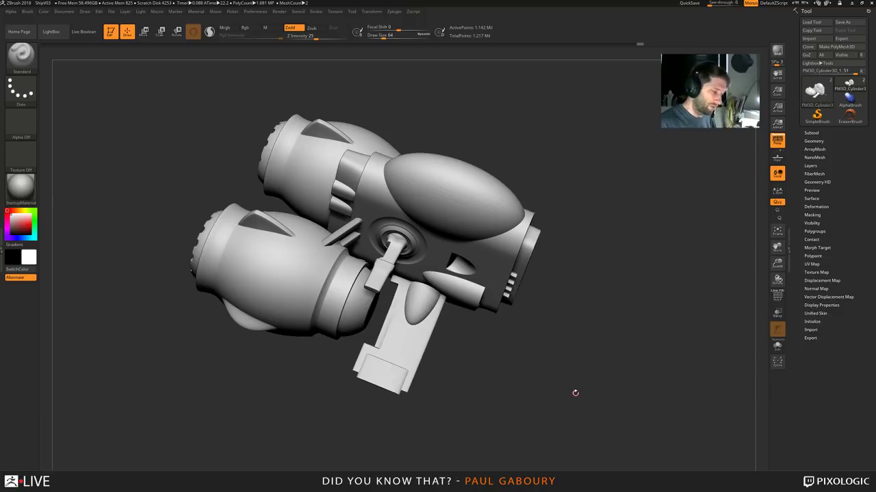
# Inspect the spaceship from several angles with its polyframe displayed, isolating the main hull's polygroup and showing the whole ship again
pyautogui.moveTo(567, 363); pyautogui.dragTo(559, 327)
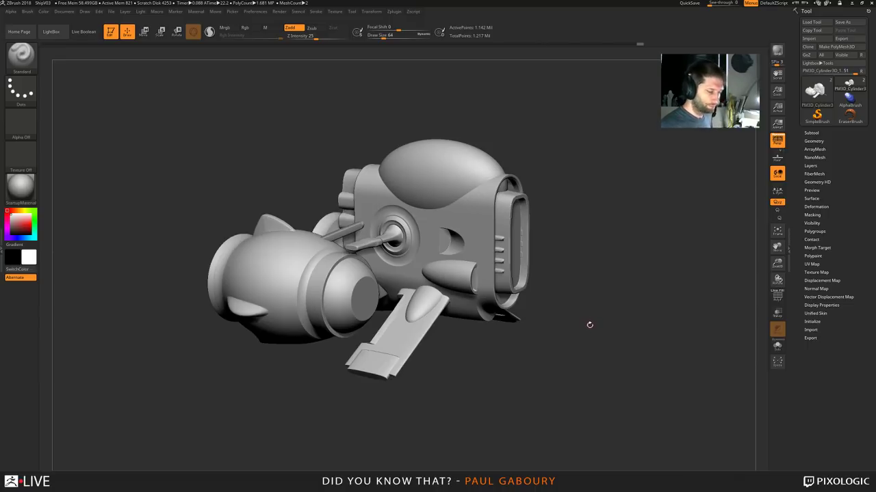
pyautogui.moveTo(586, 327)
pyautogui.mouseDown(button='right')
pyautogui.moveTo(571, 335)
pyautogui.moveTo(581, 340)
pyautogui.moveTo(612, 328)
pyautogui.mouseUp(button='right')
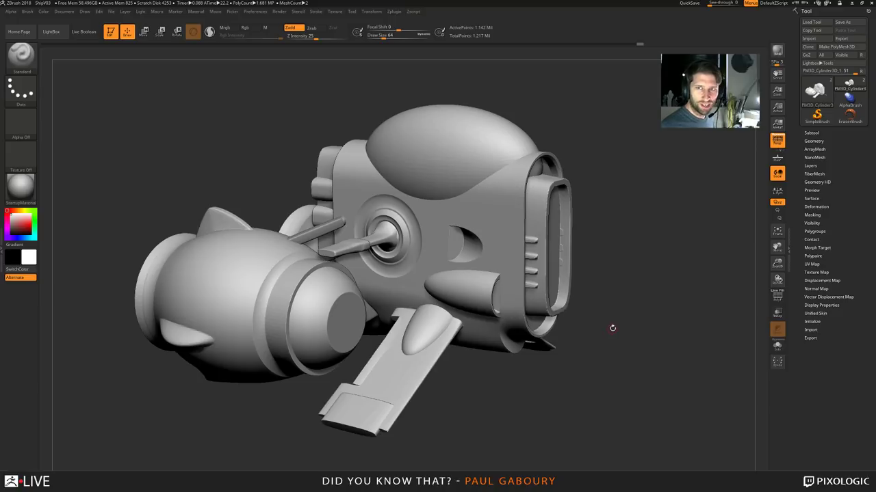
pyautogui.click(820, 94)
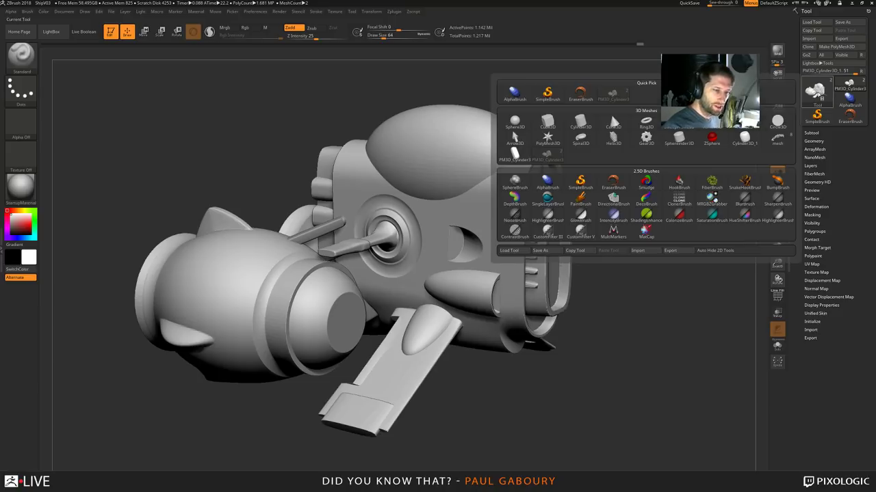
pyautogui.moveTo(624, 301); pyautogui.dragTo(584, 292)
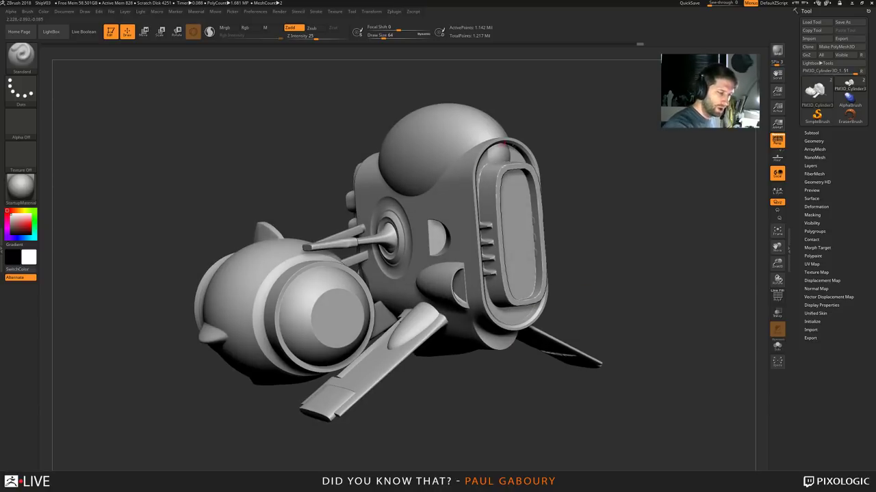
pyautogui.moveTo(438, 204); pyautogui.dragTo(470, 207, button='right')
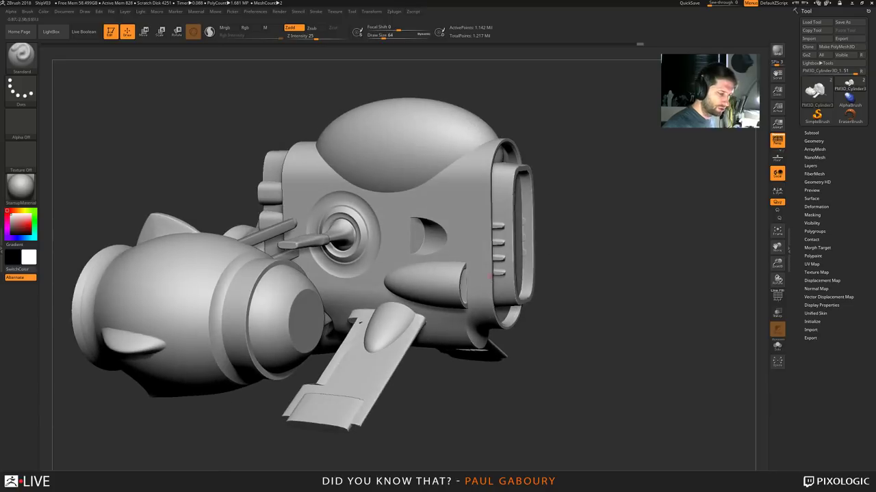
pyautogui.hotkey('shift', 'f')
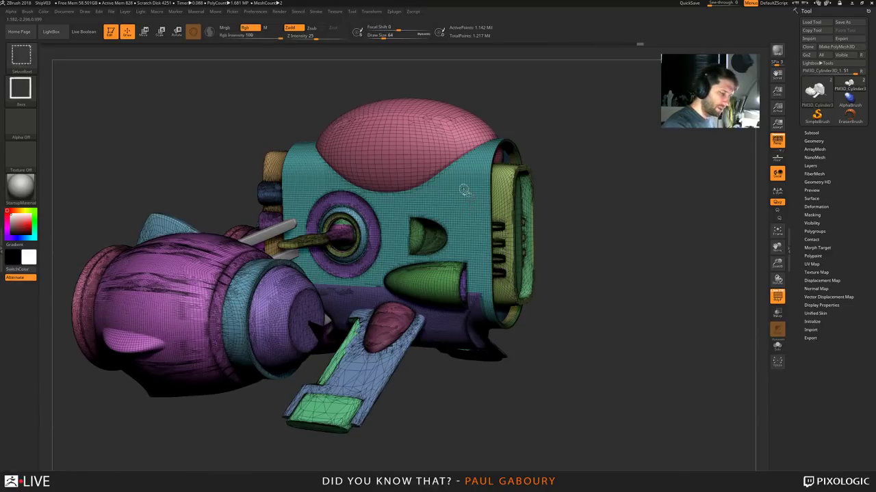
pyautogui.keyDown('ctrl'); pyautogui.keyDown('shift'); pyautogui.click(468, 195); pyautogui.keyUp('shift'); pyautogui.keyUp('ctrl')
pyautogui.moveTo(582, 300)
pyautogui.mouseDown()
pyautogui.moveTo(572, 307)
pyautogui.moveTo(595, 299)
pyautogui.mouseUp()
pyautogui.keyDown('ctrl'); pyautogui.keyDown('shift'); pyautogui.click(612, 316); pyautogui.keyUp('shift'); pyautogui.keyUp('ctrl')
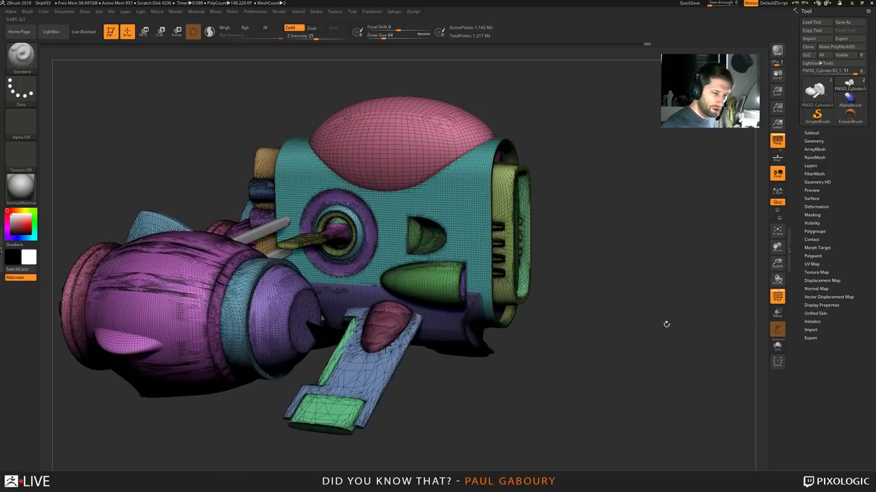
# Switch to the Cylinder3D primitive, with the floor grid shown and perspective distortion off
pyautogui.click(808, 94)
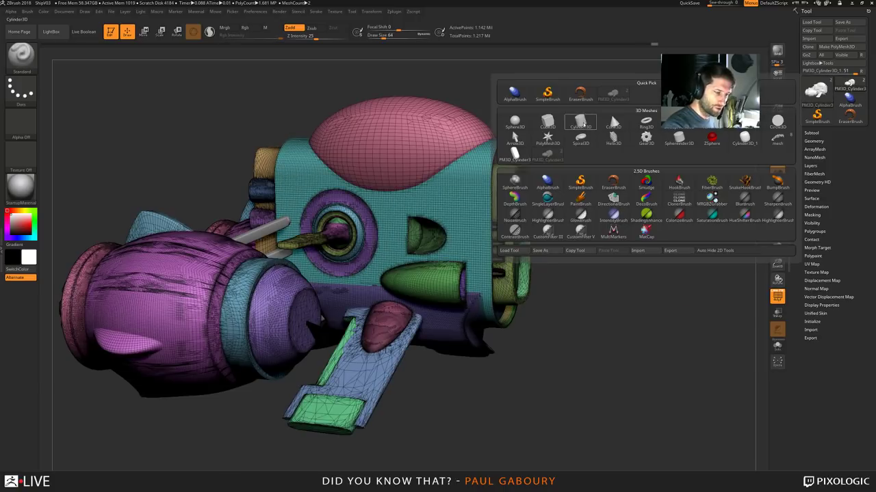
pyautogui.click(580, 122)
pyautogui.keyDown('alt'); pyautogui.moveTo(544, 339); pyautogui.dragTo(589, 338, button='right'); pyautogui.keyUp('alt')
pyautogui.moveTo(538, 309)
pyautogui.keyDown('ctrl'); pyautogui.mouseDown(button='right')
pyautogui.moveTo(575, 348)
pyautogui.moveTo(506, 357)
pyautogui.mouseUp(button='right'); pyautogui.keyUp('ctrl')
pyautogui.click(776, 162)
pyautogui.click(777, 142)
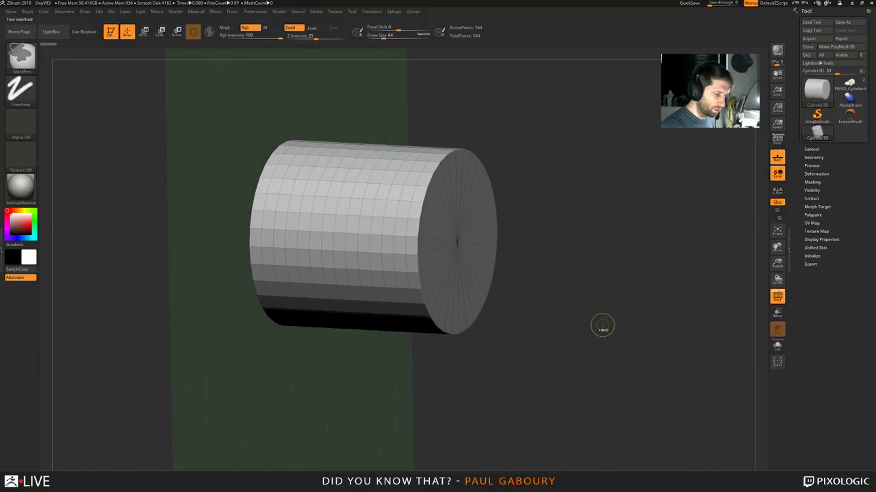
# Compare the cylinder in a straight side view with perspective distortion on and off, leaving it off
pyautogui.keyDown('ctrl'); pyautogui.moveTo(601, 329); pyautogui.dragTo(557, 321, button='right'); pyautogui.keyUp('ctrl')
pyautogui.moveTo(554, 356); pyautogui.dragTo(542, 332, button='right')
pyautogui.moveTo(541, 333); pyautogui.dragTo(562, 318)
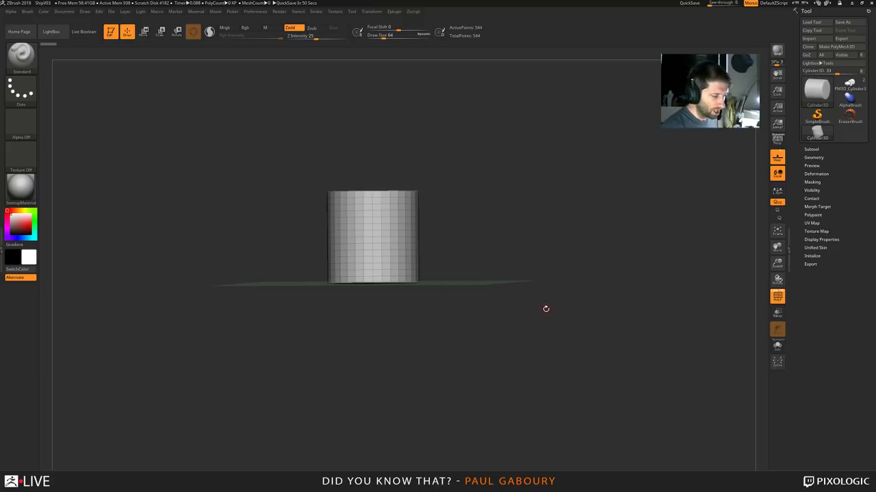
pyautogui.keyDown('shift'); pyautogui.moveTo(546, 307); pyautogui.dragTo(537, 318); pyautogui.keyUp('shift')
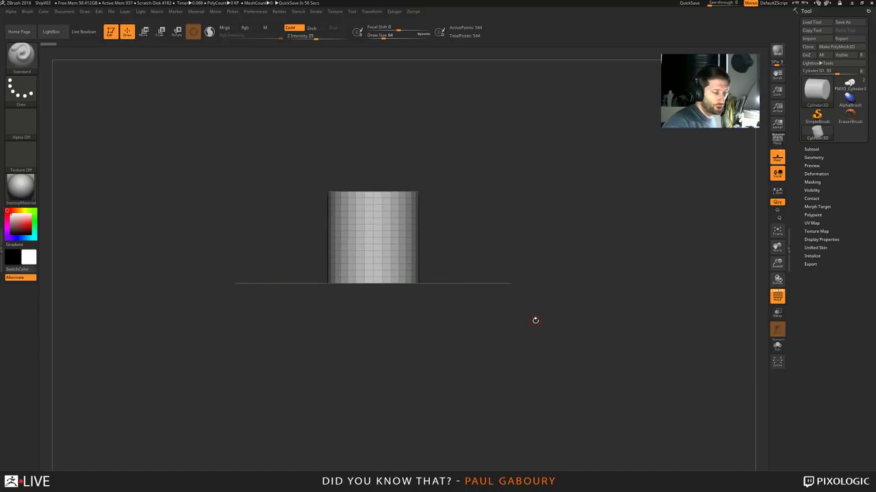
pyautogui.press('p')
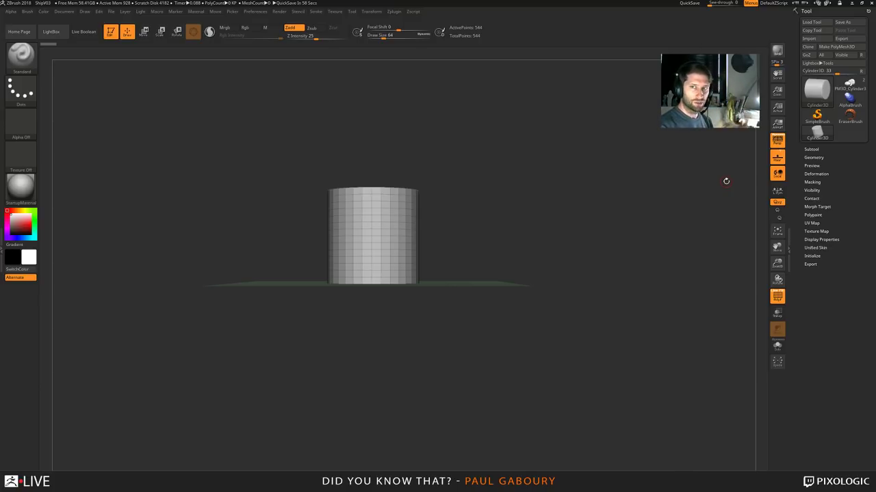
pyautogui.press('p')
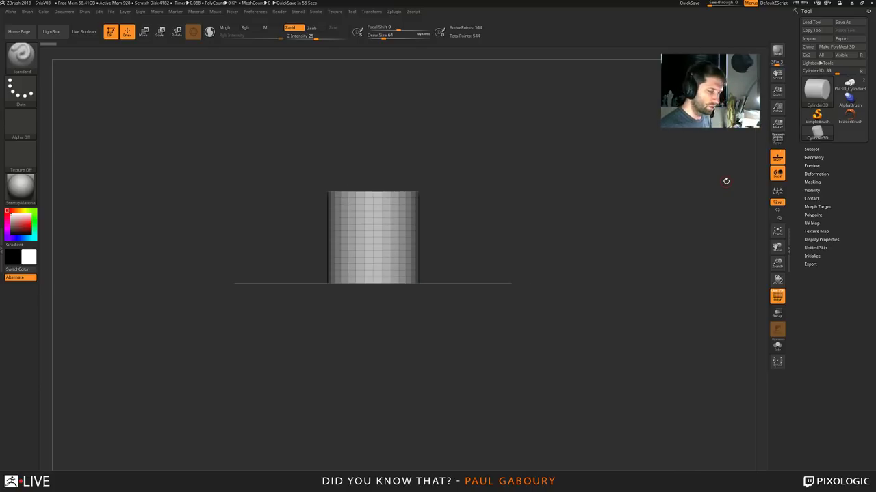
pyautogui.press('p')
pyautogui.click(781, 144)
pyautogui.click(781, 144)
pyautogui.click(782, 144)
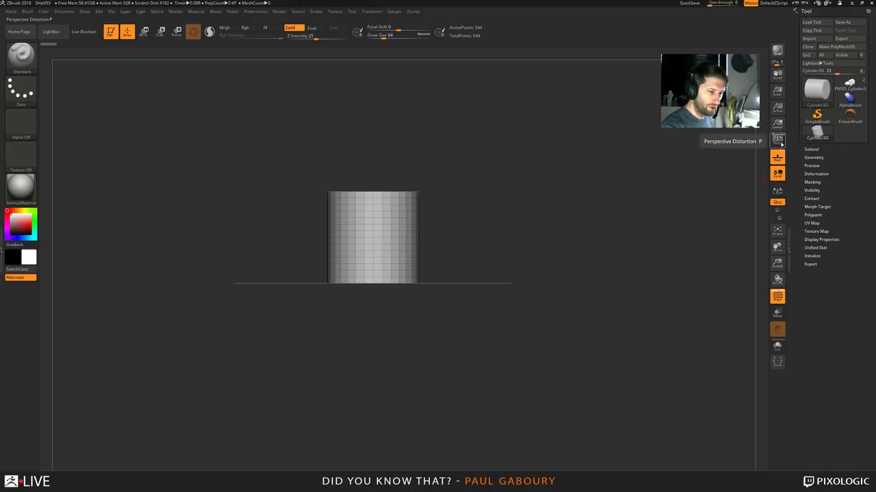
pyautogui.press('p')
pyautogui.press('p')
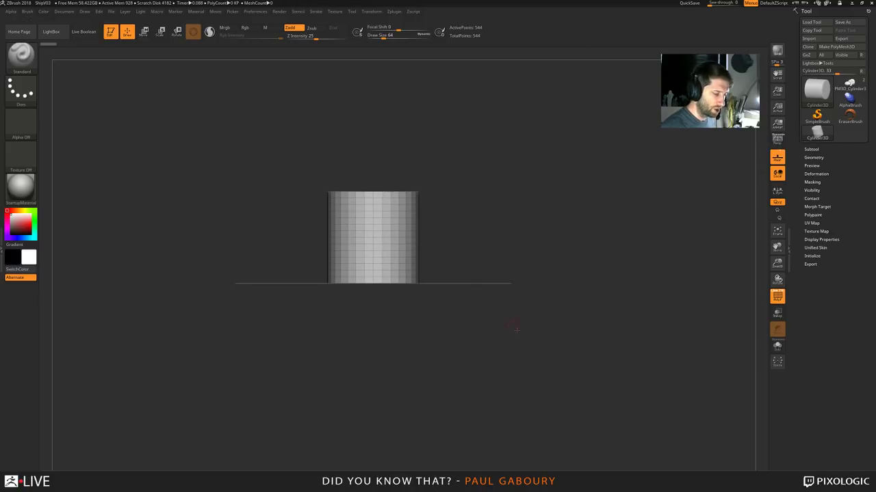
# Align the cylinder primitive to the world Z axis in its initialization settings
pyautogui.keyDown('ctrl'); pyautogui.moveTo(518, 331); pyautogui.dragTo(547, 353, button='right'); pyautogui.keyUp('ctrl')
pyautogui.moveTo(629, 283); pyautogui.dragTo(630, 300, button='right')
pyautogui.moveTo(630, 299); pyautogui.dragTo(413, 254)
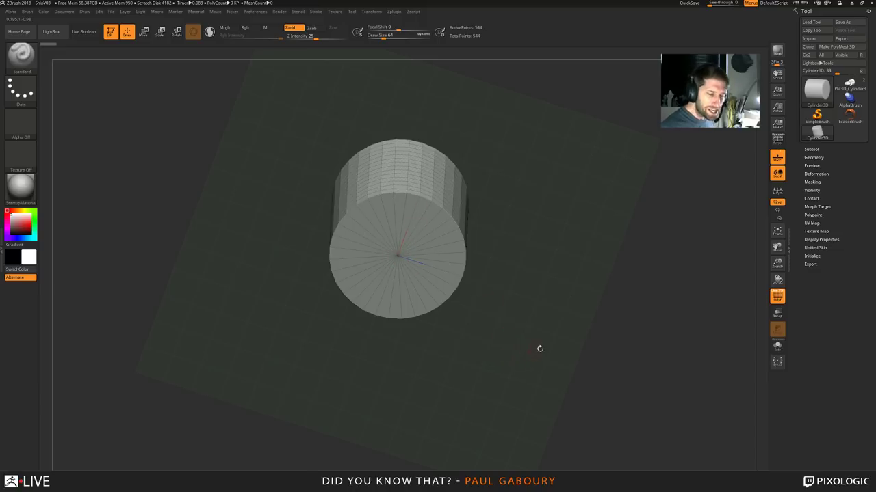
pyautogui.moveTo(487, 188); pyautogui.dragTo(511, 227)
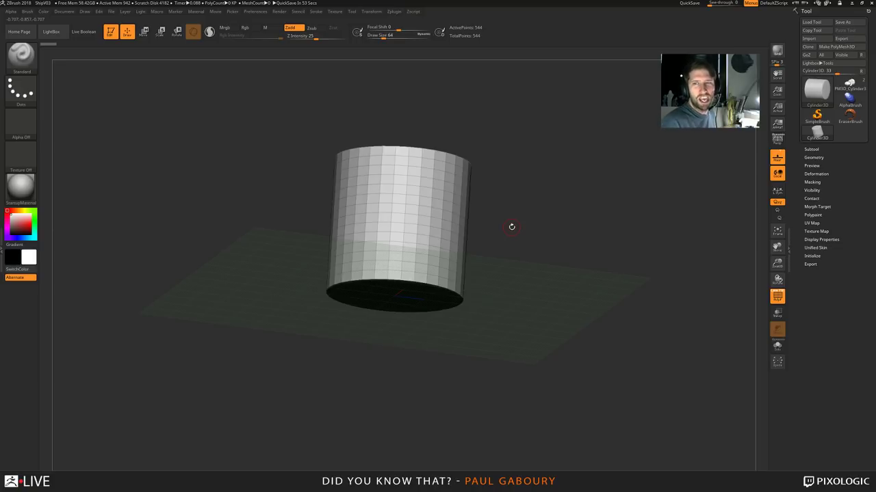
pyautogui.moveTo(635, 348)
pyautogui.mouseDown()
pyautogui.moveTo(639, 327)
pyautogui.moveTo(650, 354)
pyautogui.mouseUp()
pyautogui.click(814, 255)
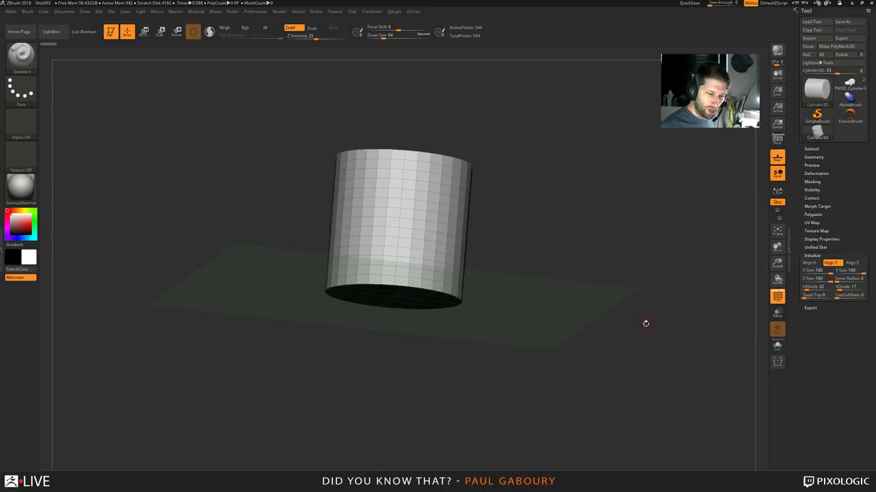
pyautogui.click(853, 263)
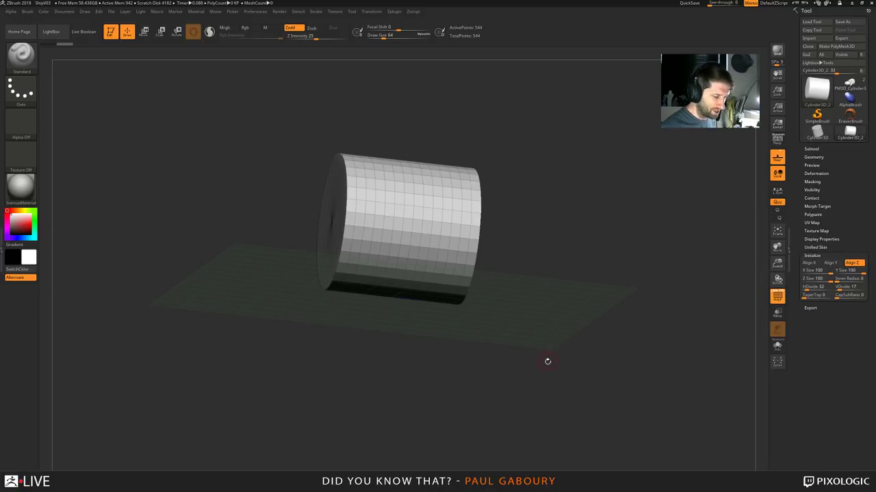
# Cycle the cylinder's initial alignment through X, Y and Z to compare orientations, ending on Z
pyautogui.click(811, 263)
pyautogui.click(832, 264)
pyautogui.click(852, 263)
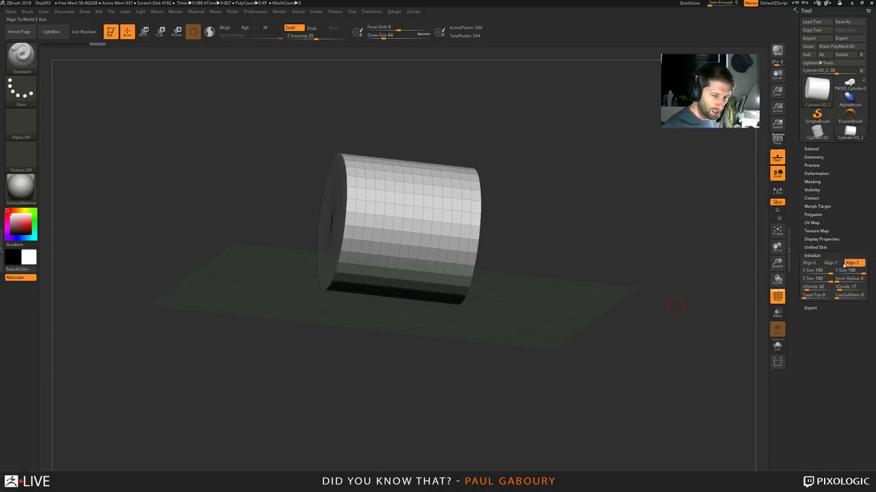
pyautogui.click(811, 264)
pyautogui.click(831, 263)
pyautogui.click(853, 263)
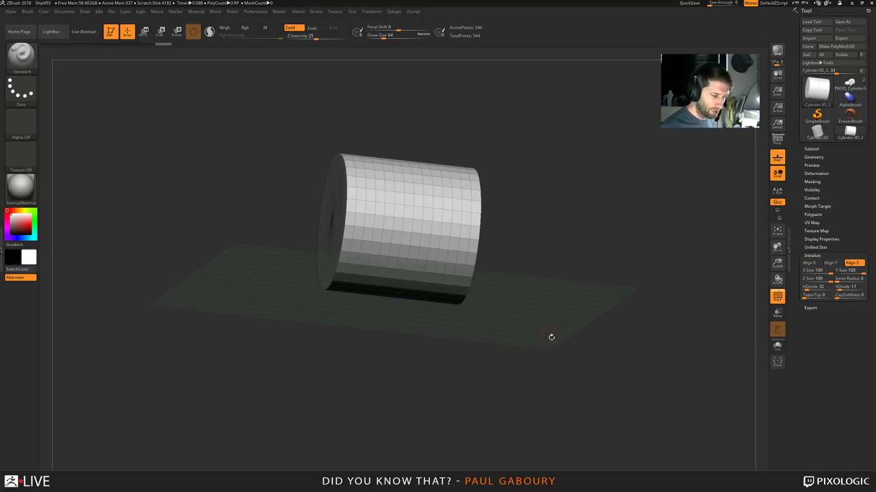
# Set the cylinder's HDivide to 126 and hide the polyframe to check its smooth outline
pyautogui.moveTo(551, 336); pyautogui.dragTo(545, 357)
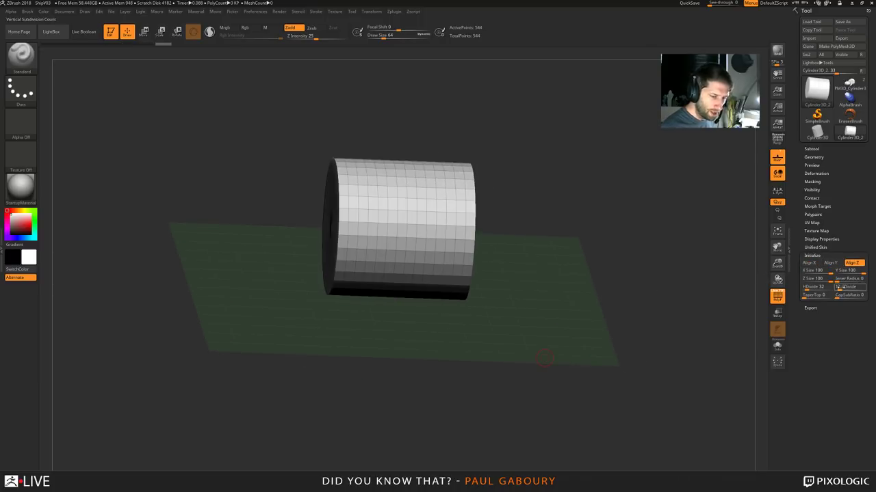
pyautogui.moveTo(839, 288); pyautogui.dragTo(778, 279)
pyautogui.moveTo(552, 353)
pyautogui.mouseDown()
pyautogui.moveTo(498, 355)
pyautogui.moveTo(550, 364)
pyautogui.moveTo(502, 354)
pyautogui.moveTo(519, 352)
pyautogui.mouseUp()
pyautogui.hotkey('shift', 'f')
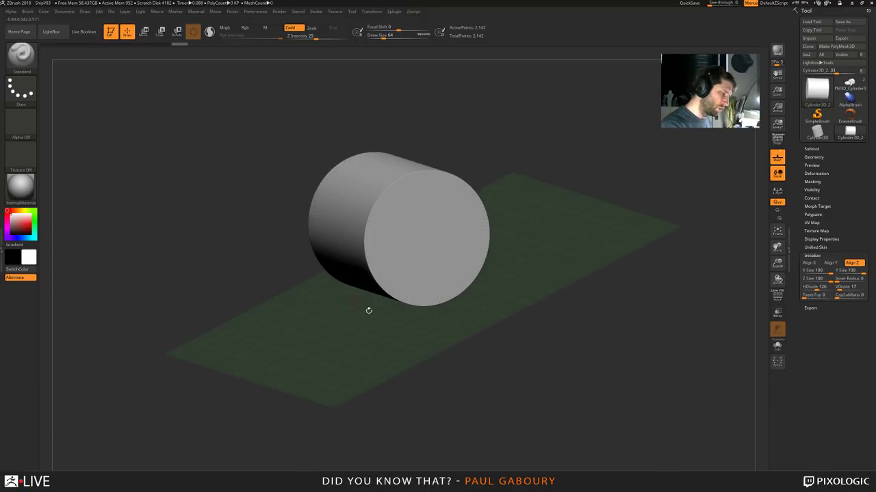
pyautogui.moveTo(541, 338)
pyautogui.keyDown('ctrl'); pyautogui.mouseDown(button='right')
pyautogui.moveTo(530, 336)
pyautogui.moveTo(557, 336)
pyautogui.moveTo(535, 352)
pyautogui.moveTo(546, 335)
pyautogui.mouseUp(button='right'); pyautogui.keyUp('ctrl')
pyautogui.moveTo(548, 335); pyautogui.dragTo(522, 335)
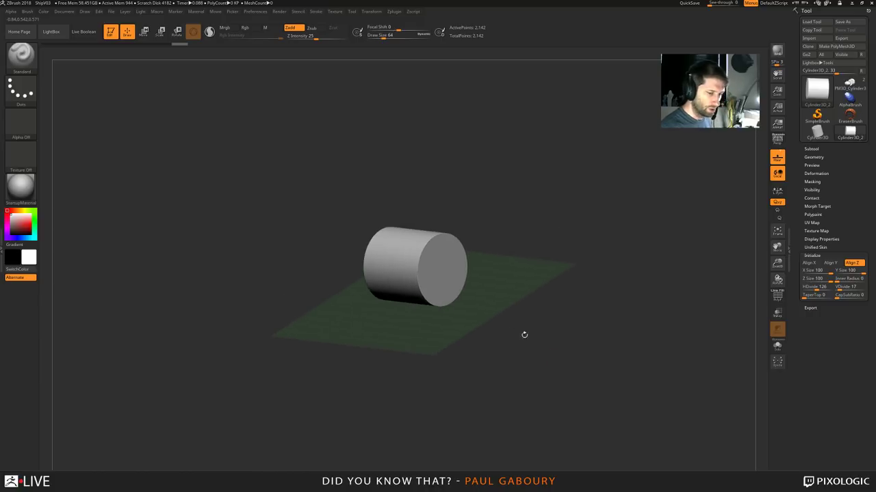
pyautogui.moveTo(522, 335)
pyautogui.keyDown('ctrl'); pyautogui.mouseDown(button='right')
pyautogui.moveTo(534, 324)
pyautogui.moveTo(504, 312)
pyautogui.mouseUp(button='right'); pyautogui.keyUp('ctrl')
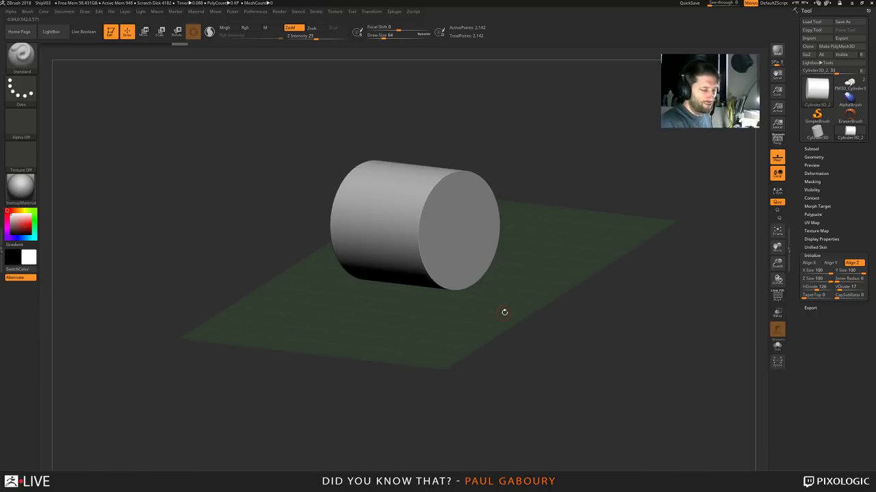
# Show the polyframe again and subdivide the cylinder with CapSubRatio 100 and VDivide 53
pyautogui.hotkey('shift', 'f')
pyautogui.moveTo(524, 328)
pyautogui.mouseDown()
pyautogui.moveTo(527, 304)
pyautogui.moveTo(524, 327)
pyautogui.mouseUp()
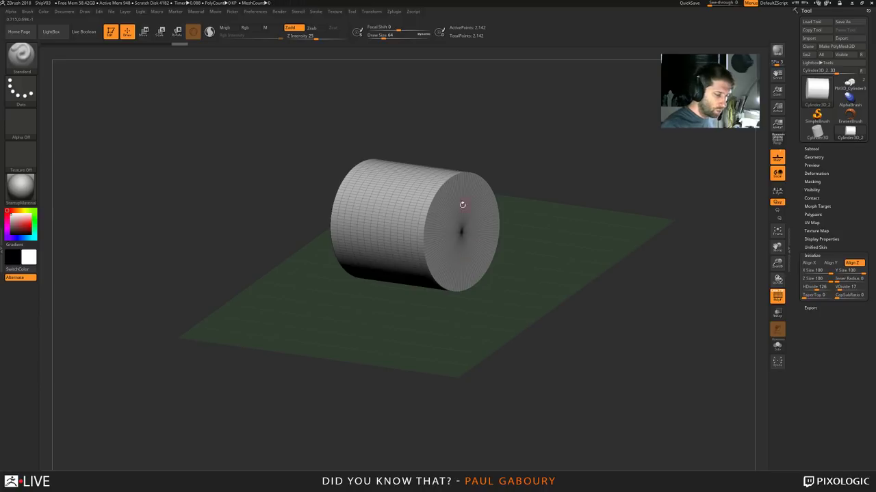
pyautogui.moveTo(454, 244)
pyautogui.mouseDown(button='right')
pyautogui.moveTo(359, 242)
pyautogui.moveTo(421, 267)
pyautogui.moveTo(480, 258)
pyautogui.moveTo(533, 292)
pyautogui.moveTo(461, 259)
pyautogui.moveTo(470, 309)
pyautogui.mouseUp(button='right')
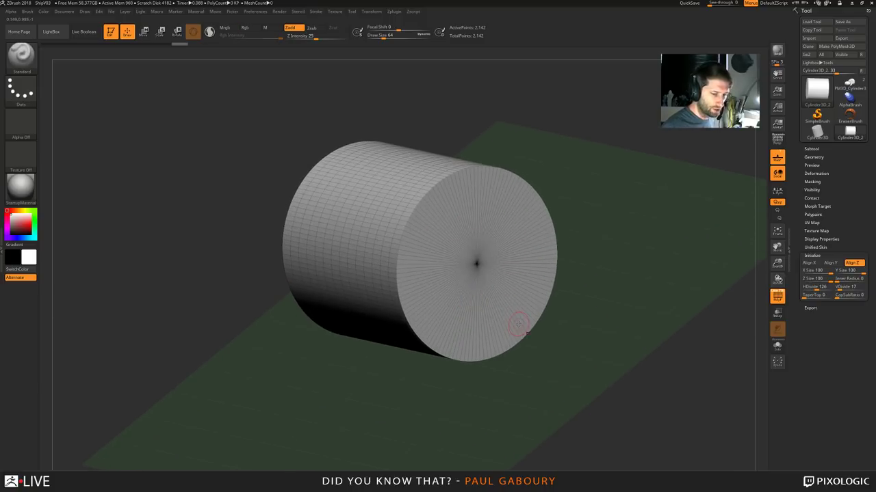
pyautogui.moveTo(840, 296)
pyautogui.mouseDown()
pyautogui.moveTo(865, 297)
pyautogui.moveTo(847, 289)
pyautogui.mouseUp()
pyautogui.press('Return')
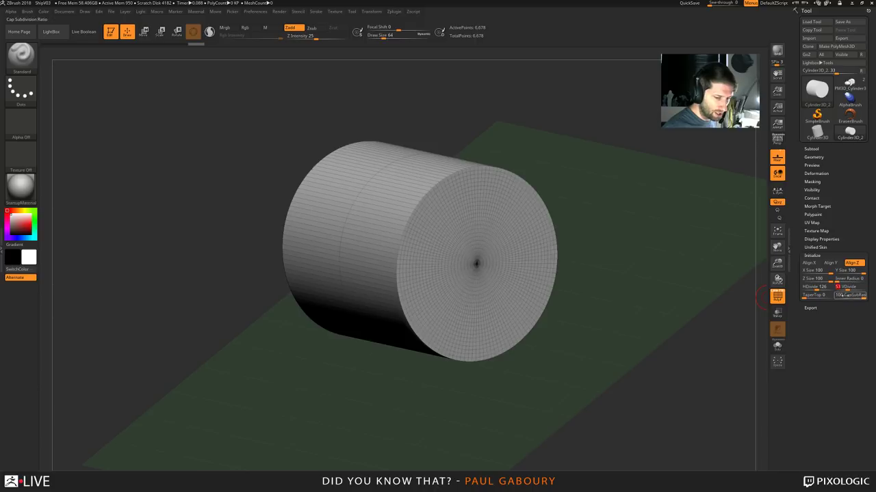
# Set the cylinder's CapSubRatio to 42 to widen the ring spacing on its caps
pyautogui.click(850, 296)
pyautogui.write('28')
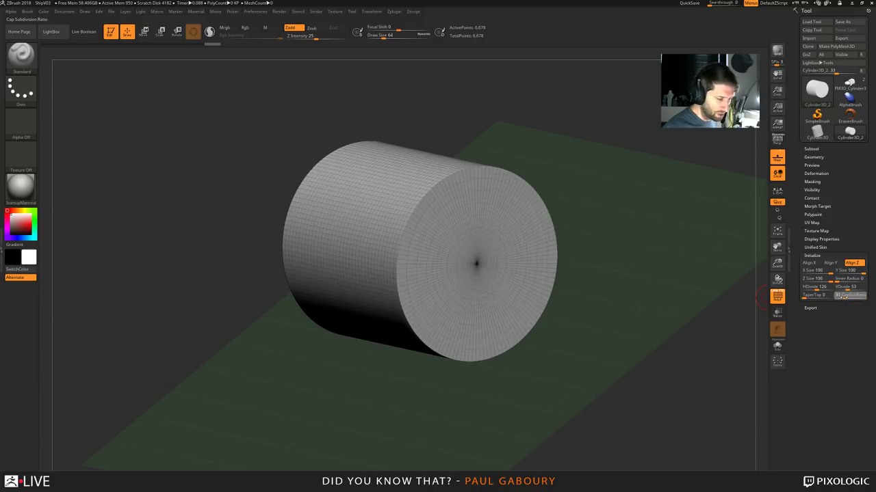
pyautogui.moveTo(847, 297); pyautogui.dragTo(846, 296)
# Convert the cylinder primitive into a PolyMesh3D
pyautogui.keyDown('ctrl'); pyautogui.moveTo(545, 340); pyautogui.dragTo(539, 331, button='right'); pyautogui.keyUp('ctrl')
pyautogui.moveTo(539, 331); pyautogui.dragTo(517, 341, button='right')
pyautogui.moveTo(516, 340)
pyautogui.mouseDown()
pyautogui.moveTo(500, 322)
pyautogui.moveTo(515, 346)
pyautogui.mouseUp()
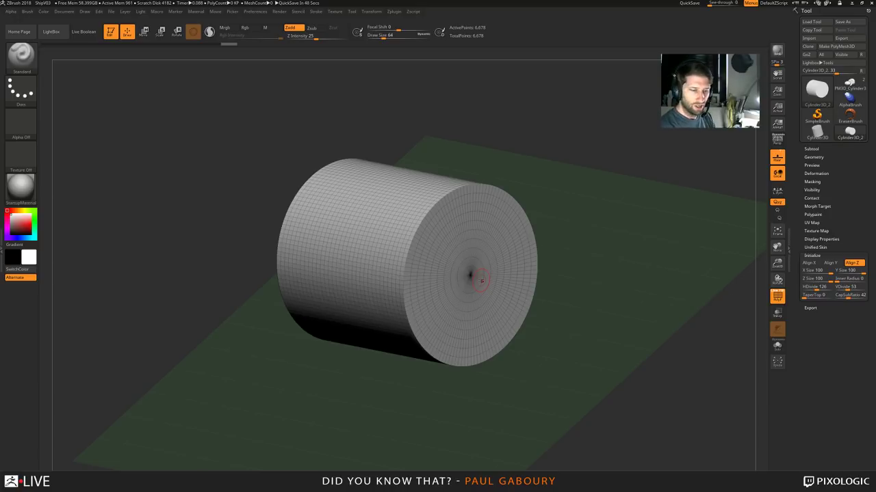
pyautogui.click(835, 46)
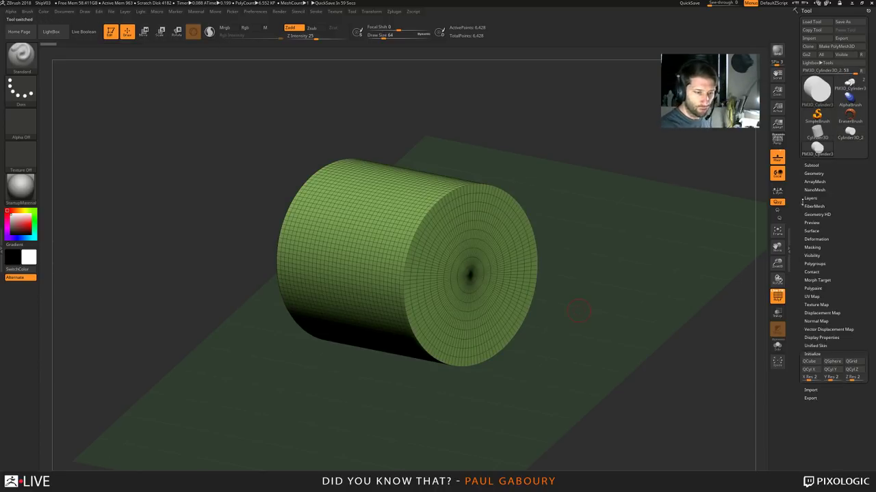
# Try DynaMesh on the cylinder at resolution 128, inspect the resulting mesh and undo it
pyautogui.click(814, 173)
pyautogui.click(814, 287)
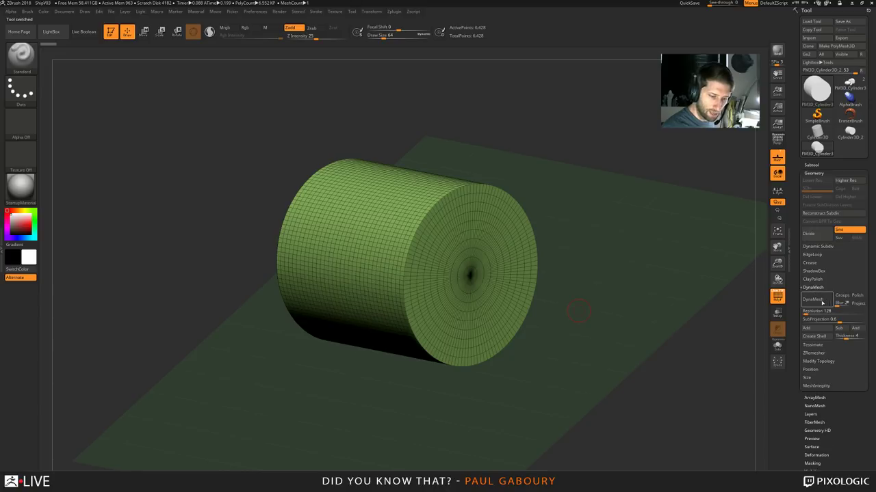
pyautogui.click(816, 301)
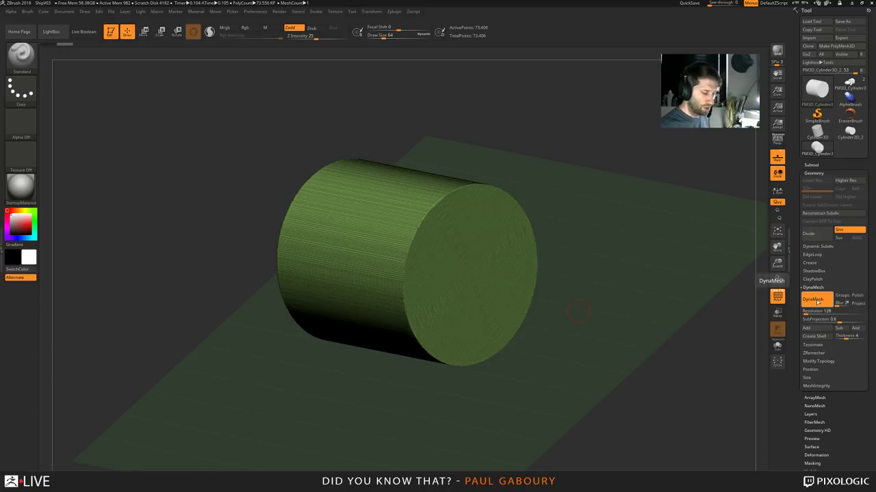
pyautogui.moveTo(545, 356); pyautogui.dragTo(580, 353)
pyautogui.moveTo(581, 354); pyautogui.dragTo(583, 238, button='right')
pyautogui.keyDown('ctrl'); pyautogui.moveTo(596, 383); pyautogui.dragTo(559, 369, button='right'); pyautogui.keyUp('ctrl')
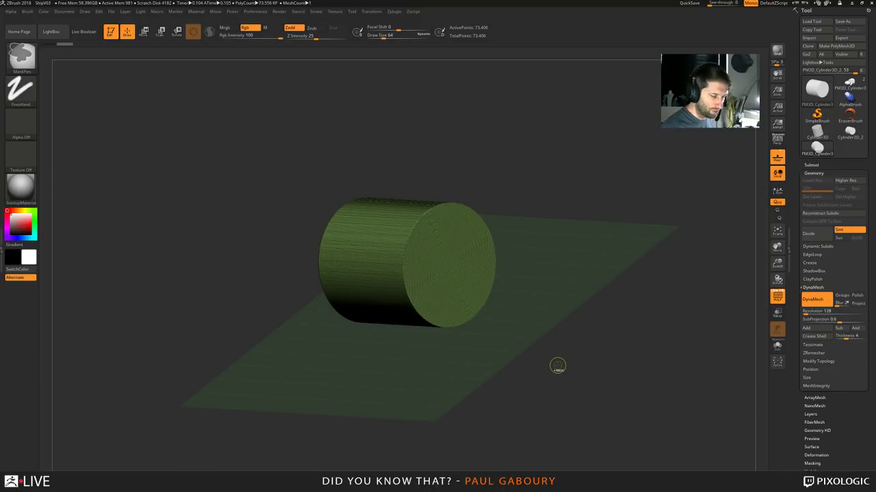
pyautogui.keyDown('ctrl'); pyautogui.moveTo(558, 366); pyautogui.dragTo(557, 364); pyautogui.keyUp('ctrl')
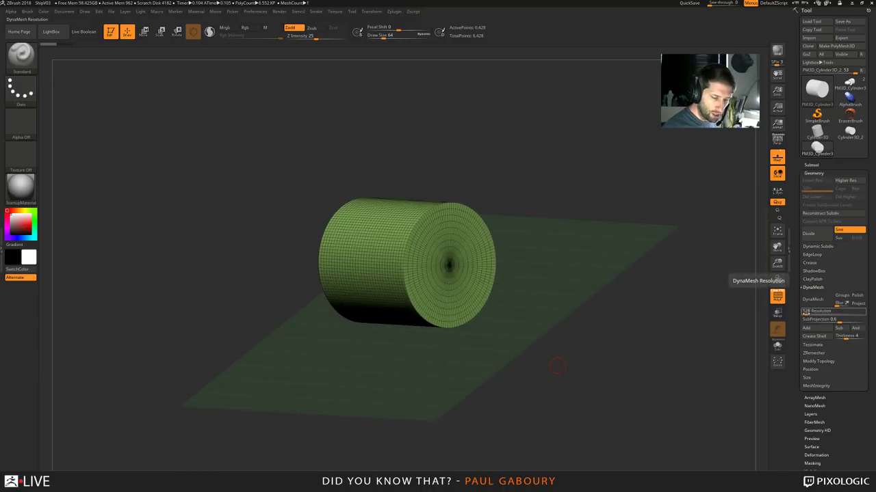
# Try retopologizing the cylinder with ZRemesher and undo the remesh
pyautogui.click(815, 287)
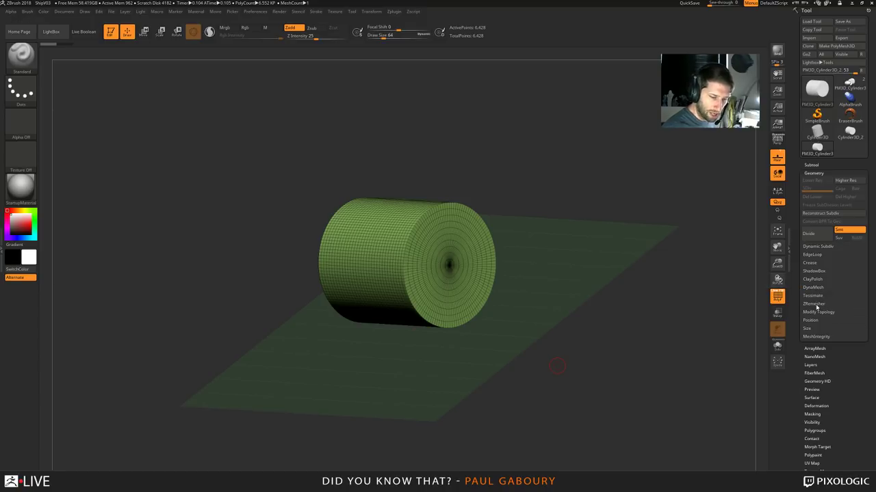
pyautogui.click(816, 305)
pyautogui.click(816, 316)
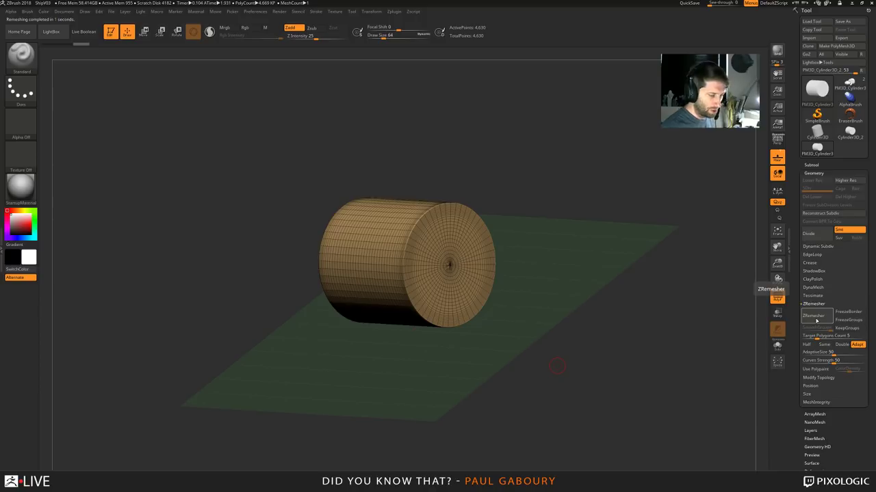
pyautogui.press('ctrl')
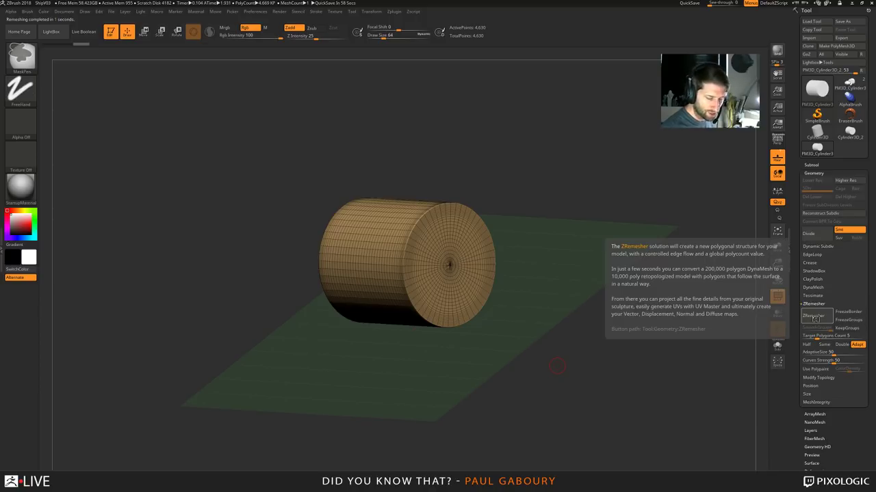
pyautogui.click(814, 317)
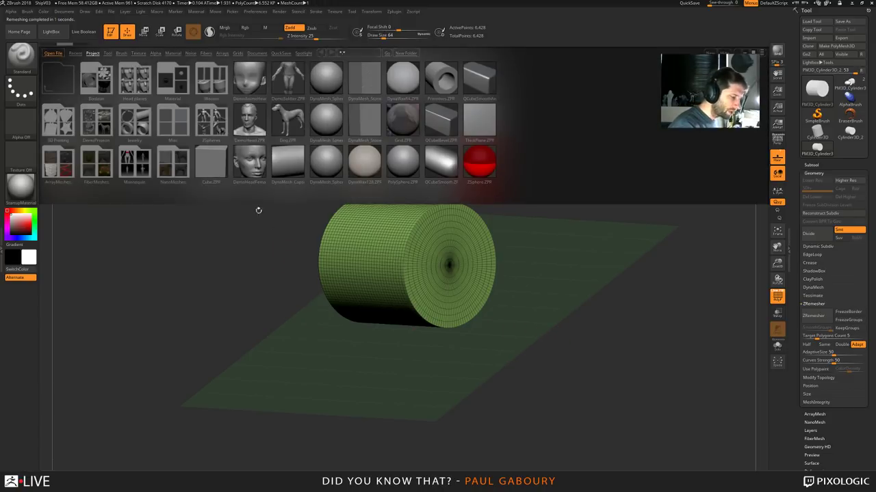
# Load PolySphere.ZTL from the LightBox tool library and raise it to its highest subdivision level
pyautogui.click(108, 53)
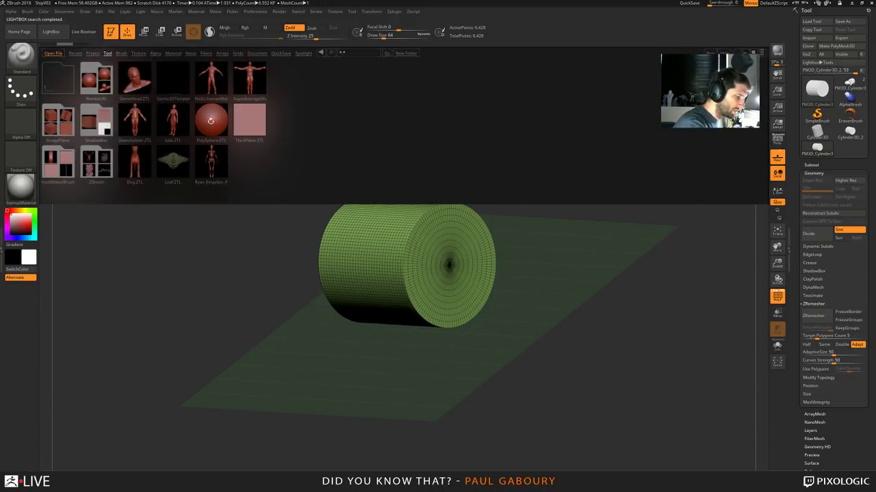
pyautogui.doubleClick(212, 122)
pyautogui.press('d')
pyautogui.press('d')
pyautogui.press('d')
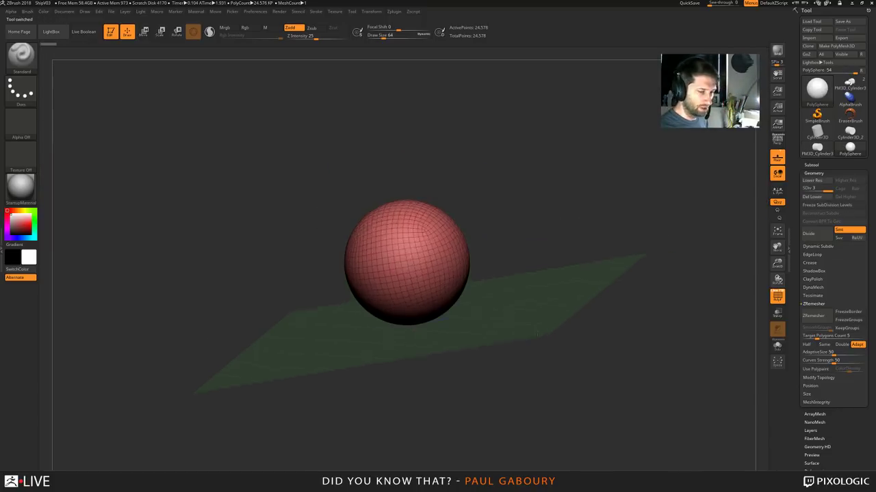
# Delete the sphere's lower subdivision levels and hide the floor grid
pyautogui.moveTo(509, 342); pyautogui.dragTo(530, 342, button='right')
pyautogui.moveTo(525, 294)
pyautogui.keyDown('ctrl'); pyautogui.mouseDown(button='right')
pyautogui.moveTo(523, 347)
pyautogui.moveTo(516, 239)
pyautogui.mouseUp(button='right'); pyautogui.keyUp('ctrl')
pyautogui.press('b')
pyautogui.press('s')
pyautogui.press('t')
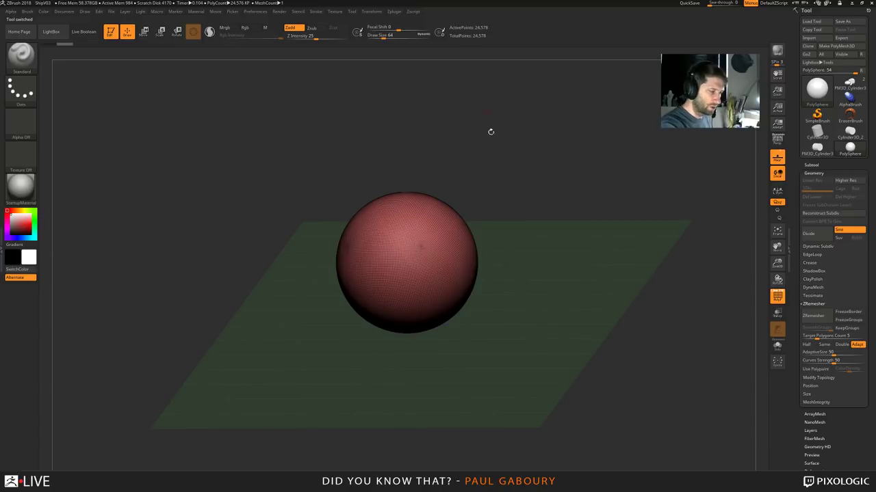
pyautogui.moveTo(527, 335)
pyautogui.keyDown('alt'); pyautogui.mouseDown(button='right')
pyautogui.moveTo(524, 317)
pyautogui.moveTo(526, 337)
pyautogui.mouseUp(button='right'); pyautogui.keyUp('alt')
pyautogui.click(777, 157)
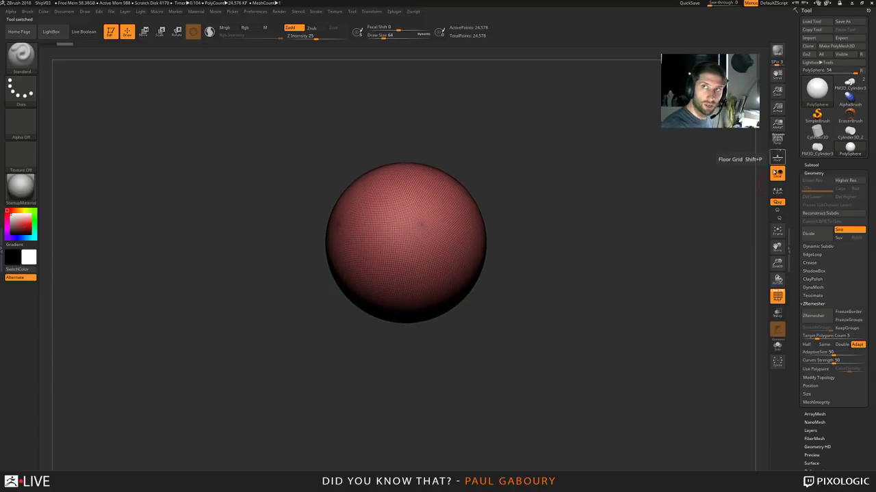
# Apply the Project Primitive deformer to the sphere
pyautogui.press('w')
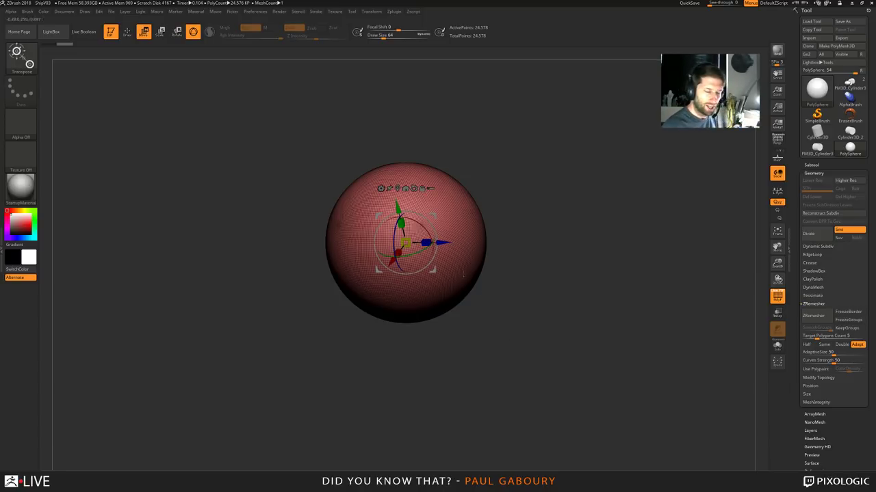
pyautogui.click(381, 188)
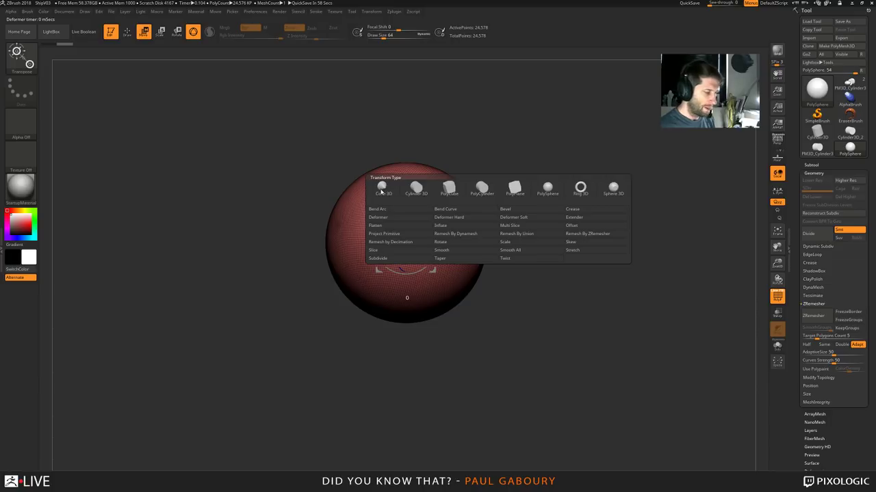
pyautogui.click(394, 234)
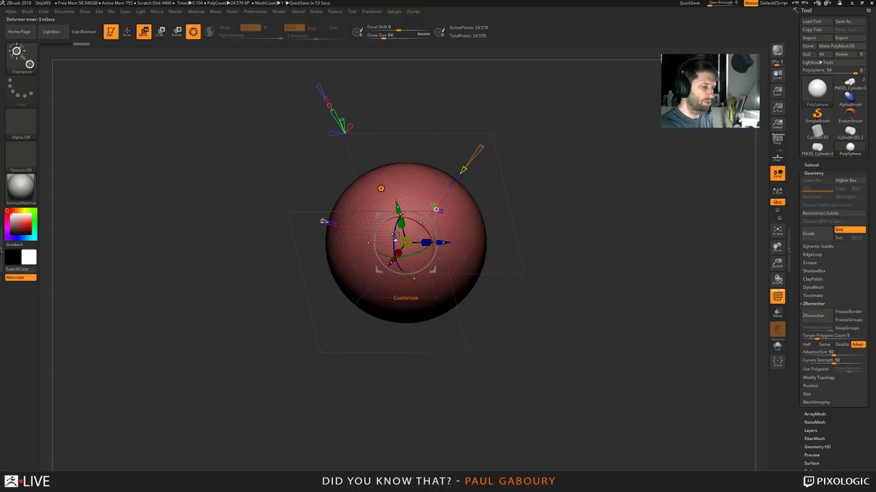
pyautogui.moveTo(565, 316)
pyautogui.mouseDown()
pyautogui.moveTo(578, 308)
pyautogui.moveTo(588, 320)
pyautogui.moveTo(576, 310)
pyautogui.moveTo(566, 326)
pyautogui.mouseUp()
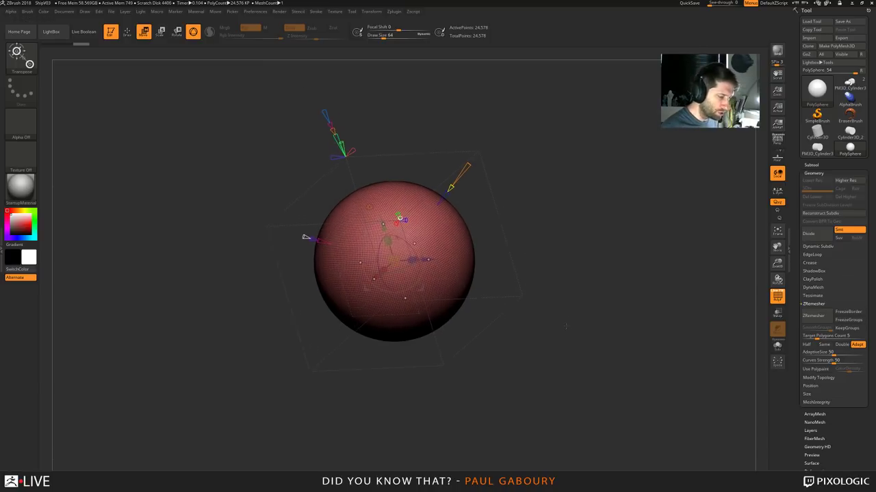
pyautogui.moveTo(565, 326)
pyautogui.keyDown('ctrl'); pyautogui.mouseDown(button='right')
pyautogui.moveTo(581, 348)
pyautogui.moveTo(580, 322)
pyautogui.mouseUp(button='right'); pyautogui.keyUp('ctrl')
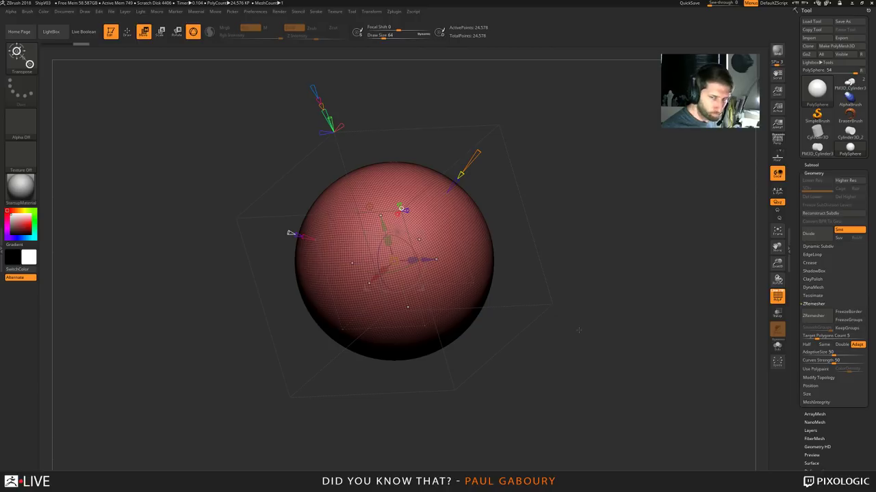
# Switch the projected primitive to a cylinder, try Primitive Axis 1, and return it to the Z axis
pyautogui.moveTo(461, 175)
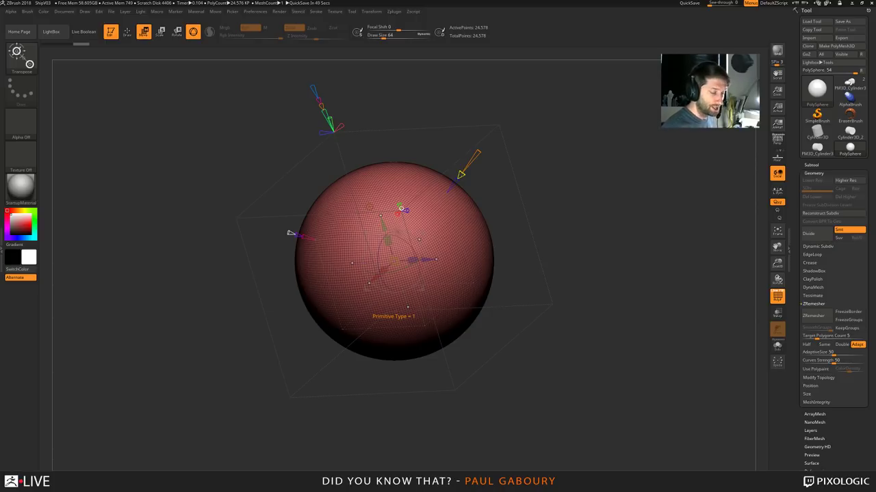
pyautogui.moveTo(472, 162); pyautogui.dragTo(503, 121)
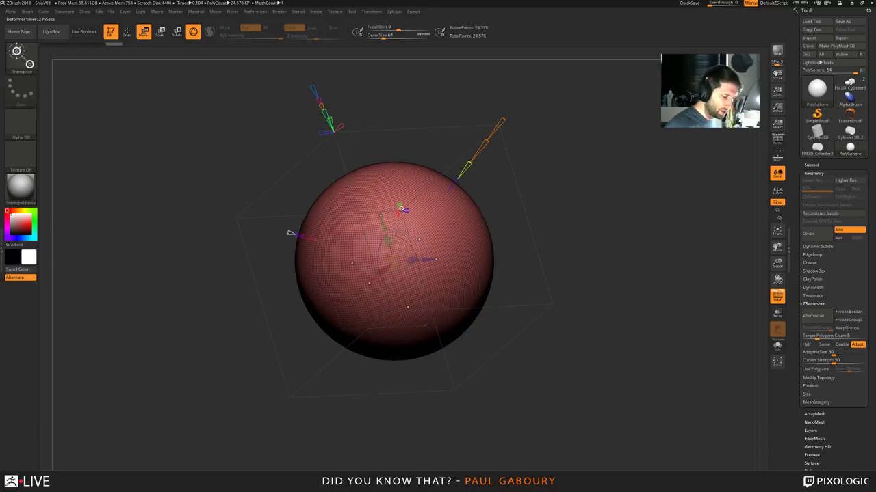
pyautogui.moveTo(520, 262)
pyautogui.mouseDown()
pyautogui.moveTo(522, 237)
pyautogui.moveTo(529, 258)
pyautogui.mouseUp()
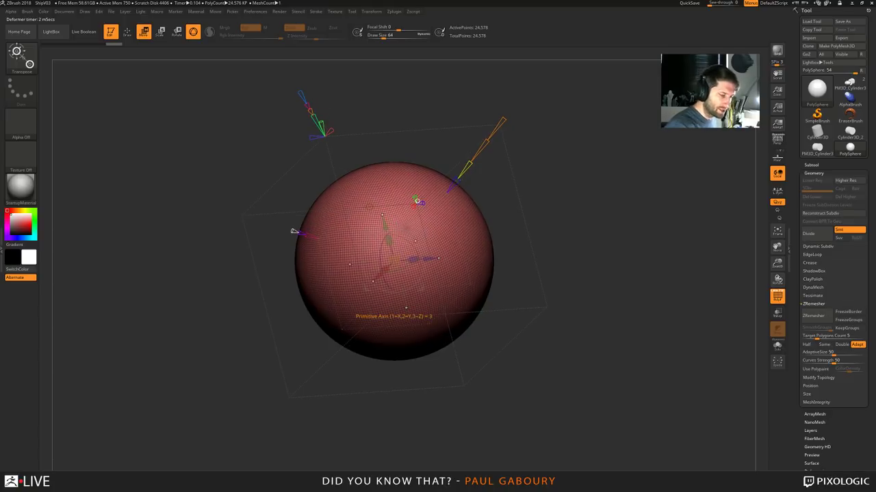
pyautogui.moveTo(457, 181); pyautogui.dragTo(452, 188)
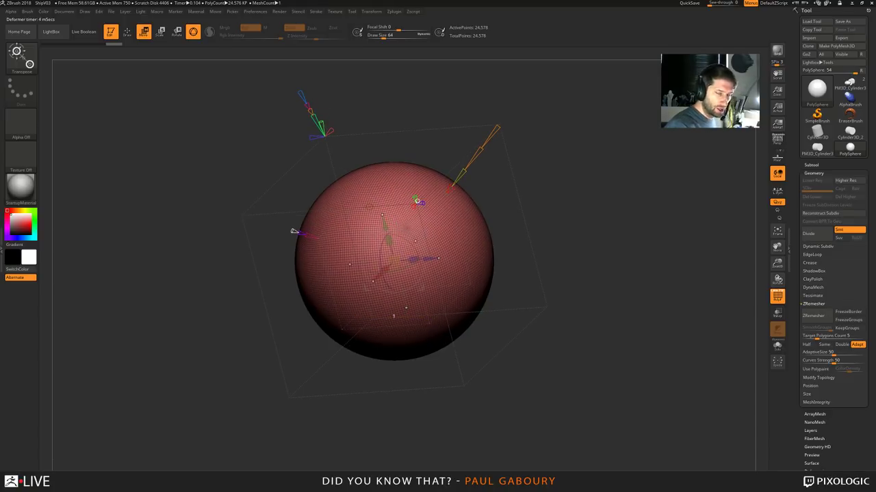
pyautogui.moveTo(452, 187)
pyautogui.mouseDown()
pyautogui.moveTo(522, 94)
pyautogui.moveTo(496, 129)
pyautogui.moveTo(515, 111)
pyautogui.mouseUp()
pyautogui.hotkey('ctrl', 'z')
# Fit the projected cylinder to the sphere and adjust its Blend until the mesh takes the full cylinder shape with crisp caps
pyautogui.keyDown('ctrl'); pyautogui.moveTo(563, 342); pyautogui.dragTo(561, 294, button='right'); pyautogui.keyUp('ctrl')
pyautogui.moveTo(561, 294)
pyautogui.mouseDown(button='right')
pyautogui.moveTo(525, 342)
pyautogui.moveTo(549, 373)
pyautogui.moveTo(555, 308)
pyautogui.moveTo(569, 304)
pyautogui.mouseUp(button='right')
pyautogui.moveTo(569, 305)
pyautogui.keyDown('ctrl'); pyautogui.mouseDown(button='right')
pyautogui.moveTo(573, 343)
pyautogui.moveTo(565, 334)
pyautogui.mouseUp(button='right'); pyautogui.keyUp('ctrl')
pyautogui.moveTo(565, 334)
pyautogui.mouseDown(button='right')
pyautogui.moveTo(546, 351)
pyautogui.moveTo(576, 347)
pyautogui.moveTo(587, 328)
pyautogui.moveTo(521, 285)
pyautogui.mouseUp(button='right')
pyautogui.moveTo(398, 322)
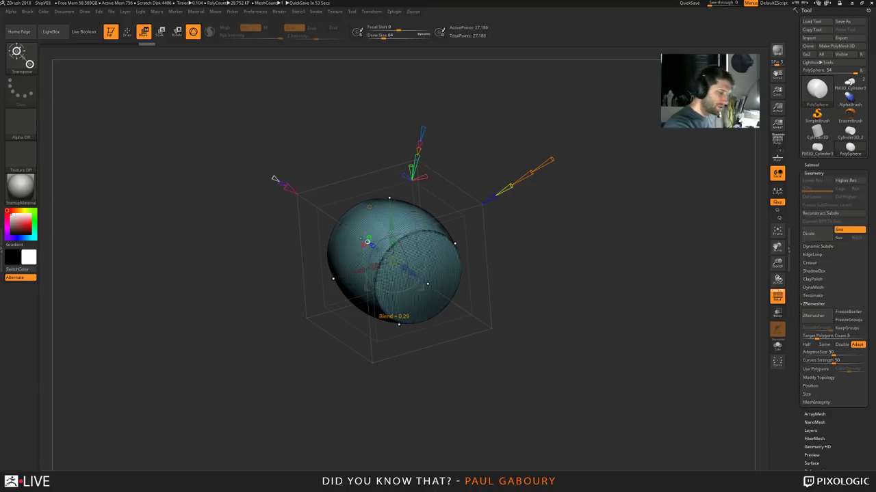
pyautogui.moveTo(275, 179); pyautogui.dragTo(278, 181)
pyautogui.moveTo(514, 392); pyautogui.dragTo(538, 387)
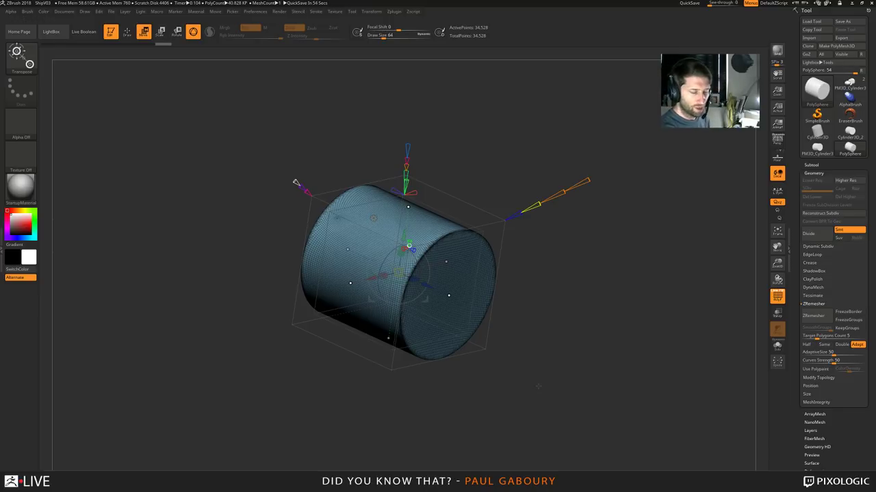
# Compare the projected cylinder's topology with the earlier cylinder polymesh, and accept the Project Primitive deformation
pyautogui.click(816, 151)
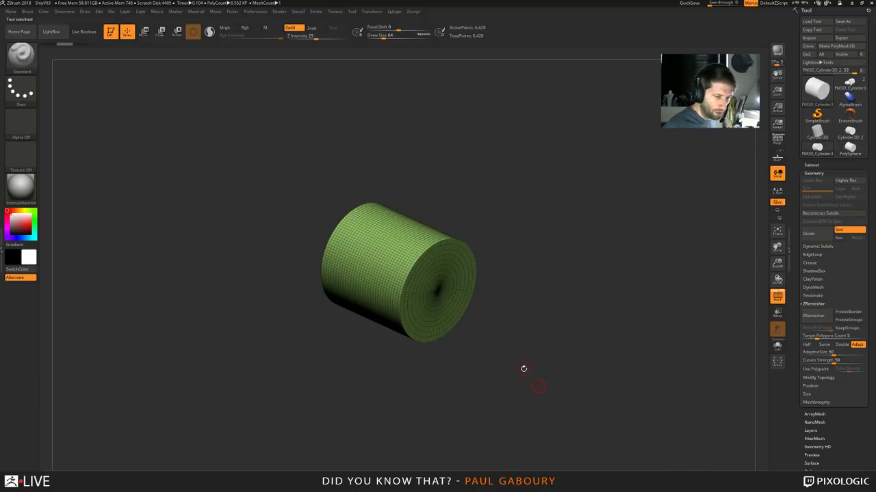
pyautogui.click(849, 148)
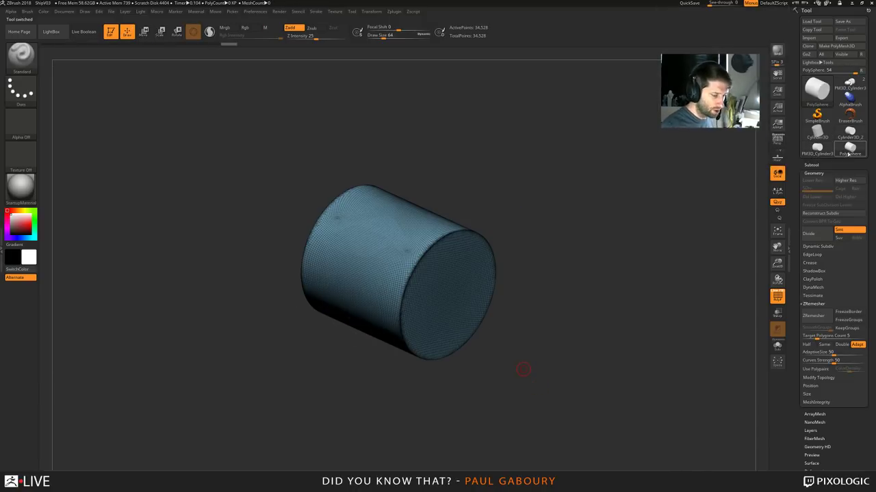
pyautogui.moveTo(848, 154)
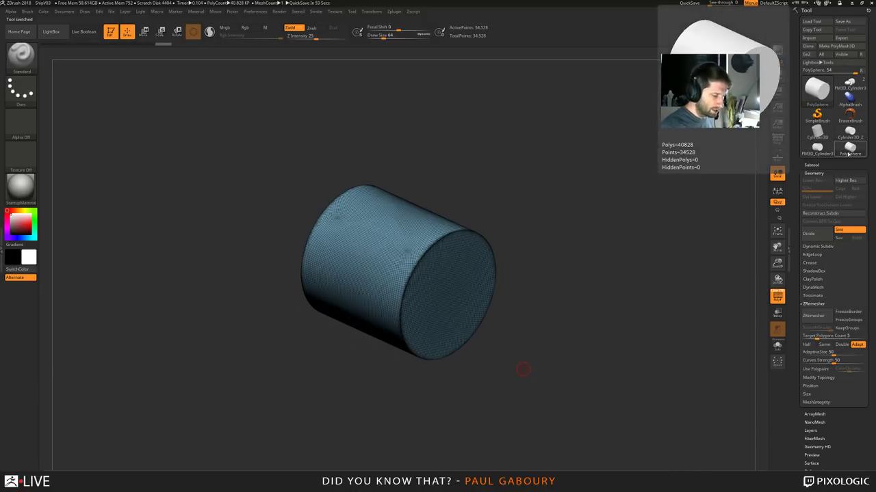
pyautogui.keyDown('ctrl'); pyautogui.moveTo(539, 317); pyautogui.dragTo(525, 329, button='right'); pyautogui.keyUp('ctrl')
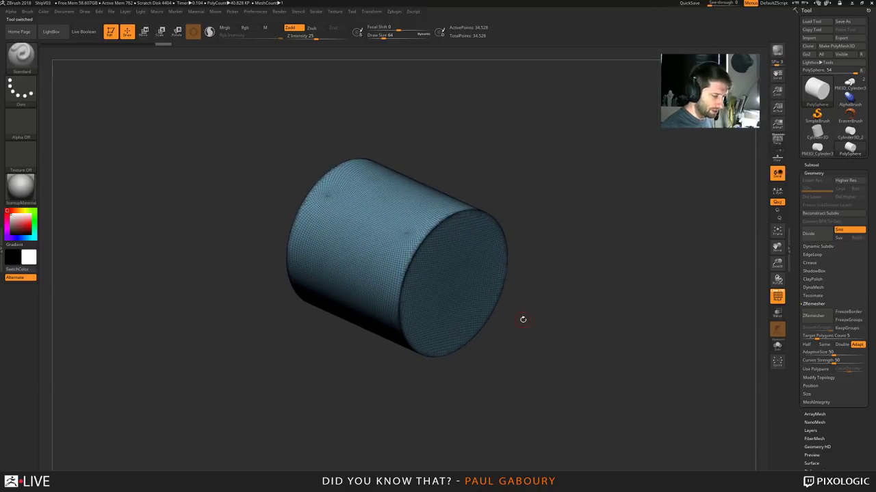
pyautogui.press('w')
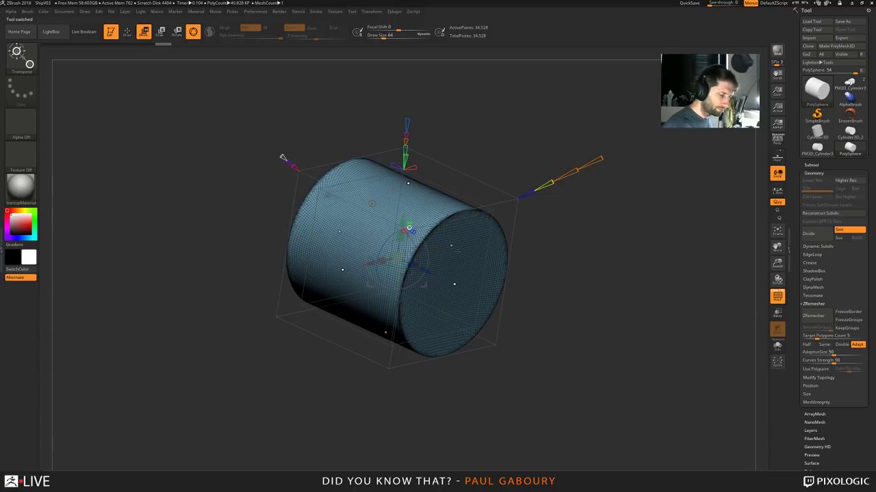
pyautogui.click(373, 204)
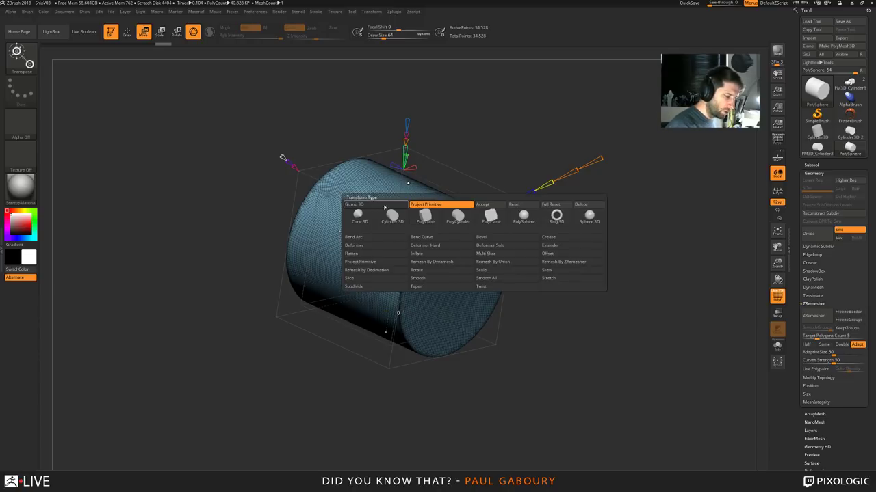
pyautogui.click(486, 204)
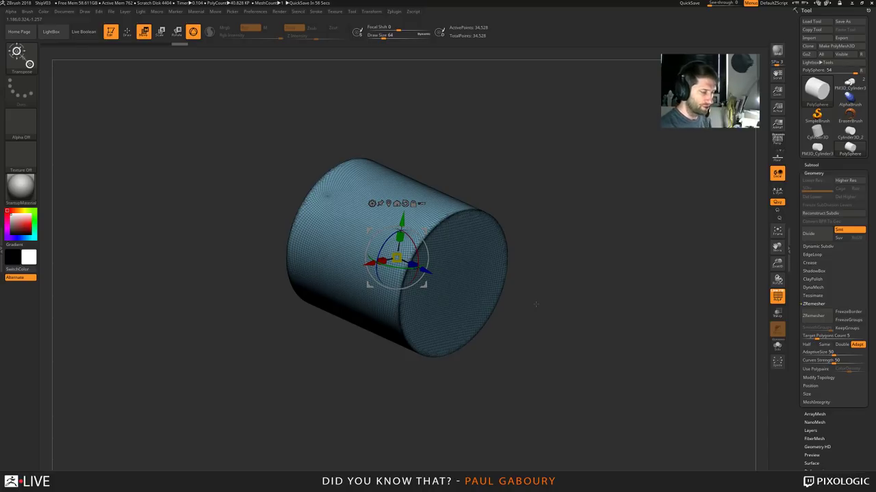
# Apply the Extender deformer to the projected cylinder
pyautogui.click(371, 204)
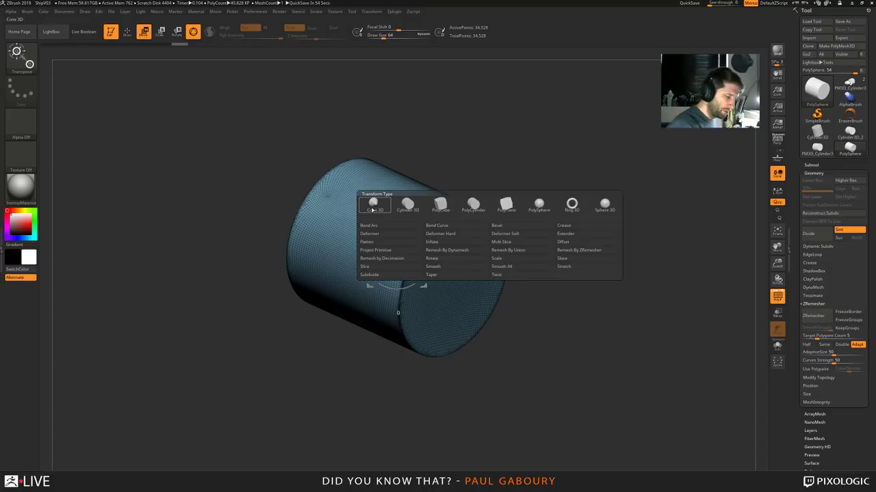
pyautogui.click(579, 236)
pyautogui.keyDown('ctrl'); pyautogui.moveTo(574, 243); pyautogui.dragTo(545, 307, button='right'); pyautogui.keyUp('ctrl')
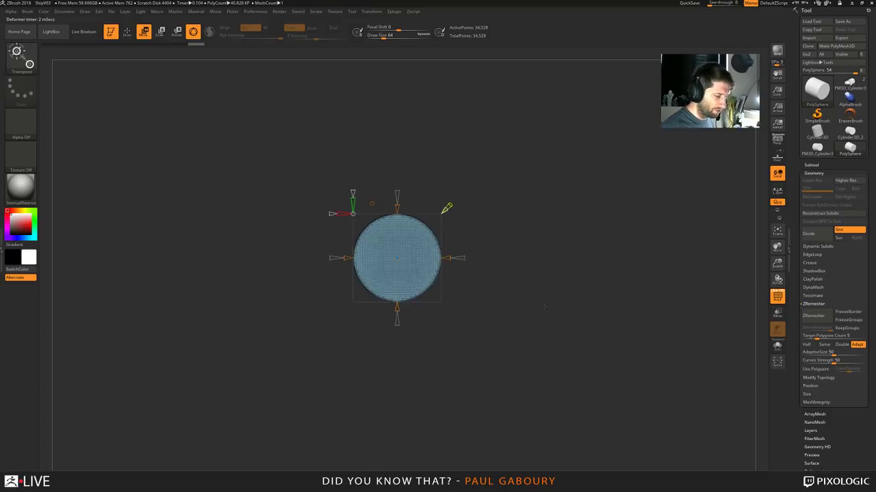
pyautogui.moveTo(545, 307); pyautogui.dragTo(560, 324)
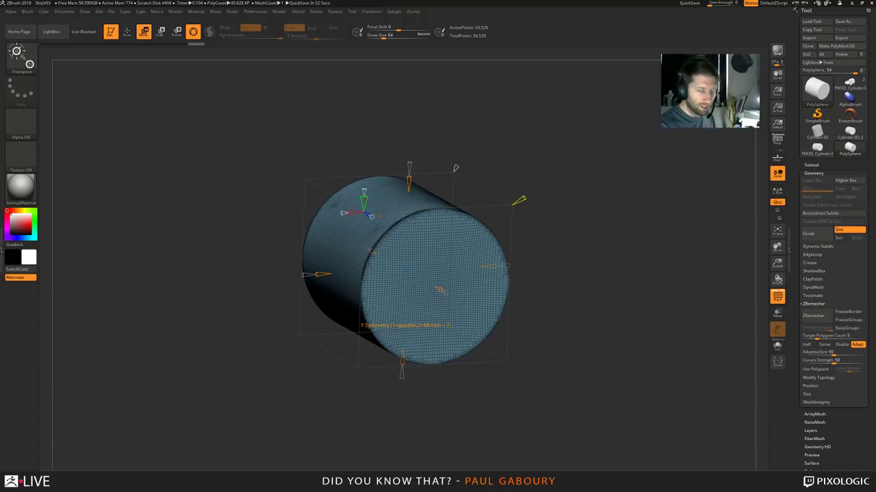
# Extend the cylinder vertically and along its length into an elongated block with a capsule-shaped profile
pyautogui.click(402, 373)
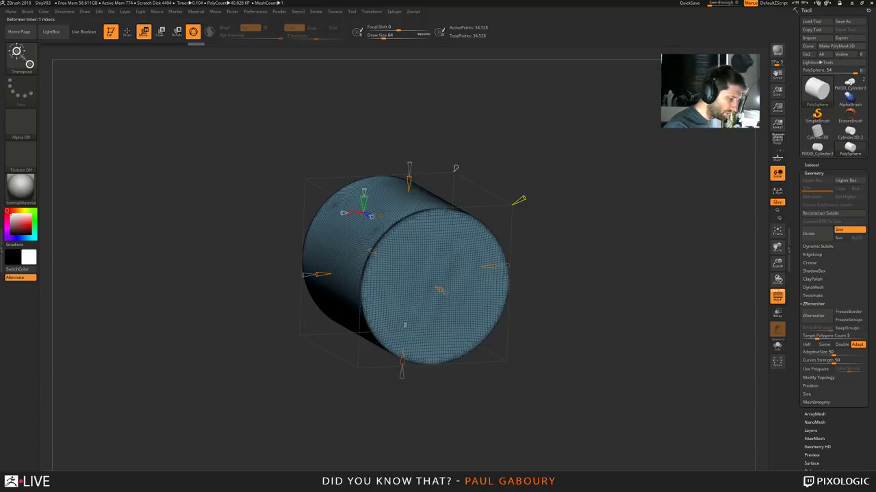
pyautogui.moveTo(409, 184); pyautogui.dragTo(410, 120)
pyautogui.keyDown('ctrl'); pyautogui.moveTo(547, 373); pyautogui.dragTo(521, 290, button='right'); pyautogui.keyUp('ctrl')
pyautogui.moveTo(471, 270); pyautogui.dragTo(530, 270)
pyautogui.moveTo(640, 349)
pyautogui.keyDown('ctrl'); pyautogui.mouseDown(button='right')
pyautogui.moveTo(642, 304)
pyautogui.moveTo(588, 324)
pyautogui.moveTo(602, 335)
pyautogui.moveTo(589, 319)
pyautogui.moveTo(607, 343)
pyautogui.mouseUp(button='right'); pyautogui.keyUp('ctrl')
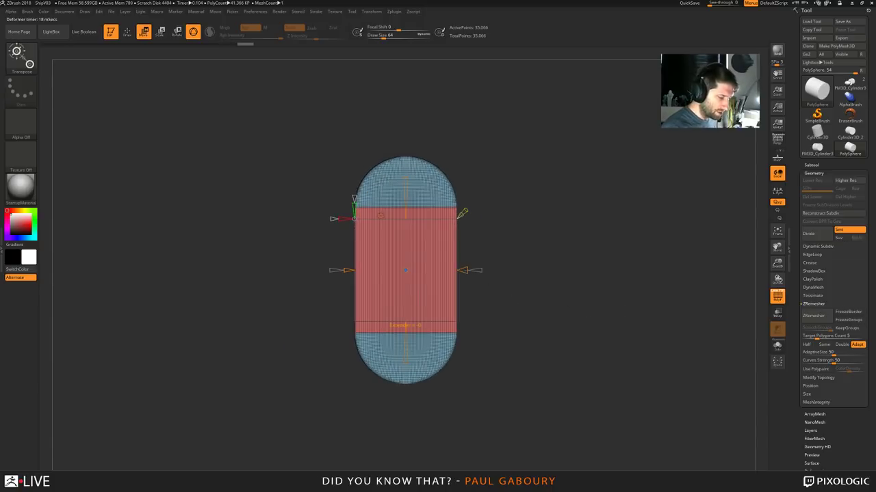
pyautogui.moveTo(509, 340); pyautogui.dragTo(590, 320)
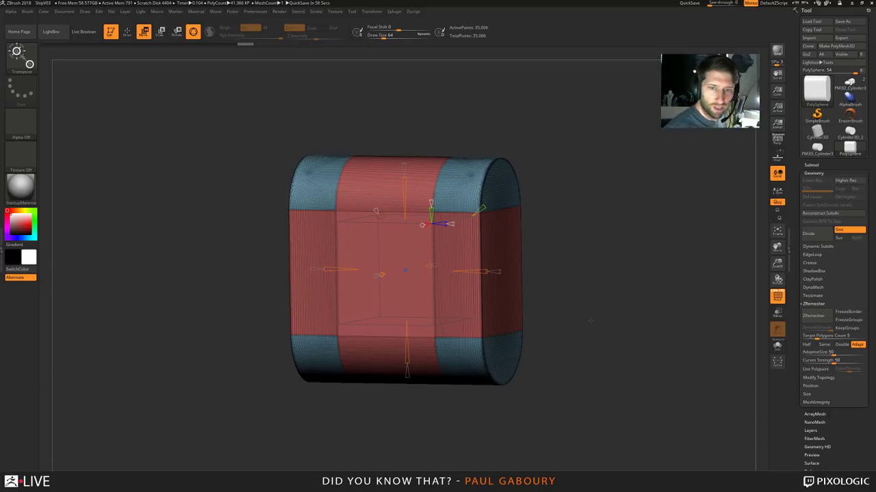
pyautogui.moveTo(483, 273); pyautogui.dragTo(505, 272)
pyautogui.moveTo(644, 333)
pyautogui.keyDown('ctrl'); pyautogui.mouseDown(button='right')
pyautogui.moveTo(629, 329)
pyautogui.moveTo(608, 349)
pyautogui.moveTo(628, 327)
pyautogui.moveTo(633, 349)
pyautogui.mouseUp(button='right'); pyautogui.keyUp('ctrl')
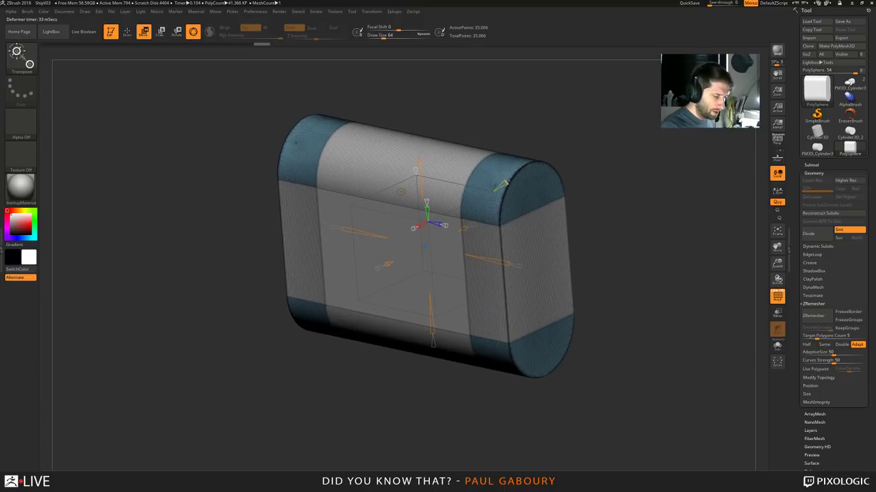
# Assign the extended middle sections of the block their own polygroup, separate from the corner sections, with the Extender
pyautogui.click(504, 182)
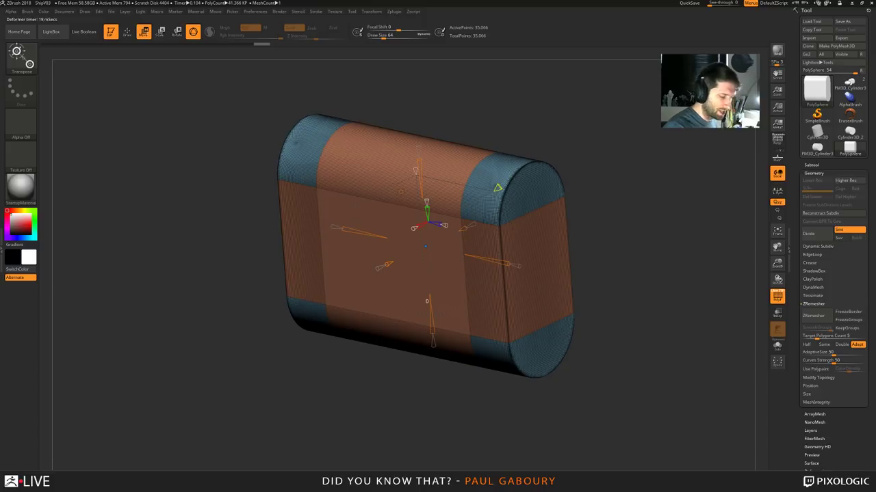
pyautogui.moveTo(595, 219); pyautogui.dragTo(630, 225)
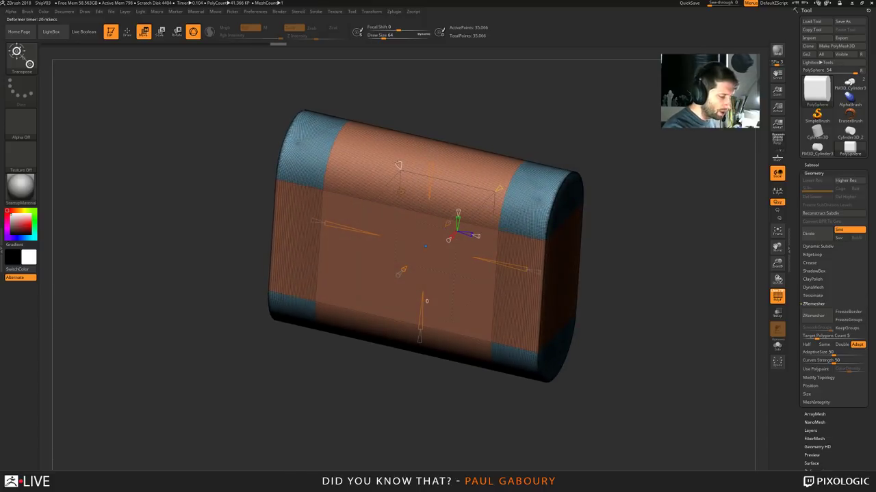
# Try recessing the extended sections below the corner sections with the Extender, and undo the recess
pyautogui.moveTo(399, 166); pyautogui.dragTo(406, 192)
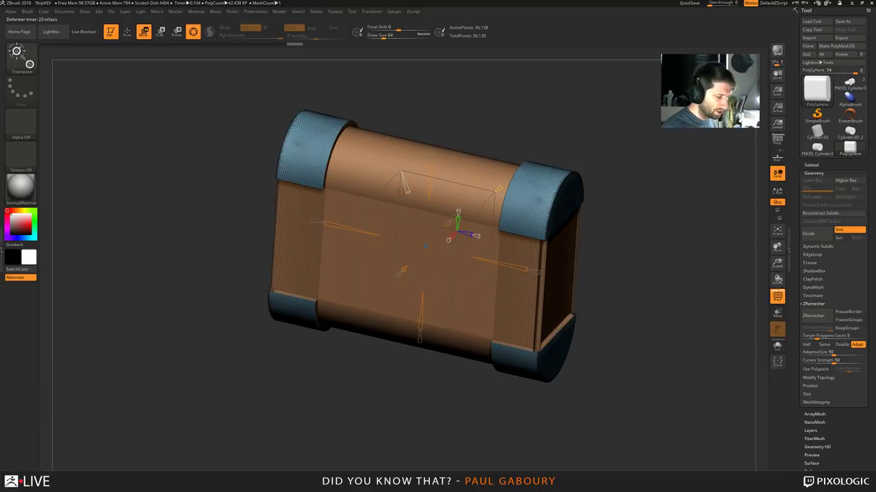
pyautogui.hotkey('ctrl', 'z')
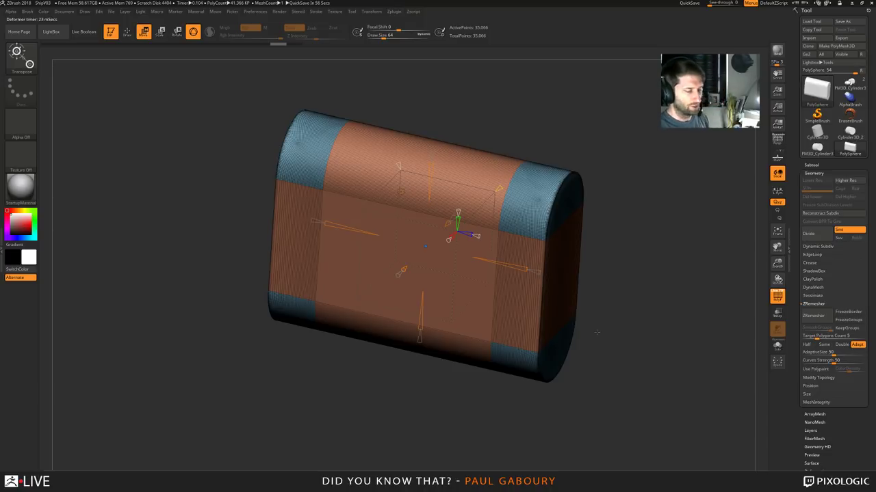
pyautogui.moveTo(596, 333); pyautogui.dragTo(636, 347)
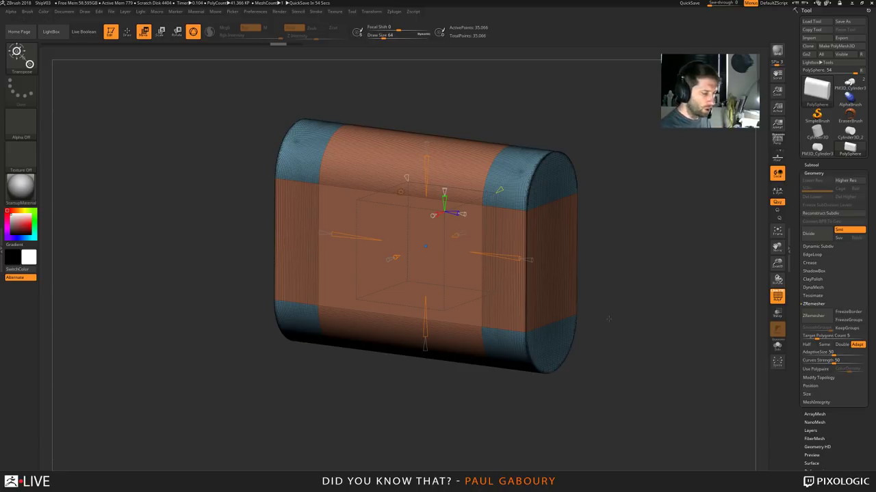
pyautogui.moveTo(608, 318); pyautogui.dragTo(611, 327)
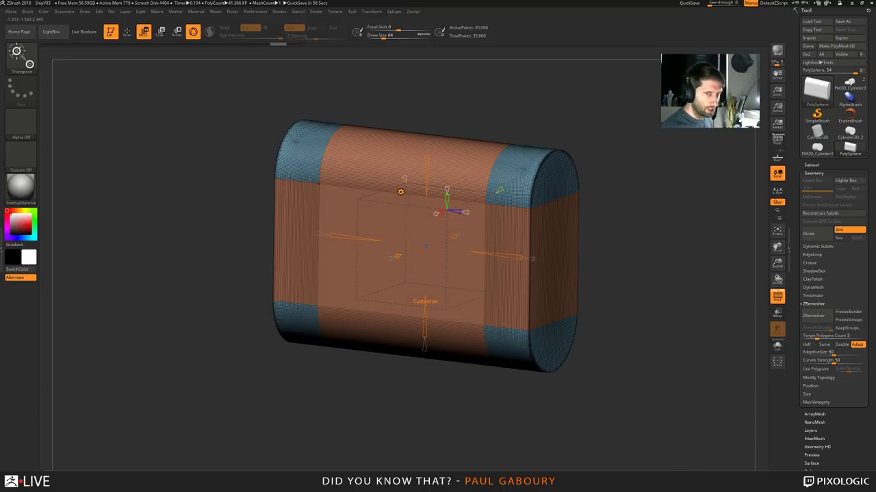
# Switch back and forth between the standard Gizmo 3D and the Extender deformer controls
pyautogui.click(400, 191)
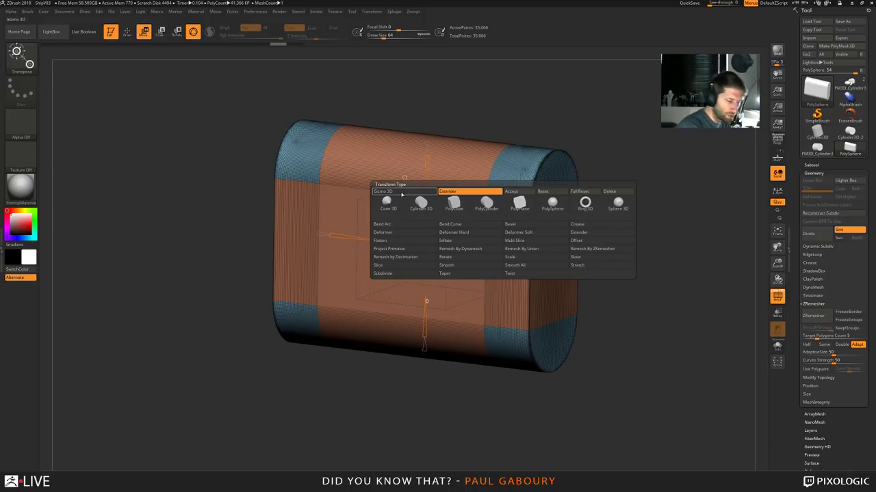
pyautogui.click(402, 191)
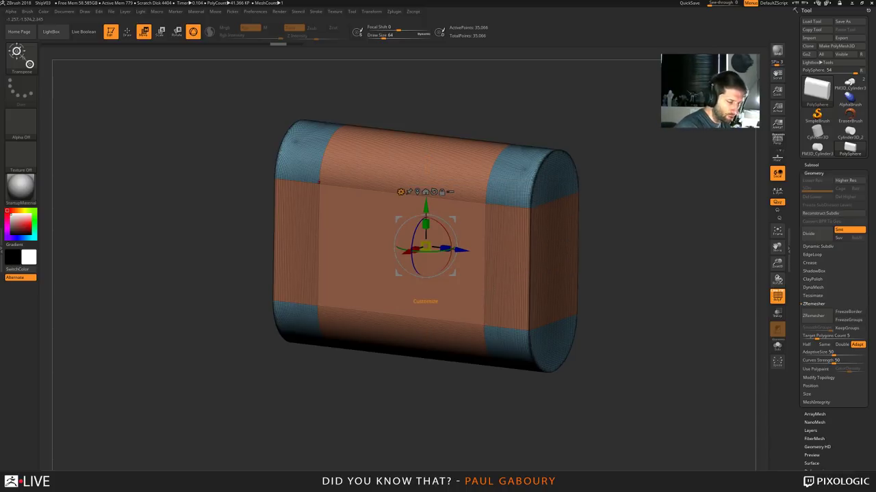
pyautogui.click(401, 191)
pyautogui.click(462, 192)
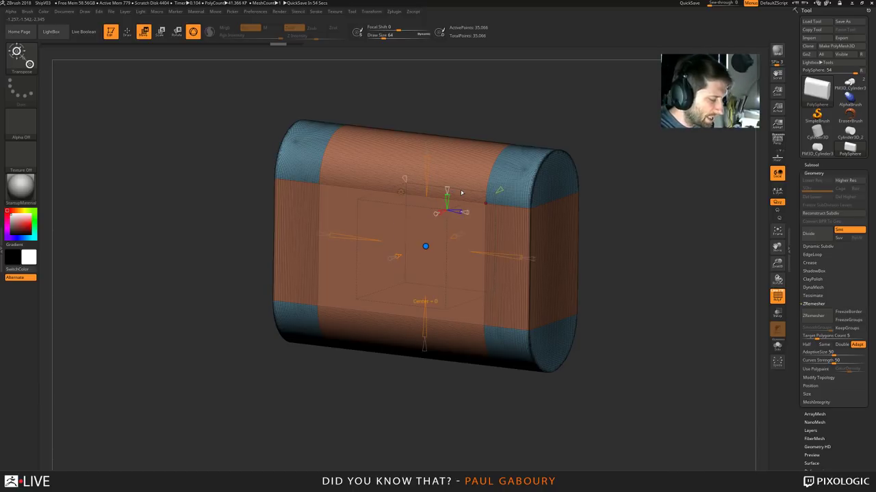
pyautogui.press('w')
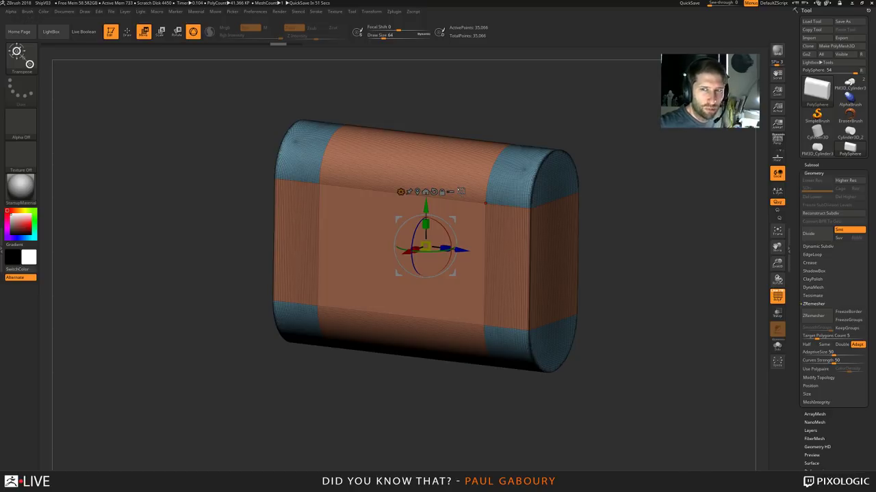
pyautogui.click(460, 192)
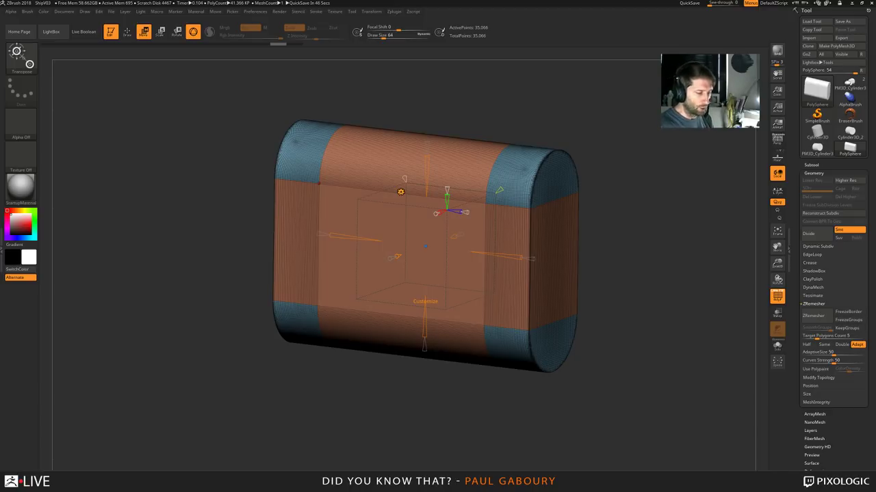
# Apply the Multi Slice deformer to the elongated block
pyautogui.click(401, 192)
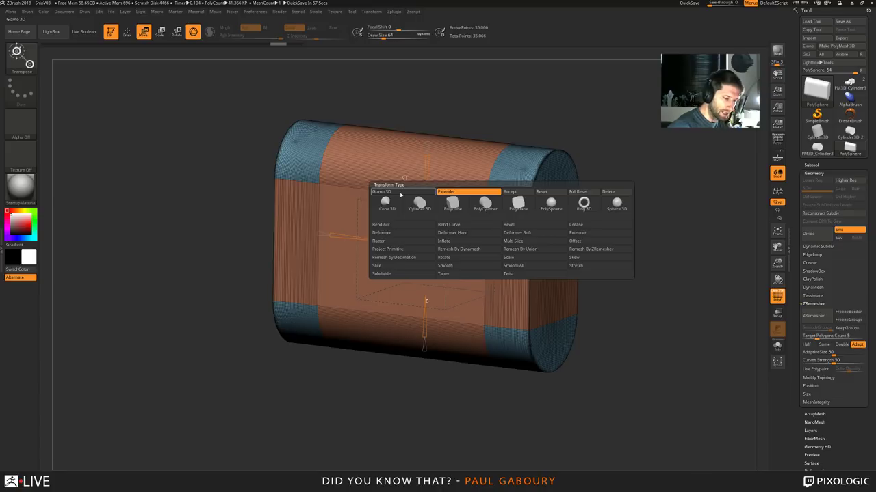
pyautogui.click(512, 241)
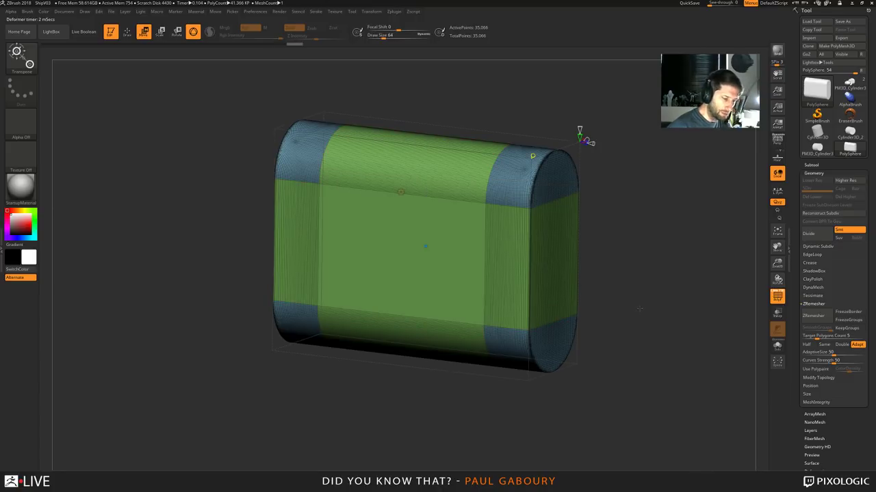
pyautogui.moveTo(654, 305)
pyautogui.mouseDown()
pyautogui.moveTo(582, 318)
pyautogui.moveTo(657, 302)
pyautogui.mouseUp()
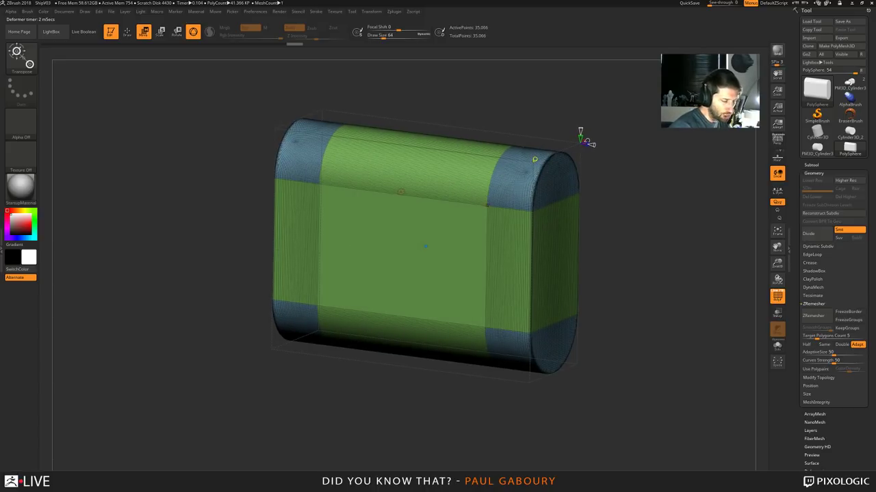
pyautogui.moveTo(656, 276); pyautogui.dragTo(637, 256)
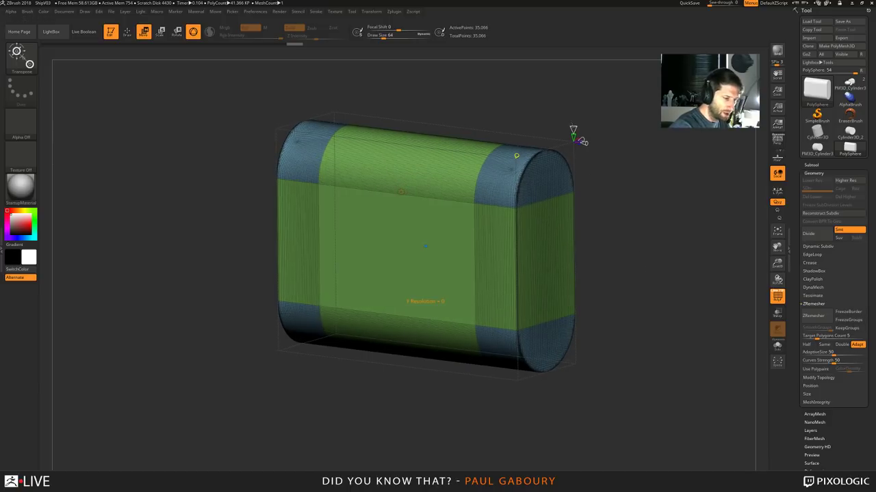
pyautogui.moveTo(582, 142); pyautogui.dragTo(571, 156)
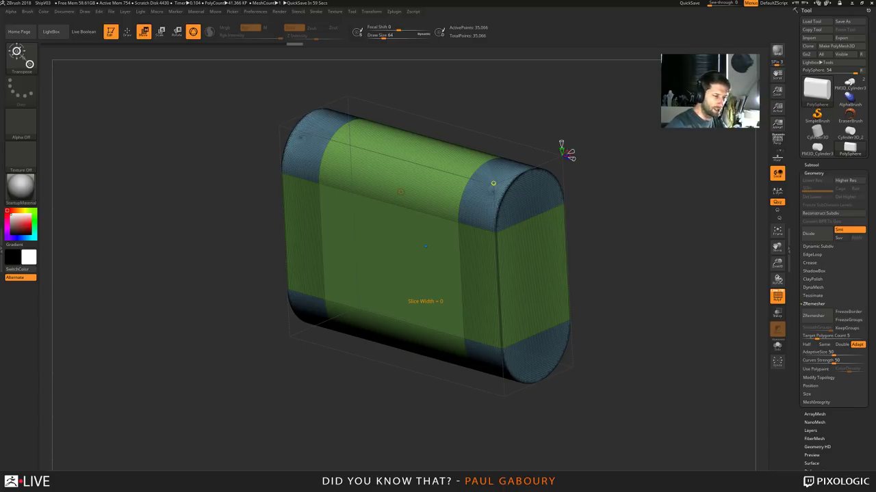
# Add evenly spaced slices across the block's height and length, and reduce the vertical slices to a coarser spacing
pyautogui.moveTo(561, 146); pyautogui.dragTo(558, 89)
pyautogui.moveTo(636, 339); pyautogui.dragTo(647, 236)
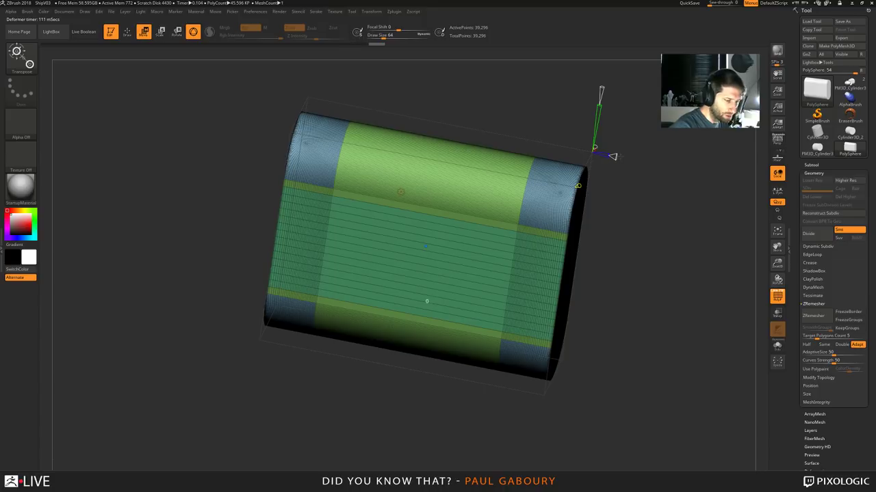
pyautogui.moveTo(612, 157); pyautogui.dragTo(673, 167)
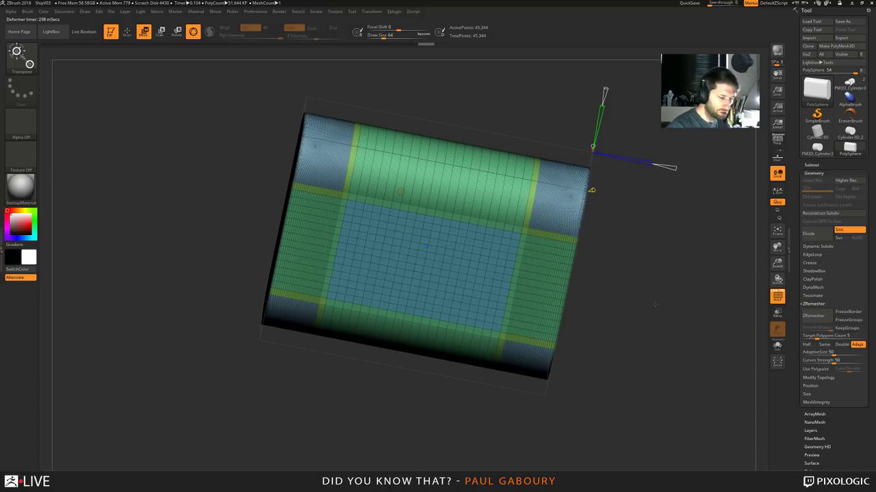
pyautogui.moveTo(655, 304); pyautogui.dragTo(621, 328)
pyautogui.moveTo(525, 167); pyautogui.dragTo(536, 165)
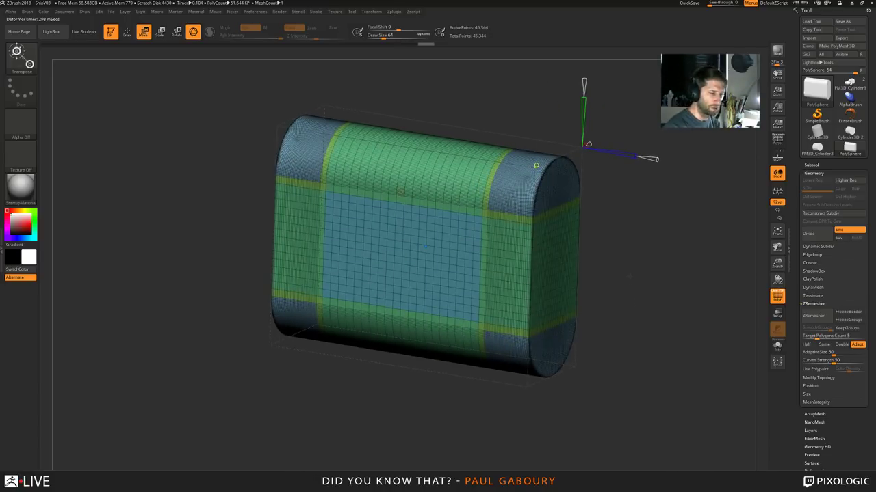
pyautogui.moveTo(583, 88); pyautogui.dragTo(583, 96)
pyautogui.moveTo(425, 301); pyautogui.dragTo(425, 301)
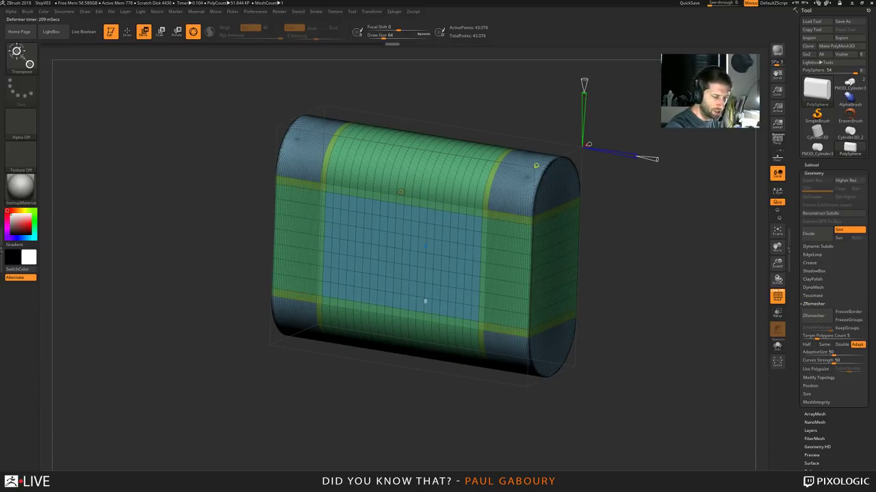
# Shift the Multi Slice center slightly downward on the block and test the Slice Width
pyautogui.moveTo(600, 383)
pyautogui.mouseDown()
pyautogui.moveTo(647, 360)
pyautogui.moveTo(615, 371)
pyautogui.moveTo(618, 355)
pyautogui.mouseUp()
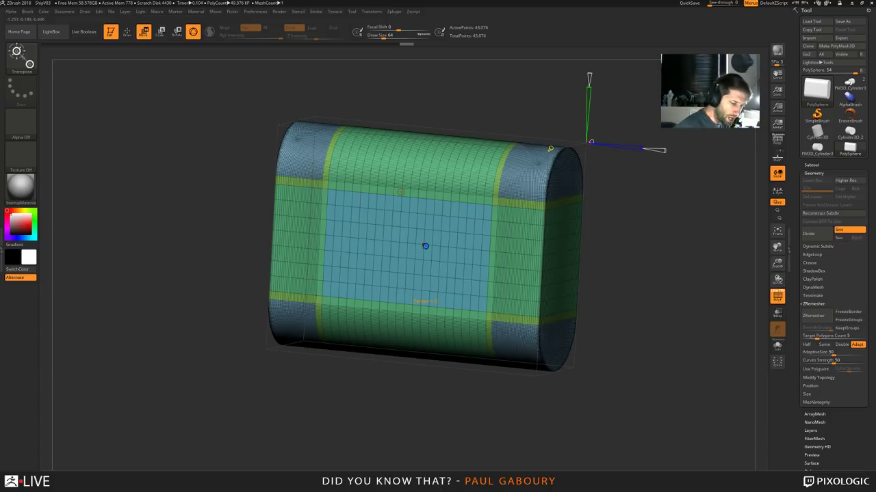
pyautogui.moveTo(424, 246)
pyautogui.mouseDown()
pyautogui.moveTo(426, 217)
pyautogui.moveTo(465, 250)
pyautogui.moveTo(512, 254)
pyautogui.moveTo(425, 254)
pyautogui.mouseUp()
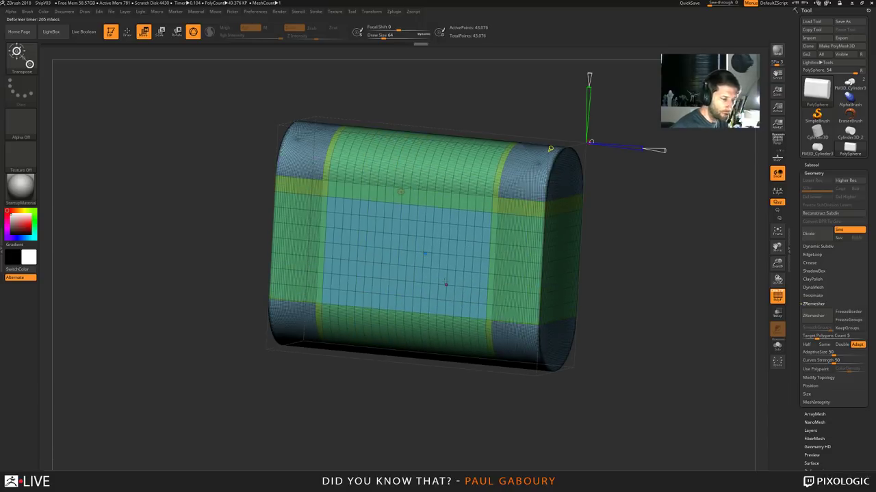
pyautogui.moveTo(550, 148); pyautogui.dragTo(607, 162)
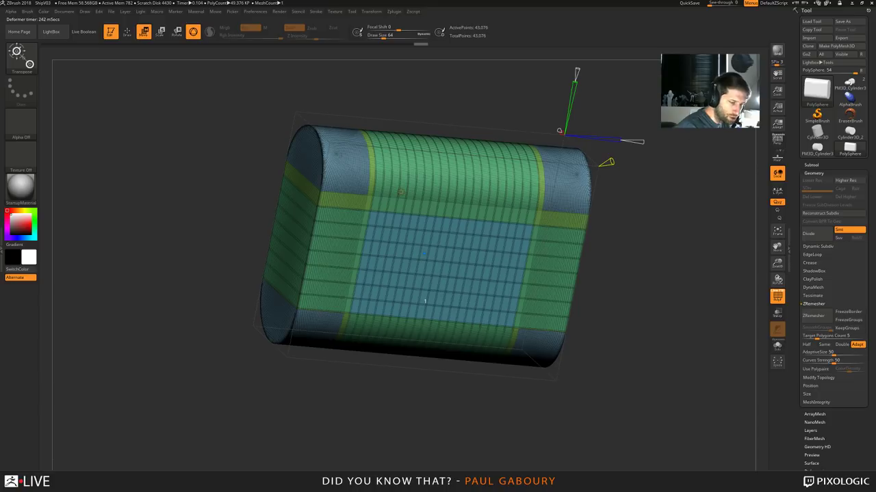
pyautogui.moveTo(606, 162); pyautogui.dragTo(603, 165)
pyautogui.moveTo(632, 314)
pyautogui.mouseDown()
pyautogui.moveTo(596, 313)
pyautogui.moveTo(632, 307)
pyautogui.moveTo(626, 322)
pyautogui.mouseUp()
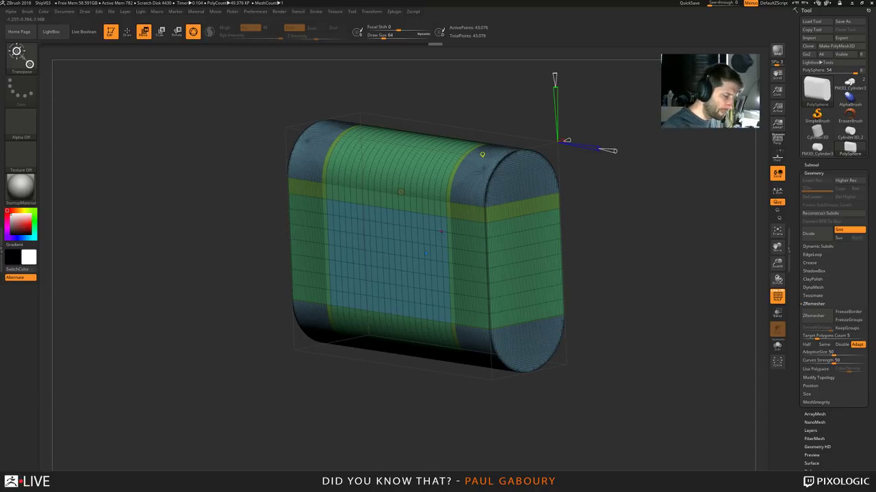
# Accept the Multi Slice deformation and merge the whole mesh into a single polygroup
pyautogui.click(401, 191)
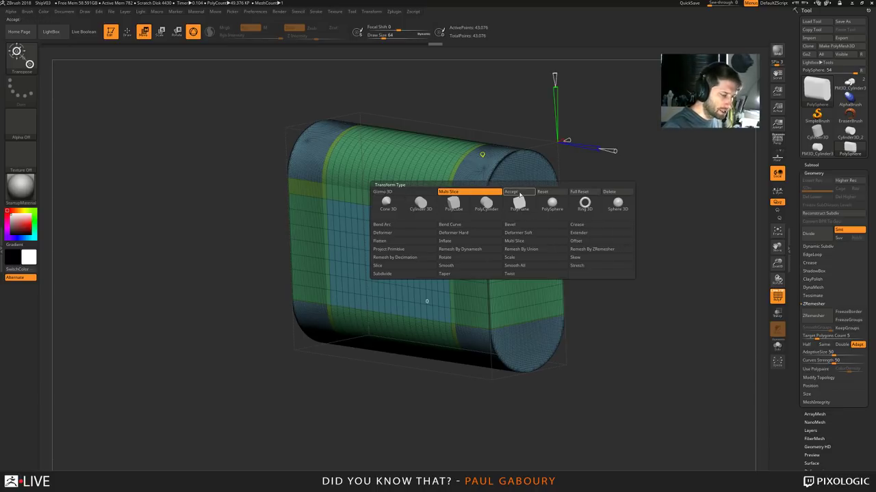
pyautogui.click(520, 195)
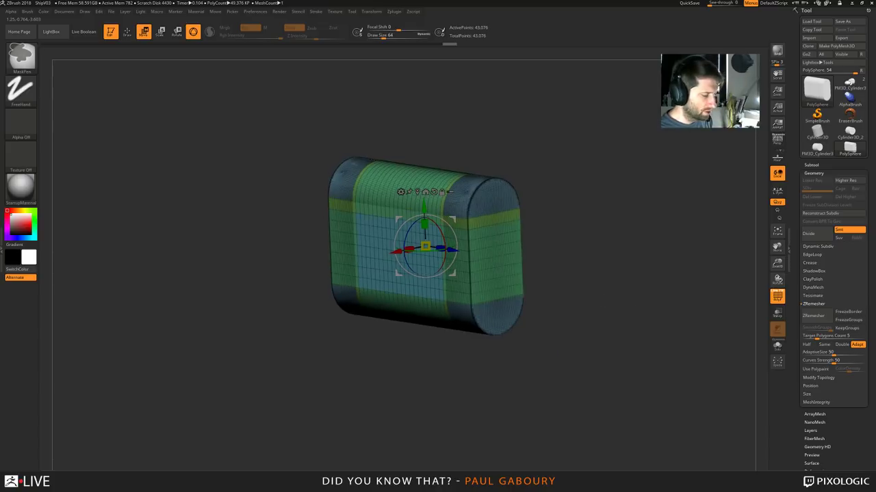
pyautogui.moveTo(607, 302)
pyautogui.keyDown('ctrl'); pyautogui.mouseDown(button='right')
pyautogui.moveTo(624, 292)
pyautogui.moveTo(607, 315)
pyautogui.mouseUp(button='right'); pyautogui.keyUp('ctrl')
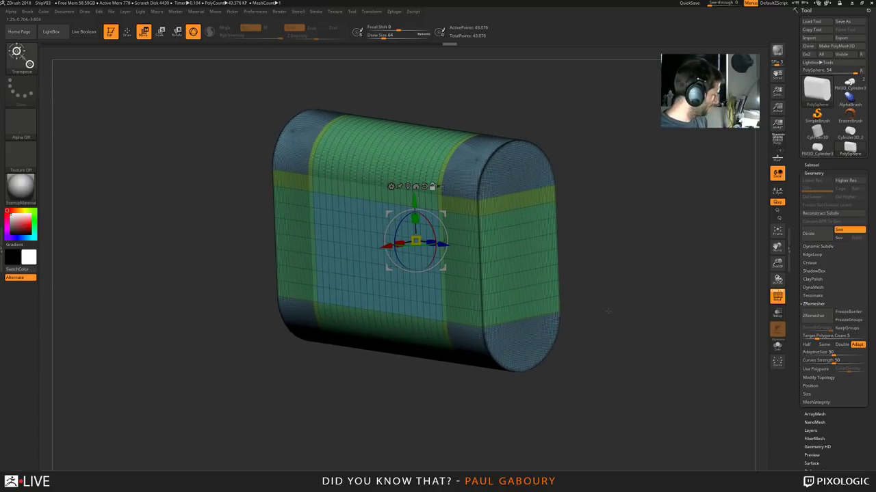
pyautogui.hotkey('ctrl', 'w')
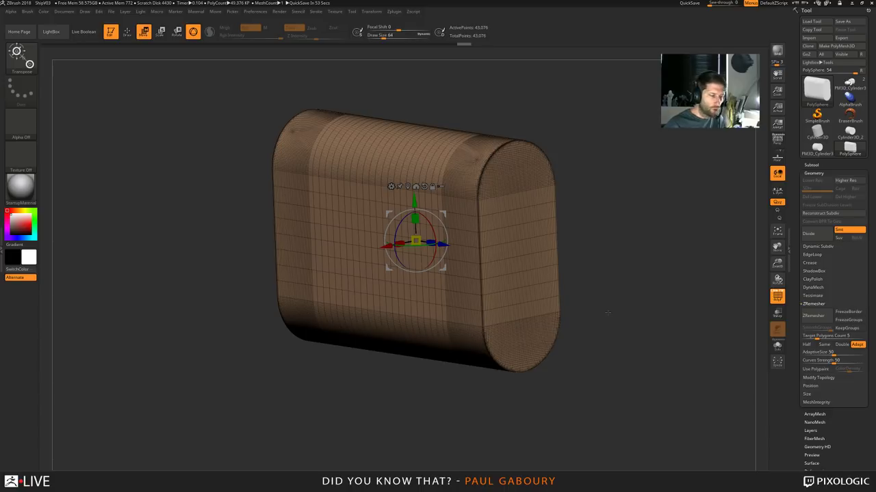
# Remesh the sliced block with ZRemesher at a Target Polygons Count of 1
pyautogui.press('q')
pyautogui.moveTo(576, 368)
pyautogui.mouseDown()
pyautogui.moveTo(504, 277)
pyautogui.moveTo(526, 290)
pyautogui.moveTo(517, 287)
pyautogui.mouseUp()
pyautogui.keyDown('alt'); pyautogui.moveTo(586, 288); pyautogui.dragTo(547, 292, button='right'); pyautogui.keyUp('alt')
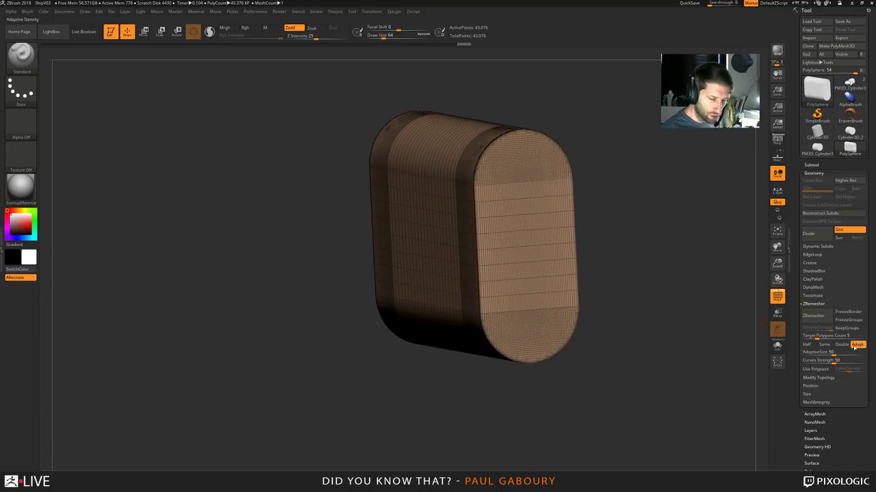
pyautogui.moveTo(809, 338); pyautogui.dragTo(804, 338)
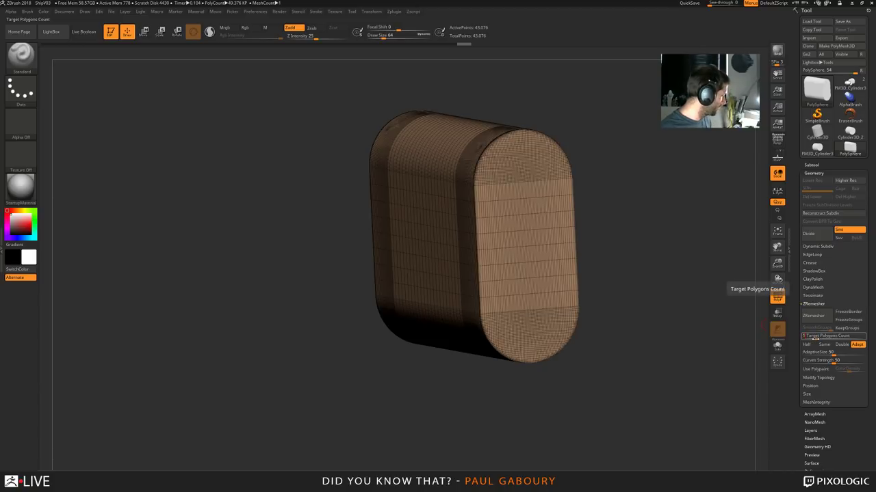
pyautogui.click(813, 317)
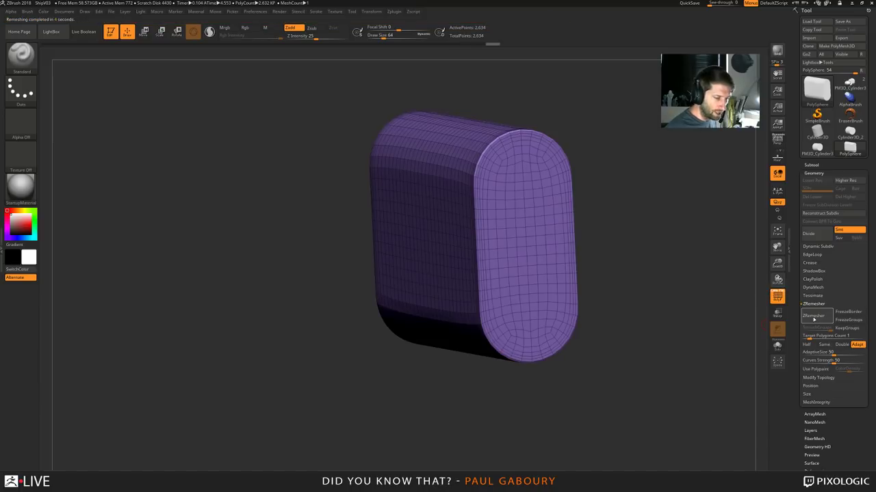
# Compare the remeshed topology with the sliced mesh by undoing and redoing the remesh
pyautogui.moveTo(602, 312)
pyautogui.mouseDown()
pyautogui.moveTo(642, 339)
pyautogui.moveTo(620, 342)
pyautogui.moveTo(609, 320)
pyautogui.mouseUp()
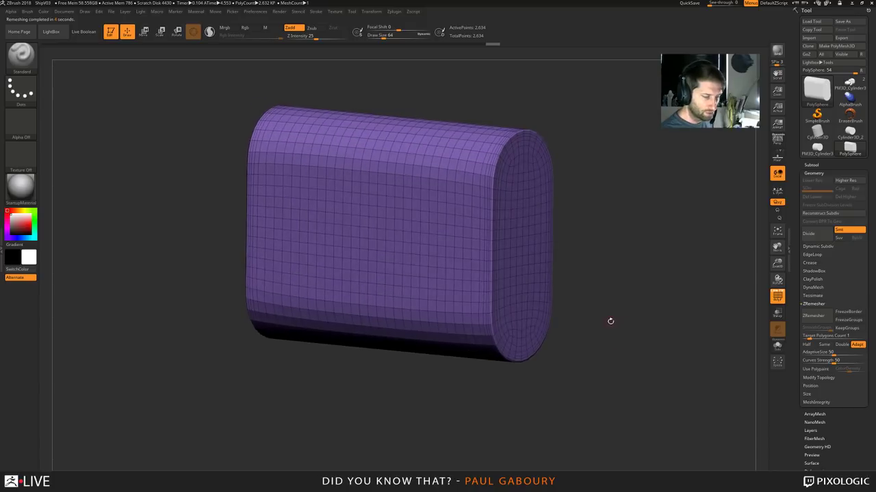
pyautogui.hotkey('ctrl', 'z')
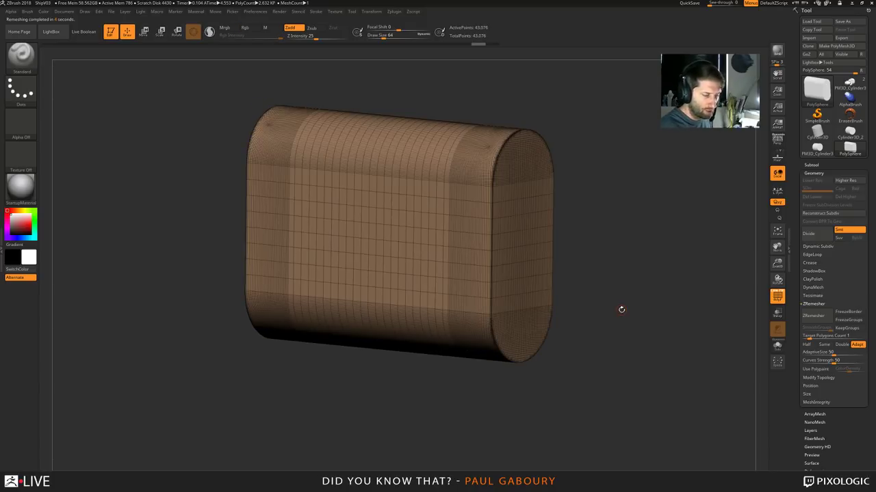
pyautogui.hotkey('ctrl', 'shift', 'z')
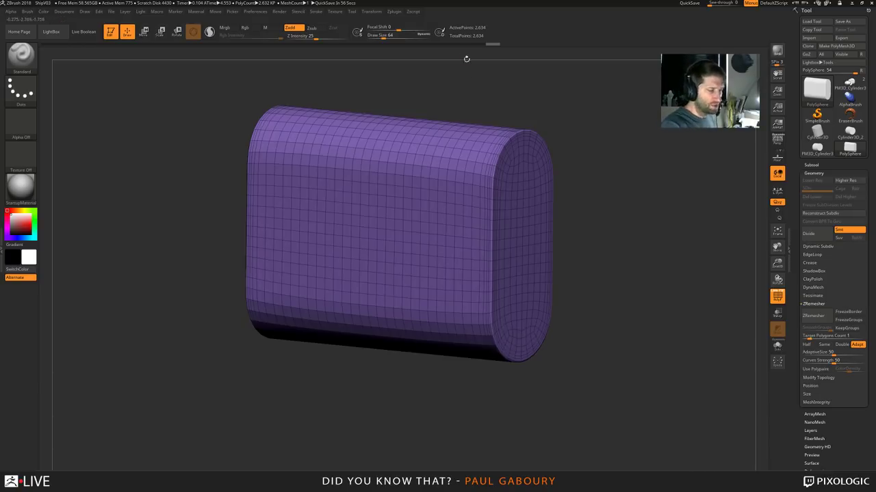
pyautogui.moveTo(567, 206); pyautogui.dragTo(619, 299)
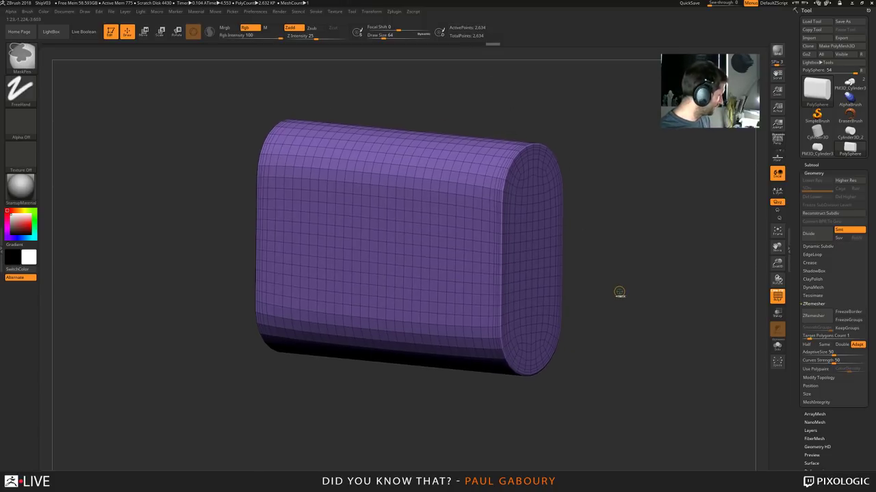
# Subdivide the remeshed block once
pyautogui.hotkey('ctrl', 'd')
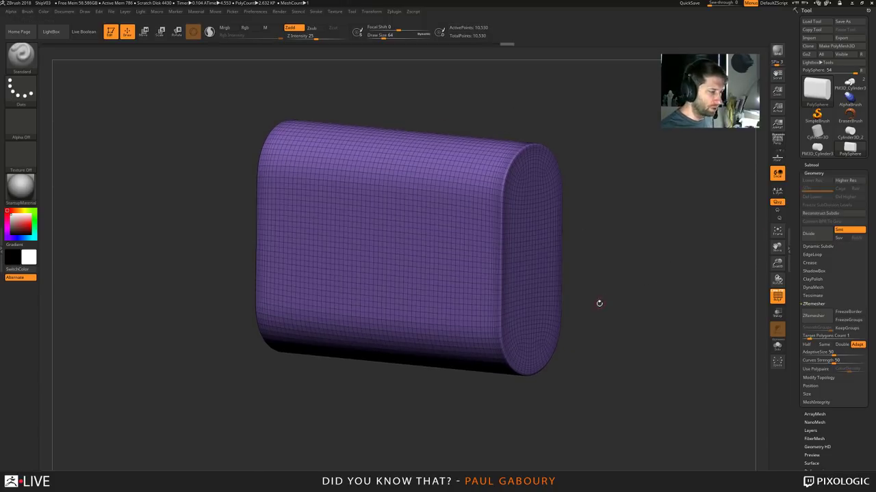
pyautogui.moveTo(600, 303)
pyautogui.mouseDown()
pyautogui.moveTo(638, 303)
pyautogui.moveTo(611, 309)
pyautogui.moveTo(602, 297)
pyautogui.mouseUp()
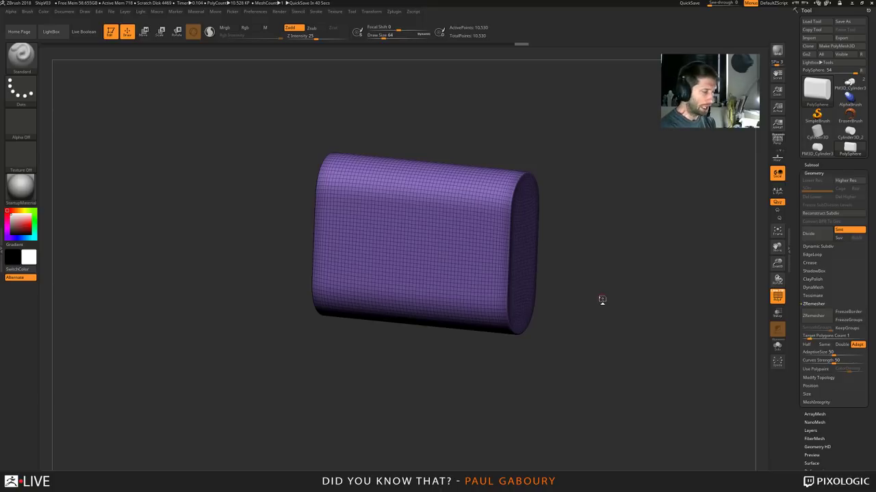
pyautogui.moveTo(570, 306); pyautogui.dragTo(579, 310)
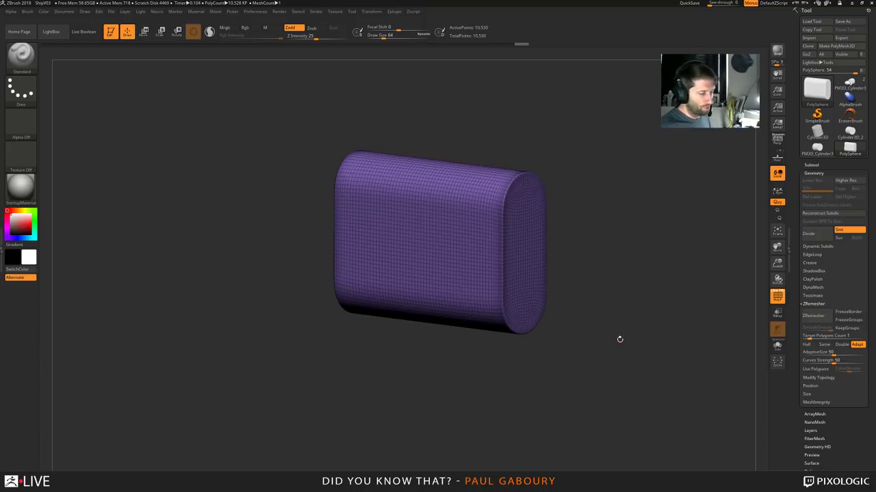
# Apply the Project Primitive deformer to the block and fully reset its settings
pyautogui.press('w')
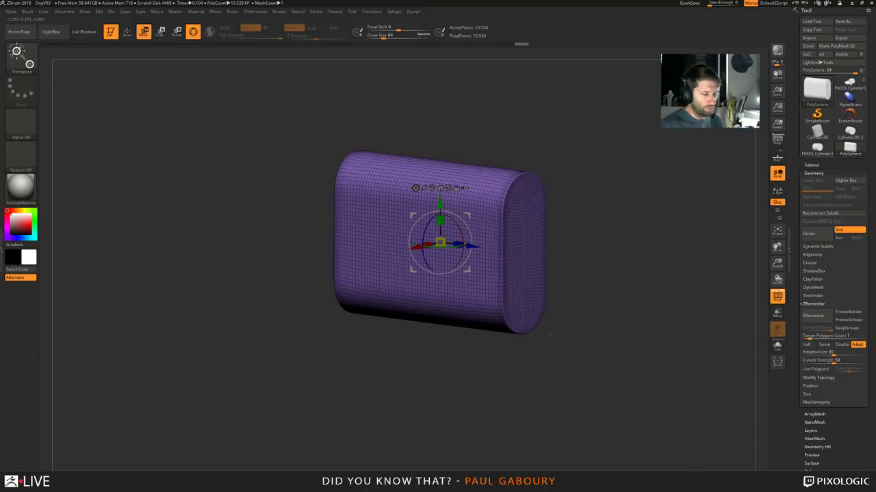
pyautogui.click(415, 187)
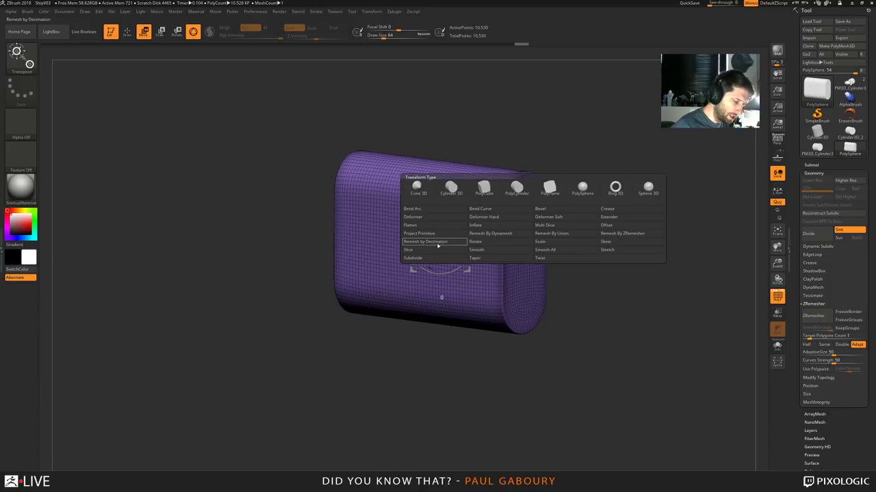
pyautogui.click(434, 234)
pyautogui.moveTo(643, 327); pyautogui.dragTo(597, 344)
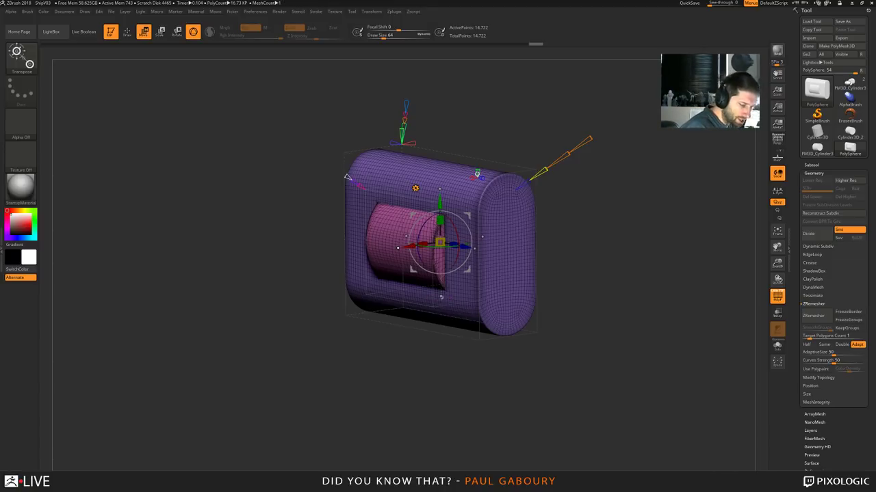
pyautogui.click(416, 191)
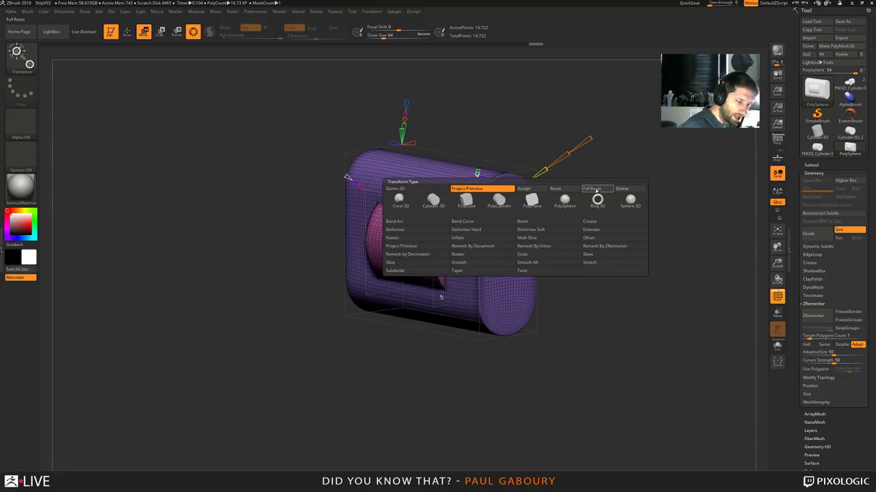
pyautogui.click(594, 189)
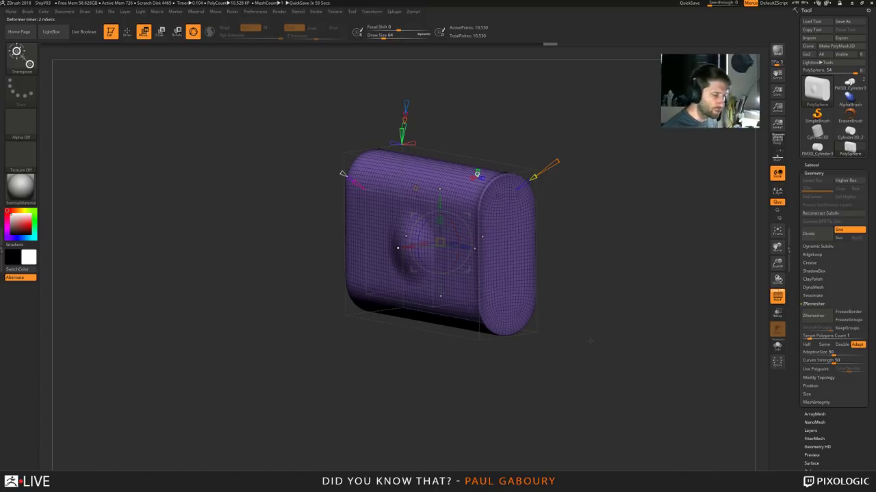
# Shift the projected sphere back and forth along X through the block's side to adjust how far it protrudes
pyautogui.moveTo(590, 340); pyautogui.dragTo(559, 319)
pyautogui.moveTo(422, 280); pyautogui.dragTo(447, 290)
pyautogui.keyDown('ctrl'); pyautogui.moveTo(611, 342); pyautogui.dragTo(594, 318, button='right'); pyautogui.keyUp('ctrl')
pyautogui.moveTo(594, 319); pyautogui.dragTo(530, 326, button='right')
pyautogui.moveTo(529, 327); pyautogui.dragTo(579, 348)
pyautogui.moveTo(447, 281); pyautogui.dragTo(426, 283)
pyautogui.moveTo(552, 290); pyautogui.dragTo(597, 258)
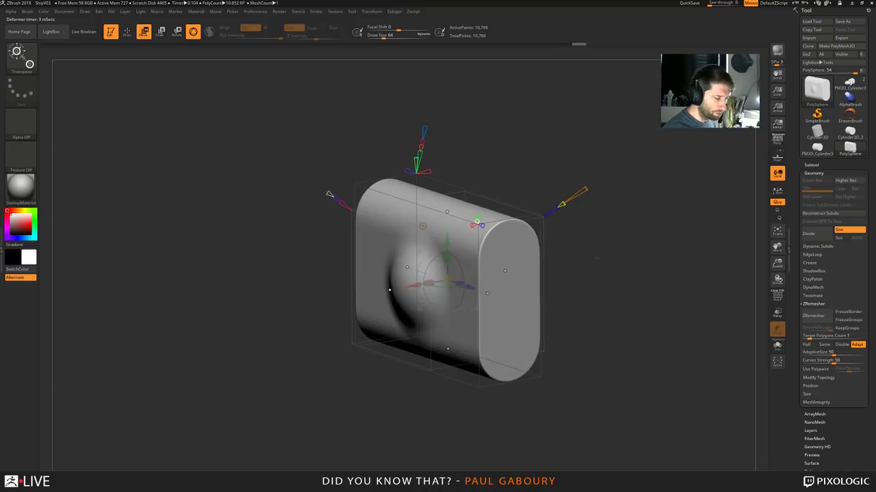
# Lower the projected sphere's Blend to 0 for a sharp intersection, checking the result with and without the wireframe
pyautogui.hotkey('shift', 'f')
pyautogui.hotkey('shift', 'f')
pyautogui.hotkey('shift', 'f')
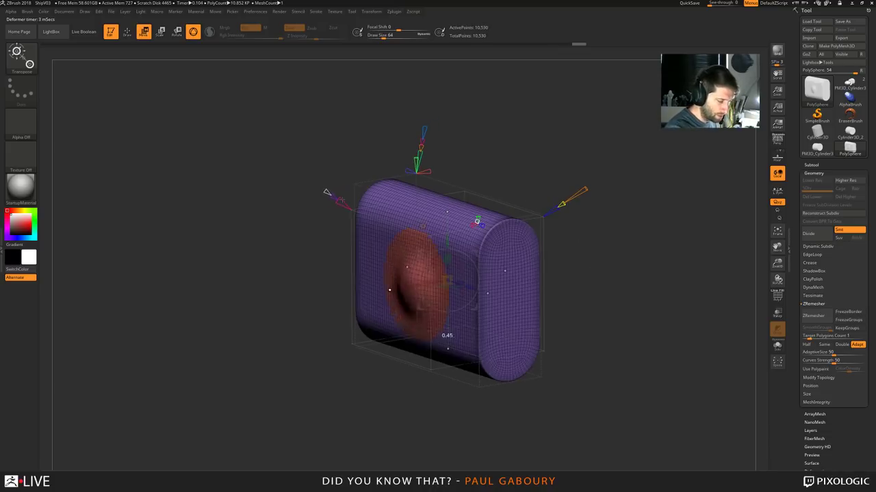
pyautogui.moveTo(330, 194); pyautogui.dragTo(334, 198)
pyautogui.hotkey('shift', 'f')
pyautogui.hotkey('shift', 'f')
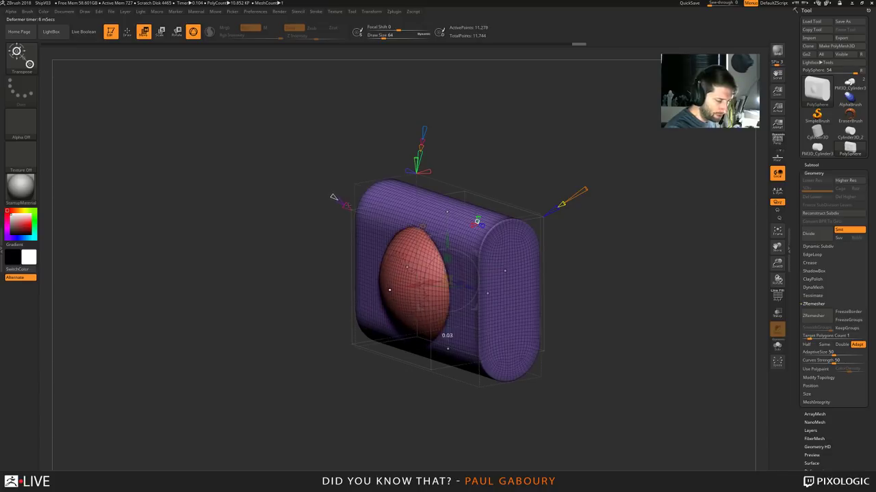
pyautogui.hotkey('shift', 'f')
pyautogui.moveTo(581, 378)
pyautogui.mouseDown()
pyautogui.moveTo(596, 372)
pyautogui.moveTo(568, 377)
pyautogui.mouseUp()
pyautogui.moveTo(573, 301); pyautogui.dragTo(593, 288)
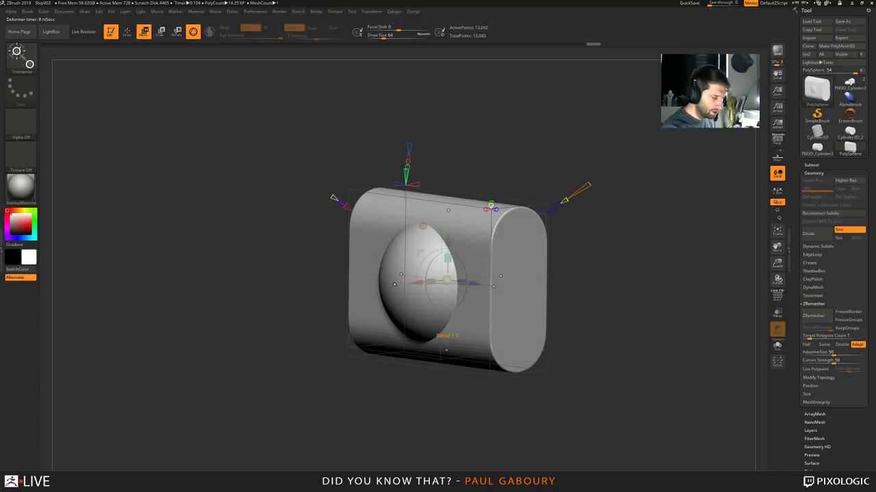
# Raise the projected sphere's Blend to compare a soft transition with the sharp one, and return it to the sharp setting
pyautogui.hotkey('shift', 'f')
pyautogui.moveTo(333, 198); pyautogui.dragTo(329, 195)
pyautogui.hotkey('shift', 'f')
pyautogui.moveTo(582, 375)
pyautogui.mouseDown()
pyautogui.moveTo(609, 366)
pyautogui.moveTo(581, 371)
pyautogui.mouseUp()
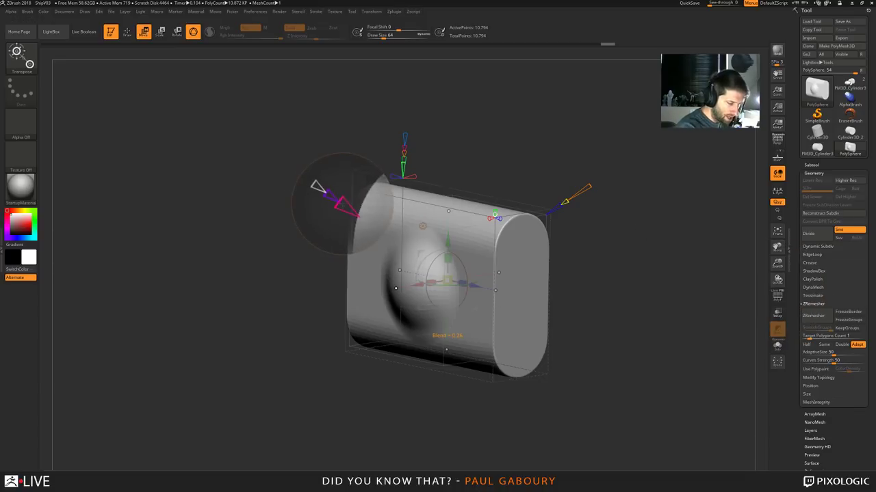
pyautogui.moveTo(342, 204); pyautogui.dragTo(329, 195)
pyautogui.hotkey('shift', 'f')
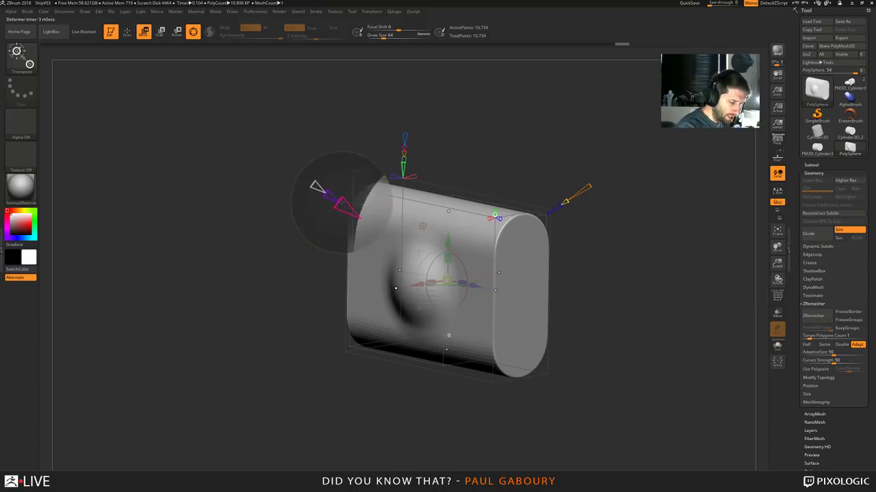
pyautogui.moveTo(328, 195); pyautogui.dragTo(334, 198)
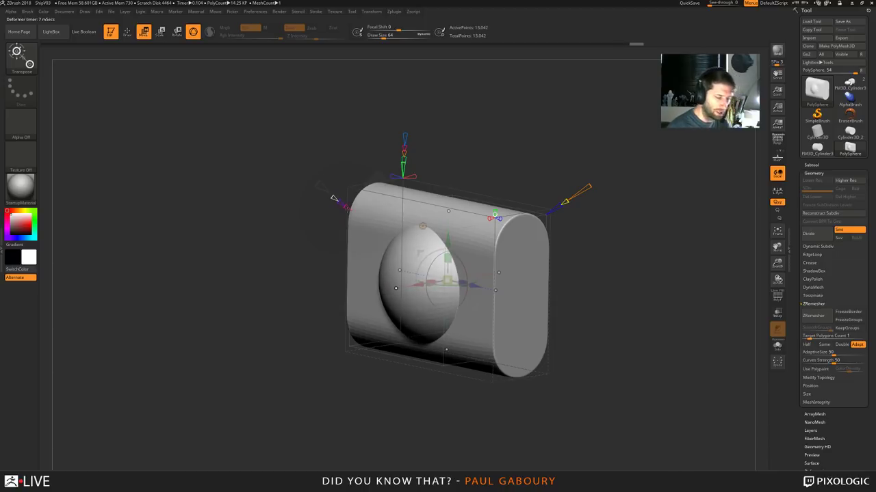
pyautogui.moveTo(630, 352)
pyautogui.mouseDown()
pyautogui.moveTo(602, 371)
pyautogui.moveTo(633, 349)
pyautogui.mouseUp()
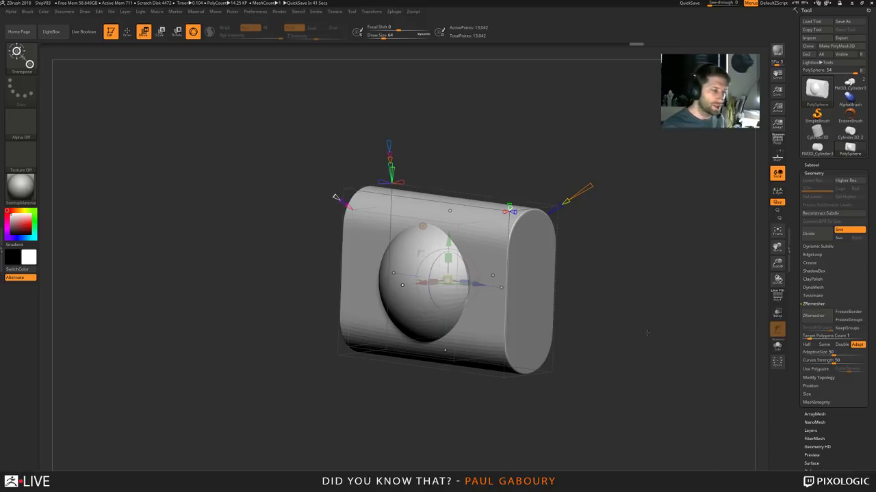
pyautogui.moveTo(612, 301)
pyautogui.mouseDown()
pyautogui.moveTo(603, 290)
pyautogui.moveTo(608, 301)
pyautogui.mouseUp()
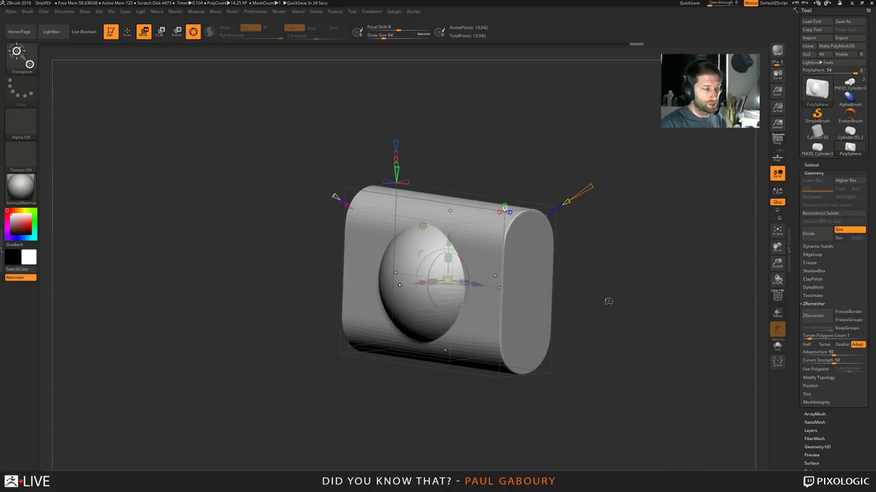
# Review the Undo History preferences and the option that includes undo history with the saved project
pyautogui.click(255, 11)
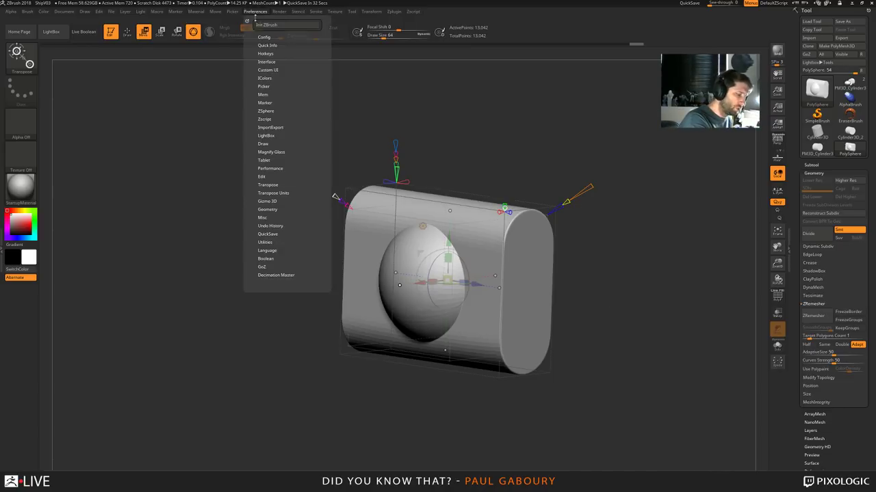
pyautogui.click(270, 227)
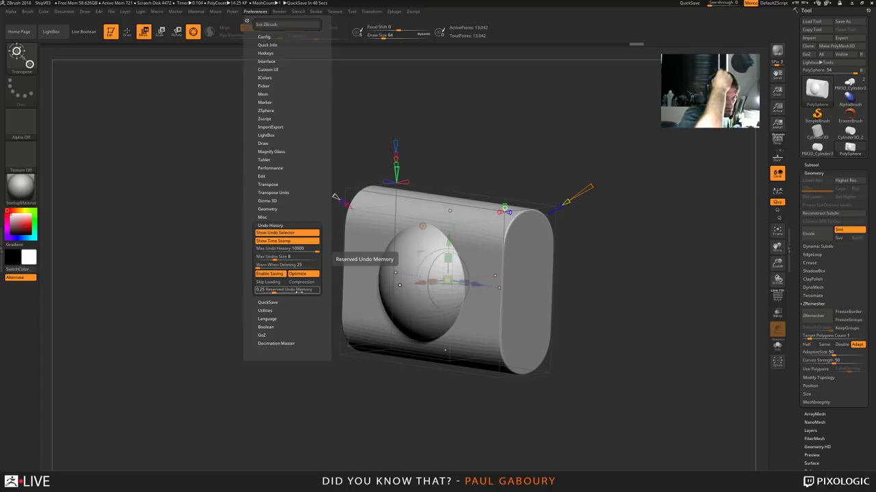
pyautogui.click(110, 11)
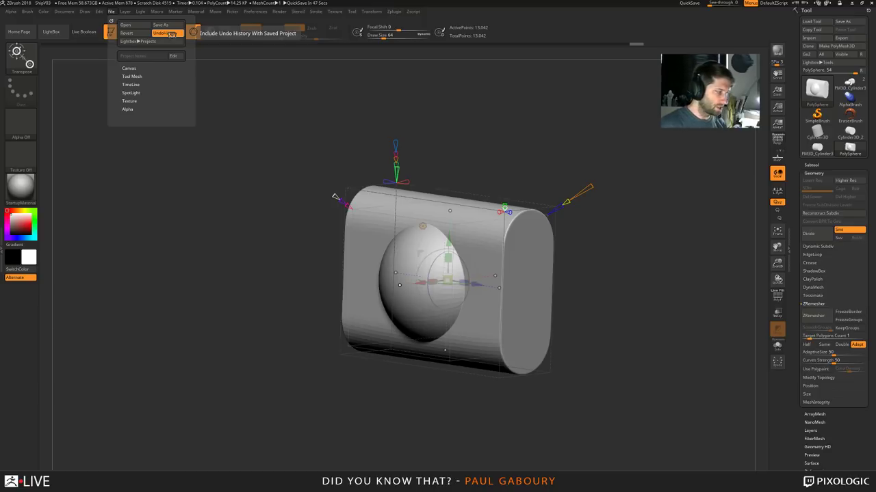
pyautogui.click(171, 33)
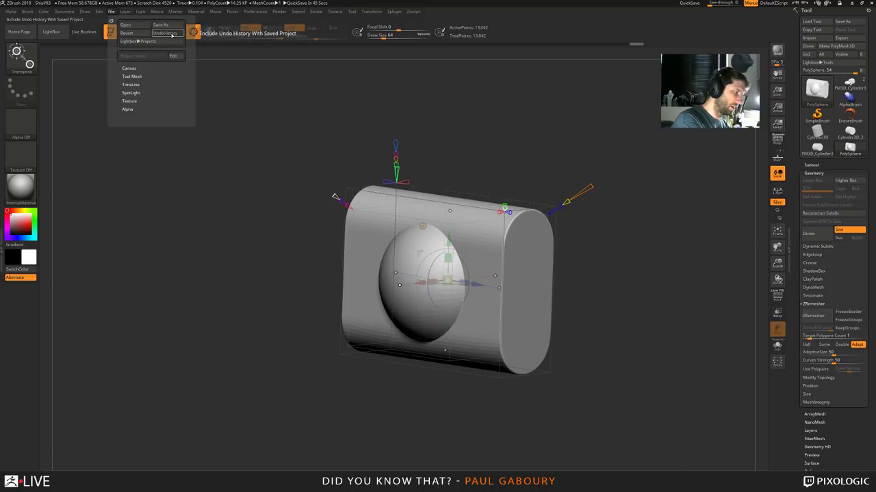
pyautogui.click(171, 33)
pyautogui.click(171, 34)
pyautogui.click(171, 33)
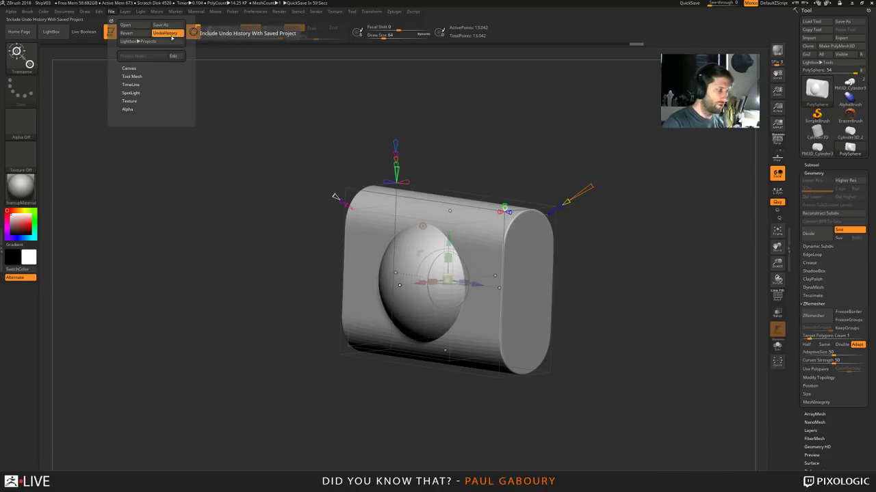
pyautogui.click(256, 12)
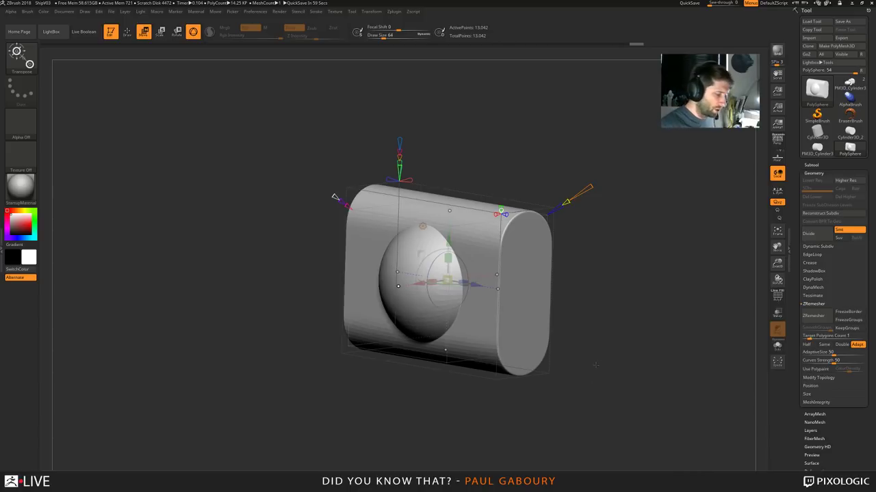
# Move the projected sphere up along Y so it carves a hollow into the block's top
pyautogui.moveTo(595, 364)
pyautogui.mouseDown()
pyautogui.moveTo(599, 415)
pyautogui.moveTo(629, 362)
pyautogui.moveTo(626, 346)
pyautogui.moveTo(578, 352)
pyautogui.moveTo(593, 340)
pyautogui.mouseUp()
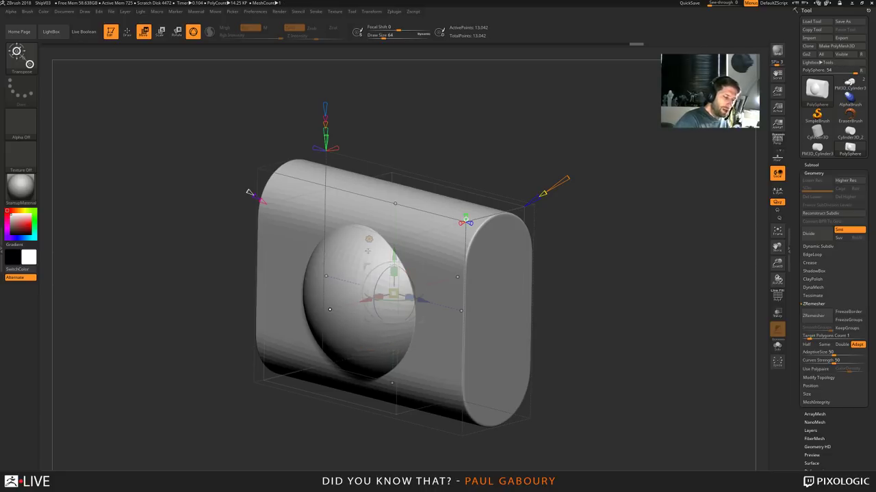
pyautogui.moveTo(387, 271); pyautogui.dragTo(407, 104)
pyautogui.moveTo(599, 316); pyautogui.dragTo(556, 271)
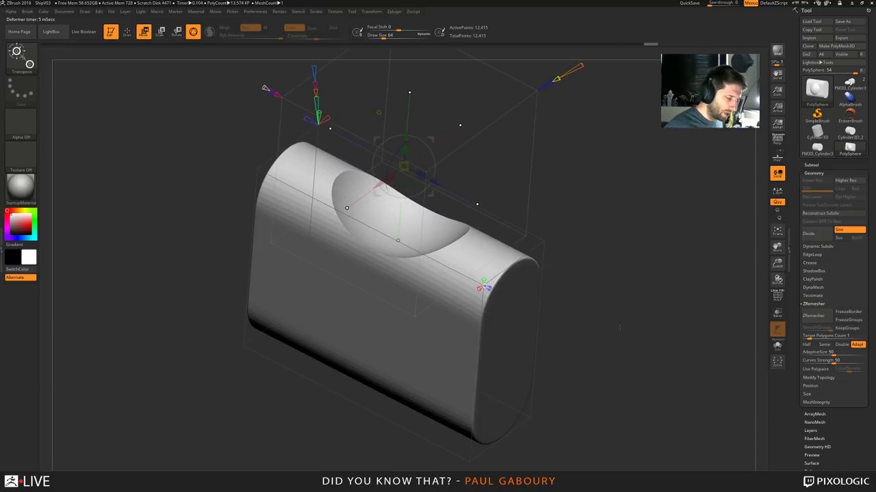
pyautogui.keyDown('shift'); pyautogui.moveTo(620, 327); pyautogui.dragTo(632, 307); pyautogui.keyUp('shift')
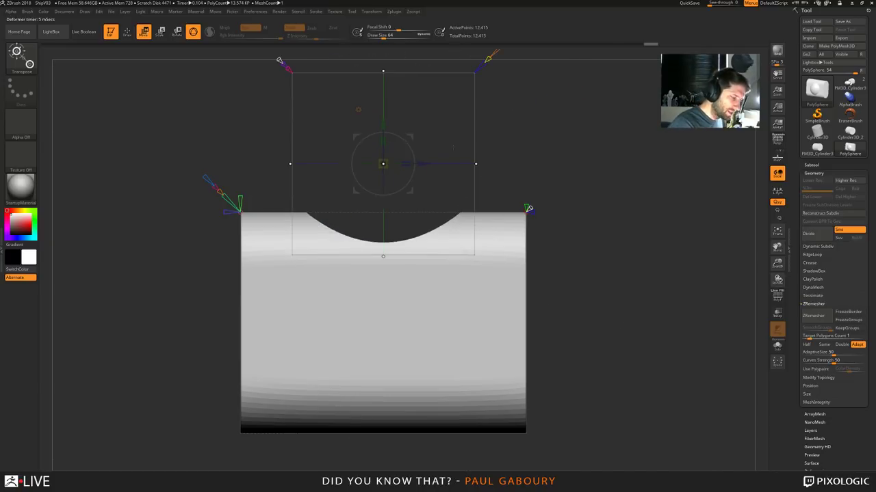
pyautogui.moveTo(573, 280)
pyautogui.keyDown('alt'); pyautogui.mouseDown(button='right')
pyautogui.moveTo(575, 317)
pyautogui.moveTo(569, 295)
pyautogui.mouseUp(button='right'); pyautogui.keyUp('alt')
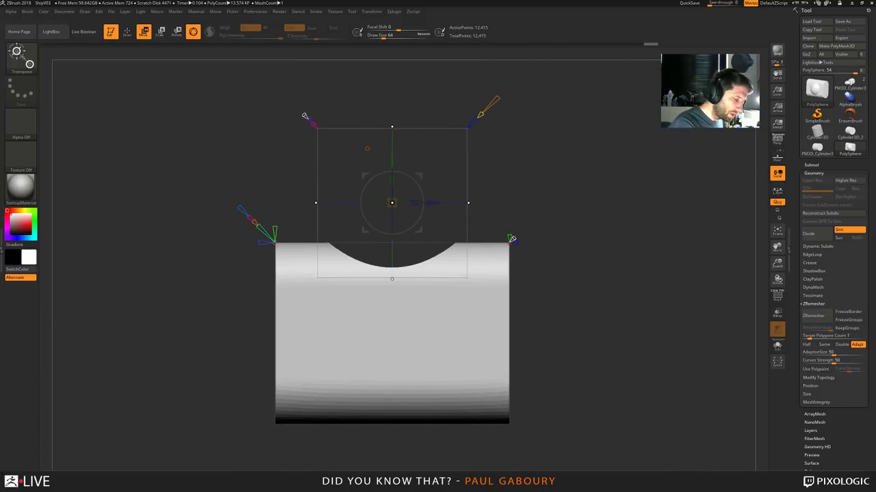
pyautogui.moveTo(619, 287); pyautogui.dragTo(621, 312)
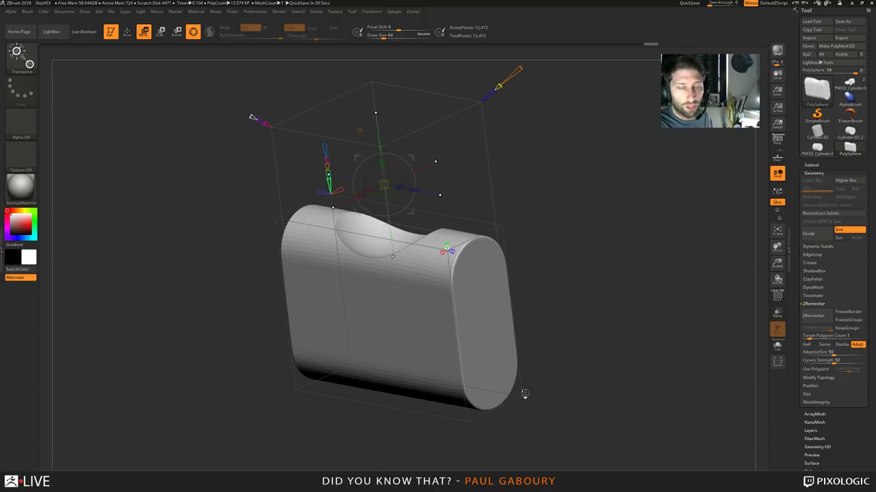
pyautogui.moveTo(613, 294)
pyautogui.keyDown('alt'); pyautogui.mouseDown()
pyautogui.moveTo(599, 315)
pyautogui.moveTo(544, 271)
pyautogui.mouseUp(); pyautogui.keyUp('alt')
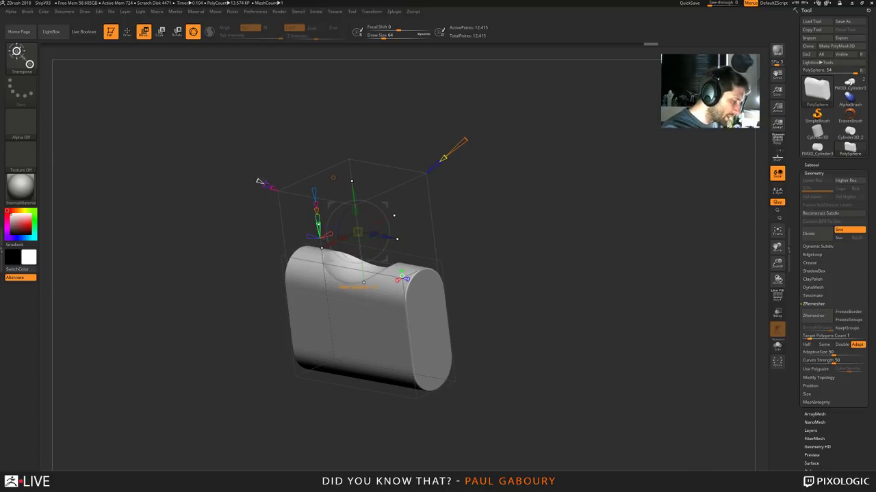
# Switch the projection so the whole sphere is added as a body, and move it along Y to float clear above the block
pyautogui.moveTo(265, 184); pyautogui.dragTo(262, 196)
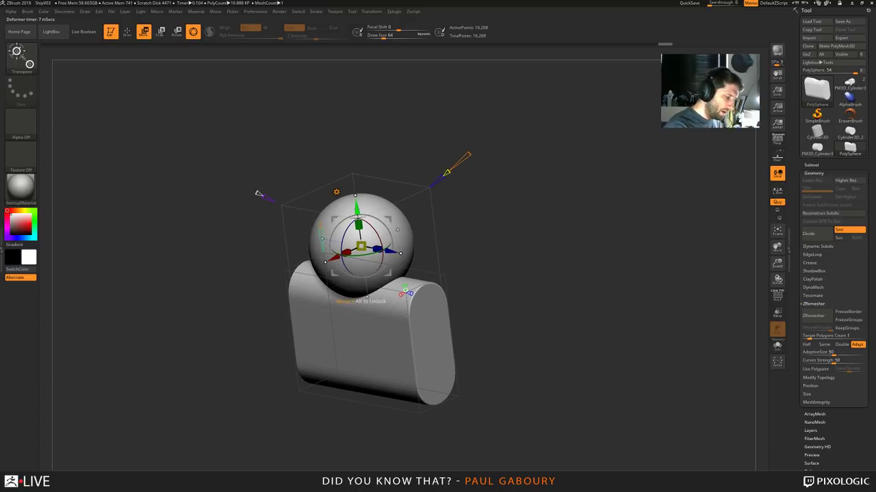
pyautogui.moveTo(356, 208); pyautogui.dragTo(346, 107)
pyautogui.moveTo(545, 374)
pyautogui.mouseDown()
pyautogui.moveTo(557, 383)
pyautogui.moveTo(553, 409)
pyautogui.moveTo(527, 377)
pyautogui.moveTo(542, 381)
pyautogui.mouseUp()
pyautogui.moveTo(348, 139); pyautogui.dragTo(344, 115)
pyautogui.keyDown('alt'); pyautogui.moveTo(449, 177); pyautogui.dragTo(485, 270); pyautogui.keyUp('alt')
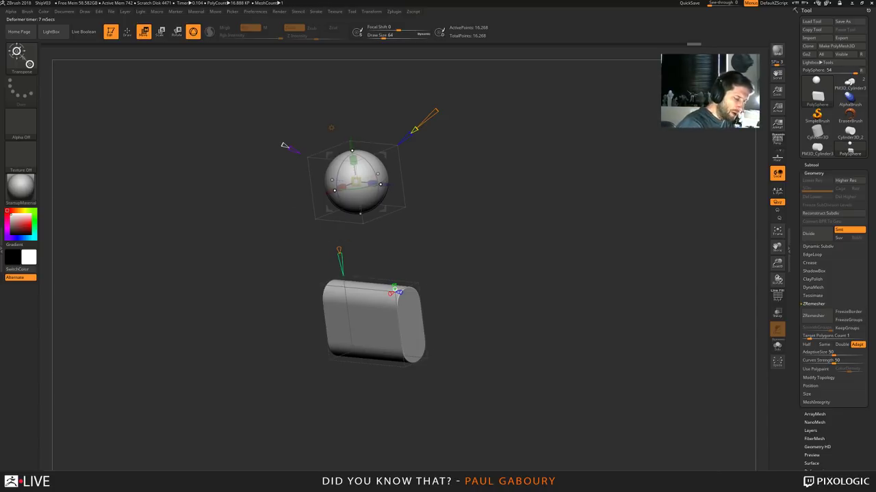
pyautogui.moveTo(540, 257); pyautogui.dragTo(478, 249)
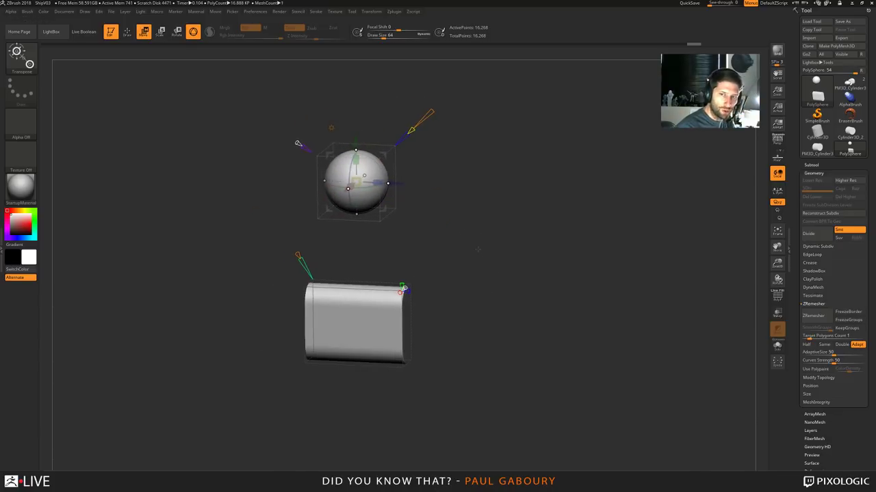
pyautogui.moveTo(444, 313); pyautogui.dragTo(470, 330)
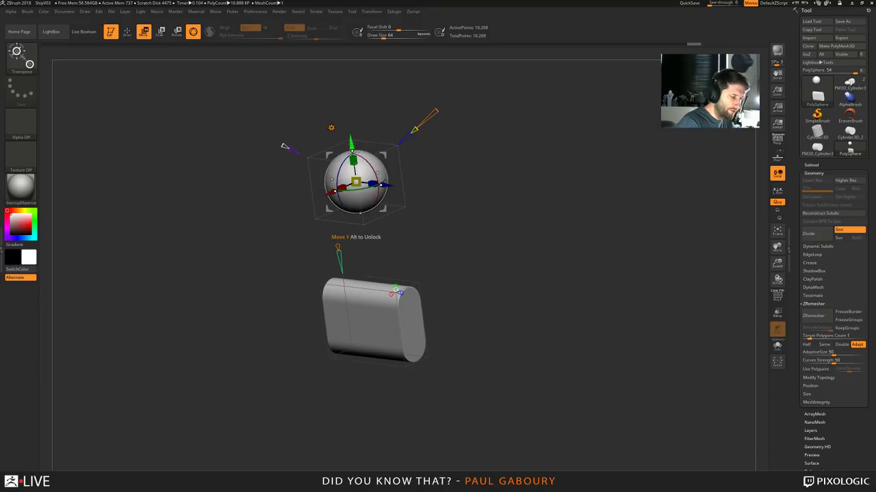
pyautogui.moveTo(351, 142); pyautogui.dragTo(357, 151)
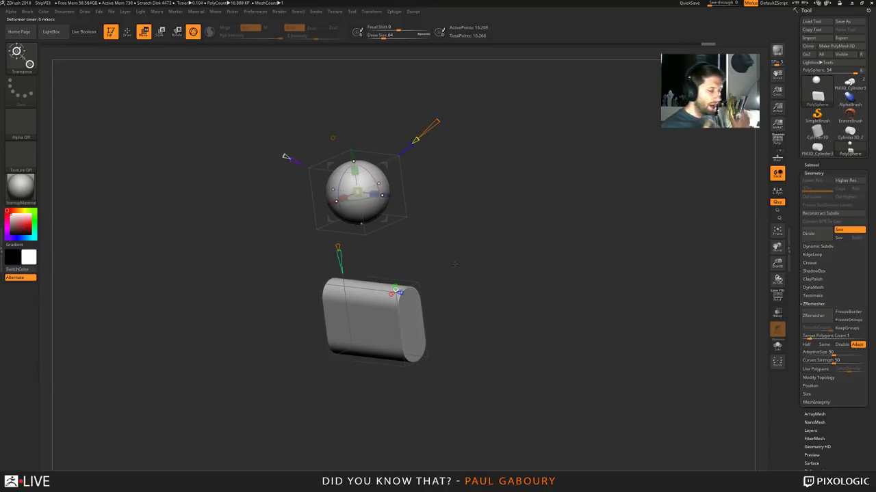
pyautogui.moveTo(454, 264); pyautogui.dragTo(506, 260, button='right')
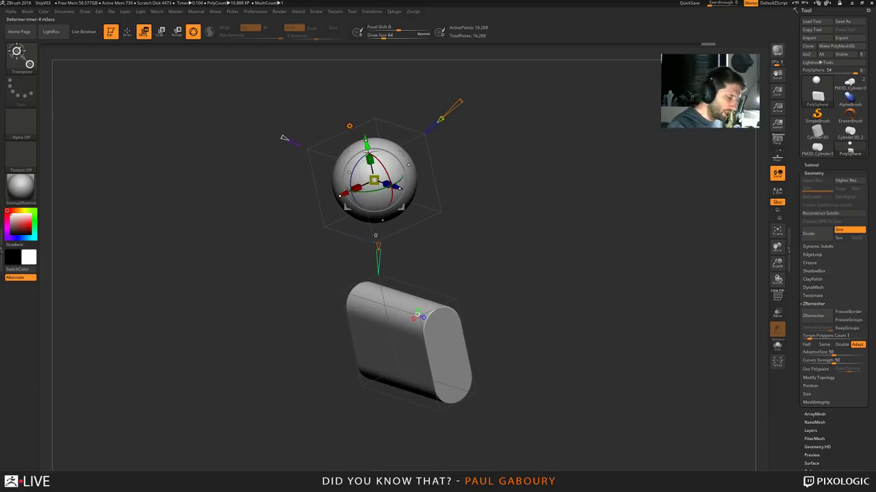
# Lower the floating sphere towards the block and raise its New Surface setting to 16, checking the wireframe
pyautogui.moveTo(367, 145); pyautogui.dragTo(434, 206)
pyautogui.moveTo(389, 256); pyautogui.dragTo(384, 231)
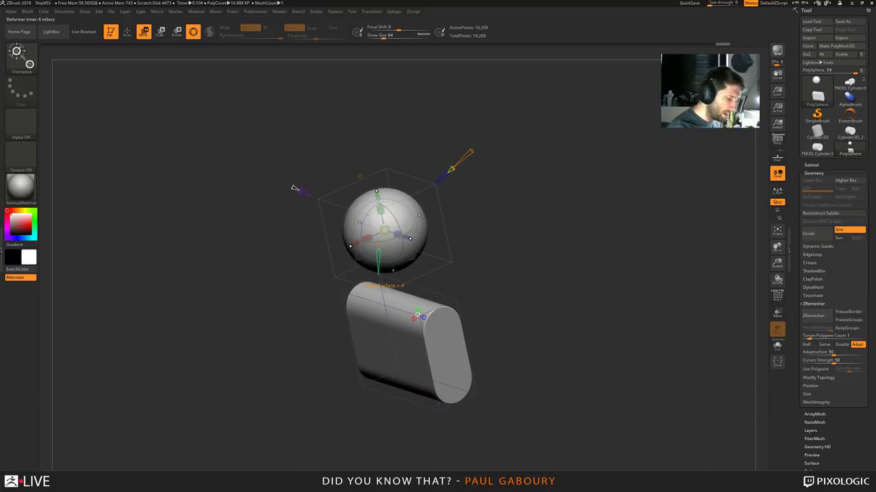
pyautogui.hotkey('shift', 'f')
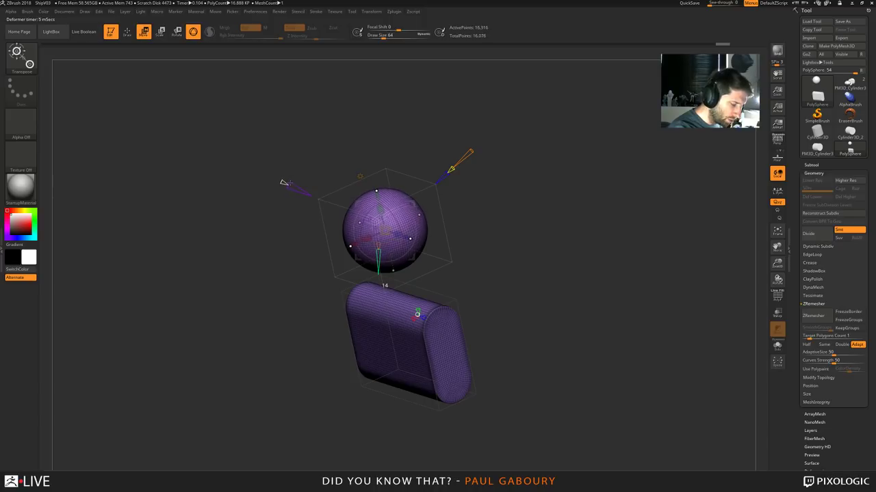
pyautogui.moveTo(290, 184); pyautogui.dragTo(288, 183)
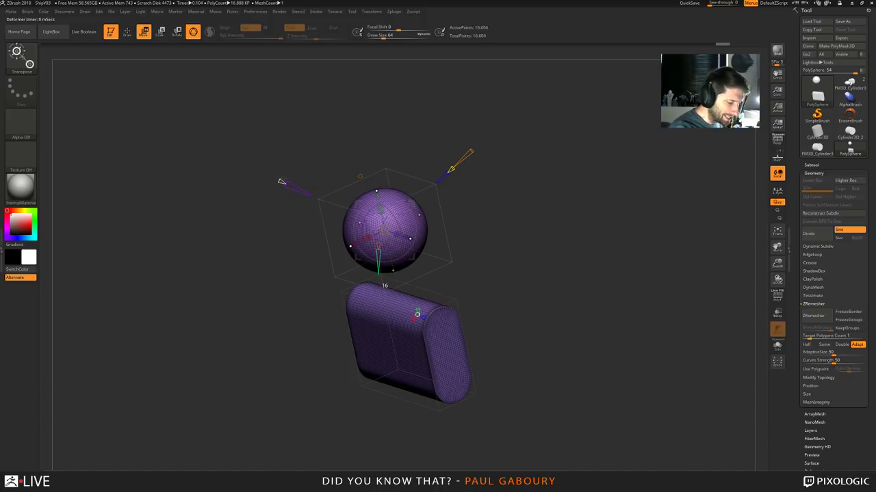
pyautogui.hotkey('shift', 'f')
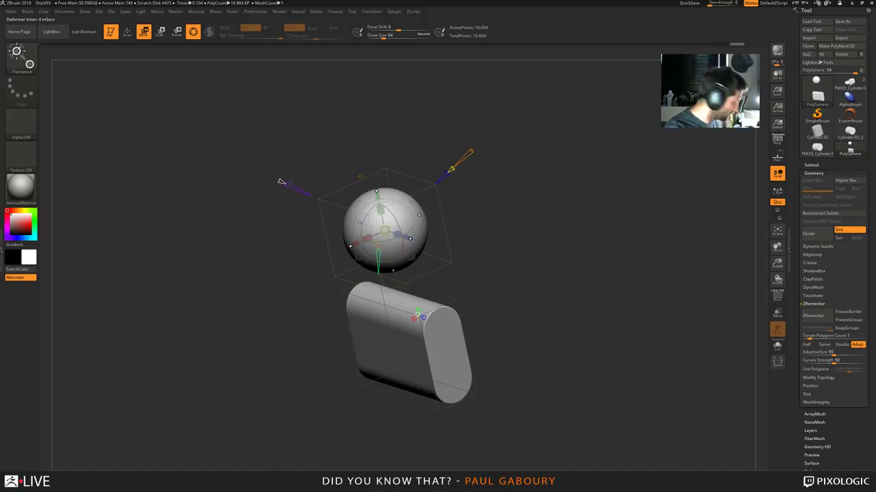
# With the wireframe shown, reduce New Surface to 0 so the whole sphere is no longer added as a separate body
pyautogui.hotkey('shift', 'f')
pyautogui.moveTo(281, 181)
pyautogui.mouseDown()
pyautogui.moveTo(298, 190)
pyautogui.moveTo(290, 185)
pyautogui.mouseUp()
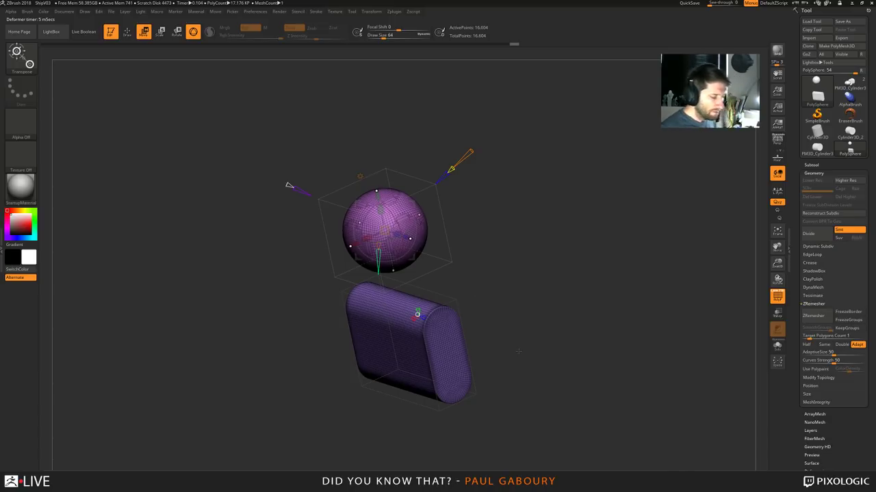
pyautogui.moveTo(290, 185); pyautogui.dragTo(299, 190)
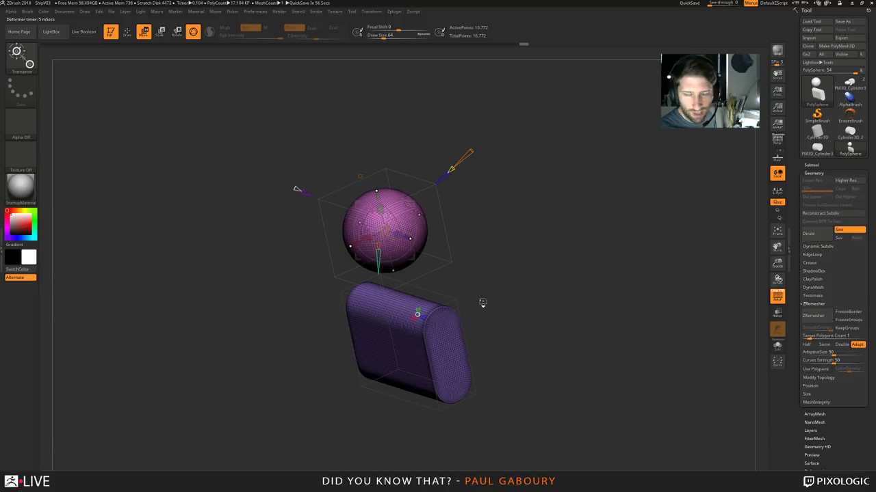
pyautogui.moveTo(297, 190); pyautogui.dragTo(299, 191)
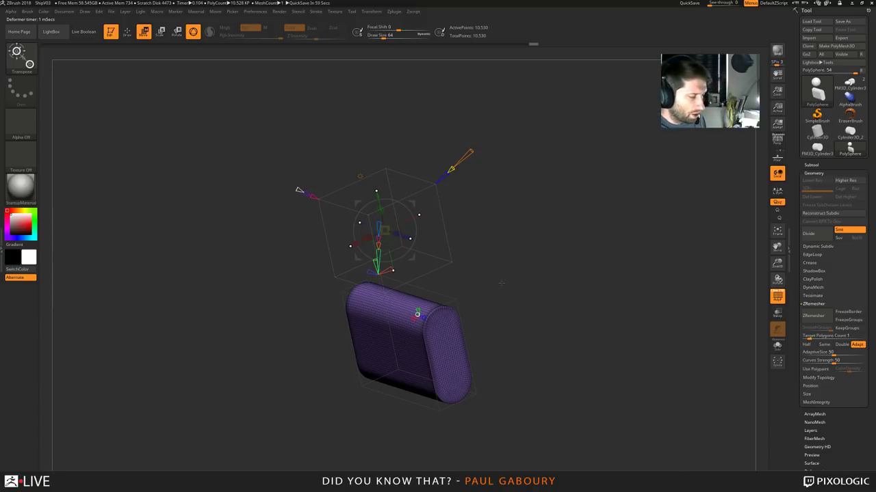
# Move the projection sphere down along Y onto the block's broad side and shift it along Z towards one end
pyautogui.moveTo(551, 384); pyautogui.dragTo(572, 334)
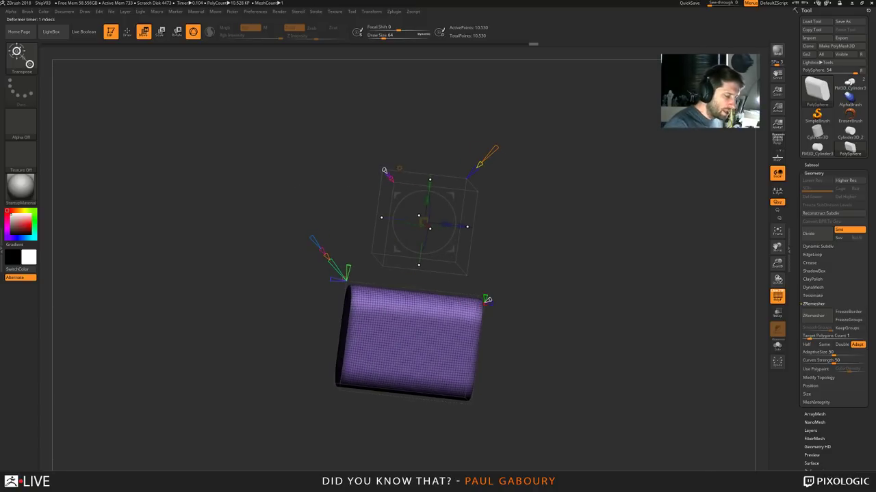
pyautogui.moveTo(625, 354); pyautogui.dragTo(602, 319)
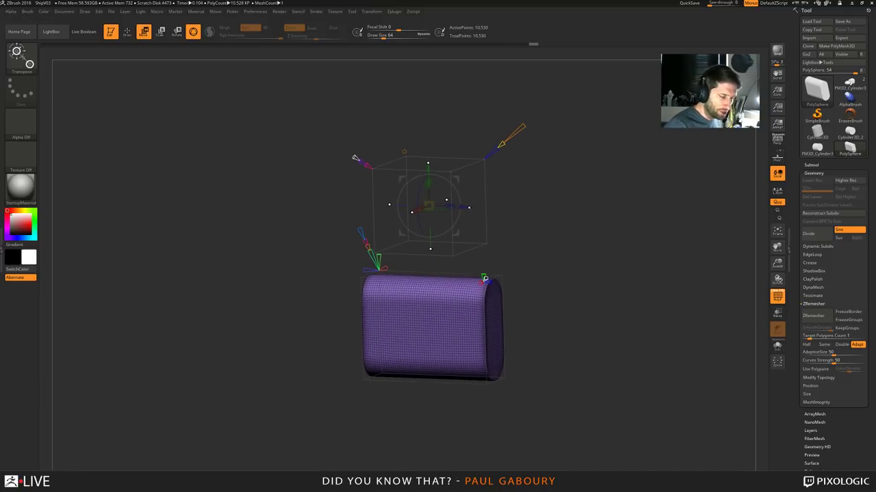
pyautogui.moveTo(428, 166); pyautogui.dragTo(430, 286)
pyautogui.keyDown('ctrl'); pyautogui.moveTo(583, 411); pyautogui.dragTo(581, 377, button='right'); pyautogui.keyUp('ctrl')
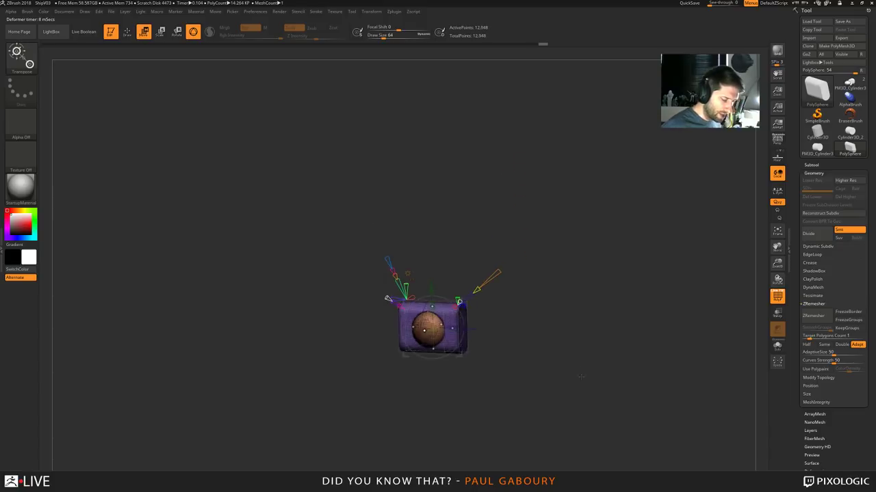
pyautogui.moveTo(567, 406); pyautogui.dragTo(602, 406, button='right')
pyautogui.keyDown('shift'); pyautogui.moveTo(600, 406); pyautogui.dragTo(612, 398); pyautogui.keyUp('shift')
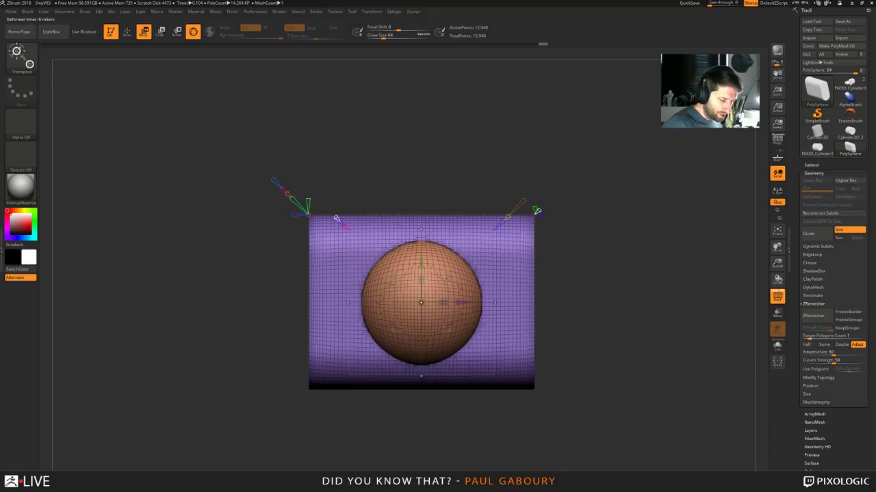
pyautogui.moveTo(463, 302); pyautogui.dragTo(422, 303)
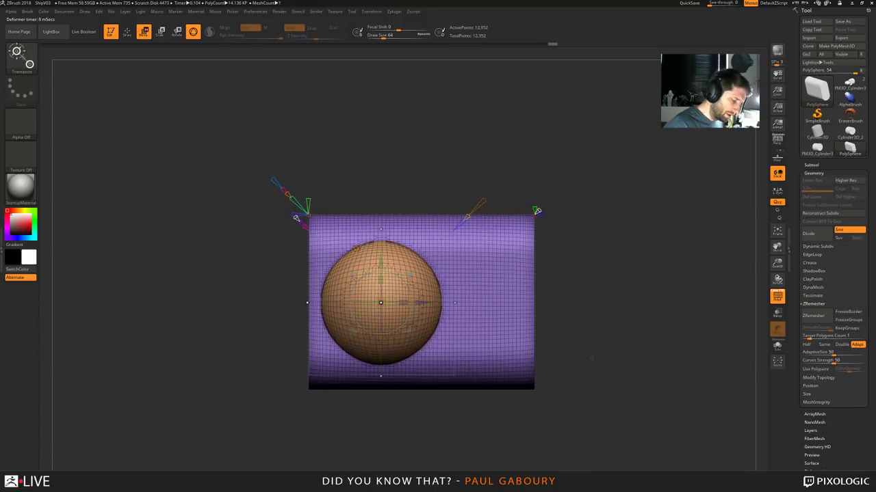
# Examine the wireframe where the projected sphere meets the block from several angles, and check the New Surface setting
pyautogui.keyDown('ctrl'); pyautogui.moveTo(595, 414); pyautogui.dragTo(579, 400, button='right'); pyautogui.keyUp('ctrl')
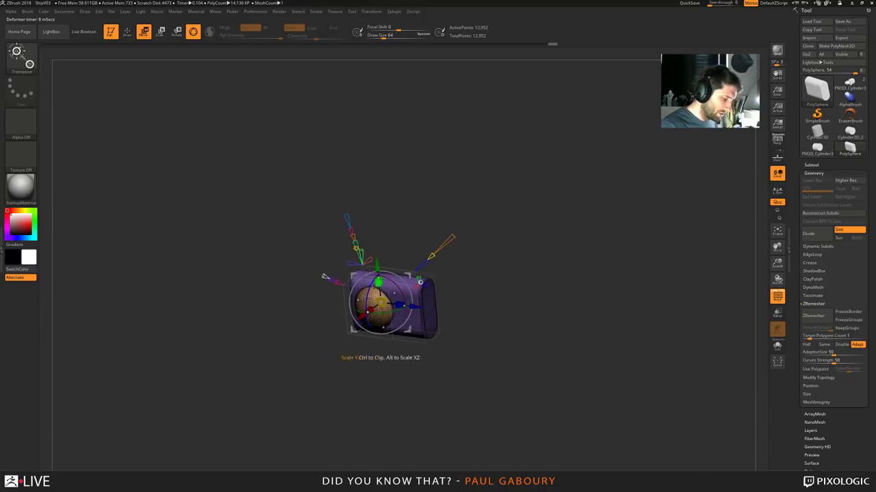
pyautogui.keyDown('ctrl'); pyautogui.moveTo(424, 350); pyautogui.dragTo(421, 379, button='right'); pyautogui.keyUp('ctrl')
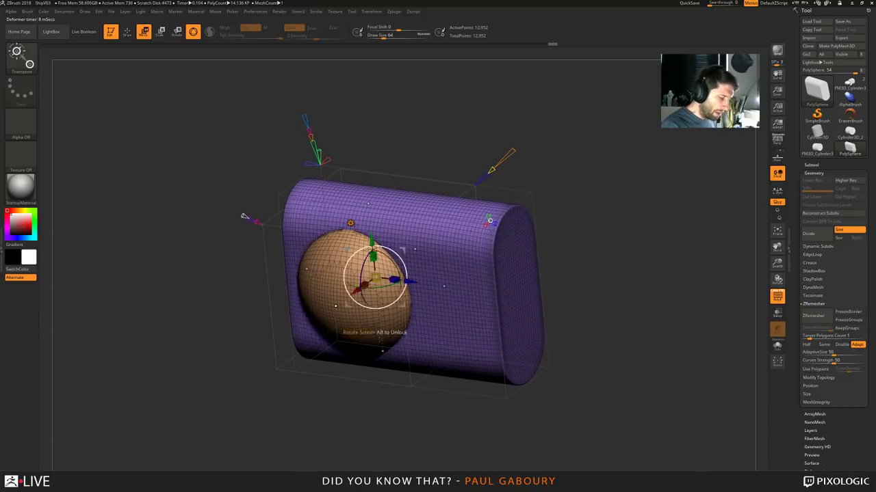
pyautogui.keyDown('ctrl'); pyautogui.moveTo(545, 419); pyautogui.dragTo(498, 383, button='right'); pyautogui.keyUp('ctrl')
pyautogui.keyDown('ctrl'); pyautogui.moveTo(498, 383); pyautogui.dragTo(518, 406, button='right'); pyautogui.keyUp('ctrl')
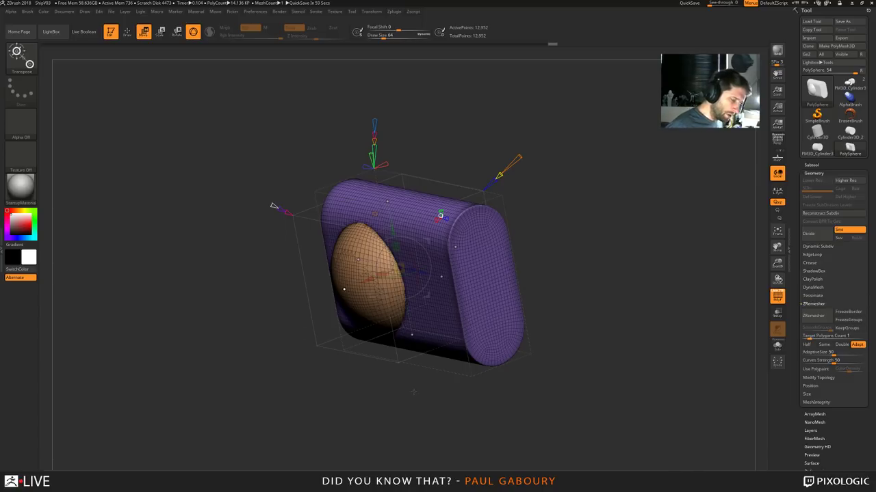
pyautogui.moveTo(413, 392); pyautogui.dragTo(526, 222)
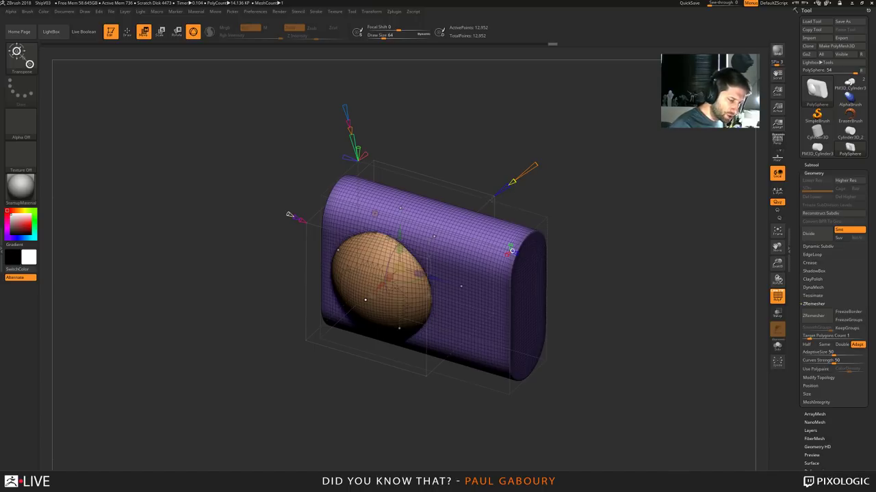
pyautogui.moveTo(511, 251)
pyautogui.mouseDown()
pyautogui.moveTo(561, 278)
pyautogui.moveTo(557, 223)
pyautogui.moveTo(498, 254)
pyautogui.mouseUp()
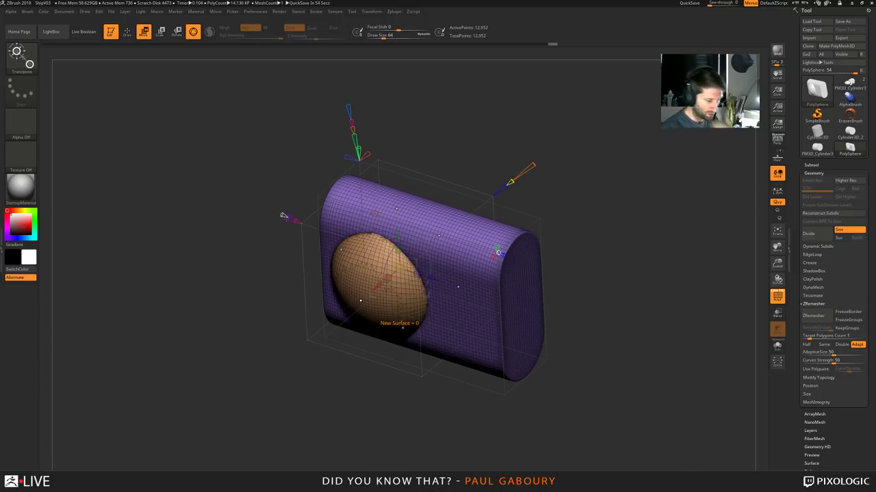
pyautogui.moveTo(296, 220)
pyautogui.mouseDown()
pyautogui.moveTo(274, 210)
pyautogui.moveTo(283, 215)
pyautogui.mouseUp()
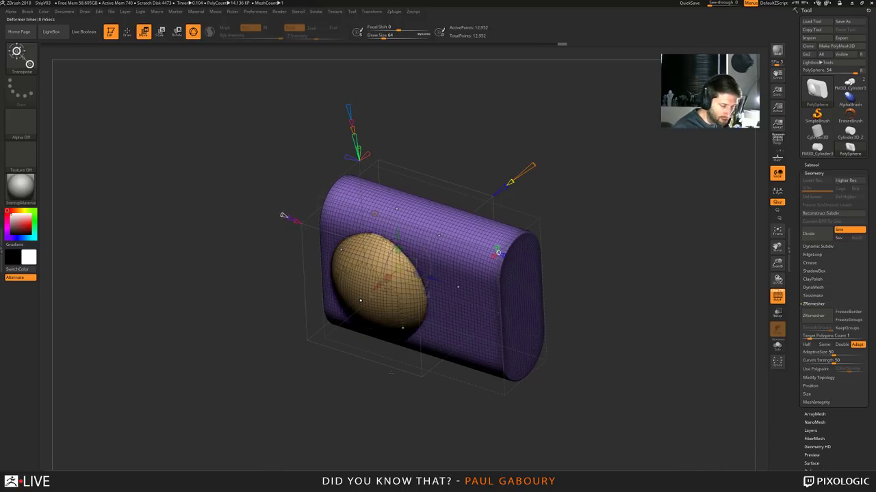
pyautogui.moveTo(390, 373); pyautogui.dragTo(406, 404)
# Hide the wireframe and adjust Tessellate to 0.0473 to refine the mesh of the projected sphere
pyautogui.hotkey('shift', 'f')
pyautogui.moveTo(405, 399)
pyautogui.mouseDown(button='right')
pyautogui.moveTo(409, 386)
pyautogui.moveTo(407, 416)
pyautogui.moveTo(402, 391)
pyautogui.moveTo(464, 386)
pyautogui.moveTo(408, 404)
pyautogui.moveTo(410, 457)
pyautogui.moveTo(416, 444)
pyautogui.mouseUp(button='right')
pyautogui.keyDown('alt'); pyautogui.moveTo(416, 443); pyautogui.dragTo(405, 406); pyautogui.keyUp('alt')
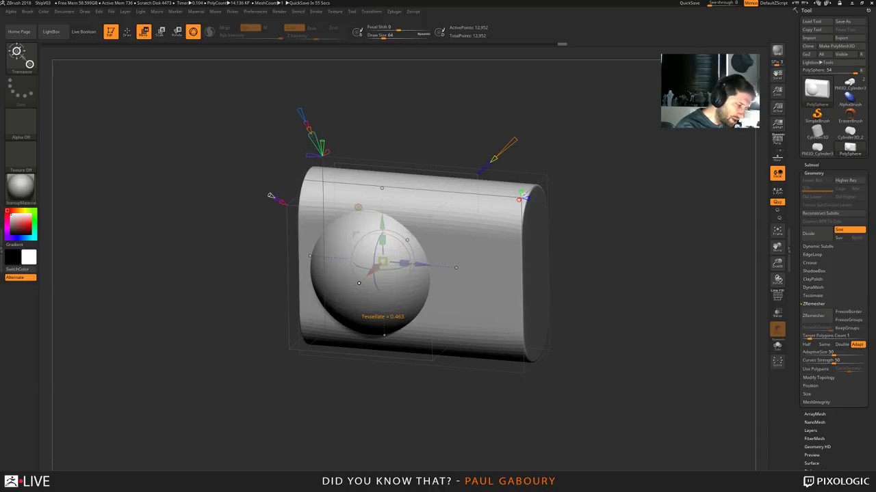
pyautogui.moveTo(313, 139); pyautogui.dragTo(313, 134)
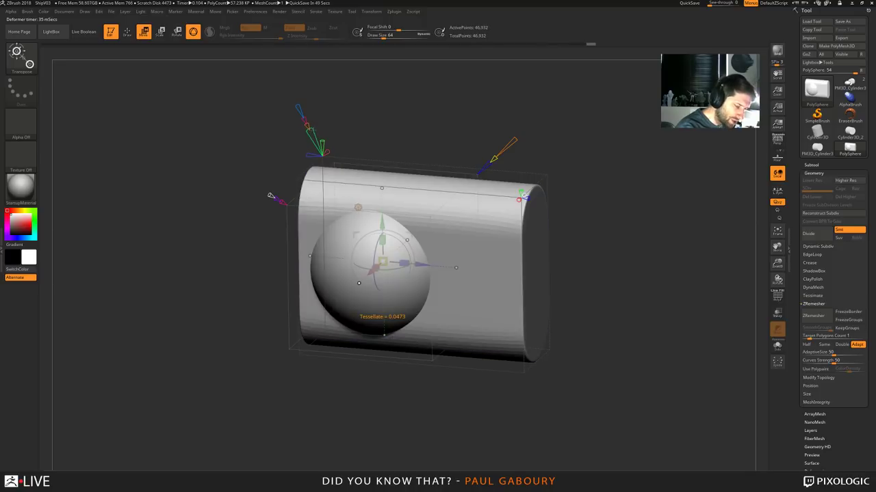
pyautogui.moveTo(470, 410); pyautogui.dragTo(475, 413)
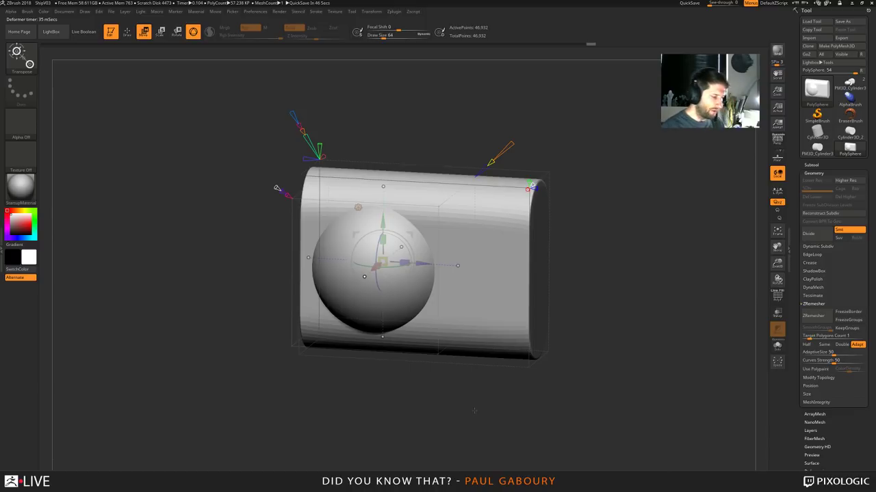
# Delete the Project Primitive deformation from the block
pyautogui.click(358, 208)
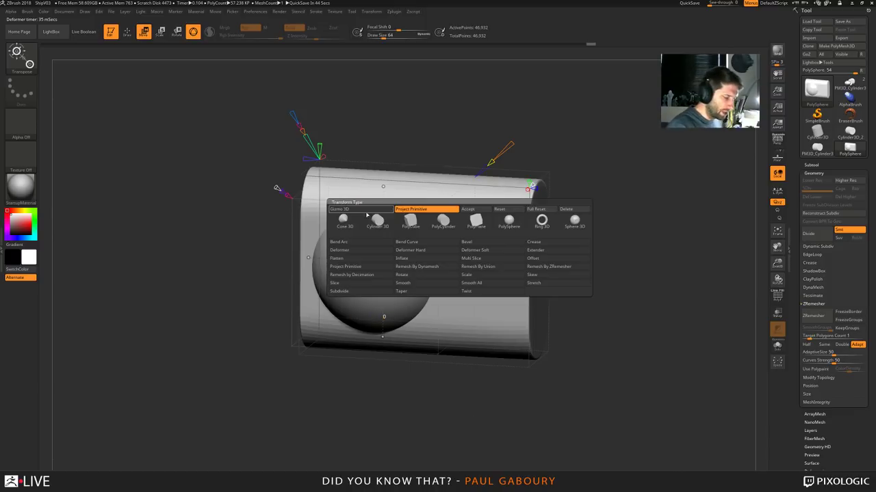
pyautogui.click(567, 209)
# Subdivide the block once and delete its lower subdivision level to keep only the denser mesh
pyautogui.press('ctrl')
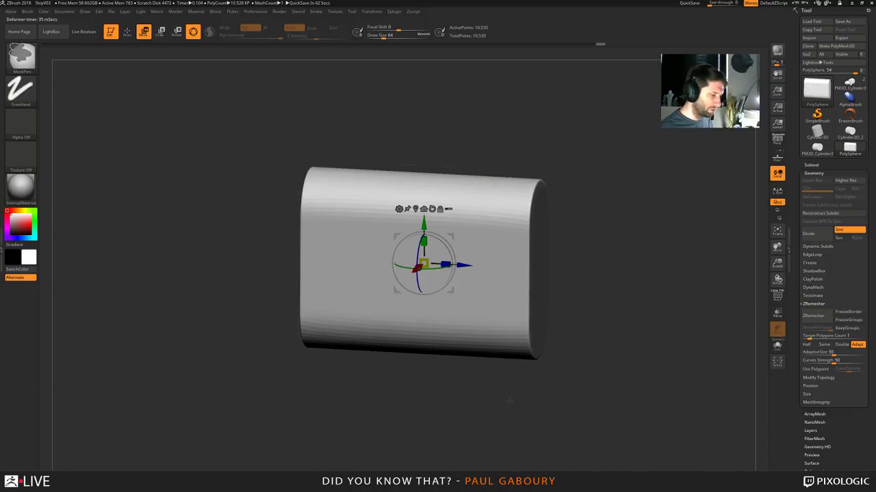
pyautogui.hotkey('ctrl', 'd')
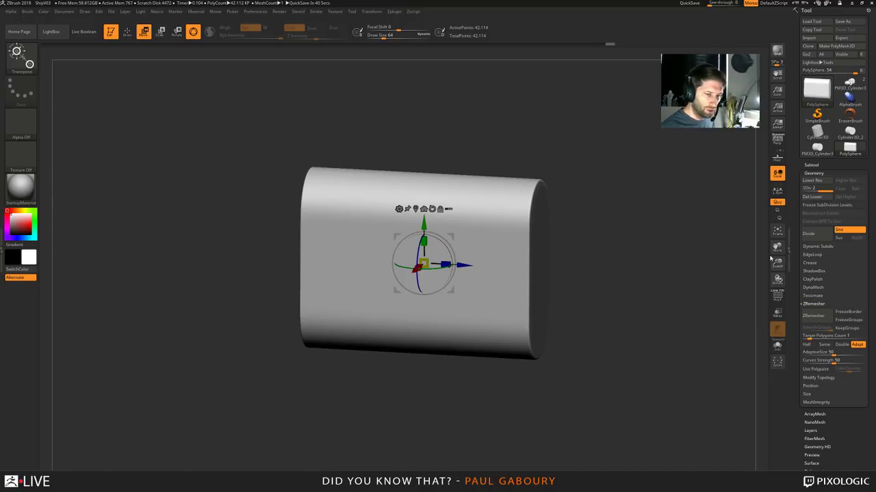
pyautogui.click(812, 196)
pyautogui.moveTo(537, 389); pyautogui.dragTo(504, 380)
pyautogui.moveTo(533, 396); pyautogui.dragTo(528, 375)
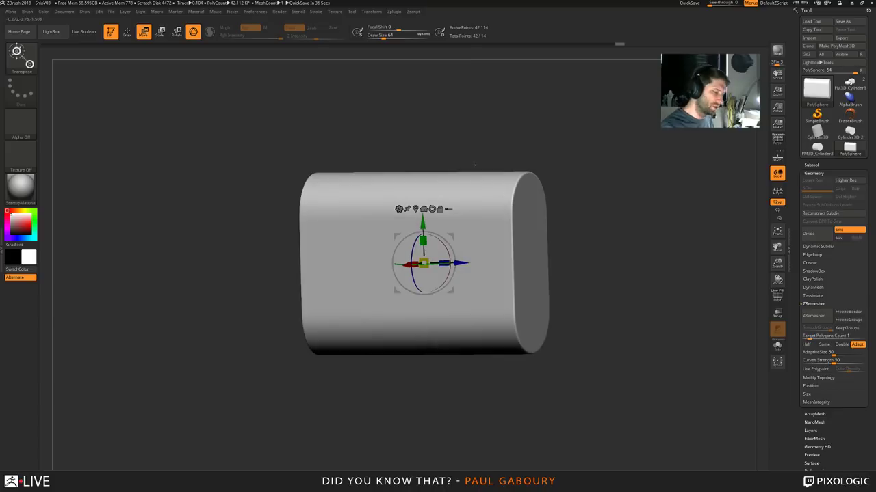
# Apply Project Primitive to the denser block, shift the sphere along Z towards one end and enlarge it uniformly
pyautogui.click(399, 209)
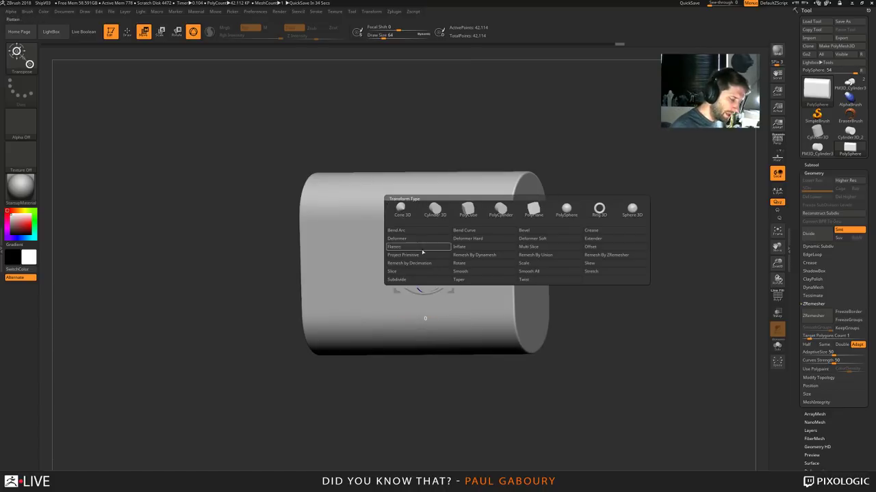
pyautogui.click(432, 258)
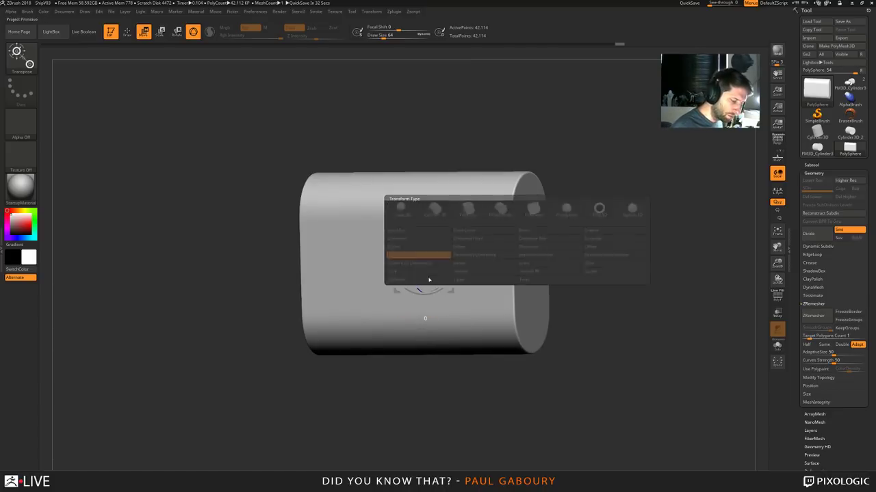
pyautogui.moveTo(459, 386)
pyautogui.mouseDown()
pyautogui.moveTo(465, 418)
pyautogui.moveTo(460, 395)
pyautogui.mouseUp()
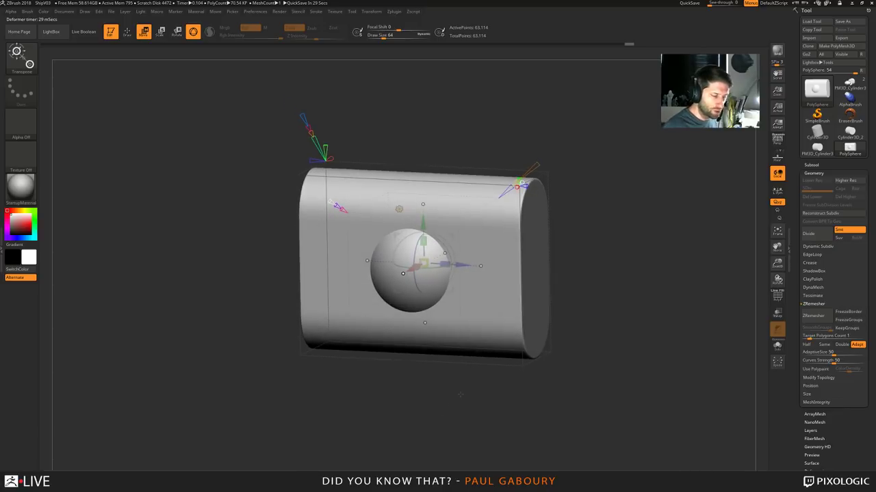
pyautogui.moveTo(423, 264); pyautogui.dragTo(382, 262)
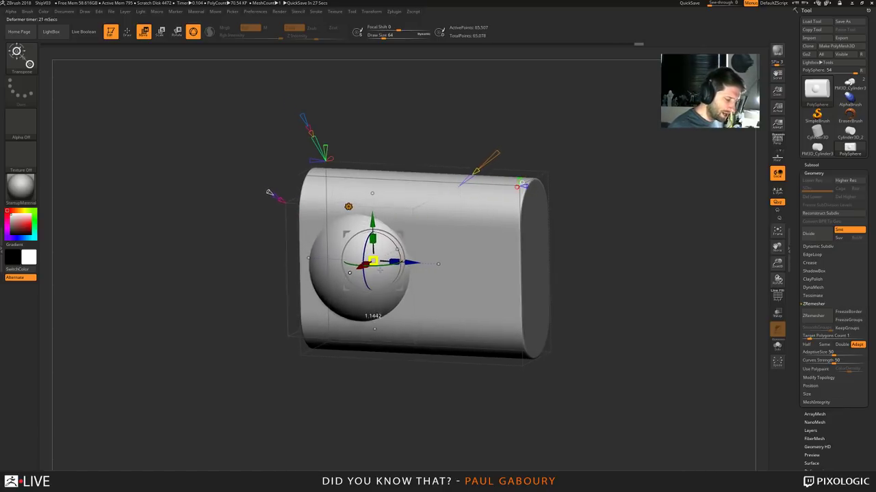
# Adjust the Tessellate setting to add more polygons to the projected sphere on the denser block
pyautogui.moveTo(301, 397); pyautogui.dragTo(501, 393)
pyautogui.moveTo(319, 122); pyautogui.dragTo(319, 126)
pyautogui.moveTo(319, 125); pyautogui.dragTo(317, 117)
pyautogui.moveTo(383, 414); pyautogui.dragTo(387, 394)
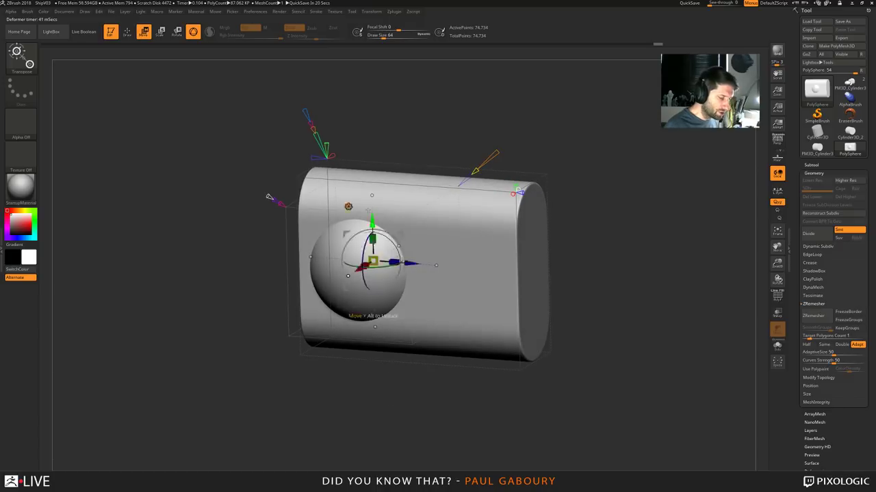
pyautogui.moveTo(317, 134); pyautogui.dragTo(315, 133)
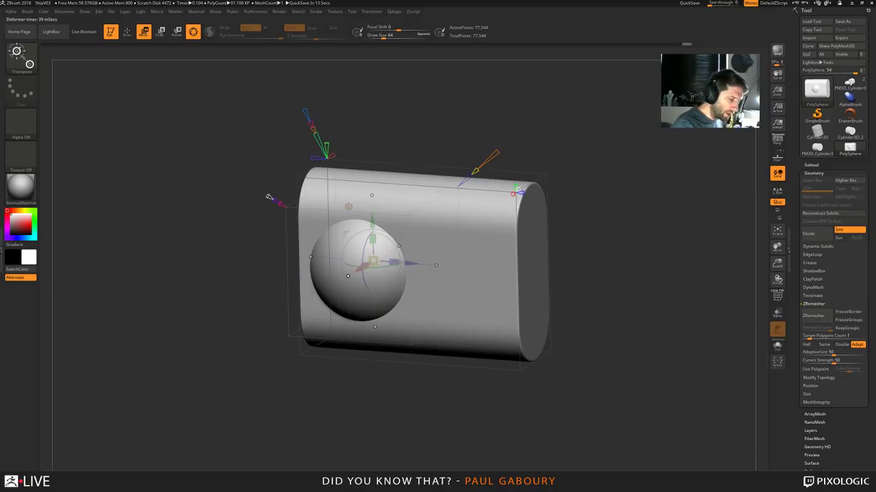
# Review the Project Primitive's transform options and its Blend and Accept controls, viewing the sphere on the block at an angle
pyautogui.click(348, 206)
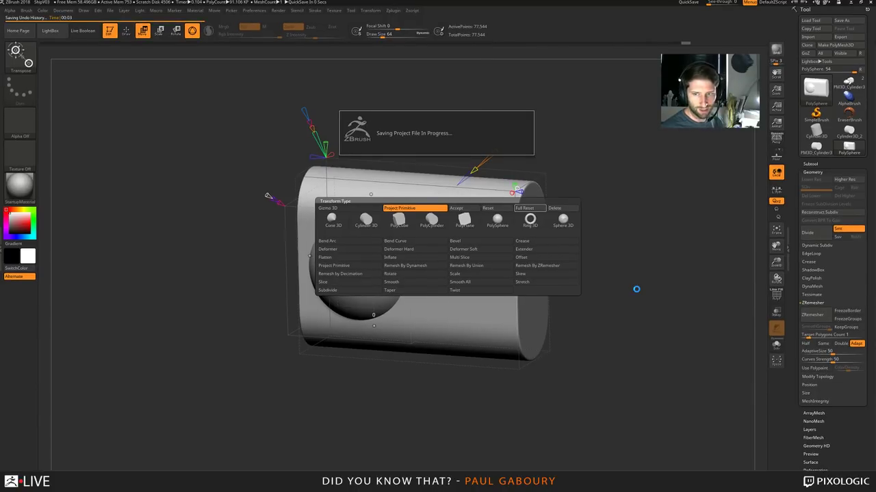
pyautogui.moveTo(636, 290); pyautogui.dragTo(622, 363)
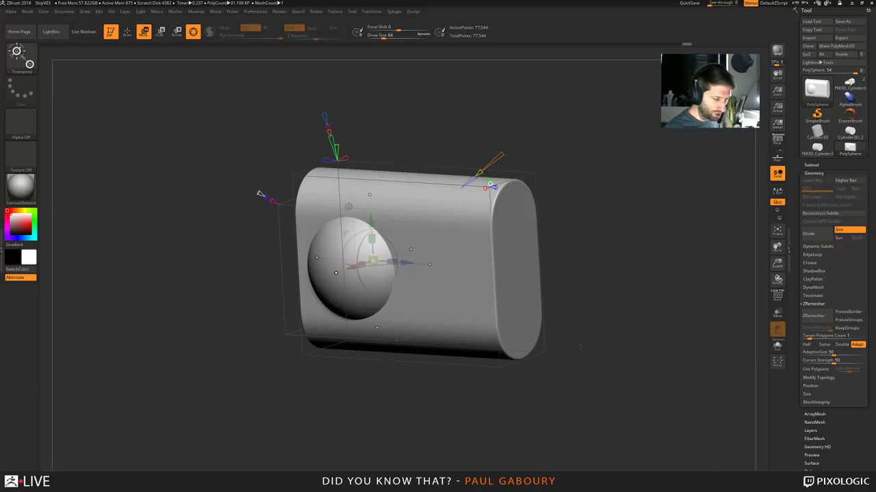
pyautogui.moveTo(580, 347); pyautogui.dragTo(614, 272)
pyautogui.press('space')
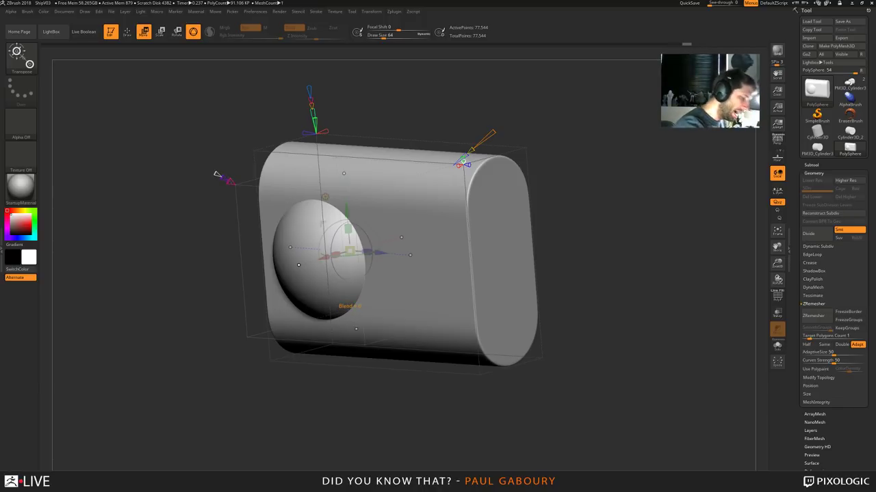
pyautogui.moveTo(608, 283)
pyautogui.mouseDown()
pyautogui.moveTo(684, 301)
pyautogui.moveTo(608, 288)
pyautogui.mouseUp()
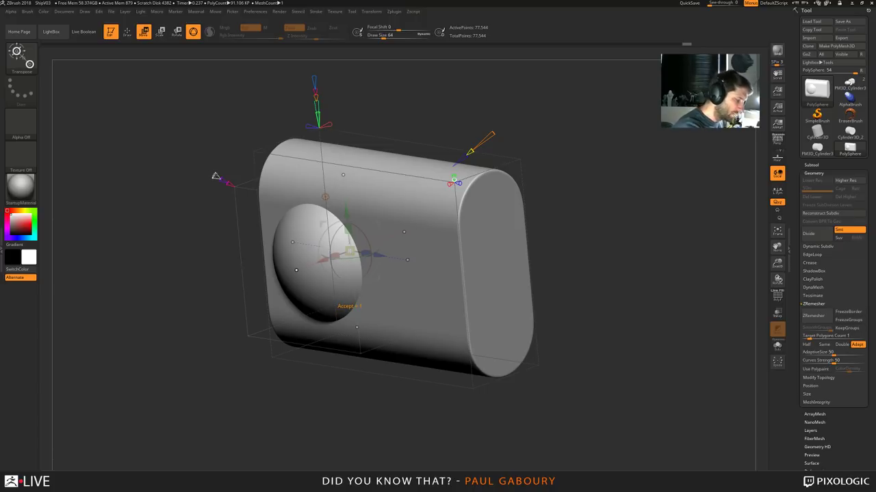
# Accept the projected sphere inside Project Primitive and compare the bounding box with and without the accepted shape
pyautogui.moveTo(215, 177); pyautogui.dragTo(214, 148)
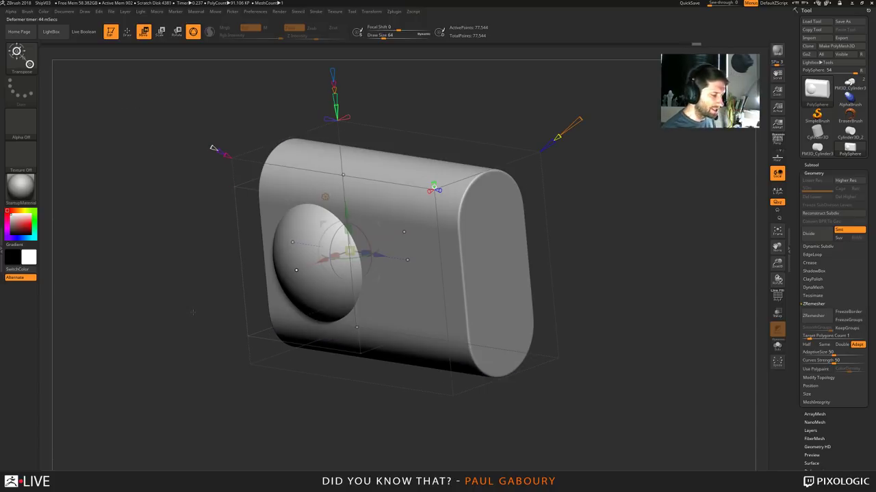
pyautogui.keyDown('ctrl'); pyautogui.moveTo(602, 396); pyautogui.dragTo(597, 333, button='right'); pyautogui.keyUp('ctrl')
pyautogui.keyDown('shift'); pyautogui.moveTo(597, 334); pyautogui.dragTo(573, 352); pyautogui.keyUp('shift')
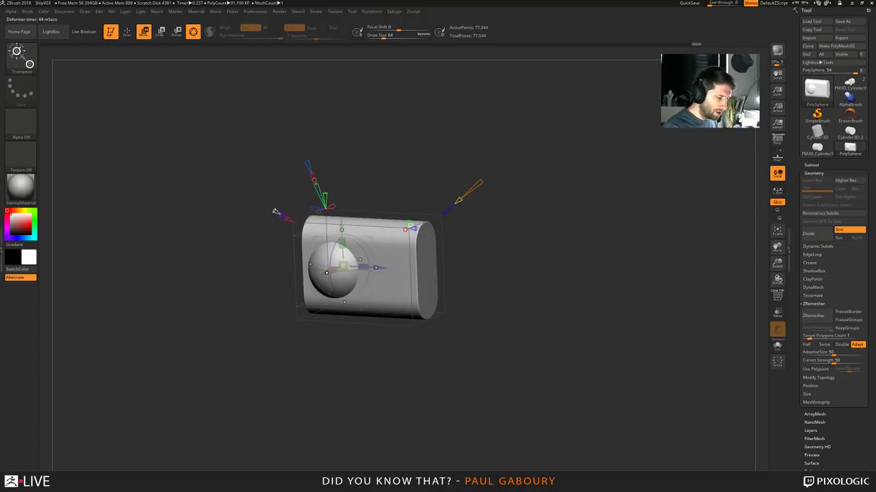
pyautogui.moveTo(530, 355); pyautogui.dragTo(491, 415)
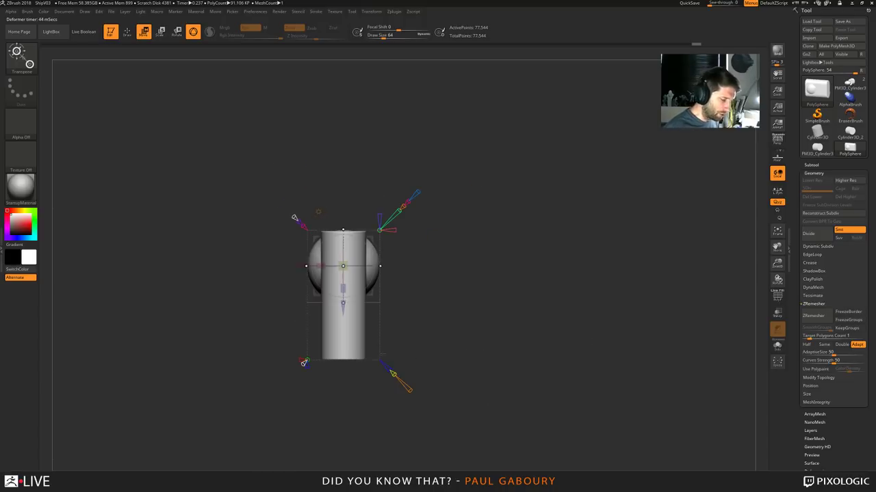
pyautogui.hotkey('ctrl', 'z')
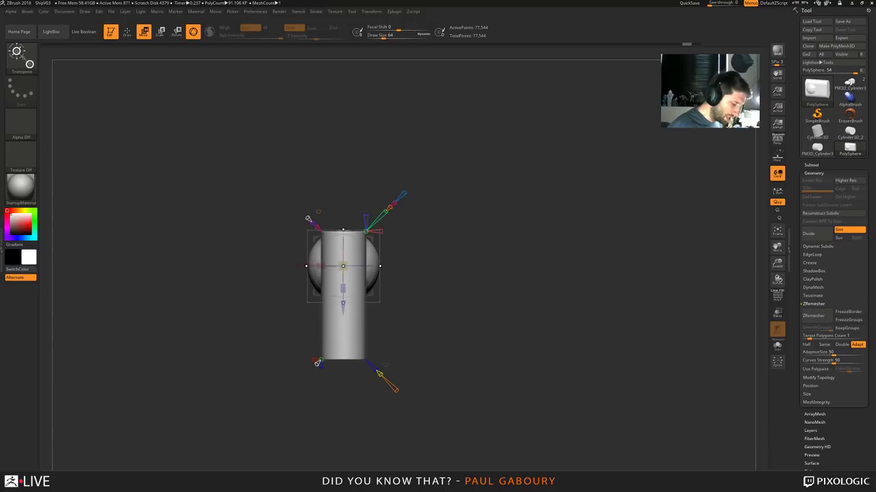
pyautogui.hotkey('ctrl', 'shift', 'z')
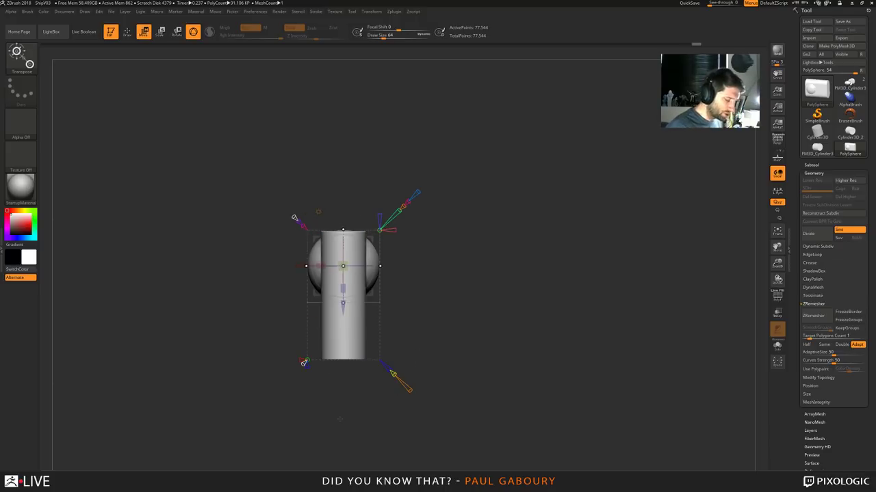
pyautogui.moveTo(340, 419); pyautogui.dragTo(520, 373)
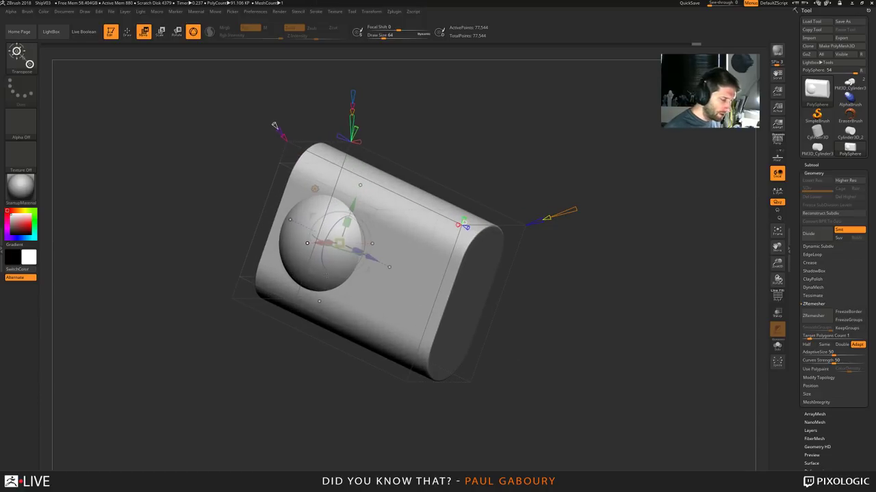
pyautogui.moveTo(383, 393); pyautogui.dragTo(583, 305)
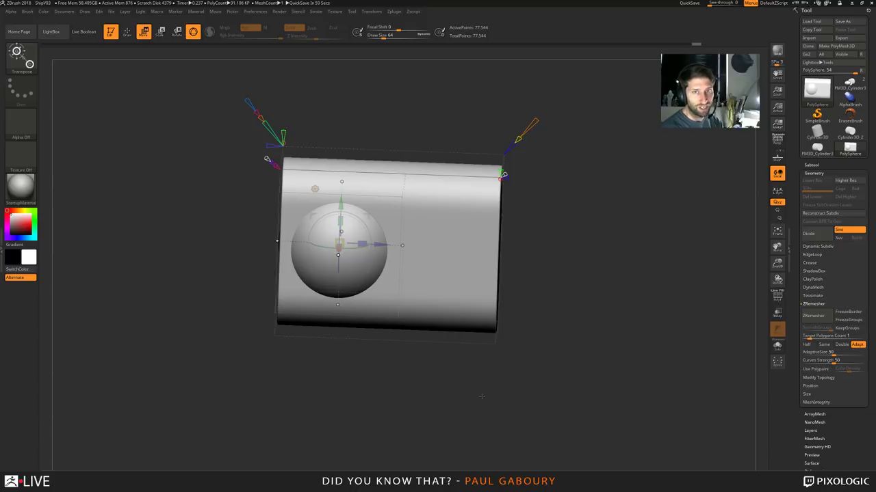
pyautogui.moveTo(570, 322); pyautogui.dragTo(547, 320)
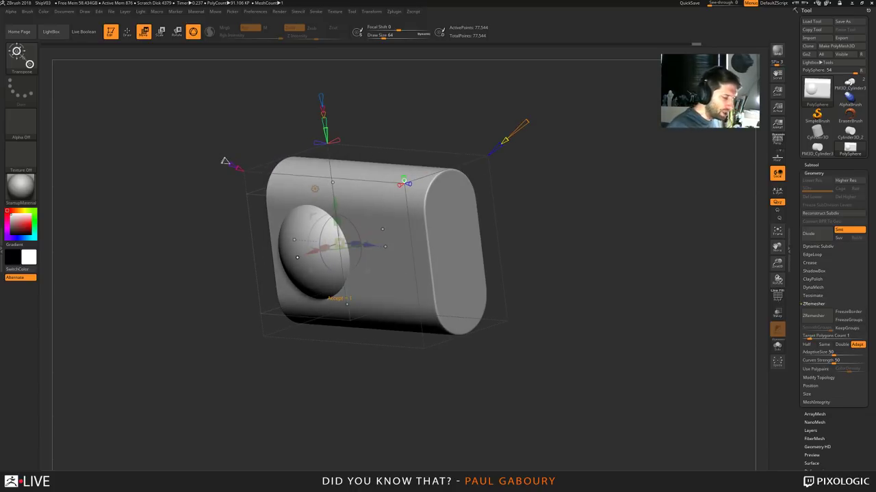
# Accept the whole Project Primitive deformer, reapply it from the transform types, and undo back to the live sphere projection
pyautogui.click(315, 188)
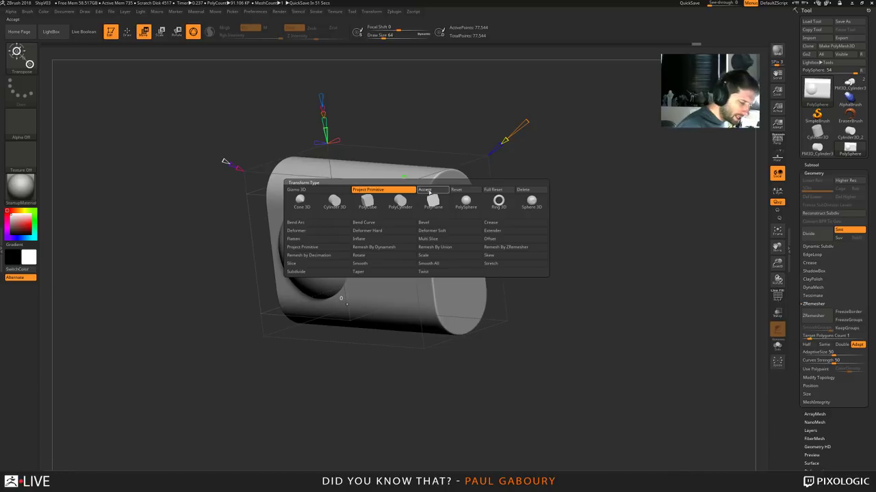
pyautogui.click(432, 190)
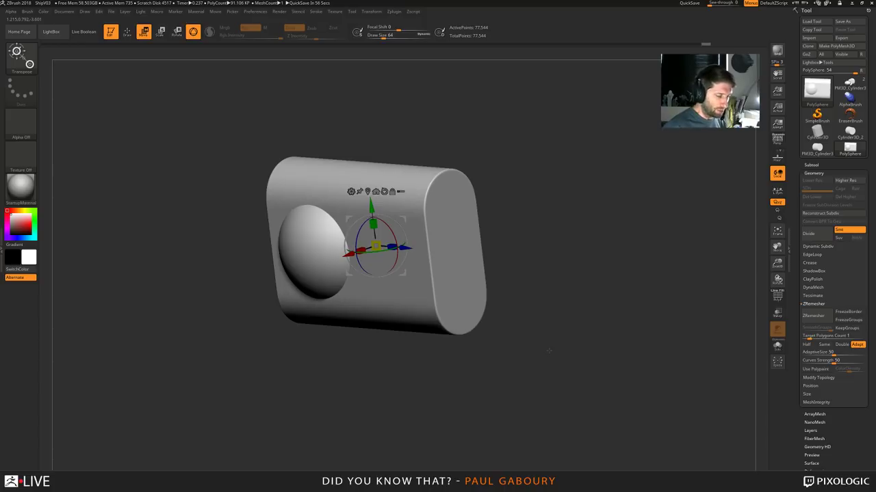
pyautogui.press('space')
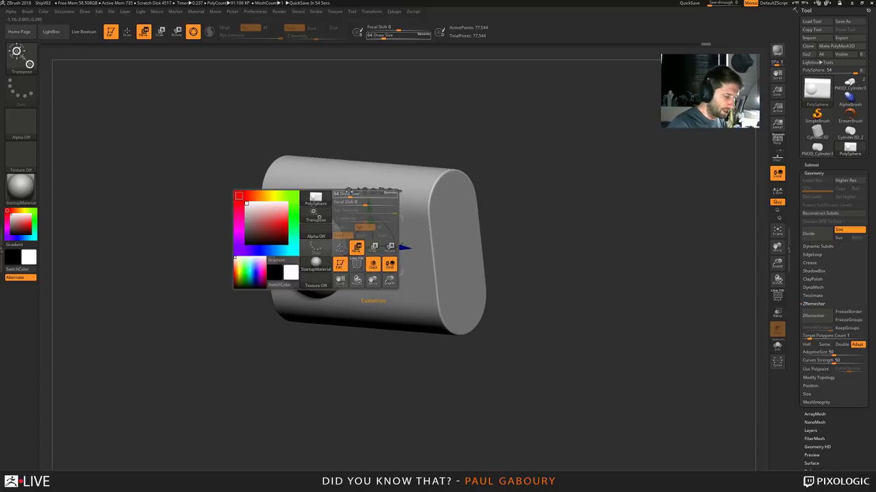
pyautogui.click(351, 191)
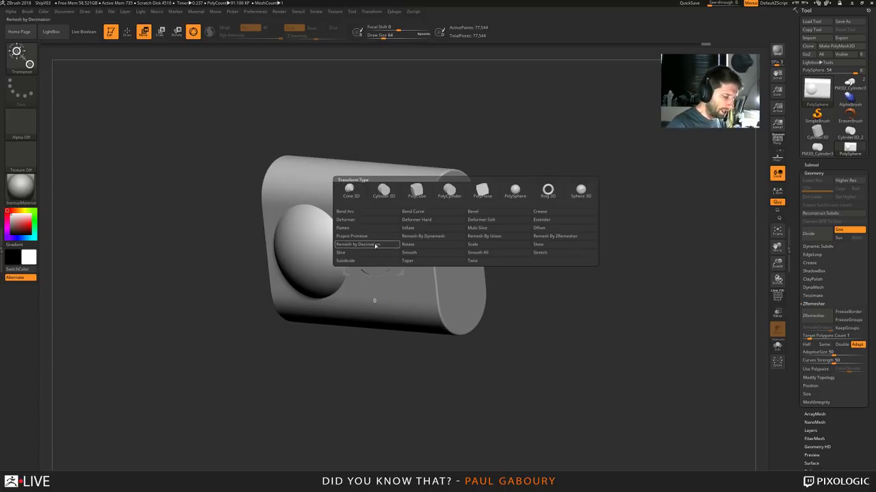
pyautogui.click(374, 239)
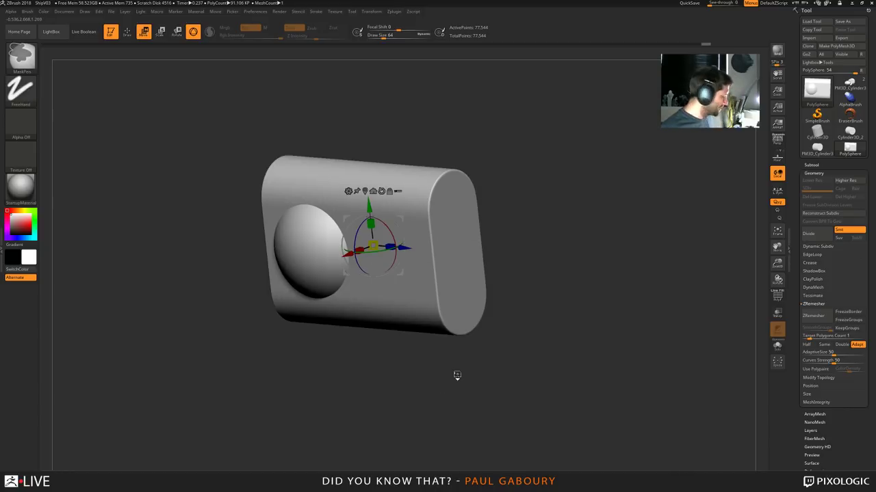
pyautogui.hotkey('ctrl', 'z')
pyautogui.hotkey('ctrl', 'z')
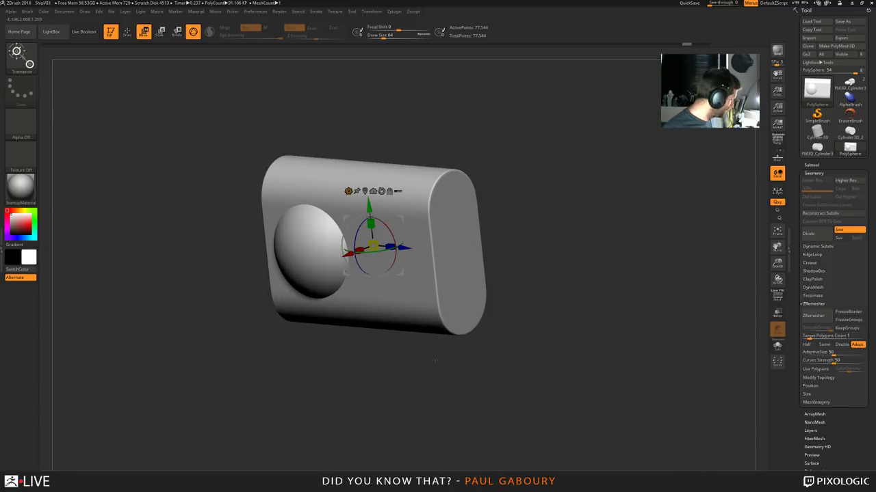
# Try moving the projected sphere outward along X without accepting it first, and undo the attempt
pyautogui.moveTo(437, 364)
pyautogui.mouseDown()
pyautogui.moveTo(446, 374)
pyautogui.moveTo(430, 375)
pyautogui.mouseUp()
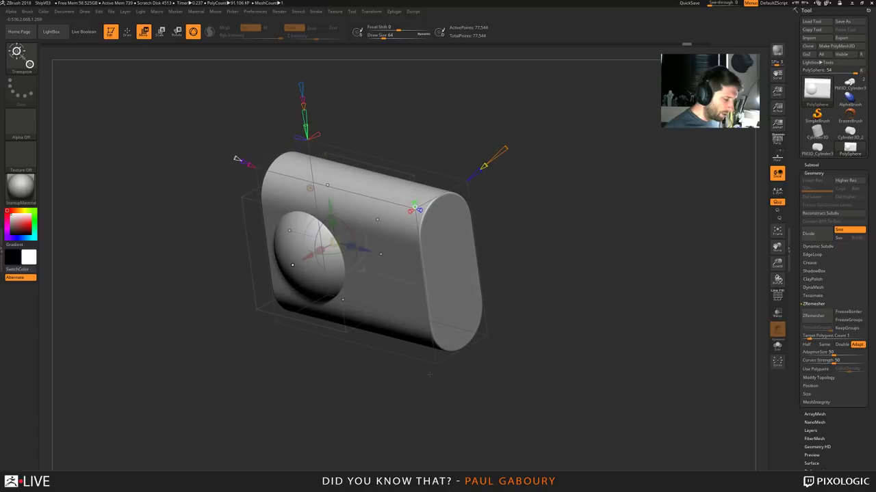
pyautogui.moveTo(305, 258); pyautogui.dragTo(252, 286)
pyautogui.moveTo(279, 272); pyautogui.dragTo(265, 277)
pyautogui.moveTo(313, 373); pyautogui.dragTo(337, 397)
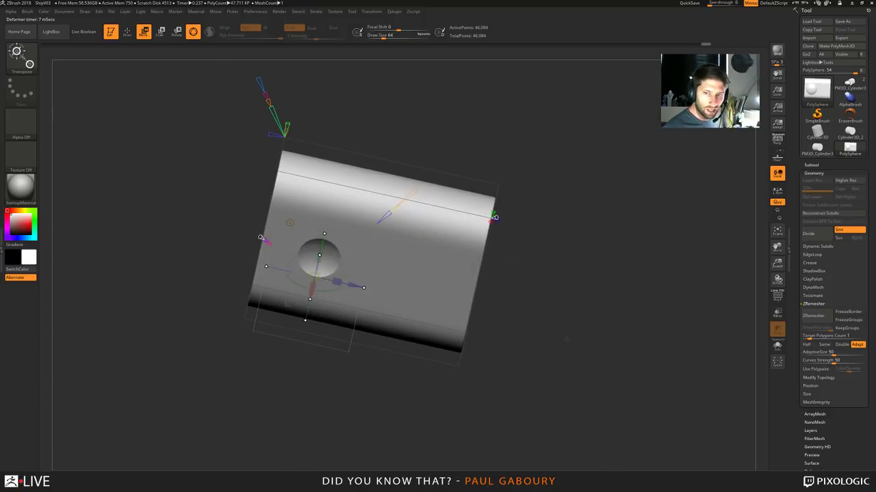
pyautogui.moveTo(566, 339); pyautogui.dragTo(532, 361)
pyautogui.hotkey('ctrl', 'z')
pyautogui.hotkey('ctrl', 'z')
# Try accepting the sphere and pulling the new primitive outward along X to hollow its centre, and undo the hollow
pyautogui.moveTo(215, 189); pyautogui.dragTo(116, 146)
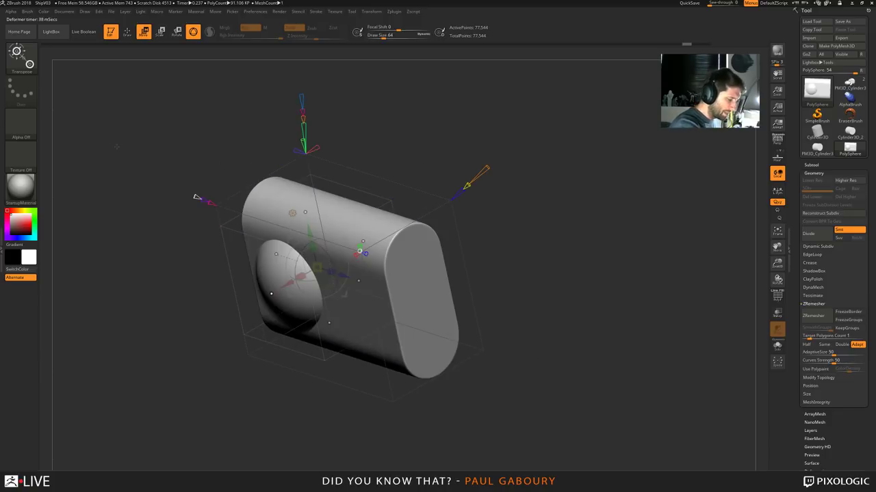
pyautogui.moveTo(288, 283); pyautogui.dragTo(213, 327)
pyautogui.moveTo(349, 427); pyautogui.dragTo(427, 408)
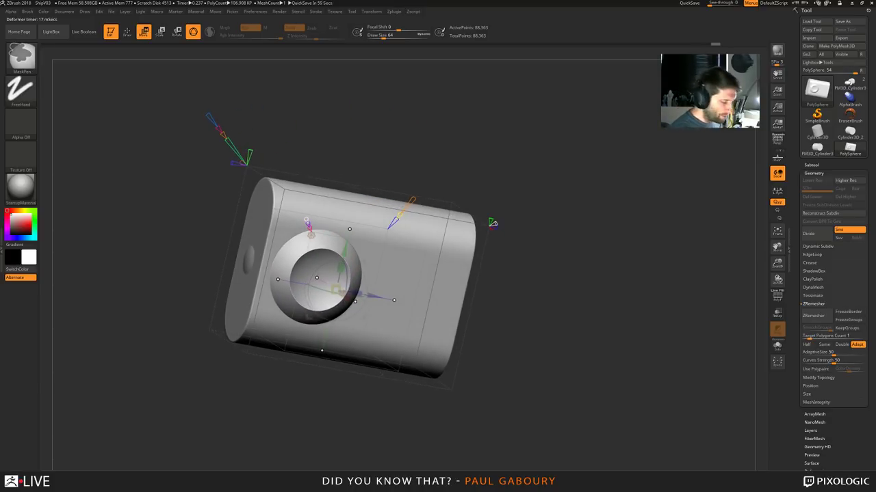
pyautogui.hotkey('ctrl', 'z')
pyautogui.hotkey('ctrl', 'z')
pyautogui.moveTo(357, 406)
pyautogui.mouseDown()
pyautogui.moveTo(348, 413)
pyautogui.moveTo(373, 408)
pyautogui.moveTo(304, 406)
pyautogui.mouseUp()
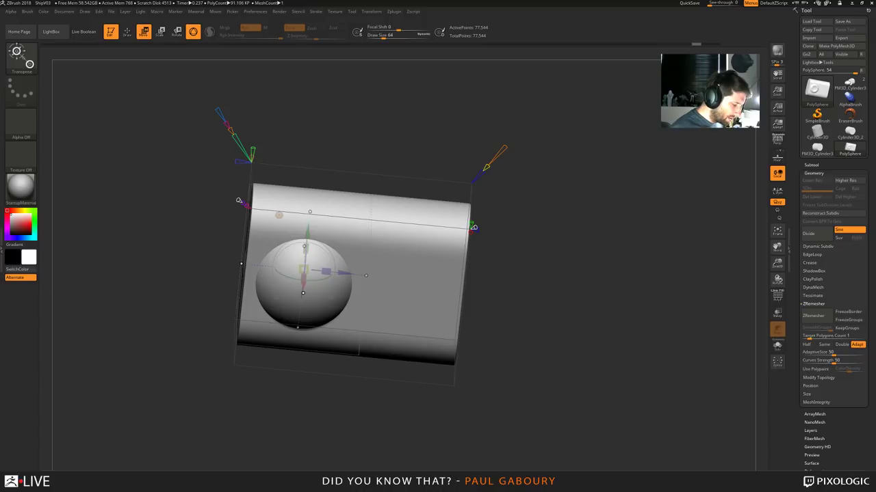
# Try adjusting the new primitive's projection with its orange cone control, and undo back to the live sphere
pyautogui.moveTo(499, 153); pyautogui.dragTo(400, 164)
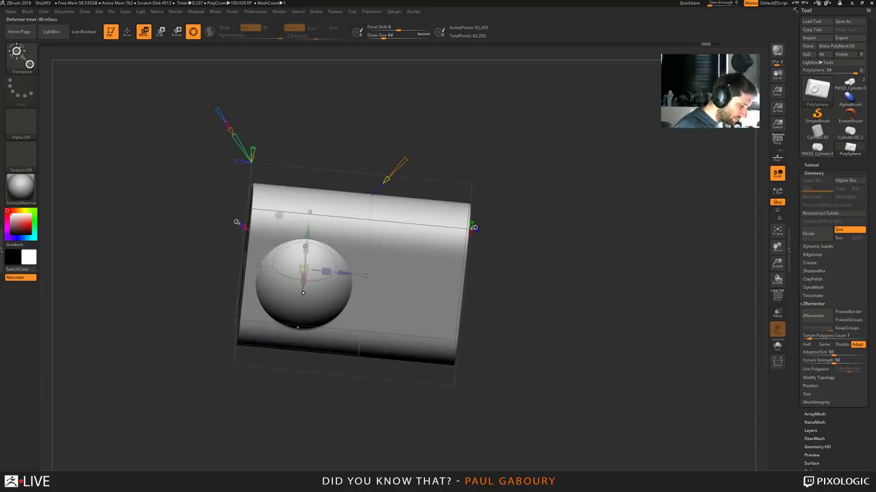
pyautogui.moveTo(241, 376); pyautogui.dragTo(264, 375)
pyautogui.hotkey('ctrl', 'z')
pyautogui.hotkey('ctrl', 'z')
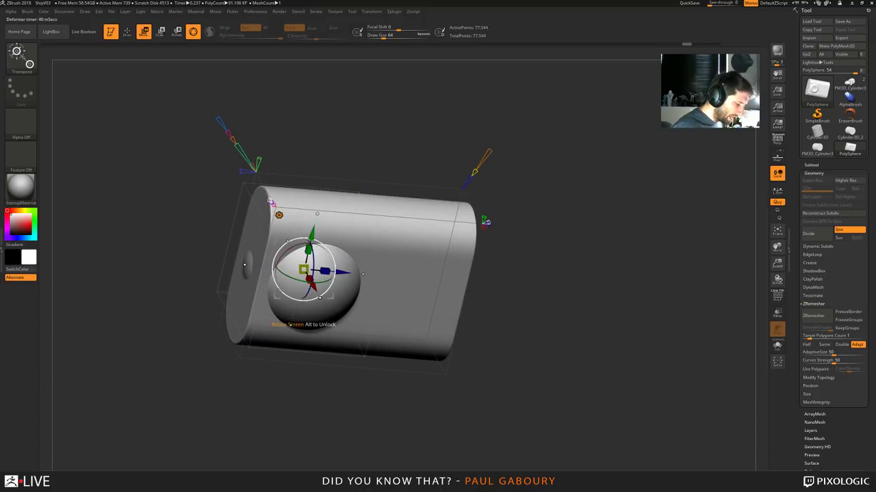
# Adjust the primitive's projection and shrink it from the side and top to cut flat faces into the sphere
pyautogui.moveTo(271, 203); pyautogui.dragTo(269, 232)
pyautogui.moveTo(259, 266); pyautogui.dragTo(221, 262)
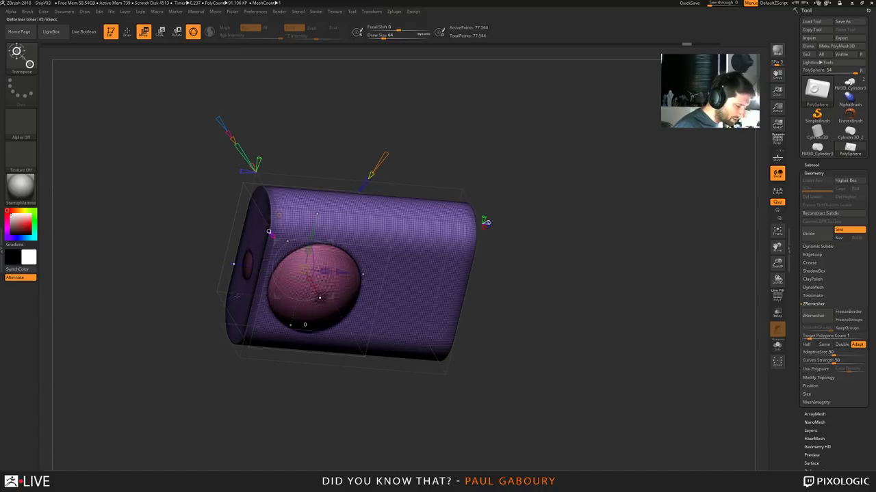
pyautogui.moveTo(259, 296); pyautogui.dragTo(256, 296)
pyautogui.moveTo(303, 420); pyautogui.dragTo(256, 411)
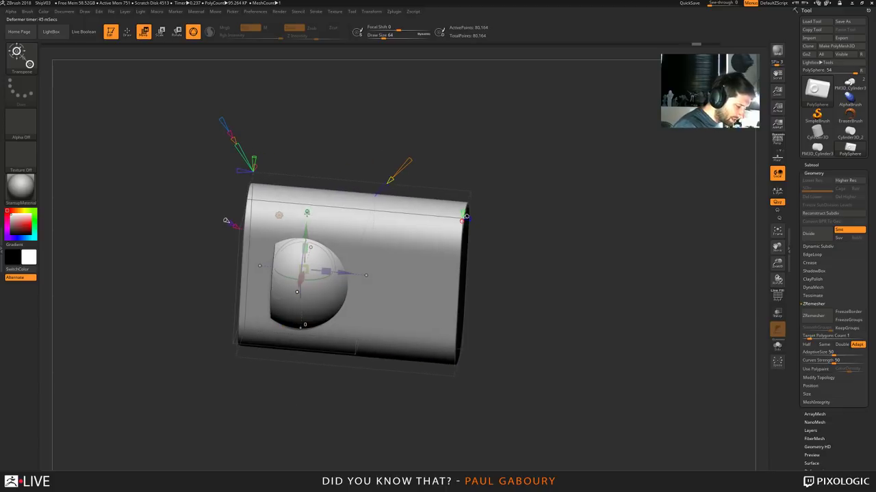
pyautogui.moveTo(307, 212); pyautogui.dragTo(306, 233)
pyautogui.moveTo(347, 421); pyautogui.dragTo(380, 421)
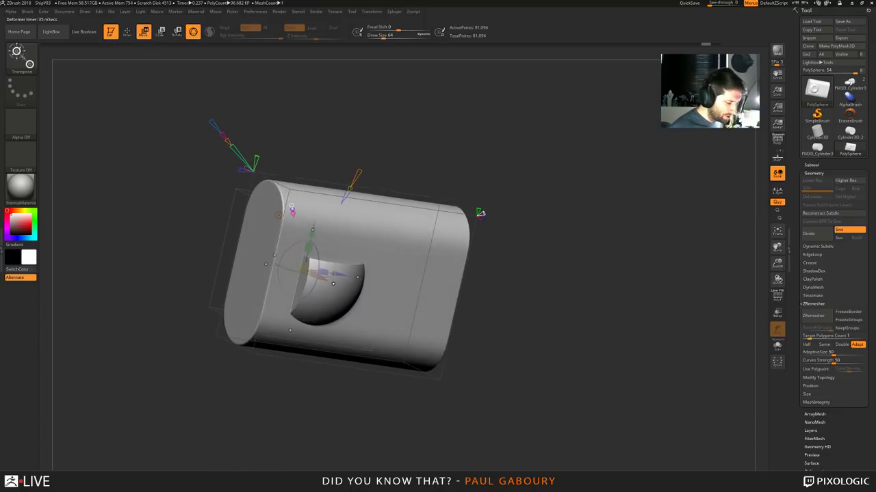
pyautogui.keyDown('ctrl'); pyautogui.moveTo(381, 403); pyautogui.dragTo(377, 458, button='right'); pyautogui.keyUp('ctrl')
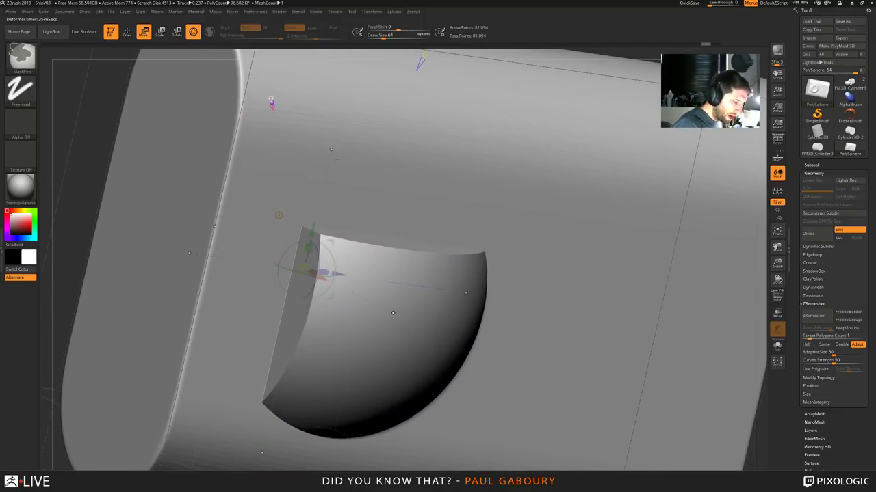
# Stretch the primitive back outward at the top and side so the full sphere is restored on the block
pyautogui.moveTo(331, 149); pyautogui.dragTo(354, 50)
pyautogui.moveTo(186, 253); pyautogui.dragTo(151, 248)
pyautogui.hotkey('ctrl', 'z')
pyautogui.hotkey('shift', 'f')
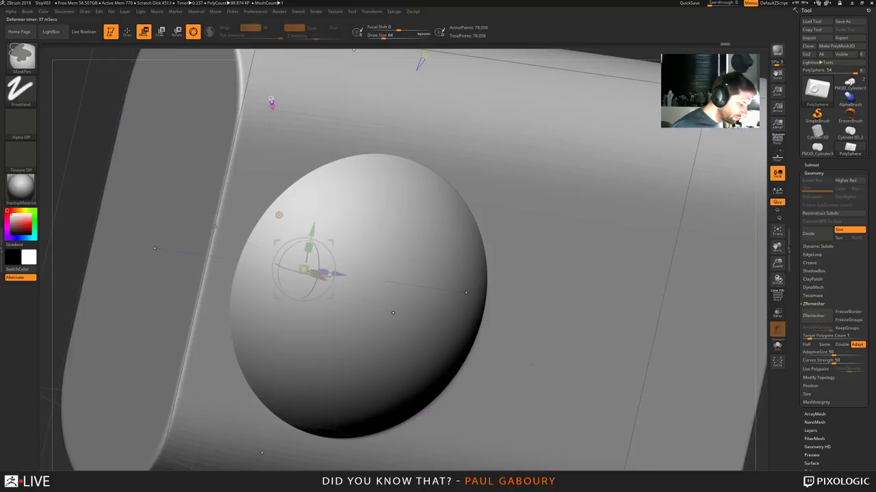
pyautogui.keyDown('ctrl'); pyautogui.moveTo(305, 325); pyautogui.dragTo(410, 370, button='right'); pyautogui.keyUp('ctrl')
pyautogui.moveTo(409, 370)
pyautogui.mouseDown()
pyautogui.moveTo(418, 359)
pyautogui.moveTo(410, 373)
pyautogui.mouseUp()
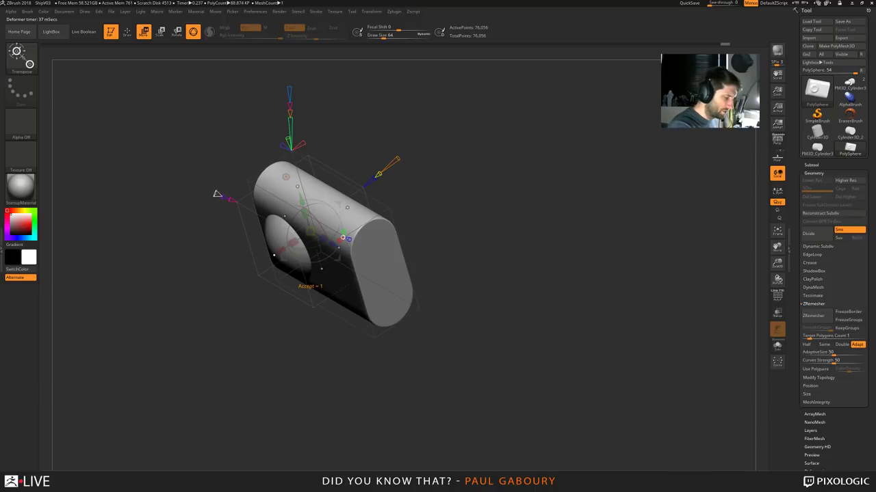
# Move the primitive outward along X and scale it down uniformly to carve a smaller round recess into the sphere
pyautogui.hotkey('shift', 'f')
pyautogui.hotkey('shift', 'f')
pyautogui.keyDown('alt'); pyautogui.moveTo(300, 370); pyautogui.dragTo(333, 389, button='right'); pyautogui.keyUp('alt')
pyautogui.keyDown('ctrl'); pyautogui.moveTo(333, 389); pyautogui.dragTo(349, 417, button='right'); pyautogui.keyUp('ctrl')
pyautogui.moveTo(309, 271); pyautogui.dragTo(210, 334)
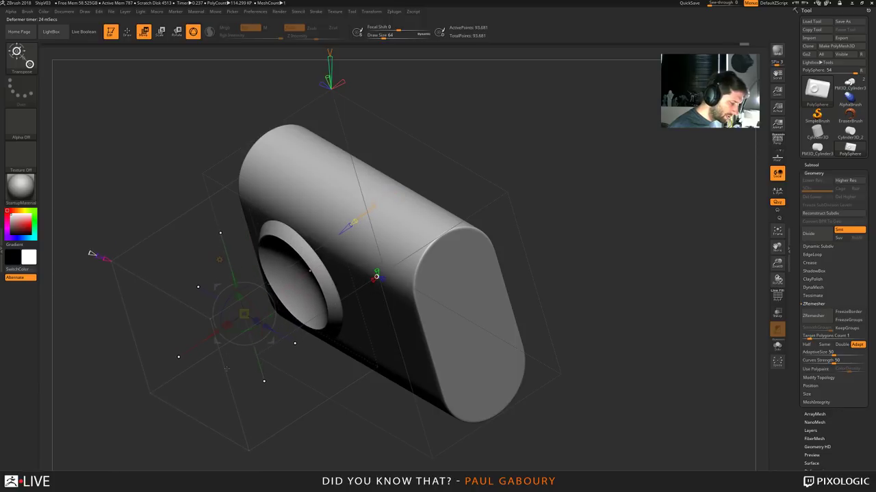
pyautogui.moveTo(236, 430); pyautogui.dragTo(314, 392)
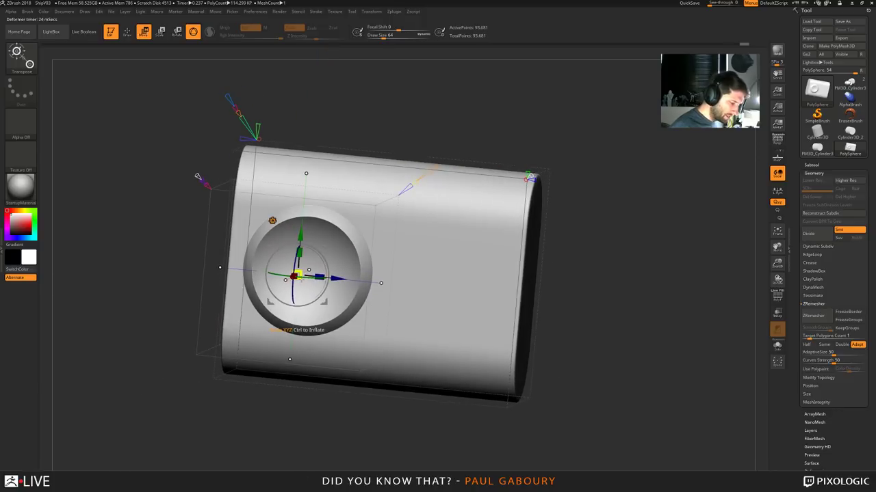
pyautogui.moveTo(298, 274); pyautogui.dragTo(288, 280)
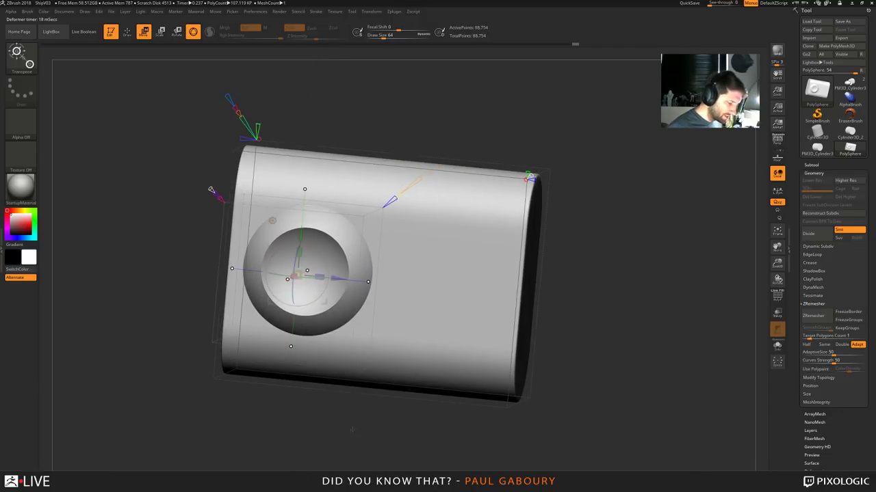
# Set the Project Primitive's X Symmetry to 1 and inspect the polygroups of the block, rim and recess
pyautogui.moveTo(352, 429); pyautogui.dragTo(300, 418, button='right')
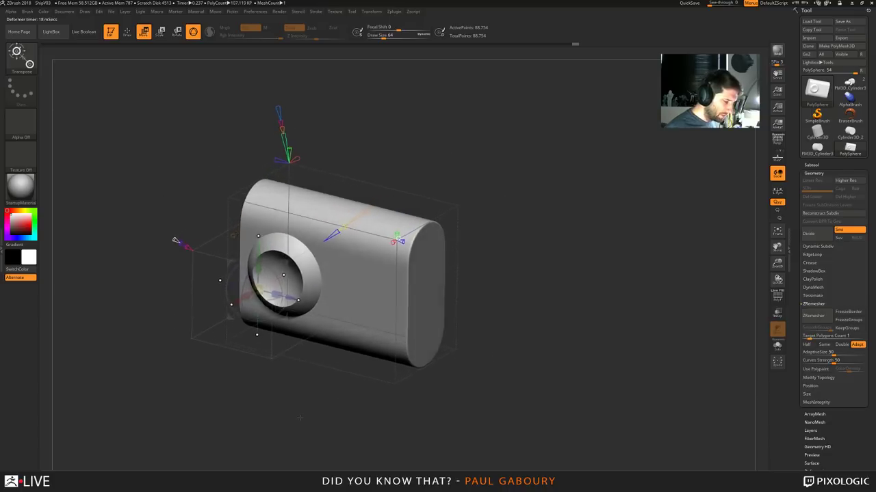
pyautogui.moveTo(300, 418); pyautogui.dragTo(295, 411)
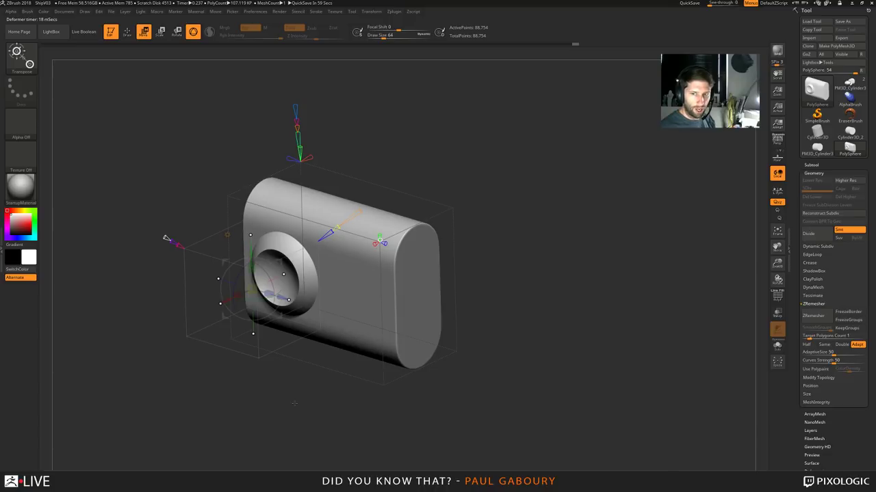
pyautogui.moveTo(514, 364); pyautogui.dragTo(241, 284)
pyautogui.moveTo(242, 284); pyautogui.dragTo(462, 269, button='right')
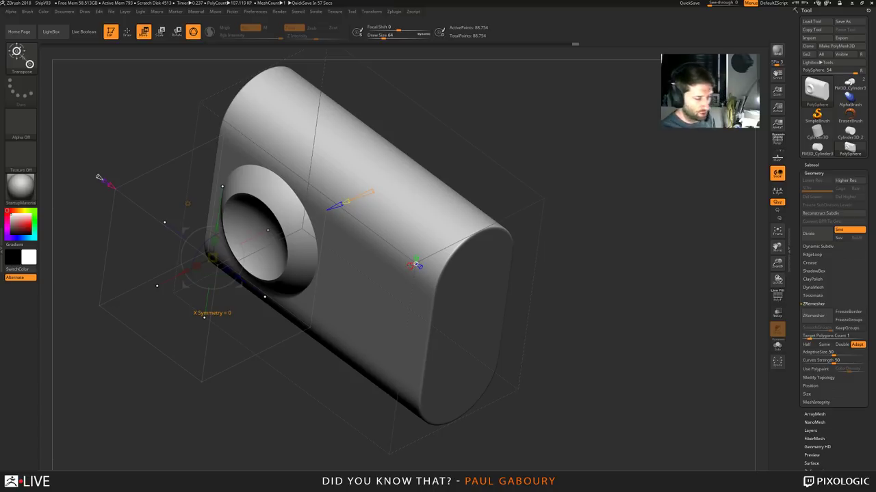
pyautogui.hotkey('shift', 'f')
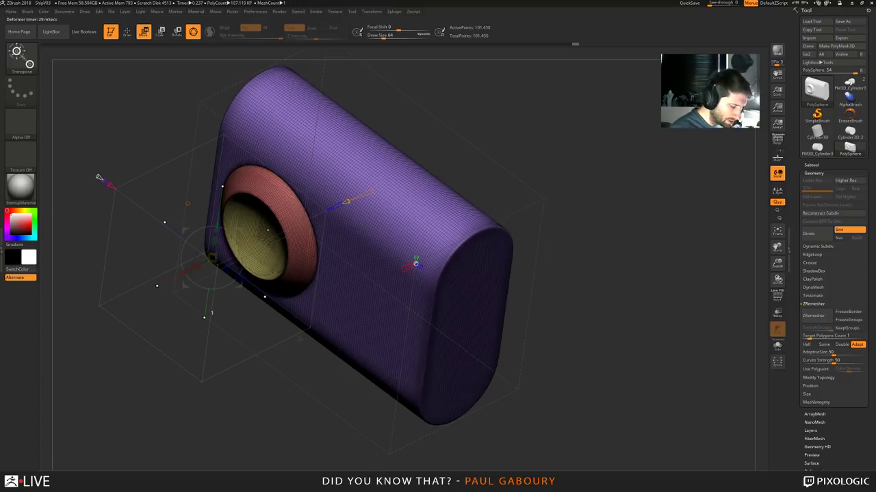
pyautogui.hotkey('shift', 'f')
pyautogui.moveTo(642, 367); pyautogui.dragTo(534, 342)
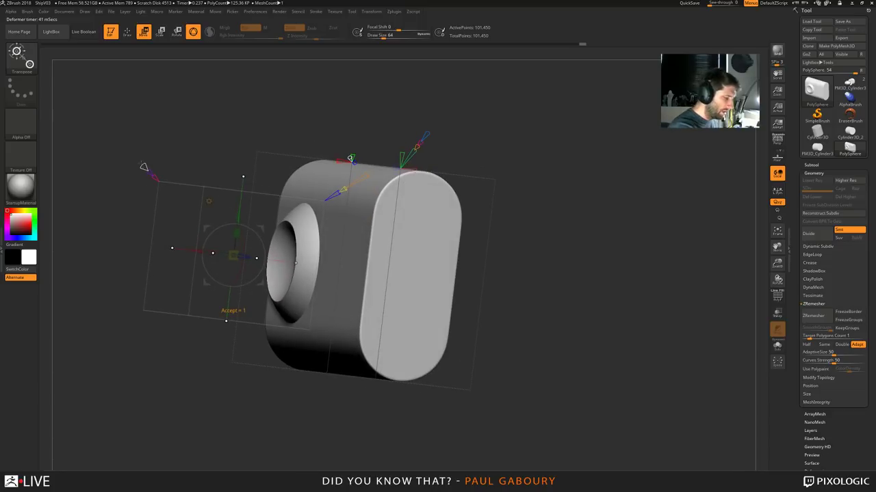
# Accept the carved recess to start a new primitive on the block, and check the polygroups
pyautogui.hotkey('shift', 'f')
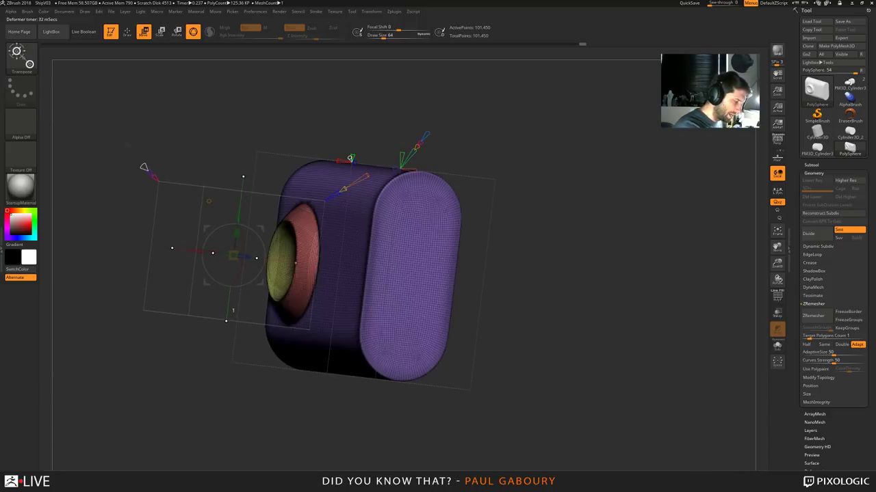
pyautogui.hotkey('shift', 'f')
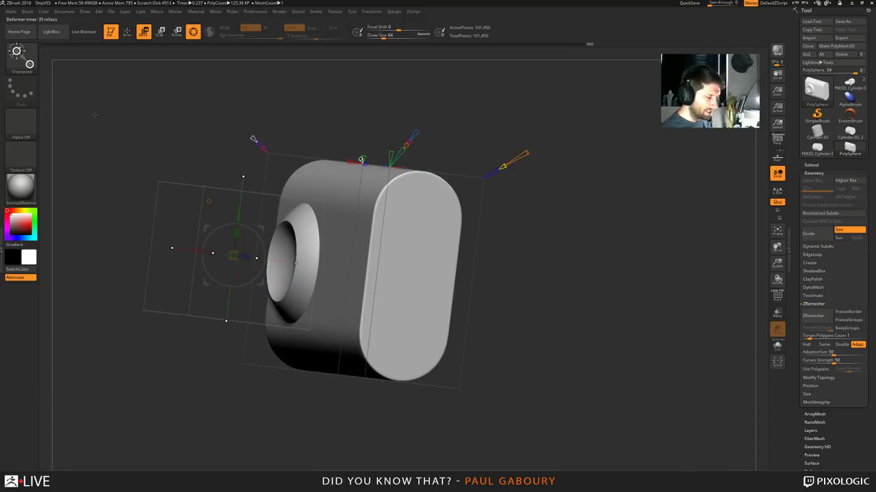
pyautogui.moveTo(567, 295)
pyautogui.mouseDown()
pyautogui.moveTo(559, 247)
pyautogui.moveTo(572, 305)
pyautogui.mouseUp()
pyautogui.moveTo(516, 342); pyautogui.dragTo(559, 330)
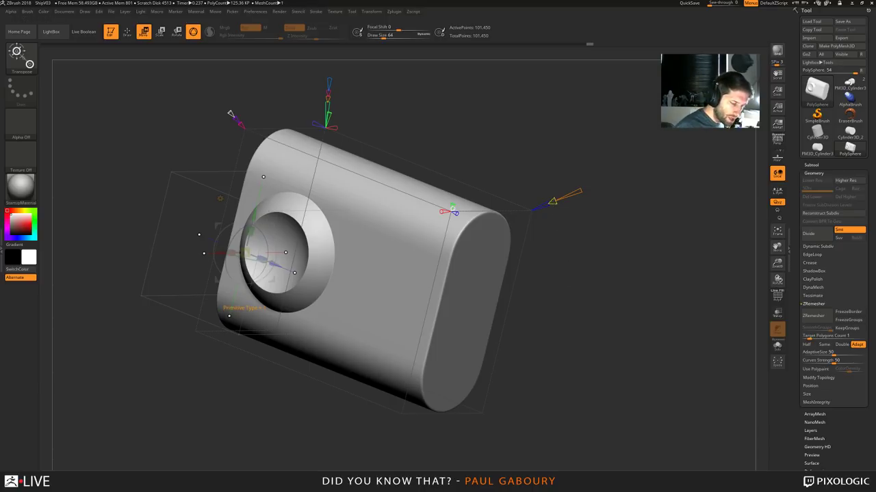
# Set the new Project Primitive's Primitive Type to 4 and its X Symmetry to 1
pyautogui.moveTo(229, 316); pyautogui.dragTo(227, 316)
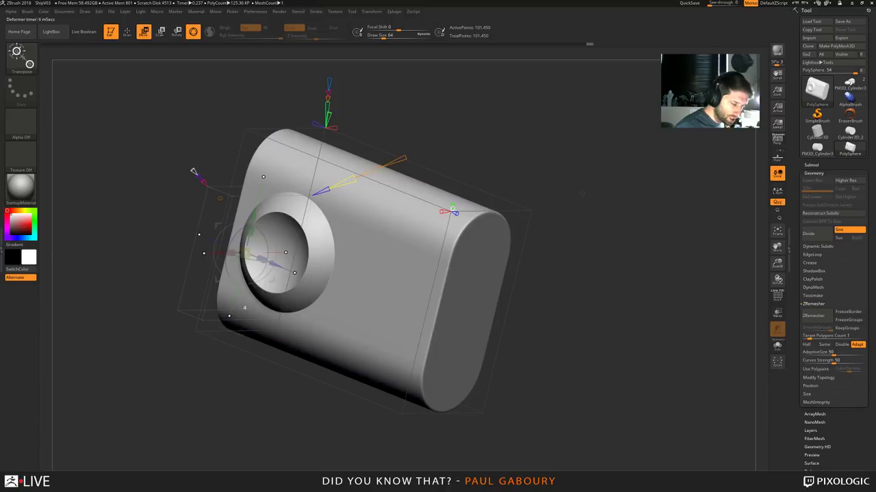
pyautogui.moveTo(565, 221); pyautogui.dragTo(537, 289)
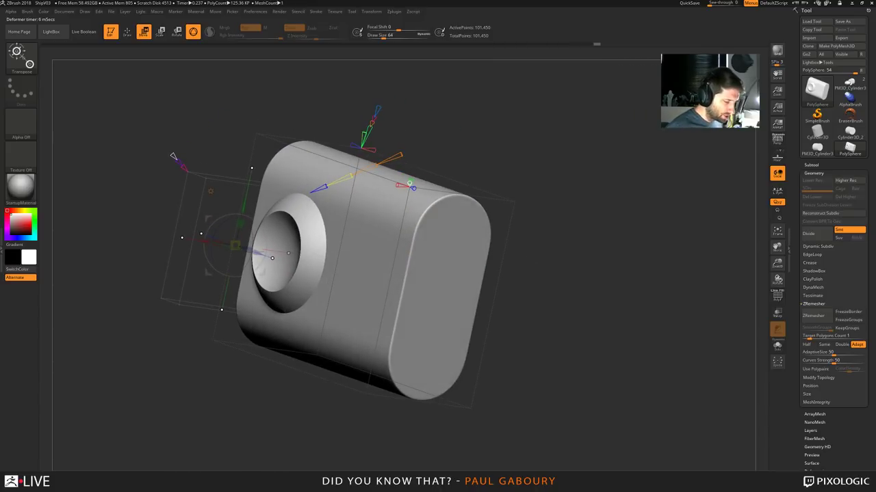
pyautogui.moveTo(324, 187); pyautogui.dragTo(321, 189)
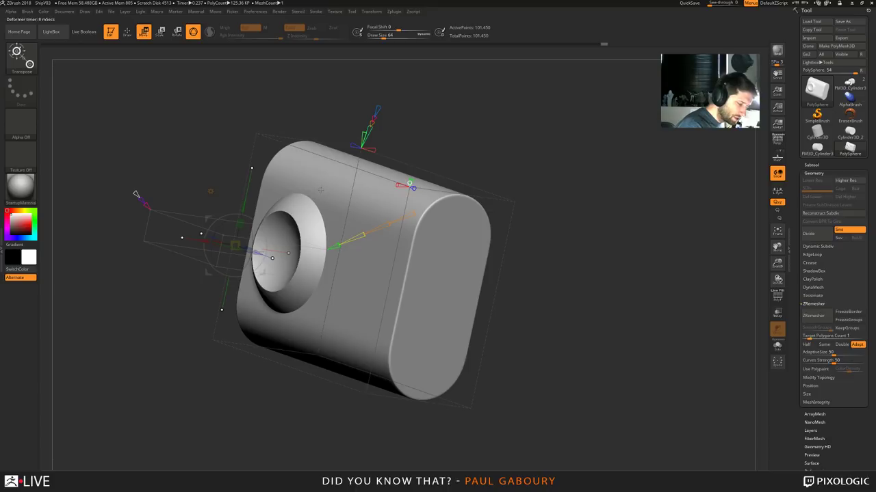
pyautogui.click(221, 309)
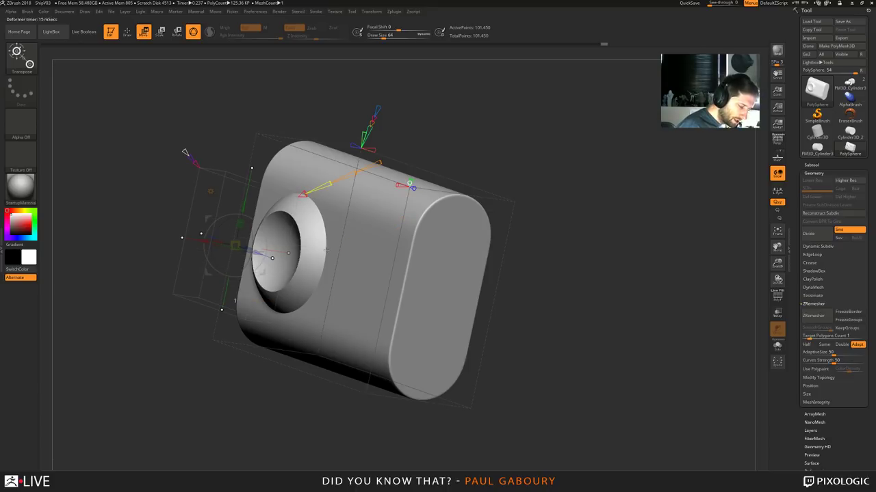
pyautogui.moveTo(459, 290); pyautogui.dragTo(521, 319)
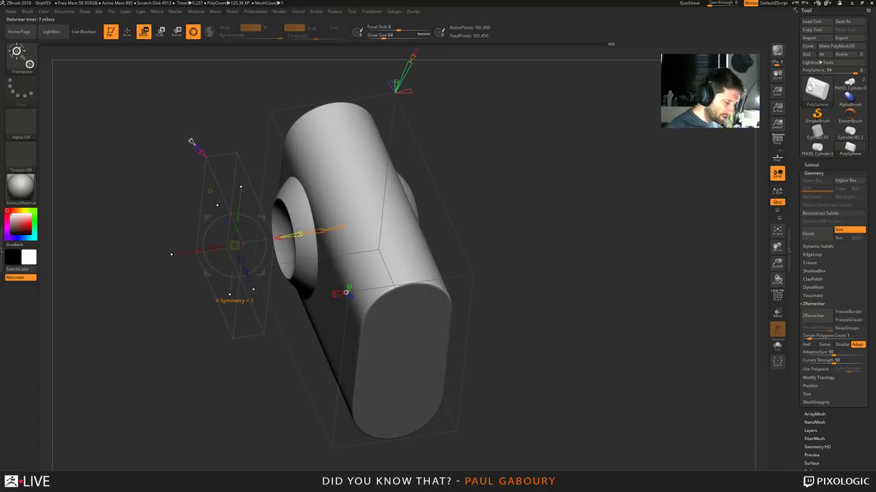
# Move the new primitive along X into the round recess and adjust its depth to form a ring there
pyautogui.moveTo(196, 249); pyautogui.dragTo(220, 248)
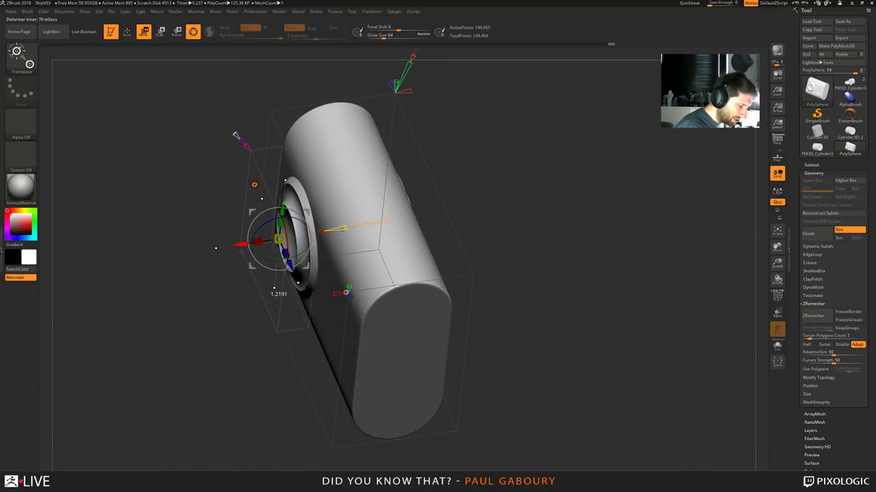
pyautogui.moveTo(500, 324); pyautogui.dragTo(532, 380)
pyautogui.moveTo(533, 381); pyautogui.dragTo(457, 424, button='right')
pyautogui.moveTo(310, 225); pyautogui.dragTo(280, 226)
pyautogui.moveTo(408, 351); pyautogui.dragTo(386, 337, button='right')
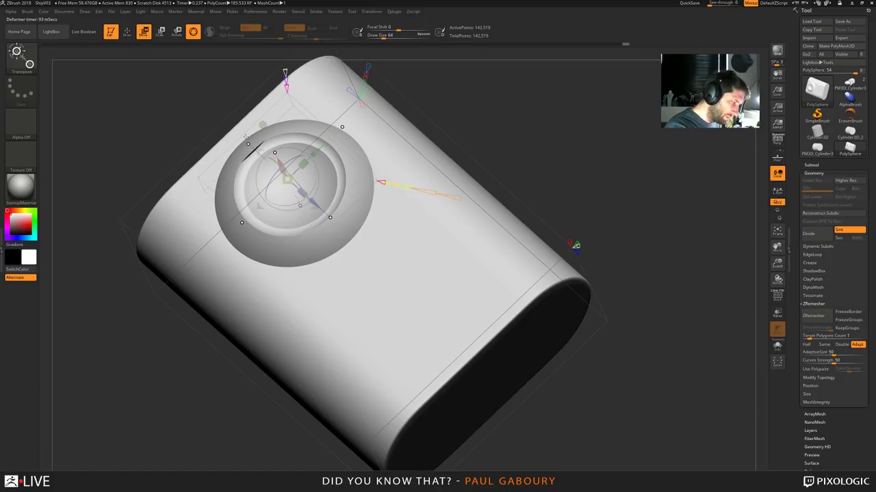
pyautogui.hotkey('shift', 'f')
pyautogui.hotkey('shift', 'f')
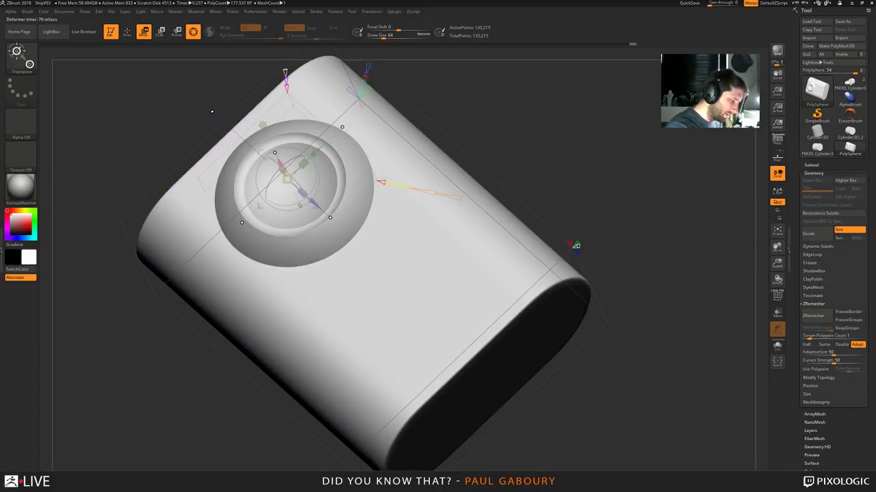
# Reshape the ring primitive from a straight side view into a thick torus standing out around the recess
pyautogui.moveTo(610, 366); pyautogui.dragTo(617, 399, button='right')
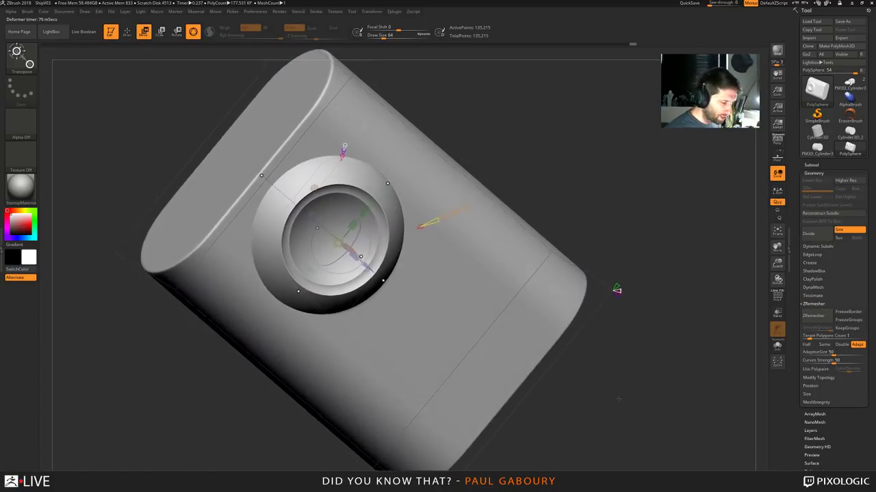
pyautogui.moveTo(432, 257); pyautogui.dragTo(409, 270, button='right')
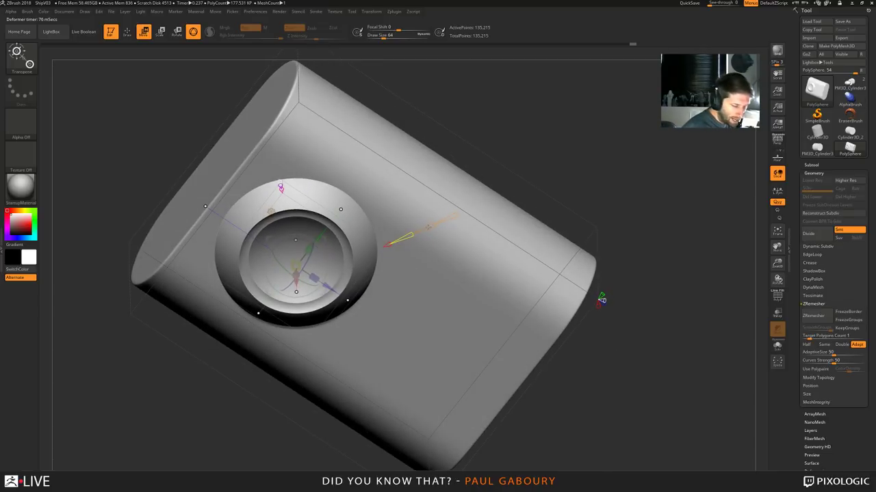
pyautogui.moveTo(455, 216)
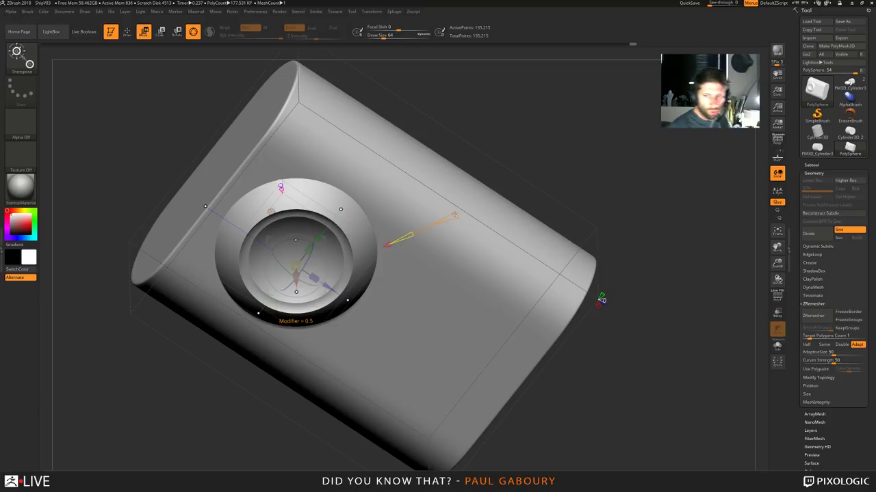
pyautogui.moveTo(613, 397); pyautogui.dragTo(612, 380)
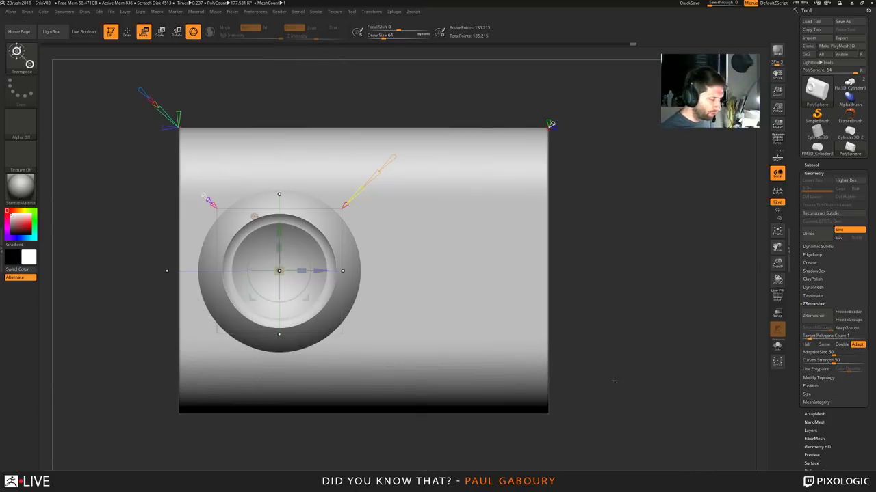
pyautogui.keyDown('alt'); pyautogui.moveTo(580, 405); pyautogui.dragTo(607, 402); pyautogui.keyUp('alt')
pyautogui.moveTo(237, 199); pyautogui.dragTo(229, 191)
pyautogui.keyDown('ctrl'); pyautogui.moveTo(652, 333); pyautogui.dragTo(600, 330, button='right'); pyautogui.keyUp('ctrl')
pyautogui.moveTo(600, 330); pyautogui.dragTo(592, 333)
pyautogui.keyDown('alt'); pyautogui.moveTo(530, 326); pyautogui.dragTo(564, 335, button='right'); pyautogui.keyUp('alt')
pyautogui.keyDown('ctrl'); pyautogui.moveTo(565, 336); pyautogui.dragTo(618, 384, button='right'); pyautogui.keyUp('ctrl')
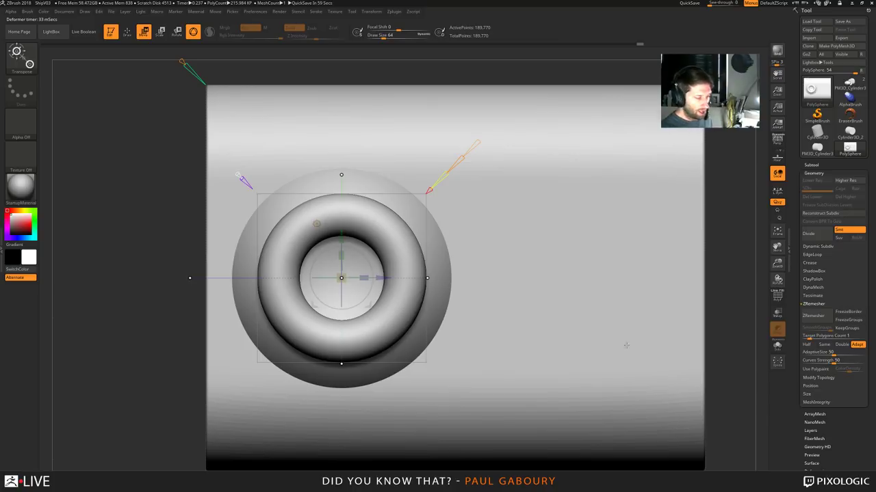
# Check the torus from the end and side views and set its Modifier to 0.52
pyautogui.moveTo(624, 349); pyautogui.dragTo(590, 352)
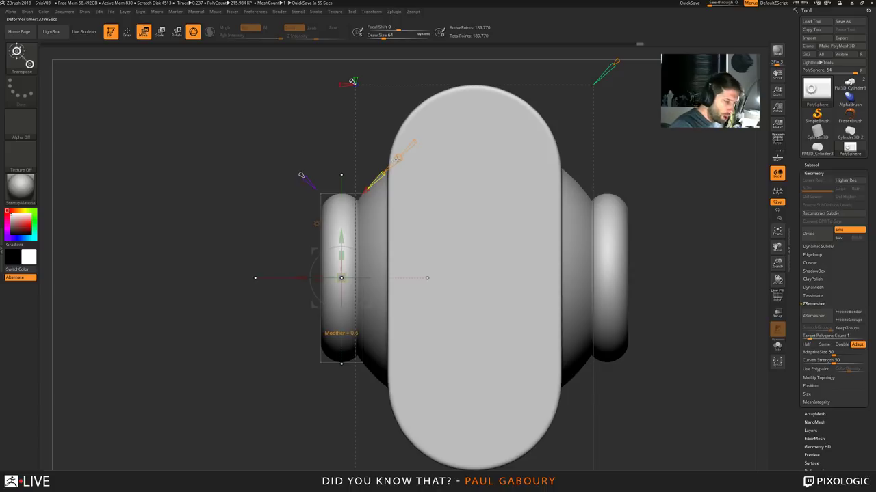
pyautogui.moveTo(264, 395); pyautogui.dragTo(295, 399)
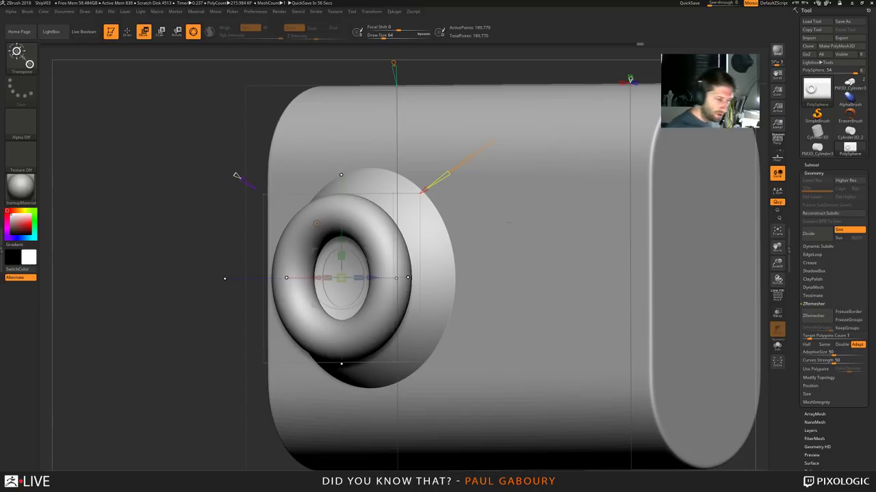
pyautogui.keyDown('shift'); pyautogui.moveTo(431, 228); pyautogui.dragTo(457, 225); pyautogui.keyUp('shift')
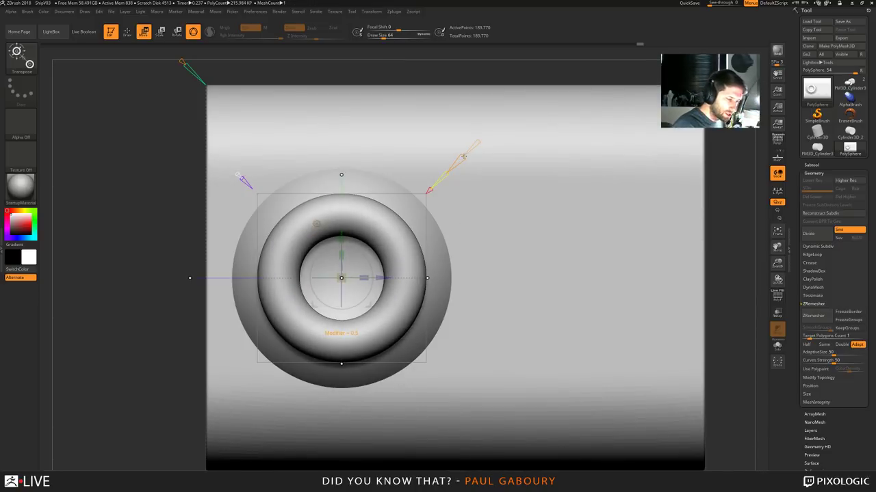
pyautogui.moveTo(463, 157)
pyautogui.mouseDown()
pyautogui.moveTo(469, 150)
pyautogui.moveTo(456, 165)
pyautogui.moveTo(465, 156)
pyautogui.mouseUp()
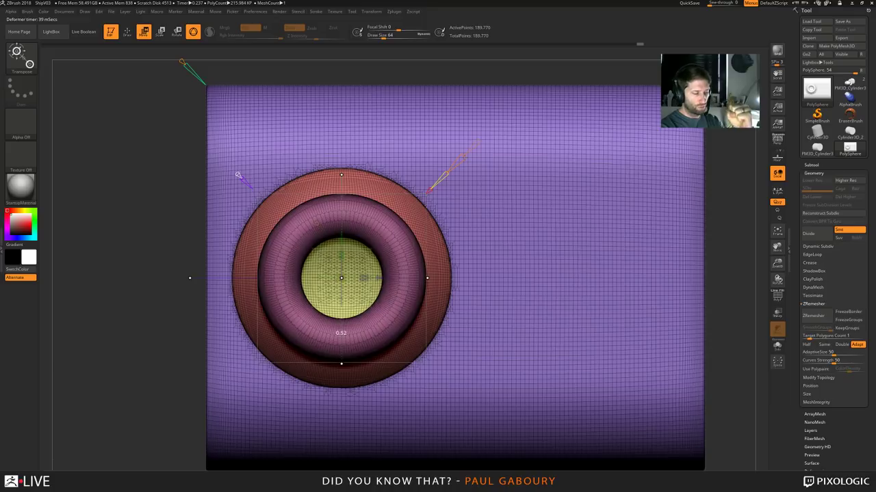
pyautogui.hotkey('shift', 'f')
pyautogui.moveTo(505, 253); pyautogui.dragTo(463, 275, button='right')
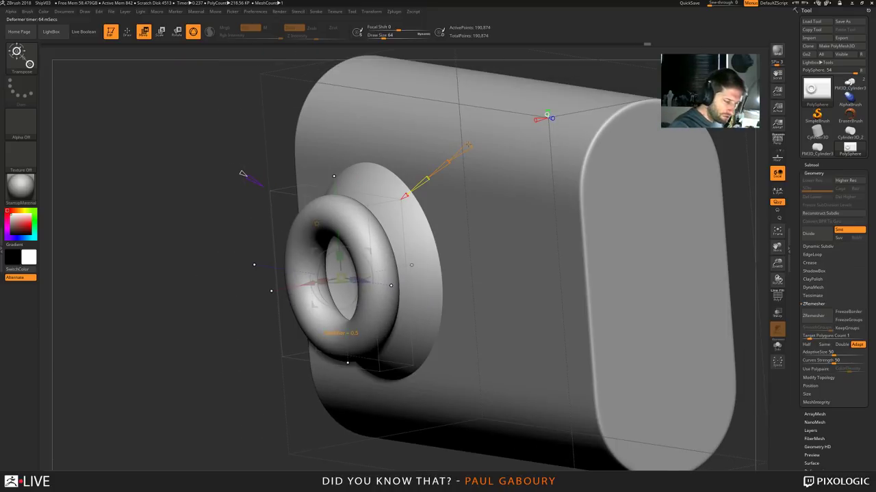
# Try increasing the torus's Modifier to turn it into a flat-faced ring with crisp edges
pyautogui.hotkey('shift', 'f')
pyautogui.moveTo(469, 145); pyautogui.dragTo(477, 138)
pyautogui.hotkey('shift', 'f')
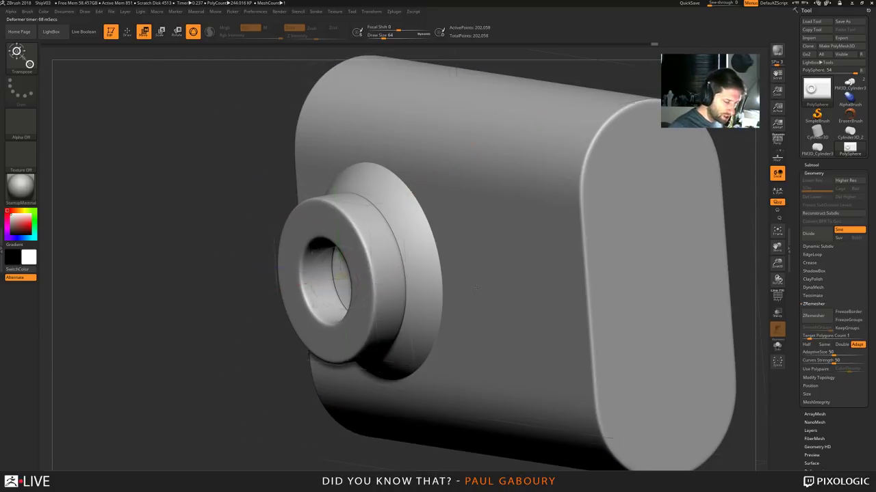
pyautogui.moveTo(477, 142); pyautogui.dragTo(491, 141, button='right')
pyautogui.hotkey('shift', 'f')
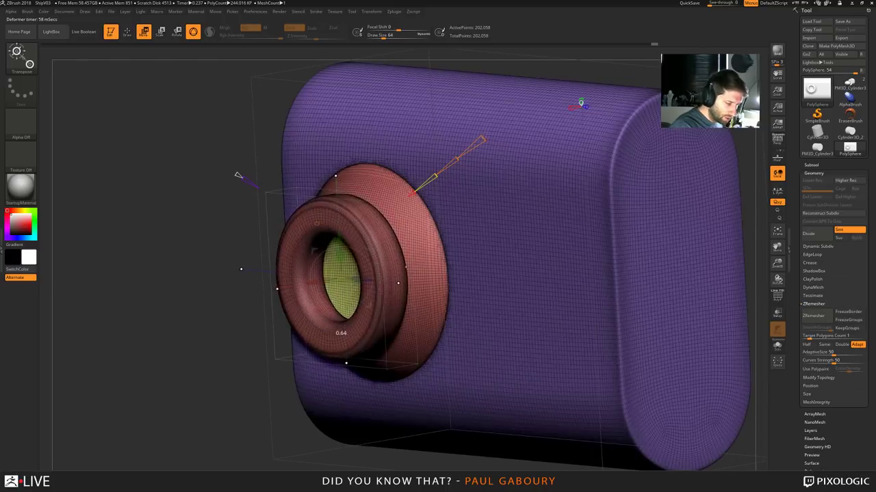
pyautogui.moveTo(483, 138); pyautogui.dragTo(493, 130)
pyautogui.hotkey('shift', 'f')
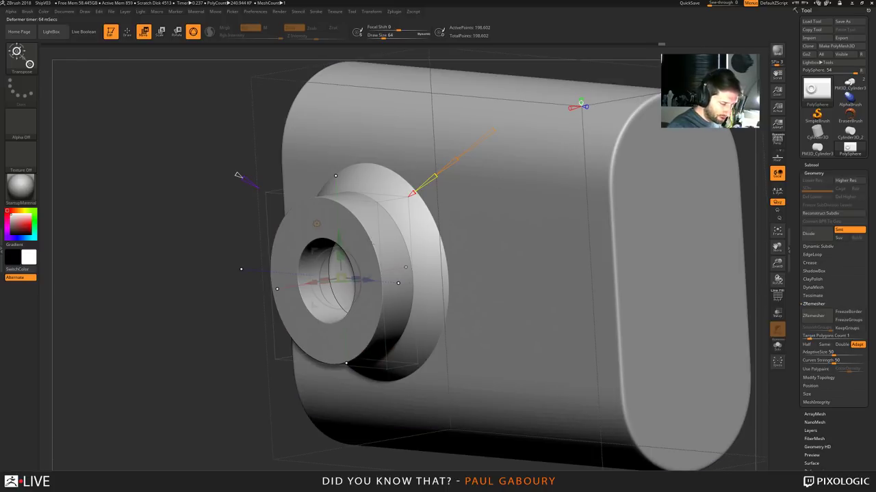
# Lower the ring's Modifier to bring back the rounded torus and thin its tube
pyautogui.hotkey('shift', 'f')
pyautogui.moveTo(492, 130); pyautogui.dragTo(478, 141)
pyautogui.hotkey('shift', 'f')
pyautogui.hotkey('shift', 'f')
pyautogui.hotkey('shift', 'f')
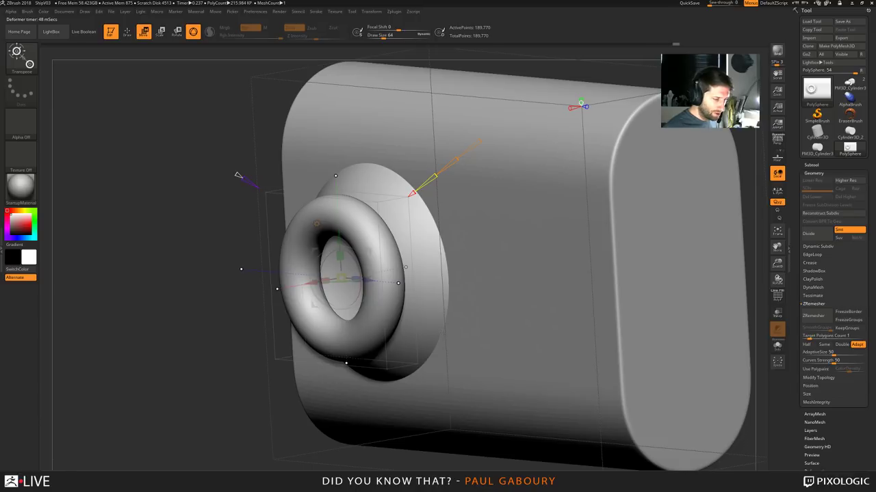
pyautogui.hotkey('shift', 'f')
pyautogui.moveTo(481, 140); pyautogui.dragTo(476, 142)
pyautogui.hotkey('shift', 'f')
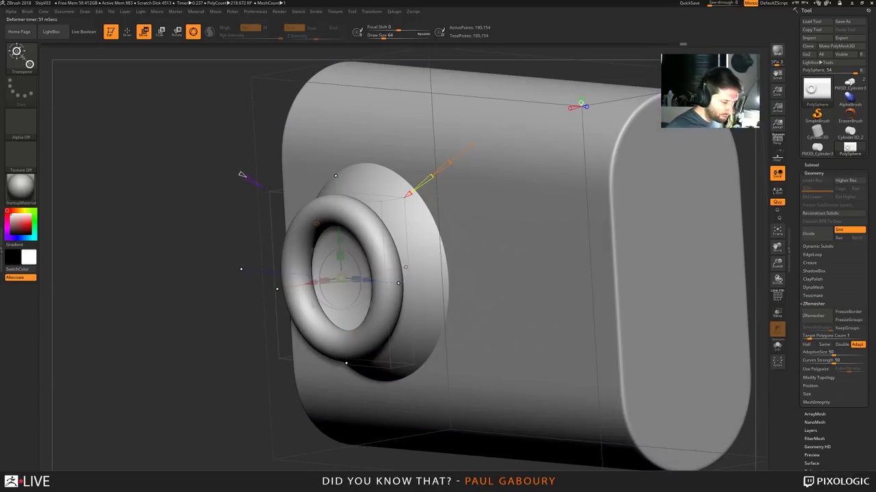
# Reduce the torus to a thin rim around the recess and set its Modifier to 0.88
pyautogui.moveTo(240, 175); pyautogui.dragTo(244, 187)
pyautogui.moveTo(425, 333); pyautogui.dragTo(482, 339, button='right')
pyautogui.moveTo(482, 338); pyautogui.dragTo(521, 238)
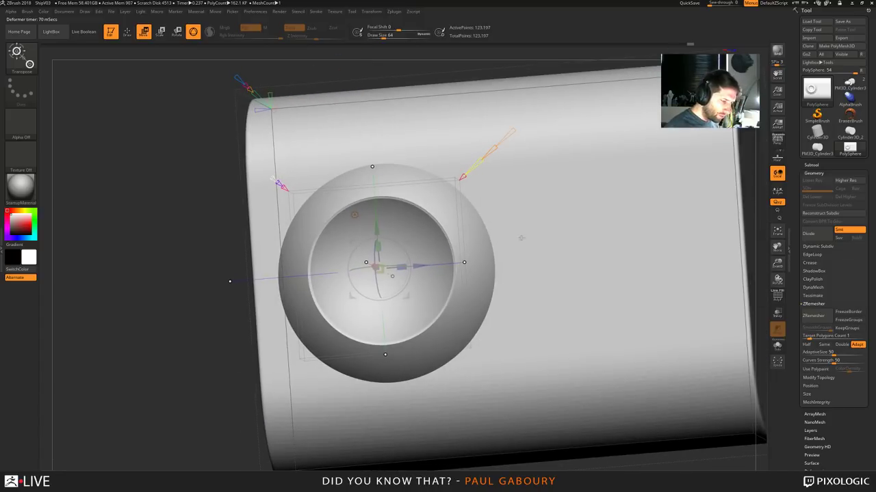
pyautogui.hotkey('shift', 'f')
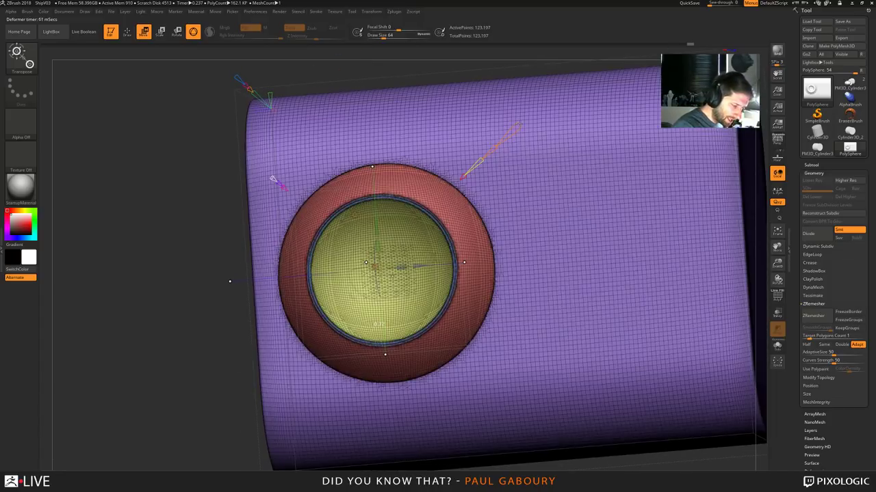
pyautogui.hotkey('shift', 'f')
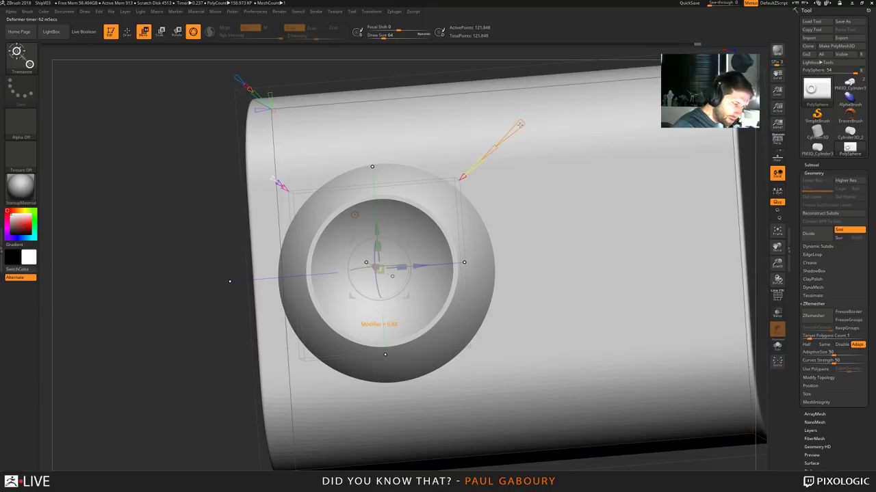
# Adjust the thin rim's modifiers to widen it into a broad flat ring around the recess
pyautogui.hotkey('shift', 'f')
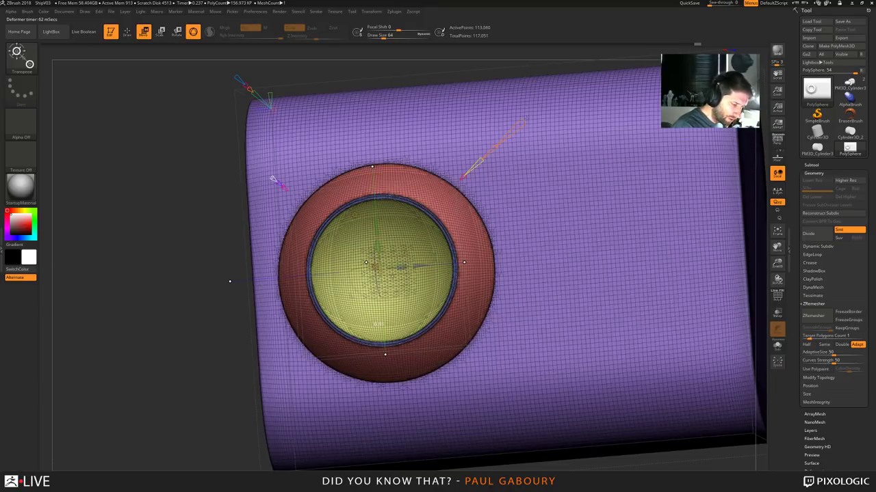
pyautogui.hotkey('shift', 'f')
pyautogui.hotkey('shift', 'f')
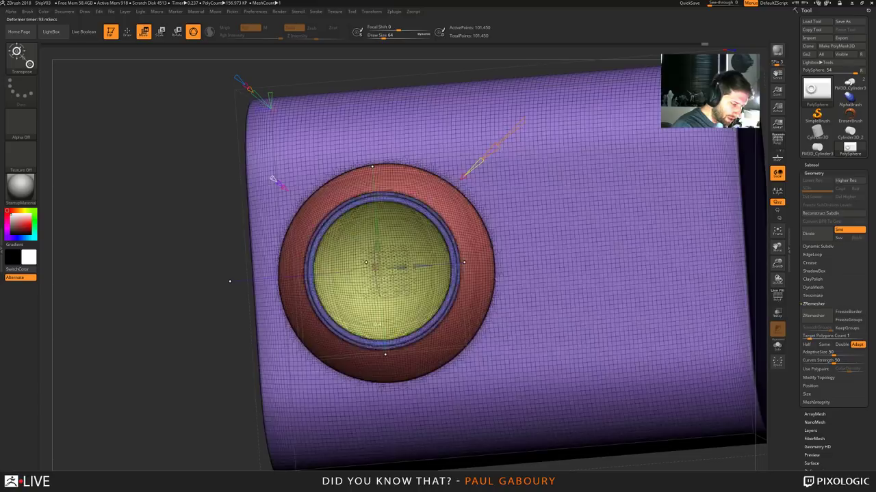
pyautogui.moveTo(473, 166); pyautogui.dragTo(476, 166)
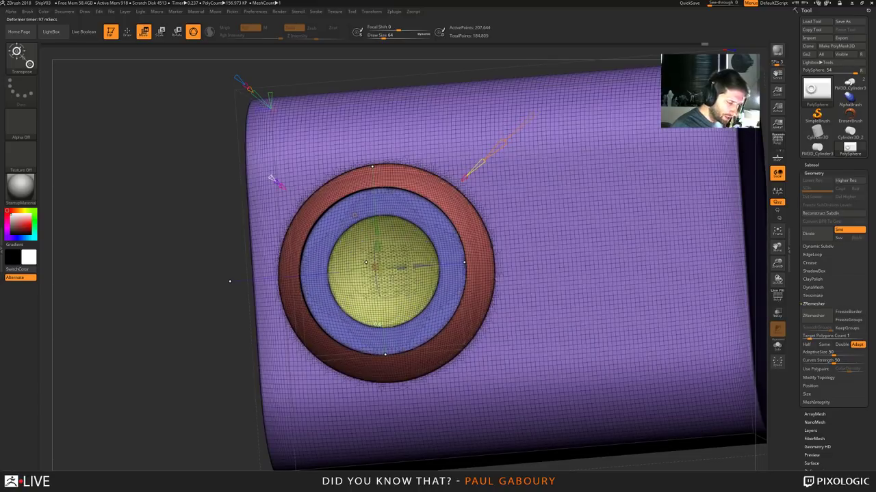
pyautogui.hotkey('shift', 'f')
# Narrow the flat ring's central opening and inspect the ring and its polygroups at an angle
pyautogui.moveTo(460, 376); pyautogui.dragTo(455, 340, button='right')
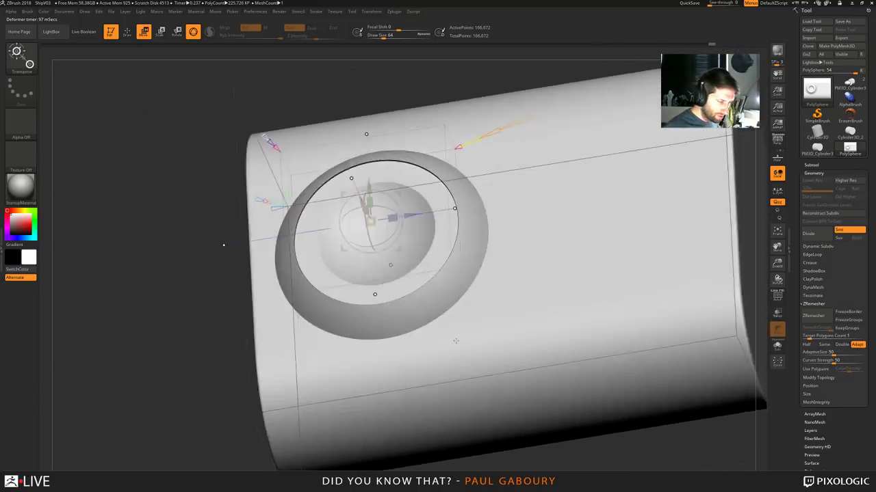
pyautogui.moveTo(224, 245); pyautogui.dragTo(234, 281)
pyautogui.hotkey('shift', 'f')
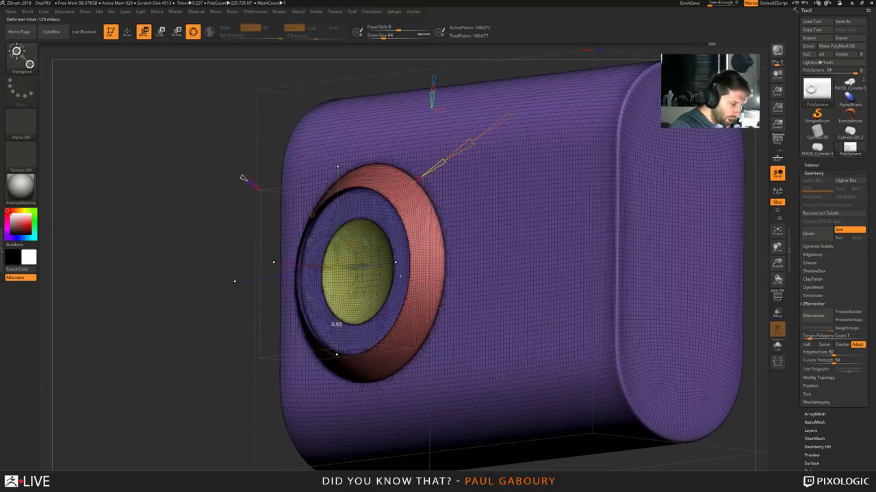
pyautogui.hotkey('shift', 'f')
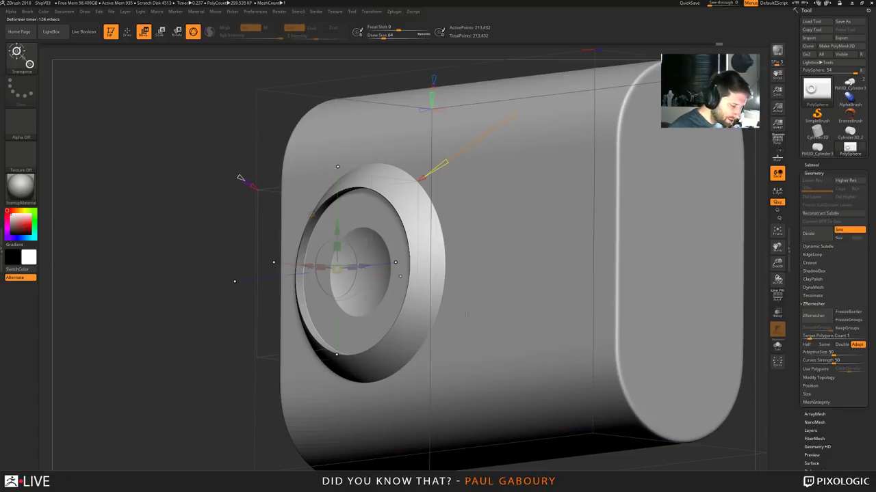
# Lower the flat ring's modifiers to give it a thin, rounded edge and widen its central opening, checking the polygroups
pyautogui.moveTo(446, 285)
pyautogui.mouseDown(button='right')
pyautogui.moveTo(435, 315)
pyautogui.moveTo(449, 292)
pyautogui.mouseUp(button='right')
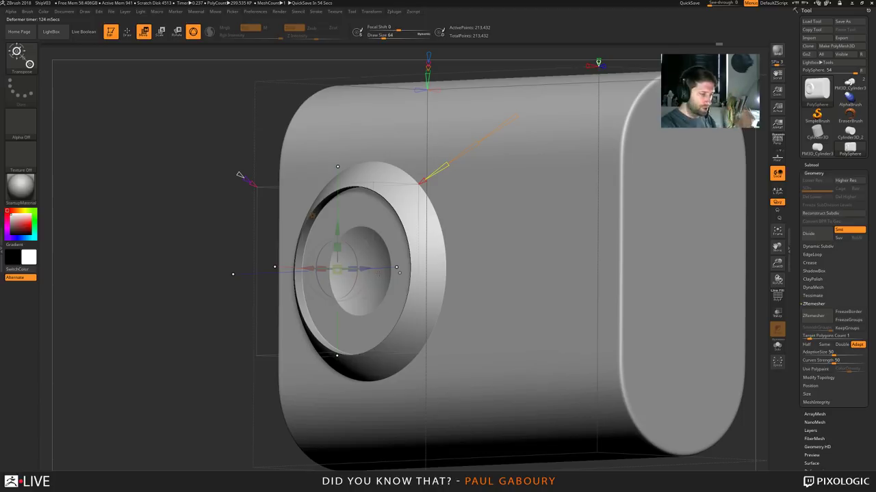
pyautogui.hotkey('shift', 'f')
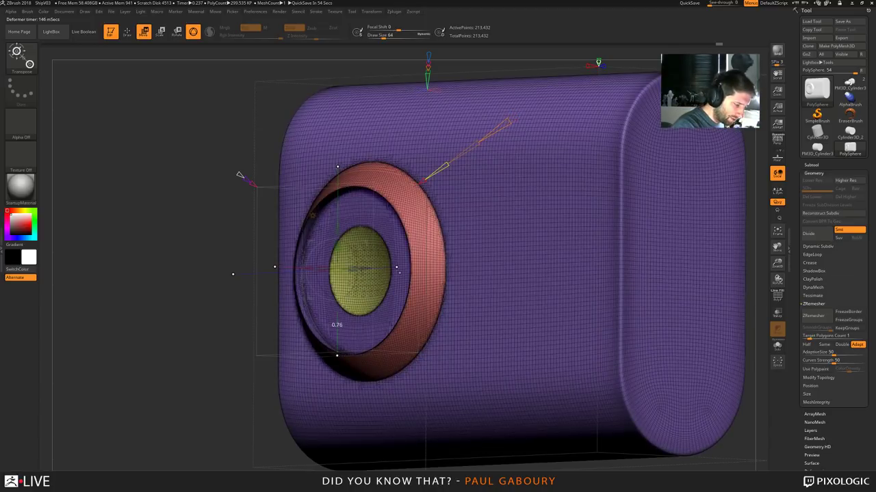
pyautogui.hotkey('shift', 'f')
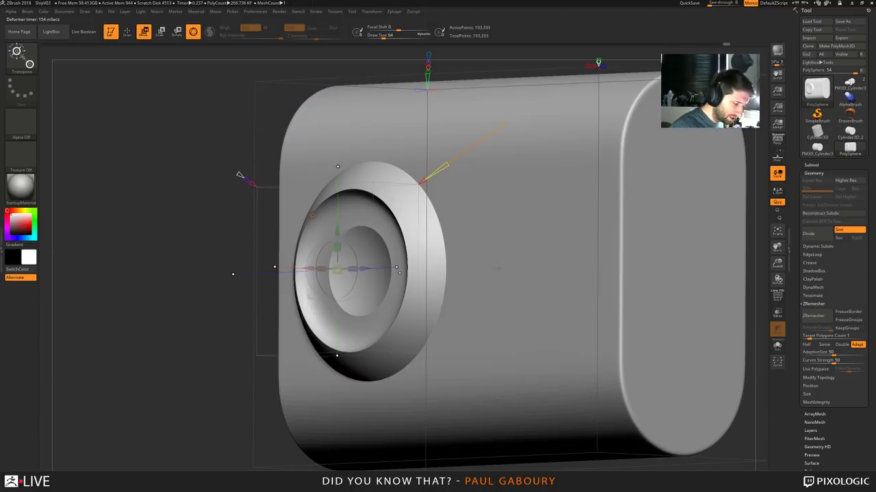
pyautogui.moveTo(462, 162); pyautogui.dragTo(490, 163, button='right')
pyautogui.hotkey('shift', 'f')
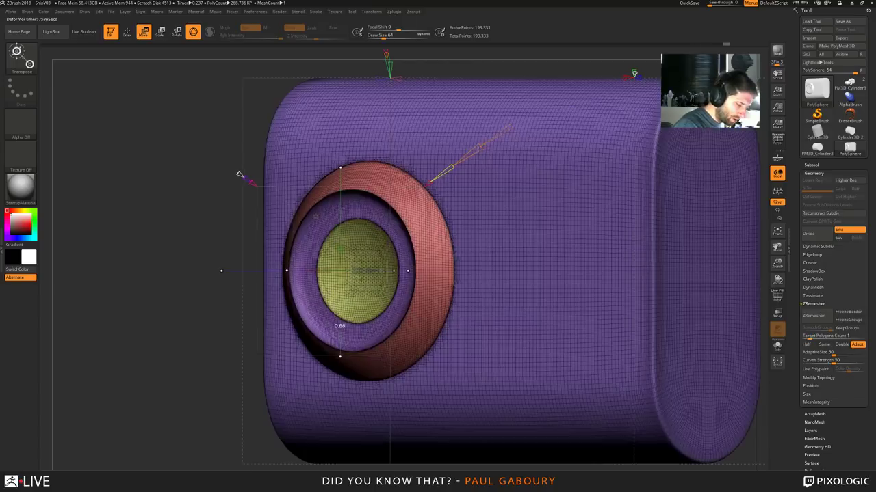
pyautogui.hotkey('shift', 'f')
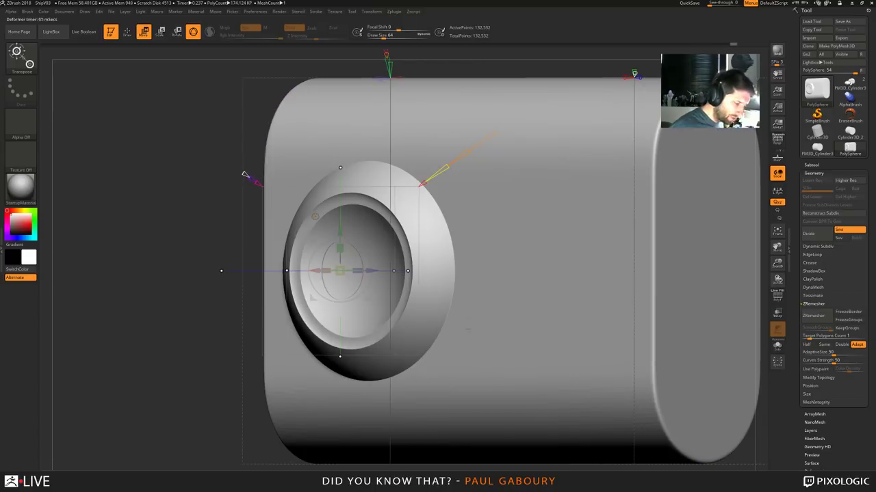
pyautogui.moveTo(438, 356)
pyautogui.mouseDown(button='right')
pyautogui.moveTo(572, 360)
pyautogui.moveTo(548, 349)
pyautogui.moveTo(594, 362)
pyautogui.moveTo(602, 378)
pyautogui.moveTo(505, 387)
pyautogui.moveTo(432, 372)
pyautogui.moveTo(458, 406)
pyautogui.mouseUp(button='right')
pyautogui.keyDown('alt'); pyautogui.moveTo(458, 406); pyautogui.dragTo(482, 404, button='right'); pyautogui.keyUp('alt')
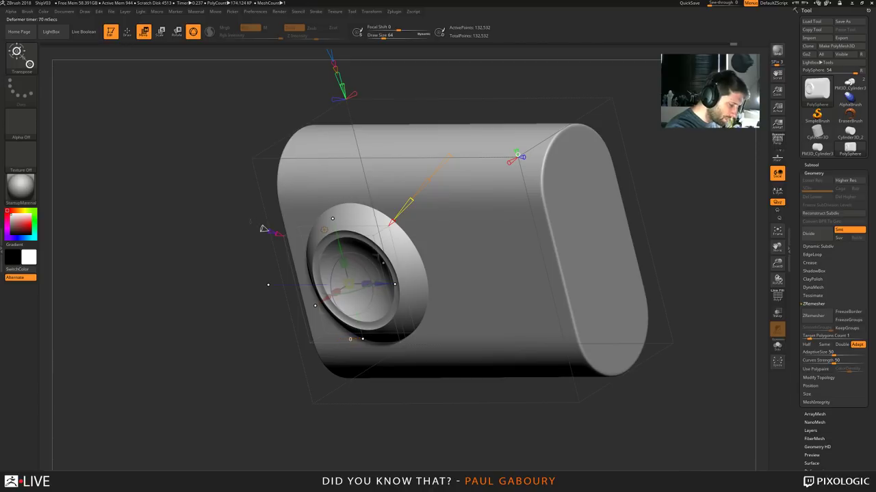
# Adjust the carving primitive's modifier and scale it down uniformly to leave a smaller spherical recess inside the ring
pyautogui.hotkey('shift', 'f')
pyautogui.hotkey('shift', 'f')
pyautogui.keyDown('ctrl'); pyautogui.moveTo(452, 445); pyautogui.dragTo(442, 396, button='right'); pyautogui.keyUp('ctrl')
pyautogui.moveTo(441, 396); pyautogui.dragTo(464, 400, button='right')
pyautogui.moveTo(464, 400); pyautogui.dragTo(306, 284)
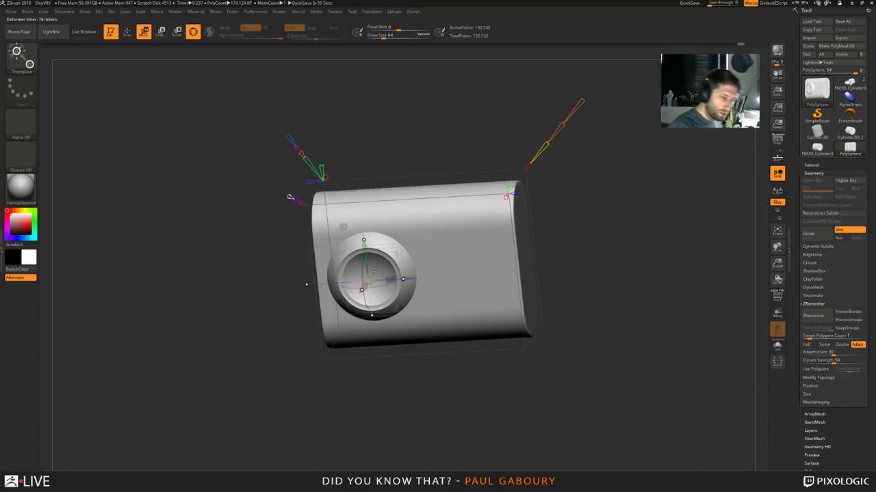
pyautogui.moveTo(546, 147); pyautogui.dragTo(527, 172)
pyautogui.moveTo(439, 405); pyautogui.dragTo(443, 384)
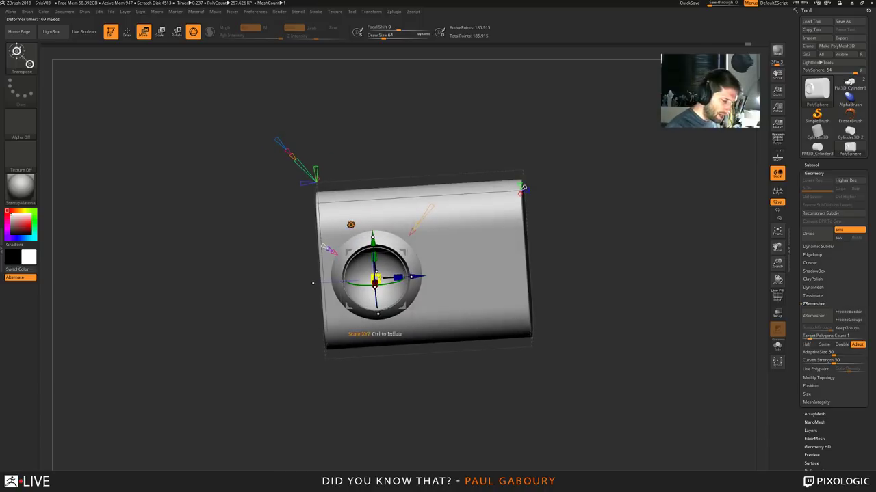
pyautogui.moveTo(375, 281); pyautogui.dragTo(370, 286)
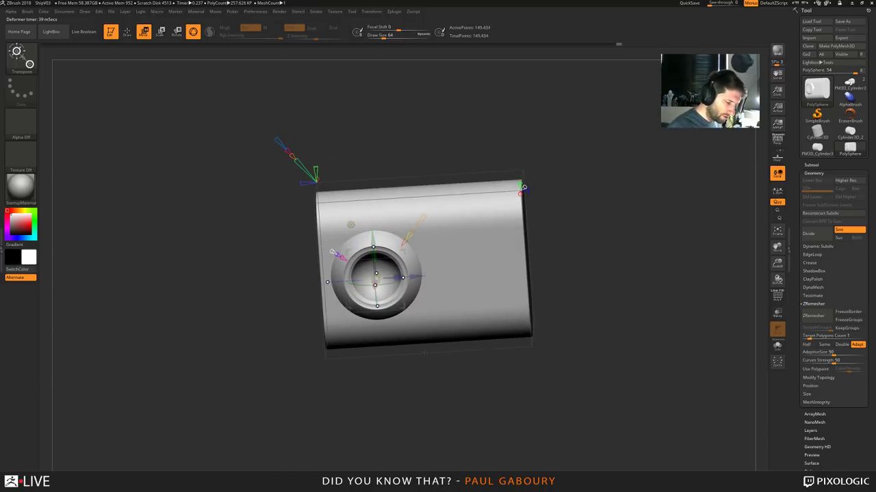
pyautogui.moveTo(454, 377); pyautogui.dragTo(434, 387)
pyautogui.keyDown('ctrl'); pyautogui.moveTo(434, 386); pyautogui.dragTo(438, 422, button='right'); pyautogui.keyUp('ctrl')
pyautogui.moveTo(437, 423)
pyautogui.mouseDown(button='right')
pyautogui.moveTo(415, 419)
pyautogui.moveTo(422, 384)
pyautogui.moveTo(433, 405)
pyautogui.moveTo(420, 398)
pyautogui.mouseUp(button='right')
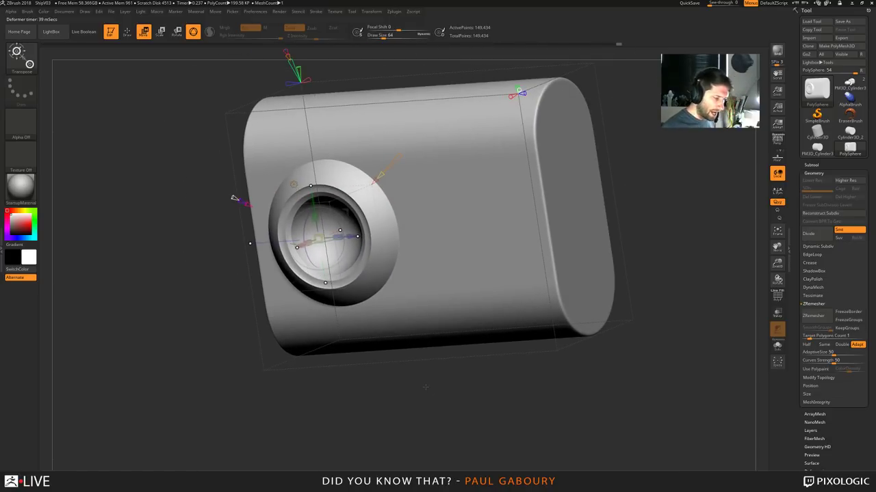
# Set the primitive's modifier to 1 to turn the carved recess into a sphere protruding from the ring
pyautogui.click(324, 283)
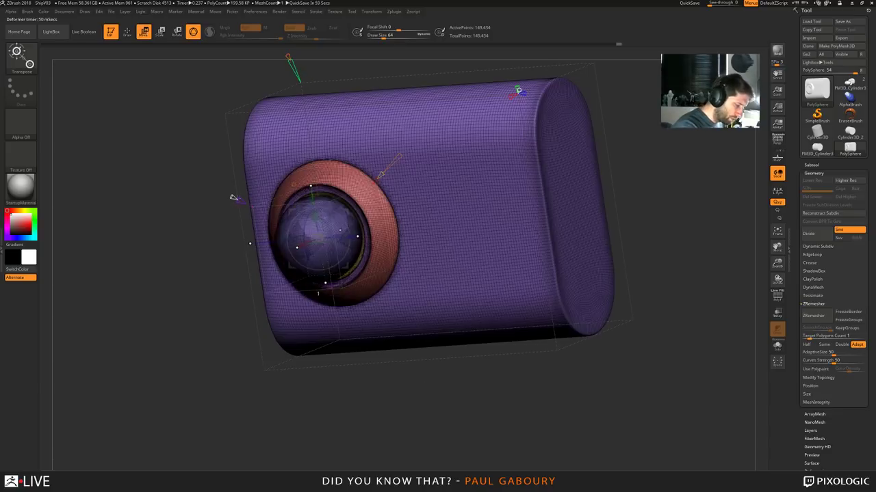
pyautogui.moveTo(405, 389); pyautogui.dragTo(421, 392, button='right')
pyautogui.moveTo(419, 391); pyautogui.dragTo(415, 367)
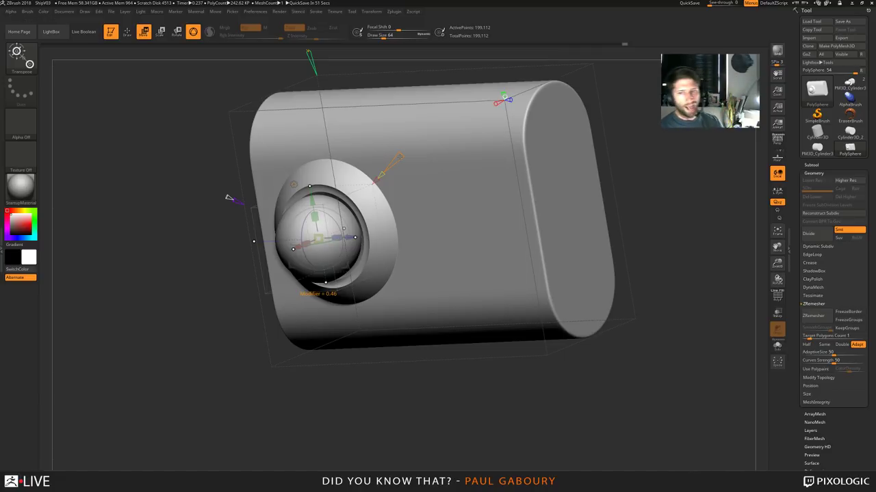
# Raise the protruding sphere's shape Modifier to 1 to turn it into a cube and compare its polygroups
pyautogui.moveTo(400, 156); pyautogui.dragTo(416, 140)
pyautogui.hotkey('shift', 'f')
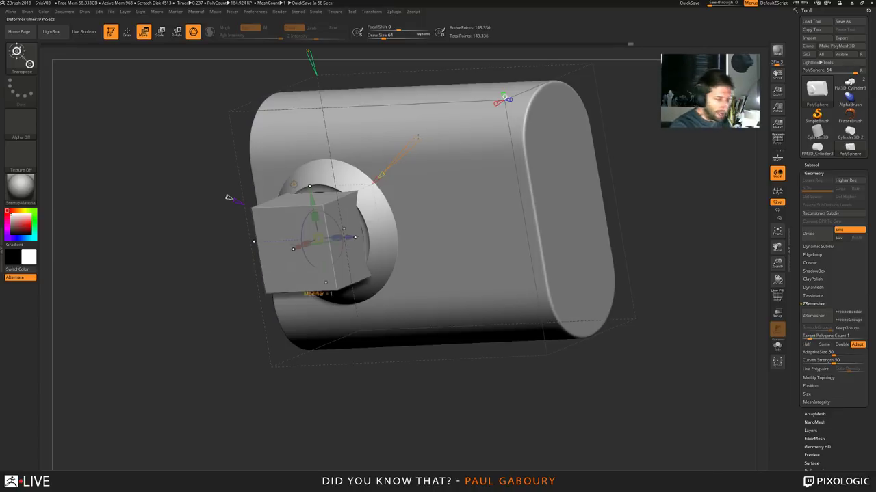
pyautogui.hotkey('shift', 'f')
pyautogui.hotkey('shift', 'f')
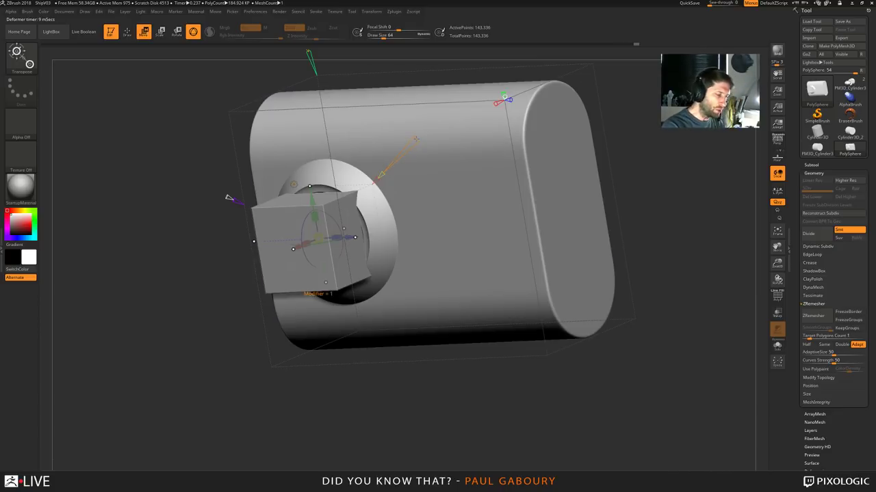
pyautogui.hotkey('shift', 'f')
# Set the shape Modifier to 0.5 for a sphere, and raise it to 0.7 for a rounded cube
pyautogui.moveTo(411, 143); pyautogui.dragTo(404, 151)
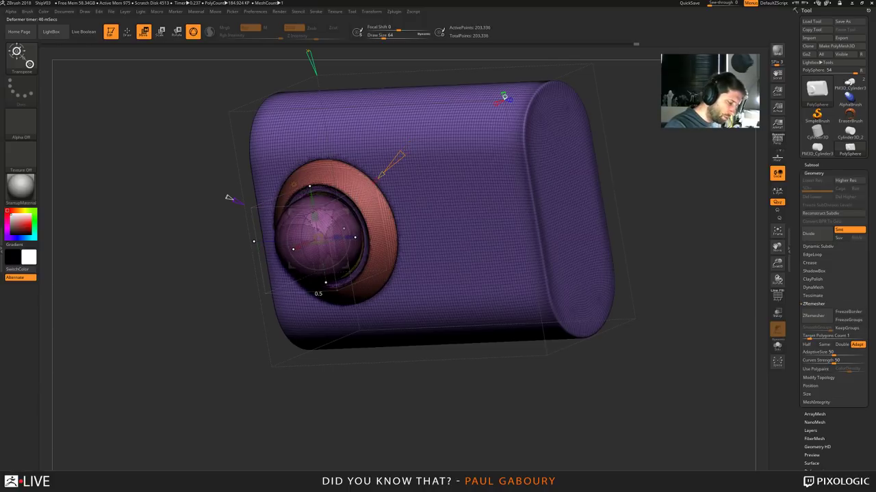
pyautogui.hotkey('shift', 'f')
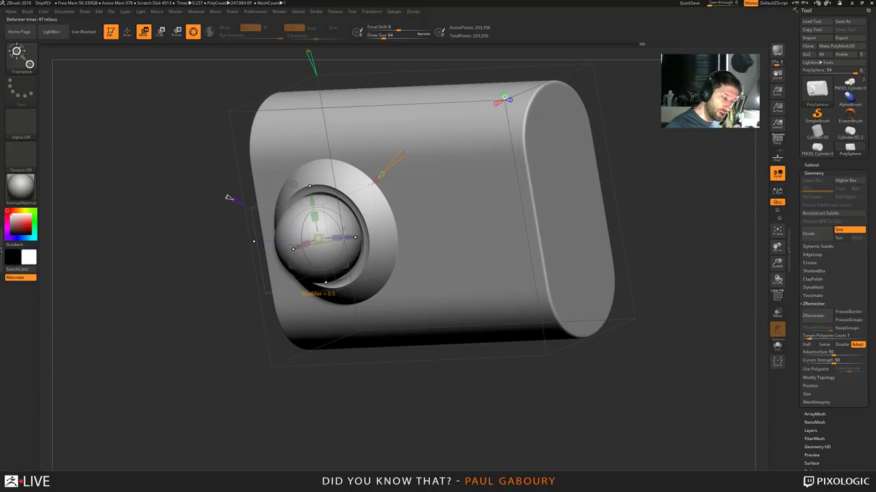
pyautogui.hotkey('shift', 'f')
pyautogui.moveTo(402, 154); pyautogui.dragTo(405, 150)
pyautogui.hotkey('shift', 'f')
pyautogui.moveTo(383, 390)
pyautogui.mouseDown()
pyautogui.moveTo(437, 417)
pyautogui.moveTo(390, 399)
pyautogui.mouseUp()
pyautogui.moveTo(403, 146)
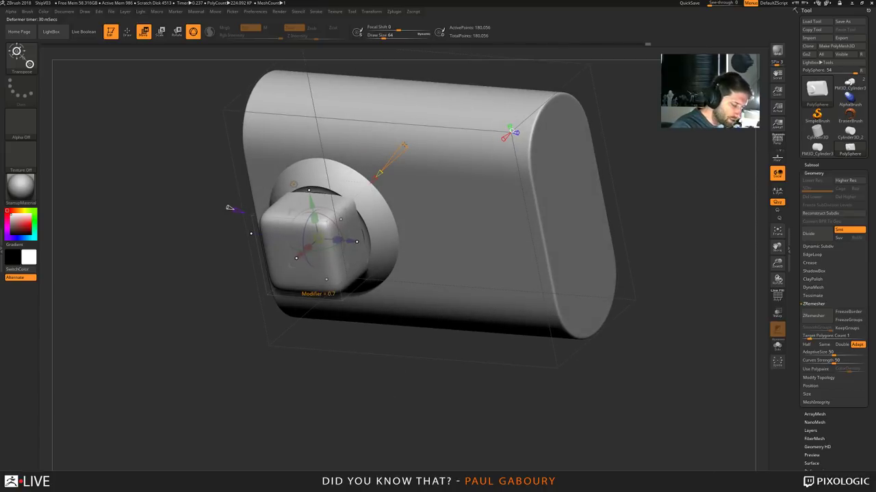
# Return the rounded cube to a sphere by setting its Modifier to 0.5
pyautogui.hotkey('shift', 'f')
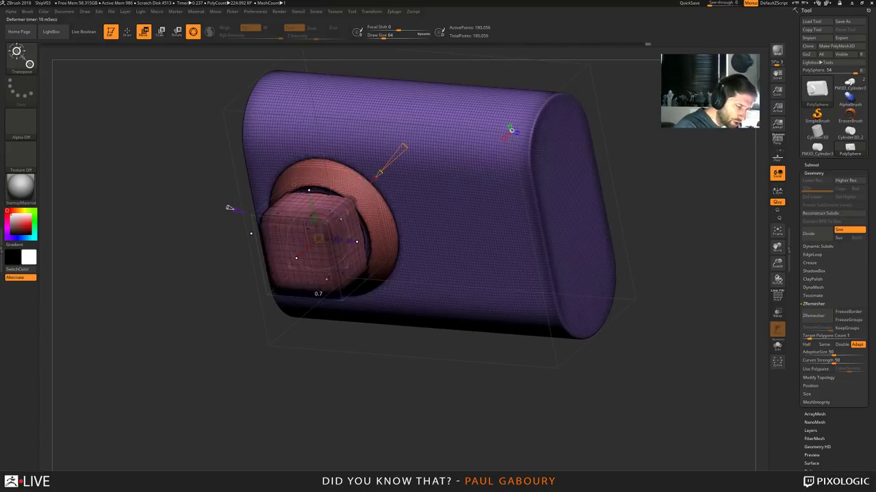
pyautogui.moveTo(403, 146)
pyautogui.mouseDown()
pyautogui.moveTo(410, 139)
pyautogui.moveTo(399, 151)
pyautogui.mouseUp()
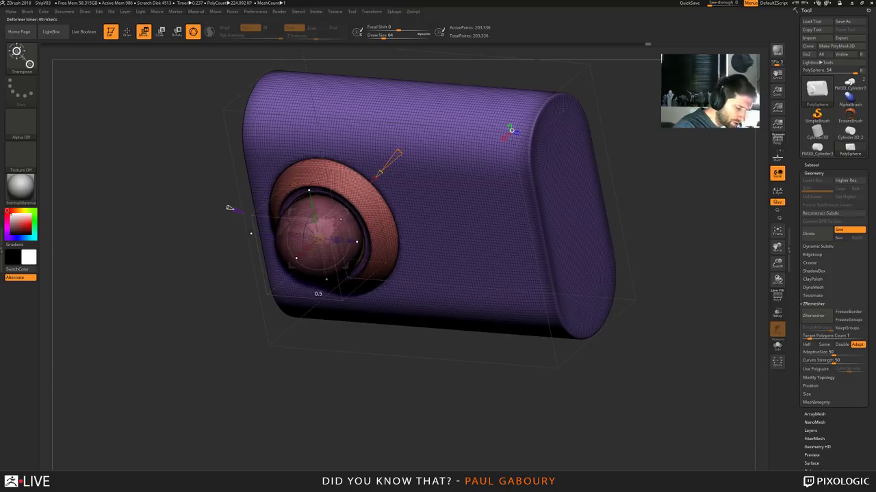
pyautogui.moveTo(386, 386); pyautogui.dragTo(414, 384)
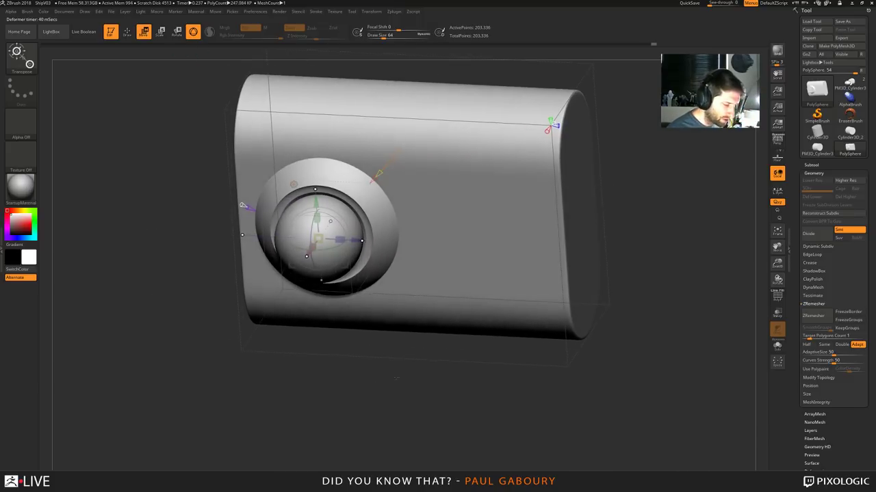
# Lower the sphere's Modifier to form a sharp octahedron, and raise it to 0.24 to round the corners
pyautogui.moveTo(397, 153); pyautogui.dragTo(379, 173)
pyautogui.moveTo(385, 412)
pyautogui.mouseDown()
pyautogui.moveTo(342, 404)
pyautogui.moveTo(400, 411)
pyautogui.moveTo(419, 400)
pyautogui.moveTo(383, 434)
pyautogui.moveTo(382, 421)
pyautogui.mouseUp()
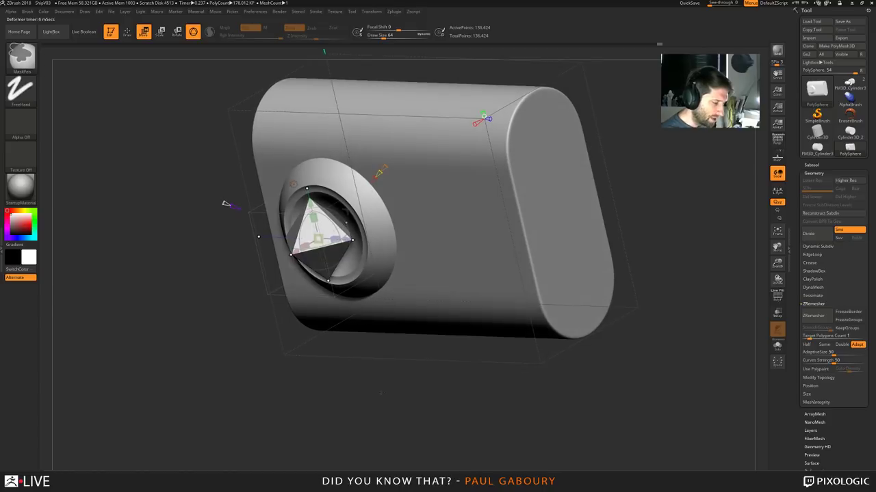
pyautogui.keyDown('ctrl'); pyautogui.moveTo(381, 393); pyautogui.dragTo(390, 408, button='right'); pyautogui.keyUp('ctrl')
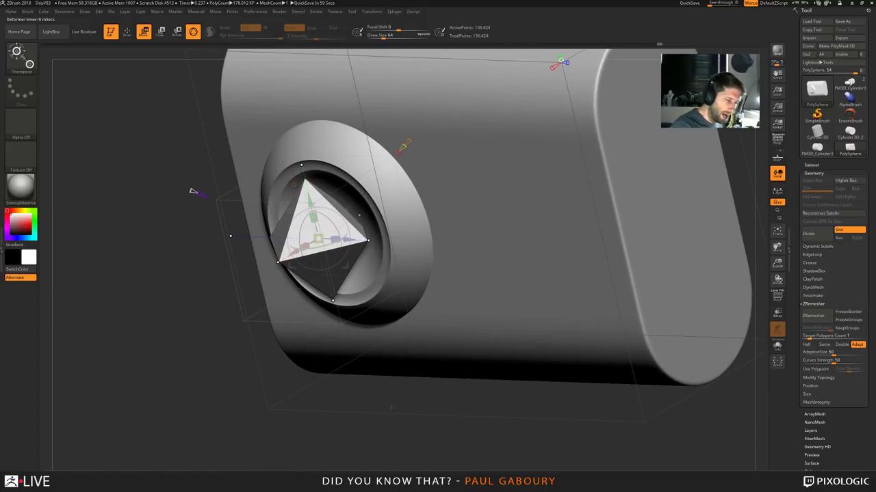
pyautogui.moveTo(405, 144); pyautogui.dragTo(413, 138)
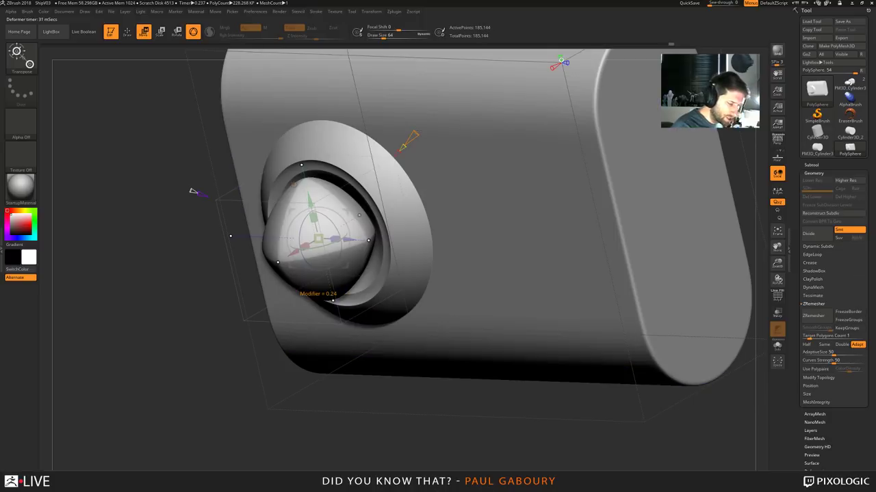
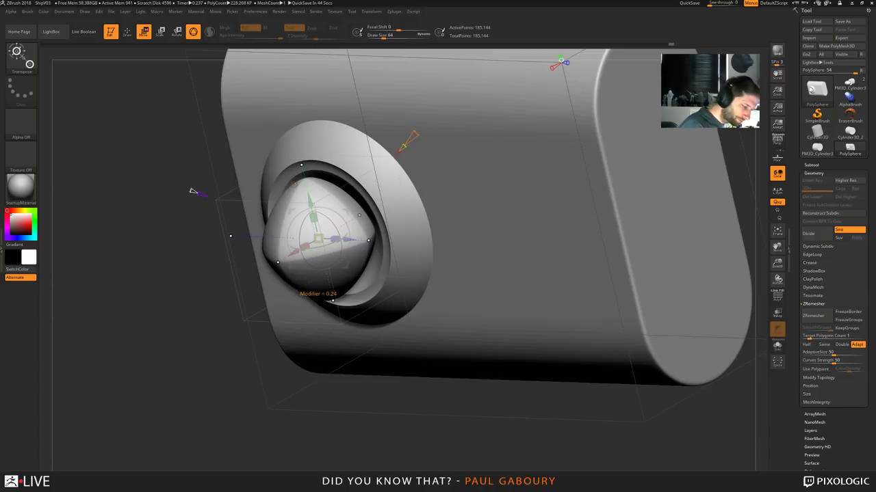
# Set the shape Modifier back to 0.5 to restore the full sphere in the ring
pyautogui.hotkey('shift', 'f')
pyautogui.moveTo(419, 130); pyautogui.dragTo(422, 128)
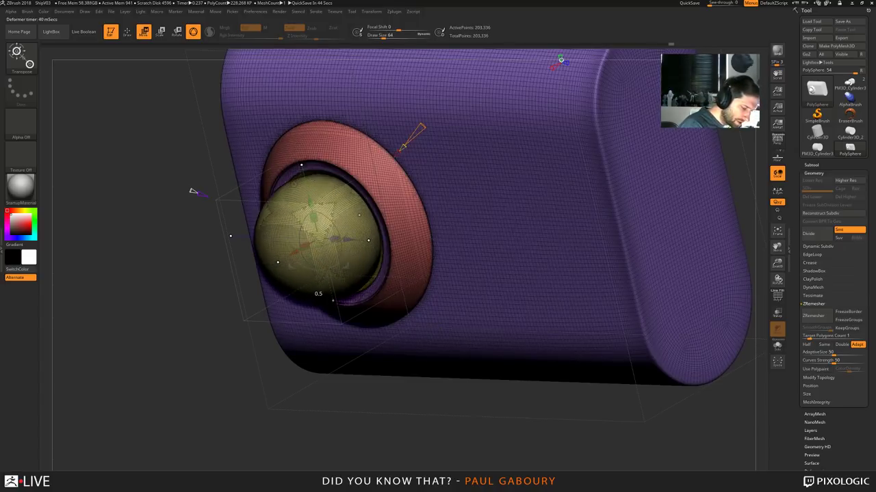
pyautogui.hotkey('shift', 'f')
pyautogui.press('f')
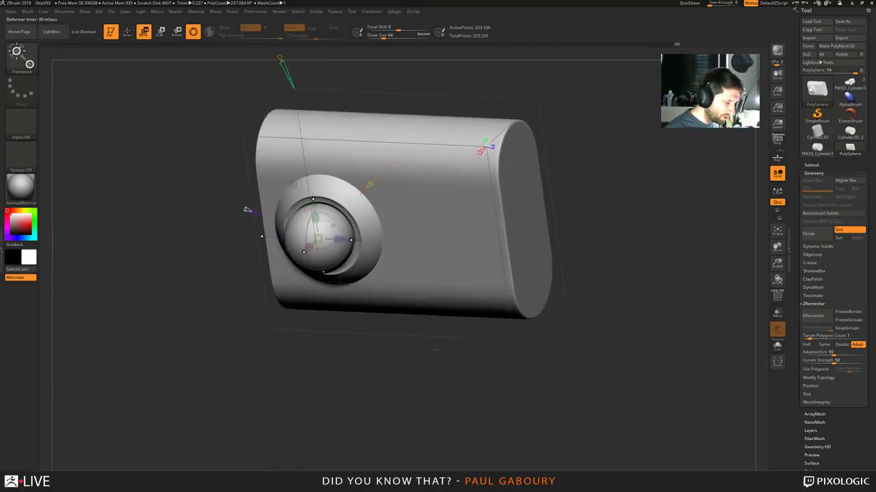
pyautogui.hotkey('shift', 'f')
# Switch the protruding sphere back to a carved recess and adjust the recess's modifier
pyautogui.moveTo(401, 353); pyautogui.dragTo(451, 410, button='right')
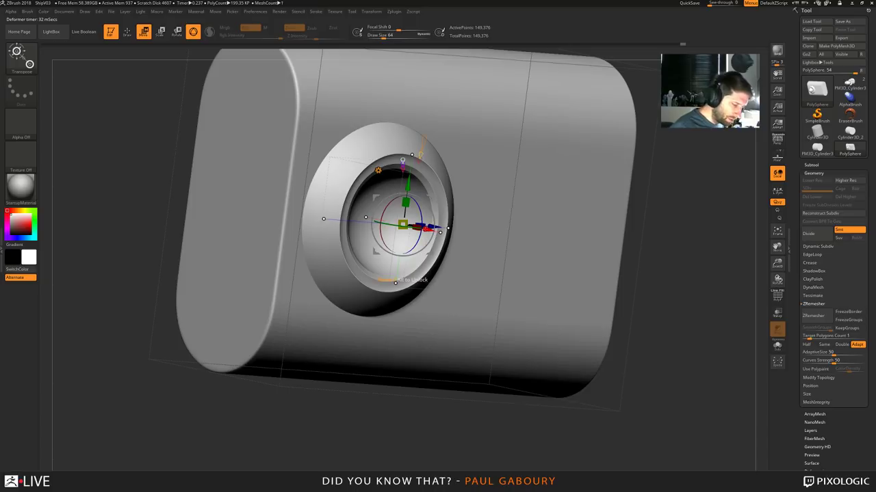
pyautogui.moveTo(402, 162); pyautogui.dragTo(388, 163)
pyautogui.keyDown('ctrl'); pyautogui.moveTo(415, 432); pyautogui.dragTo(411, 393, button='right'); pyautogui.keyUp('ctrl')
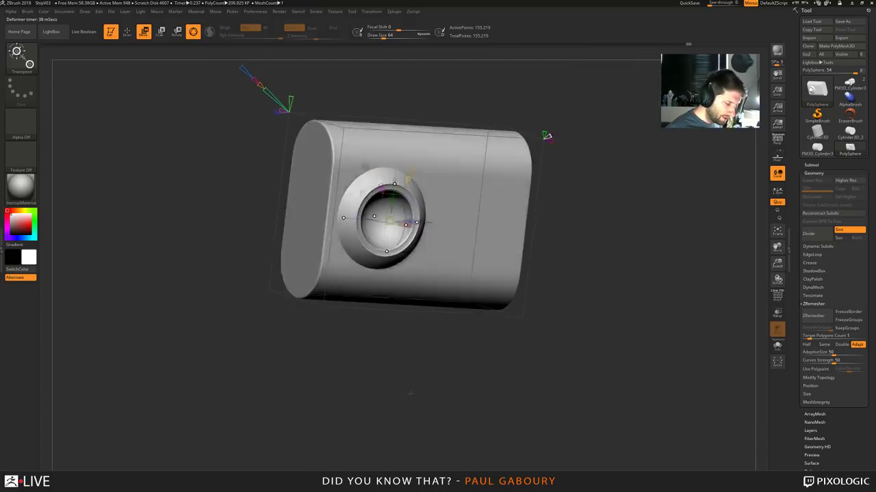
pyautogui.moveTo(411, 394); pyautogui.dragTo(387, 363)
pyautogui.click(266, 186)
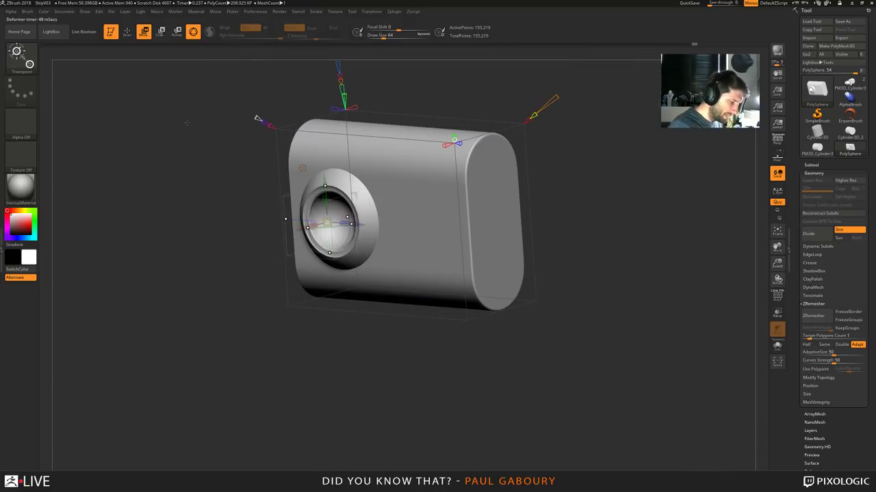
pyautogui.keyDown('ctrl'); pyautogui.moveTo(345, 330); pyautogui.dragTo(354, 380, button='right'); pyautogui.keyUp('ctrl')
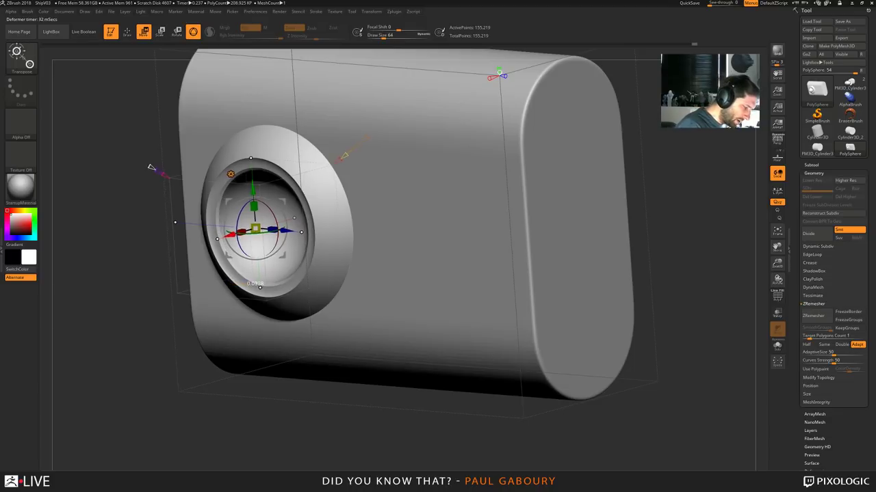
# Shift the primitive along its depth axis and resize it within the ring's recess
pyautogui.moveTo(228, 236); pyautogui.dragTo(271, 224)
pyautogui.keyDown('ctrl'); pyautogui.moveTo(374, 393); pyautogui.dragTo(370, 364, button='right'); pyautogui.keyUp('ctrl')
pyautogui.moveTo(370, 364); pyautogui.dragTo(398, 303, button='right')
pyautogui.moveTo(375, 353); pyautogui.dragTo(435, 382, button='right')
pyautogui.moveTo(359, 280); pyautogui.dragTo(358, 294)
pyautogui.keyDown('ctrl'); pyautogui.moveTo(565, 381); pyautogui.dragTo(524, 334, button='right'); pyautogui.keyUp('ctrl')
pyautogui.moveTo(524, 335); pyautogui.dragTo(525, 383, button='right')
pyautogui.moveTo(525, 383); pyautogui.dragTo(509, 394, button='right')
# Fine-tune the small sphere nested at the centre of the recess and inspect its polygroups
pyautogui.moveTo(361, 228); pyautogui.dragTo(359, 229)
pyautogui.moveTo(365, 272); pyautogui.dragTo(365, 267)
pyautogui.moveTo(532, 380); pyautogui.dragTo(589, 357, button='right')
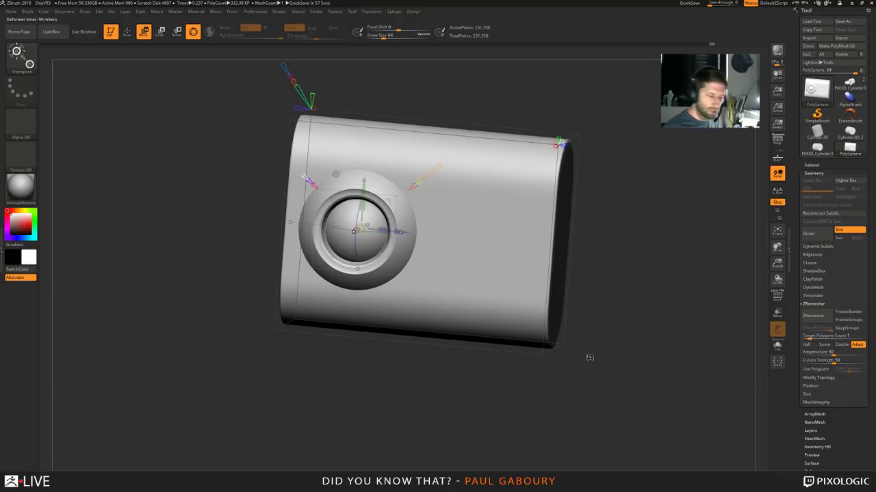
pyautogui.hotkey('shift', 'f')
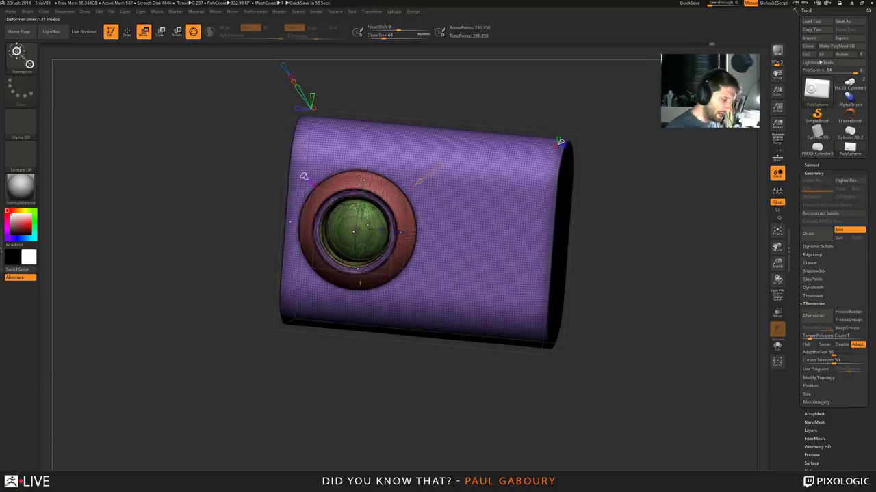
pyautogui.hotkey('shift', 'f')
pyautogui.keyDown('ctrl'); pyautogui.moveTo(569, 404); pyautogui.dragTo(560, 377, button='right'); pyautogui.keyUp('ctrl')
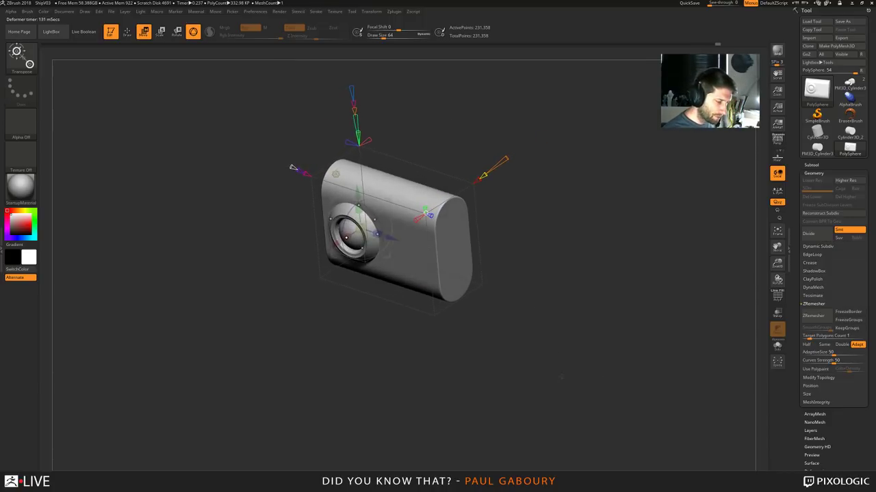
# Fully reset the Project Primitive deformer and place a new sphere primitive beside the ring, with polygroups displayed
pyautogui.click(335, 174)
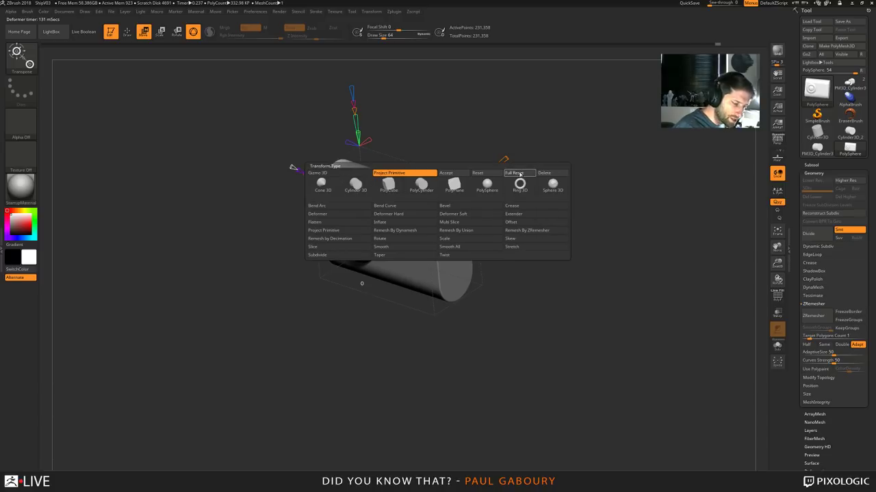
pyautogui.click(518, 174)
pyautogui.keyDown('shift'); pyautogui.moveTo(540, 363); pyautogui.dragTo(588, 390, button='right'); pyautogui.keyUp('shift')
pyautogui.hotkey('shift', 'f')
pyautogui.moveTo(336, 117); pyautogui.dragTo(336, 111)
pyautogui.moveTo(390, 236); pyautogui.dragTo(426, 261, button='right')
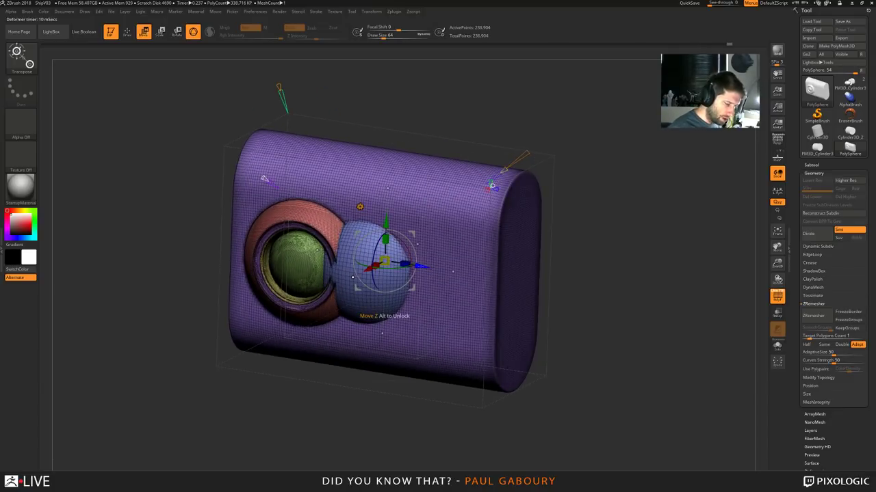
# Move the sphere primitive to the lower corner of the body's flat end and adjust its placement
pyautogui.moveTo(417, 266); pyautogui.dragTo(558, 314)
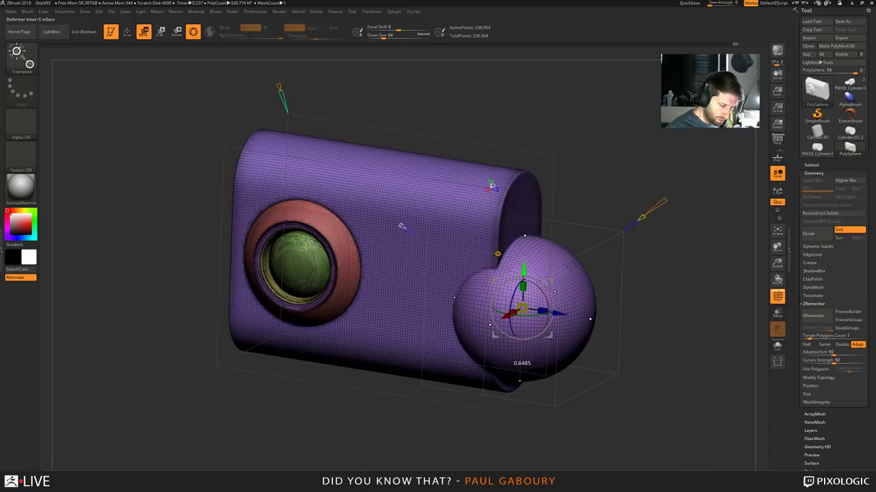
pyautogui.moveTo(523, 271); pyautogui.dragTo(521, 338)
pyautogui.keyDown('shift'); pyautogui.moveTo(602, 383); pyautogui.dragTo(601, 305, button='right'); pyautogui.keyUp('shift')
pyautogui.moveTo(483, 275); pyautogui.dragTo(483, 268)
pyautogui.moveTo(660, 363); pyautogui.dragTo(605, 383, button='right')
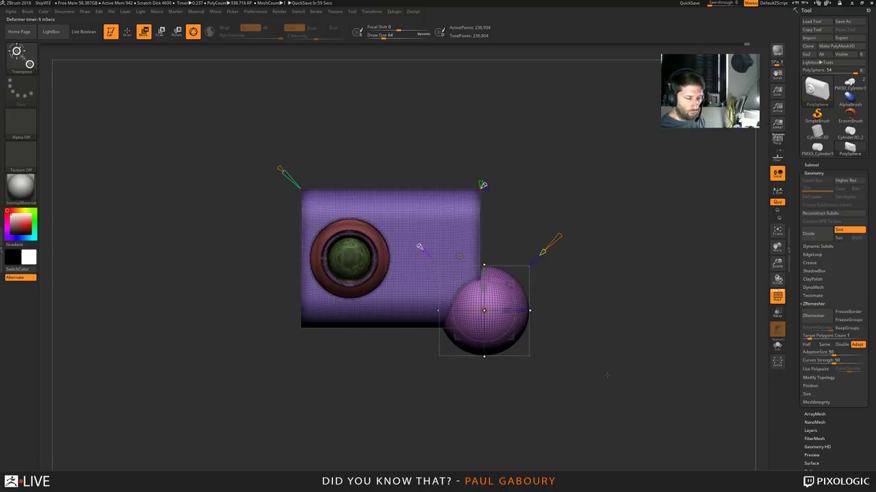
# Try switching the sphere primitive to carve a spherical recess into the lower corner of the body
pyautogui.moveTo(420, 247); pyautogui.dragTo(423, 251)
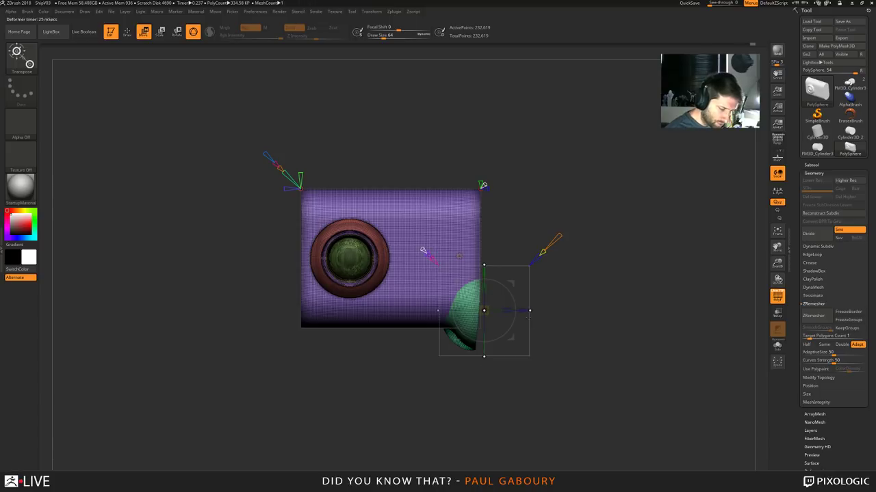
pyautogui.moveTo(525, 311)
pyautogui.mouseDown()
pyautogui.moveTo(543, 310)
pyautogui.moveTo(524, 310)
pyautogui.mouseUp()
pyautogui.moveTo(600, 350); pyautogui.dragTo(549, 349)
pyautogui.moveTo(448, 270)
pyautogui.mouseDown()
pyautogui.moveTo(448, 247)
pyautogui.moveTo(449, 267)
pyautogui.mouseUp()
pyautogui.moveTo(520, 371)
pyautogui.mouseDown()
pyautogui.moveTo(543, 372)
pyautogui.moveTo(534, 373)
pyautogui.mouseUp()
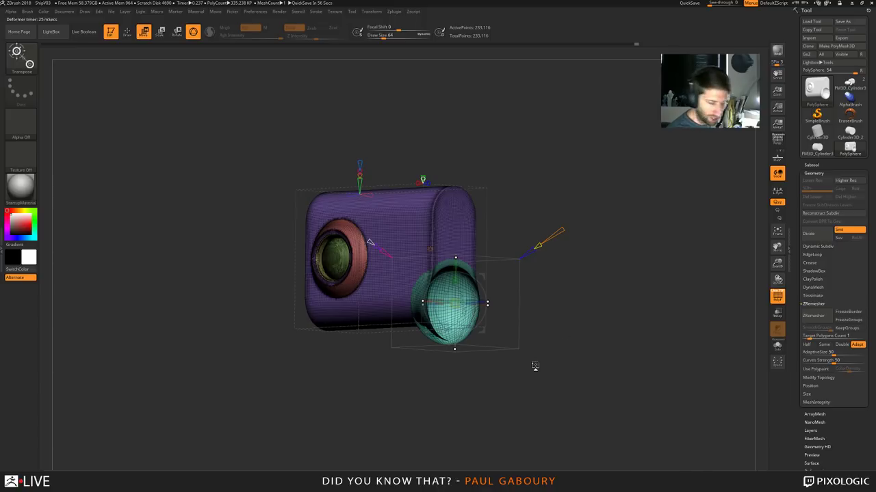
# Restore the protruding sphere at the body's corner and accept the Project Primitive deformer
pyautogui.moveTo(535, 366); pyautogui.dragTo(552, 367)
pyautogui.moveTo(466, 346); pyautogui.dragTo(466, 353)
pyautogui.moveTo(543, 385)
pyautogui.mouseDown()
pyautogui.moveTo(577, 371)
pyautogui.moveTo(547, 346)
pyautogui.moveTo(534, 389)
pyautogui.mouseUp()
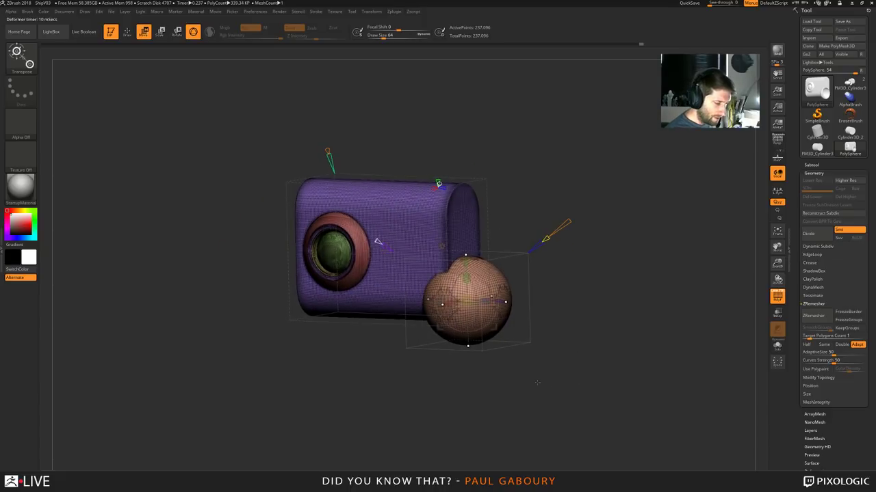
pyautogui.click(442, 247)
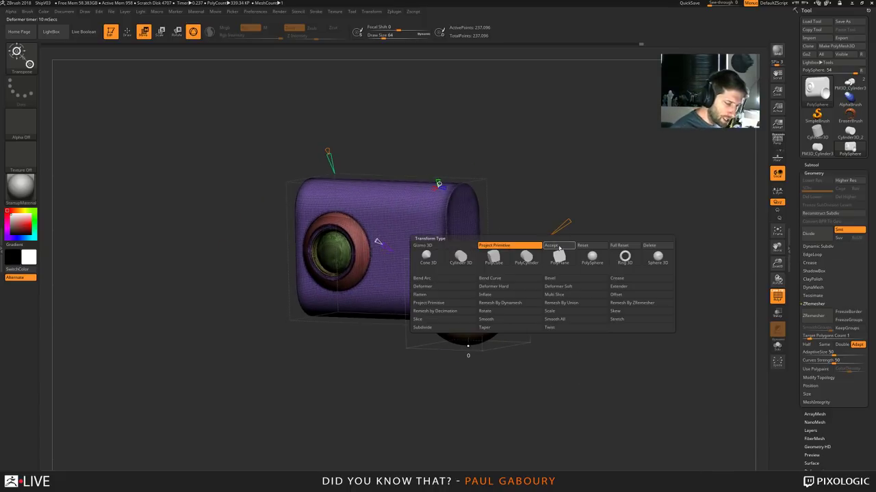
pyautogui.click(551, 245)
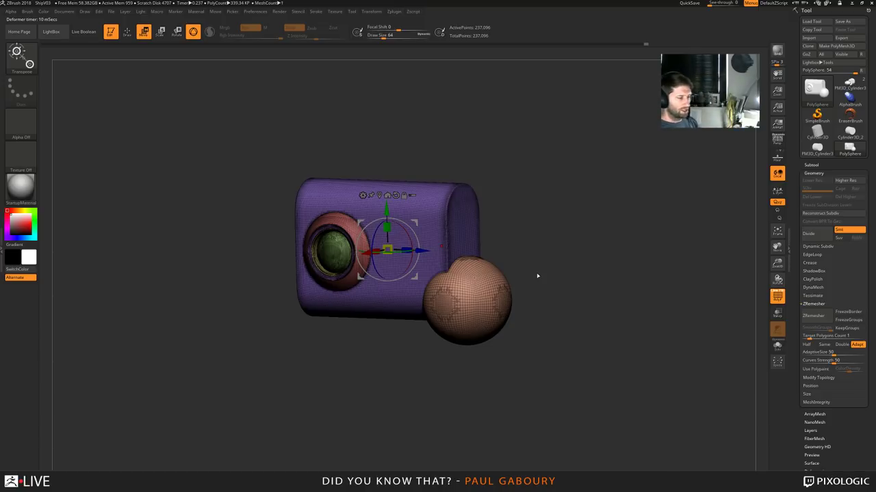
# Isolate the corner sphere's polygroup and mark it as a subtractive shape with Group As Dynamesh Sub
pyautogui.moveTo(465, 395)
pyautogui.mouseDown()
pyautogui.moveTo(369, 400)
pyautogui.moveTo(472, 393)
pyautogui.moveTo(465, 390)
pyautogui.mouseUp()
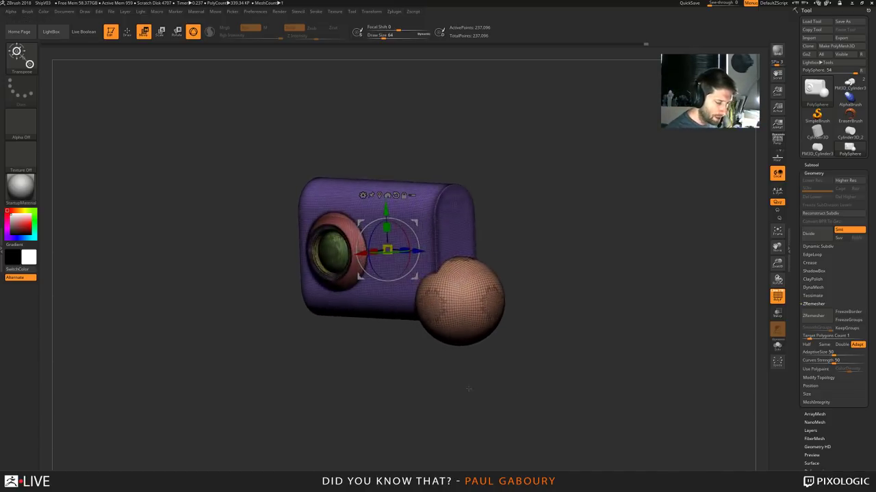
pyautogui.press('q')
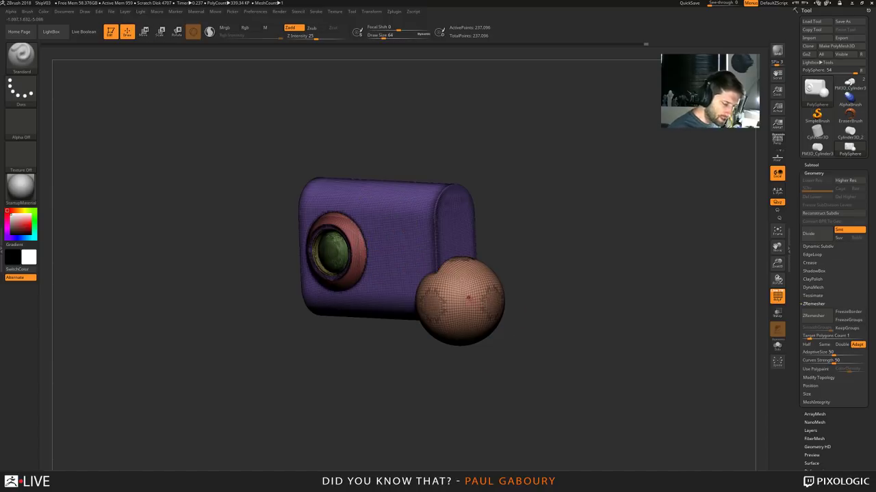
pyautogui.keyDown('ctrl'); pyautogui.keyDown('shift'); pyautogui.click(464, 296); pyautogui.keyUp('shift'); pyautogui.keyUp('ctrl')
pyautogui.moveTo(481, 355)
pyautogui.mouseDown()
pyautogui.moveTo(484, 383)
pyautogui.moveTo(489, 376)
pyautogui.mouseUp()
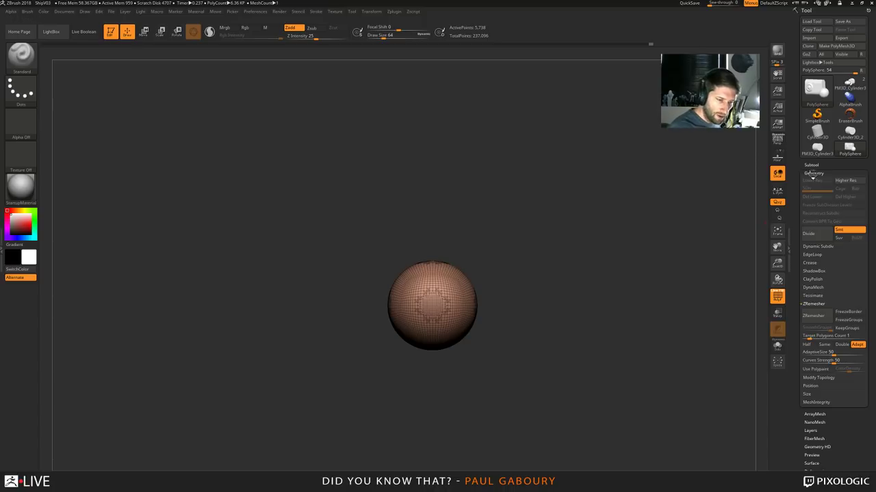
pyautogui.click(813, 173)
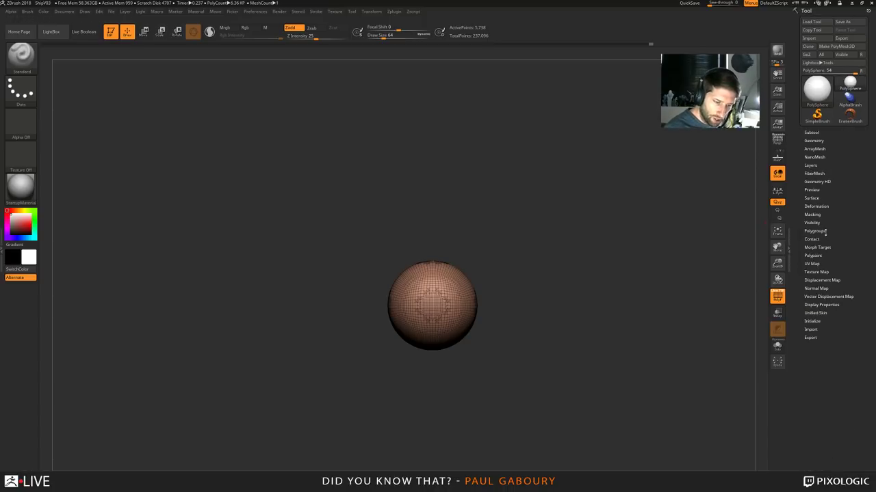
pyautogui.click(815, 231)
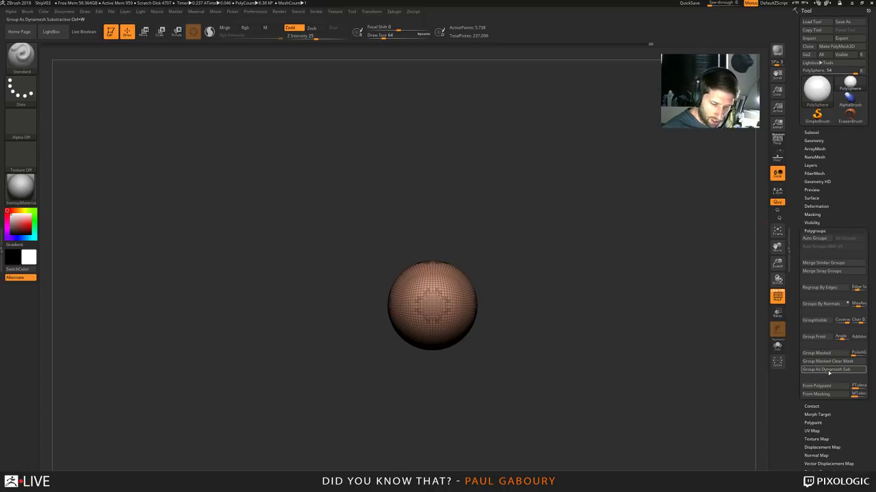
pyautogui.click(829, 371)
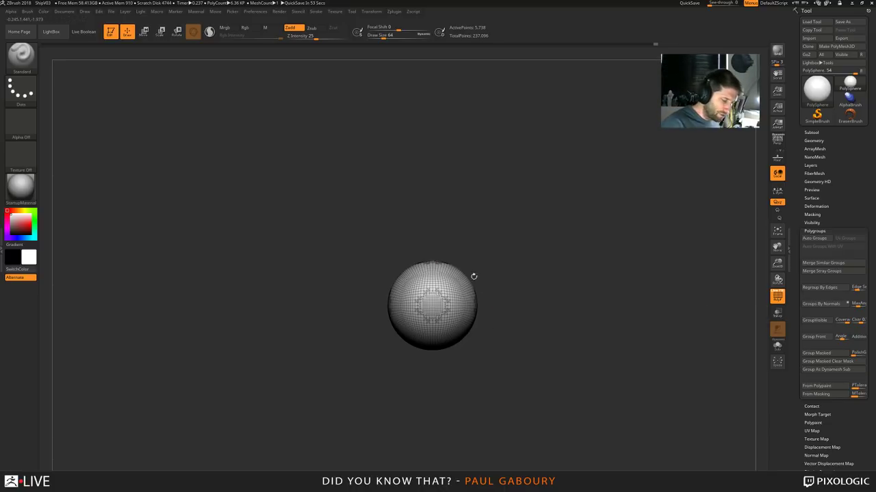
# Show the whole model again and frame the body together with the subtractive sphere
pyautogui.moveTo(563, 367); pyautogui.dragTo(540, 373)
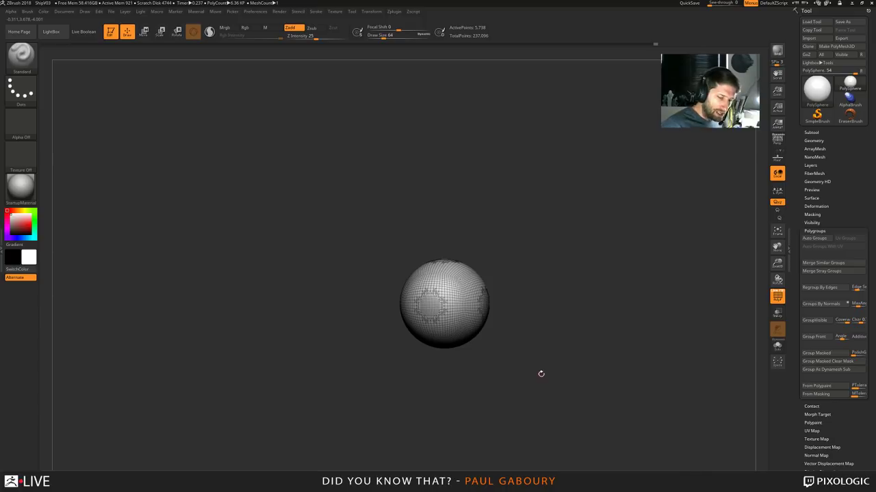
pyautogui.keyDown('ctrl'); pyautogui.keyDown('shift'); pyautogui.click(556, 371); pyautogui.keyUp('shift'); pyautogui.keyUp('ctrl')
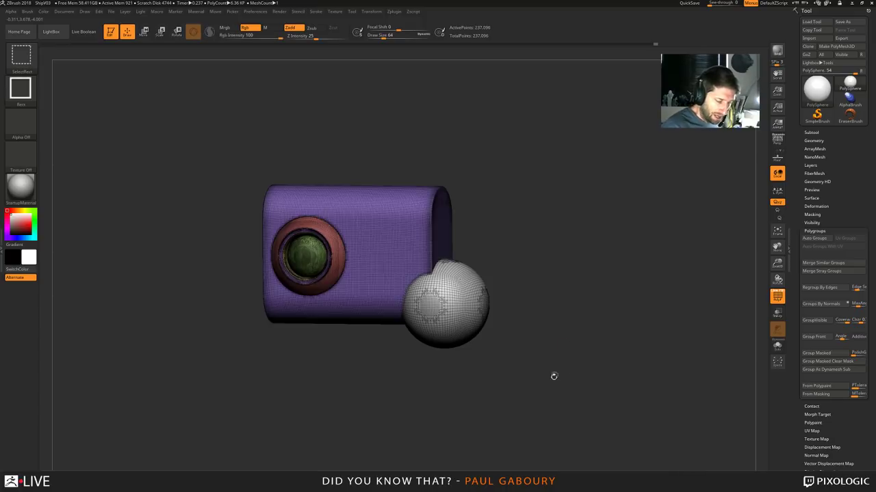
pyautogui.moveTo(545, 395)
pyautogui.mouseDown()
pyautogui.moveTo(577, 383)
pyautogui.moveTo(553, 391)
pyautogui.moveTo(540, 380)
pyautogui.moveTo(547, 389)
pyautogui.mouseUp()
pyautogui.keyDown('ctrl'); pyautogui.moveTo(547, 388); pyautogui.dragTo(556, 384, button='right'); pyautogui.keyUp('ctrl')
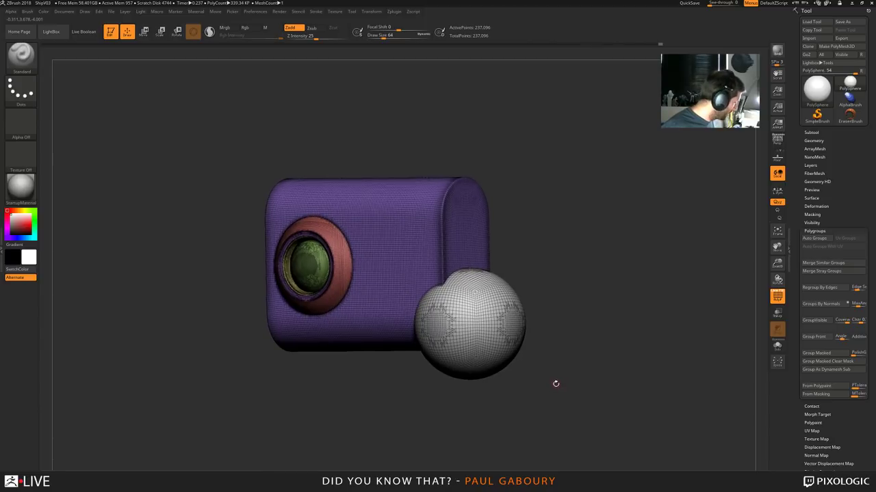
# Apply the Remesh By Union deformer to subtract the sphere from the body's corner
pyautogui.press('w')
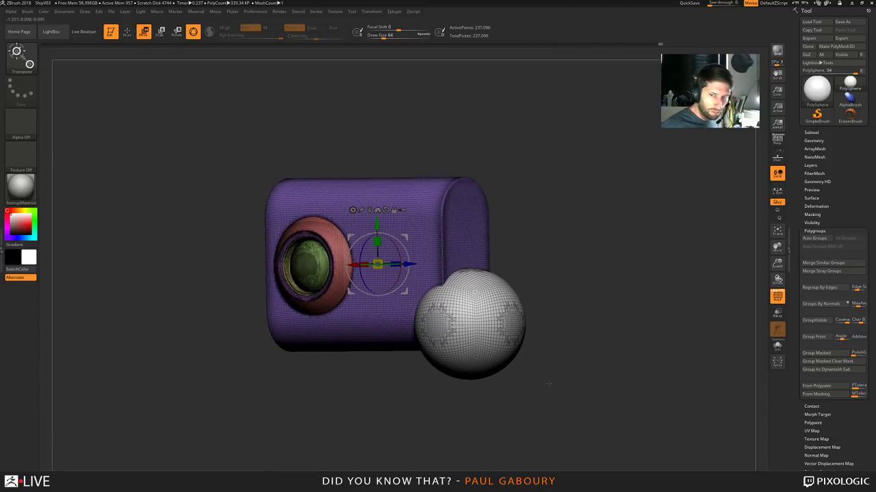
pyautogui.click(353, 210)
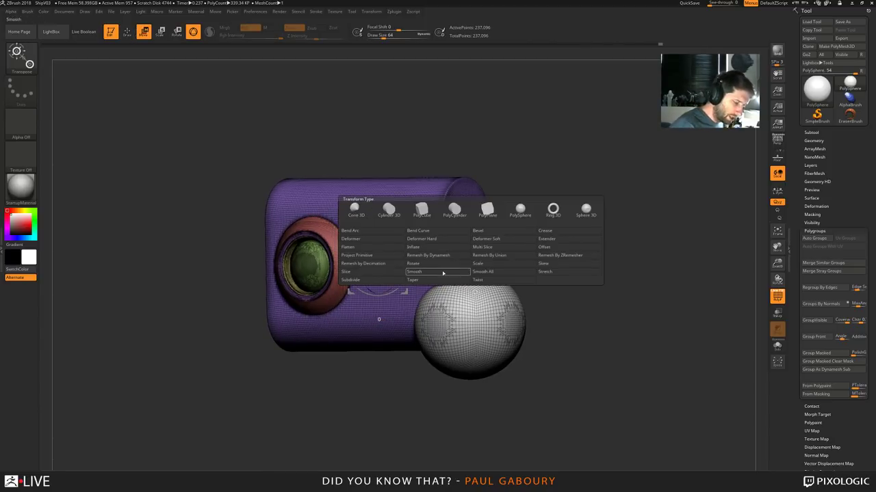
pyautogui.click(500, 256)
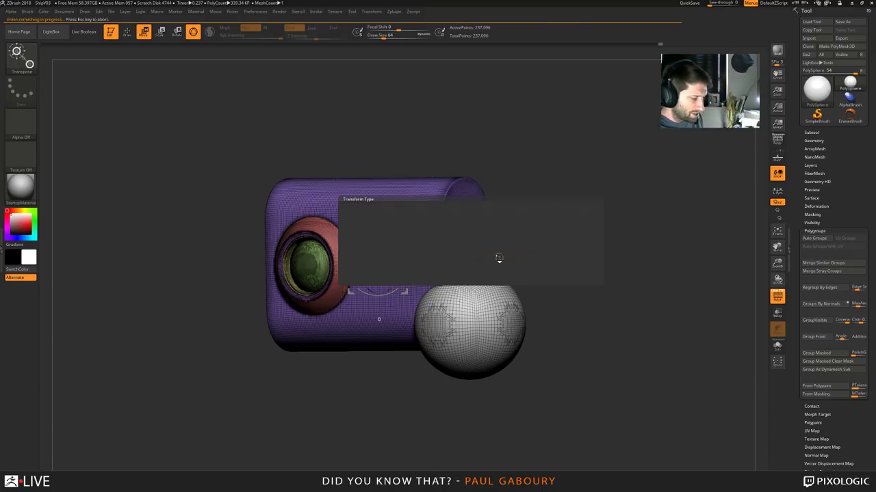
pyautogui.moveTo(500, 259)
pyautogui.mouseDown()
pyautogui.moveTo(640, 374)
pyautogui.moveTo(599, 376)
pyautogui.mouseUp()
pyautogui.moveTo(600, 377)
pyautogui.keyDown('ctrl'); pyautogui.mouseDown(button='right')
pyautogui.moveTo(595, 355)
pyautogui.moveTo(613, 376)
pyautogui.moveTo(591, 365)
pyautogui.mouseUp(button='right'); pyautogui.keyUp('ctrl')
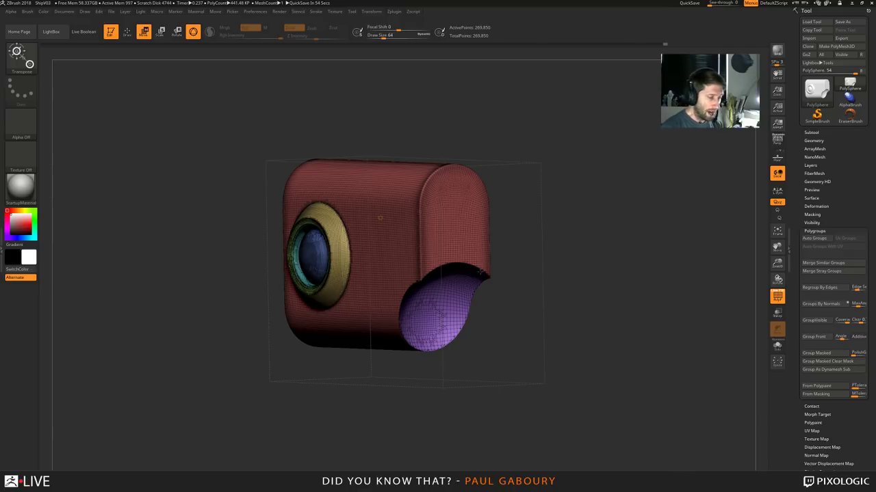
pyautogui.click(380, 218)
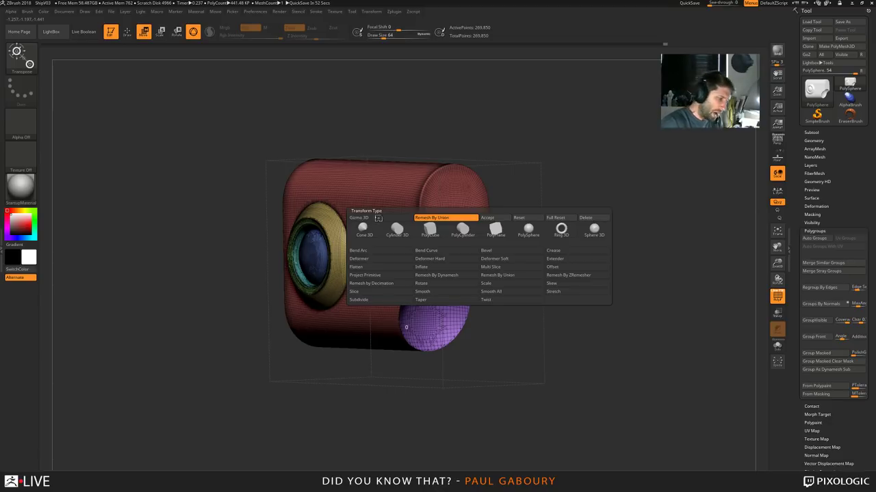
pyautogui.click(825, 369)
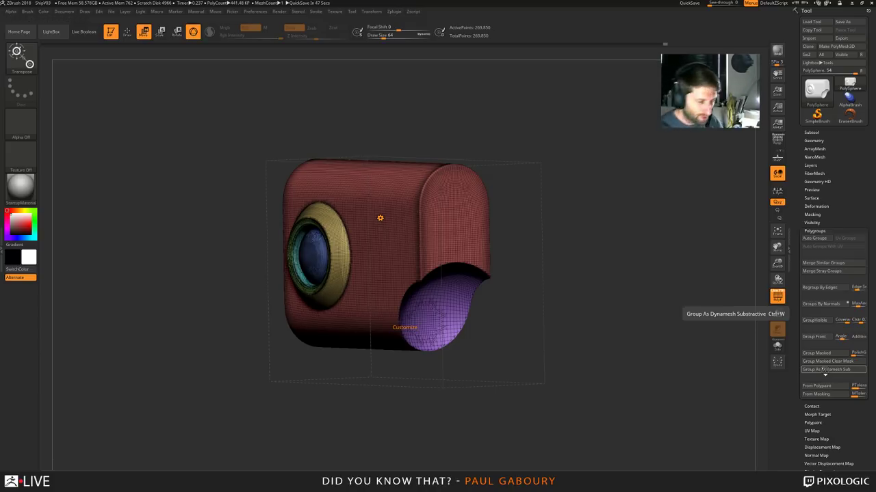
pyautogui.moveTo(580, 347)
pyautogui.mouseDown()
pyautogui.moveTo(619, 344)
pyautogui.moveTo(592, 348)
pyautogui.mouseUp()
# Sculpt a vertical test stroke on the body beside the ring with the ClayTubesConstant brush at draw size 280
pyautogui.press('b')
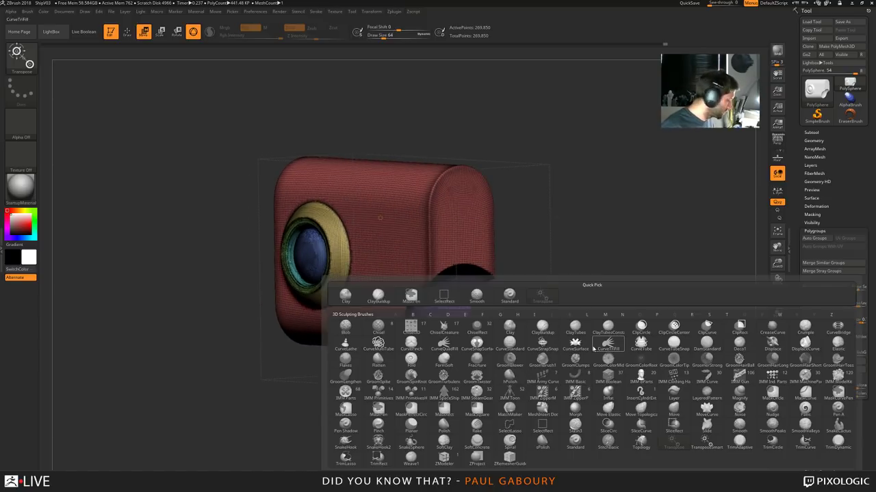
pyautogui.press('c')
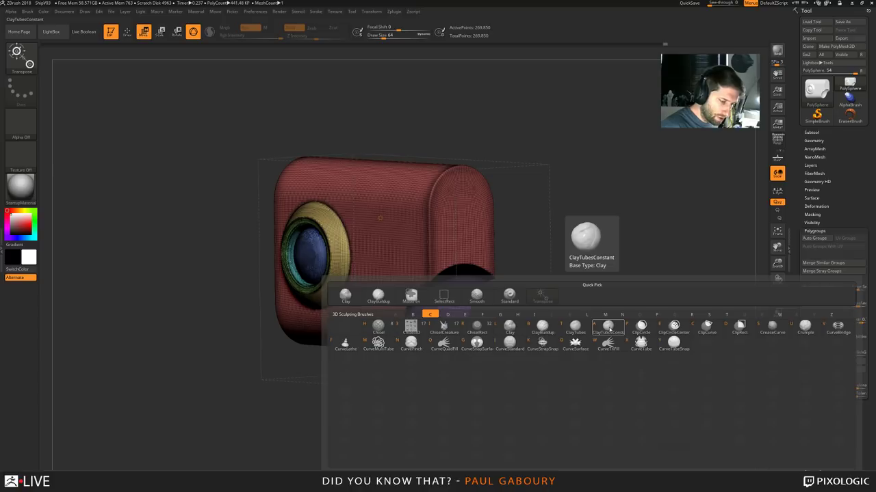
pyautogui.click(609, 330)
pyautogui.moveTo(550, 278)
pyautogui.keyDown('alt'); pyautogui.mouseDown()
pyautogui.moveTo(554, 315)
pyautogui.moveTo(571, 317)
pyautogui.mouseUp(); pyautogui.keyUp('alt')
pyautogui.press('s')
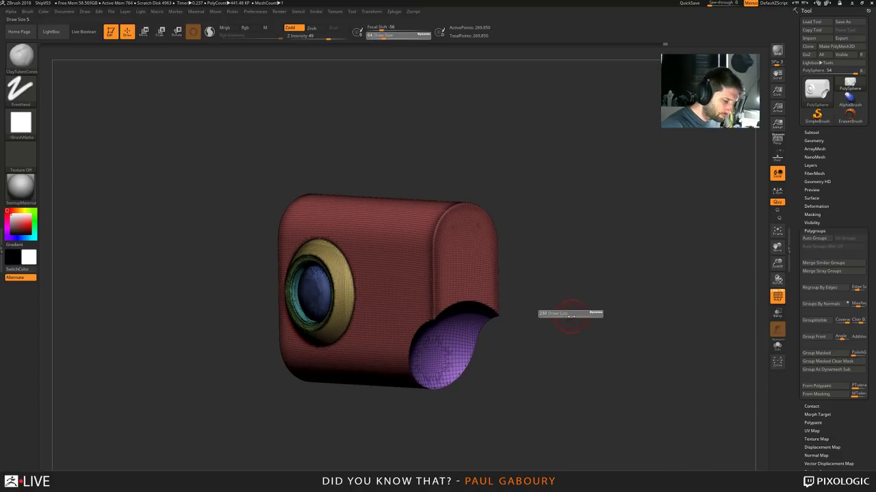
pyautogui.moveTo(389, 227); pyautogui.dragTo(384, 349)
pyautogui.moveTo(398, 349); pyautogui.dragTo(429, 349, button='right')
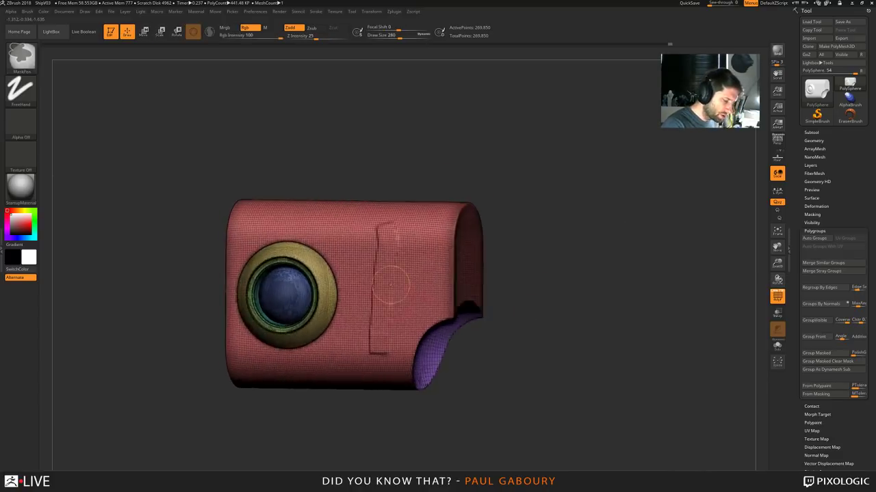
pyautogui.keyDown('ctrl'); pyautogui.moveTo(391, 285); pyautogui.dragTo(430, 313, button='right'); pyautogui.keyUp('ctrl')
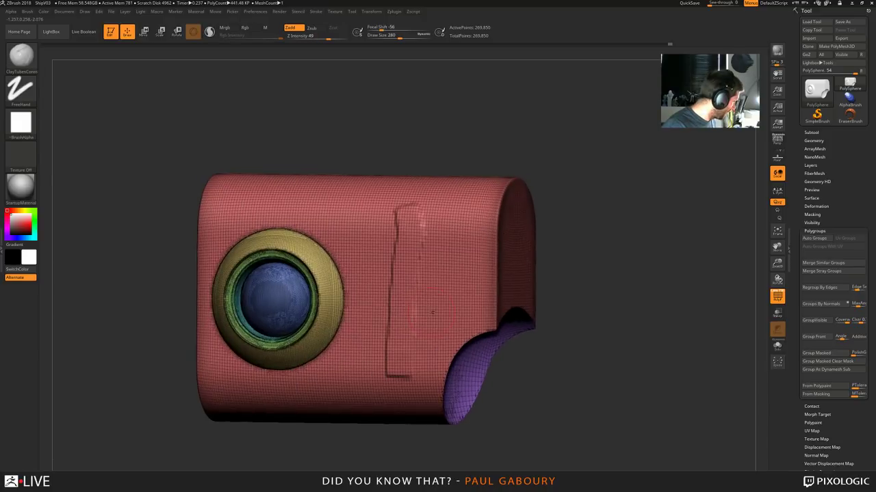
# Sculpt a parallel ClayTubes stroke for comparison, hide the polyframe display, and undo both strokes
pyautogui.press('b')
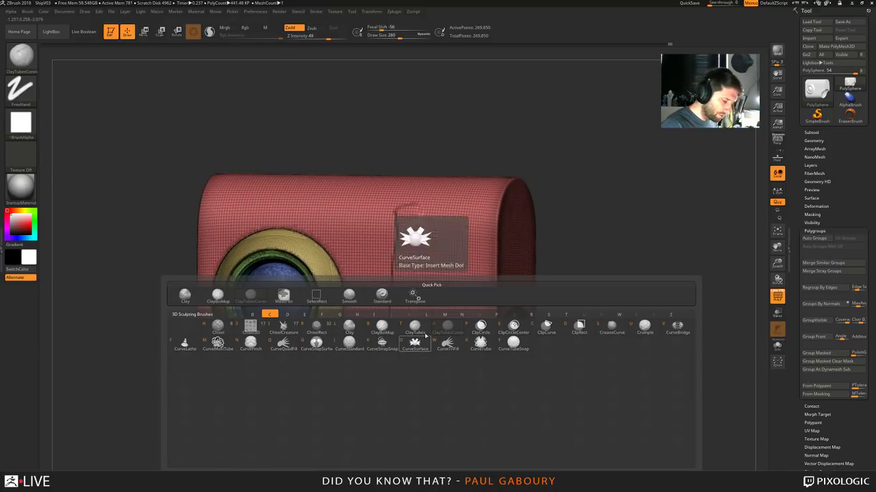
pyautogui.click(416, 342)
pyautogui.moveTo(431, 202); pyautogui.dragTo(439, 357)
pyautogui.hotkey('shift', 'f')
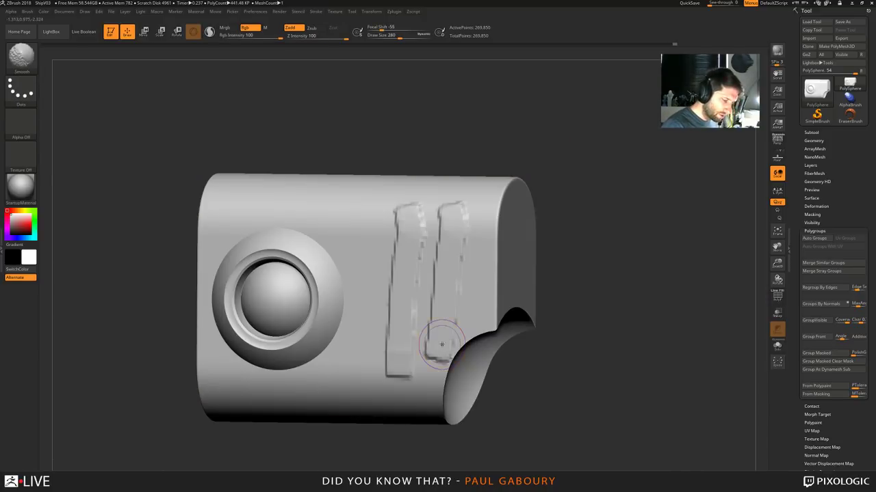
pyautogui.moveTo(442, 345); pyautogui.dragTo(420, 297, button='right')
pyautogui.moveTo(515, 379); pyautogui.dragTo(509, 387, button='right')
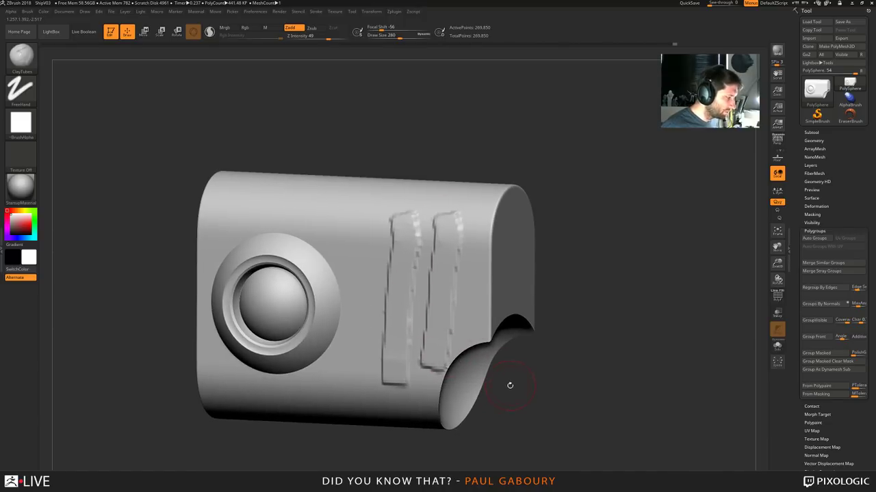
pyautogui.hotkey('ctrl', 'z')
pyautogui.hotkey('ctrl', 'z')
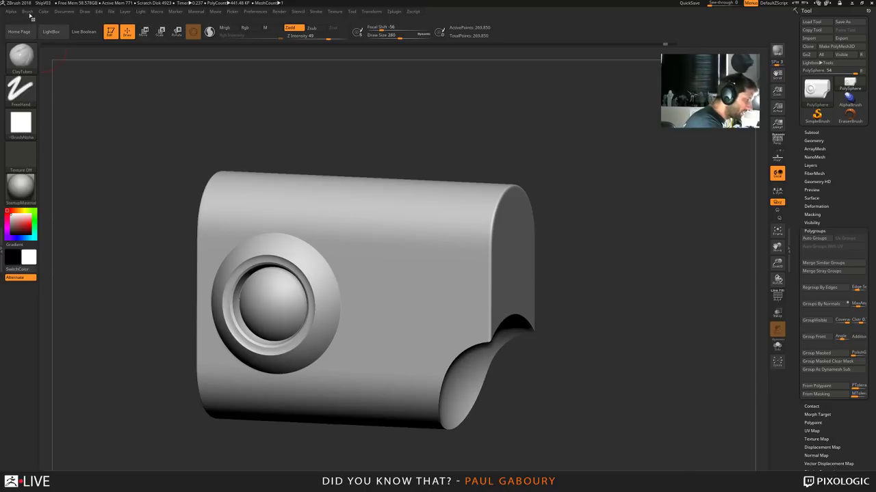
# Examine the ClayTubes brush's Samples, Modifiers, Depth and Curve settings
pyautogui.click(28, 12)
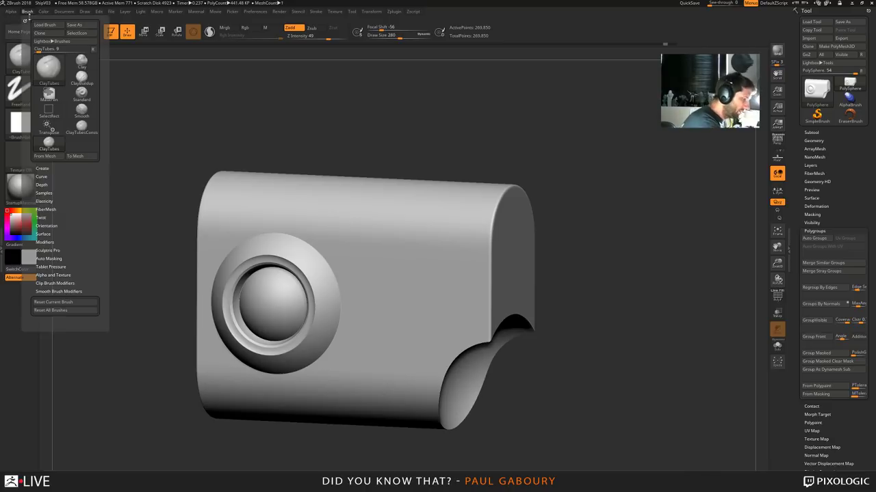
pyautogui.click(44, 193)
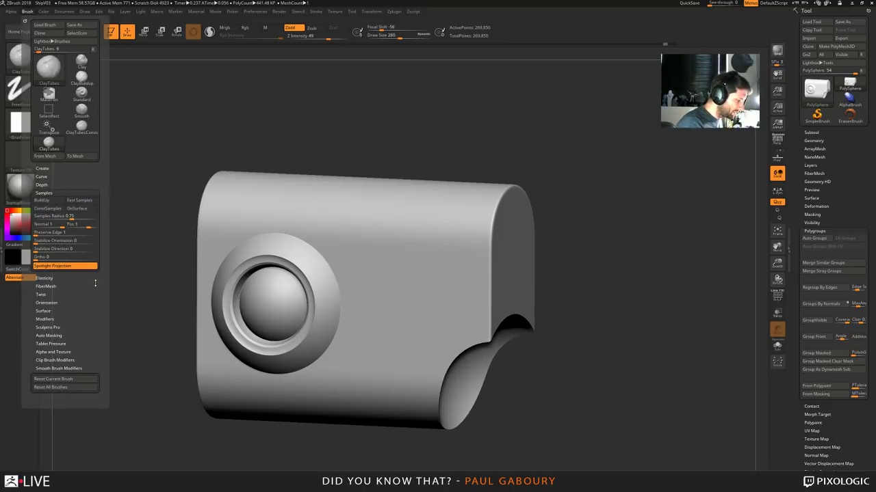
pyautogui.click(58, 319)
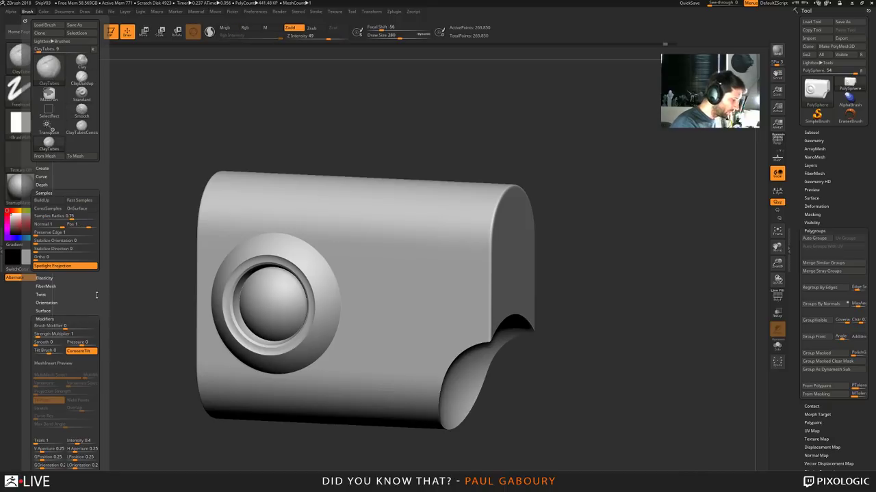
pyautogui.moveTo(96, 294); pyautogui.dragTo(96, 272)
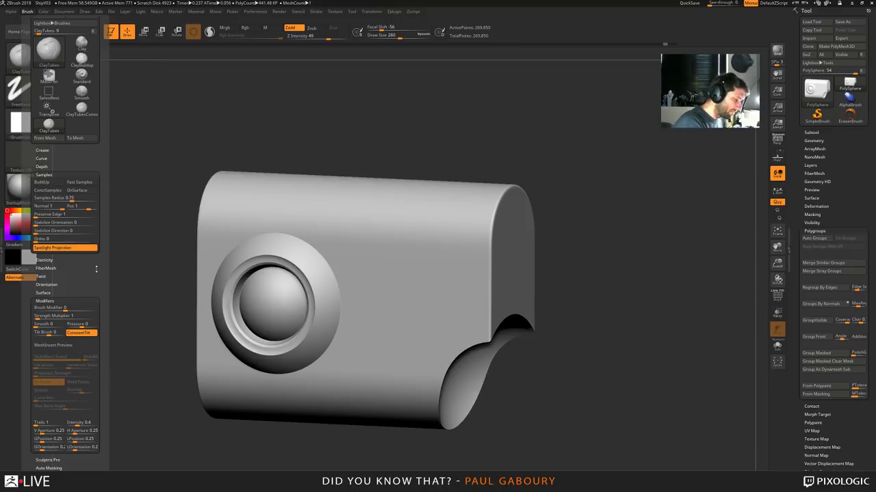
pyautogui.press('shift')
pyautogui.click(43, 156)
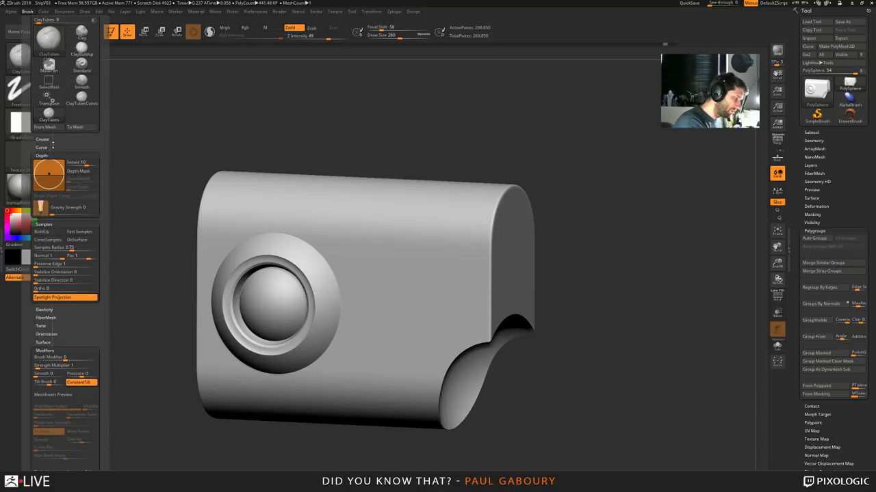
pyautogui.click(43, 148)
pyautogui.scroll(-3, 99, 301)
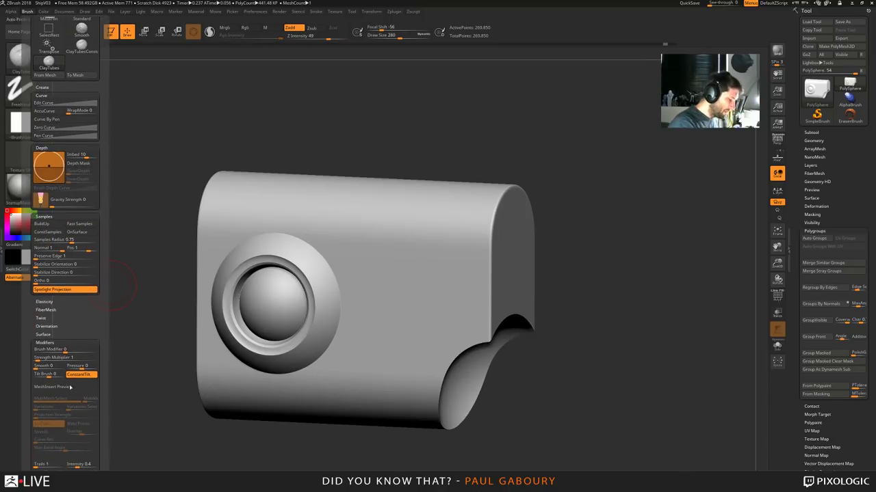
pyautogui.scroll(-1, 101, 300)
pyautogui.scroll(2, 102, 299)
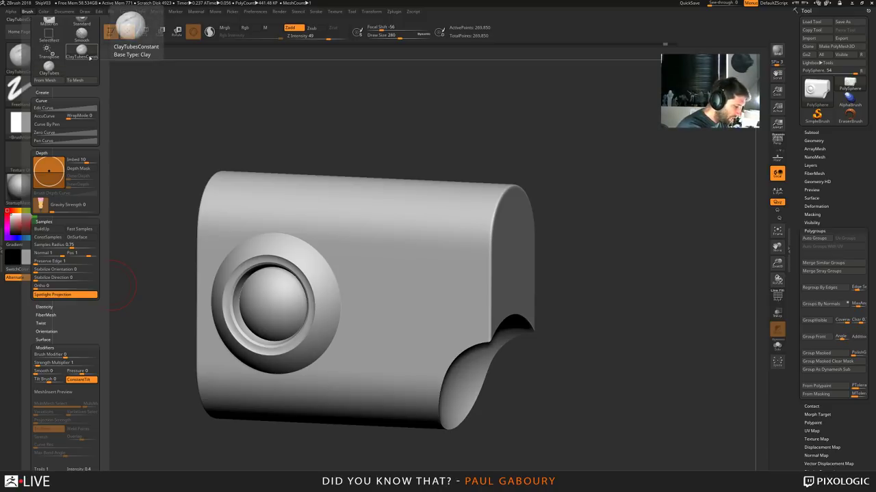
# Select the ClayTubesConstant brush and compare its Curve, Depth, Samples and Modifiers settings with those of ClayTubes
pyautogui.click(49, 67)
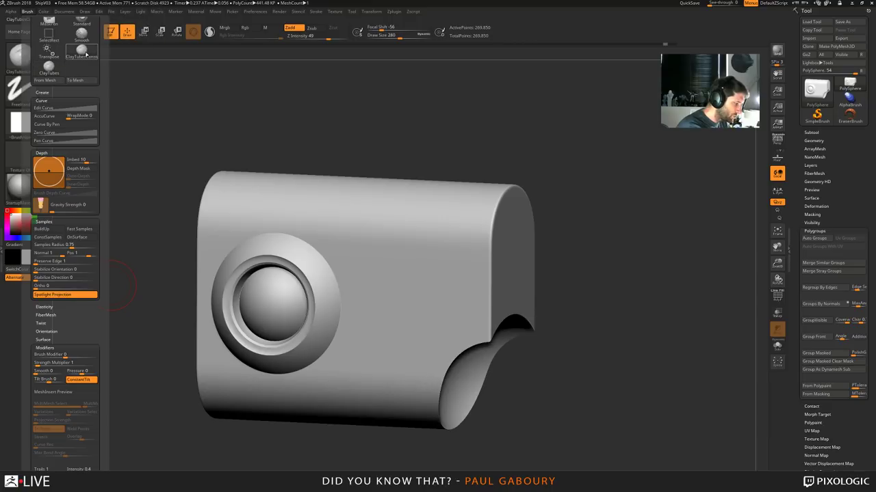
pyautogui.scroll(-2, 106, 251)
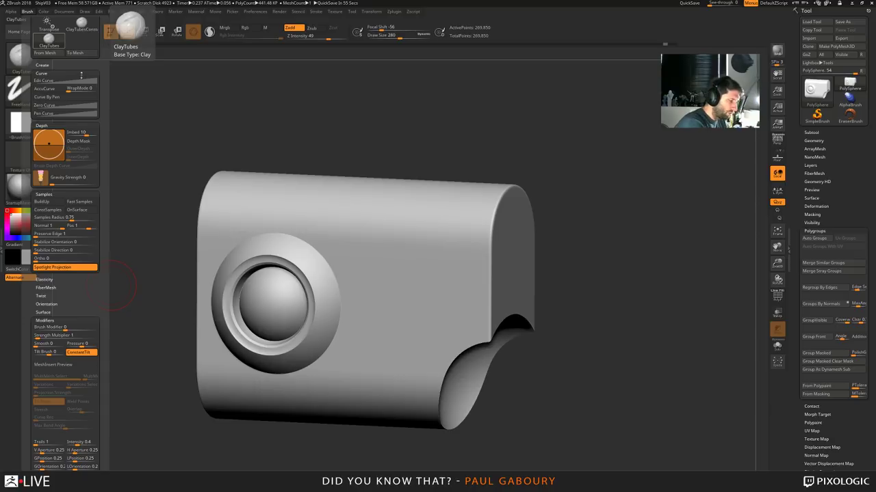
pyautogui.click(81, 24)
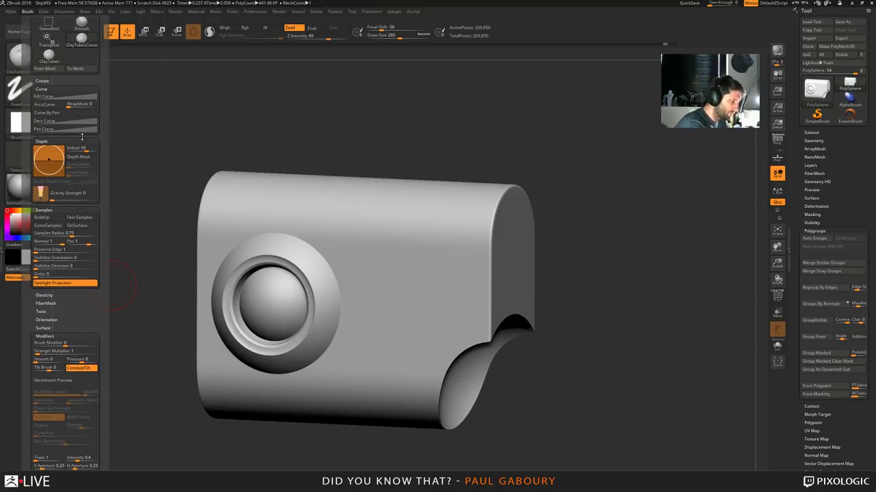
pyautogui.scroll(-3, 88, 305)
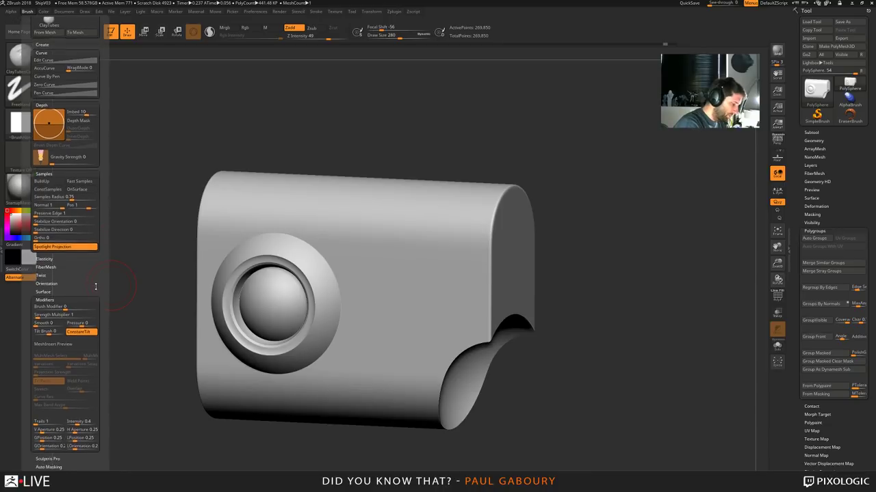
pyautogui.scroll(-1, 88, 305)
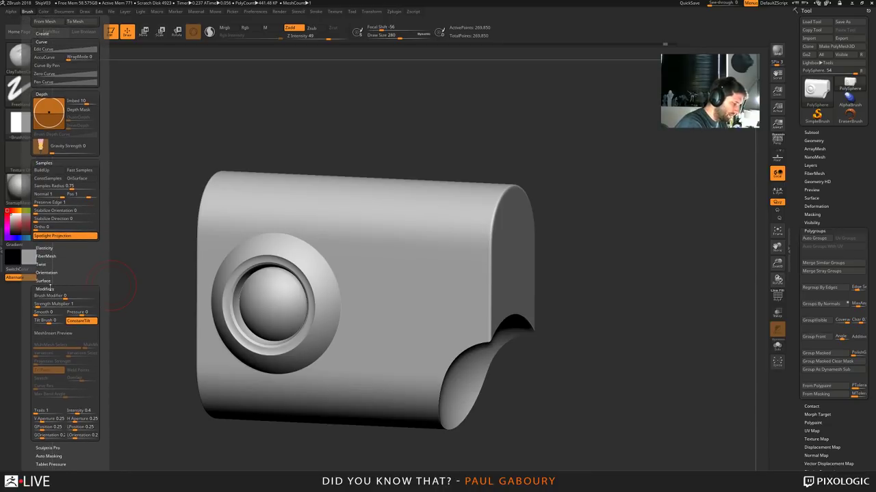
# Collapse the Modifiers, Samples, Depth and Curve sections of the brush settings
pyautogui.click(46, 289)
pyautogui.click(44, 208)
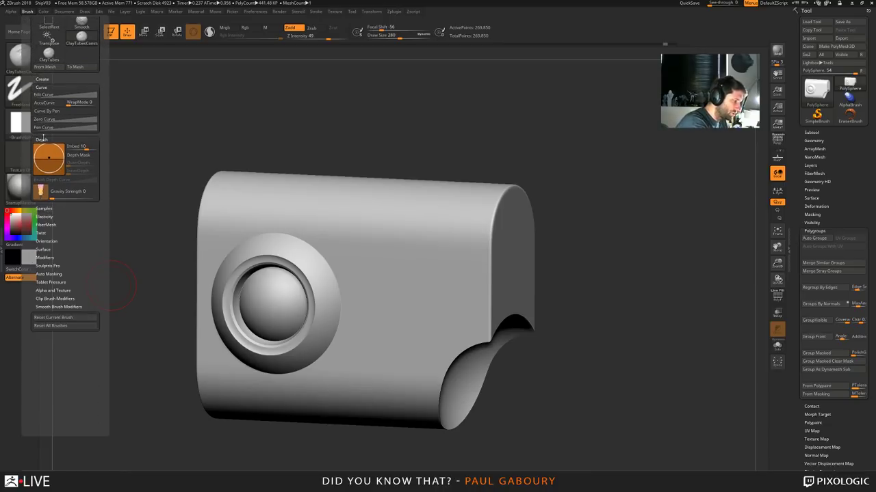
pyautogui.click(42, 140)
pyautogui.click(42, 88)
pyautogui.scroll(7, 82, 162)
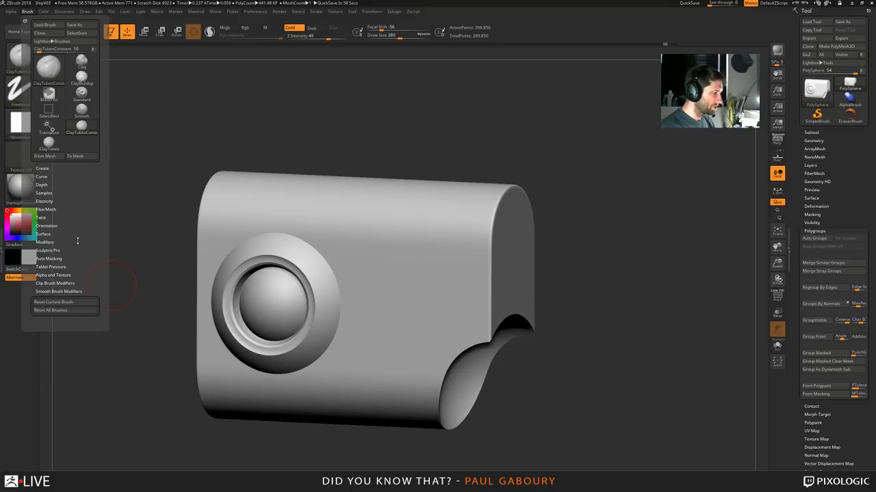
# Check the stroke's Modifiers options and the ClayTubesConstant brush's Alpha and Texture settings
pyautogui.click(315, 12)
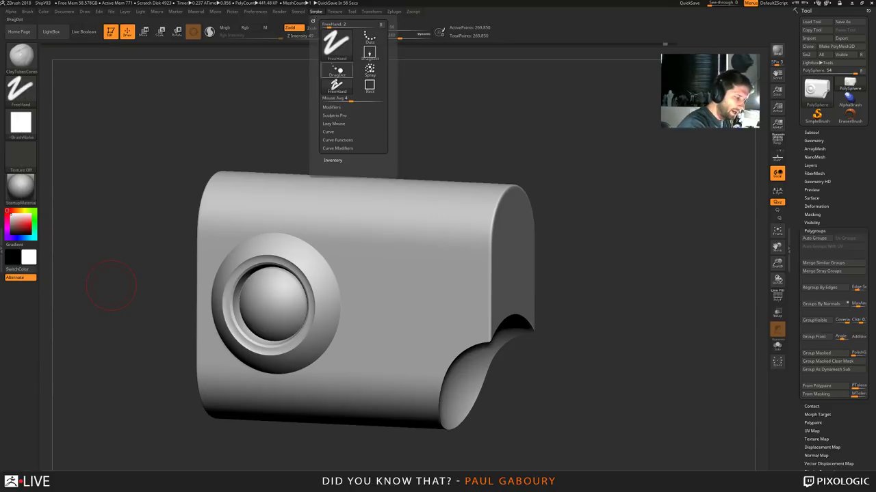
pyautogui.click(345, 108)
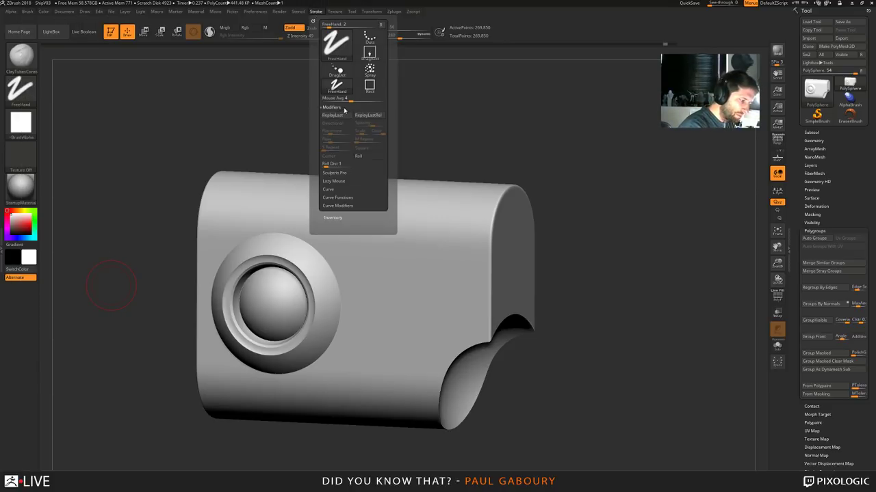
pyautogui.click(339, 108)
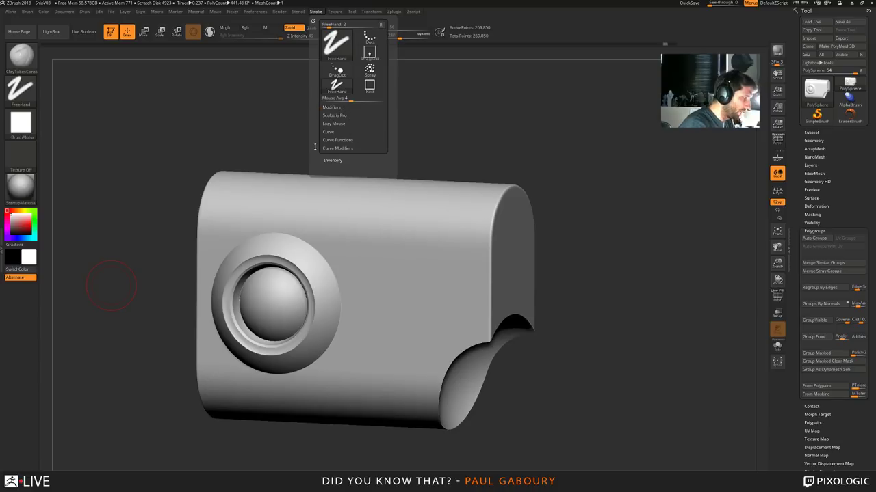
pyautogui.click(27, 12)
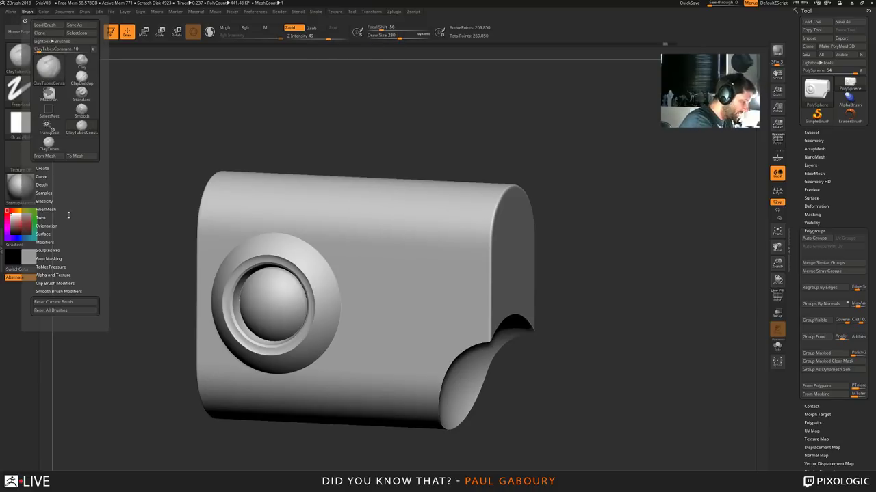
pyautogui.click(68, 275)
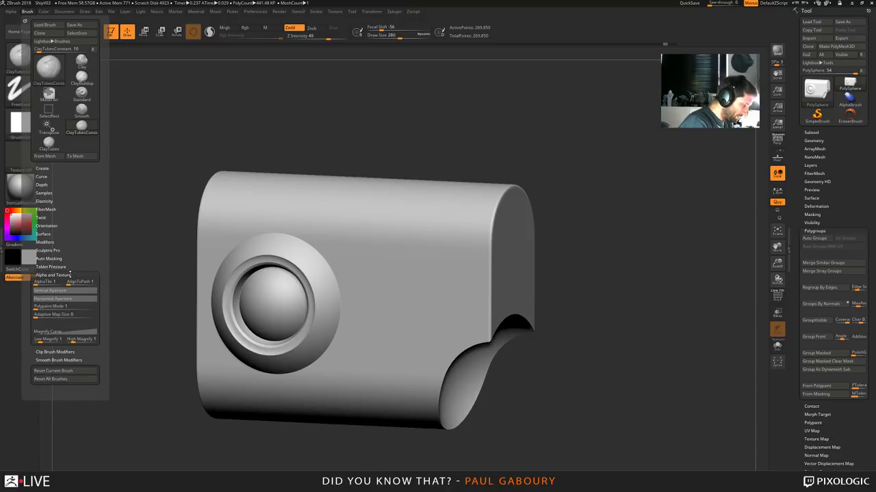
# Compare the Alpha and Texture, Auto Masking and Modifiers settings of the ClayTubes and ClayTubesConstant brushes
pyautogui.click(48, 142)
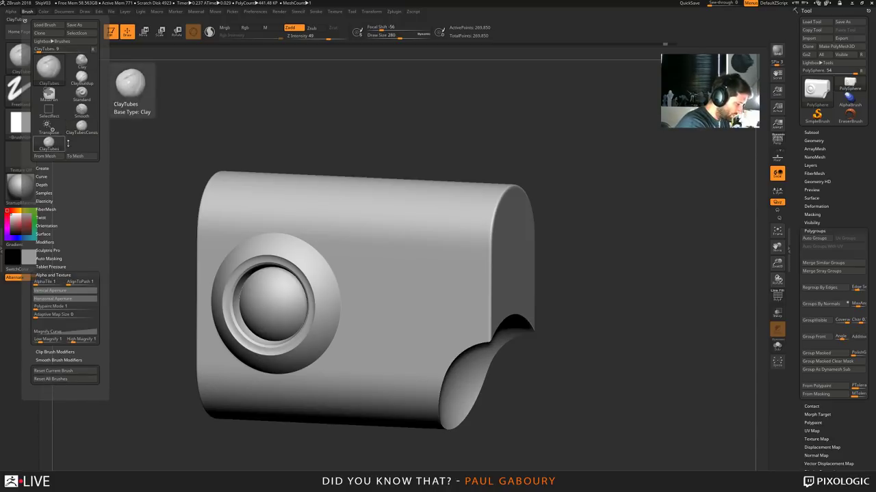
pyautogui.click(82, 126)
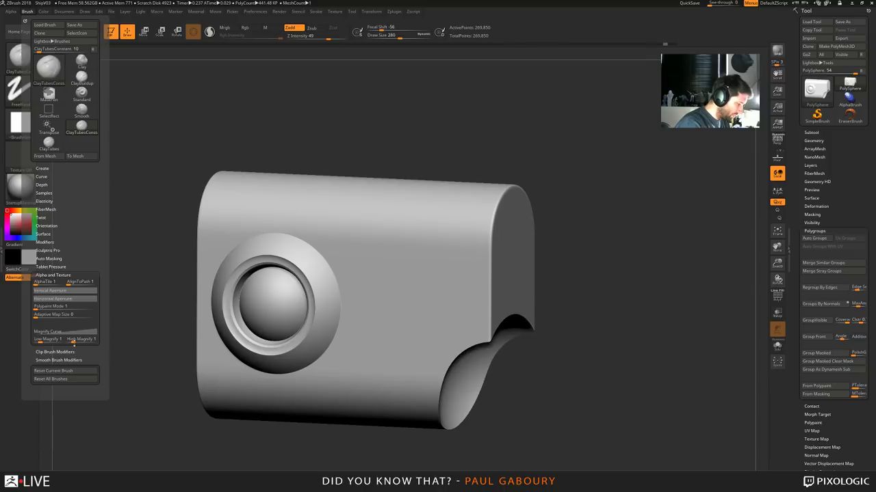
pyautogui.click(53, 275)
pyautogui.click(61, 259)
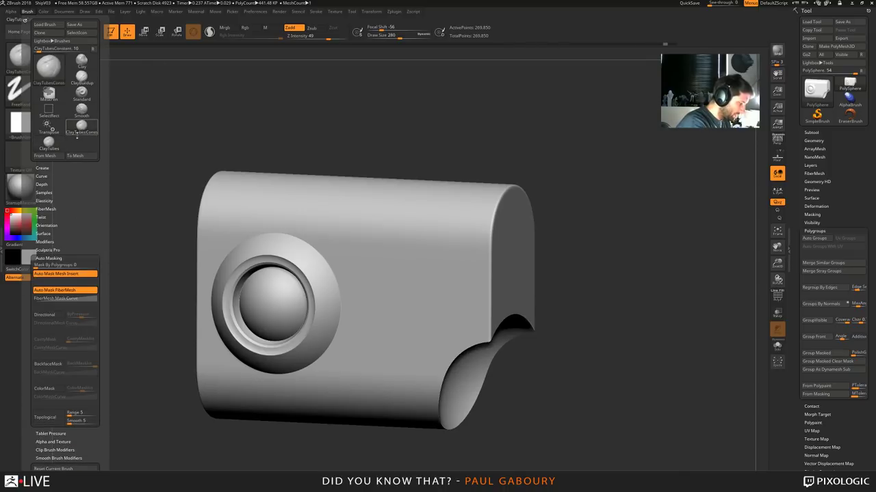
pyautogui.click(59, 257)
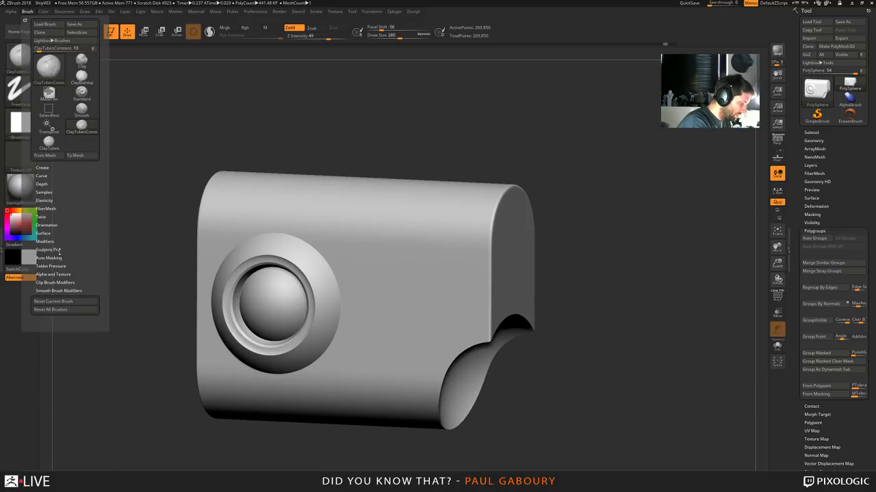
pyautogui.click(57, 241)
pyautogui.click(57, 146)
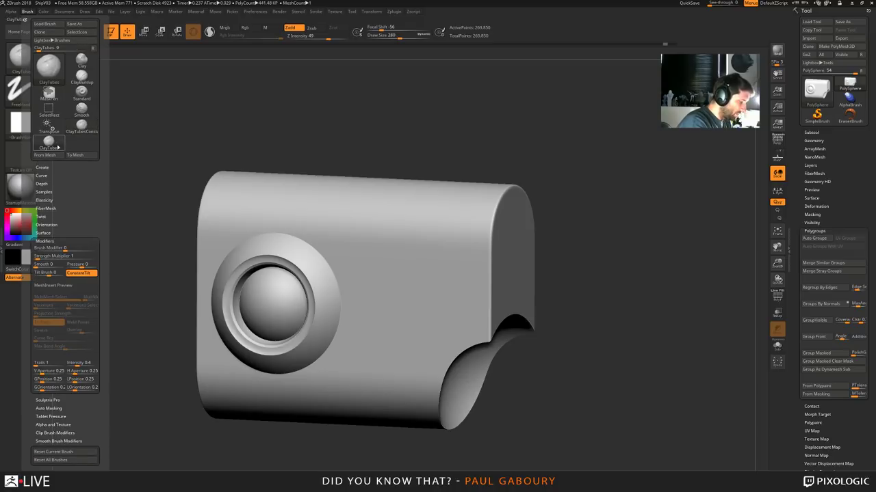
pyautogui.click(50, 241)
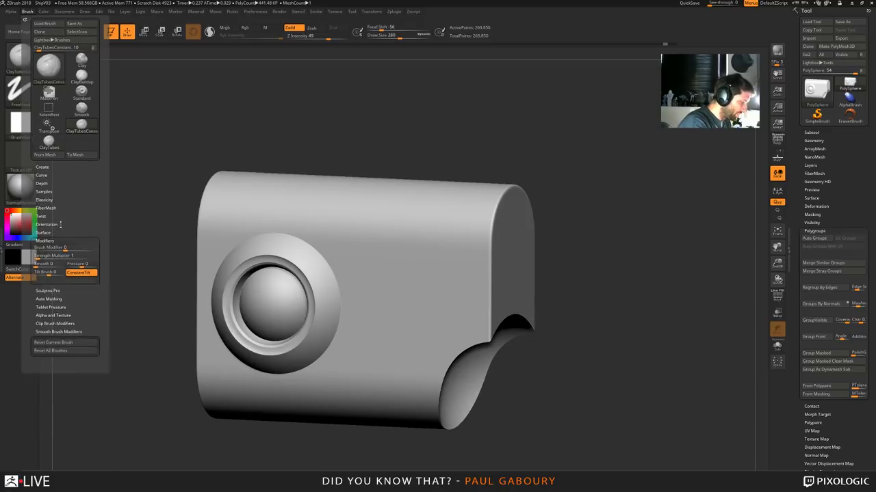
pyautogui.click(47, 166)
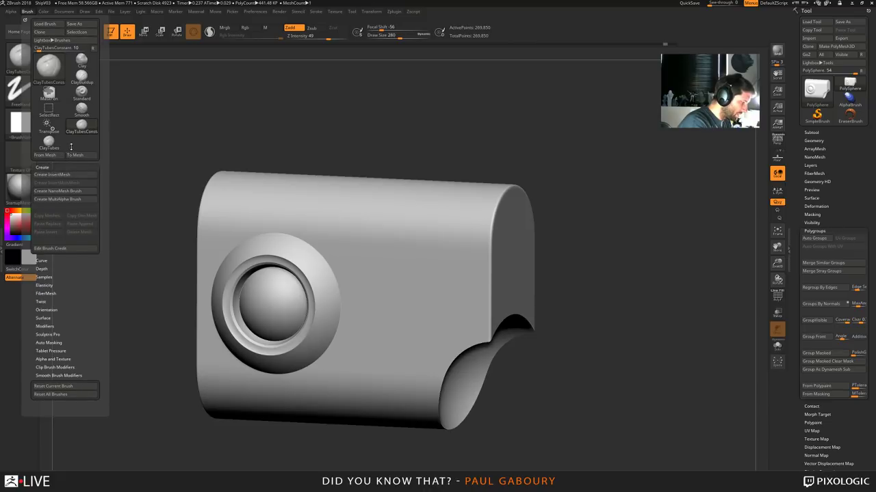
pyautogui.click(48, 168)
# Expand the alpha's Modify settings and dock the Alpha palette in the side tray above the Brush palette
pyautogui.click(11, 12)
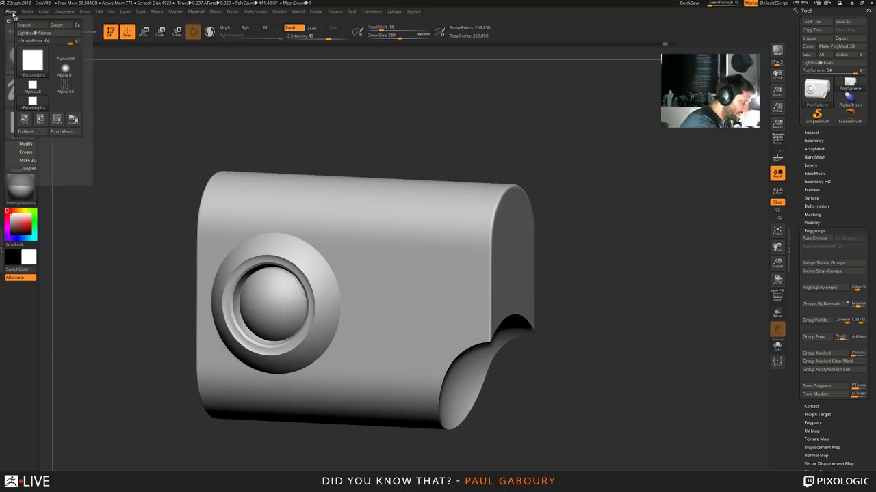
pyautogui.click(26, 144)
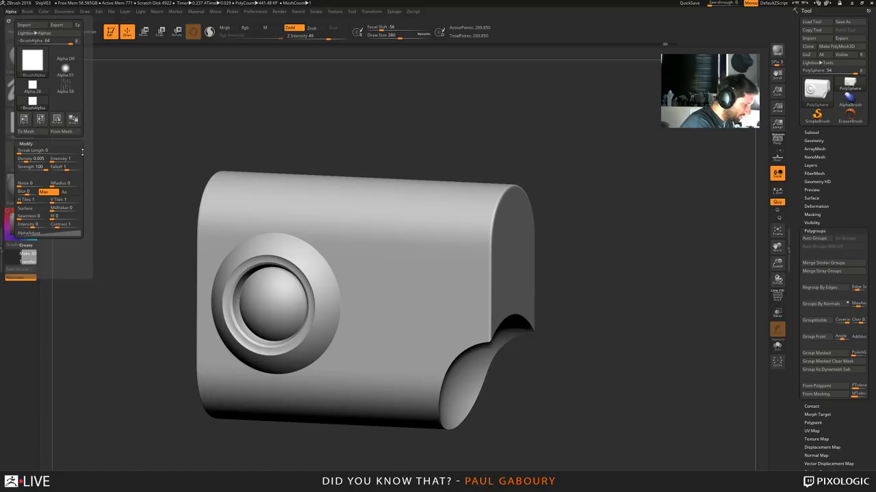
pyautogui.click(3, 249)
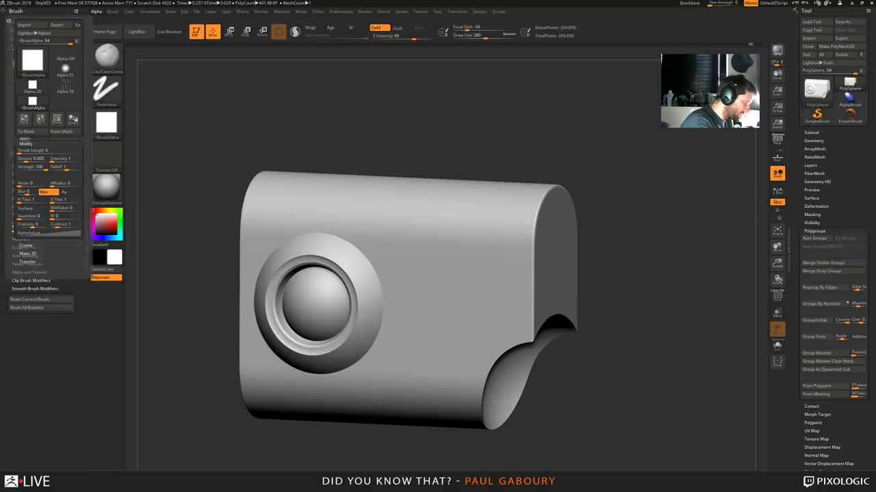
pyautogui.moveTo(10, 21); pyautogui.dragTo(37, 91)
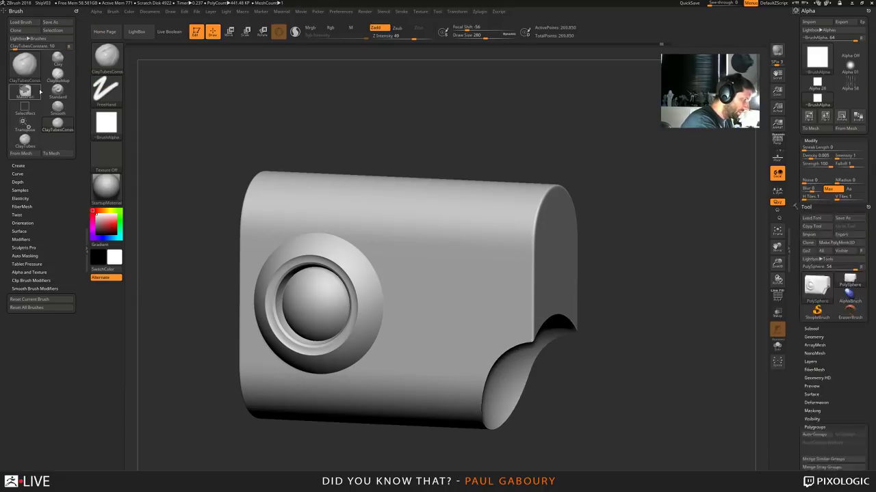
pyautogui.click(96, 13)
pyautogui.moveTo(95, 19); pyautogui.dragTo(40, 20)
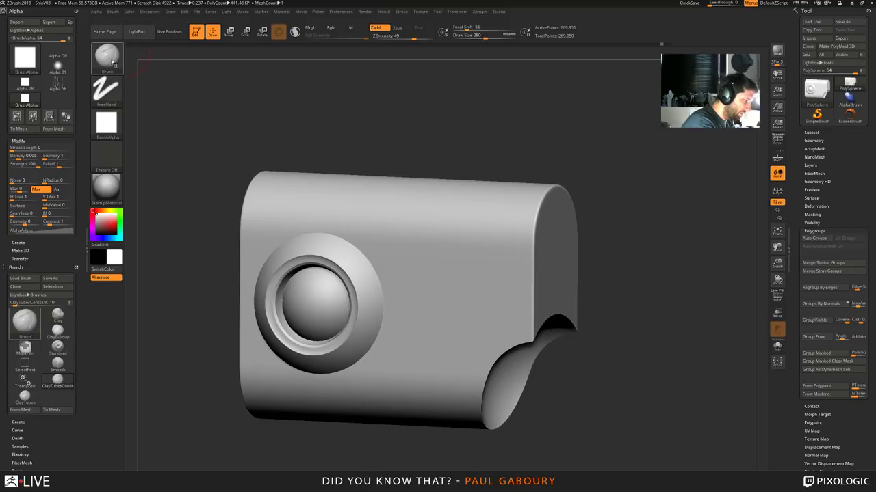
# Compare the alpha Modify settings of the ClayTubes and ClayTubesConstant brushes, and close the side tray
pyautogui.click(107, 56)
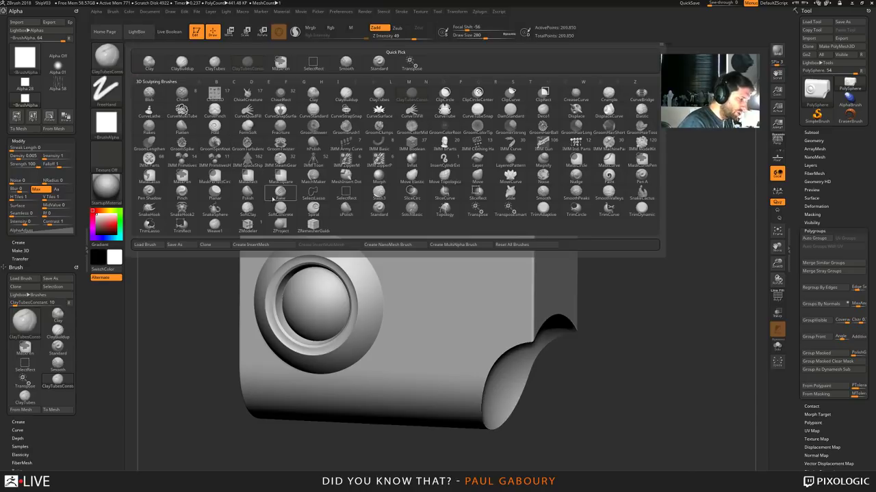
pyautogui.click(215, 63)
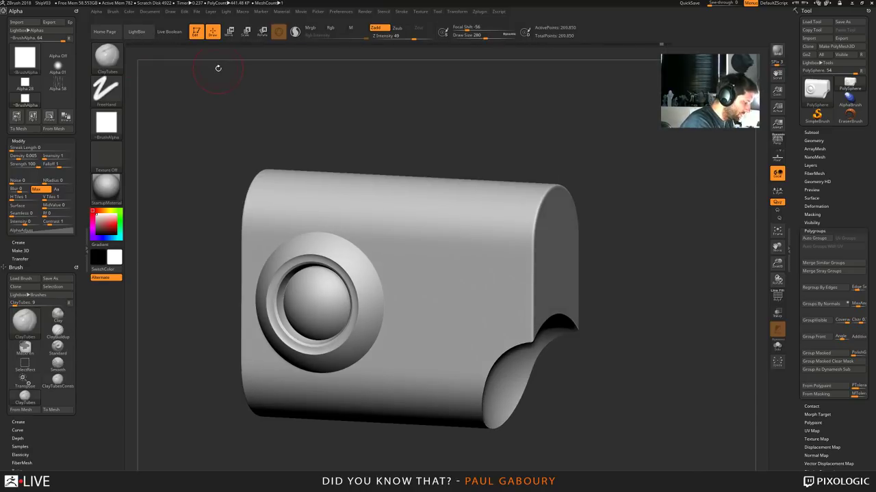
pyautogui.click(120, 57)
pyautogui.click(246, 65)
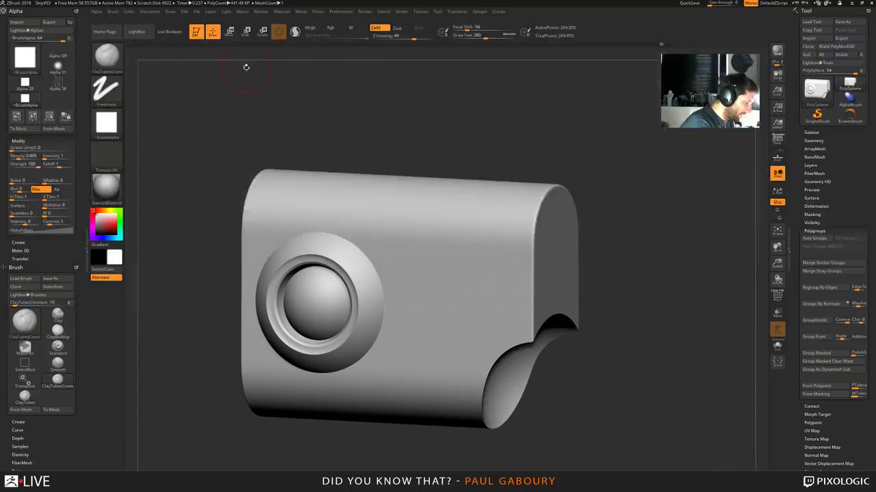
pyautogui.click(18, 141)
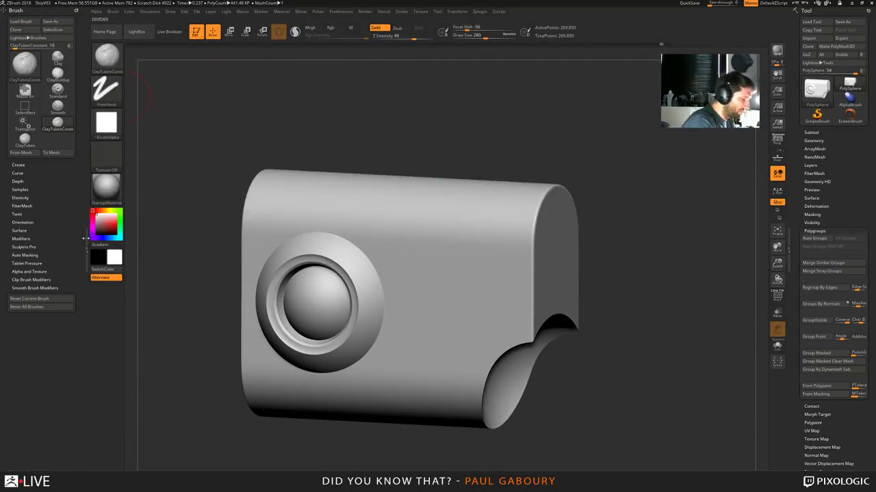
pyautogui.click(86, 250)
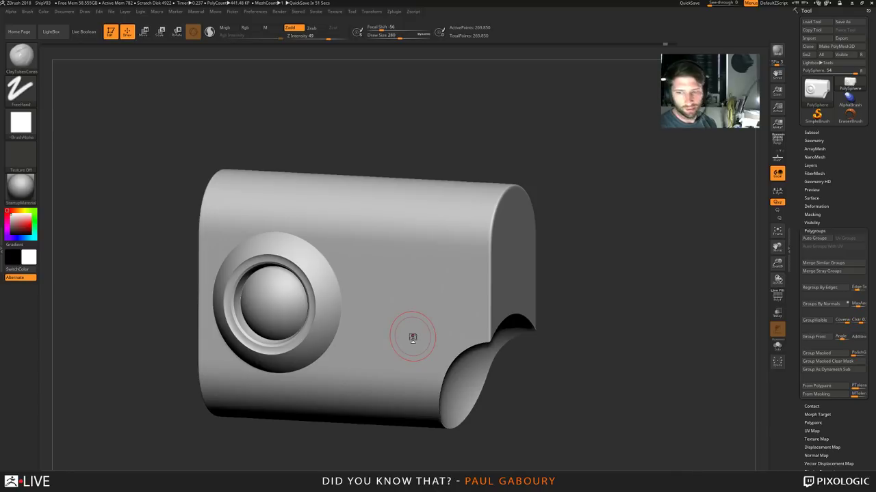
pyautogui.moveTo(548, 368)
pyautogui.mouseDown()
pyautogui.moveTo(557, 385)
pyautogui.moveTo(545, 354)
pyautogui.mouseUp()
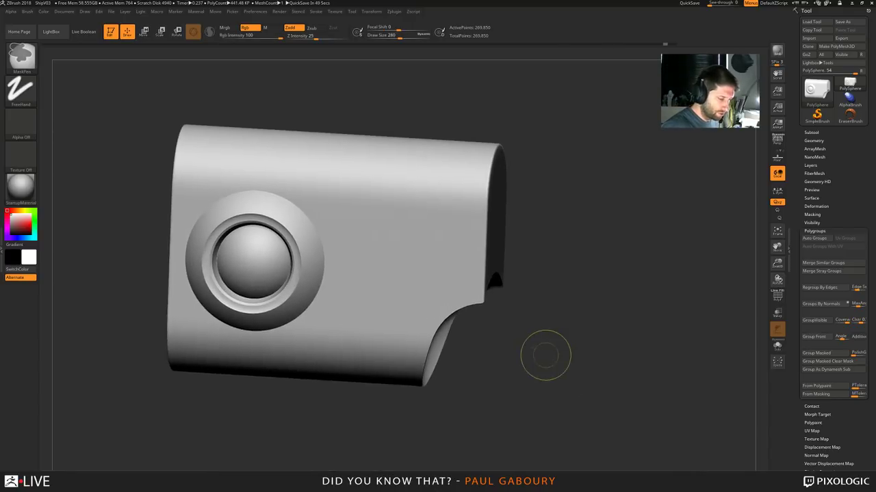
pyautogui.moveTo(545, 355)
pyautogui.keyDown('ctrl'); pyautogui.mouseDown(button='right')
pyautogui.moveTo(493, 329)
pyautogui.moveTo(515, 359)
pyautogui.moveTo(530, 337)
pyautogui.mouseUp(button='right'); pyautogui.keyUp('ctrl')
pyautogui.keyDown('ctrl'); pyautogui.moveTo(530, 337); pyautogui.dragTo(506, 371, button='right'); pyautogui.keyUp('ctrl')
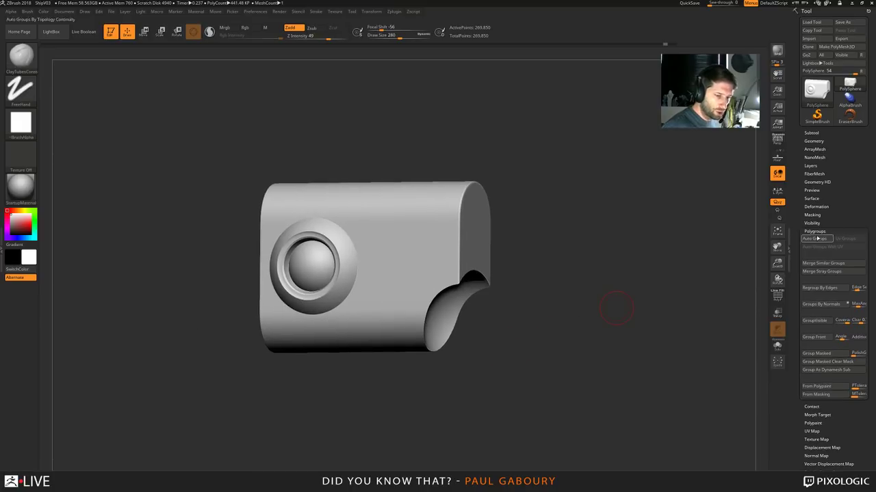
pyautogui.keyDown('alt'); pyautogui.moveTo(596, 309); pyautogui.dragTo(541, 303, button='right'); pyautogui.keyUp('alt')
pyautogui.keyDown('alt'); pyautogui.moveTo(541, 303); pyautogui.dragTo(551, 320, button='right'); pyautogui.keyUp('alt')
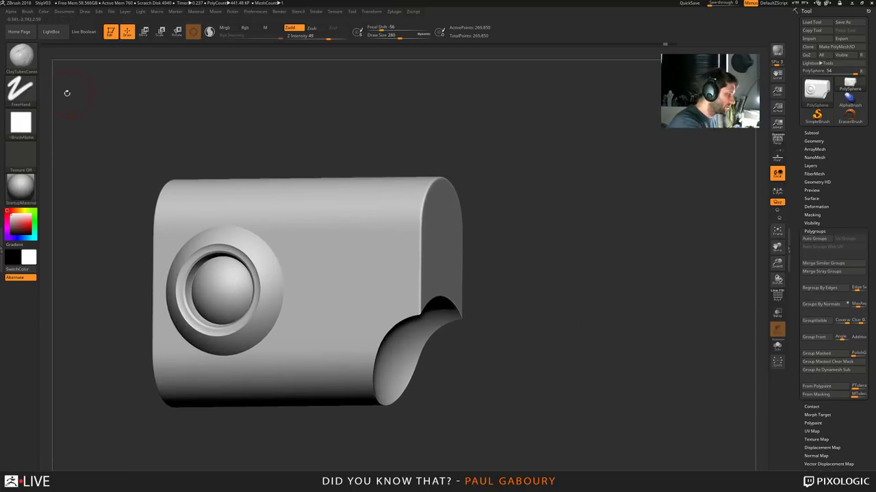
# Compare the Lazy Mouse stroke settings of the ClayTubesConstant and ClayTubes brushes, ending with ClayTubesConstant active
pyautogui.click(316, 11)
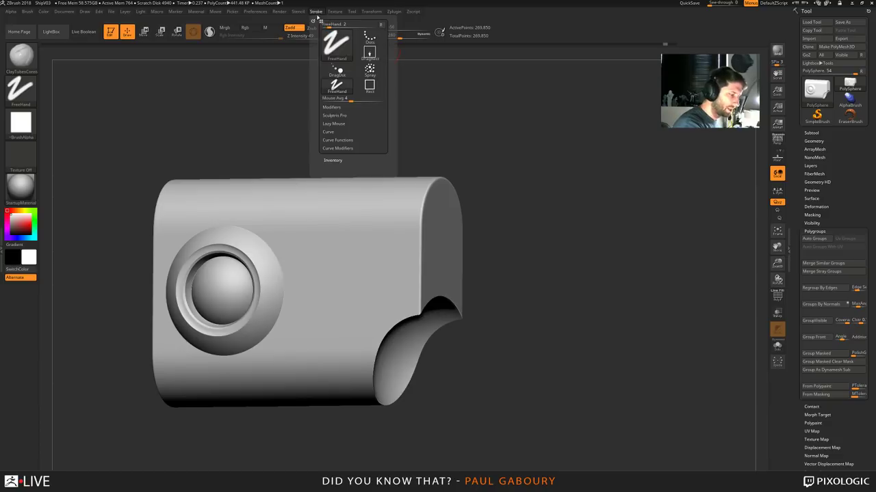
pyautogui.click(336, 123)
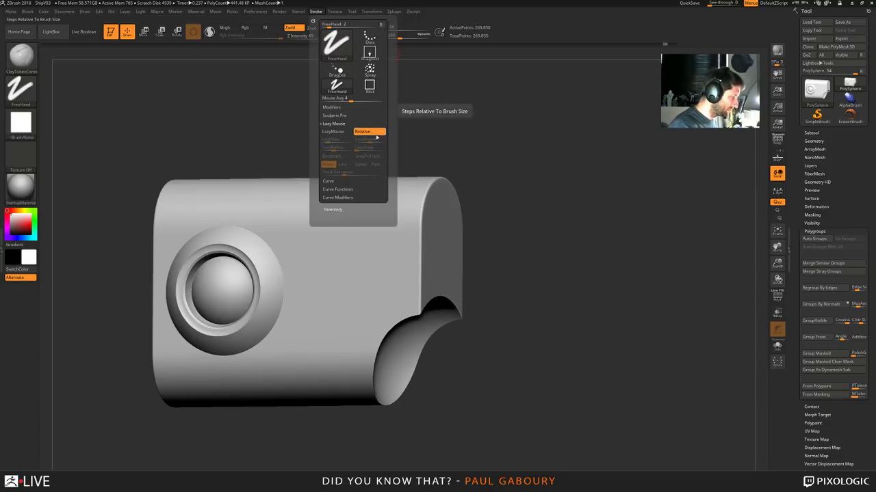
pyautogui.press('b')
pyautogui.click(200, 149)
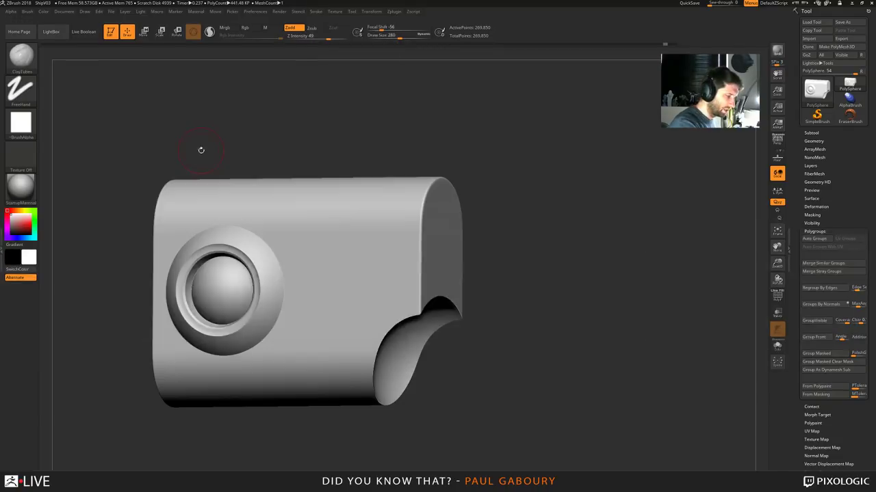
pyautogui.click(319, 11)
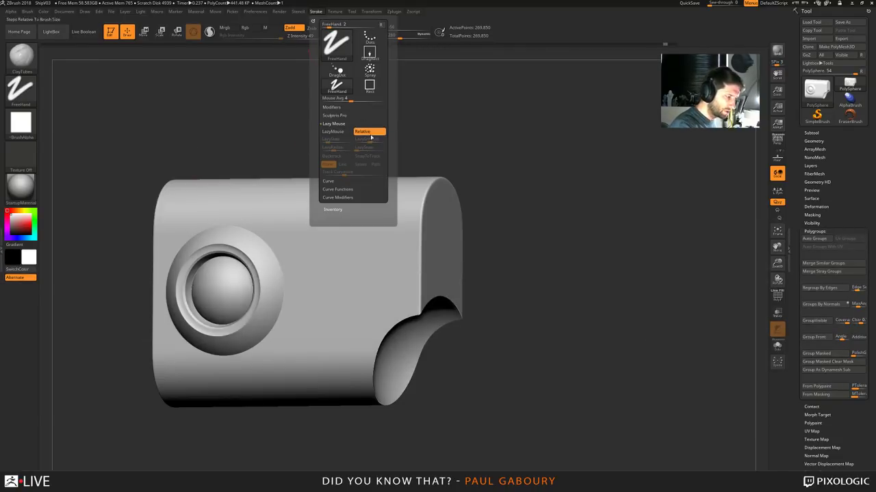
pyautogui.click(364, 132)
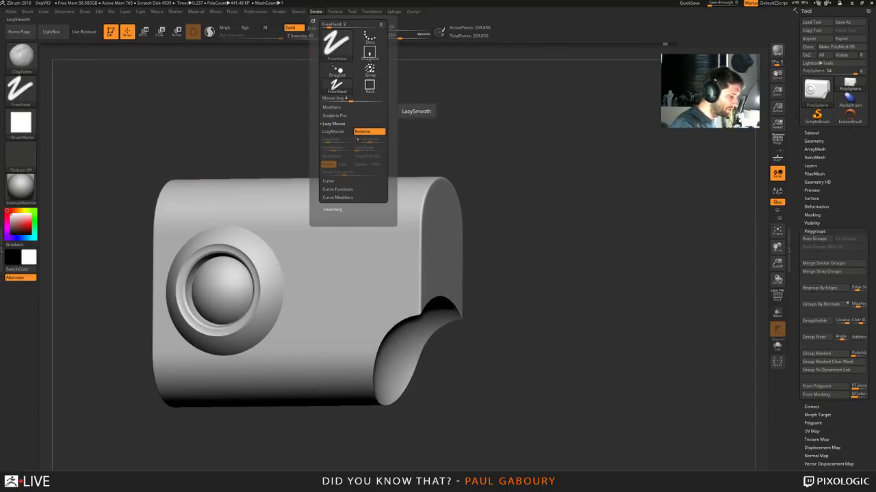
pyautogui.press('b')
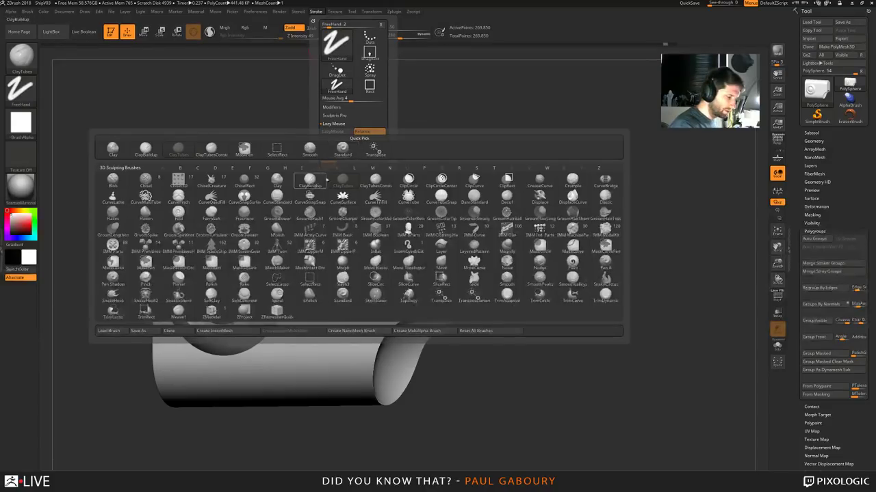
pyautogui.click(379, 181)
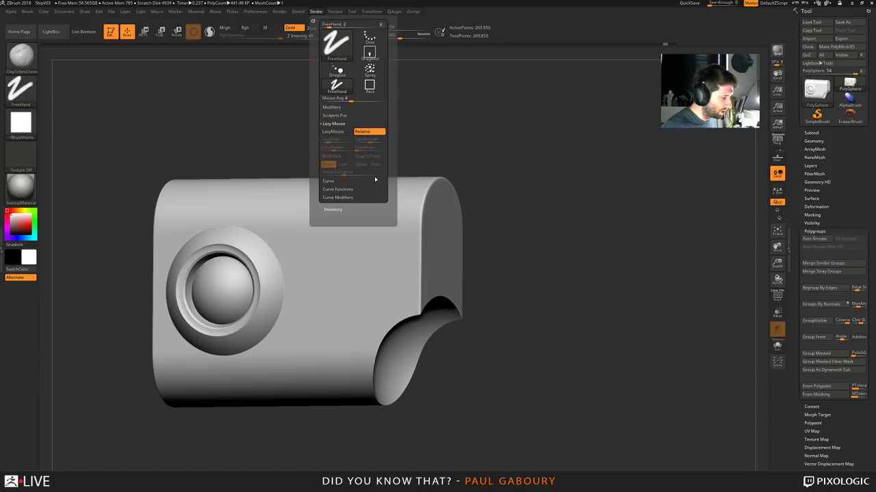
# Turn on the polyframe display to show the model's wireframe and polygroups
pyautogui.moveTo(534, 357)
pyautogui.mouseDown()
pyautogui.moveTo(526, 355)
pyautogui.moveTo(537, 346)
pyautogui.mouseUp()
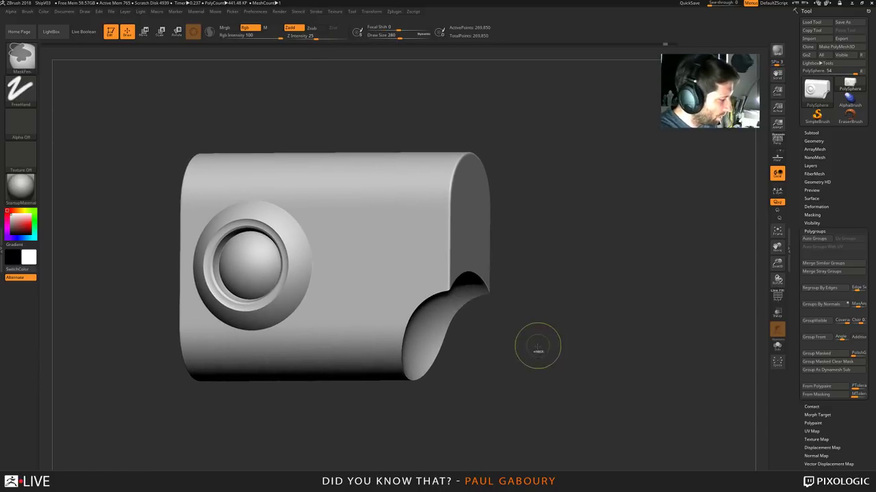
pyautogui.moveTo(538, 346)
pyautogui.keyDown('ctrl'); pyautogui.mouseDown(button='right')
pyautogui.moveTo(540, 359)
pyautogui.moveTo(540, 350)
pyautogui.moveTo(532, 355)
pyautogui.mouseUp(button='right'); pyautogui.keyUp('ctrl')
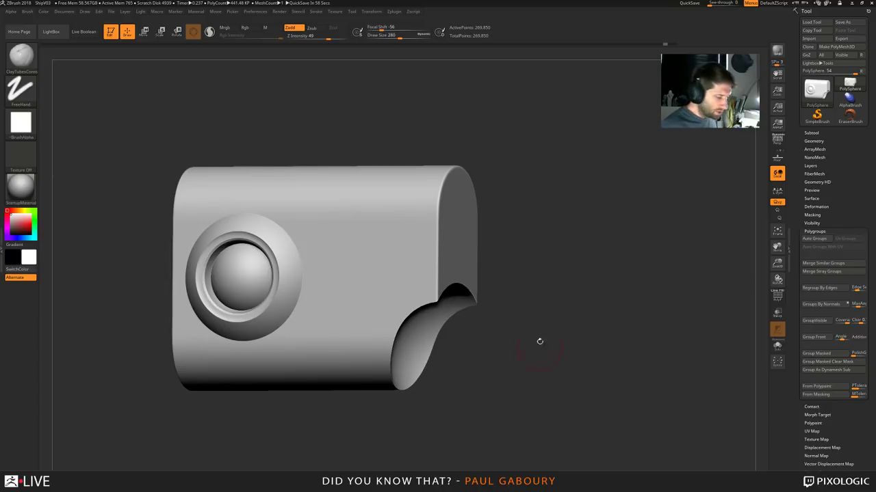
pyautogui.hotkey('shift', 'f')
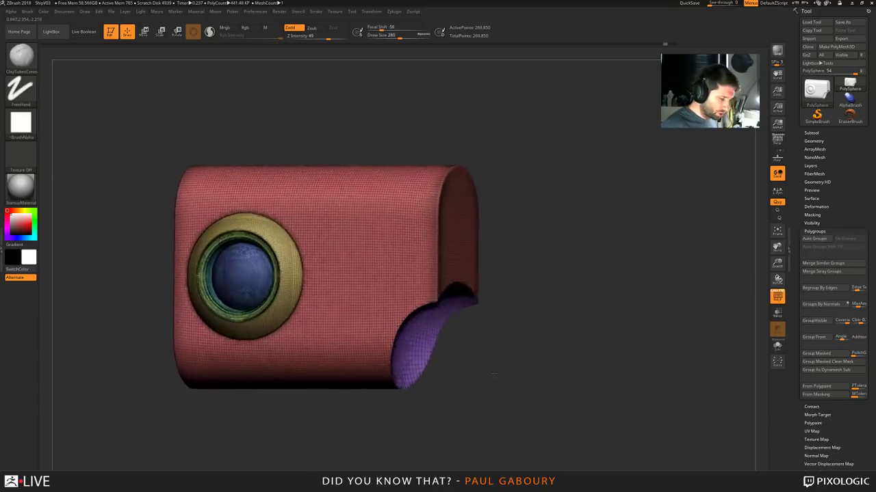
# Undo the recent operations back past the sphere at the body's lower corner to the stage with the green hollow shell
pyautogui.hotkey('ctrl', 'z')
pyautogui.hotkey('ctrl', 'z')
pyautogui.hotkey('ctrl', 'z')
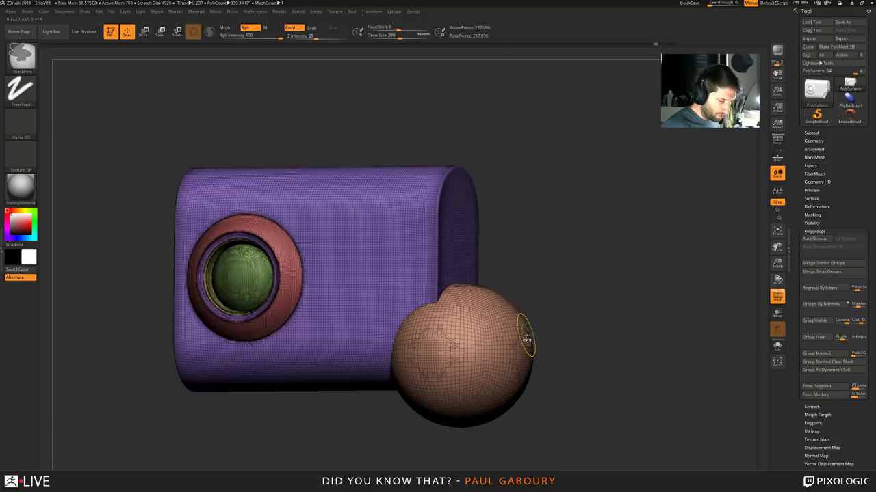
pyautogui.hotkey('ctrl', 'z')
pyautogui.hotkey('ctrl', 'z')
pyautogui.hotkey('ctrl', 'z')
pyautogui.hotkey('ctrl', 'z')
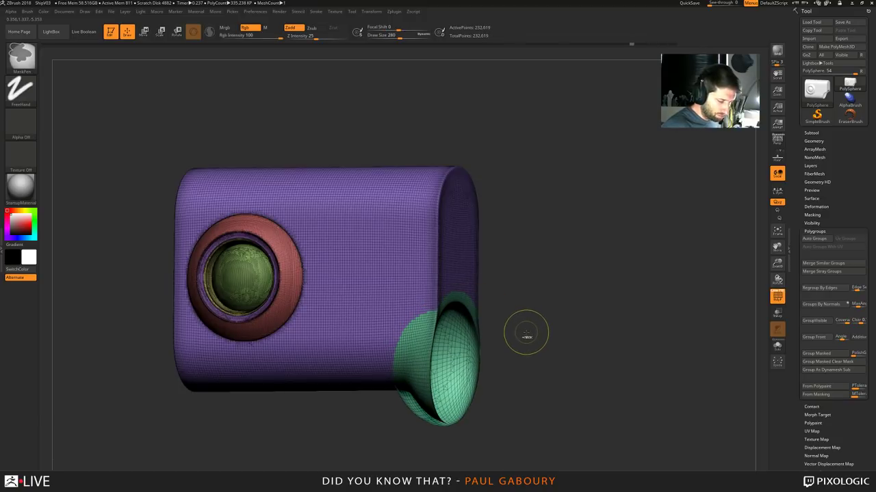
pyautogui.hotkey('ctrl', 'z')
# Redo the operations through the rounded corner cut, and undo the raised vertical clay stroke on the body's side
pyautogui.hotkey('ctrl', 'shift', 'z')
pyautogui.hotkey('ctrl', 'shift', 'z')
pyautogui.hotkey('ctrl', 'shift', 'z')
pyautogui.keyDown('ctrl'); pyautogui.keyDown('shift'); pyautogui.click(527, 333); pyautogui.keyUp('shift'); pyautogui.keyUp('ctrl')
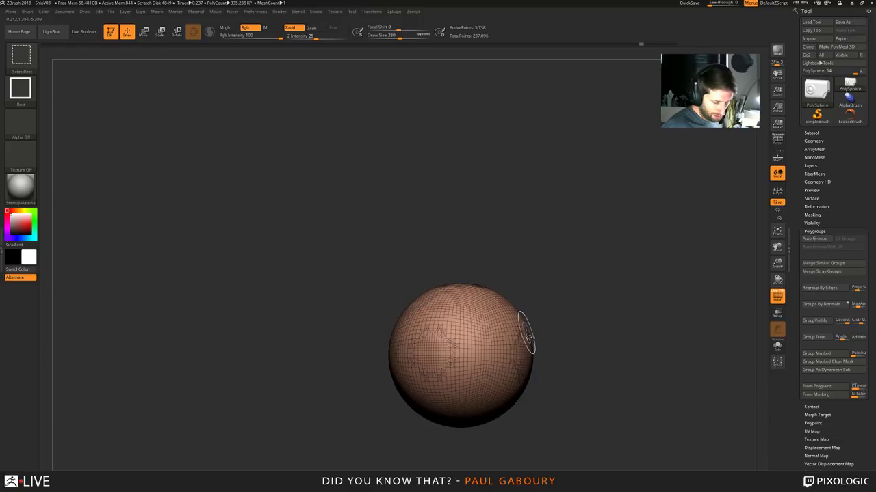
pyautogui.hotkey('ctrl', 'shift', 'z')
pyautogui.hotkey('ctrl', 'shift', 'z')
pyautogui.hotkey('ctrl', 'shift', 'z')
pyautogui.hotkey('ctrl', 'shift', 'z')
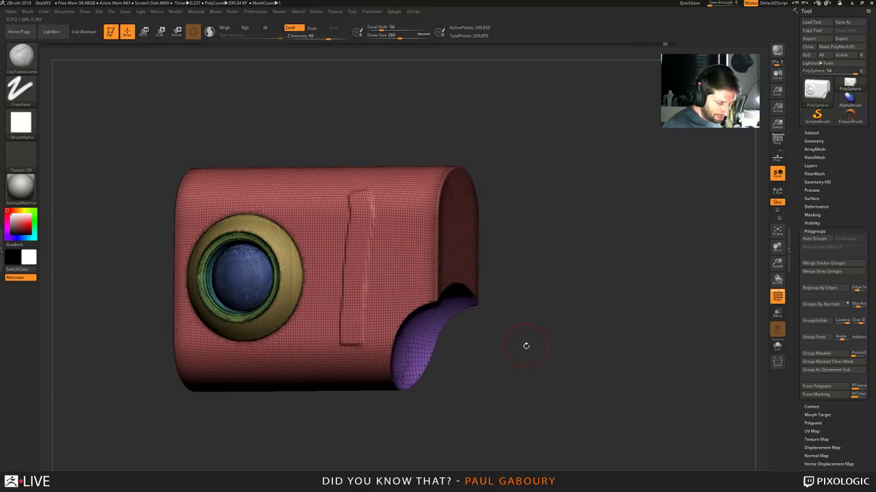
pyautogui.hotkey('ctrl', 'shift', 'z')
pyautogui.hotkey('ctrl', 'z')
pyautogui.hotkey('ctrl', 'z')
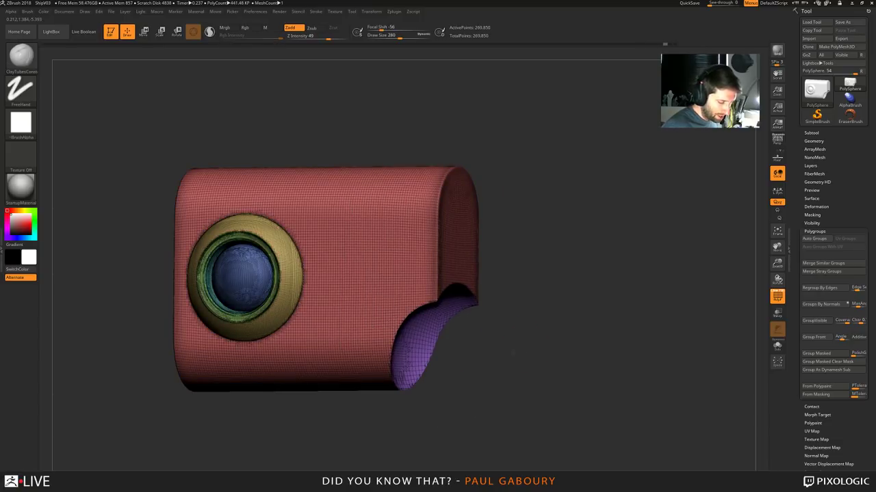
# Apply the Project Primitive deformer to the hard-surface model
pyautogui.moveTo(513, 353)
pyautogui.mouseDown(button='right')
pyautogui.moveTo(448, 370)
pyautogui.moveTo(499, 377)
pyautogui.moveTo(514, 349)
pyautogui.mouseUp(button='right')
pyautogui.moveTo(514, 349)
pyautogui.keyDown('ctrl'); pyautogui.mouseDown(button='right')
pyautogui.moveTo(498, 338)
pyautogui.moveTo(530, 353)
pyautogui.moveTo(530, 343)
pyautogui.mouseUp(button='right'); pyautogui.keyUp('ctrl')
pyautogui.press('w')
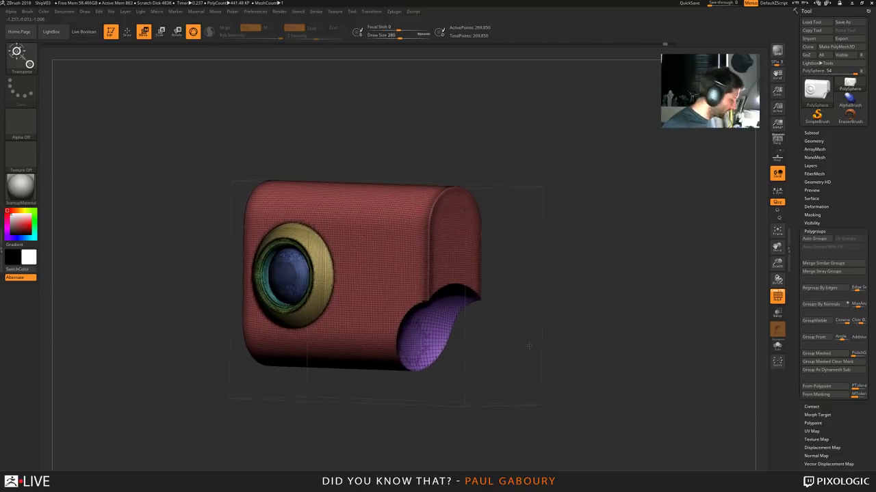
pyautogui.click(360, 237)
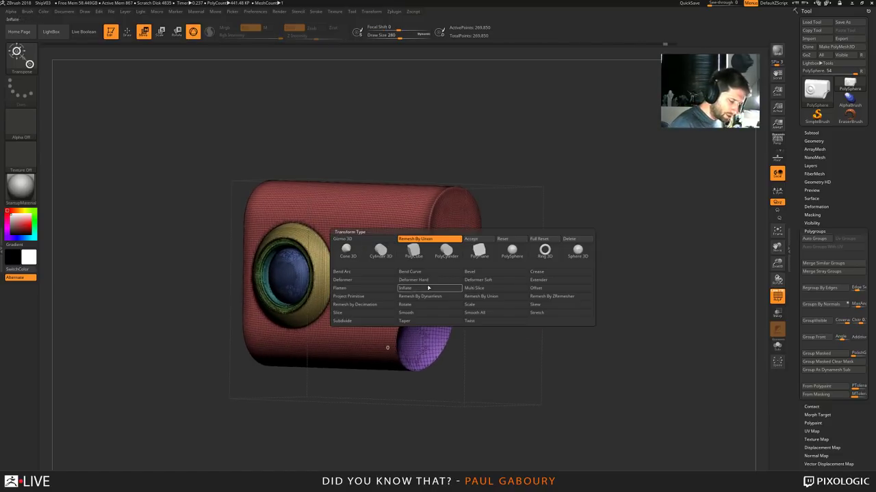
pyautogui.click(374, 298)
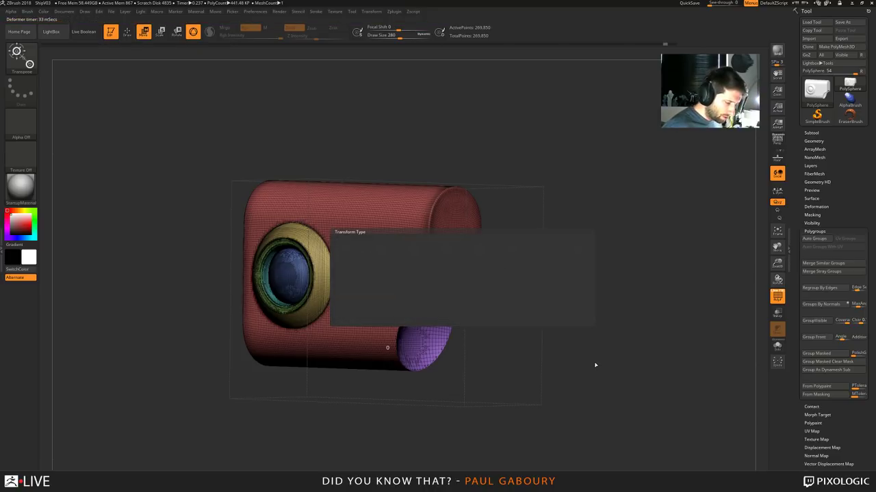
pyautogui.moveTo(601, 354); pyautogui.dragTo(590, 356)
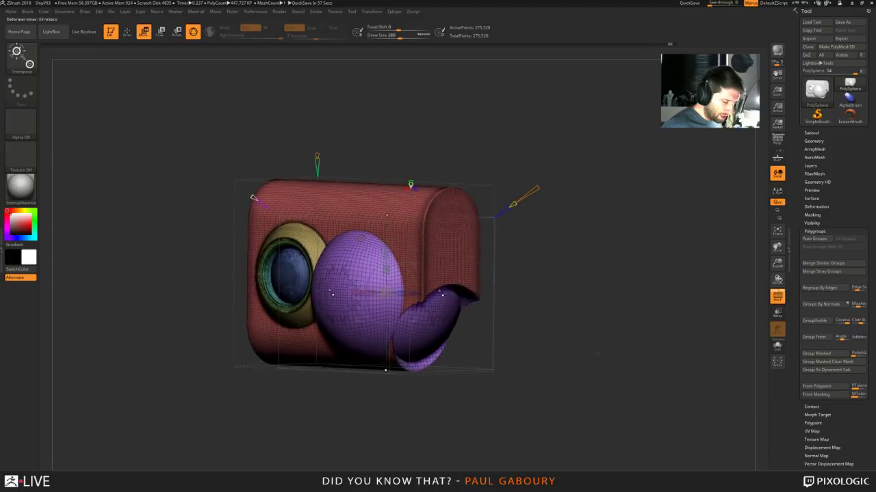
# Shrink the projected sphere and move it along the body and down into the rounded cut at the lower corner
pyautogui.moveTo(387, 293); pyautogui.dragTo(355, 294)
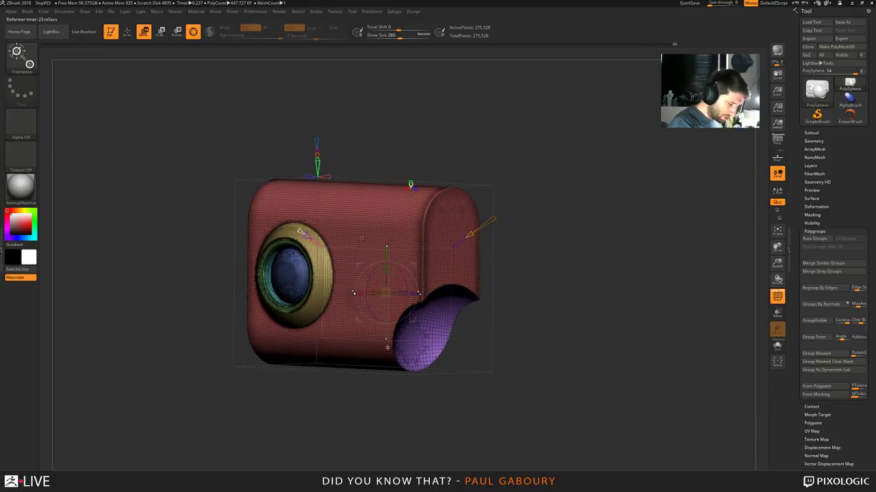
pyautogui.moveTo(353, 293); pyautogui.dragTo(384, 342, button='right')
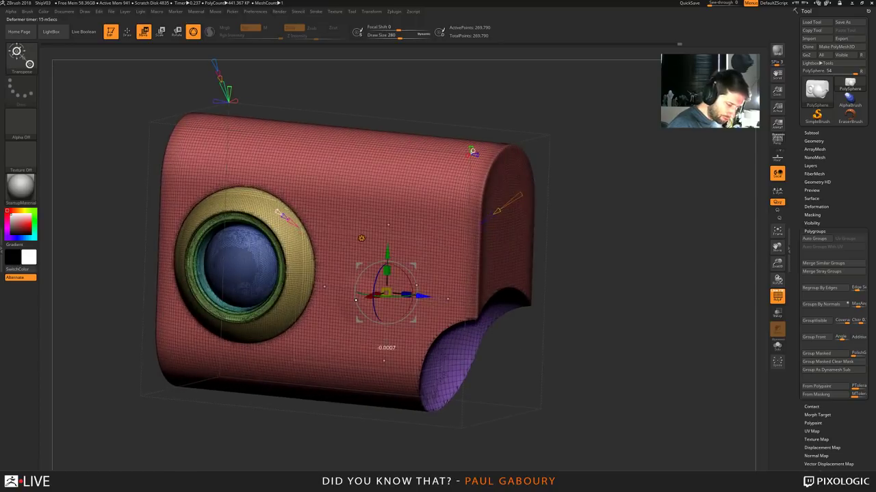
pyautogui.moveTo(419, 296); pyautogui.dragTo(489, 302)
pyautogui.moveTo(597, 357); pyautogui.dragTo(559, 339)
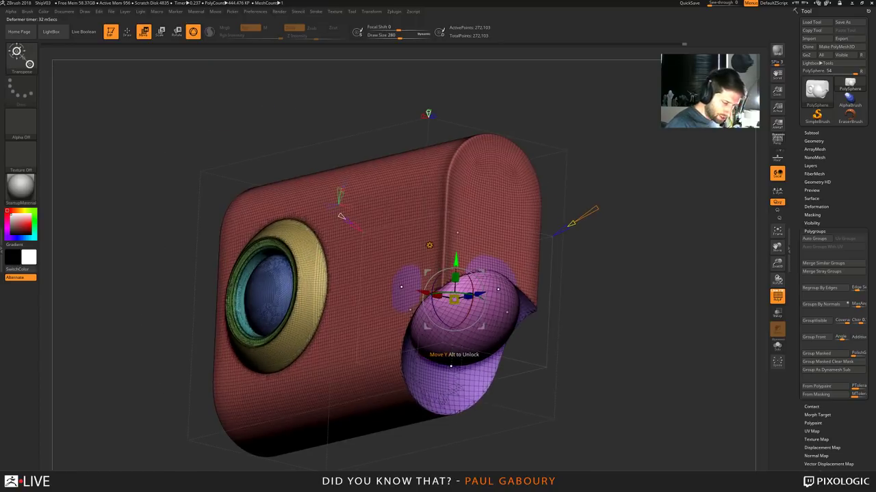
pyautogui.moveTo(457, 264); pyautogui.dragTo(456, 303)
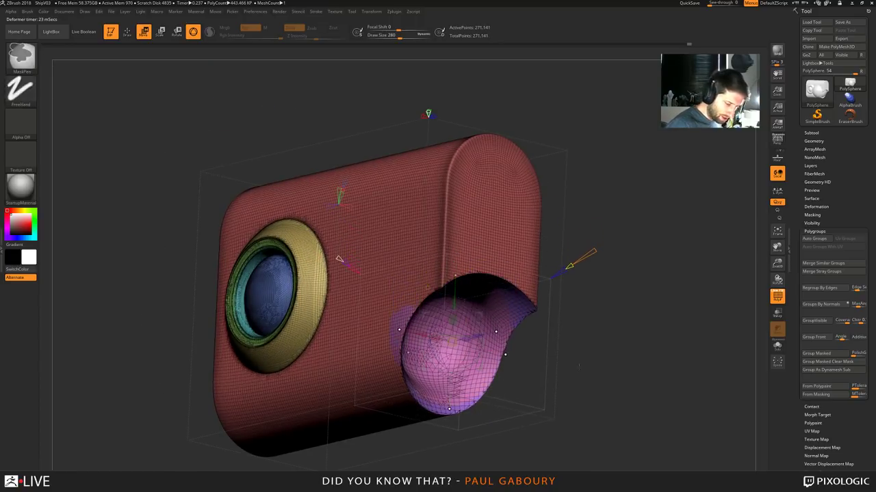
pyautogui.keyDown('ctrl'); pyautogui.moveTo(504, 351); pyautogui.dragTo(503, 311, button='right'); pyautogui.keyUp('ctrl')
pyautogui.moveTo(503, 312); pyautogui.dragTo(525, 307, button='right')
pyautogui.moveTo(484, 342); pyautogui.dragTo(468, 341)
# Hide the polyframe display and examine the shaded sphere inside the rounded corner cut from several angles
pyautogui.moveTo(594, 372); pyautogui.dragTo(570, 366)
pyautogui.moveTo(569, 366)
pyautogui.keyDown('ctrl'); pyautogui.mouseDown(button='right')
pyautogui.moveTo(560, 378)
pyautogui.moveTo(536, 359)
pyautogui.moveTo(508, 383)
pyautogui.moveTo(539, 383)
pyautogui.moveTo(539, 373)
pyautogui.mouseUp(button='right'); pyautogui.keyUp('ctrl')
pyautogui.hotkey('shift', 'f')
pyautogui.press('q')
pyautogui.moveTo(539, 373)
pyautogui.keyDown('ctrl'); pyautogui.mouseDown(button='right')
pyautogui.moveTo(521, 392)
pyautogui.moveTo(538, 391)
pyautogui.moveTo(521, 394)
pyautogui.mouseUp(button='right'); pyautogui.keyUp('ctrl')
pyautogui.rightClick(521, 394)
pyautogui.keyDown('alt'); pyautogui.moveTo(567, 344); pyautogui.dragTo(572, 420); pyautogui.keyUp('alt')
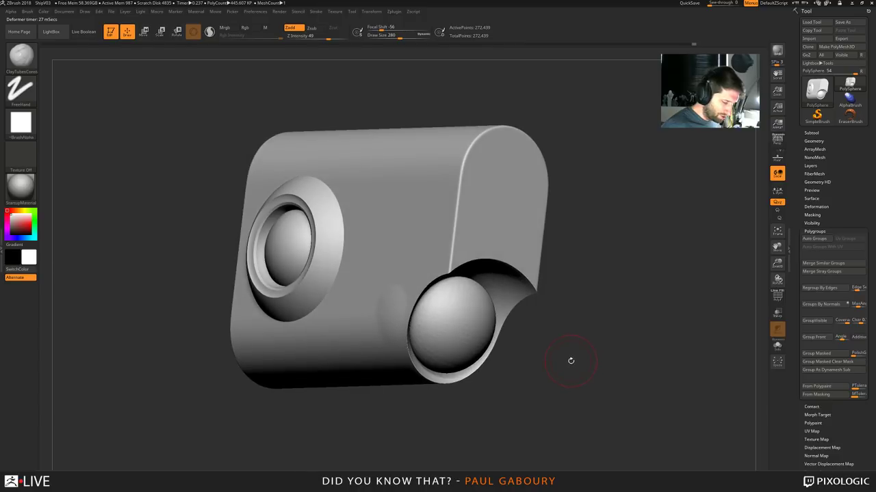
# Bring back the polyframe display and fine-tune the uniform scale of the projected sphere in the corner cut
pyautogui.hotkey('shift', 'f')
pyautogui.moveTo(568, 363); pyautogui.dragTo(560, 361)
pyautogui.press('w')
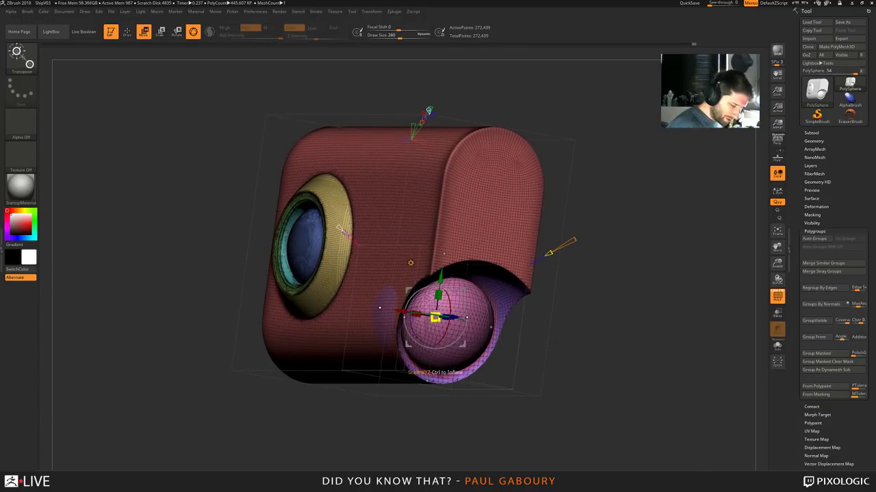
pyautogui.moveTo(435, 318); pyautogui.dragTo(429, 320)
pyautogui.moveTo(525, 363); pyautogui.dragTo(567, 355)
pyautogui.moveTo(208, 67); pyautogui.dragTo(241, 114)
pyautogui.moveTo(599, 371); pyautogui.dragTo(553, 413)
# Turn off the polyframe display and check how the resized sphere sits in the corner cut
pyautogui.hotkey('shift', 'f')
pyautogui.press('space')
pyautogui.moveTo(607, 389); pyautogui.dragTo(613, 389)
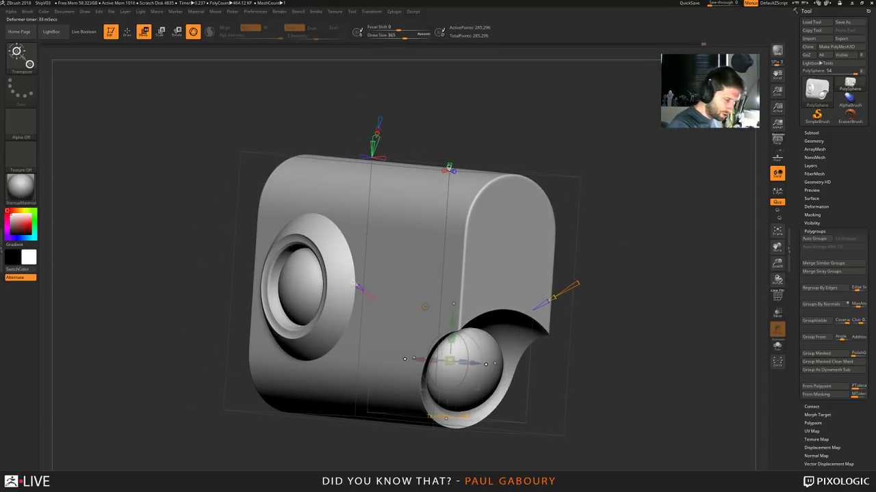
pyautogui.hotkey('shift', 'f')
pyautogui.hotkey('shift', 'f')
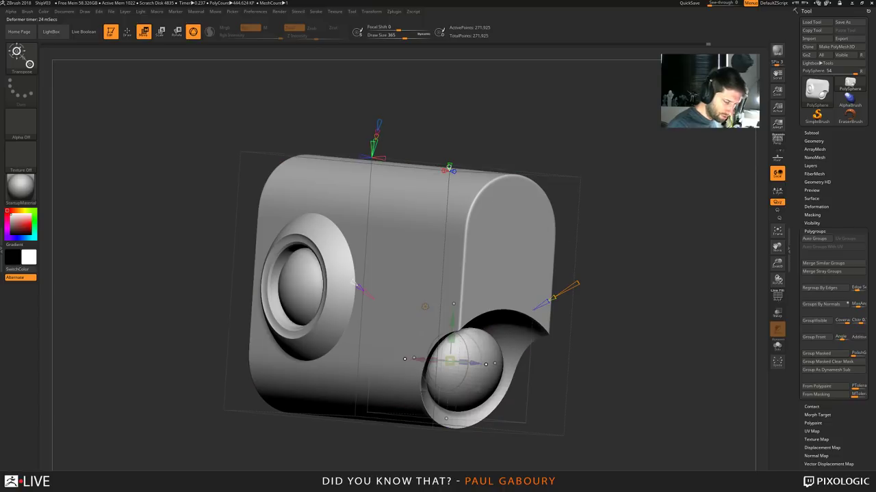
pyautogui.hotkey('shift', 'f')
pyautogui.hotkey('shift', 'f')
# Accept the projected sphere in the corner cut and begin another primitive on the same model
pyautogui.keyDown('ctrl'); pyautogui.moveTo(611, 418); pyautogui.dragTo(608, 356, button='right'); pyautogui.keyUp('ctrl')
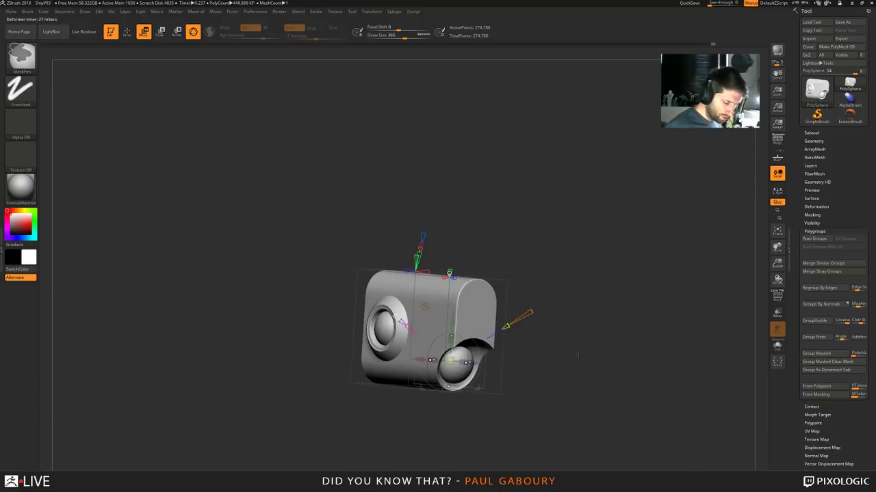
pyautogui.moveTo(608, 355)
pyautogui.mouseDown()
pyautogui.moveTo(574, 359)
pyautogui.moveTo(609, 356)
pyautogui.mouseUp()
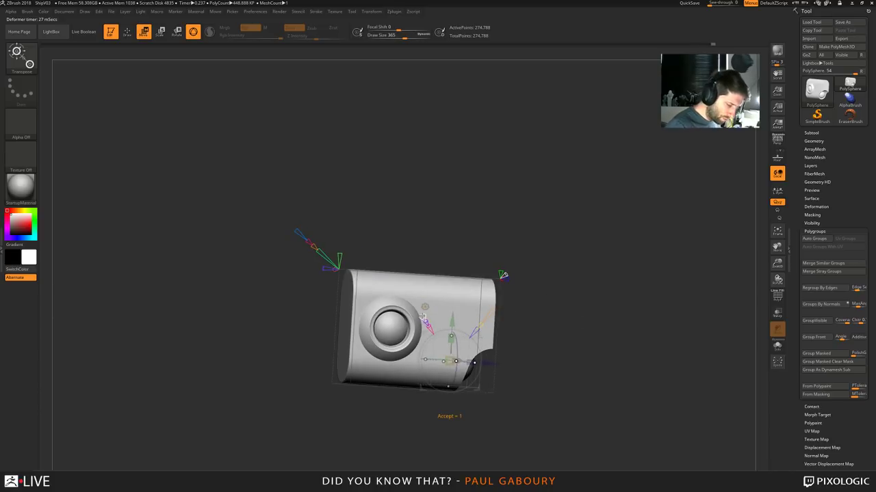
pyautogui.hotkey('shift', 'f')
pyautogui.hotkey('shift', 'f')
pyautogui.moveTo(576, 369); pyautogui.dragTo(560, 360)
pyautogui.click(447, 312)
pyautogui.click(582, 324)
pyautogui.keyDown('ctrl'); pyautogui.moveTo(560, 360); pyautogui.dragTo(556, 335, button='right'); pyautogui.keyUp('ctrl')
# Move the new projected sphere outward through the body's side and scale it down beside the round ring
pyautogui.moveTo(555, 335); pyautogui.dragTo(538, 412, button='right')
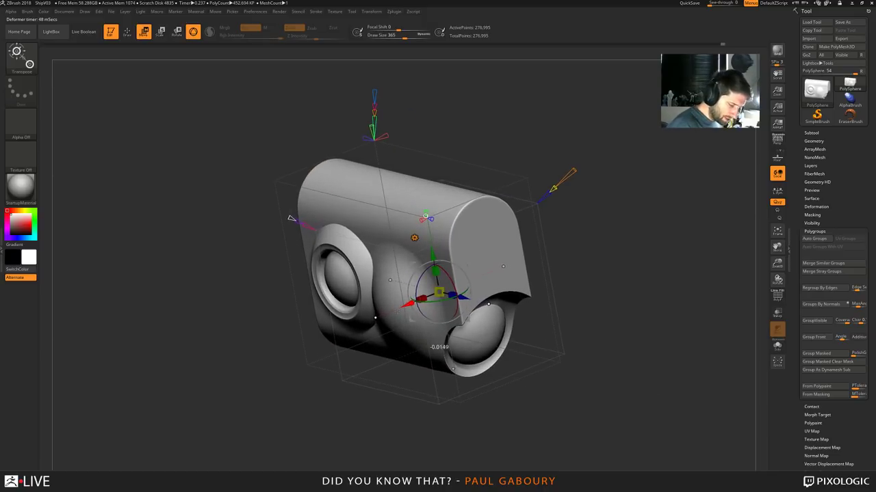
pyautogui.moveTo(397, 310); pyautogui.dragTo(366, 323)
pyautogui.moveTo(404, 412); pyautogui.dragTo(460, 415, button='right')
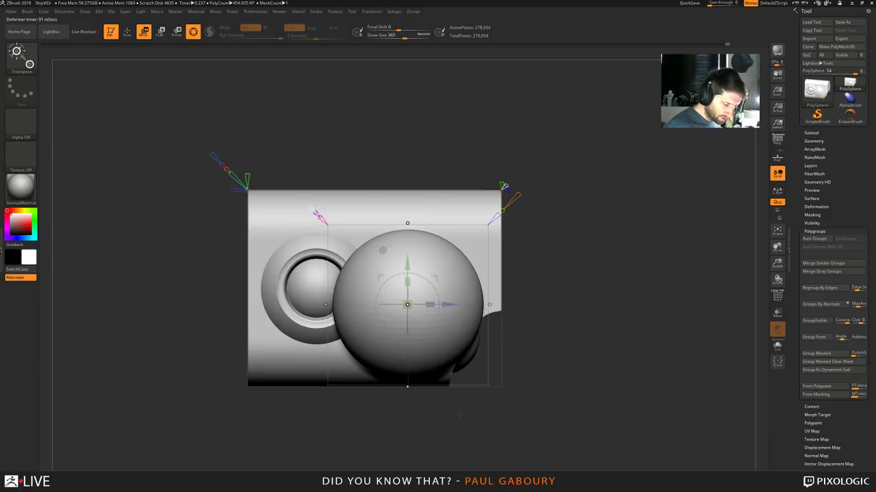
pyautogui.moveTo(407, 304); pyautogui.dragTo(385, 285)
# Turn on X Symmetry for the projected primitive to mirror the side sphere across the body
pyautogui.moveTo(611, 361); pyautogui.dragTo(542, 394, button='right')
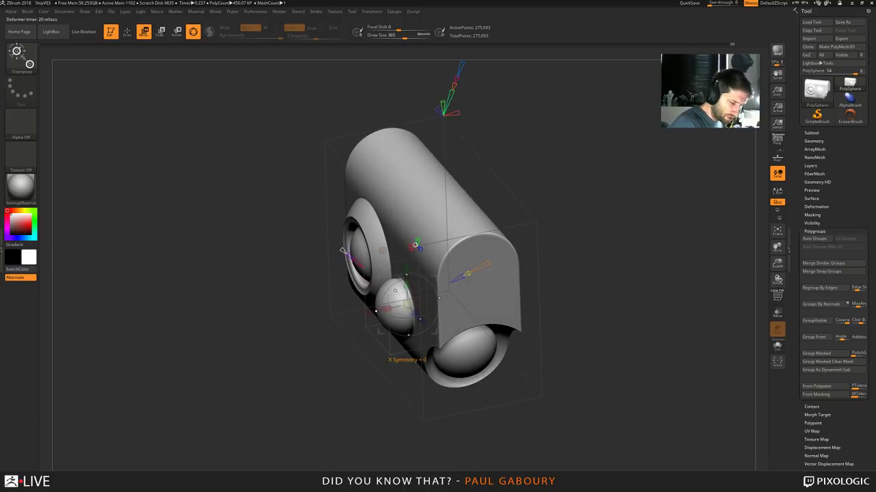
pyautogui.hotkey('shift', 'f')
pyautogui.hotkey('shift', 'f')
pyautogui.moveTo(257, 291); pyautogui.dragTo(347, 250)
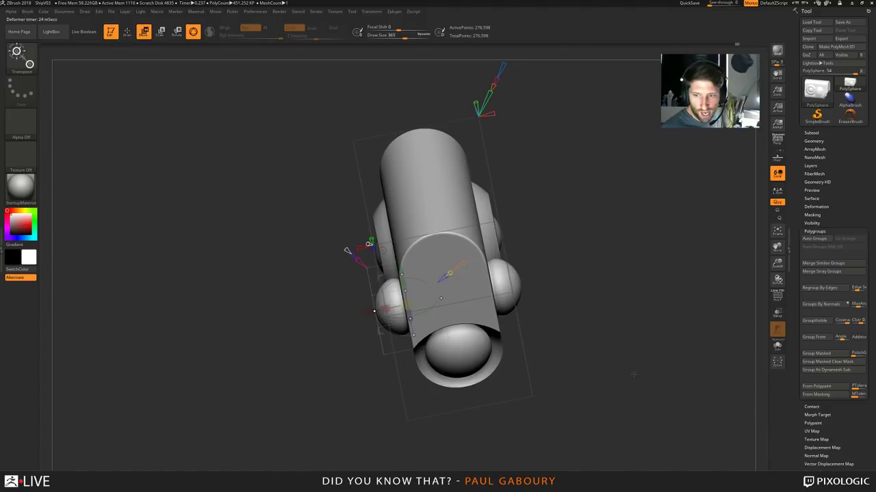
# Reshape the mirrored side spheres into box primitives
pyautogui.keyDown('alt'); pyautogui.moveTo(612, 384); pyautogui.dragTo(560, 370, button='right'); pyautogui.keyUp('alt')
pyautogui.keyDown('alt'); pyautogui.moveTo(559, 370); pyautogui.dragTo(567, 366); pyautogui.keyUp('alt')
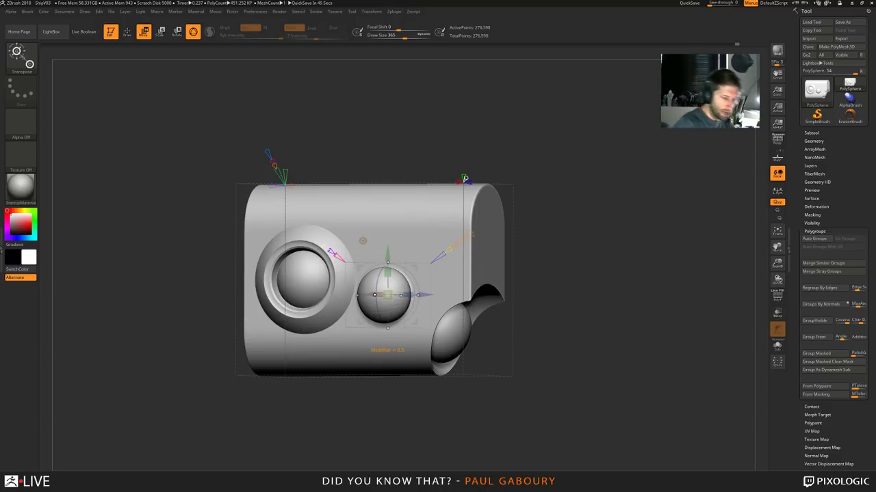
pyautogui.moveTo(471, 234); pyautogui.dragTo(486, 222)
pyautogui.moveTo(598, 305); pyautogui.dragTo(583, 321)
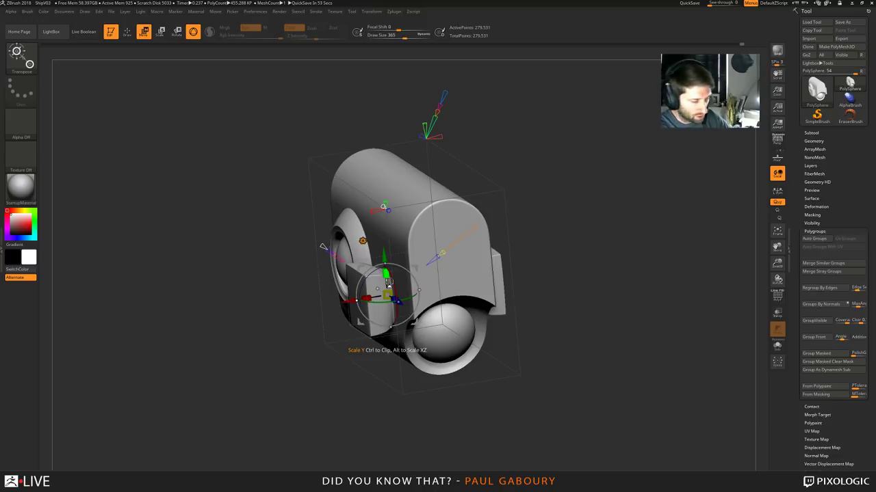
# Show the polyframe, isolate the corner sphere's polygroup, convert it with Group As Dynamesh Sub, and show the whole model
pyautogui.hotkey('shift', 'f')
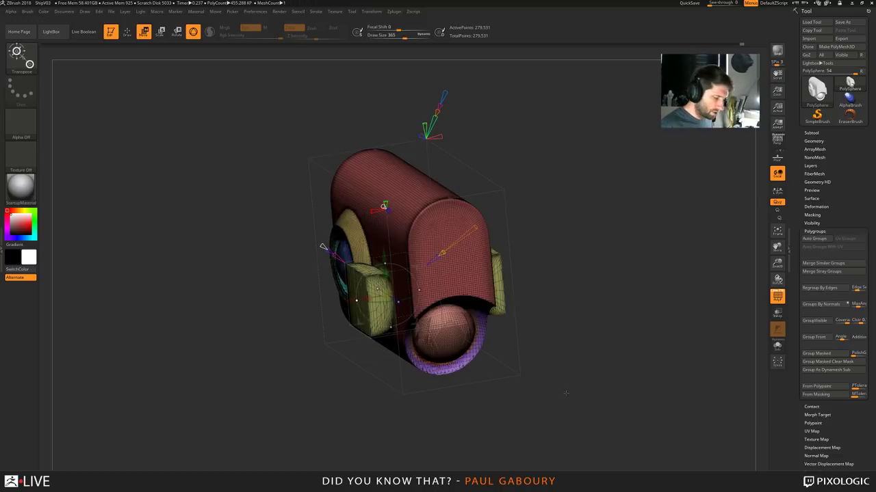
pyautogui.press('q')
pyautogui.keyDown('ctrl'); pyautogui.keyDown('shift'); pyautogui.click(458, 334); pyautogui.keyUp('shift'); pyautogui.keyUp('ctrl')
pyautogui.hotkey('ctrl', 'shift', 's')
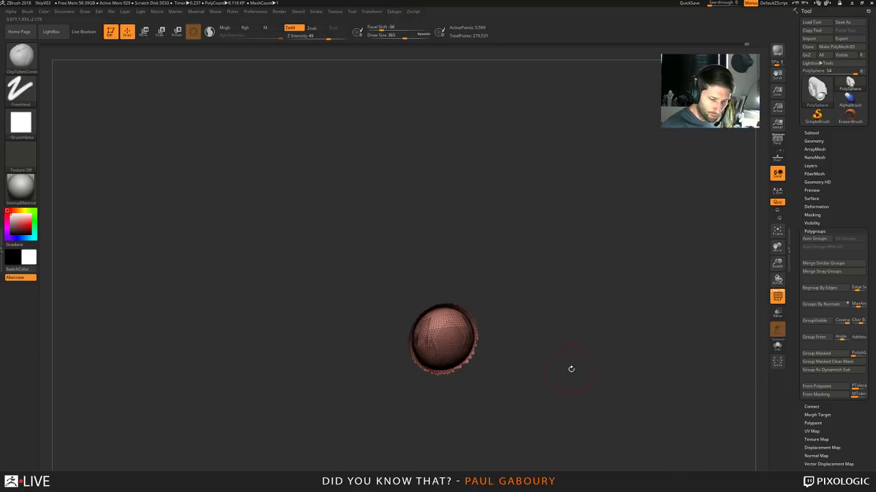
pyautogui.click(827, 370)
pyautogui.keyDown('alt'); pyautogui.moveTo(594, 422); pyautogui.dragTo(591, 356); pyautogui.keyUp('alt')
pyautogui.moveTo(552, 358)
pyautogui.keyDown('ctrl'); pyautogui.mouseDown(button='right')
pyautogui.moveTo(552, 381)
pyautogui.moveTo(533, 350)
pyautogui.moveTo(541, 372)
pyautogui.moveTo(541, 363)
pyautogui.mouseUp(button='right'); pyautogui.keyUp('ctrl')
pyautogui.moveTo(540, 363); pyautogui.dragTo(580, 314)
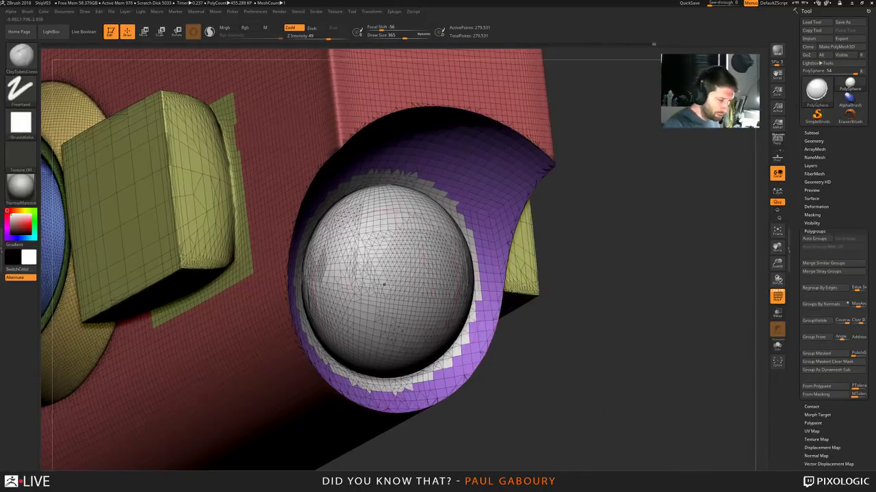
# Isolate the white corner sphere group, assign it a new regular polygroup, and show the whole model again
pyautogui.keyDown('ctrl'); pyautogui.keyDown('shift'); pyautogui.click(390, 257); pyautogui.keyUp('shift'); pyautogui.keyUp('ctrl')
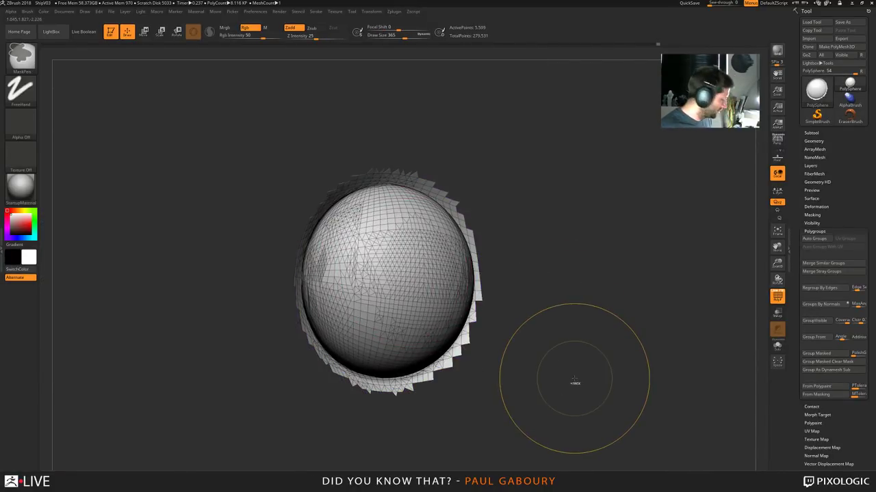
pyautogui.hotkey('ctrl', 'w')
pyautogui.hotkey('ctrl', 'w')
pyautogui.hotkey('ctrl', 'w')
pyautogui.hotkey('ctrl', 'w')
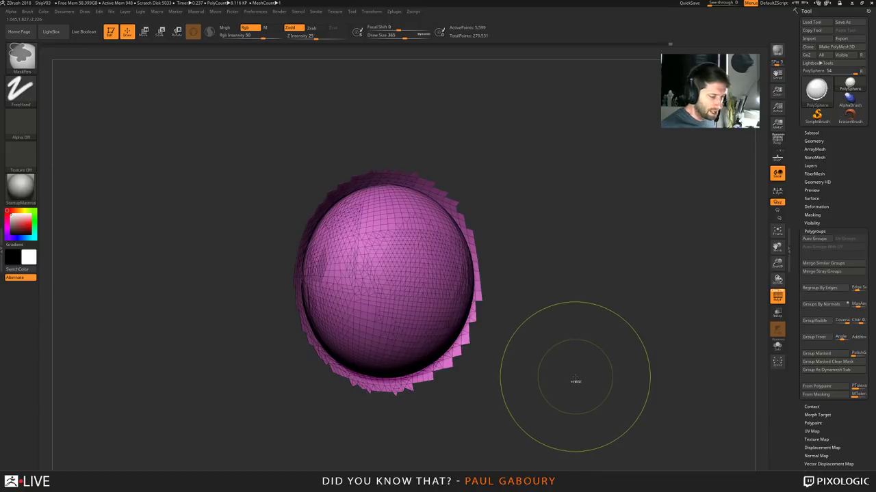
pyautogui.keyDown('ctrl'); pyautogui.keyDown('shift'); pyautogui.click(575, 372); pyautogui.keyUp('shift'); pyautogui.keyUp('ctrl')
pyautogui.press('f')
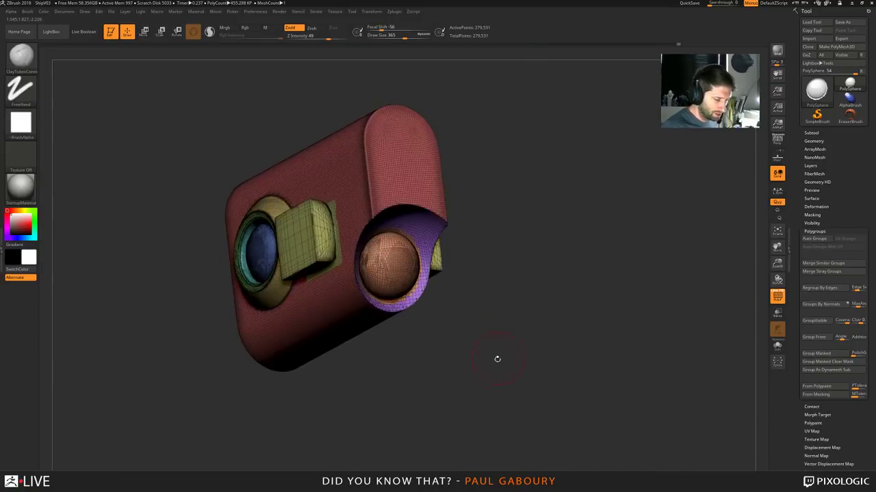
# Sharpen the rounded edges of the projected boxes on the body's sides
pyautogui.moveTo(496, 358); pyautogui.dragTo(520, 330)
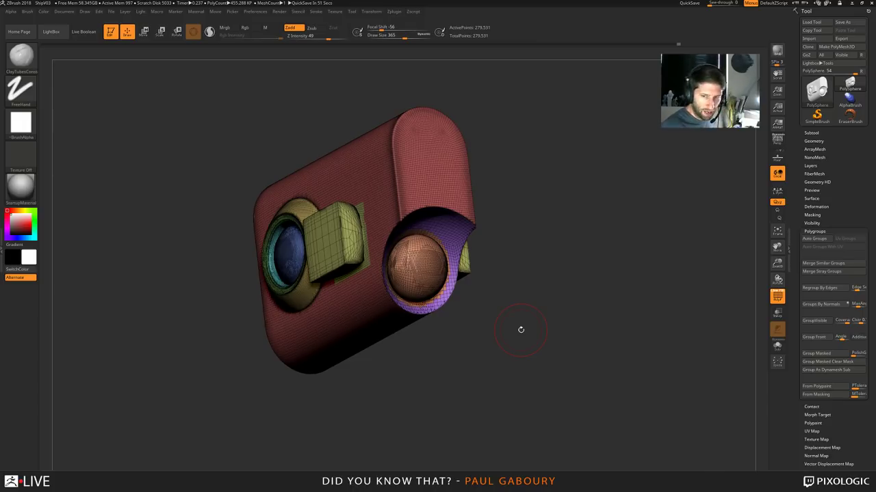
pyautogui.moveTo(575, 345)
pyautogui.mouseDown()
pyautogui.moveTo(571, 361)
pyautogui.moveTo(587, 362)
pyautogui.moveTo(565, 352)
pyautogui.moveTo(573, 339)
pyautogui.moveTo(561, 354)
pyautogui.mouseUp()
pyautogui.press('w')
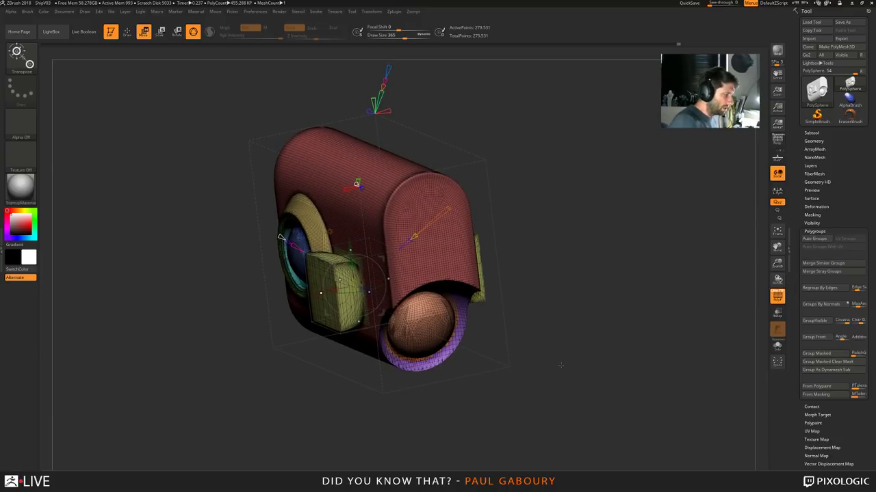
pyautogui.moveTo(569, 332)
pyautogui.mouseDown()
pyautogui.moveTo(539, 335)
pyautogui.moveTo(573, 330)
pyautogui.mouseUp()
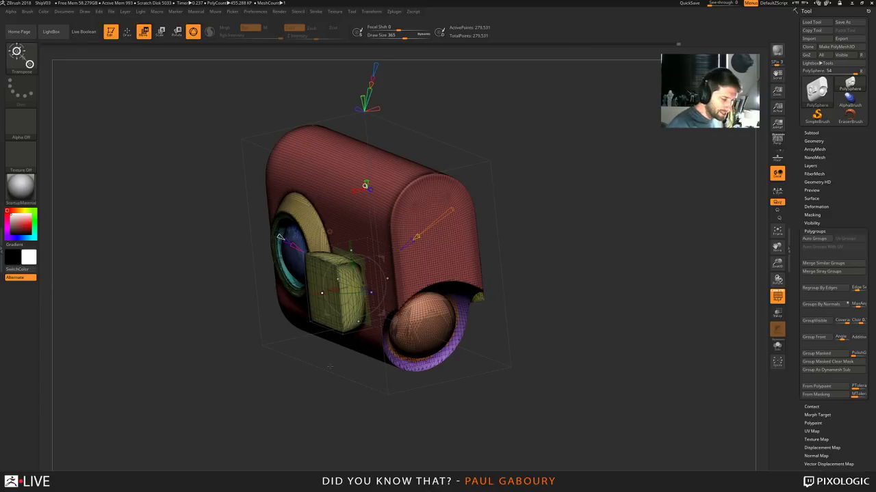
pyautogui.moveTo(280, 238); pyautogui.dragTo(285, 240)
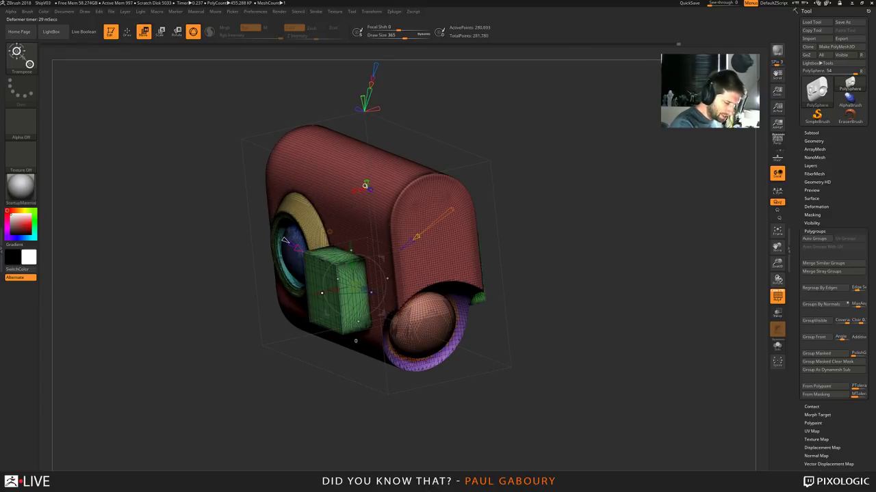
# Flatten the mirrored side boxes vertically into thin plates
pyautogui.moveTo(562, 405); pyautogui.dragTo(582, 392)
pyautogui.moveTo(582, 392)
pyautogui.keyDown('ctrl'); pyautogui.mouseDown(button='right')
pyautogui.moveTo(573, 385)
pyautogui.moveTo(600, 390)
pyautogui.mouseUp(button='right'); pyautogui.keyUp('ctrl')
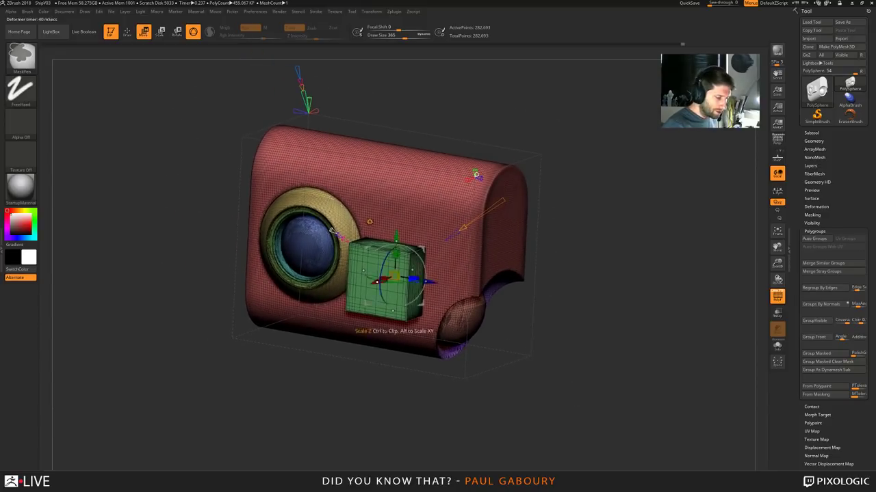
pyautogui.keyDown('ctrl'); pyautogui.moveTo(401, 322); pyautogui.dragTo(425, 356, button='right'); pyautogui.keyUp('ctrl')
pyautogui.press('w')
pyautogui.moveTo(298, 207); pyautogui.dragTo(296, 247)
pyautogui.moveTo(466, 446)
pyautogui.keyDown('ctrl'); pyautogui.mouseDown(button='right')
pyautogui.moveTo(438, 383)
pyautogui.moveTo(379, 404)
pyautogui.moveTo(403, 428)
pyautogui.moveTo(453, 413)
pyautogui.mouseUp(button='right'); pyautogui.keyUp('ctrl')
# Lengthen the mirrored side plates outward from the body along the X axis
pyautogui.moveTo(378, 290); pyautogui.dragTo(341, 319)
pyautogui.moveTo(437, 441)
pyautogui.keyDown('ctrl'); pyautogui.mouseDown(button='right')
pyautogui.moveTo(427, 396)
pyautogui.moveTo(436, 440)
pyautogui.mouseUp(button='right'); pyautogui.keyUp('ctrl')
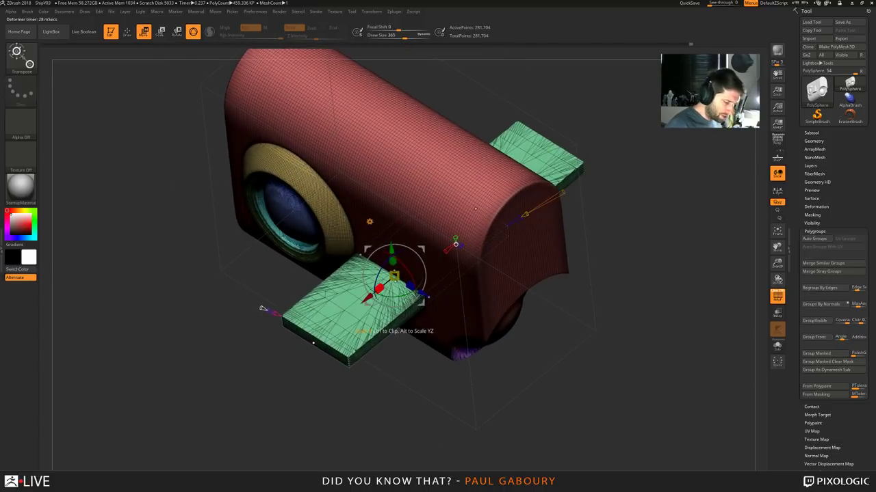
pyautogui.moveTo(377, 292); pyautogui.dragTo(341, 320)
pyautogui.keyDown('ctrl'); pyautogui.moveTo(436, 440); pyautogui.dragTo(427, 422, button='right'); pyautogui.keyUp('ctrl')
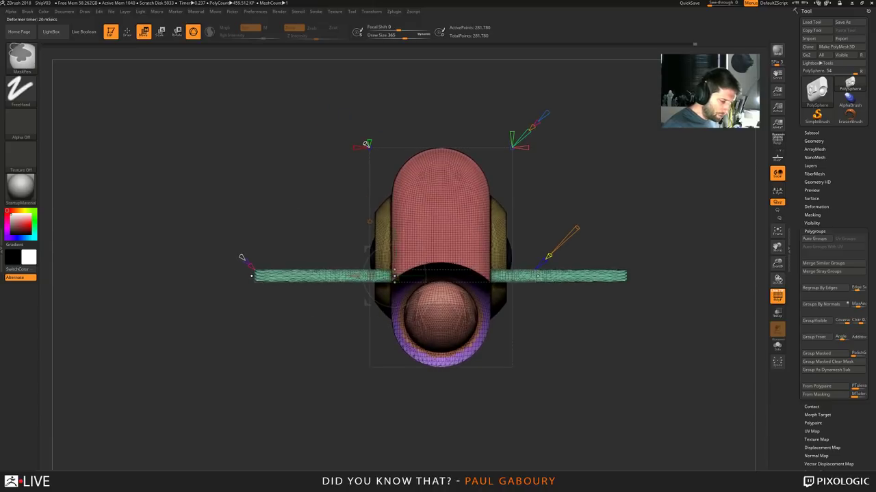
# Adjust the side plates vertically and rotate them to slope downward from the body like legs
pyautogui.moveTo(395, 253); pyautogui.dragTo(395, 268)
pyautogui.moveTo(416, 298); pyautogui.dragTo(424, 286)
pyautogui.keyDown('ctrl'); pyautogui.moveTo(557, 398); pyautogui.dragTo(534, 374, button='right'); pyautogui.keyUp('ctrl')
pyautogui.moveTo(534, 373); pyautogui.dragTo(549, 438, button='right')
# Turn off the polyframe display to show the shaded body with its sloping side plates
pyautogui.hotkey('ctrl', 'z')
pyautogui.hotkey('ctrl', 'z')
pyautogui.hotkey('ctrl', 'z')
pyautogui.hotkey('ctrl', 'z')
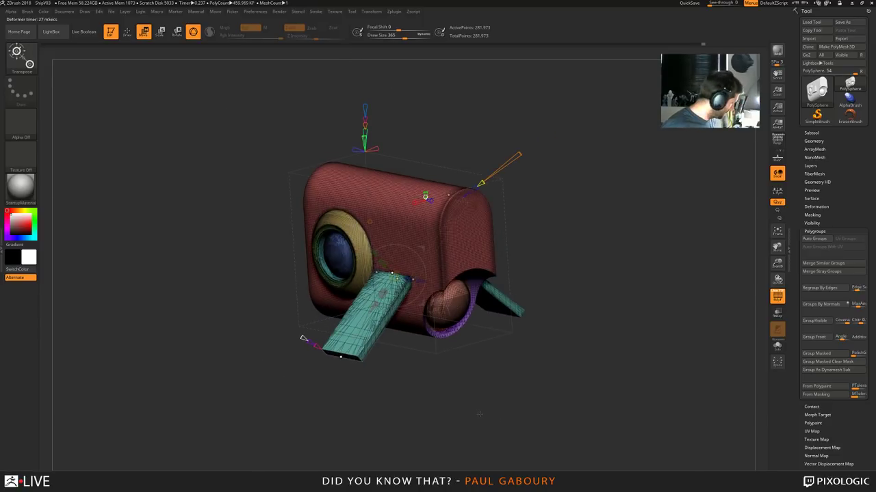
pyautogui.hotkey('ctrl', 'z')
pyautogui.hotkey('ctrl', 'z')
pyautogui.hotkey('ctrl', 'z')
pyautogui.hotkey('ctrl', 'z')
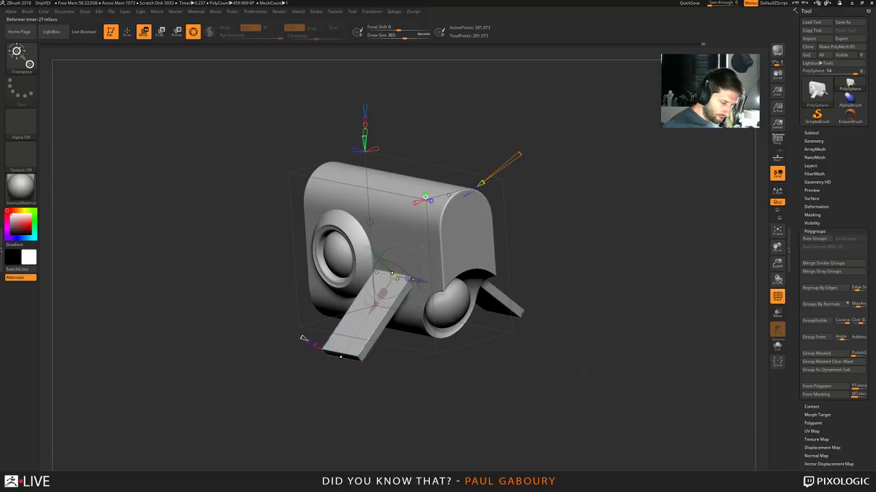
# Fine-tune the projection and thickness of the mirrored side plates on the body
pyautogui.hotkey('ctrl', 'z')
pyautogui.hotkey('ctrl', 'z')
pyautogui.hotkey('ctrl', 'z')
pyautogui.hotkey('ctrl', 'z')
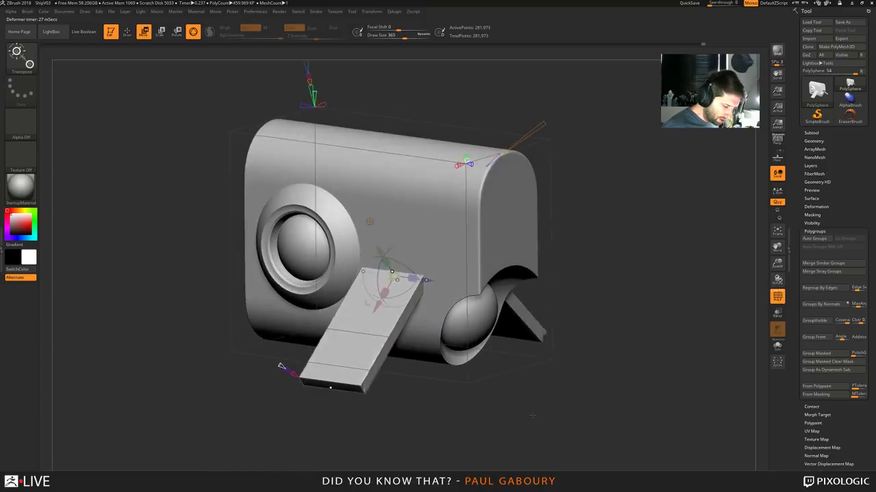
pyautogui.hotkey('ctrl', 'z')
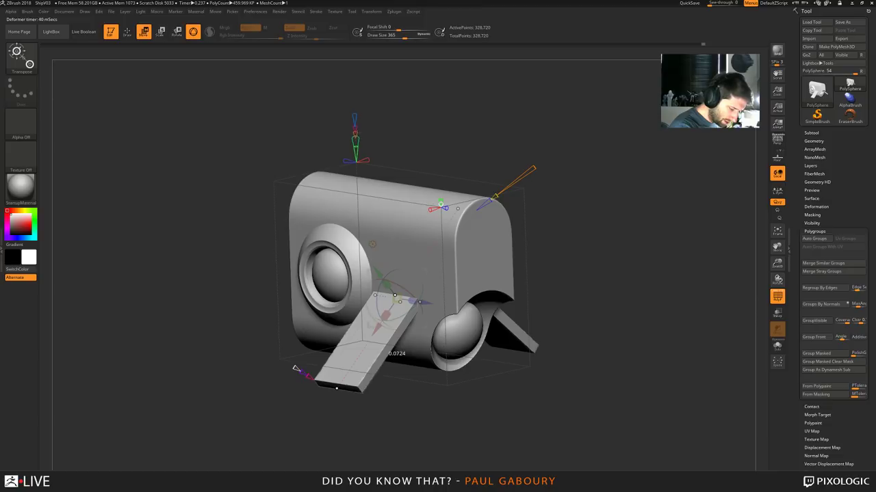
pyautogui.hotkey('ctrl', 'z')
pyautogui.hotkey('ctrl', 'z')
pyautogui.hotkey('ctrl', 'z')
pyautogui.hotkey('ctrl', 'z')
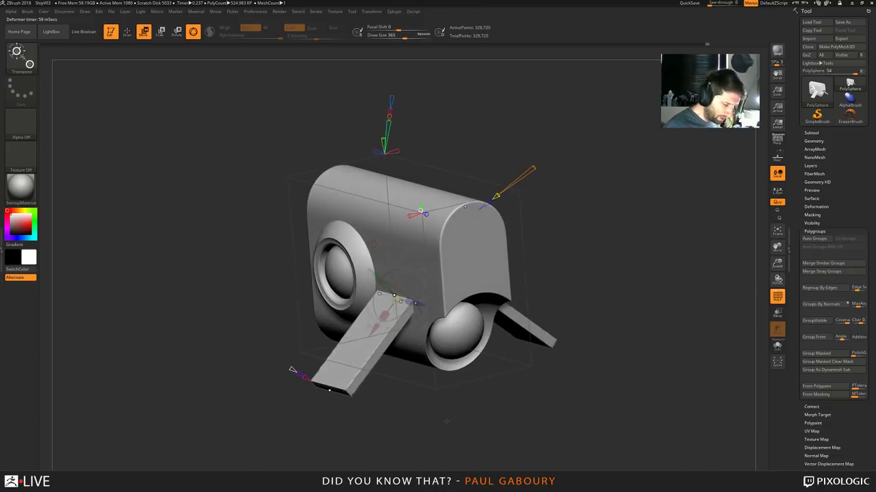
# Try thinning the mirrored side plates to knife-edge sheets, check them from the front, and restore their thicker shape
pyautogui.hotkey('ctrl', 'z')
pyautogui.hotkey('ctrl', 'z')
pyautogui.hotkey('ctrl', 'z')
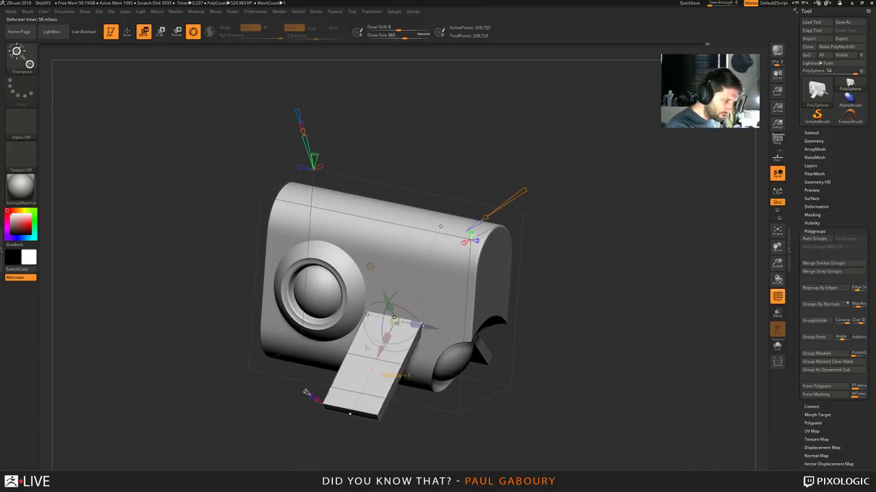
pyautogui.hotkey('ctrl', 'z')
pyautogui.hotkey('ctrl', 'z')
pyautogui.hotkey('ctrl', 'z')
pyautogui.hotkey('ctrl', 'z')
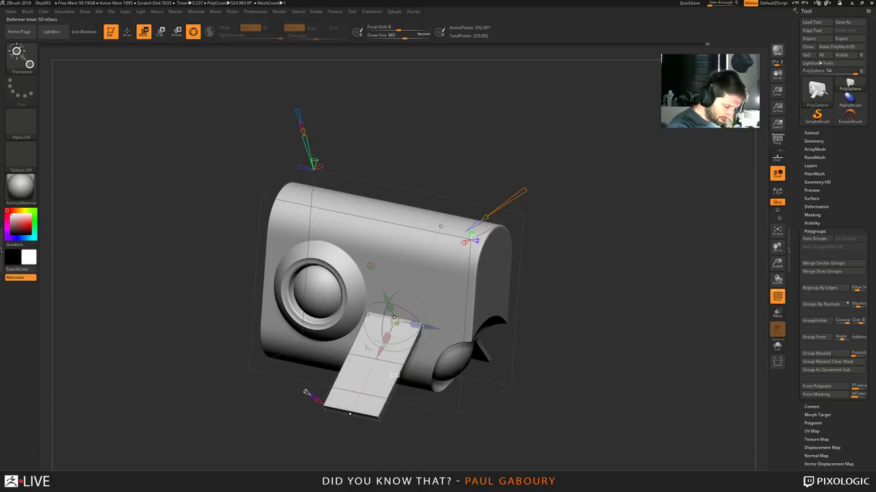
pyautogui.hotkey('ctrl', 'z')
pyautogui.hotkey('ctrl', 'z')
pyautogui.hotkey('ctrl', 'z')
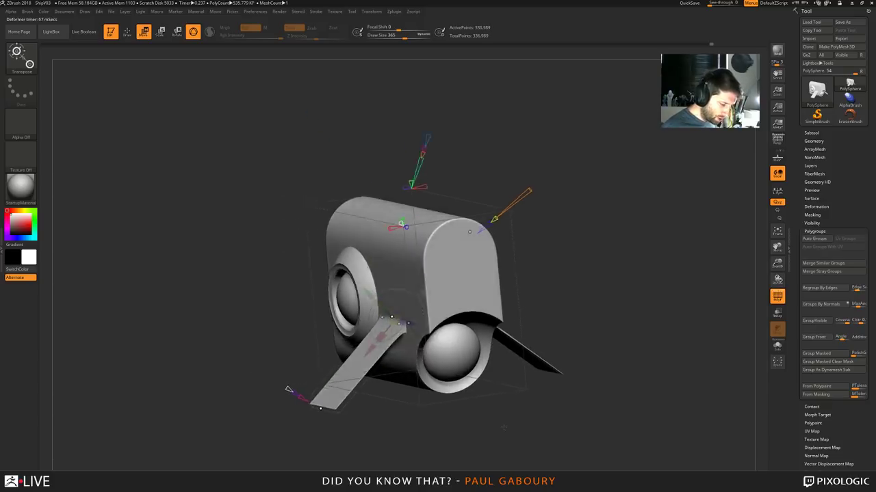
pyautogui.keyDown('shift'); pyautogui.moveTo(495, 425); pyautogui.dragTo(516, 364); pyautogui.keyUp('shift')
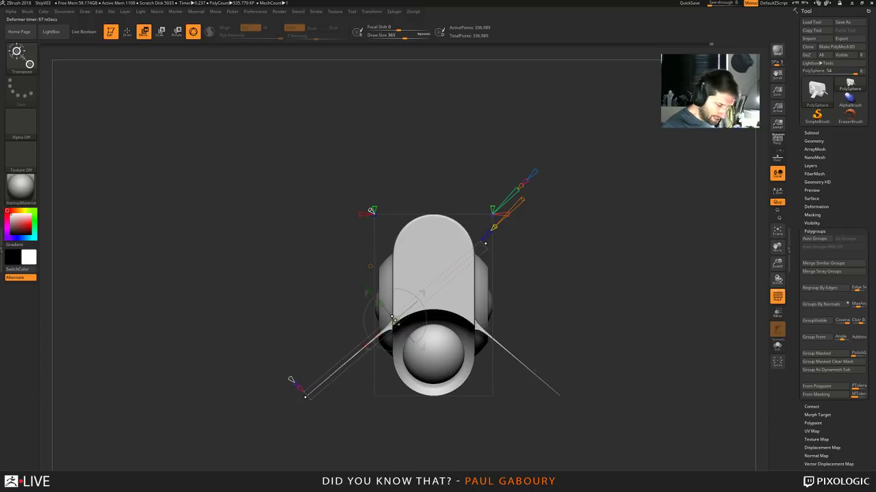
pyautogui.moveTo(517, 223); pyautogui.dragTo(589, 251)
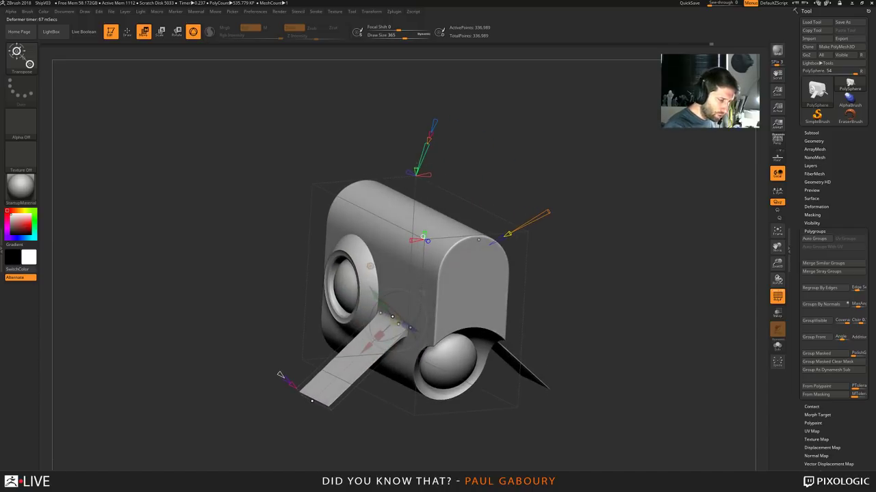
pyautogui.moveTo(229, 68); pyautogui.dragTo(365, 162, button='right')
pyautogui.hotkey('ctrl', 'z')
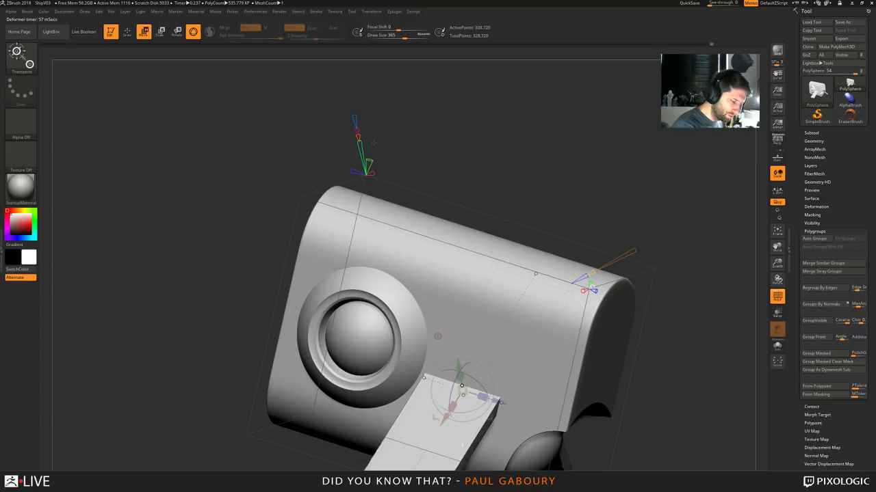
# Adjust the thickness of the mirrored side plates, giving them a slim but solid profile in the front view
pyautogui.click(356, 172)
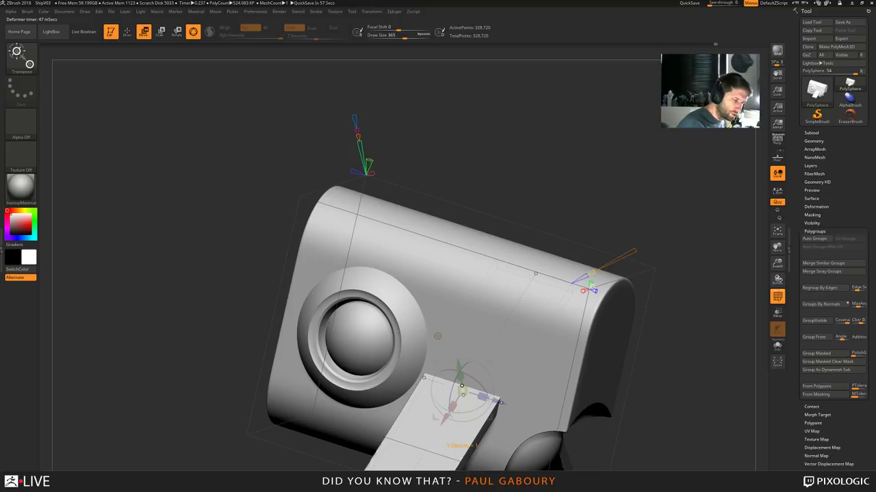
pyautogui.moveTo(369, 162); pyautogui.dragTo(367, 171)
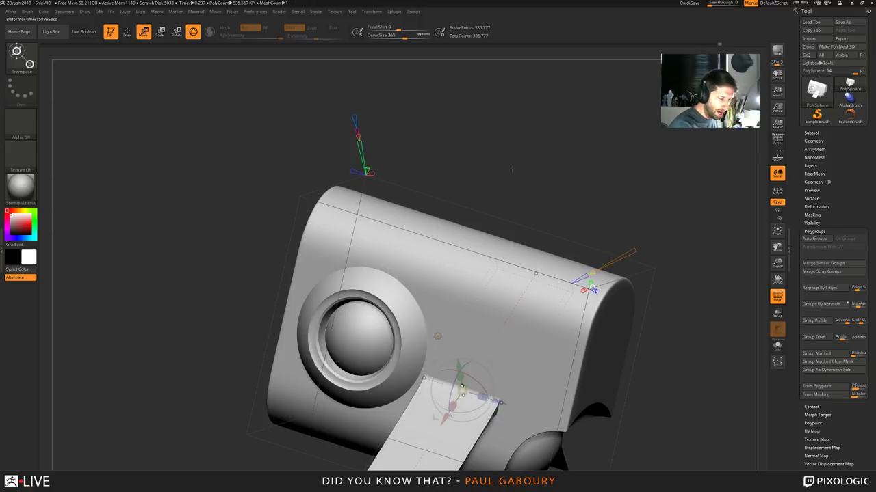
pyautogui.keyDown('ctrl'); pyautogui.moveTo(511, 169); pyautogui.dragTo(394, 113, button='right'); pyautogui.keyUp('ctrl')
pyautogui.keyDown('ctrl'); pyautogui.moveTo(394, 113); pyautogui.dragTo(428, 171, button='right'); pyautogui.keyUp('ctrl')
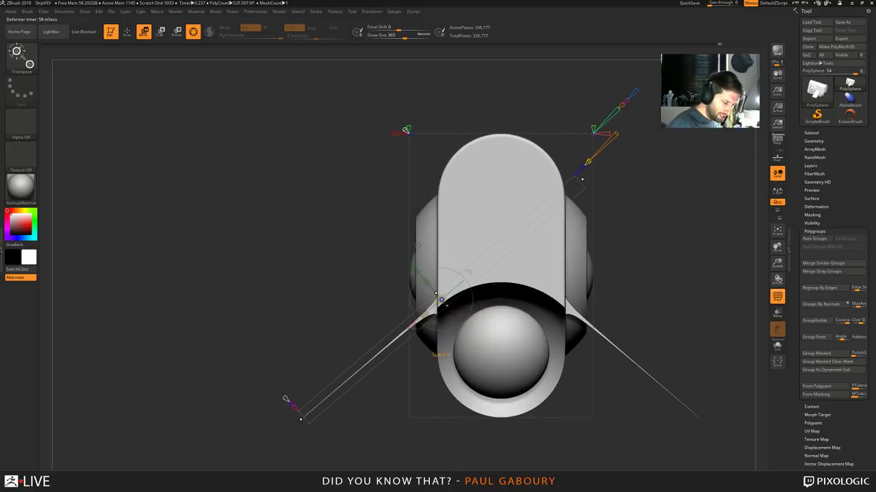
pyautogui.moveTo(593, 130); pyautogui.dragTo(593, 122)
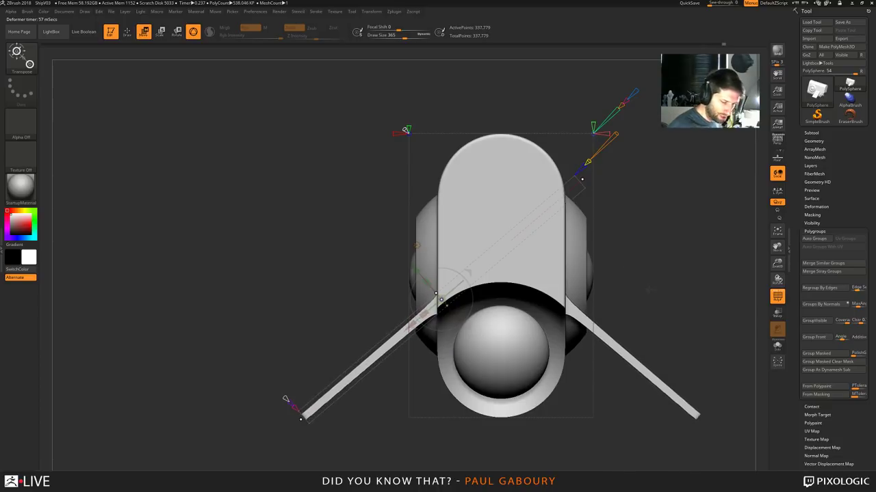
pyautogui.moveTo(581, 225); pyautogui.dragTo(580, 247, button='right')
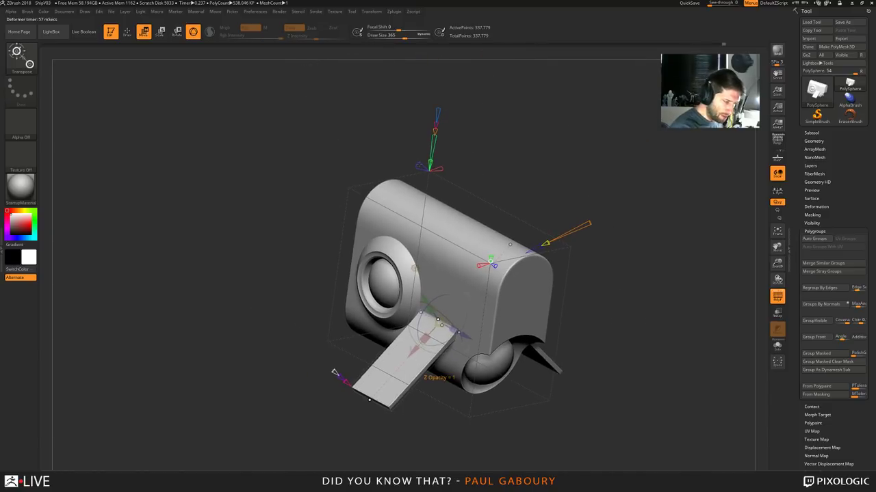
# Flare the side plates into the body with a softer transition at the joint and scale the plate primitive
pyautogui.moveTo(440, 377); pyautogui.dragTo(438, 378)
pyautogui.moveTo(439, 378); pyautogui.dragTo(433, 432, button='right')
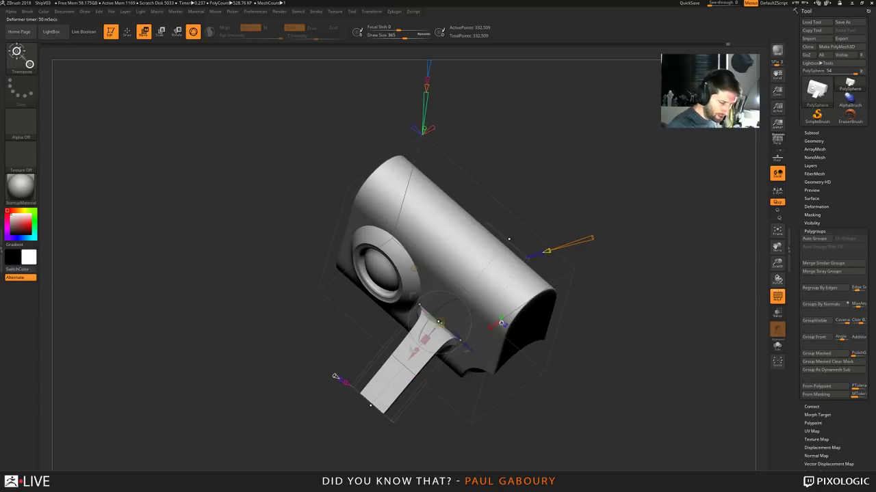
pyautogui.moveTo(437, 377); pyautogui.dragTo(444, 376)
pyautogui.moveTo(440, 322); pyautogui.dragTo(443, 325)
pyautogui.keyDown('ctrl'); pyautogui.moveTo(443, 325); pyautogui.dragTo(455, 390, button='right'); pyautogui.keyUp('ctrl')
pyautogui.moveTo(455, 389); pyautogui.dragTo(487, 404, button='right')
pyautogui.moveTo(488, 405); pyautogui.dragTo(470, 378)
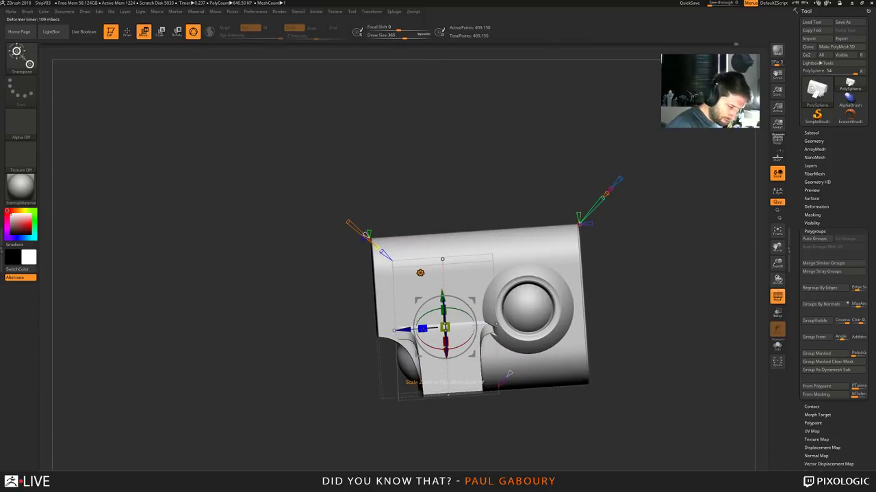
# Scale the side plates along the Z axis, trying a narrower width before making them wider
pyautogui.moveTo(423, 329); pyautogui.dragTo(426, 331)
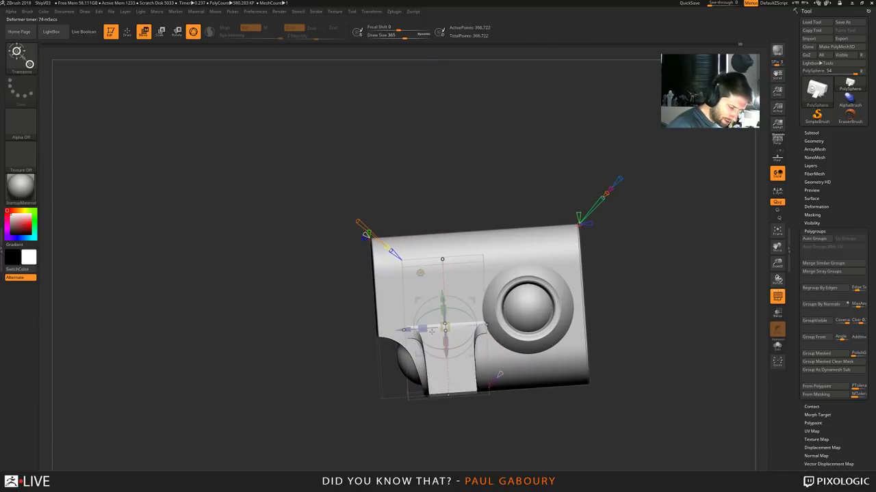
pyautogui.keyDown('ctrl'); pyautogui.moveTo(516, 329); pyautogui.dragTo(517, 376, button='right'); pyautogui.keyUp('ctrl')
pyautogui.moveTo(423, 329); pyautogui.dragTo(416, 329)
pyautogui.moveTo(576, 465)
pyautogui.keyDown('ctrl'); pyautogui.mouseDown(button='right')
pyautogui.moveTo(569, 412)
pyautogui.moveTo(571, 448)
pyautogui.mouseUp(button='right'); pyautogui.keyUp('ctrl')
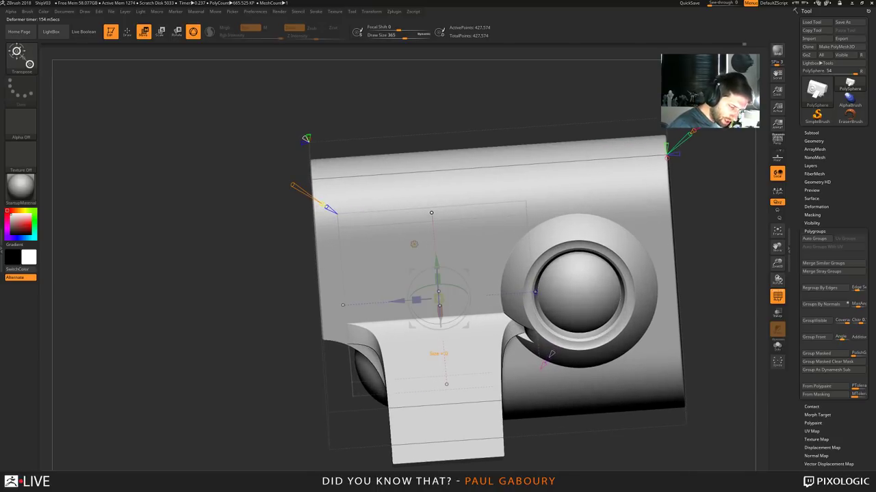
# Try pulling in the side plate's edge nearest the round side sphere
pyautogui.moveTo(535, 293); pyautogui.dragTo(515, 294)
pyautogui.moveTo(625, 437)
pyautogui.keyDown('ctrl'); pyautogui.mouseDown(button='right')
pyautogui.moveTo(626, 363)
pyautogui.moveTo(668, 402)
pyautogui.moveTo(604, 403)
pyautogui.moveTo(614, 394)
pyautogui.moveTo(622, 415)
pyautogui.mouseUp(button='right'); pyautogui.keyUp('ctrl')
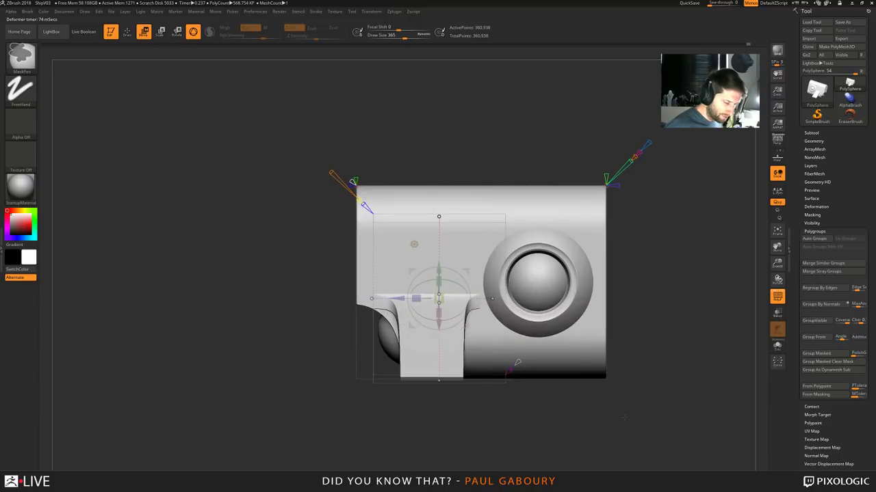
pyautogui.hotkey('ctrl', 'z')
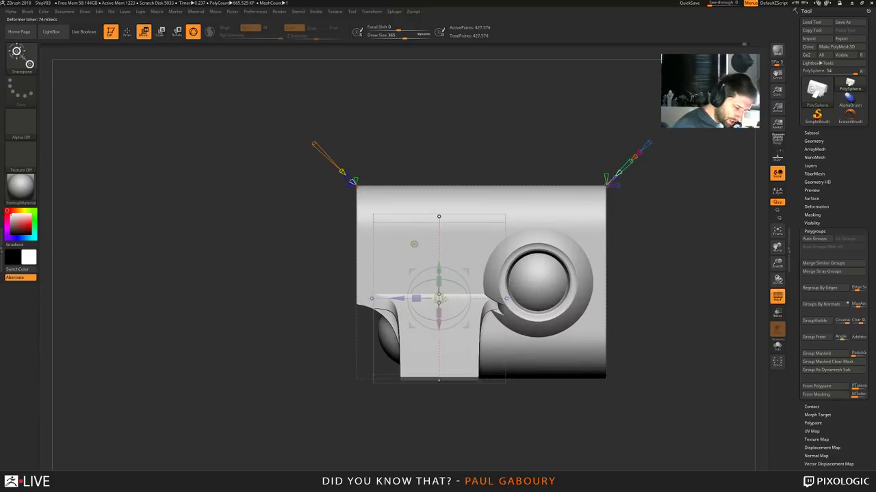
# Narrow the side plates from both edges so they clear the ring around the side sphere
pyautogui.moveTo(372, 298)
pyautogui.mouseDown()
pyautogui.moveTo(385, 299)
pyautogui.moveTo(372, 298)
pyautogui.mouseUp()
pyautogui.moveTo(506, 299); pyautogui.dragTo(494, 299)
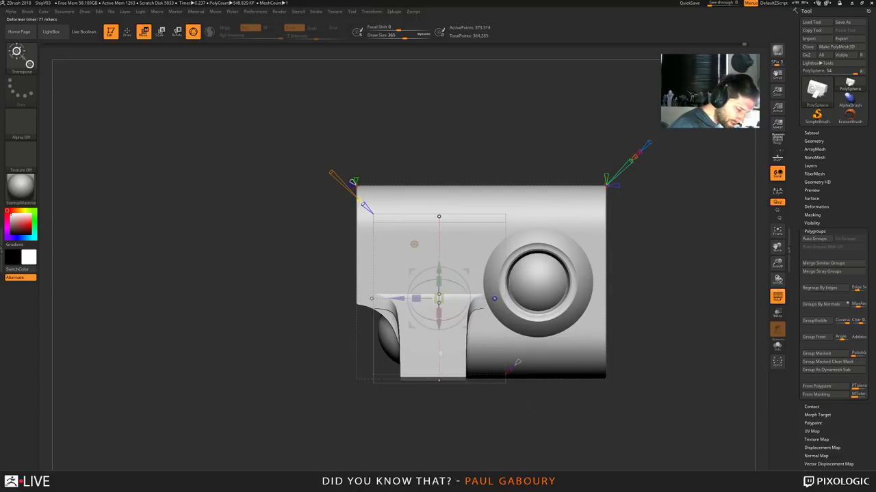
pyautogui.moveTo(372, 299); pyautogui.dragTo(378, 298)
pyautogui.keyDown('ctrl'); pyautogui.moveTo(478, 424); pyautogui.dragTo(597, 402, button='right'); pyautogui.keyUp('ctrl')
pyautogui.moveTo(596, 401); pyautogui.dragTo(595, 384)
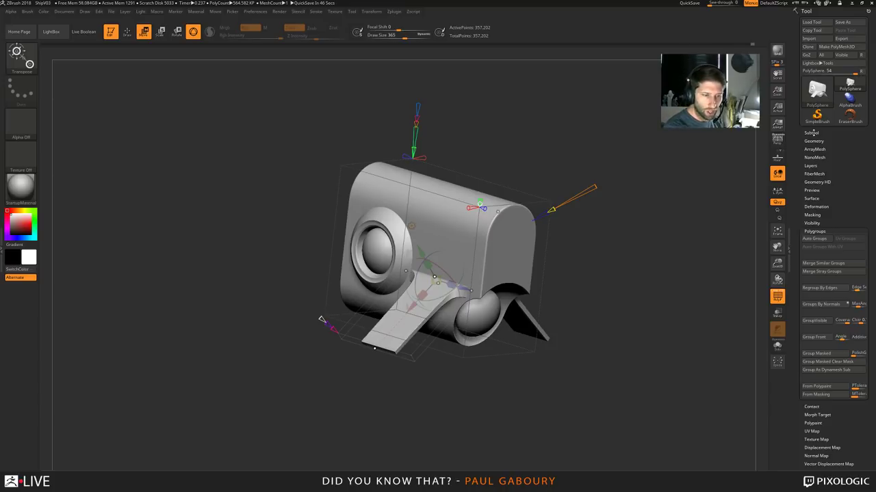
# Collapse the Polygroups settings and switch to Draw mode to hide the deformer handles
pyautogui.click(812, 132)
pyautogui.click(813, 133)
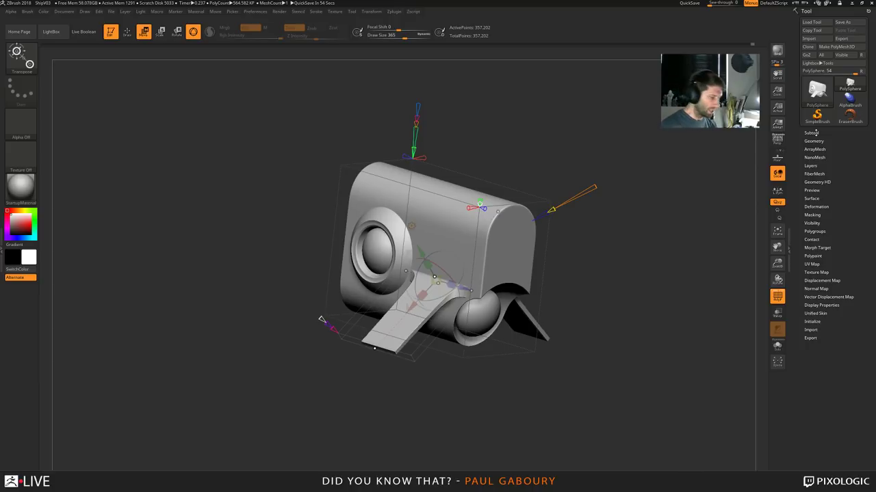
pyautogui.press('q')
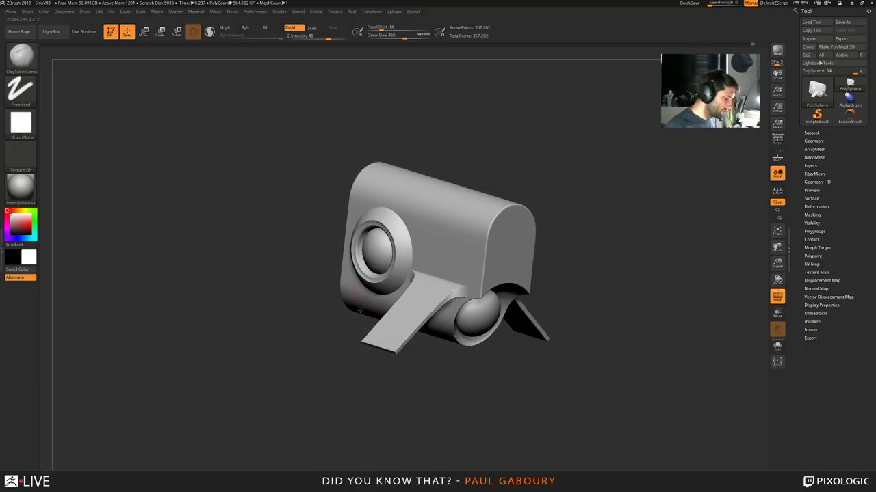
# Try dark grey and green (0, 255, 64) as the model's display colour, and return it to white
pyautogui.press('c')
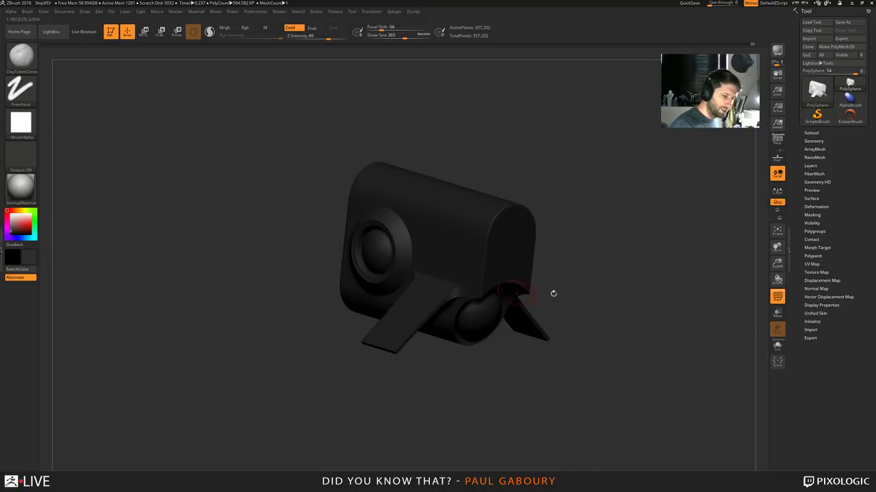
pyautogui.click(34, 232)
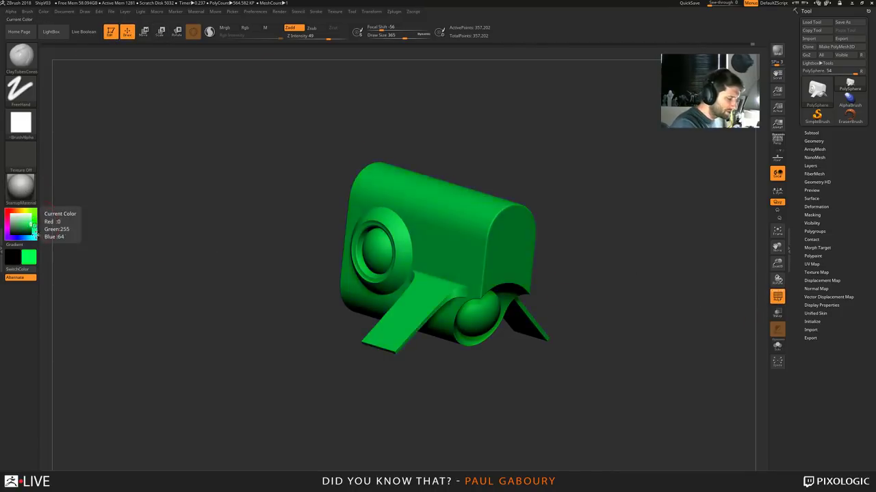
pyautogui.press('c')
pyautogui.press('c')
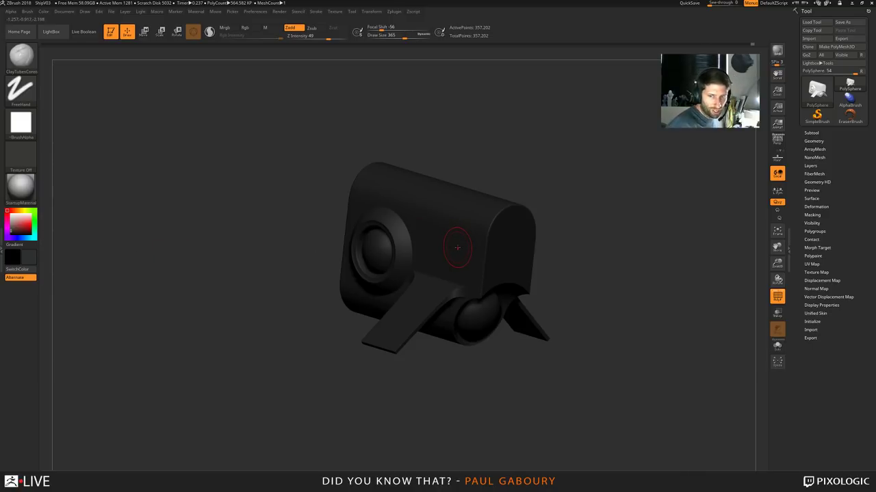
pyautogui.moveTo(24, 225); pyautogui.dragTo(4, 210)
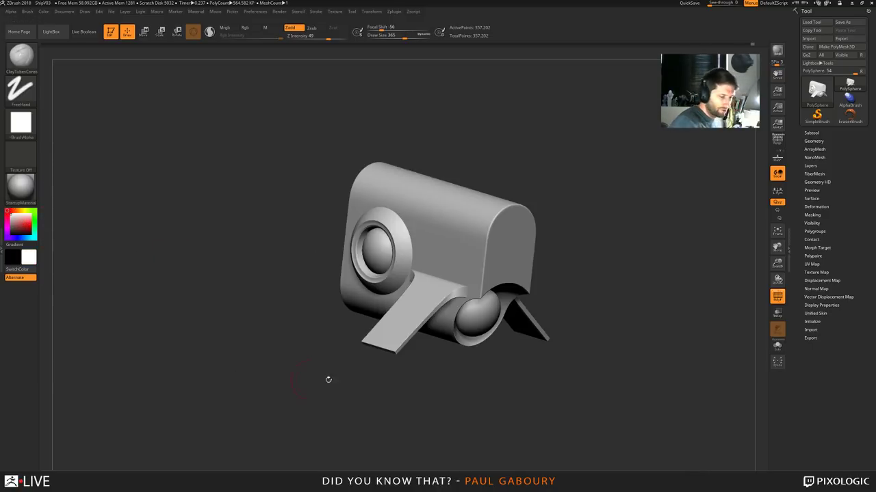
pyautogui.moveTo(578, 372)
pyautogui.keyDown('alt'); pyautogui.mouseDown(button='right')
pyautogui.moveTo(572, 379)
pyautogui.moveTo(573, 372)
pyautogui.mouseUp(button='right'); pyautogui.keyUp('alt')
pyautogui.press('ctrl')
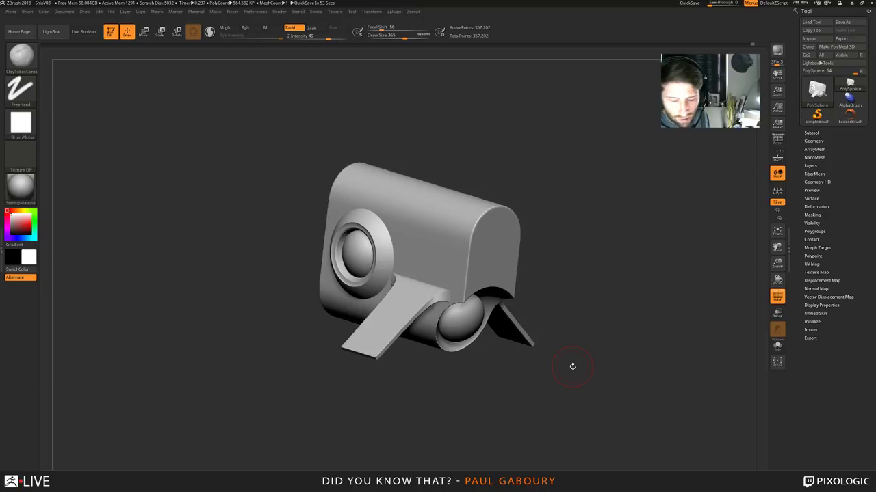
pyautogui.keyDown('alt'); pyautogui.moveTo(468, 395); pyautogui.dragTo(451, 367, button='right'); pyautogui.keyUp('alt')
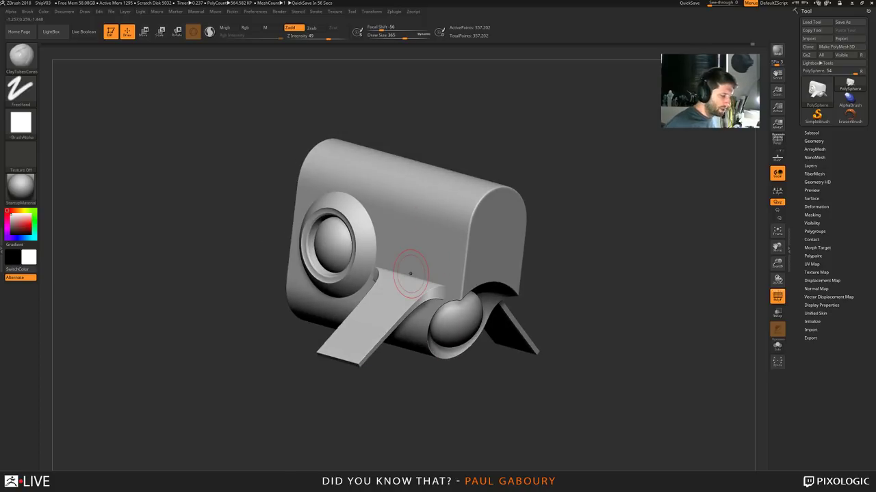
pyautogui.moveTo(24, 224)
pyautogui.mouseDown()
pyautogui.moveTo(76, 175)
pyautogui.moveTo(129, 32)
pyautogui.moveTo(195, 30)
pyautogui.moveTo(116, 40)
pyautogui.moveTo(126, 34)
pyautogui.moveTo(27, 225)
pyautogui.moveTo(23, 122)
pyautogui.mouseUp()
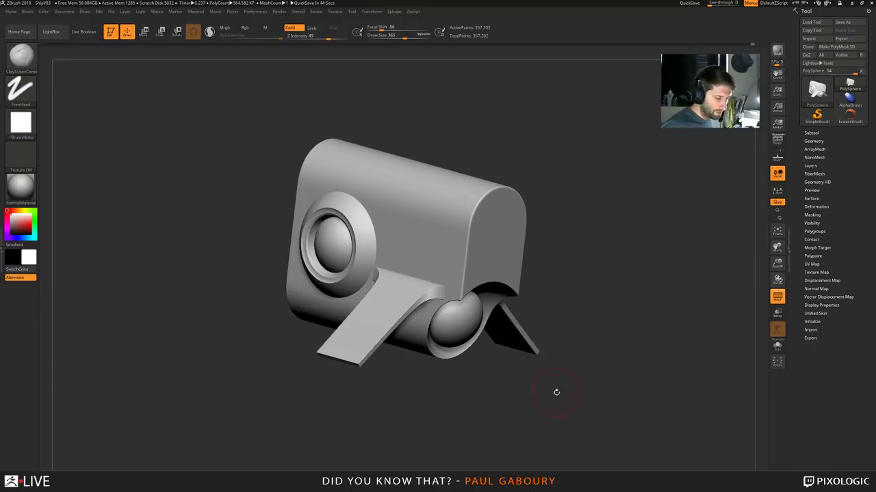
# Bring back the Project Primitive deformer on the body and fully reset it, replacing the side plates with the default primitive
pyautogui.moveTo(556, 391)
pyautogui.mouseDown()
pyautogui.moveTo(551, 386)
pyautogui.moveTo(533, 411)
pyautogui.moveTo(548, 400)
pyautogui.moveTo(531, 401)
pyautogui.moveTo(543, 410)
pyautogui.moveTo(526, 387)
pyautogui.mouseUp()
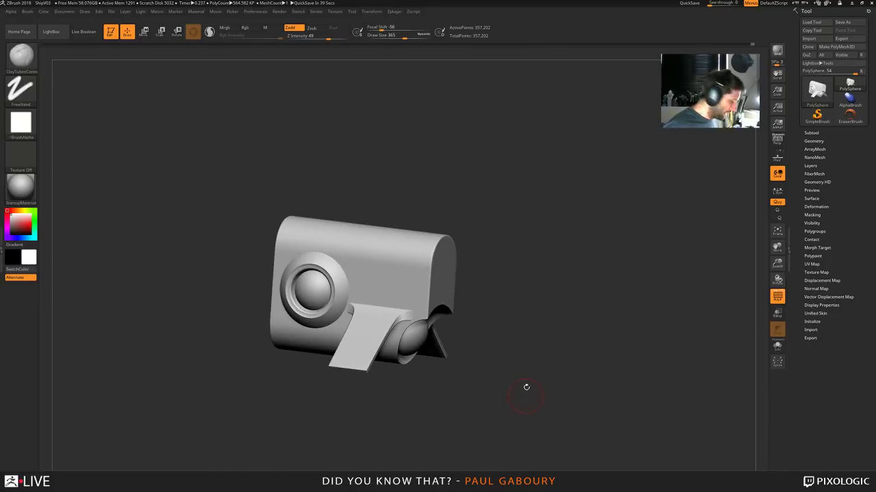
pyautogui.press('w')
pyautogui.moveTo(517, 284); pyautogui.dragTo(518, 301)
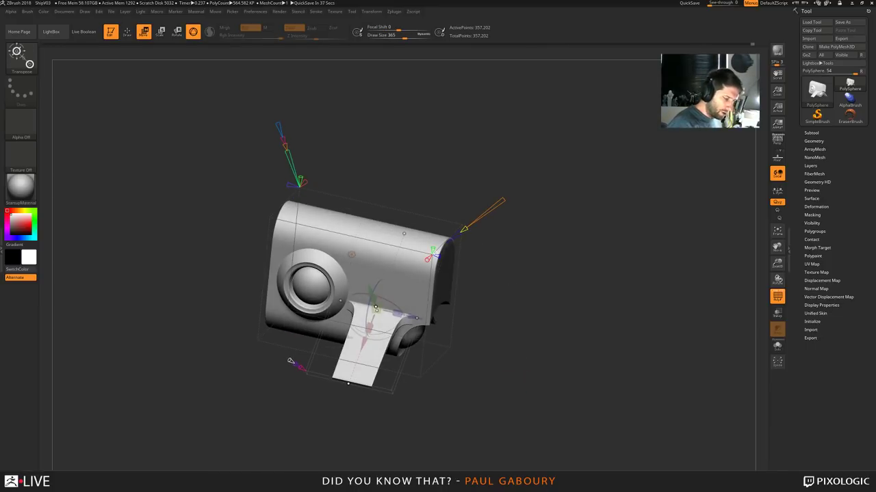
pyautogui.click(350, 256)
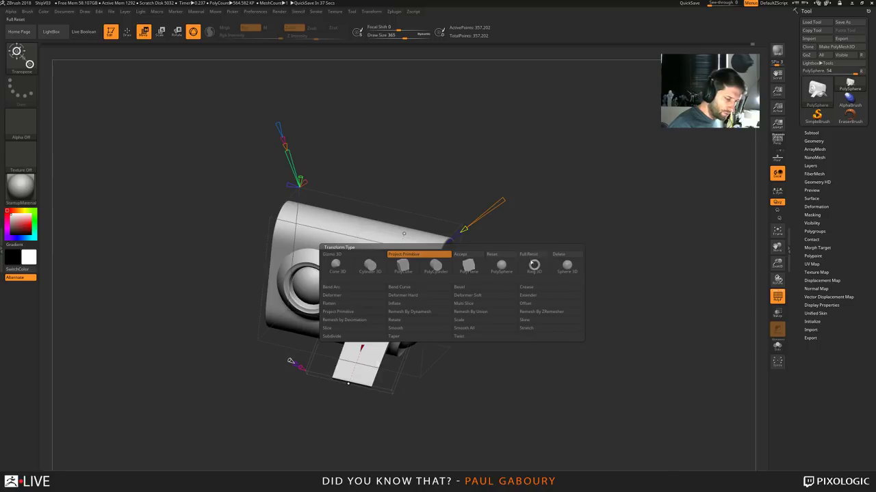
pyautogui.click(532, 270)
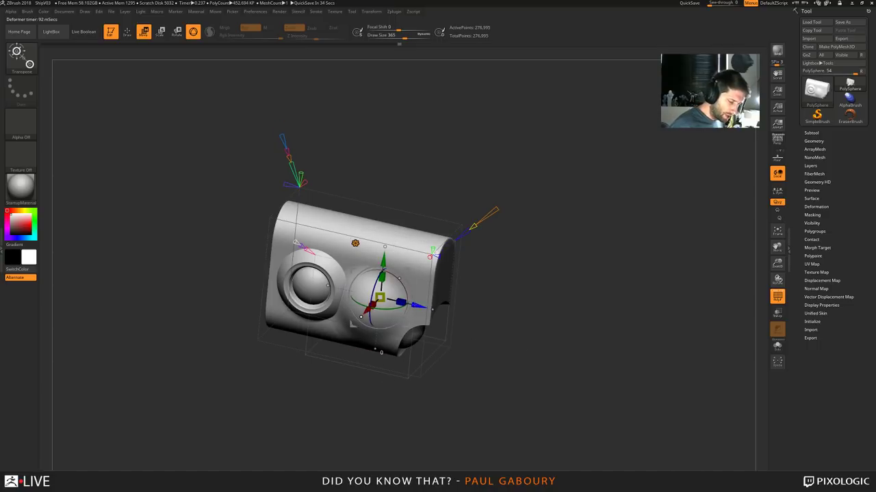
# Position the new primitive sphere at the body's front end, centred across its width, and narrow it to fit inside the side walls
pyautogui.moveTo(374, 350); pyautogui.dragTo(409, 358)
pyautogui.moveTo(581, 347); pyautogui.dragTo(540, 355)
pyautogui.keyDown('ctrl'); pyautogui.moveTo(541, 355); pyautogui.dragTo(543, 393, button='right'); pyautogui.keyUp('ctrl')
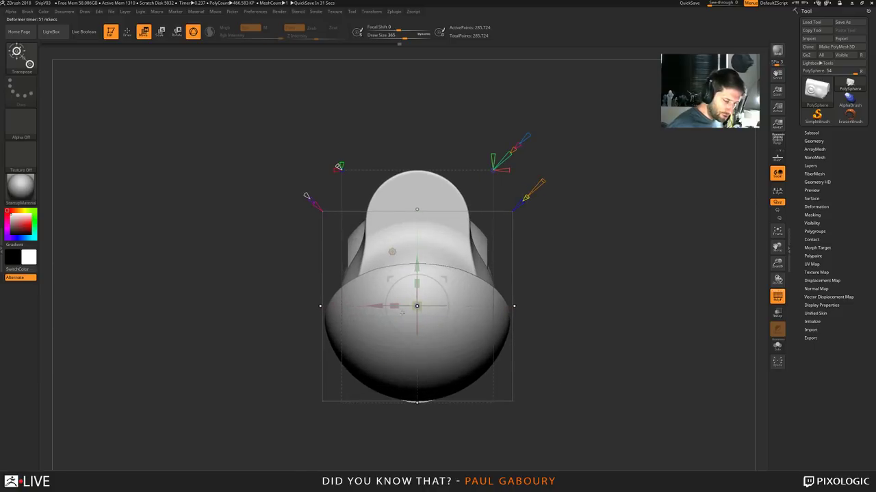
pyautogui.moveTo(394, 307); pyautogui.dragTo(431, 313)
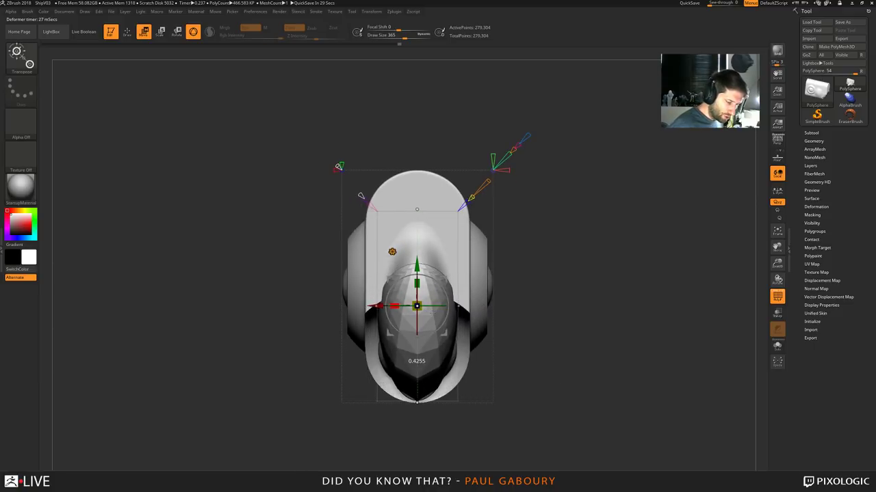
pyautogui.moveTo(520, 361); pyautogui.dragTo(526, 334)
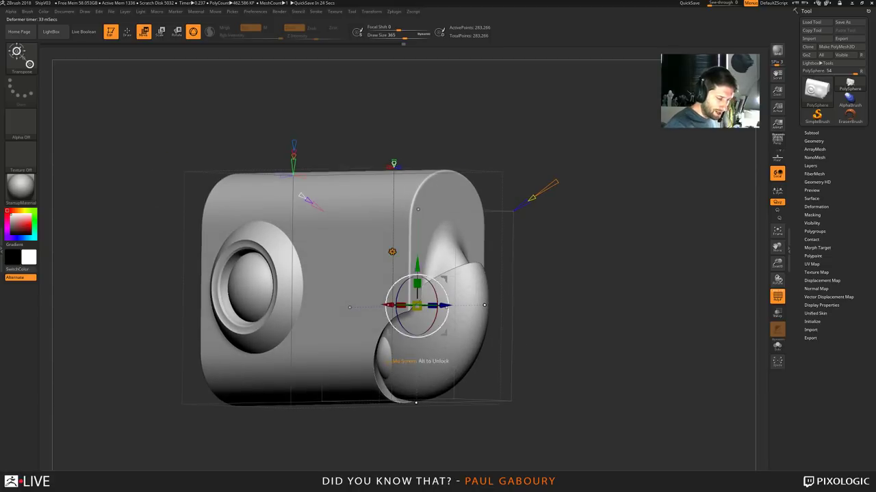
# Raise the narrow sphere above the front ball and pull it forward to carve an oval recess into the front face
pyautogui.moveTo(417, 264); pyautogui.dragTo(417, 225)
pyautogui.moveTo(561, 345); pyautogui.dragTo(578, 340)
pyautogui.moveTo(460, 267); pyautogui.dragTo(508, 262)
pyautogui.moveTo(585, 352); pyautogui.dragTo(558, 351)
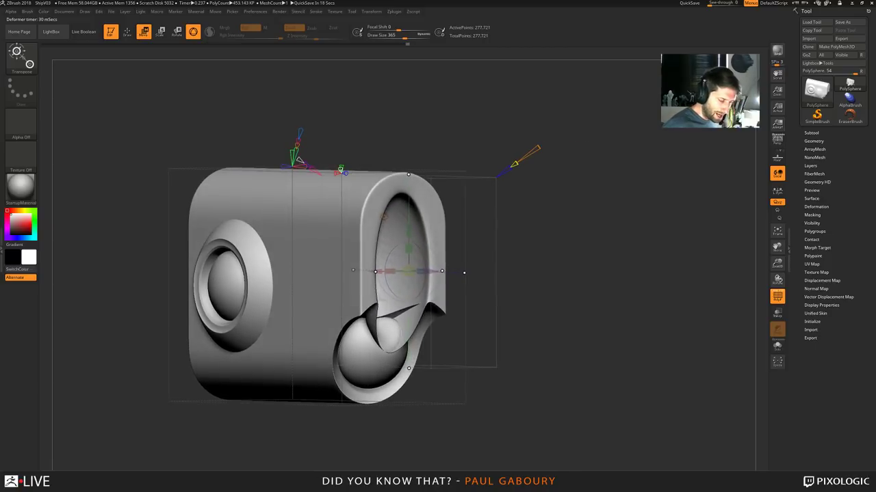
pyautogui.moveTo(408, 231)
pyautogui.mouseDown()
pyautogui.moveTo(409, 208)
pyautogui.moveTo(408, 221)
pyautogui.mouseUp()
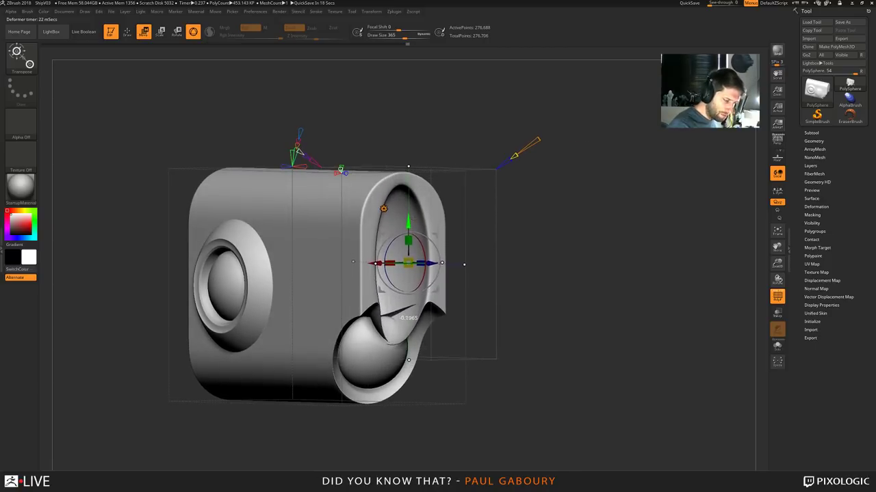
pyautogui.keyDown('ctrl'); pyautogui.moveTo(532, 328); pyautogui.dragTo(531, 289, button='right'); pyautogui.keyUp('ctrl')
pyautogui.moveTo(531, 290); pyautogui.dragTo(566, 295)
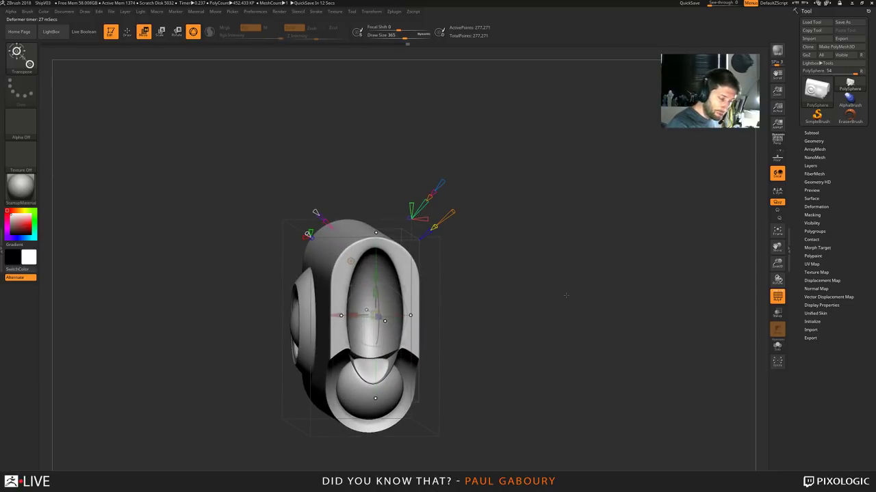
# Square off the oval front recess into an arched window and shorten it from below so it clears the lower ball
pyautogui.moveTo(453, 212); pyautogui.dragTo(458, 207)
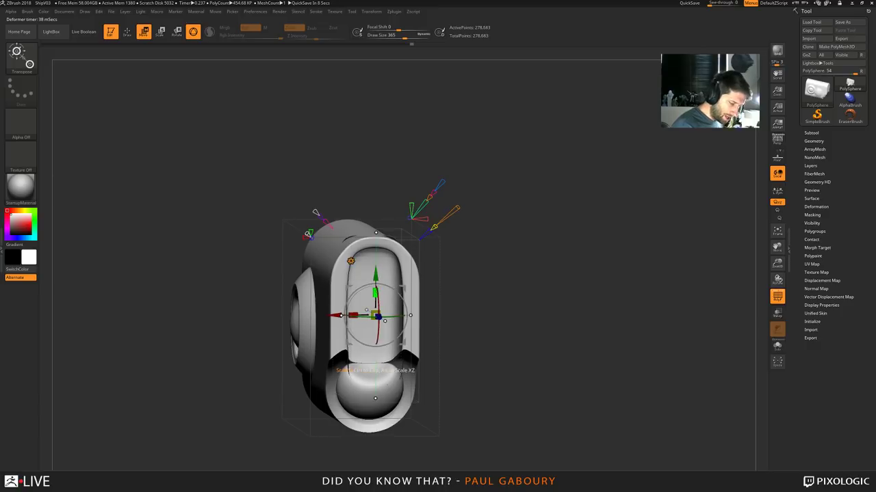
pyautogui.moveTo(375, 292); pyautogui.dragTo(344, 316)
pyautogui.moveTo(459, 336); pyautogui.dragTo(509, 334)
pyautogui.moveTo(433, 377); pyautogui.dragTo(433, 352)
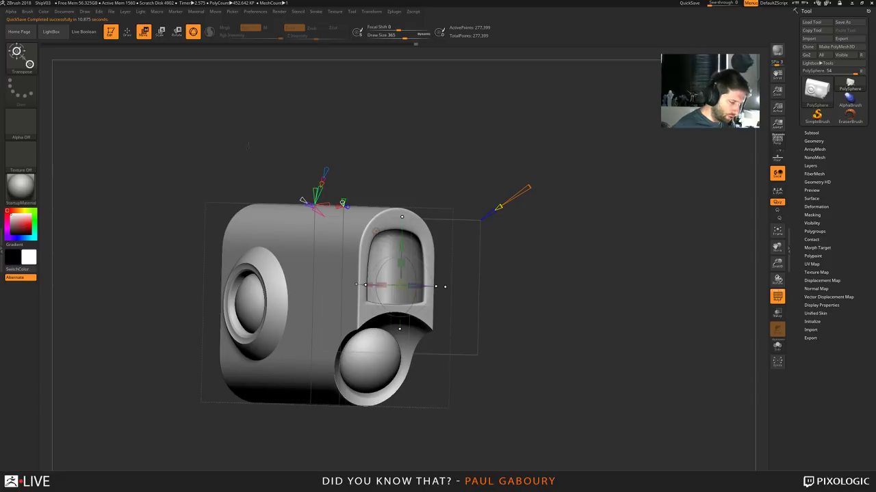
pyautogui.moveTo(360, 91); pyautogui.dragTo(295, 47)
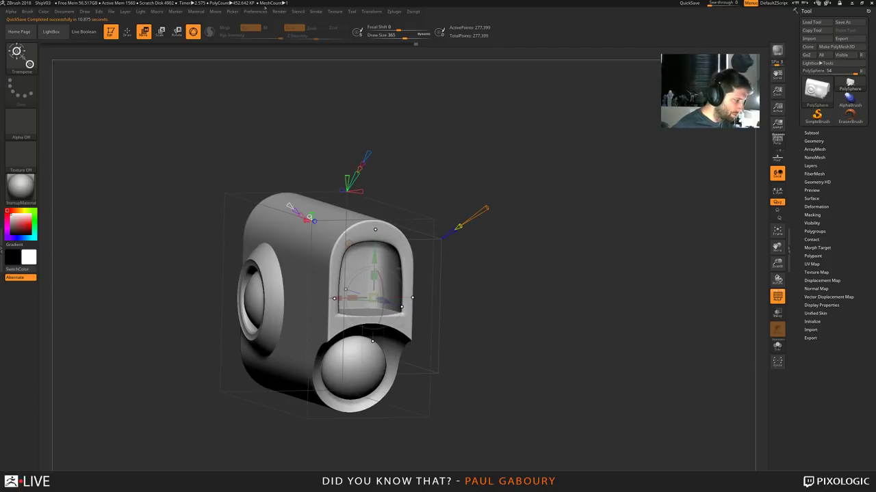
# Set both the Maximum Duration and Rest Duration of QuickSave to 600 in the preferences
pyautogui.click(263, 13)
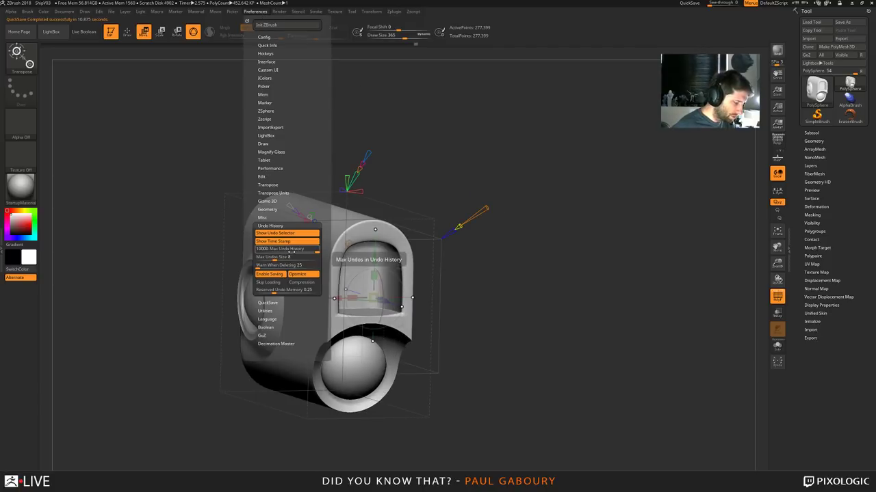
pyautogui.click(271, 226)
pyautogui.click(275, 235)
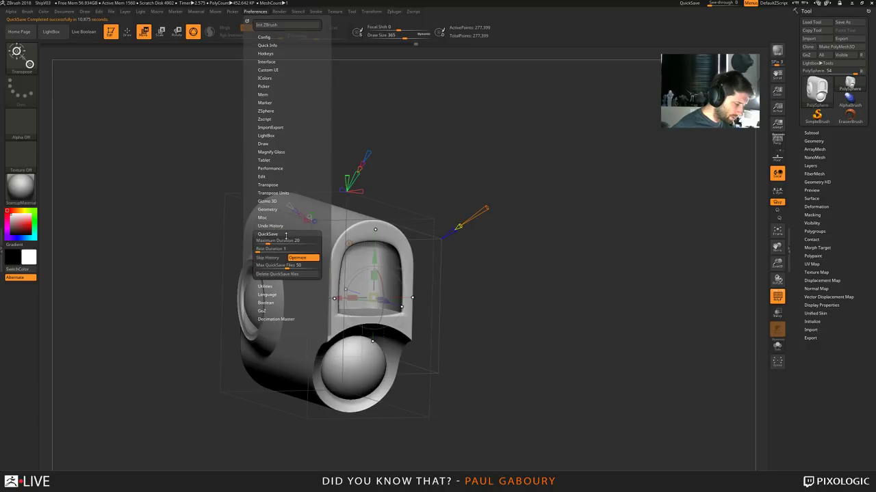
pyautogui.click(316, 250)
pyautogui.write('600')
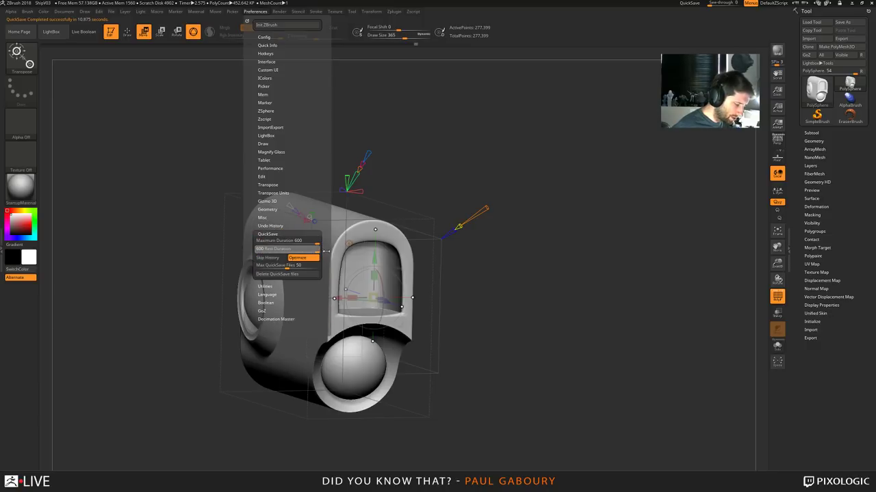
pyautogui.press('Return')
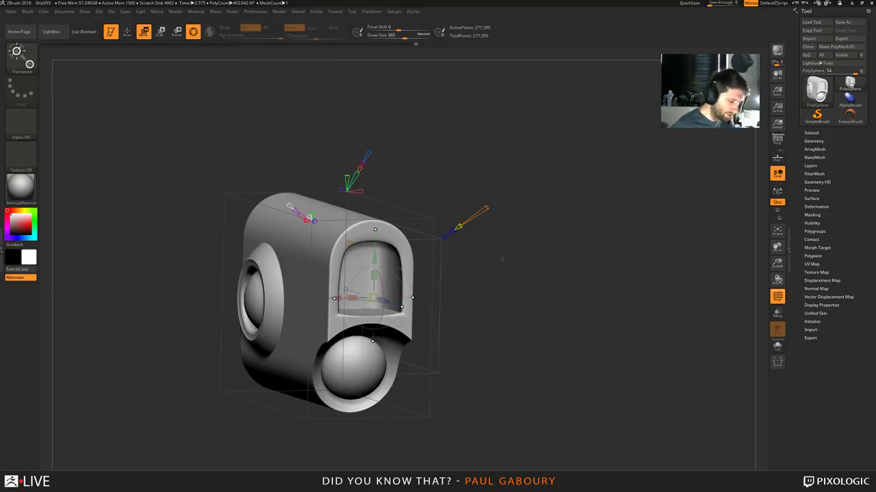
# Pull in the inner end of the front window recess and slide the primitive along the body to refine its depth
pyautogui.moveTo(494, 216); pyautogui.dragTo(409, 312)
pyautogui.moveTo(340, 287)
pyautogui.mouseDown()
pyautogui.moveTo(351, 291)
pyautogui.moveTo(360, 346)
pyautogui.moveTo(334, 287)
pyautogui.moveTo(342, 287)
pyautogui.mouseUp()
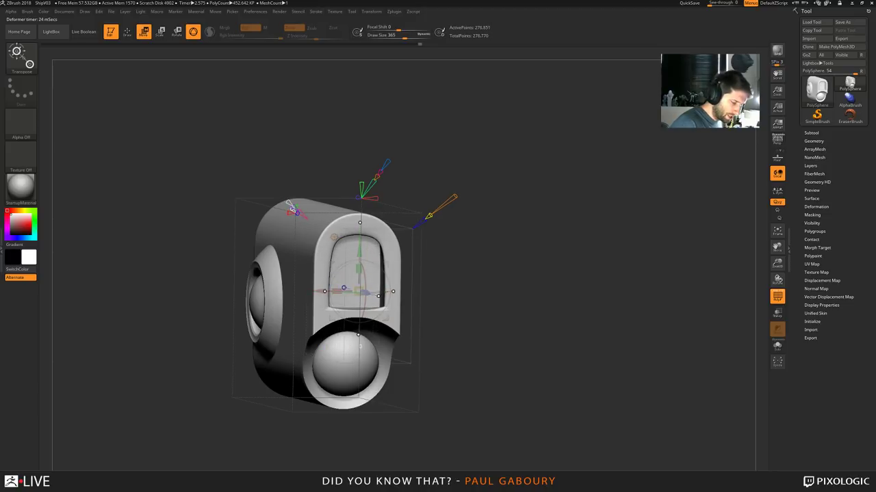
pyautogui.moveTo(461, 319)
pyautogui.mouseDown()
pyautogui.moveTo(479, 324)
pyautogui.moveTo(468, 341)
pyautogui.moveTo(487, 327)
pyautogui.moveTo(481, 333)
pyautogui.moveTo(461, 315)
pyautogui.mouseUp()
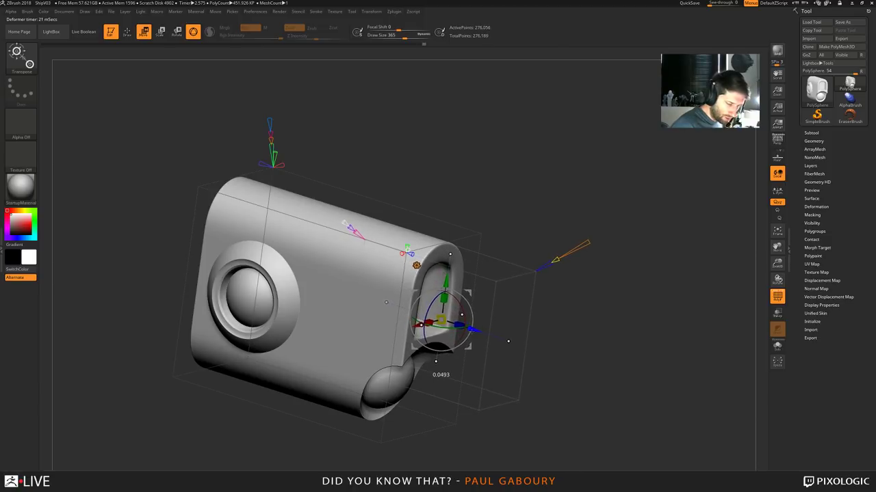
pyautogui.keyDown('ctrl'); pyautogui.moveTo(540, 393); pyautogui.dragTo(517, 352, button='right'); pyautogui.keyUp('ctrl')
pyautogui.moveTo(517, 353); pyautogui.dragTo(523, 376, button='right')
pyautogui.keyDown('ctrl'); pyautogui.moveTo(524, 376); pyautogui.dragTo(535, 404, button='right'); pyautogui.keyUp('ctrl')
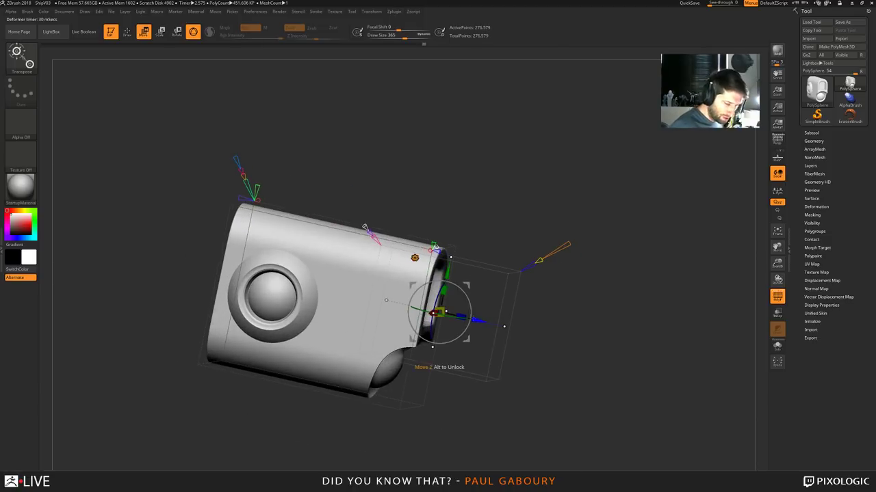
pyautogui.moveTo(476, 320); pyautogui.dragTo(443, 313)
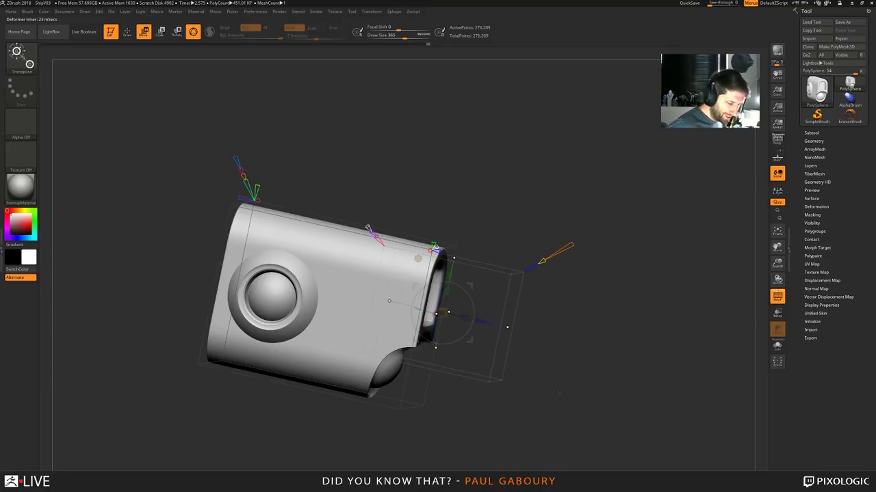
# Start a new Project Primitive sphere on the body, raise it through the top surface and stretch it lengthwise into a long dome
pyautogui.moveTo(559, 394); pyautogui.dragTo(526, 384, button='right')
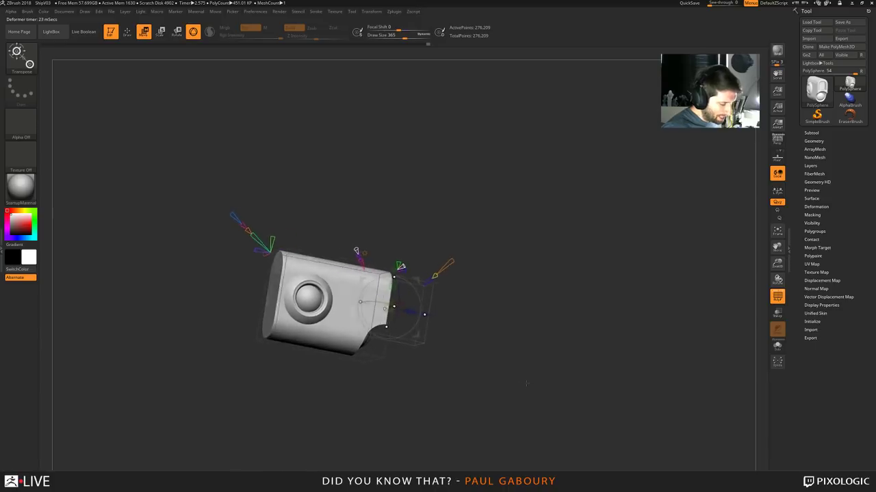
pyautogui.moveTo(526, 383); pyautogui.dragTo(514, 400)
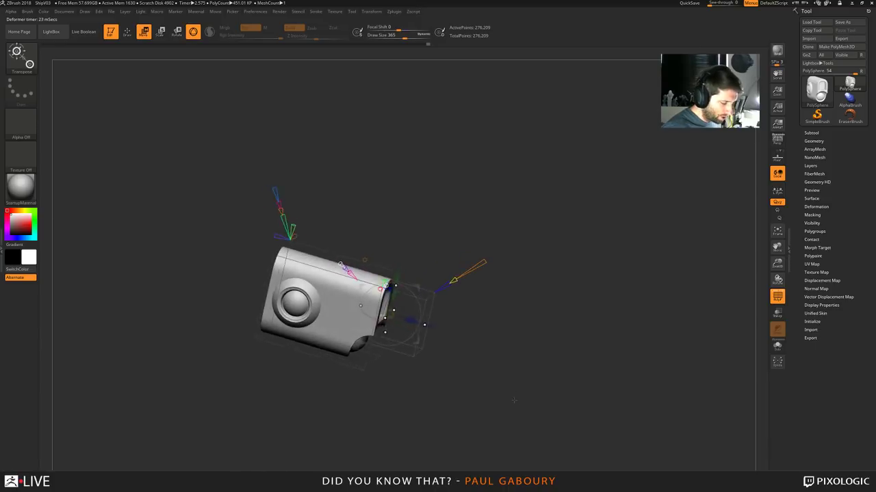
pyautogui.keyDown('shift'); pyautogui.moveTo(514, 401); pyautogui.dragTo(587, 342, button='right'); pyautogui.keyUp('shift')
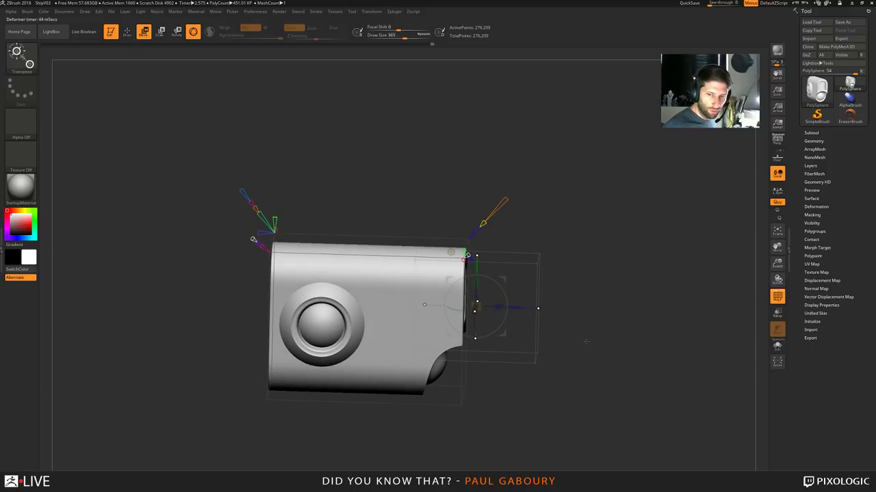
pyautogui.moveTo(587, 288); pyautogui.dragTo(607, 290, button='right')
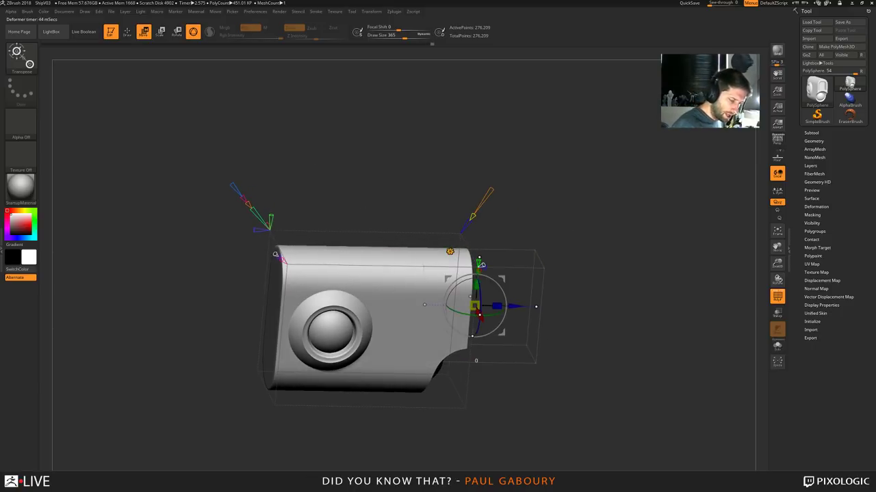
pyautogui.click(450, 251)
pyautogui.click(658, 261)
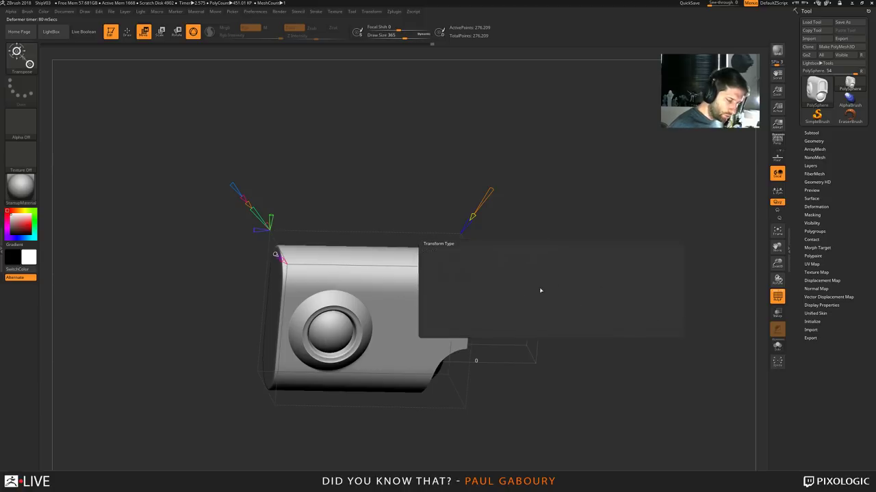
pyautogui.moveTo(394, 280); pyautogui.dragTo(399, 223)
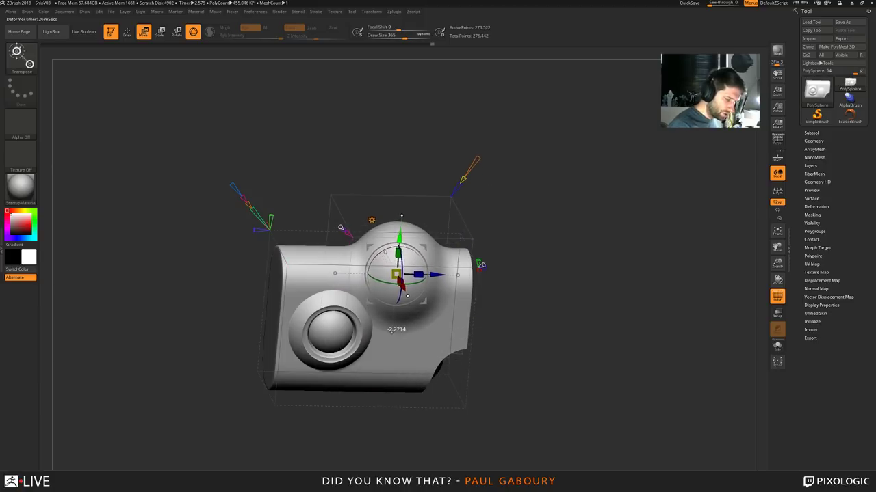
pyautogui.moveTo(418, 274)
pyautogui.mouseDown()
pyautogui.moveTo(438, 274)
pyautogui.moveTo(418, 275)
pyautogui.mouseUp()
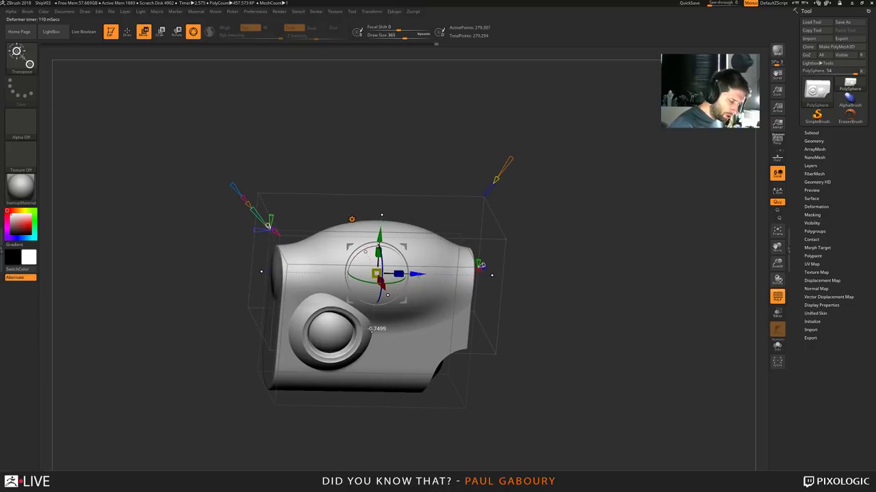
# Pull in the rear and front ends of the long dome so each one steps down before the body's edge
pyautogui.moveTo(527, 340)
pyautogui.mouseDown()
pyautogui.moveTo(518, 339)
pyautogui.moveTo(542, 340)
pyautogui.moveTo(533, 340)
pyautogui.mouseUp()
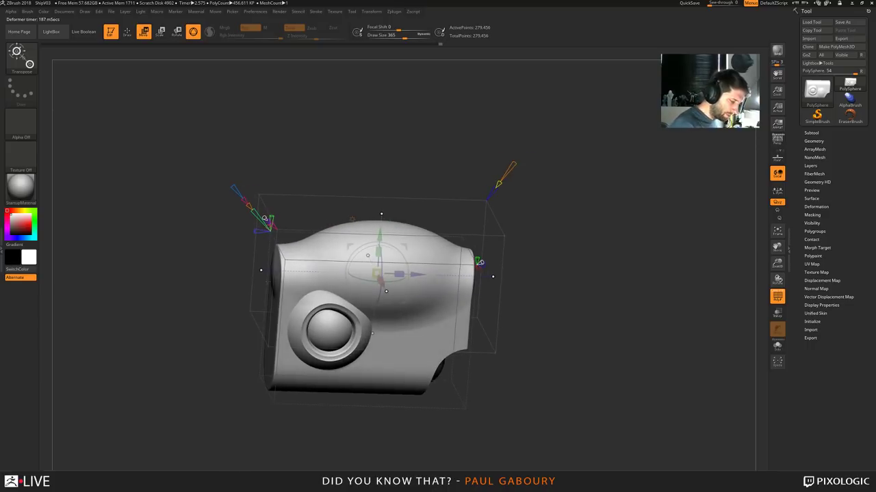
pyautogui.moveTo(262, 271); pyautogui.dragTo(278, 271)
pyautogui.moveTo(578, 367); pyautogui.dragTo(574, 366)
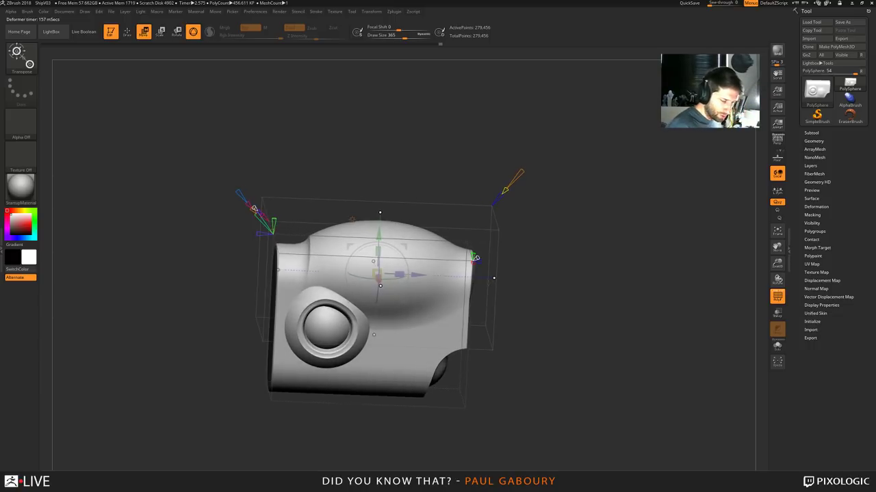
pyautogui.moveTo(482, 277); pyautogui.dragTo(475, 276)
pyautogui.moveTo(575, 368)
pyautogui.mouseDown()
pyautogui.moveTo(555, 371)
pyautogui.moveTo(565, 373)
pyautogui.mouseUp()
pyautogui.keyDown('ctrl'); pyautogui.moveTo(565, 373); pyautogui.dragTo(566, 393, button='right'); pyautogui.keyUp('ctrl')
pyautogui.moveTo(566, 394); pyautogui.dragTo(547, 410)
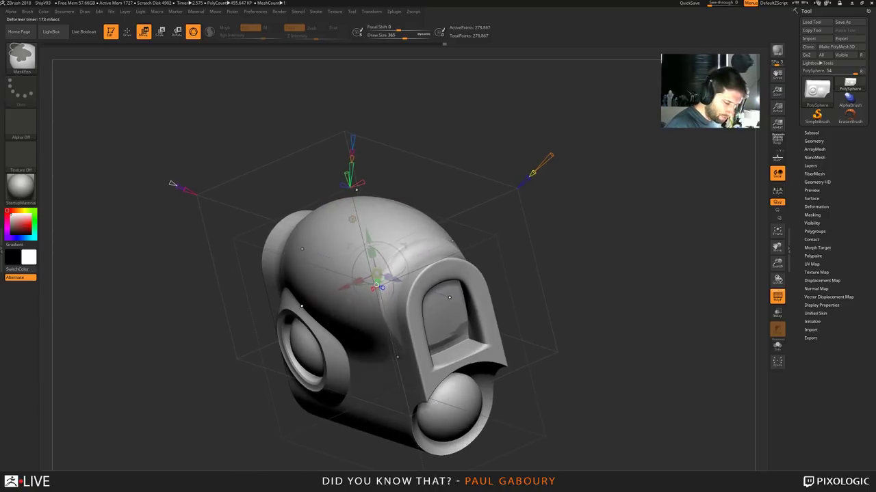
pyautogui.moveTo(449, 297); pyautogui.dragTo(443, 296)
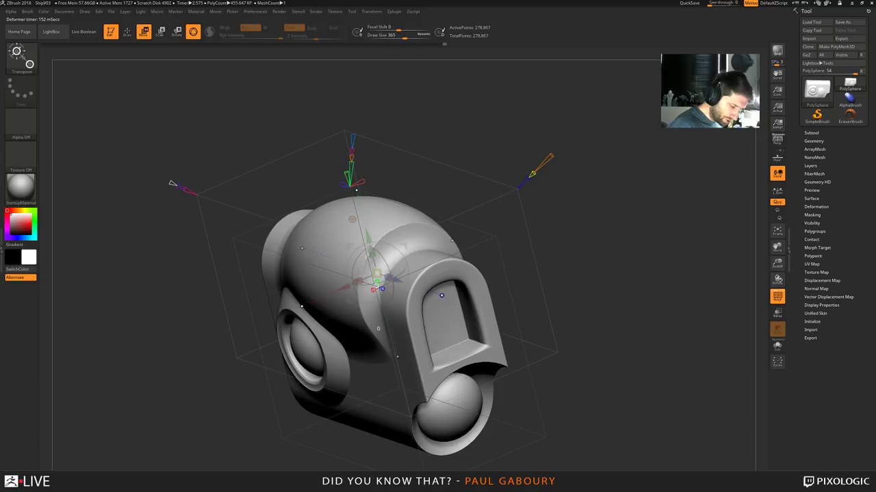
pyautogui.moveTo(442, 296); pyautogui.dragTo(496, 274, button='right')
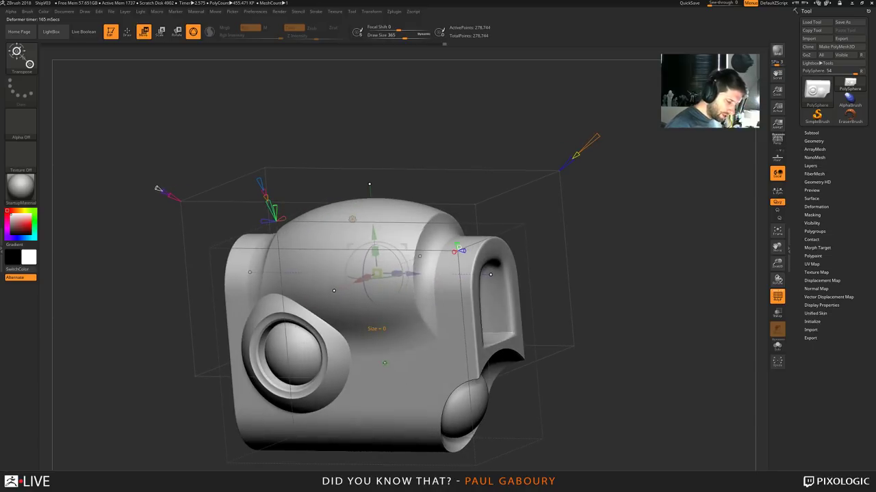
# Adjust the dome's profile and base height, lowering its underside into the body's sides for a smooth blend
pyautogui.moveTo(385, 360); pyautogui.dragTo(382, 323)
pyautogui.keyDown('ctrl'); pyautogui.moveTo(383, 323); pyautogui.dragTo(491, 305, button='right'); pyautogui.keyUp('ctrl')
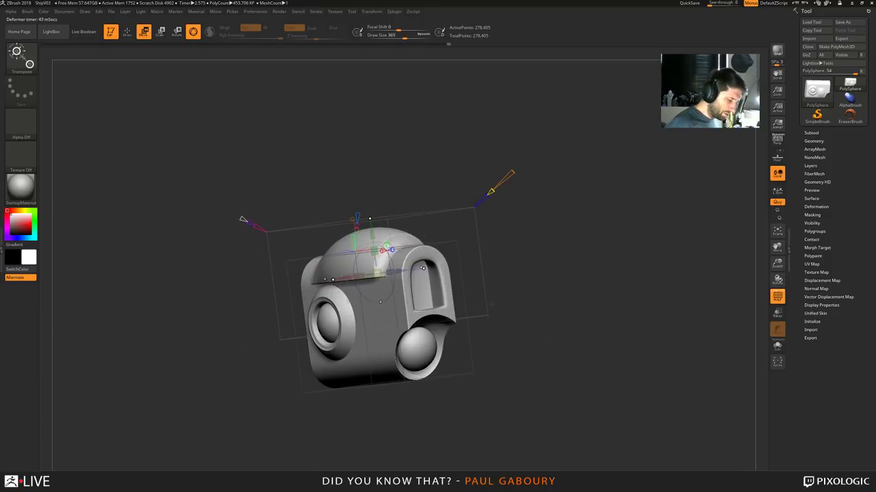
pyautogui.moveTo(242, 219); pyautogui.dragTo(238, 216)
pyautogui.moveTo(524, 352); pyautogui.dragTo(580, 372, button='right')
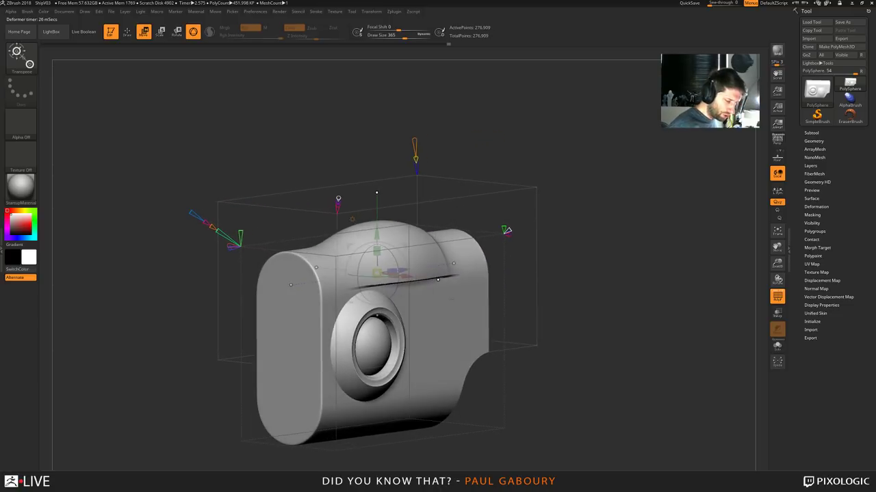
pyautogui.moveTo(377, 315); pyautogui.dragTo(377, 336)
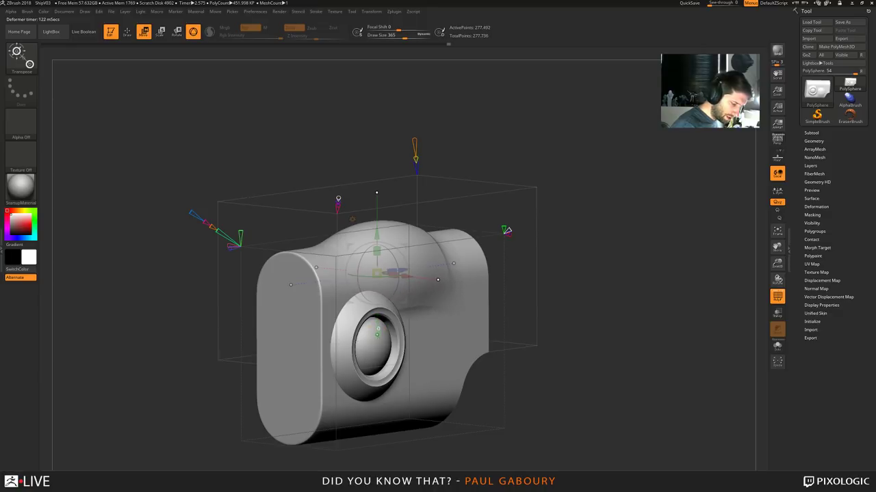
# Increase the mesh density of the body with the projected dome and turn off the polyframe display
pyautogui.moveTo(626, 393); pyautogui.dragTo(585, 438, button='right')
pyautogui.moveTo(585, 438); pyautogui.dragTo(578, 385)
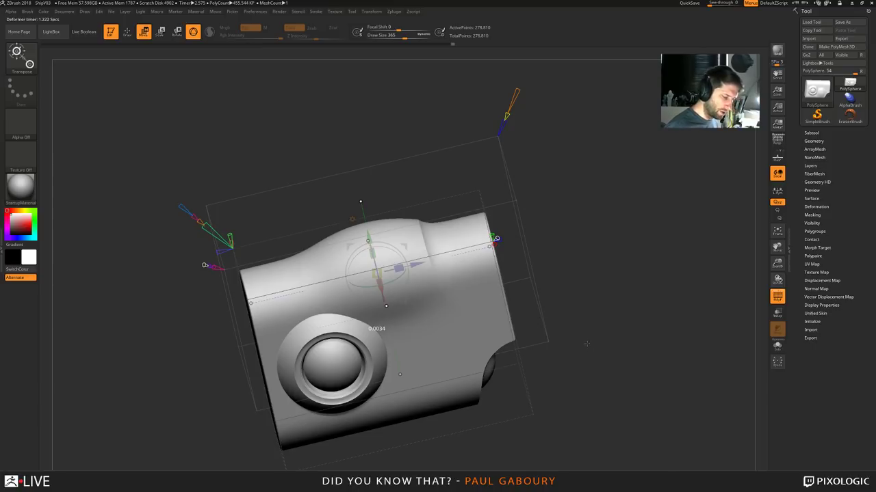
pyautogui.moveTo(590, 342); pyautogui.dragTo(627, 335)
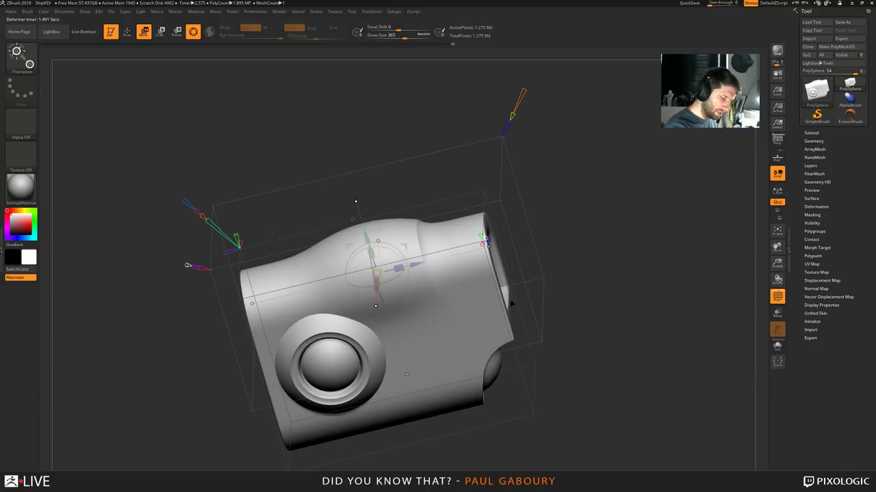
pyautogui.hotkey('shift', 'f')
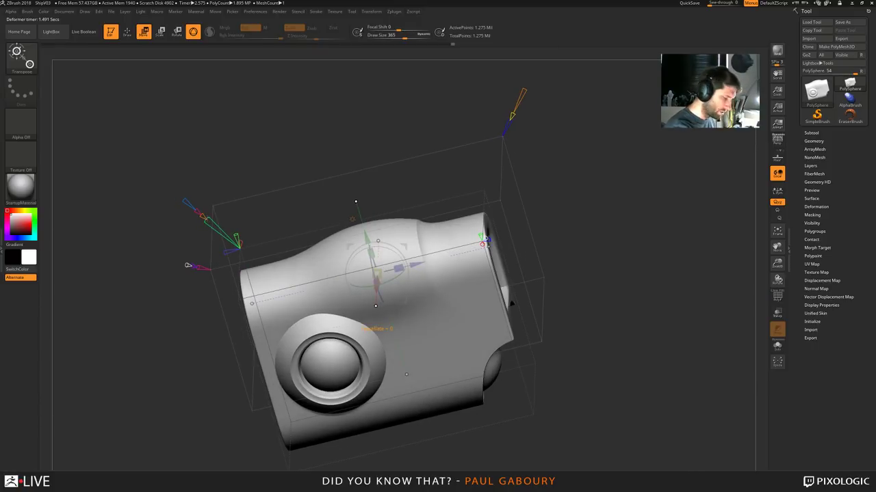
# Lower the mesh density of the projected dome with the polyframe display on, and turn the polyframe display back off
pyautogui.click(777, 296)
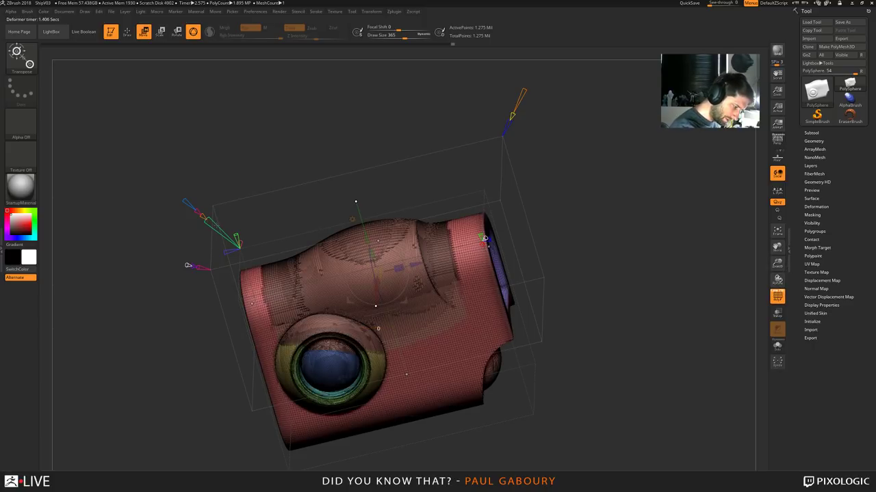
pyautogui.moveTo(217, 226); pyautogui.dragTo(215, 226)
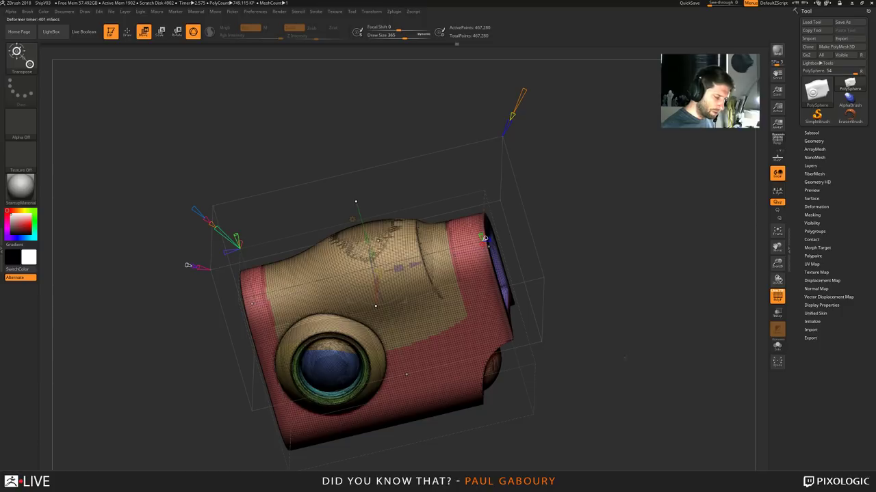
pyautogui.moveTo(601, 391)
pyautogui.mouseDown(button='right')
pyautogui.moveTo(614, 385)
pyautogui.moveTo(614, 328)
pyautogui.moveTo(505, 411)
pyautogui.moveTo(489, 397)
pyautogui.moveTo(524, 403)
pyautogui.mouseUp(button='right')
pyautogui.hotkey('shift', 'f')
pyautogui.moveTo(523, 402); pyautogui.dragTo(563, 397)
pyautogui.moveTo(564, 397)
pyautogui.keyDown('alt'); pyautogui.mouseDown(button='right')
pyautogui.moveTo(589, 394)
pyautogui.moveTo(574, 412)
pyautogui.mouseUp(button='right'); pyautogui.keyUp('alt')
pyautogui.moveTo(558, 408); pyautogui.dragTo(565, 378)
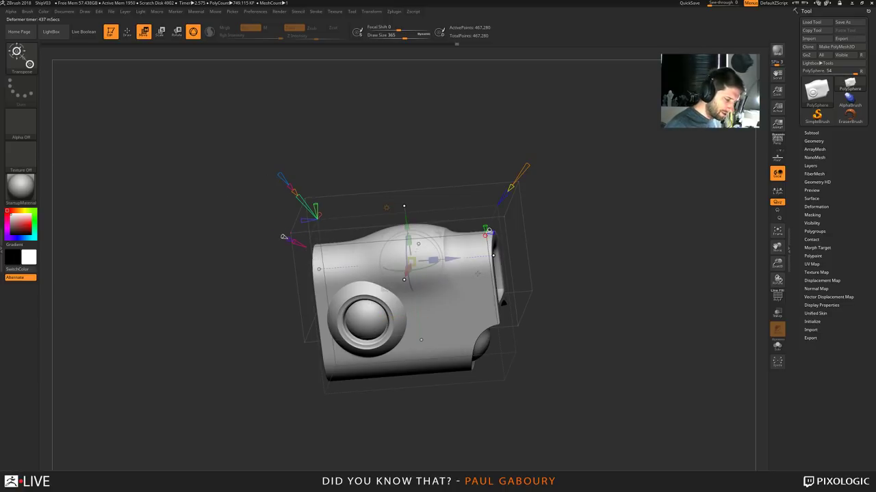
# Keep the dome, reset Project Primitive to a fresh sphere and move it to the rear end of the body
pyautogui.click(387, 208)
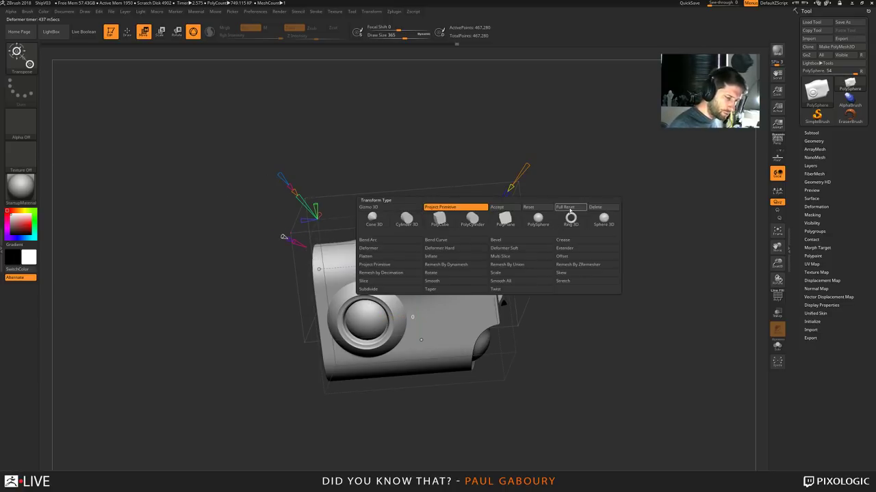
pyautogui.click(570, 207)
pyautogui.moveTo(517, 209); pyautogui.dragTo(491, 208)
pyautogui.moveTo(451, 315); pyautogui.dragTo(365, 321)
pyautogui.moveTo(234, 282)
pyautogui.mouseDown()
pyautogui.moveTo(216, 283)
pyautogui.moveTo(240, 282)
pyautogui.mouseUp()
pyautogui.moveTo(377, 379)
pyautogui.mouseDown(button='right')
pyautogui.moveTo(483, 405)
pyautogui.moveTo(454, 408)
pyautogui.mouseUp(button='right')
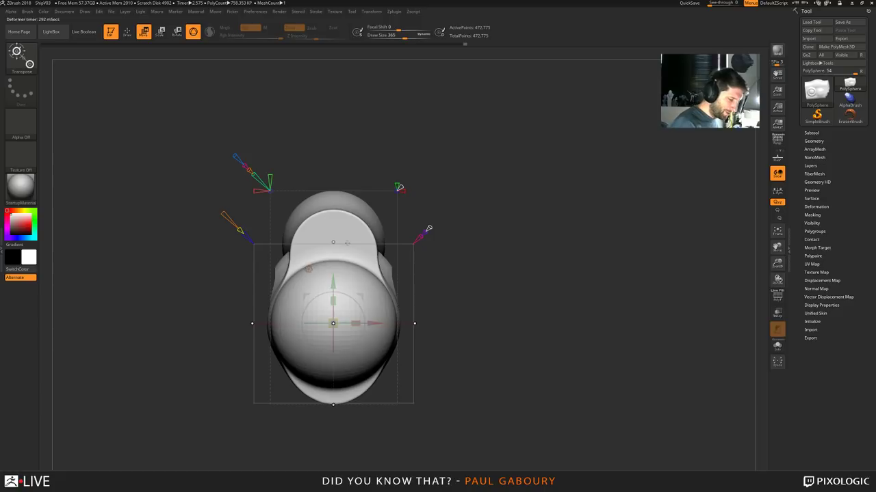
# Change the rear sphere into a box and narrow its width so it sits within the body's end face
pyautogui.moveTo(220, 213); pyautogui.dragTo(205, 190)
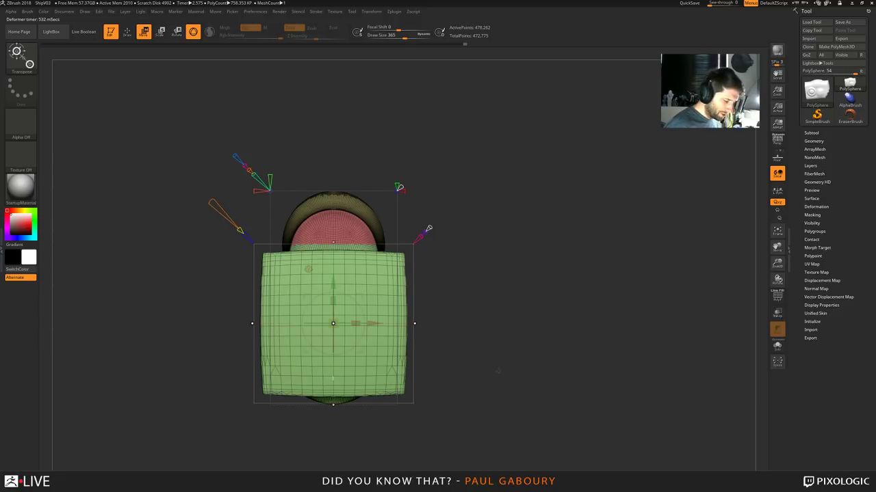
pyautogui.moveTo(483, 365)
pyautogui.mouseDown(button='right')
pyautogui.moveTo(497, 365)
pyautogui.moveTo(488, 377)
pyautogui.mouseUp(button='right')
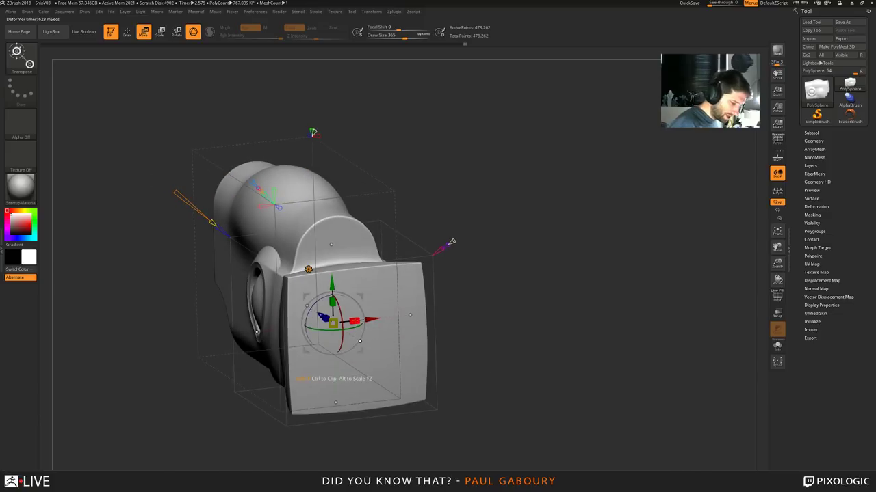
pyautogui.moveTo(355, 321); pyautogui.dragTo(342, 321)
pyautogui.moveTo(333, 378); pyautogui.dragTo(331, 378)
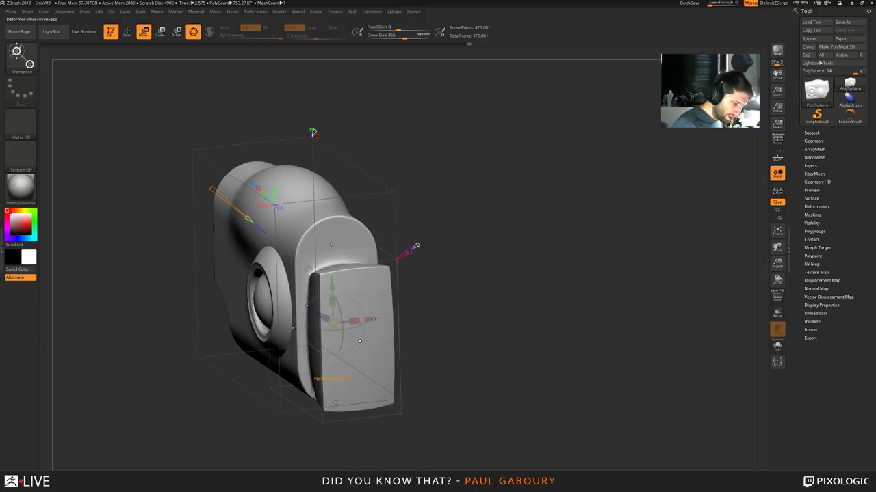
pyautogui.hotkey('shift', 'f')
pyautogui.moveTo(415, 245); pyautogui.dragTo(412, 248)
# Scale the rear box down and raise it to the middle of the body's height
pyautogui.moveTo(419, 326); pyautogui.dragTo(466, 329)
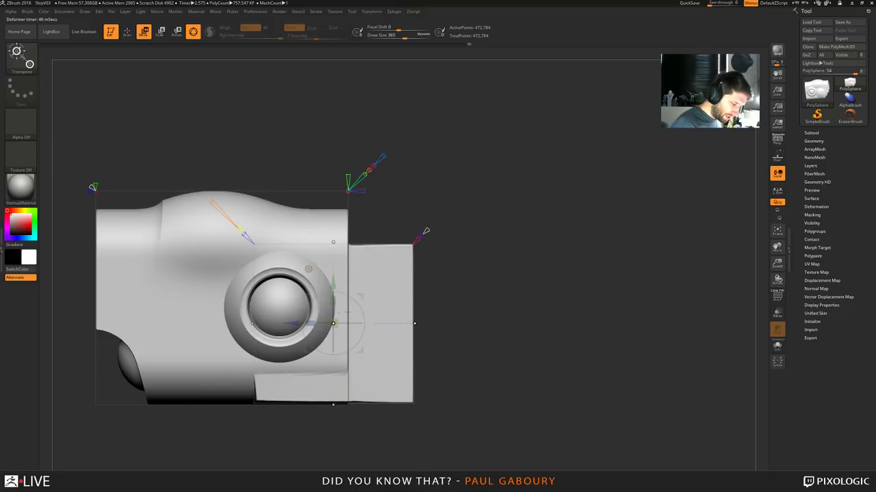
pyautogui.moveTo(333, 301); pyautogui.dragTo(430, 347)
pyautogui.moveTo(333, 286); pyautogui.dragTo(333, 264)
# Try tilting the rear box about its centre in the side view and return it to level
pyautogui.moveTo(472, 327); pyautogui.dragTo(452, 377)
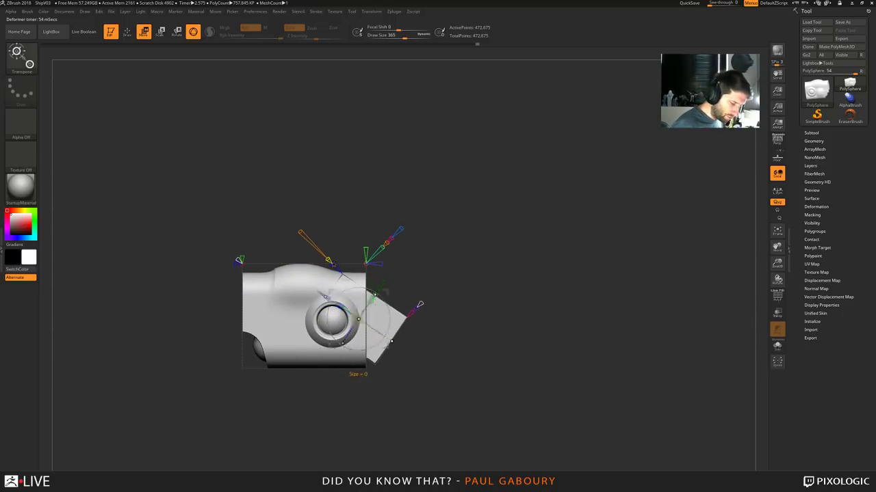
pyautogui.moveTo(433, 320); pyautogui.dragTo(410, 320)
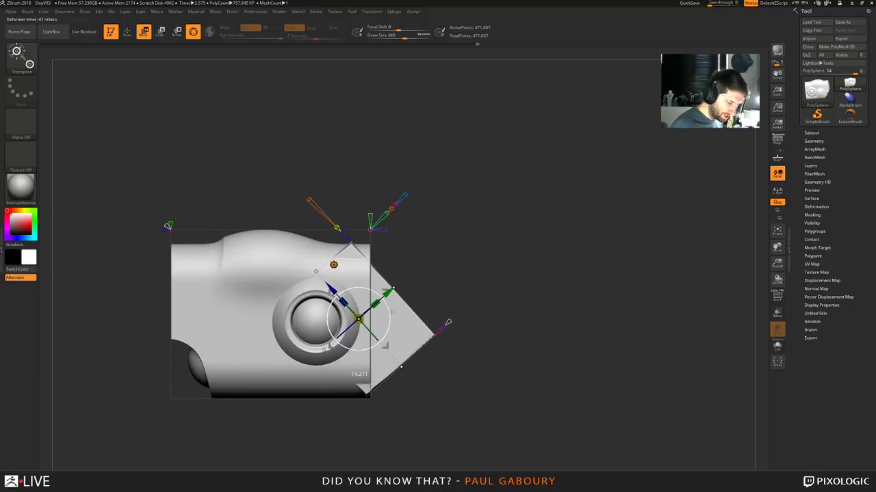
pyautogui.moveTo(483, 363)
pyautogui.mouseDown()
pyautogui.moveTo(445, 372)
pyautogui.moveTo(448, 383)
pyautogui.moveTo(486, 363)
pyautogui.moveTo(447, 351)
pyautogui.mouseUp()
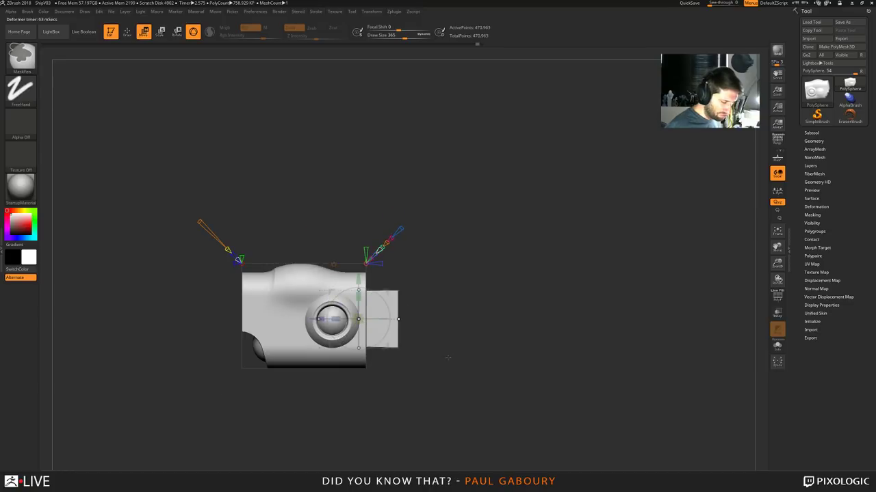
# Stretch the rear box vertically and pinch its upper and lower sides into a concave taper toward the far end
pyautogui.moveTo(448, 357); pyautogui.dragTo(455, 378, button='right')
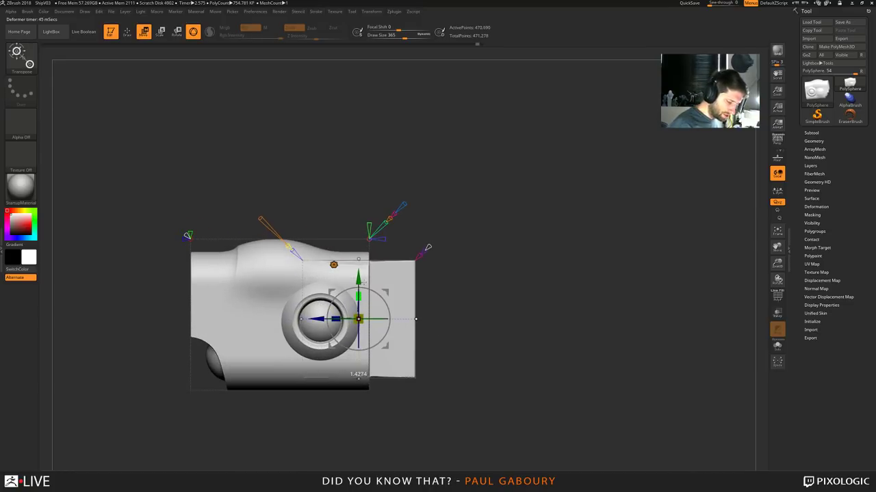
pyautogui.moveTo(369, 225); pyautogui.dragTo(369, 232)
pyautogui.moveTo(479, 335); pyautogui.dragTo(461, 356, button='right')
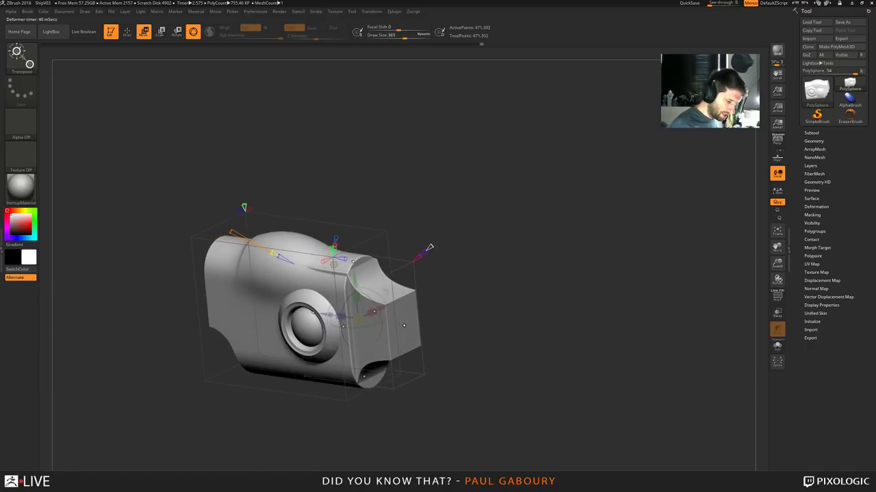
pyautogui.moveTo(360, 374); pyautogui.dragTo(363, 377)
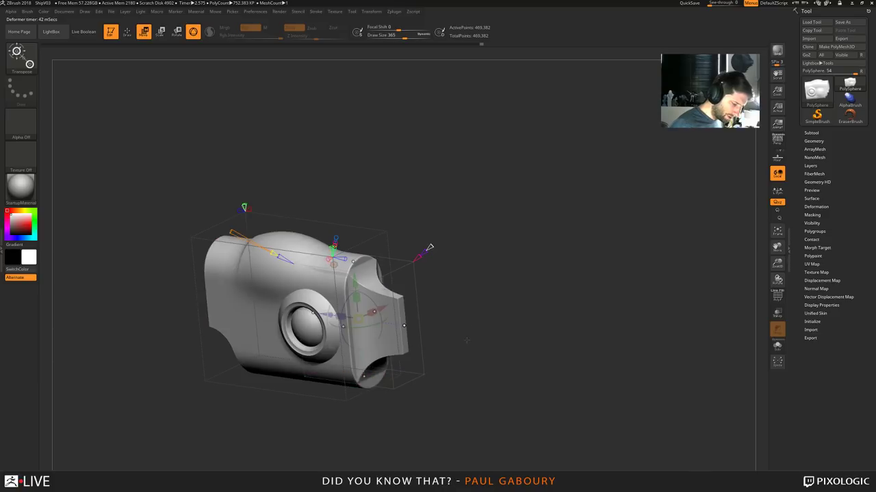
pyautogui.moveTo(463, 342); pyautogui.dragTo(477, 326, button='right')
pyautogui.moveTo(477, 326); pyautogui.dragTo(483, 316)
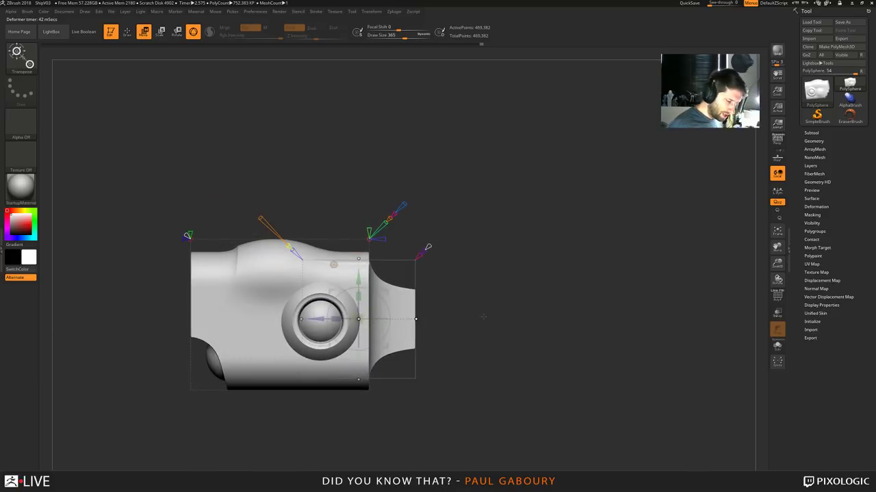
pyautogui.moveTo(360, 375); pyautogui.dragTo(359, 375)
# Lengthen the tapered box rearward into a long tail and check it from both sides of the body
pyautogui.moveTo(502, 356)
pyautogui.mouseDown()
pyautogui.moveTo(471, 371)
pyautogui.moveTo(491, 371)
pyautogui.moveTo(490, 351)
pyautogui.mouseUp()
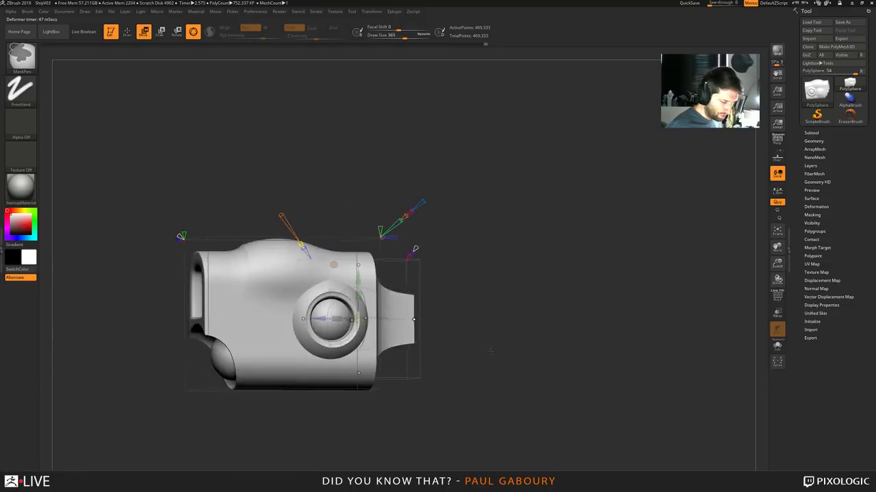
pyautogui.keyDown('ctrl'); pyautogui.moveTo(490, 351); pyautogui.dragTo(472, 370, button='right'); pyautogui.keyUp('ctrl')
pyautogui.moveTo(472, 369)
pyautogui.mouseDown(button='right')
pyautogui.moveTo(435, 393)
pyautogui.moveTo(448, 379)
pyautogui.moveTo(444, 403)
pyautogui.mouseUp(button='right')
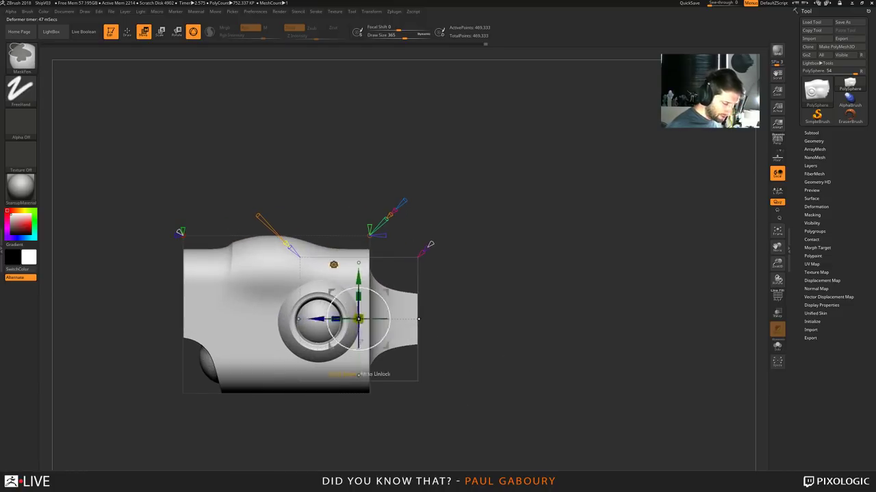
pyautogui.moveTo(422, 319); pyautogui.dragTo(490, 319)
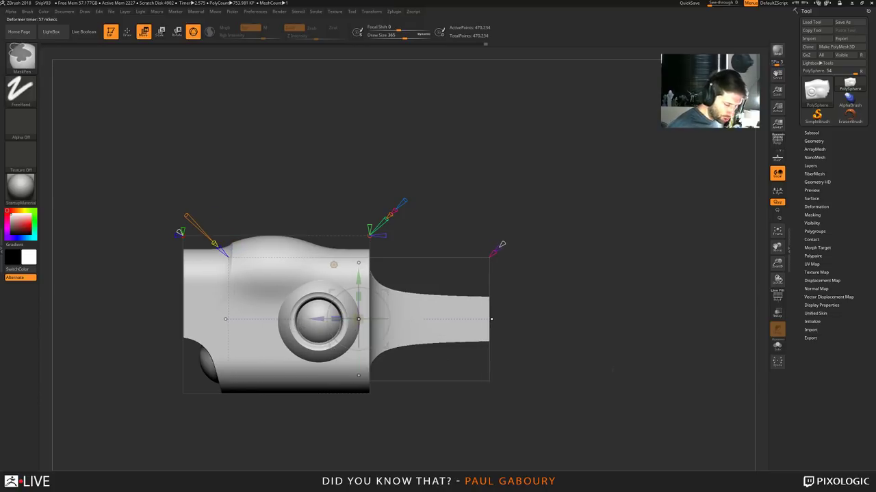
pyautogui.keyDown('ctrl'); pyautogui.moveTo(544, 351); pyautogui.dragTo(533, 368, button='right'); pyautogui.keyUp('ctrl')
pyautogui.moveTo(534, 367)
pyautogui.mouseDown(button='right')
pyautogui.moveTo(483, 387)
pyautogui.moveTo(480, 398)
pyautogui.mouseUp(button='right')
pyautogui.moveTo(480, 398)
pyautogui.keyDown('alt'); pyautogui.mouseDown(button='right')
pyautogui.moveTo(473, 370)
pyautogui.moveTo(490, 383)
pyautogui.moveTo(352, 385)
pyautogui.moveTo(385, 397)
pyautogui.moveTo(436, 388)
pyautogui.moveTo(417, 375)
pyautogui.mouseUp(button='right'); pyautogui.keyUp('alt')
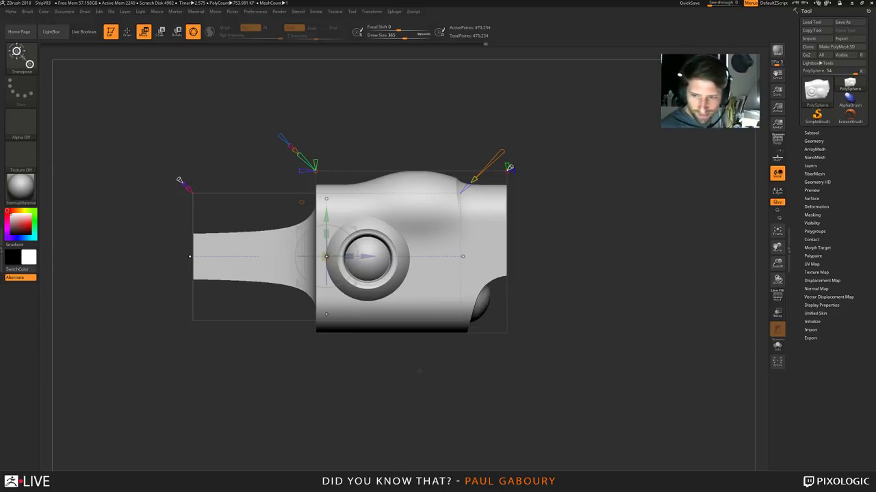
pyautogui.moveTo(426, 350); pyautogui.dragTo(409, 350, button='right')
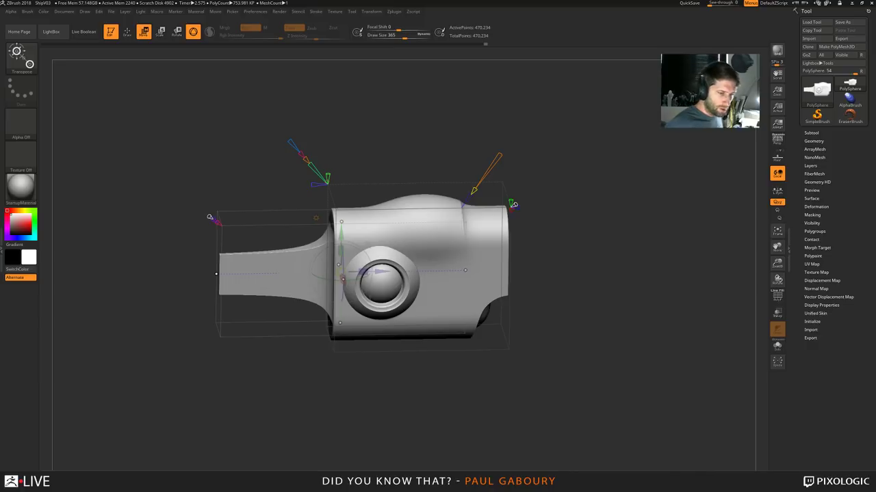
# Switch to a new sphere tool, load PolySphere.ZTL and frame it with the polyframe display on
pyautogui.click(817, 90)
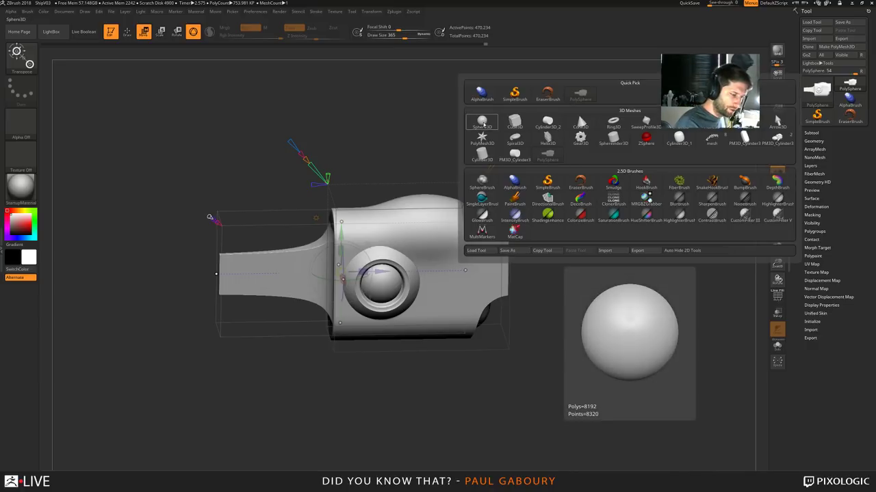
pyautogui.click(483, 123)
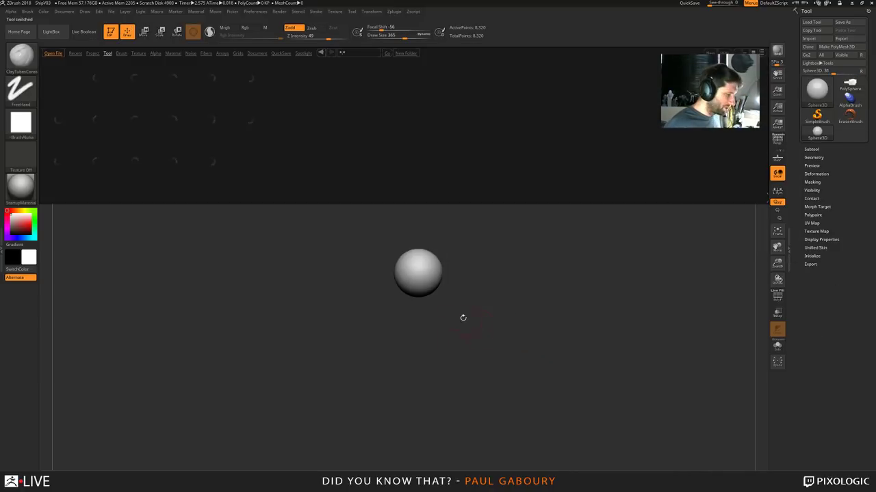
pyautogui.doubleClick(215, 119)
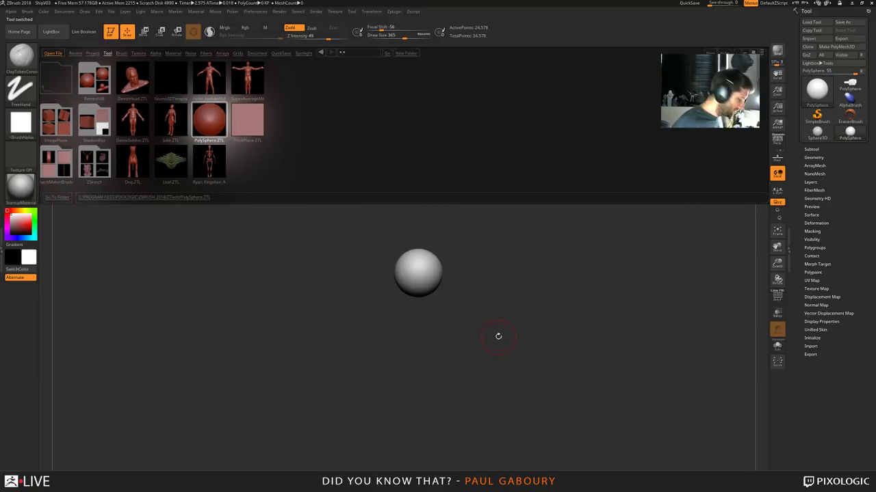
pyautogui.hotkey('shift', 'f')
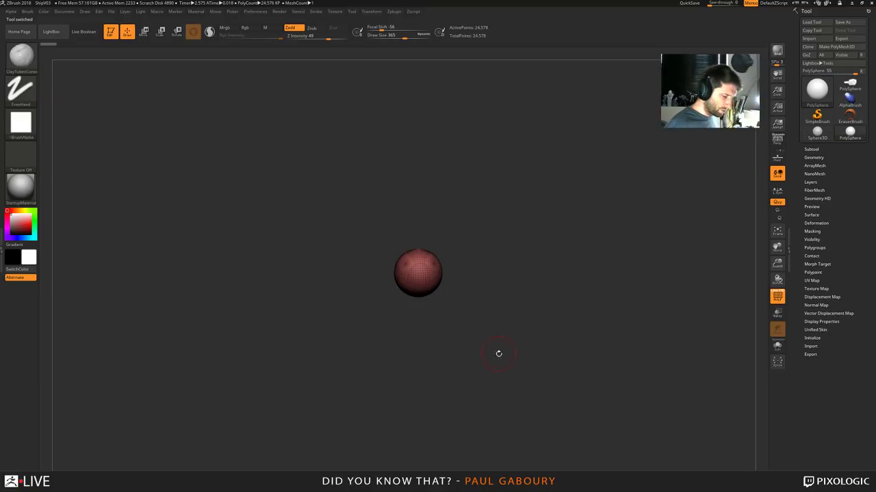
pyautogui.press('f')
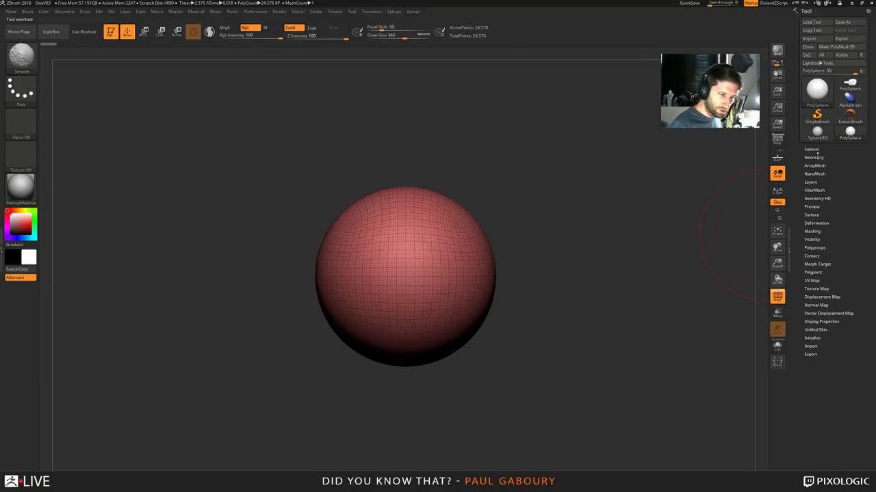
# Remove the PolySphere's lower subdivision levels and activate the transform gizmo
pyautogui.click(813, 157)
pyautogui.hotkey('shift', 'd')
pyautogui.press('w')
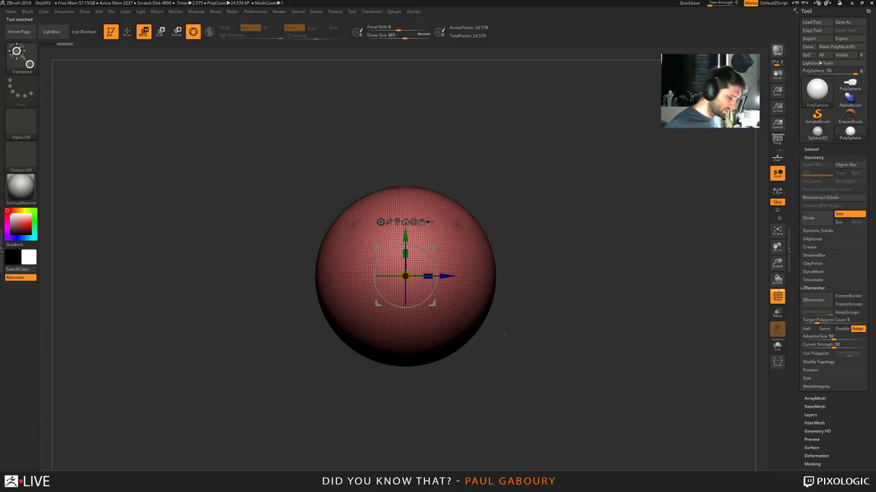
# Try flattening the PolySphere vertically and widening it along X, and undo the scaling
pyautogui.moveTo(405, 254); pyautogui.dragTo(407, 281)
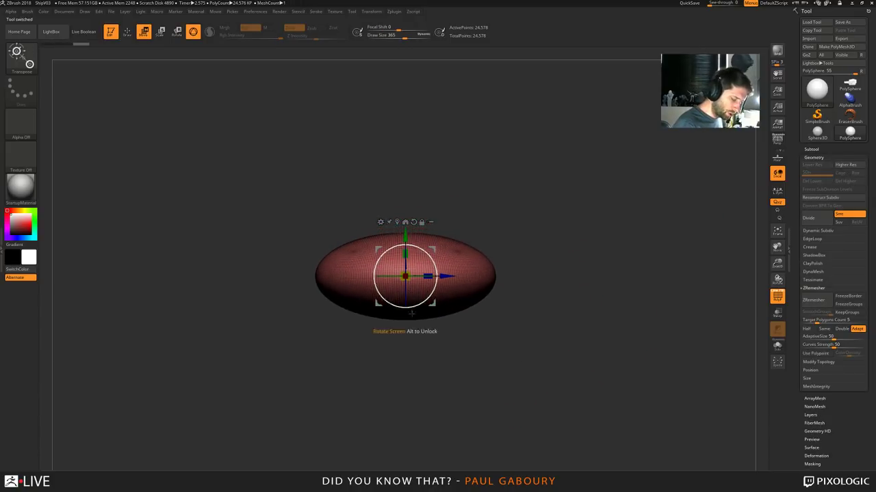
pyautogui.moveTo(416, 369); pyautogui.dragTo(490, 424)
pyautogui.hotkey('ctrl', 'shift', 'z')
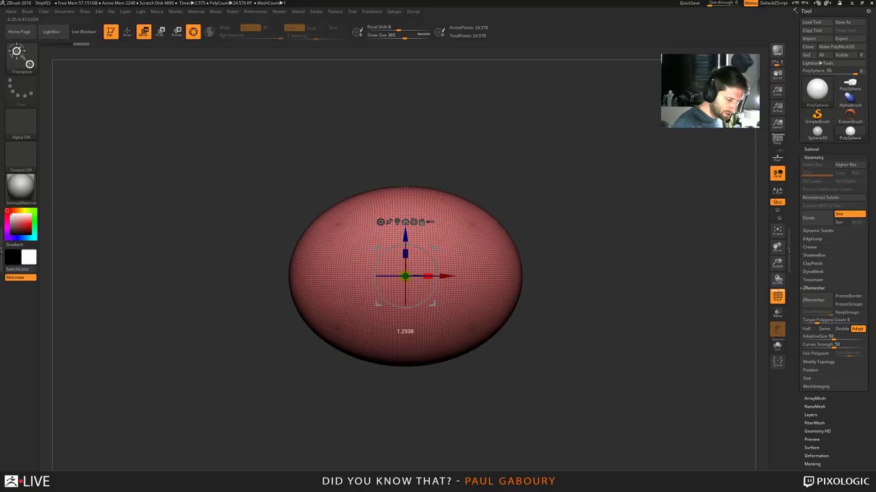
pyautogui.hotkey('ctrl', 'z')
# Show the floor grid and scale the PolySphere into a flat ellipsoid, squashed along Y and elongated along Z
pyautogui.click(775, 163)
pyautogui.moveTo(562, 190); pyautogui.dragTo(533, 253)
pyautogui.moveTo(427, 281); pyautogui.dragTo(413, 278)
pyautogui.hotkey('ctrl', 'z')
pyautogui.moveTo(530, 301); pyautogui.dragTo(478, 356)
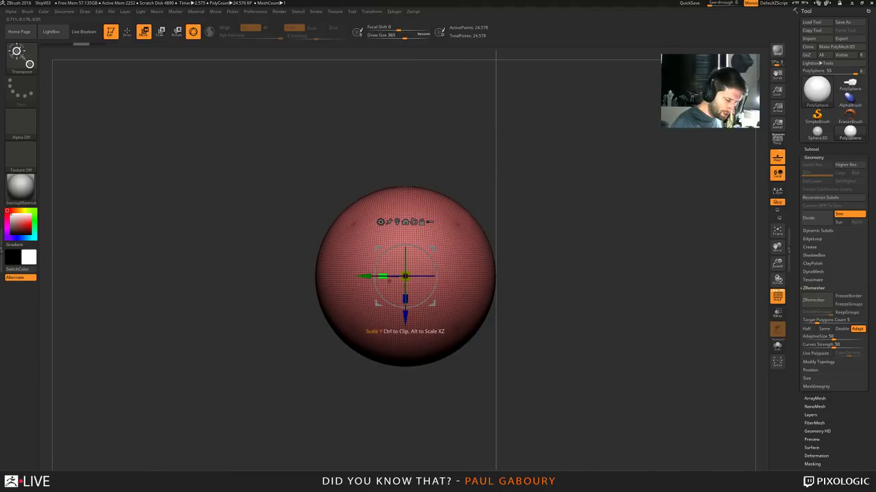
pyautogui.moveTo(388, 281); pyautogui.dragTo(401, 280)
pyautogui.moveTo(527, 308); pyautogui.dragTo(405, 273)
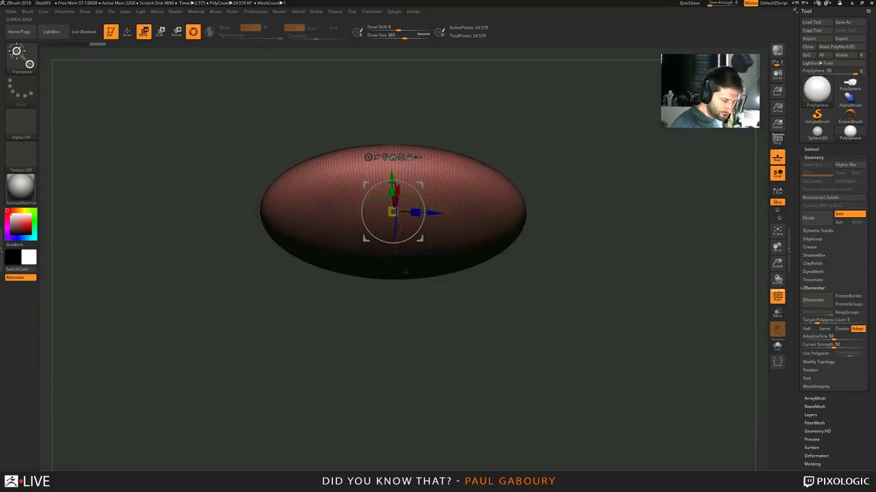
pyautogui.keyDown('shift'); pyautogui.moveTo(566, 268); pyautogui.dragTo(574, 335); pyautogui.keyUp('shift')
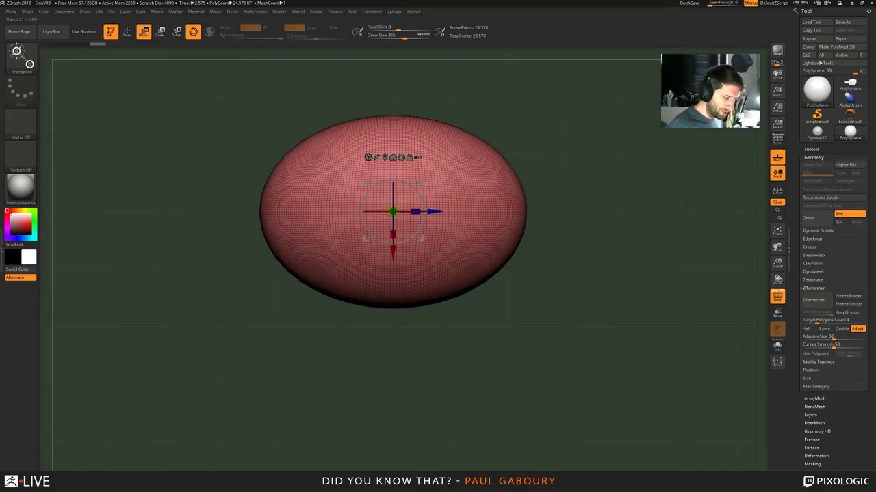
pyautogui.keyDown('shift'); pyautogui.moveTo(573, 333); pyautogui.dragTo(561, 351, button='right'); pyautogui.keyUp('shift')
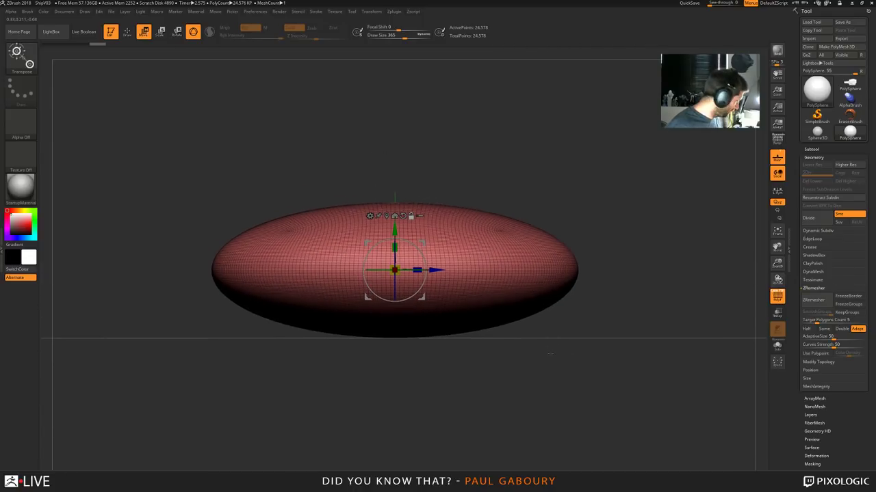
# Apply the Project Primitive deformer to the flat ellipsoid and turn the model to view the projected box
pyautogui.click(370, 215)
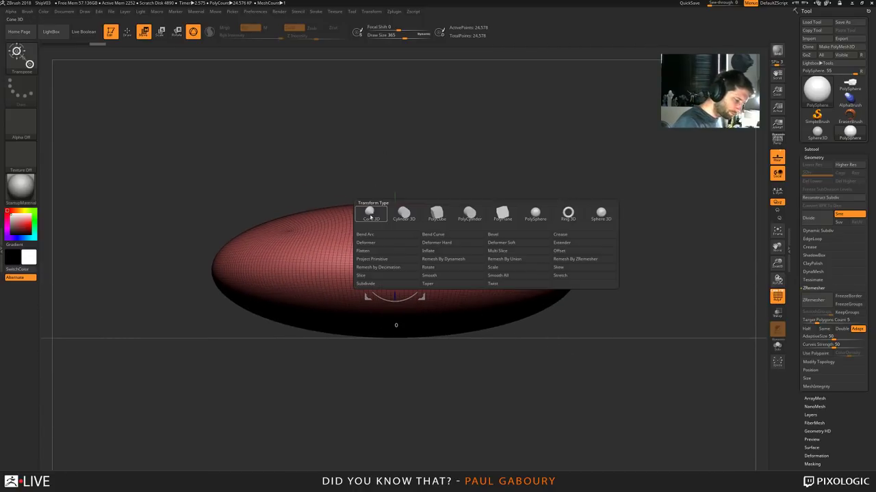
pyautogui.click(392, 260)
pyautogui.moveTo(444, 335); pyautogui.dragTo(386, 400, button='right')
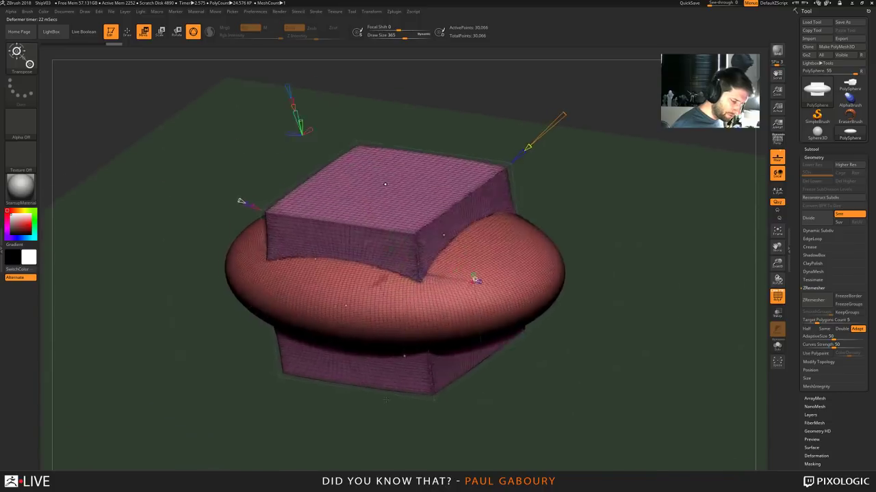
# Move the projected box along Z to one end of the ellipsoid and set its blend to about 0.24
pyautogui.keyDown('shift'); pyautogui.moveTo(386, 400); pyautogui.dragTo(391, 390); pyautogui.keyUp('shift')
pyautogui.moveTo(435, 270); pyautogui.dragTo(596, 270)
pyautogui.moveTo(595, 270); pyautogui.dragTo(615, 299, button='right')
pyautogui.moveTo(472, 208); pyautogui.dragTo(464, 200)
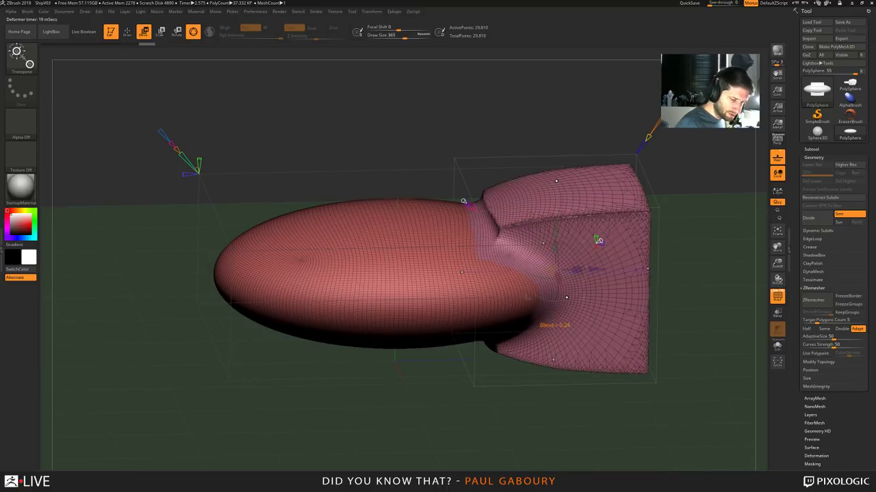
# Flatten the projected box vertically and refine its shape where it joins the ellipsoid
pyautogui.keyDown('alt'); pyautogui.moveTo(464, 200); pyautogui.dragTo(334, 187, button='right'); pyautogui.keyUp('alt')
pyautogui.keyDown('alt'); pyautogui.moveTo(508, 210); pyautogui.dragTo(558, 205, button='right'); pyautogui.keyUp('alt')
pyautogui.moveTo(473, 365); pyautogui.dragTo(473, 338)
pyautogui.moveTo(473, 338); pyautogui.dragTo(381, 439, button='right')
pyautogui.moveTo(343, 230); pyautogui.dragTo(341, 227)
# Move the projected box along Z to the opposite end of the ellipsoid to form a short, wide tail
pyautogui.keyDown('ctrl'); pyautogui.moveTo(449, 444); pyautogui.dragTo(573, 415, button='right'); pyautogui.keyUp('ctrl')
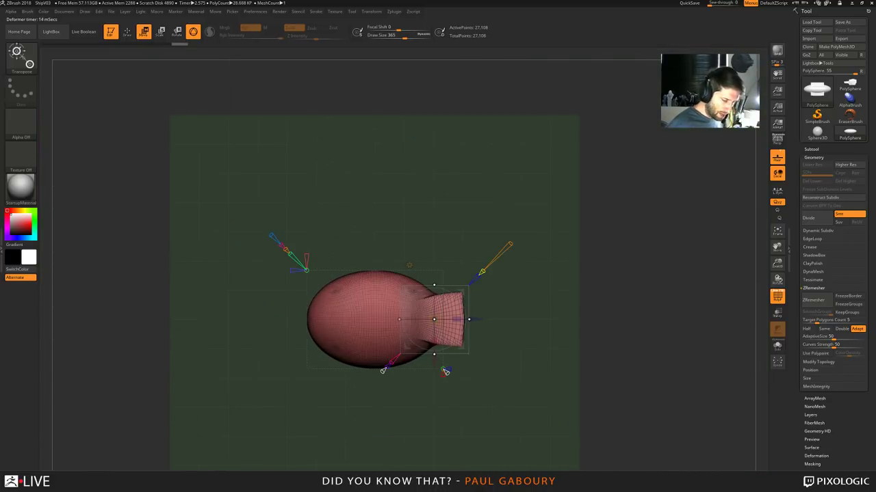
pyautogui.moveTo(445, 373); pyautogui.dragTo(445, 372)
pyautogui.moveTo(361, 341); pyautogui.dragTo(351, 345)
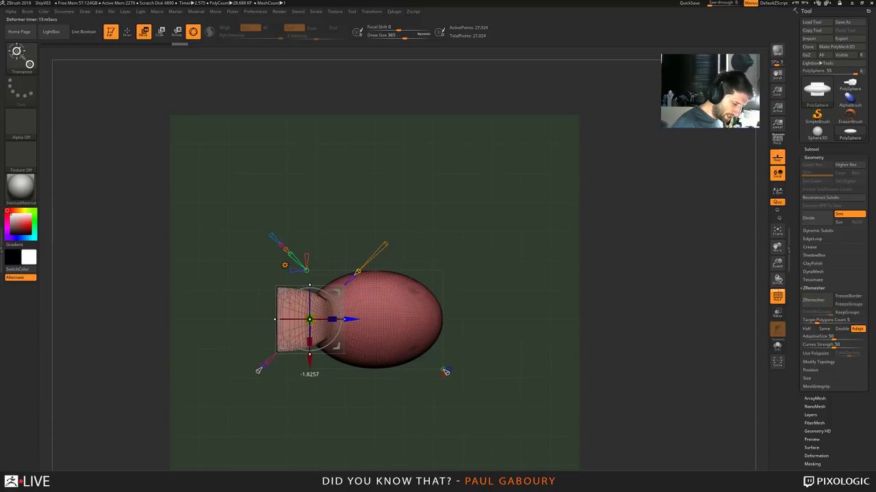
pyautogui.moveTo(363, 410); pyautogui.dragTo(422, 399, button='right')
pyautogui.moveTo(335, 325); pyautogui.dragTo(350, 329)
pyautogui.moveTo(362, 383); pyautogui.dragTo(263, 349, button='right')
pyautogui.keyDown('alt'); pyautogui.moveTo(457, 465); pyautogui.dragTo(475, 380, button='right'); pyautogui.keyUp('alt')
pyautogui.moveTo(485, 387); pyautogui.dragTo(338, 350)
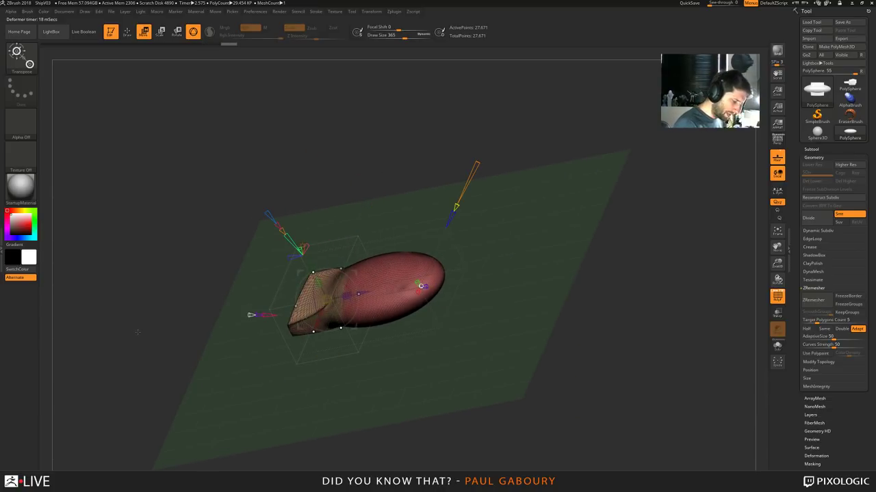
# Pull the projection box out past the tail's end to hollow an opening, and scale it along Y
pyautogui.keyDown('ctrl'); pyautogui.moveTo(141, 327); pyautogui.dragTo(143, 405, button='right'); pyautogui.keyUp('ctrl')
pyautogui.moveTo(327, 299); pyautogui.dragTo(237, 316)
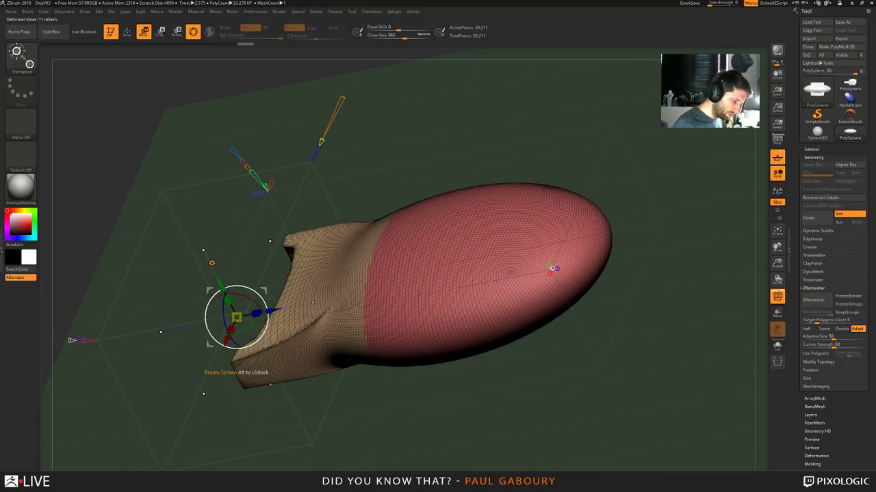
pyautogui.moveTo(249, 419); pyautogui.dragTo(325, 388, button='right')
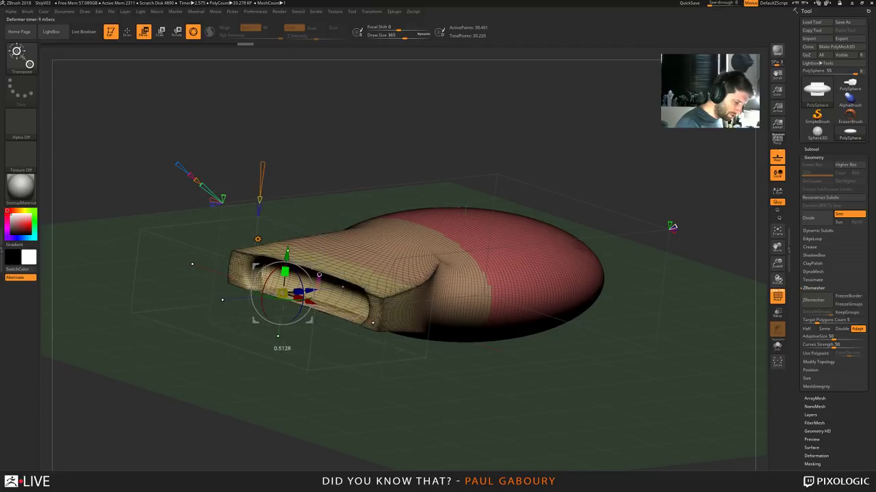
pyautogui.moveTo(285, 272); pyautogui.dragTo(285, 269)
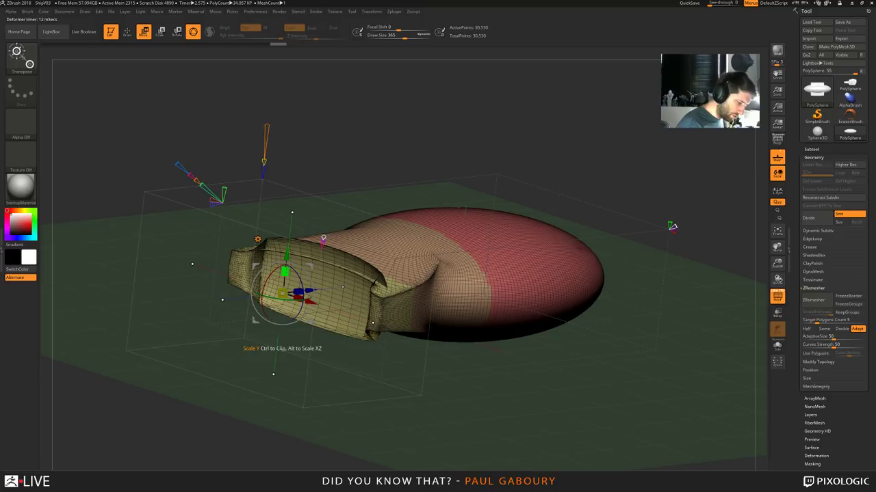
# Flatten the recess primitive with its control cone and a Y scale so the opening fits the tail's height
pyautogui.moveTo(266, 127); pyautogui.dragTo(260, 178)
pyautogui.keyDown('ctrl'); pyautogui.moveTo(301, 363); pyautogui.dragTo(358, 384, button='right'); pyautogui.keyUp('ctrl')
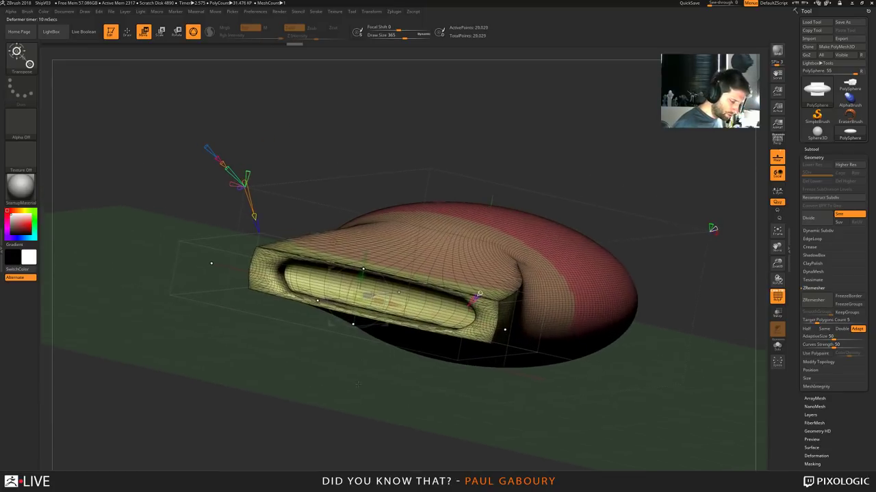
pyautogui.moveTo(363, 275); pyautogui.dragTo(363, 281)
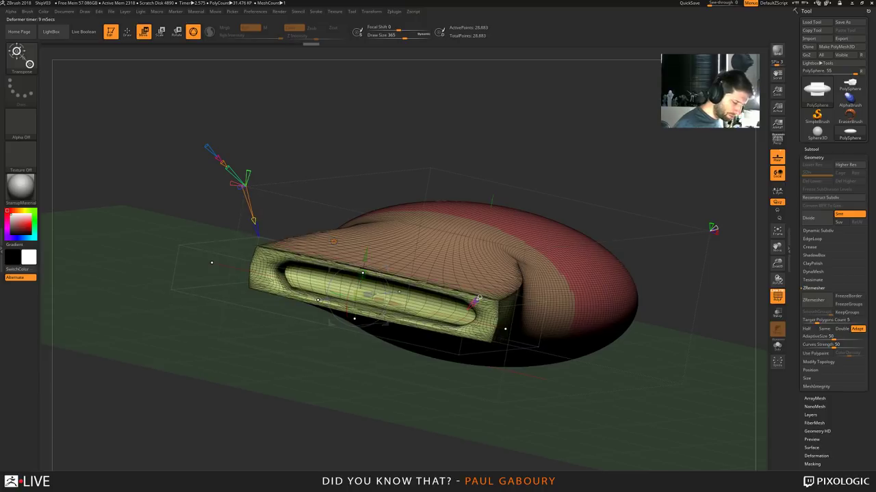
pyautogui.moveTo(398, 384)
pyautogui.mouseDown(button='right')
pyautogui.moveTo(363, 396)
pyautogui.moveTo(381, 385)
pyautogui.mouseUp(button='right')
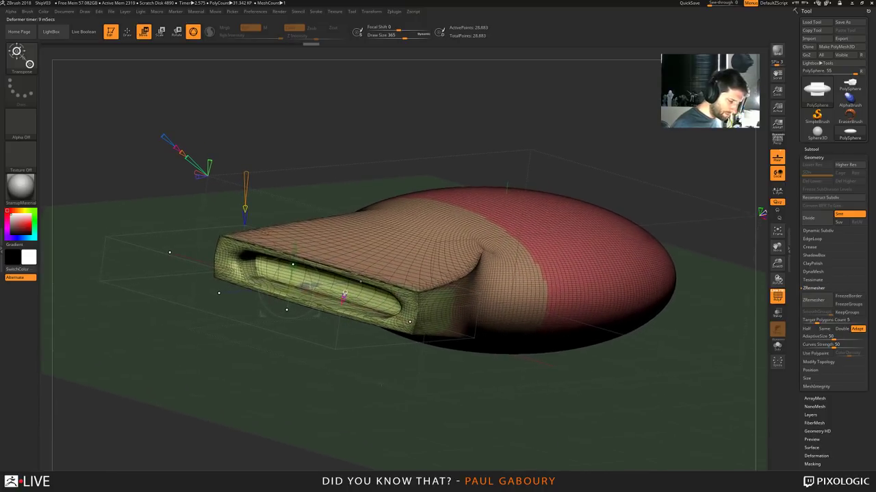
# Hide the polyframe and adjust the deformer's Tessellate value for a denser mesh
pyautogui.click(773, 291)
pyautogui.click(780, 292)
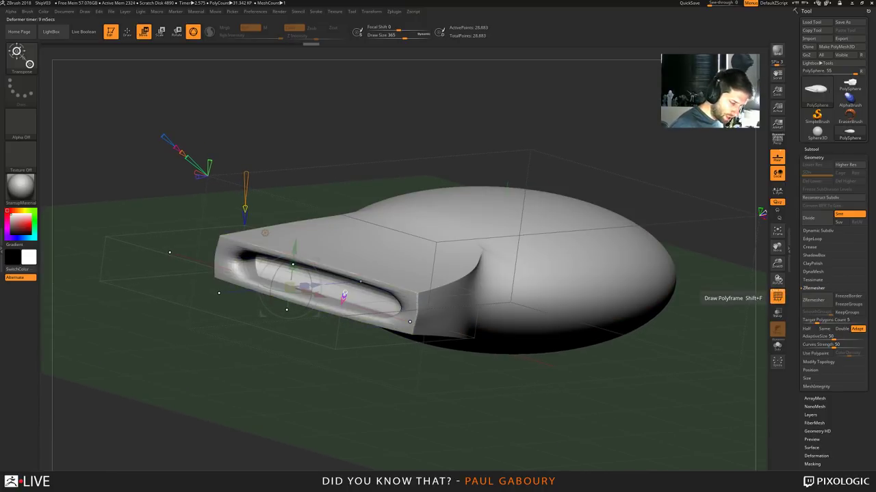
pyautogui.keyDown('alt'); pyautogui.moveTo(266, 232); pyautogui.dragTo(274, 239, button='right'); pyautogui.keyUp('alt')
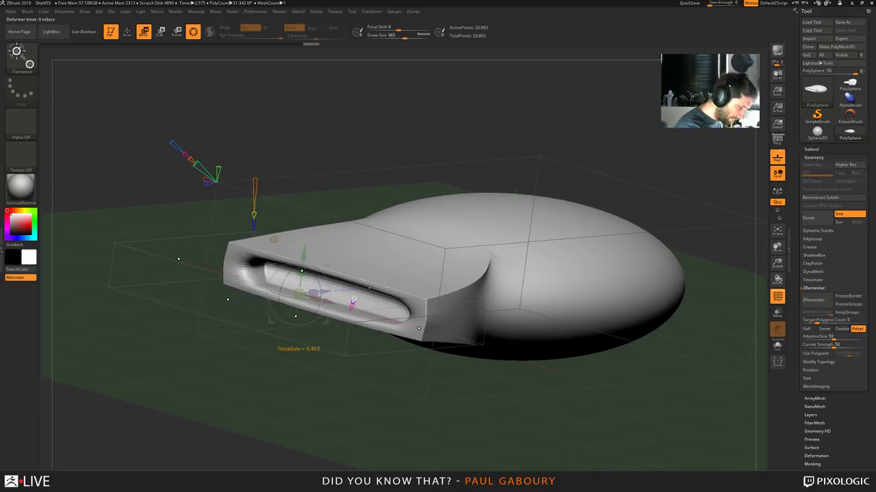
pyautogui.moveTo(191, 161); pyautogui.dragTo(188, 158)
# Reshape the rounded recess in the tail's end into a sharp-cornered rectangular slot
pyautogui.moveTo(189, 158); pyautogui.dragTo(270, 167, button='right')
pyautogui.moveTo(637, 340); pyautogui.dragTo(589, 333)
pyautogui.moveTo(476, 299); pyautogui.dragTo(474, 308)
pyautogui.moveTo(586, 340); pyautogui.dragTo(582, 344)
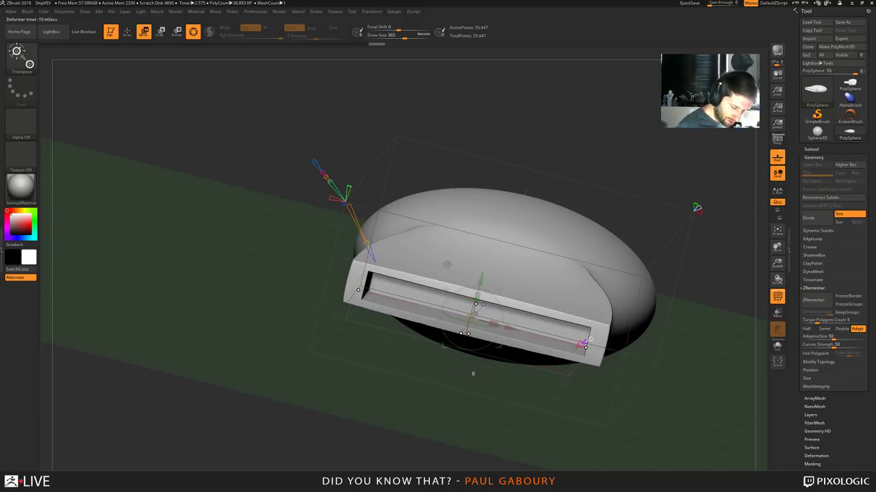
# Adjust the height of the recess primitive from its upper face
pyautogui.keyDown('ctrl'); pyautogui.moveTo(547, 417); pyautogui.dragTo(540, 373, button='right'); pyautogui.keyUp('ctrl')
pyautogui.moveTo(541, 373); pyautogui.dragTo(442, 443, button='right')
pyautogui.keyDown('alt'); pyautogui.moveTo(443, 444); pyautogui.dragTo(490, 414, button='right'); pyautogui.keyUp('alt')
pyautogui.moveTo(238, 310); pyautogui.dragTo(238, 315)
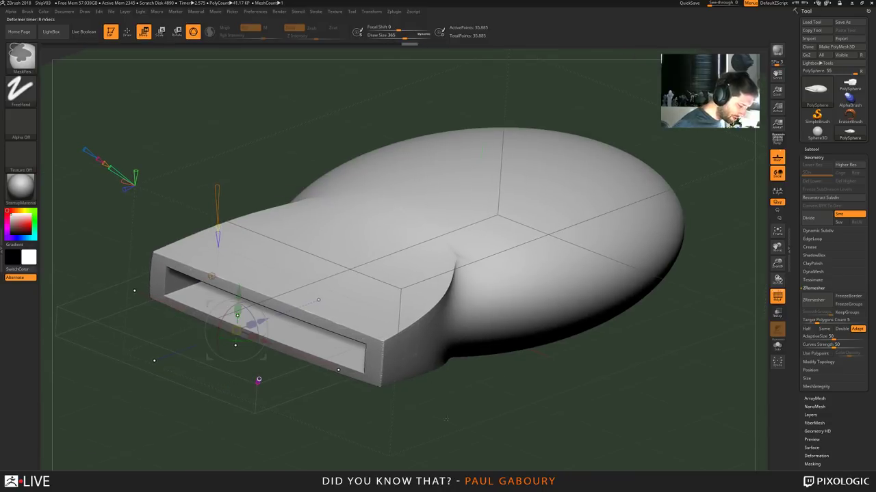
# Keep the slotted tail and add a new projected primitive at the centre of the body
pyautogui.moveTo(446, 419)
pyautogui.keyDown('ctrl'); pyautogui.mouseDown(button='right')
pyautogui.moveTo(457, 356)
pyautogui.moveTo(442, 367)
pyautogui.moveTo(455, 368)
pyautogui.moveTo(414, 393)
pyautogui.moveTo(441, 434)
pyautogui.moveTo(478, 383)
pyautogui.moveTo(453, 332)
pyautogui.moveTo(462, 329)
pyautogui.moveTo(418, 384)
pyautogui.moveTo(397, 356)
pyautogui.moveTo(421, 345)
pyautogui.moveTo(392, 371)
pyautogui.moveTo(391, 402)
pyautogui.mouseUp(button='right'); pyautogui.keyUp('ctrl')
pyautogui.moveTo(391, 403)
pyautogui.mouseDown(button='right')
pyautogui.moveTo(369, 397)
pyautogui.moveTo(385, 381)
pyautogui.mouseUp(button='right')
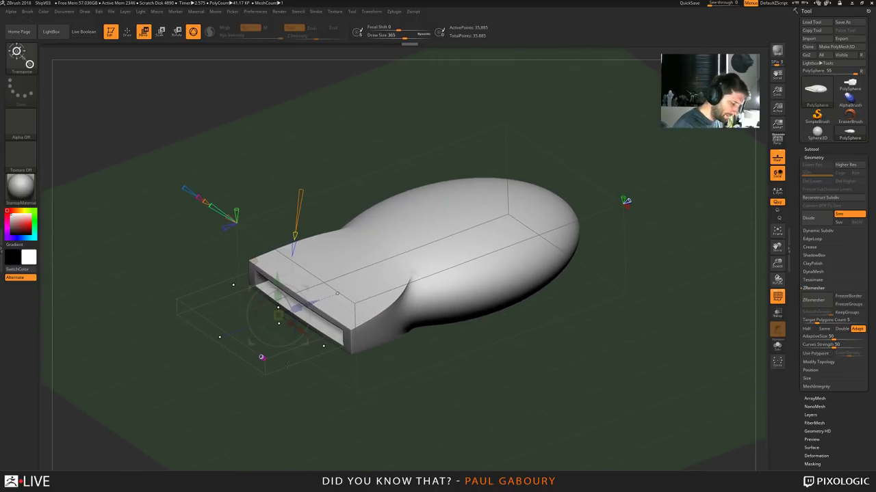
pyautogui.moveTo(262, 357)
pyautogui.mouseDown()
pyautogui.moveTo(168, 368)
pyautogui.moveTo(248, 351)
pyautogui.mouseUp()
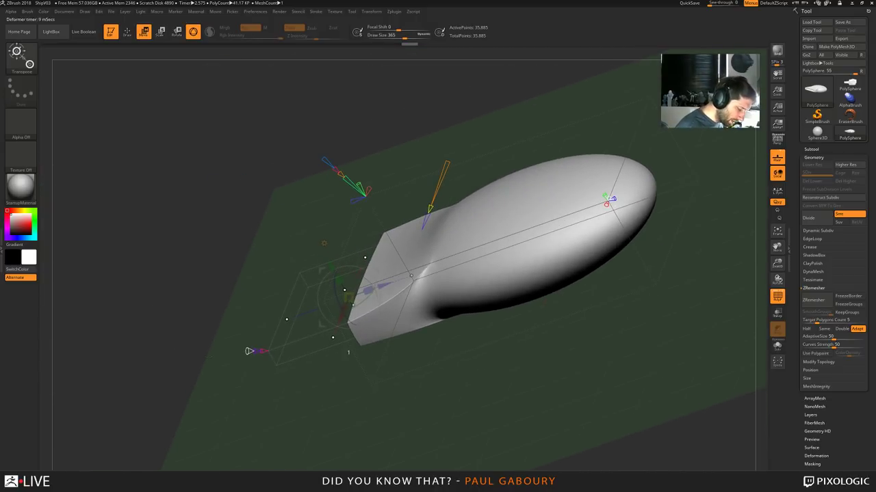
pyautogui.hotkey('ctrl', 'shift', 'z')
pyautogui.moveTo(339, 423); pyautogui.dragTo(357, 395)
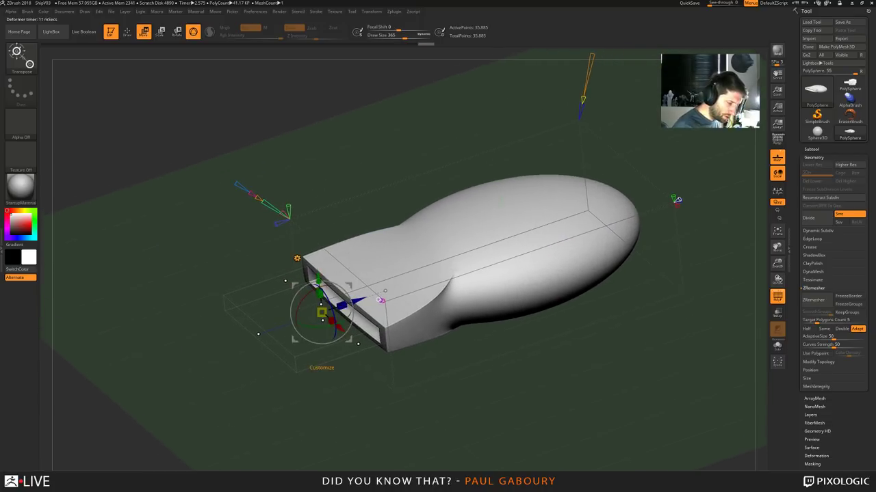
pyautogui.click(297, 258)
pyautogui.click(483, 258)
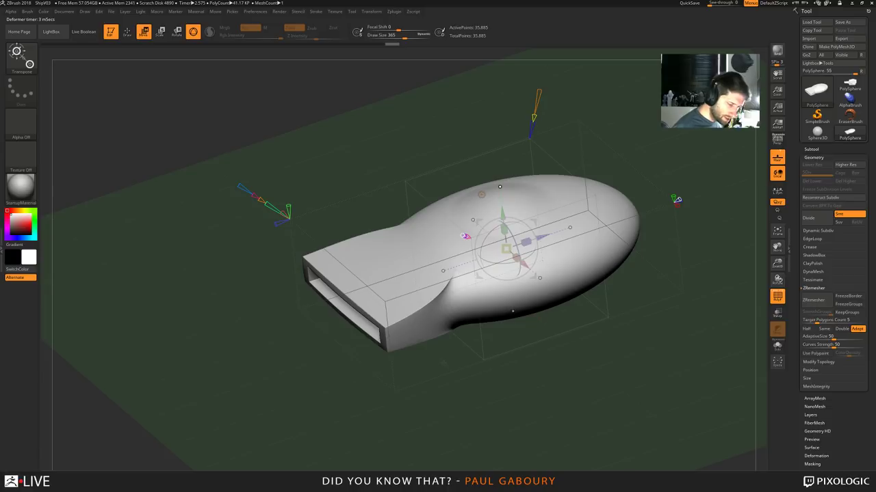
# Adjust the new primitive's control cone and move the primitive along Z toward the tail
pyautogui.moveTo(544, 89)
pyautogui.keyDown('alt'); pyautogui.mouseDown()
pyautogui.moveTo(525, 139)
pyautogui.moveTo(525, 115)
pyautogui.mouseUp(); pyautogui.keyUp('alt')
pyautogui.moveTo(552, 145); pyautogui.dragTo(394, 405)
pyautogui.moveTo(623, 221); pyautogui.dragTo(674, 188)
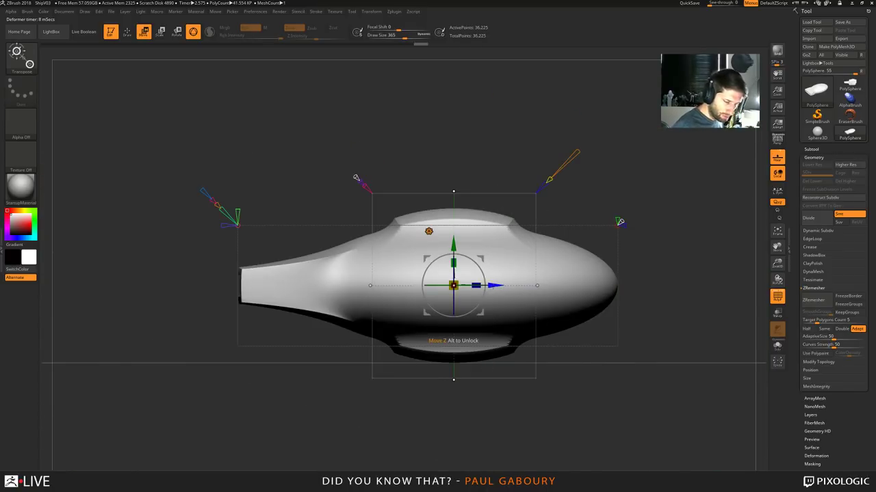
pyautogui.moveTo(494, 286); pyautogui.dragTo(443, 312)
# Turn the new primitive into a sharp-edged box and move it along Z over the slotted tail
pyautogui.keyDown('ctrl'); pyautogui.moveTo(489, 414); pyautogui.dragTo(463, 423, button='right'); pyautogui.keyUp('ctrl')
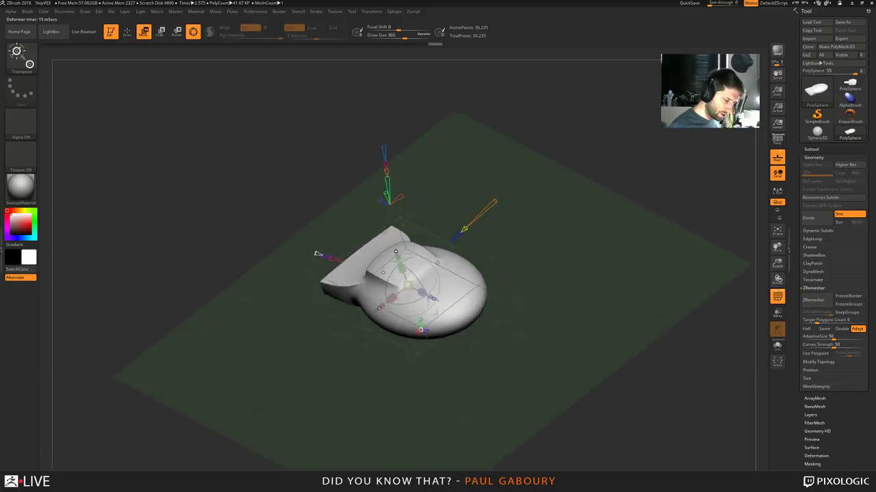
pyautogui.moveTo(464, 421); pyautogui.dragTo(438, 401)
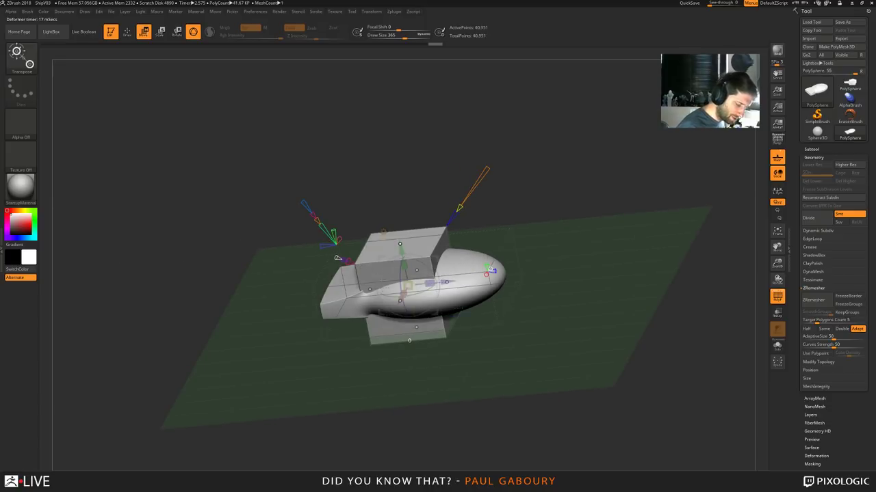
pyautogui.moveTo(450, 282)
pyautogui.mouseDown(button='right')
pyautogui.moveTo(512, 304)
pyautogui.moveTo(500, 312)
pyautogui.moveTo(500, 363)
pyautogui.mouseUp(button='right')
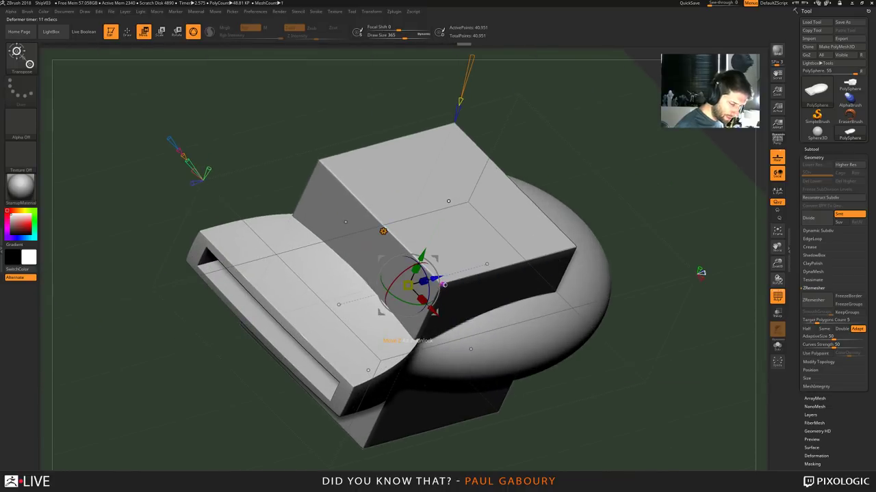
pyautogui.moveTo(440, 279); pyautogui.dragTo(332, 312)
pyautogui.moveTo(370, 353); pyautogui.dragTo(300, 336, button='right')
pyautogui.moveTo(114, 292); pyautogui.dragTo(89, 297)
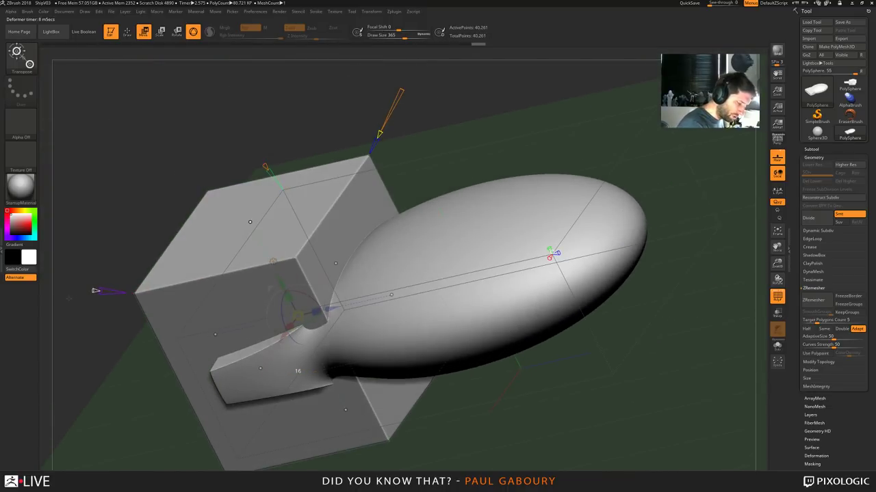
# Scale the box down inside the tail slot and narrow it along X
pyautogui.keyDown('ctrl'); pyautogui.moveTo(363, 411); pyautogui.dragTo(433, 383, button='right'); pyautogui.keyUp('ctrl')
pyautogui.moveTo(328, 298); pyautogui.dragTo(299, 308)
pyautogui.keyDown('shift'); pyautogui.moveTo(302, 324); pyautogui.dragTo(369, 373, button='right'); pyautogui.keyUp('shift')
pyautogui.moveTo(351, 299)
pyautogui.mouseDown()
pyautogui.moveTo(335, 299)
pyautogui.moveTo(351, 298)
pyautogui.mouseUp()
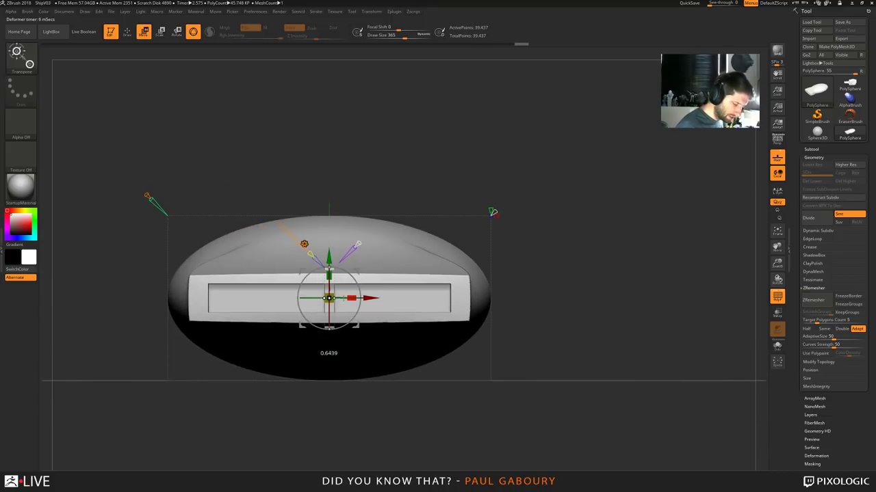
# Scale the small box along Y and X into a thin vertical divider in the middle of the slot
pyautogui.moveTo(356, 299); pyautogui.dragTo(321, 342, button='right')
pyautogui.moveTo(329, 275); pyautogui.dragTo(329, 286)
pyautogui.keyDown('shift'); pyautogui.moveTo(328, 402); pyautogui.dragTo(358, 402); pyautogui.keyUp('shift')
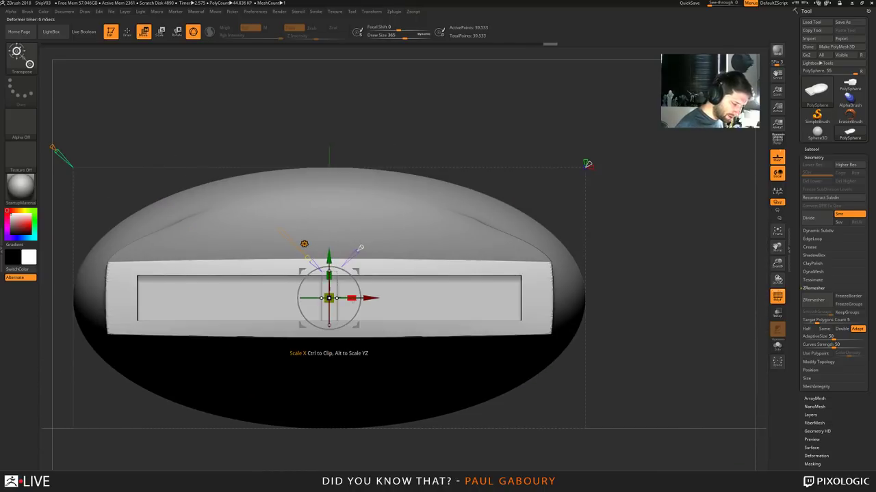
pyautogui.moveTo(351, 298); pyautogui.dragTo(344, 299)
pyautogui.moveTo(359, 395)
pyautogui.keyDown('alt'); pyautogui.mouseDown(button='right')
pyautogui.moveTo(393, 392)
pyautogui.moveTo(362, 367)
pyautogui.moveTo(376, 390)
pyautogui.mouseUp(button='right'); pyautogui.keyUp('alt')
pyautogui.moveTo(375, 390); pyautogui.dragTo(387, 408)
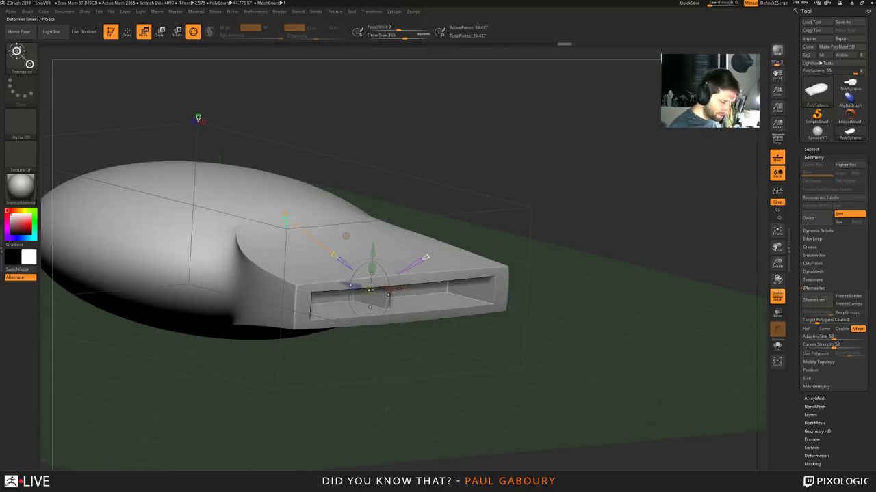
# Switch to Draw mode and examine the divider in the tail slot without the deformer's controls
pyautogui.press('q')
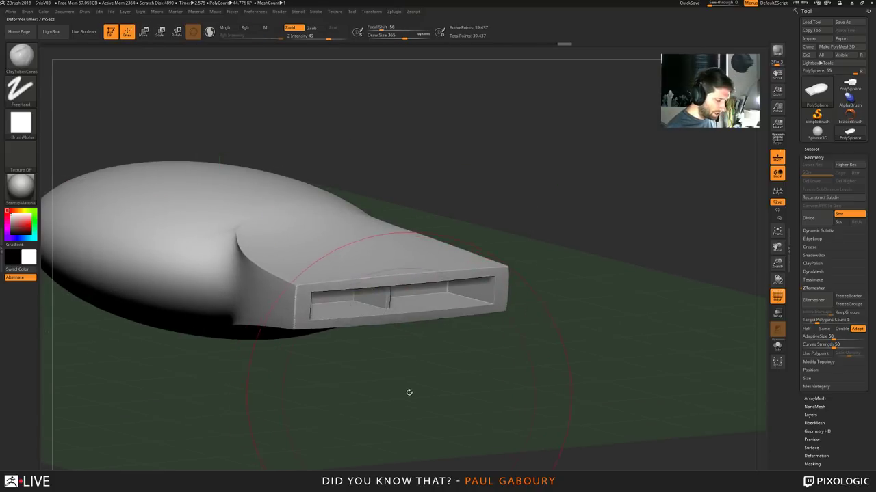
pyautogui.moveTo(418, 383)
pyautogui.keyDown('alt'); pyautogui.mouseDown(button='right')
pyautogui.moveTo(471, 362)
pyautogui.moveTo(445, 336)
pyautogui.mouseUp(button='right'); pyautogui.keyUp('alt')
pyautogui.moveTo(472, 361); pyautogui.dragTo(423, 363)
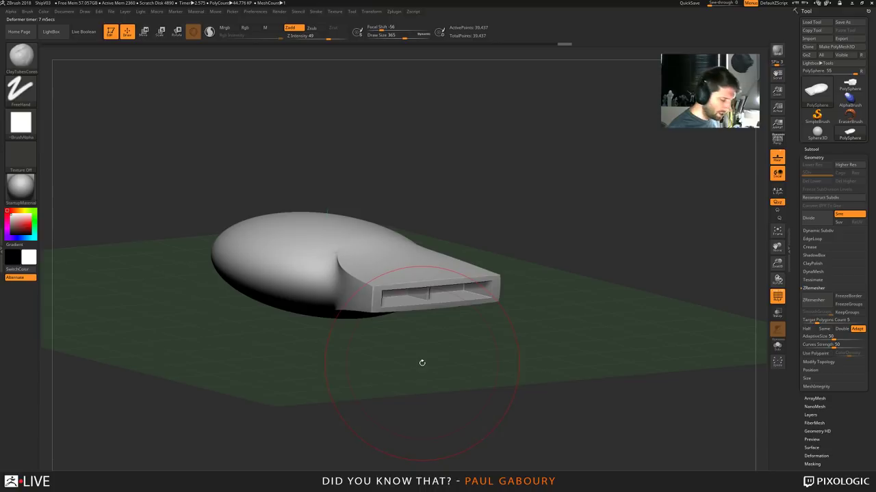
pyautogui.press('w')
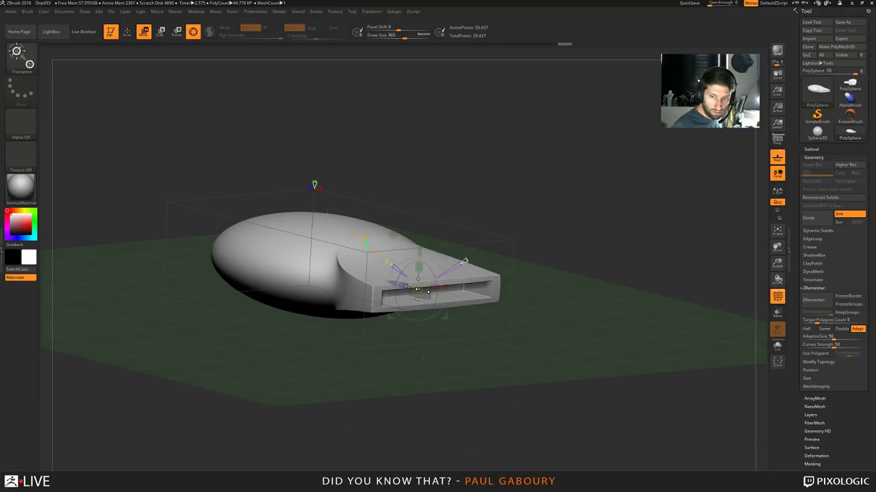
pyautogui.press('q')
pyautogui.moveTo(412, 376)
pyautogui.keyDown('alt'); pyautogui.mouseDown()
pyautogui.moveTo(416, 359)
pyautogui.moveTo(433, 360)
pyautogui.mouseUp(); pyautogui.keyUp('alt')
pyautogui.press('ctrl')
pyautogui.keyDown('ctrl'); pyautogui.moveTo(417, 289); pyautogui.dragTo(469, 326, button='right'); pyautogui.keyUp('ctrl')
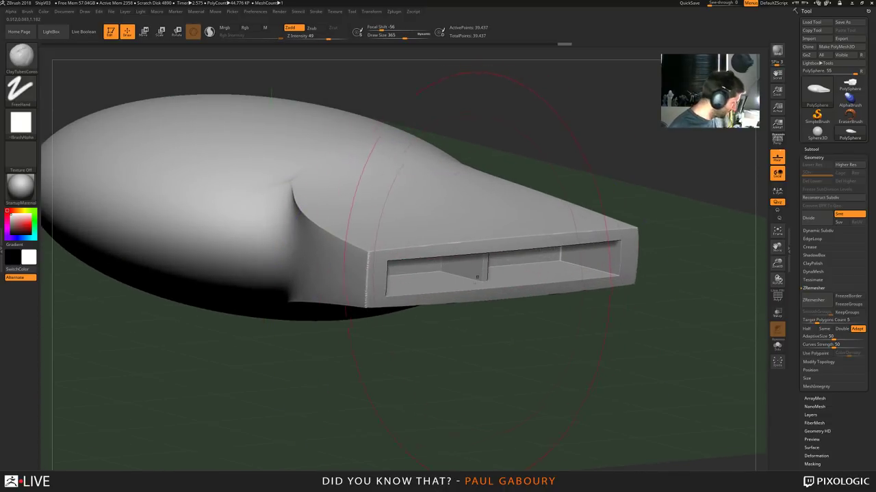
# Display the polyframe, isolate the divider's polygroup, and show the whole model again
pyautogui.hotkey('shift', 'f')
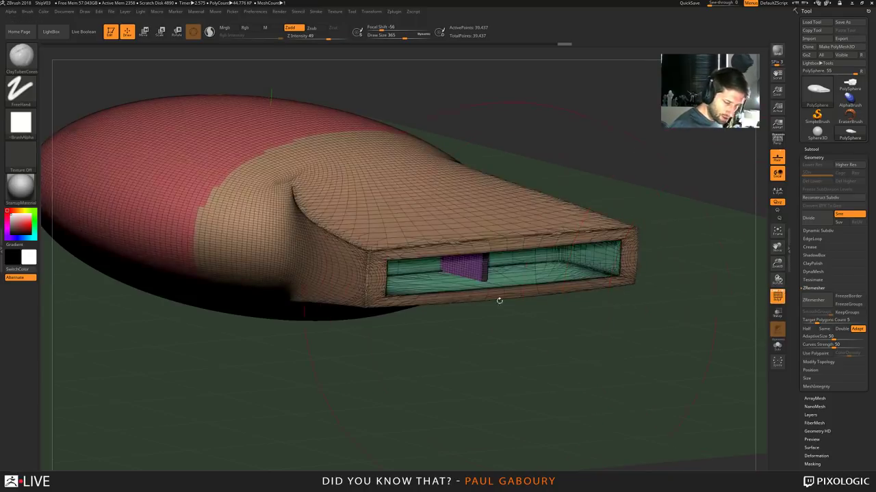
pyautogui.hotkey('ctrl', 'shift')
pyautogui.keyDown('ctrl'); pyautogui.keyDown('shift'); pyautogui.click(483, 272); pyautogui.keyUp('shift'); pyautogui.keyUp('ctrl')
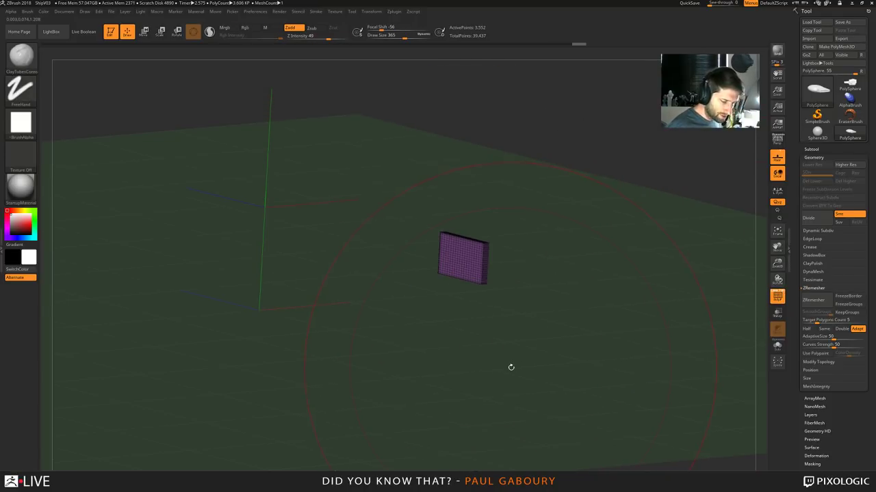
pyautogui.keyDown('ctrl'); pyautogui.keyDown('shift'); pyautogui.click(511, 368); pyautogui.keyUp('shift'); pyautogui.keyUp('ctrl')
# Activate the standard gizmo and mask everything except the divider's polygroup
pyautogui.press('w')
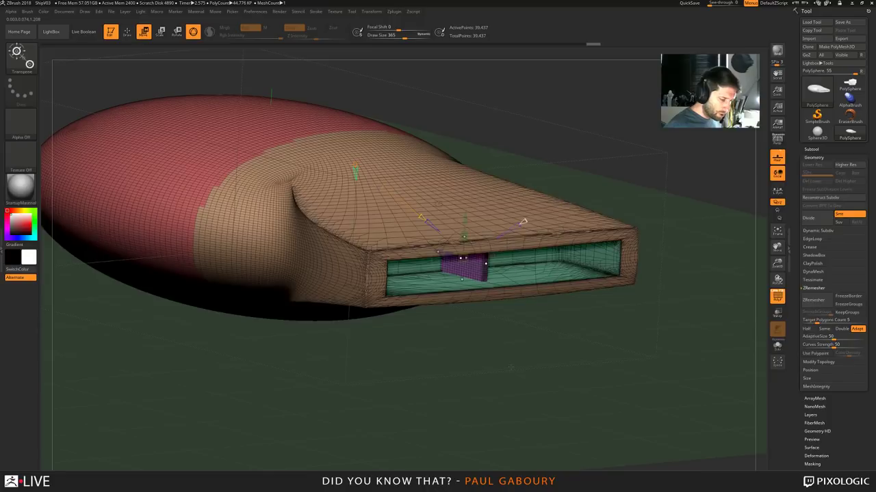
pyautogui.keyDown('alt'); pyautogui.moveTo(510, 368); pyautogui.dragTo(511, 411); pyautogui.keyUp('alt')
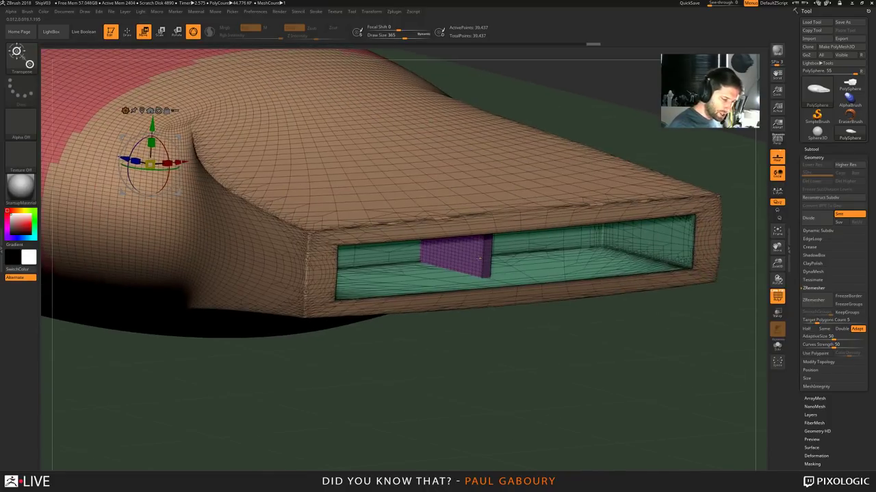
pyautogui.keyDown('ctrl'); pyautogui.click(476, 254); pyautogui.keyUp('ctrl')
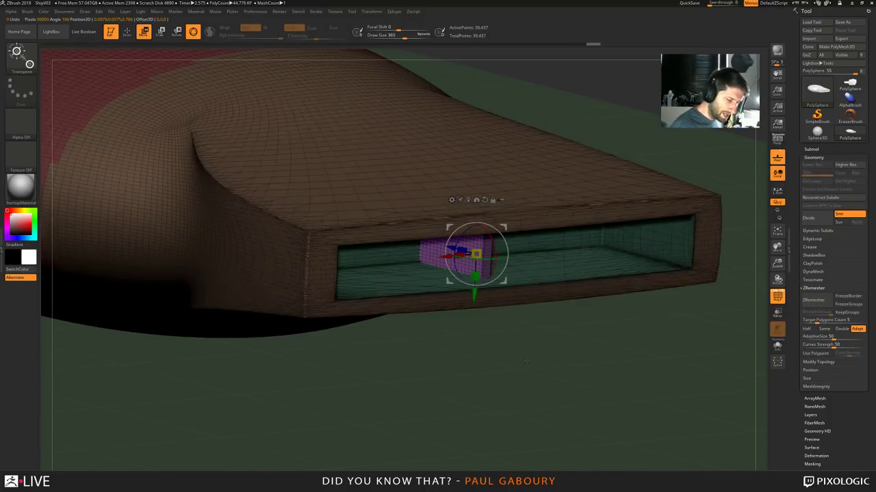
# Hide the floor grid and move the unmasked divider along X to one end of the tail slot
pyautogui.keyDown('ctrl'); pyautogui.moveTo(507, 381); pyautogui.dragTo(459, 357, button='right'); pyautogui.keyUp('ctrl')
pyautogui.click(777, 174)
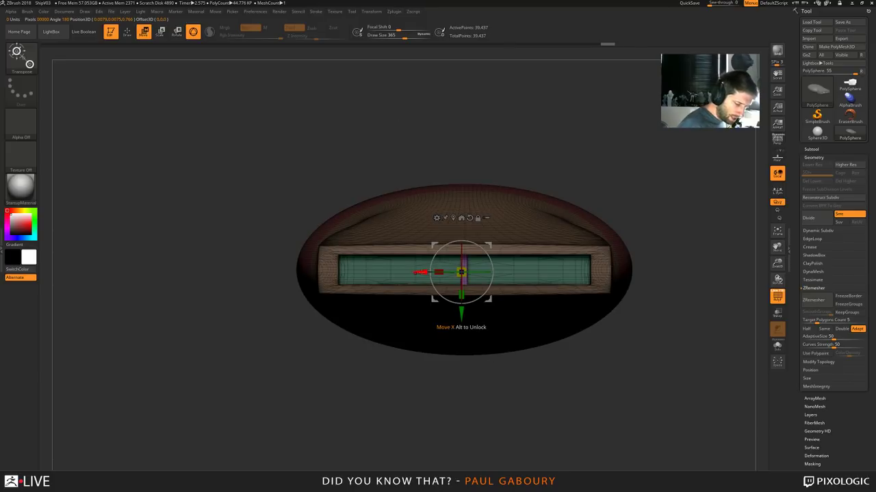
pyautogui.moveTo(421, 288); pyautogui.dragTo(302, 291)
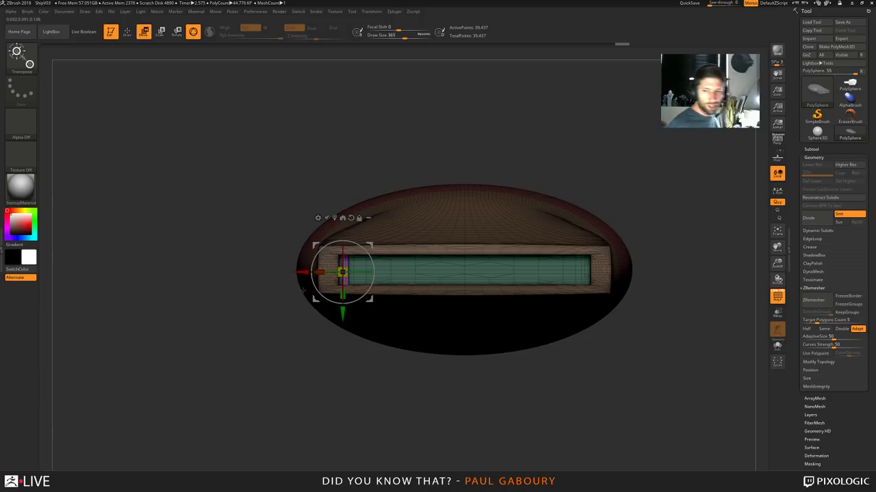
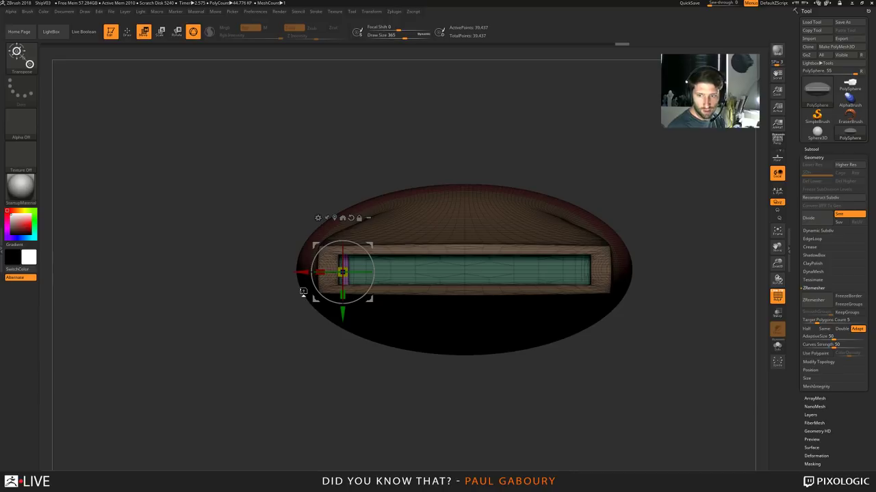
pyautogui.moveTo(424, 376); pyautogui.dragTo(422, 381, button='right')
pyautogui.keyDown('ctrl'); pyautogui.moveTo(423, 381); pyautogui.dragTo(349, 379, button='right'); pyautogui.keyUp('ctrl')
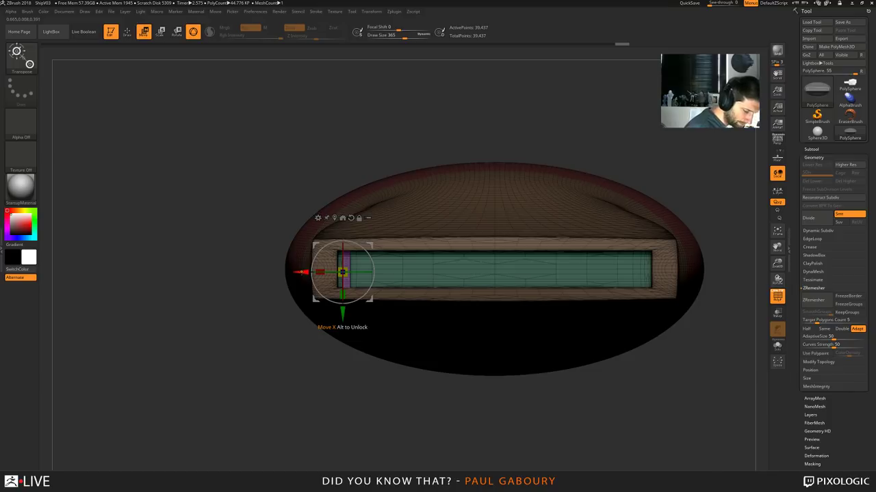
# Try to fill the slot with a row of divider copies along X, clear the mask, and undo both
pyautogui.moveTo(302, 272); pyautogui.dragTo(604, 299)
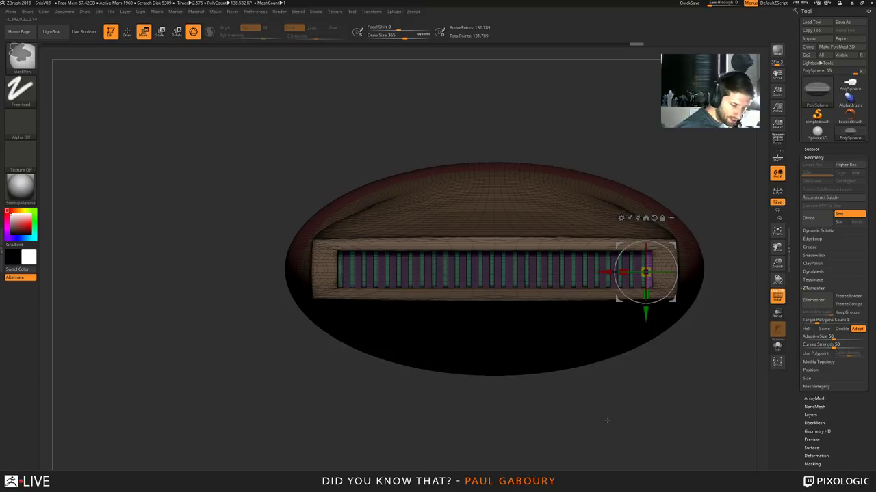
pyautogui.keyDown('ctrl'); pyautogui.moveTo(606, 418); pyautogui.dragTo(480, 368, button='right'); pyautogui.keyUp('ctrl')
pyautogui.keyDown('ctrl'); pyautogui.moveTo(449, 359); pyautogui.dragTo(462, 393); pyautogui.keyUp('ctrl')
pyautogui.moveTo(435, 378)
pyautogui.mouseDown(button='right')
pyautogui.moveTo(487, 383)
pyautogui.moveTo(501, 353)
pyautogui.moveTo(443, 342)
pyautogui.moveTo(467, 347)
pyautogui.moveTo(411, 355)
pyautogui.mouseUp(button='right')
pyautogui.hotkey('shift', 'f')
pyautogui.press('q')
pyautogui.keyDown('ctrl'); pyautogui.click(463, 353); pyautogui.keyUp('ctrl')
pyautogui.hotkey('ctrl', 'z')
pyautogui.hotkey('ctrl', 'z')
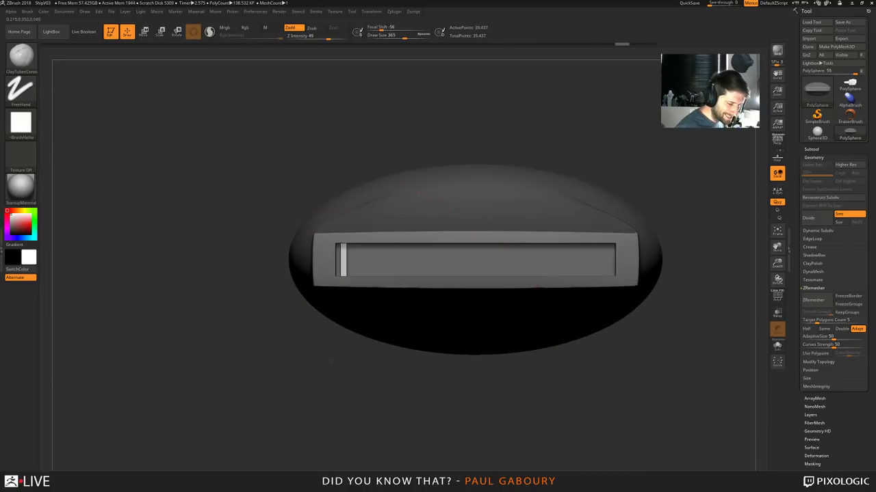
# Set the draw size to 14 and return to the gizmo on the divider with the polyframe displayed
pyautogui.keyDown('alt'); pyautogui.moveTo(327, 327); pyautogui.dragTo(334, 346, button='right'); pyautogui.keyUp('alt')
pyautogui.press('s')
pyautogui.moveTo(333, 351); pyautogui.dragTo(303, 350)
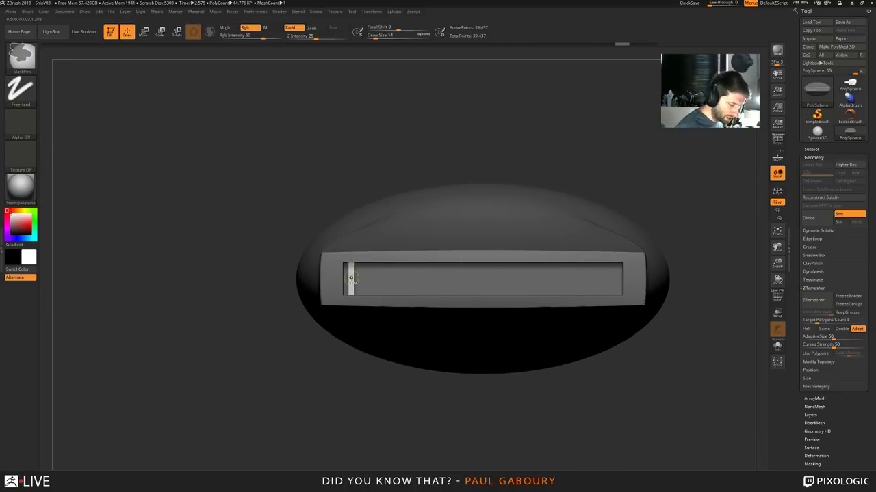
pyautogui.moveTo(352, 280)
pyautogui.keyDown('ctrl'); pyautogui.mouseDown(button='right')
pyautogui.moveTo(314, 399)
pyautogui.moveTo(301, 405)
pyautogui.moveTo(334, 423)
pyautogui.moveTo(356, 394)
pyautogui.mouseUp(button='right'); pyautogui.keyUp('ctrl')
pyautogui.press('w')
pyautogui.hotkey('shift', 'f')
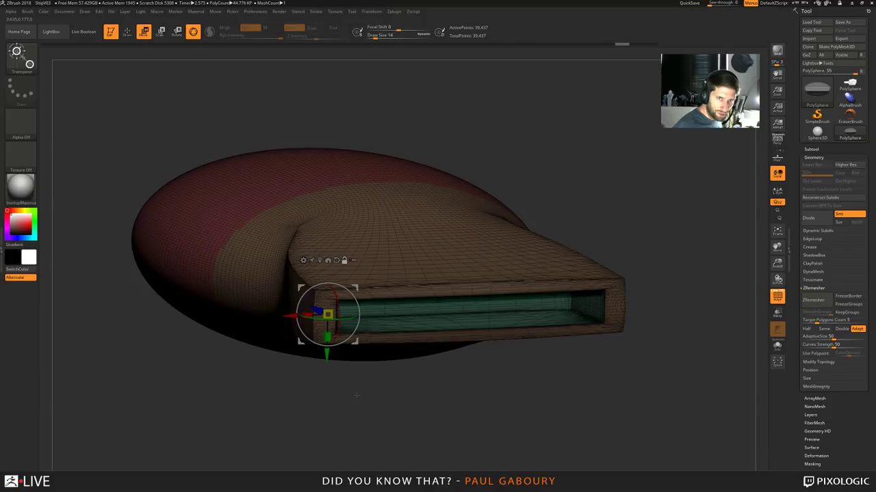
# Duplicate the divider along X with about 0.07 spacing and repeat the copies across the full width of the slot
pyautogui.moveTo(356, 395); pyautogui.dragTo(408, 411, button='right')
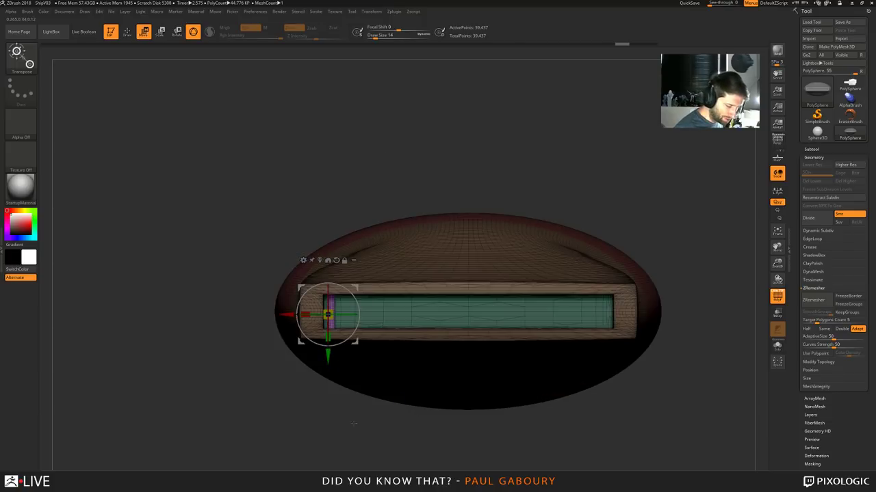
pyautogui.keyDown('alt'); pyautogui.moveTo(340, 413); pyautogui.dragTo(327, 387, button='right'); pyautogui.keyUp('alt')
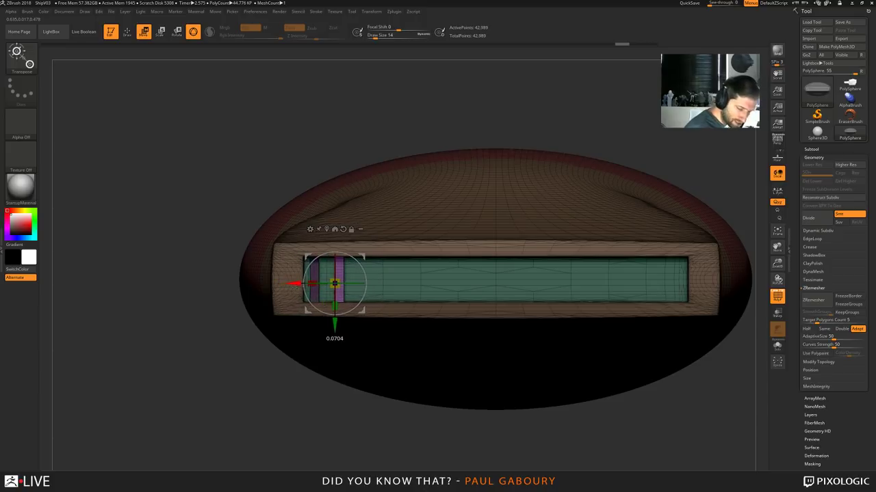
pyautogui.moveTo(326, 325); pyautogui.dragTo(625, 326)
pyautogui.moveTo(586, 283); pyautogui.dragTo(649, 283)
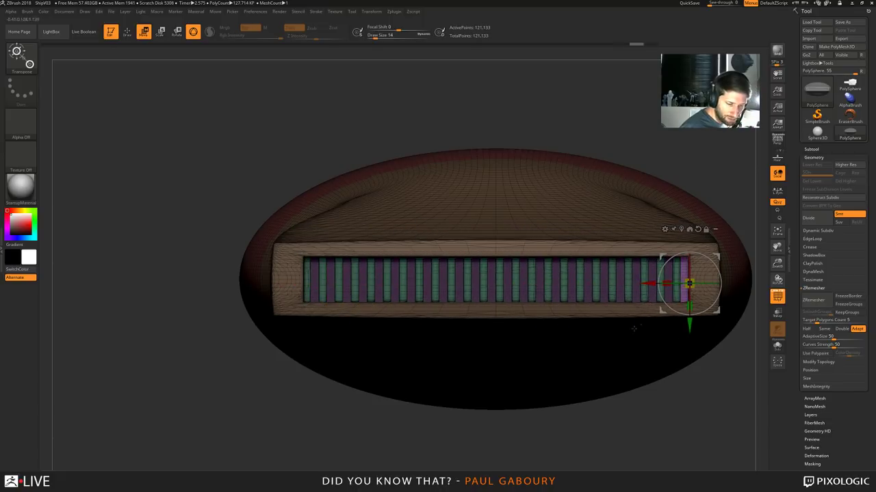
# Mask everything except the dividers' polygroup and shift the row slightly along X to centre it in the slot
pyautogui.keyDown('ctrl'); pyautogui.moveTo(619, 442); pyautogui.dragTo(611, 402, button='right'); pyautogui.keyUp('ctrl')
pyautogui.keyDown('alt'); pyautogui.moveTo(611, 401); pyautogui.dragTo(510, 384); pyautogui.keyUp('alt')
pyautogui.hotkey('shift', 'f')
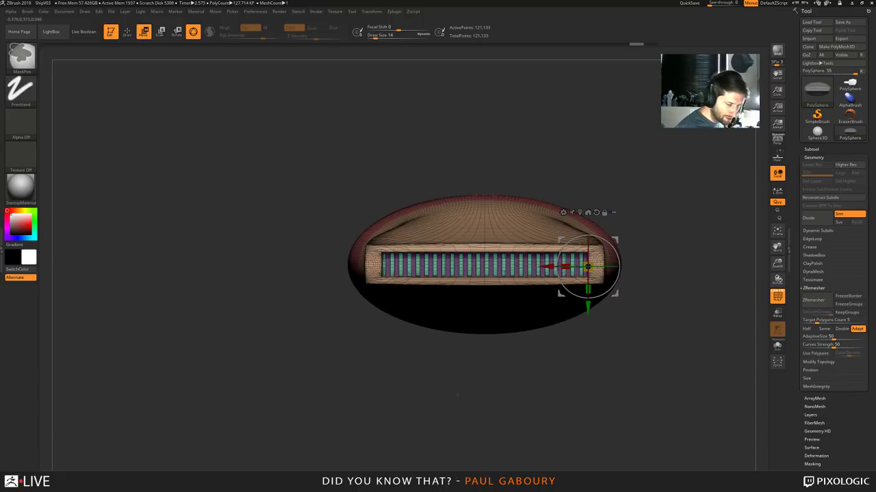
pyautogui.keyDown('alt'); pyautogui.moveTo(487, 337); pyautogui.dragTo(518, 296); pyautogui.keyUp('alt')
pyautogui.click(519, 263)
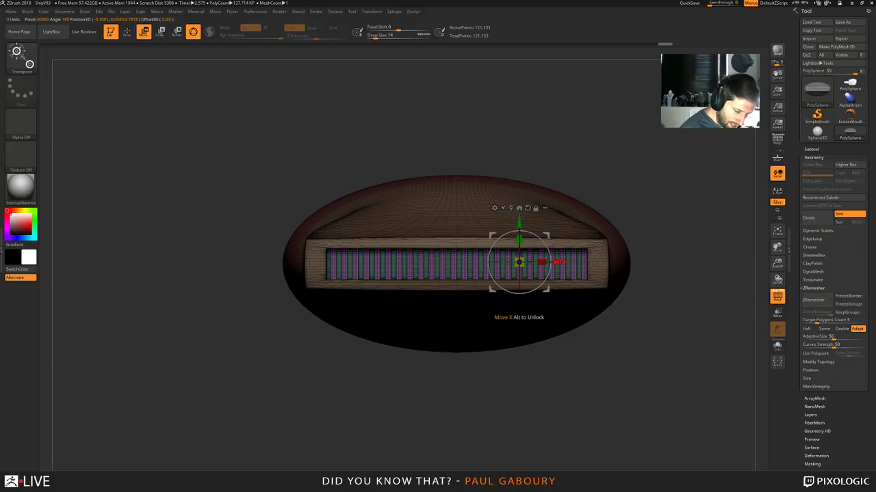
pyautogui.moveTo(561, 263); pyautogui.dragTo(558, 263)
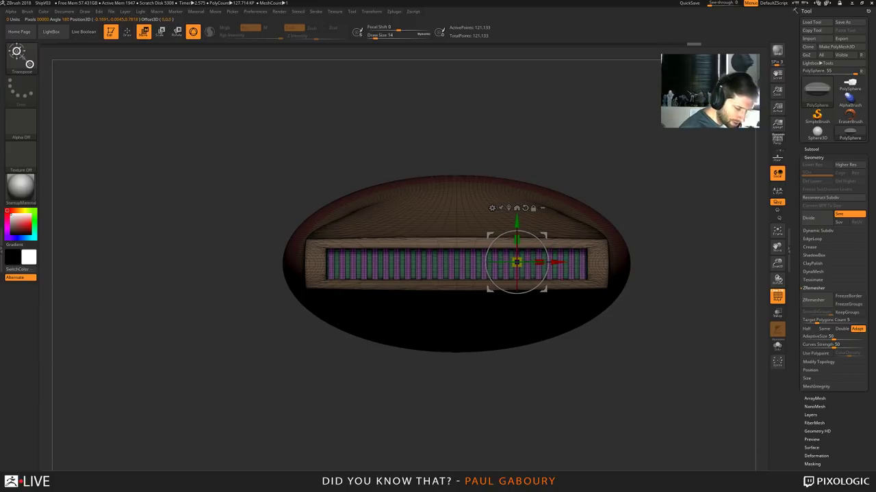
# Switch to Draw mode, clear the mask, hide the polyframe and frame the whole model
pyautogui.press('q')
pyautogui.keyDown('ctrl'); pyautogui.moveTo(516, 377); pyautogui.dragTo(531, 404); pyautogui.keyUp('ctrl')
pyautogui.moveTo(532, 404)
pyautogui.keyDown('ctrl'); pyautogui.mouseDown(button='right')
pyautogui.moveTo(481, 375)
pyautogui.moveTo(491, 382)
pyautogui.mouseUp(button='right'); pyautogui.keyUp('ctrl')
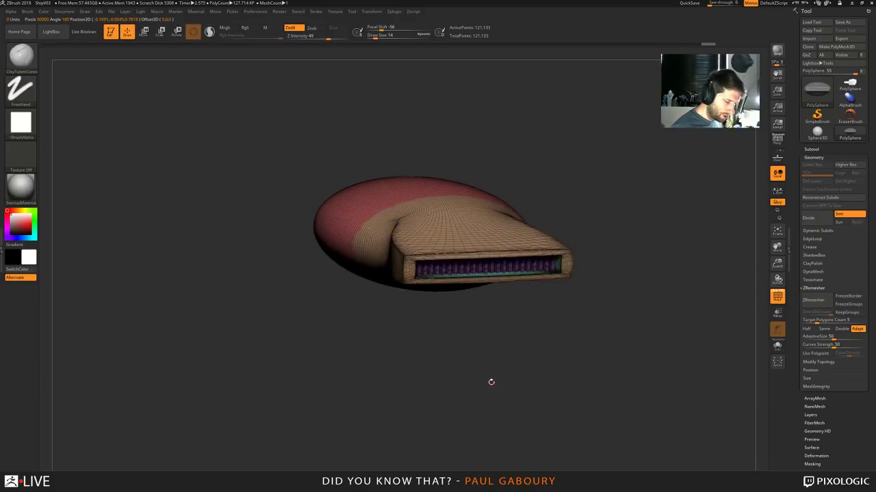
pyautogui.hotkey('shift', 'f')
pyautogui.moveTo(498, 384)
pyautogui.mouseDown()
pyautogui.moveTo(493, 375)
pyautogui.moveTo(481, 382)
pyautogui.mouseUp()
pyautogui.press('f')
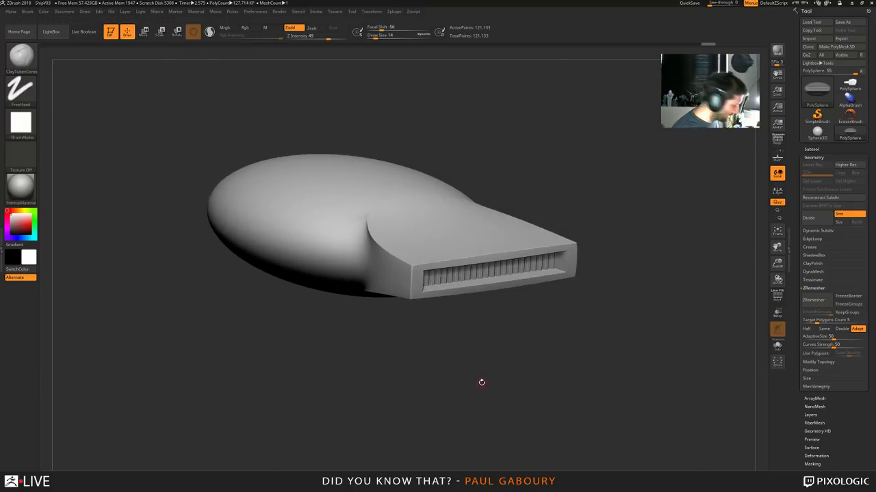
# Mask everything except the dividers, tilt the row about the X axis and nudge it along Y by about -0.0048
pyautogui.press('w')
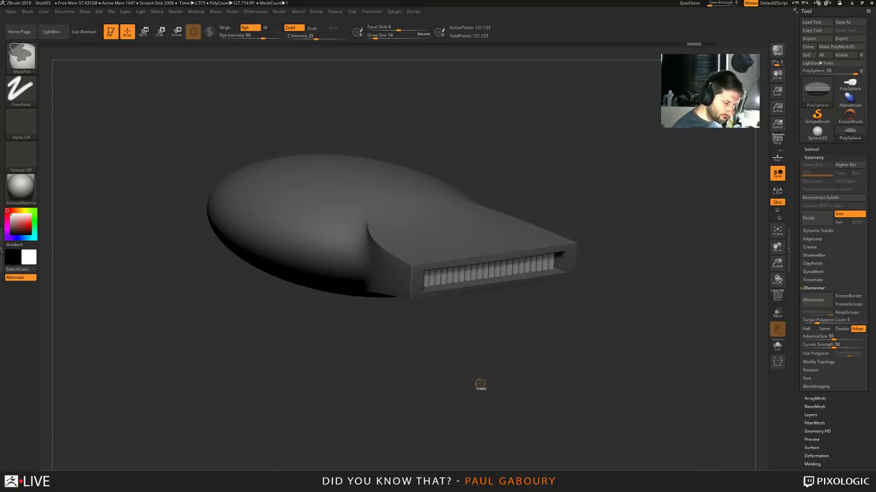
pyautogui.moveTo(491, 255); pyautogui.dragTo(500, 257)
pyautogui.moveTo(472, 342); pyautogui.dragTo(522, 331)
pyautogui.moveTo(521, 331)
pyautogui.keyDown('ctrl'); pyautogui.mouseDown(button='right')
pyautogui.moveTo(549, 393)
pyautogui.moveTo(574, 396)
pyautogui.mouseUp(button='right'); pyautogui.keyUp('ctrl')
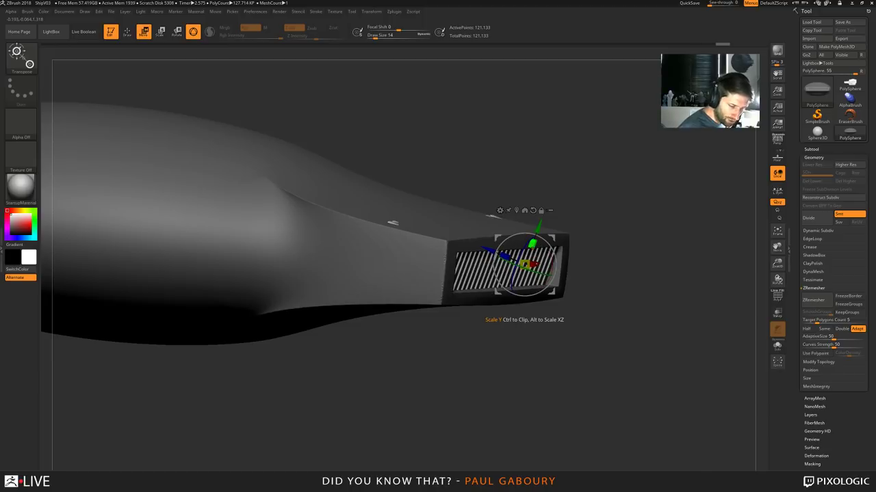
pyautogui.moveTo(566, 342); pyautogui.dragTo(537, 340, button='right')
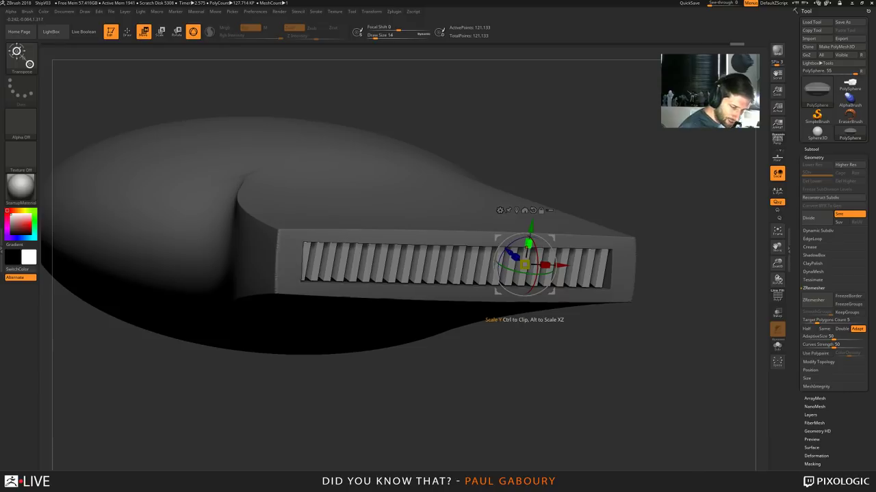
pyautogui.moveTo(528, 244); pyautogui.dragTo(531, 225)
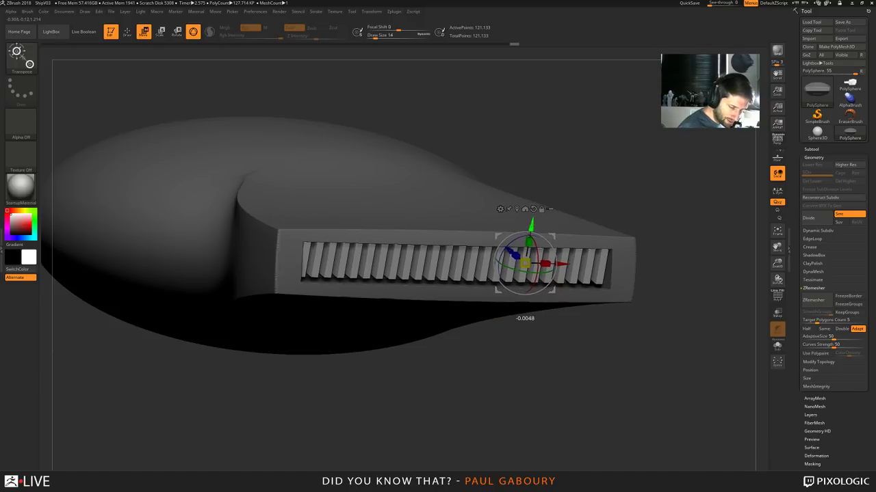
# Return to Draw mode, clear the mask and examine the slatted tail and the hull from several sides
pyautogui.moveTo(536, 376)
pyautogui.keyDown('ctrl'); pyautogui.mouseDown(button='right')
pyautogui.moveTo(527, 356)
pyautogui.moveTo(509, 358)
pyautogui.moveTo(532, 360)
pyautogui.moveTo(472, 329)
pyautogui.moveTo(479, 349)
pyautogui.moveTo(438, 365)
pyautogui.moveTo(457, 392)
pyautogui.mouseUp(button='right'); pyautogui.keyUp('ctrl')
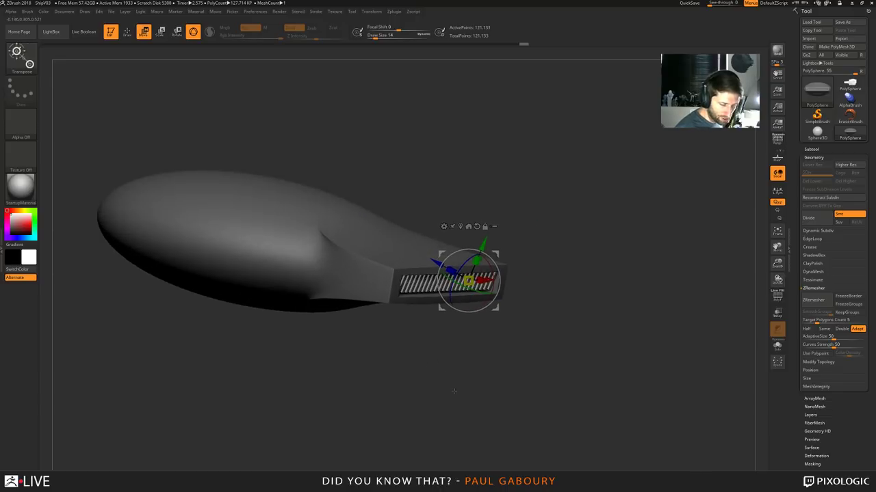
pyautogui.press('q')
pyautogui.keyDown('ctrl'); pyautogui.moveTo(461, 373); pyautogui.dragTo(472, 404); pyautogui.keyUp('ctrl')
pyautogui.keyDown('ctrl'); pyautogui.moveTo(500, 397); pyautogui.dragTo(475, 375, button='right'); pyautogui.keyUp('ctrl')
pyautogui.moveTo(474, 374); pyautogui.dragTo(457, 375, button='right')
pyautogui.moveTo(457, 374); pyautogui.dragTo(404, 370)
pyautogui.moveTo(440, 305)
pyautogui.mouseDown()
pyautogui.moveTo(518, 371)
pyautogui.moveTo(475, 375)
pyautogui.moveTo(500, 333)
pyautogui.moveTo(470, 365)
pyautogui.moveTo(482, 346)
pyautogui.moveTo(466, 362)
pyautogui.moveTo(365, 295)
pyautogui.moveTo(410, 369)
pyautogui.moveTo(459, 408)
pyautogui.moveTo(419, 391)
pyautogui.moveTo(412, 401)
pyautogui.mouseUp()
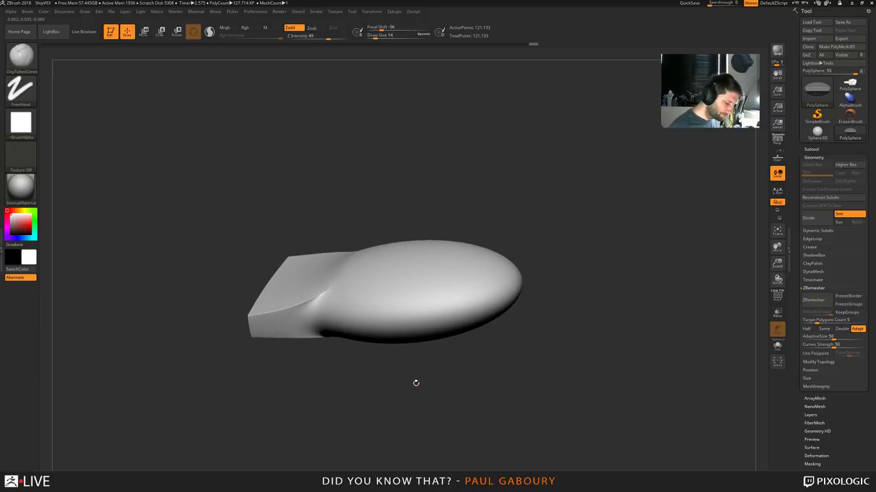
# Reset the gizmo's orientation and apply the Project Primitive deformer to the ship
pyautogui.press('w')
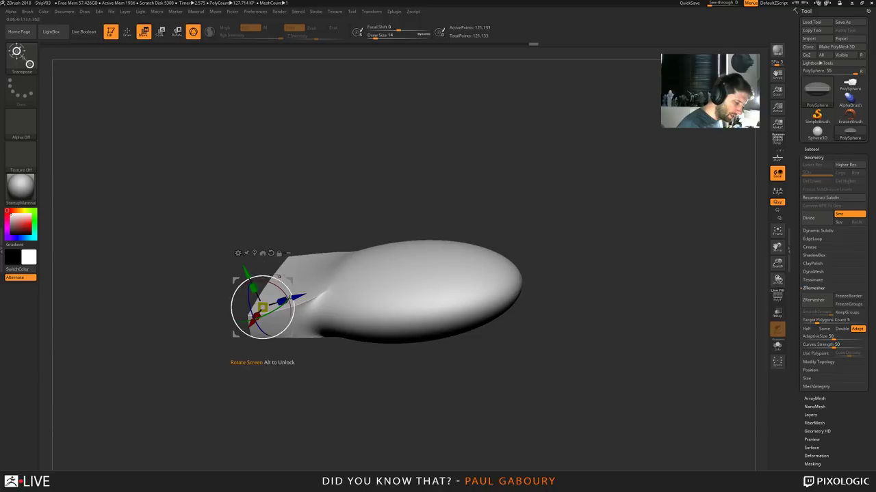
pyautogui.keyDown('alt'); pyautogui.click(271, 254); pyautogui.keyUp('alt')
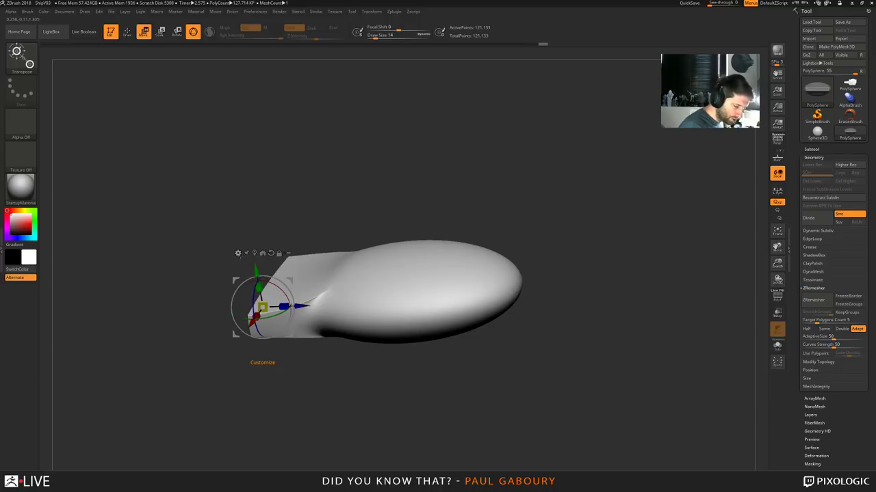
pyautogui.click(238, 253)
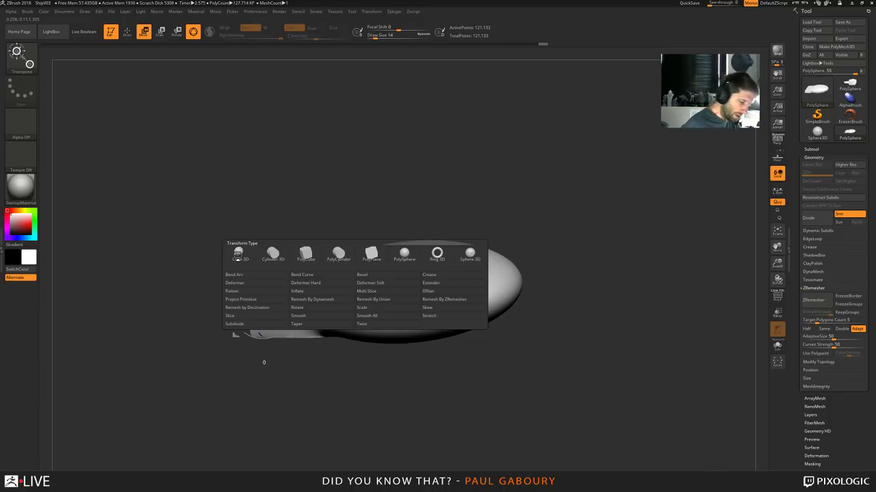
pyautogui.click(259, 301)
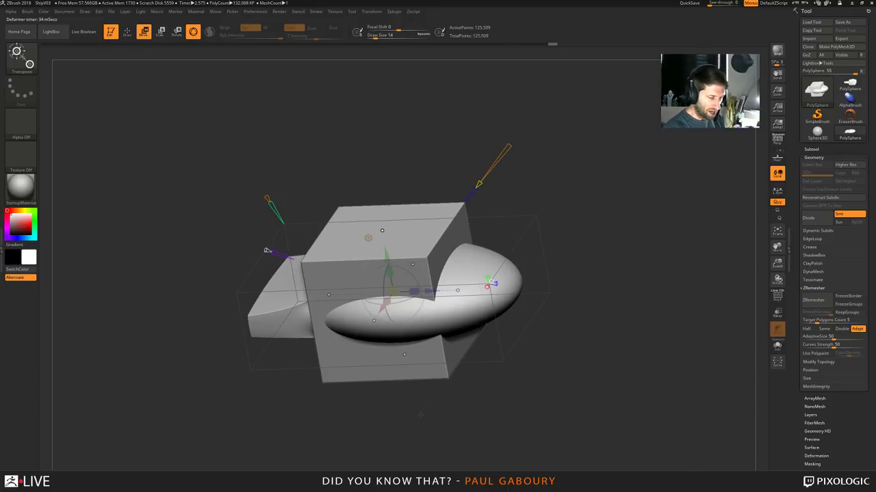
# Turn the projected box into a sphere and stretch it lengthwise along Z over the hull
pyautogui.moveTo(507, 147); pyautogui.dragTo(495, 164)
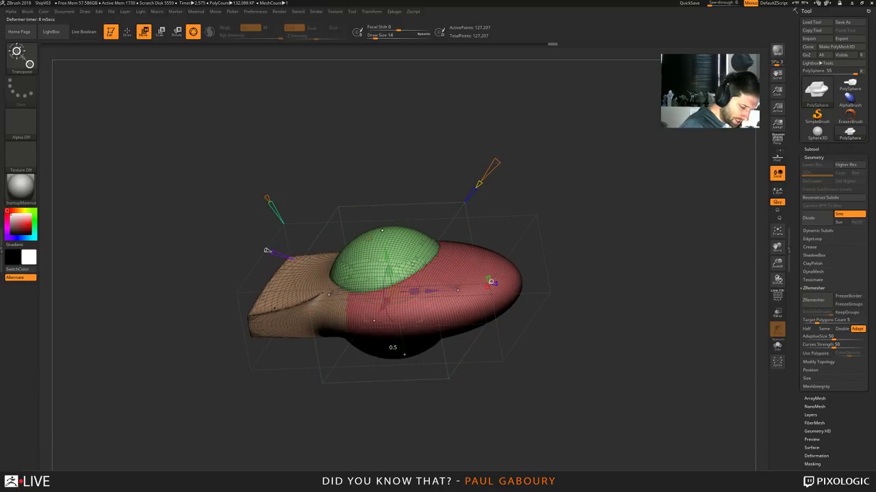
pyautogui.moveTo(392, 422)
pyautogui.mouseDown()
pyautogui.moveTo(417, 424)
pyautogui.moveTo(387, 428)
pyautogui.mouseUp()
pyautogui.moveTo(287, 188); pyautogui.dragTo(292, 196)
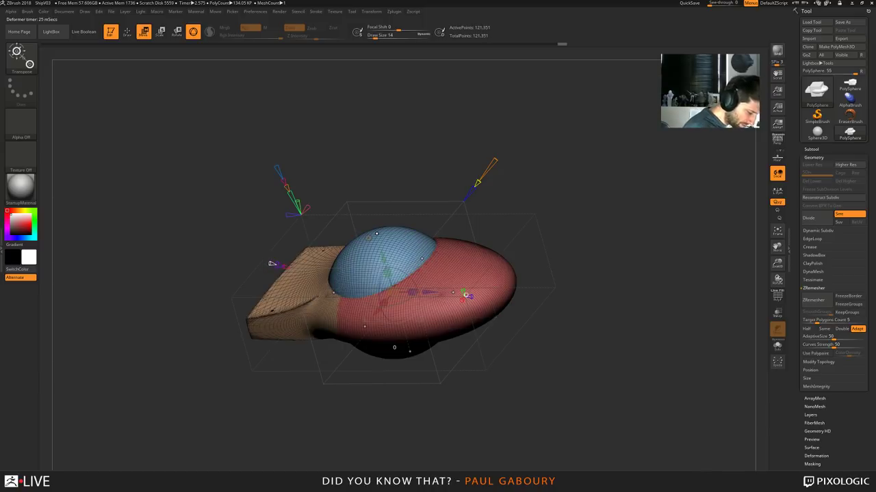
pyautogui.moveTo(394, 413); pyautogui.dragTo(426, 415)
pyautogui.moveTo(416, 294); pyautogui.dragTo(457, 298)
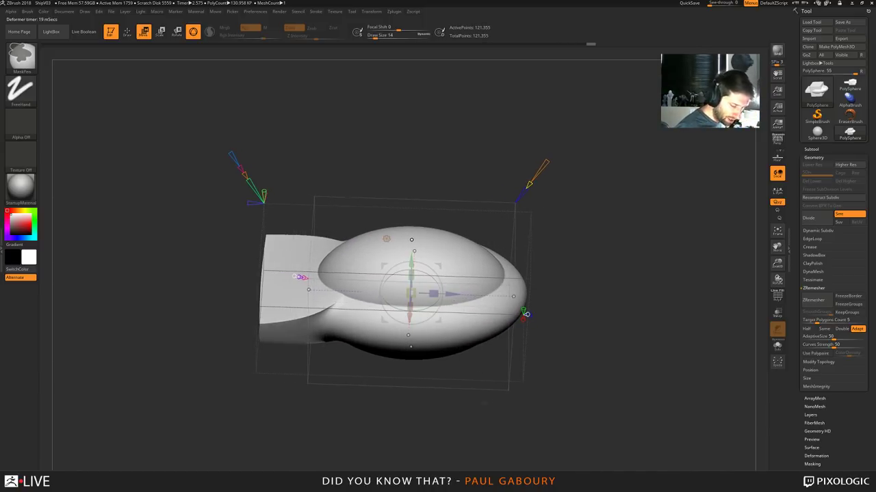
# Pull the underside of the projected sphere up so that it protrudes only above the hull
pyautogui.keyDown('ctrl'); pyautogui.moveTo(415, 419); pyautogui.dragTo(412, 384, button='right'); pyautogui.keyUp('ctrl')
pyautogui.moveTo(412, 385); pyautogui.dragTo(416, 342, button='right')
pyautogui.moveTo(416, 342)
pyautogui.mouseDown(button='right')
pyautogui.moveTo(434, 298)
pyautogui.moveTo(413, 331)
pyautogui.mouseUp(button='right')
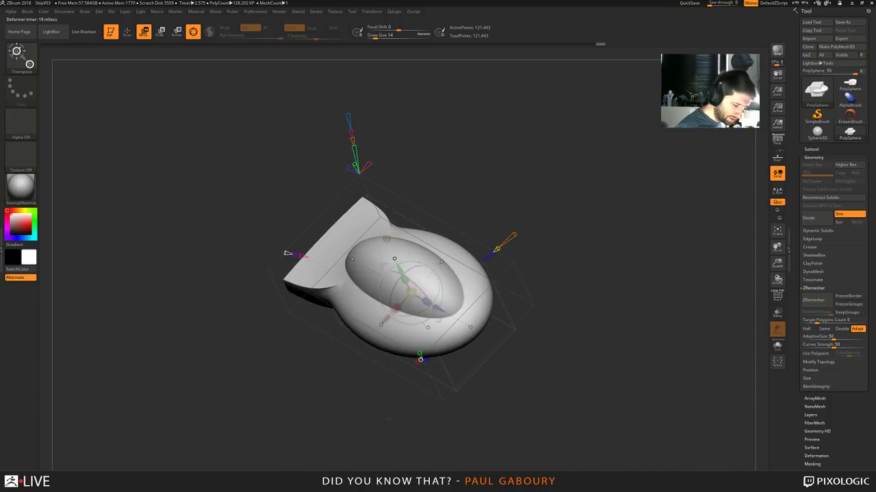
pyautogui.moveTo(388, 419); pyautogui.dragTo(417, 366, button='right')
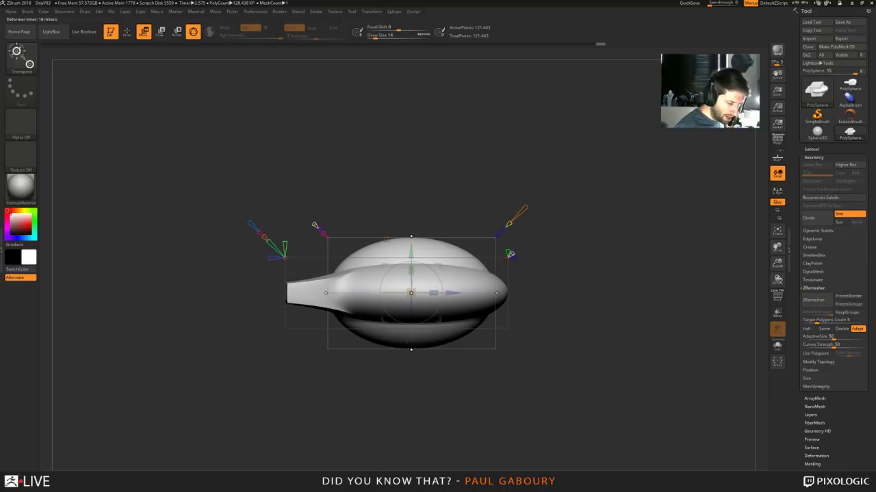
pyautogui.moveTo(416, 311); pyautogui.dragTo(416, 313)
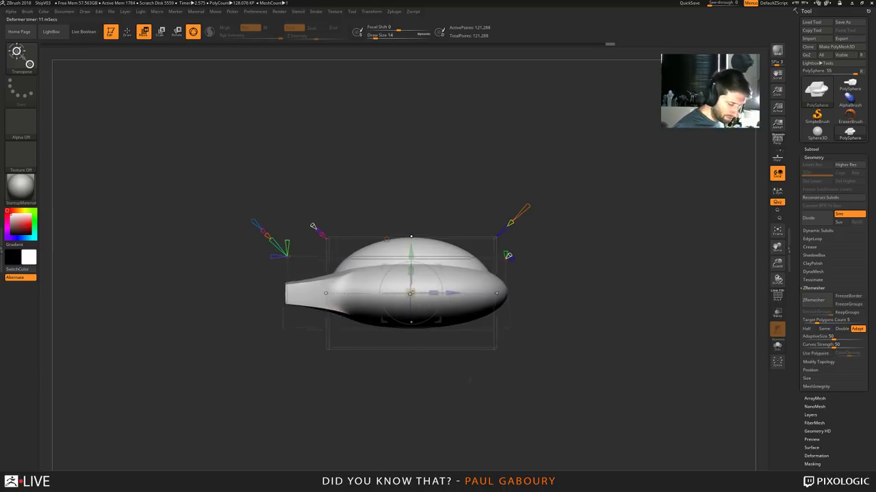
# Pull the tail-side end of the dome inward to cut its back off, checking the polygroups with the polyframe
pyautogui.moveTo(416, 328)
pyautogui.mouseDown(button='right')
pyautogui.moveTo(363, 383)
pyautogui.moveTo(424, 446)
pyautogui.moveTo(461, 424)
pyautogui.moveTo(437, 411)
pyautogui.moveTo(426, 444)
pyautogui.moveTo(414, 433)
pyautogui.moveTo(414, 372)
pyautogui.mouseUp(button='right')
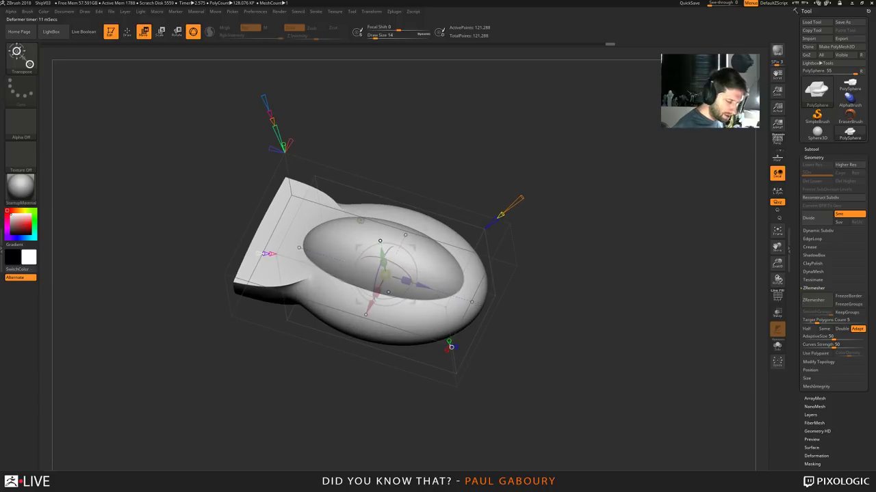
pyautogui.hotkey('shift', 'f')
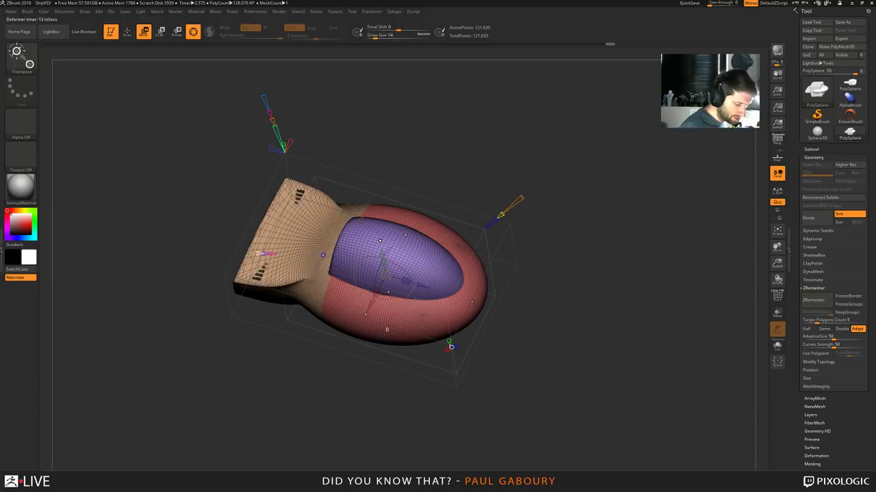
pyautogui.hotkey('shift', 'f')
pyautogui.moveTo(387, 330); pyautogui.dragTo(360, 330, button='right')
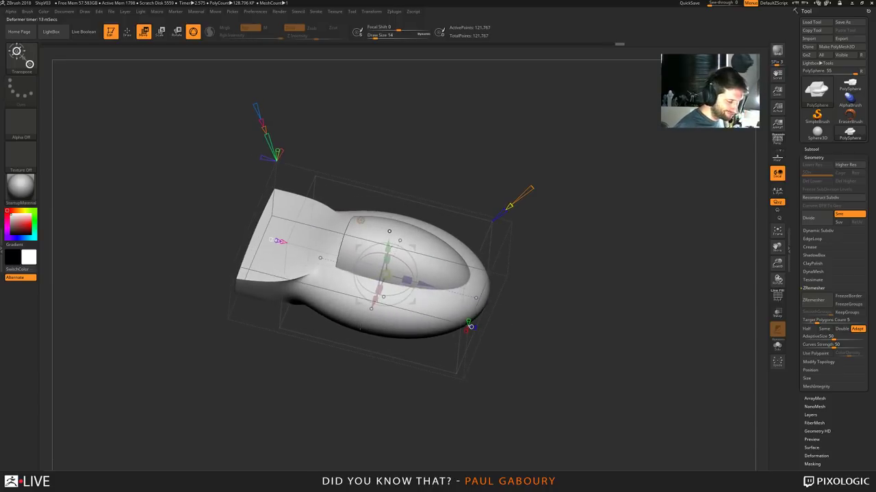
# Pull the dome's tail-side end back outward and extend its front end past the hull's nose
pyautogui.moveTo(320, 258); pyautogui.dragTo(281, 252)
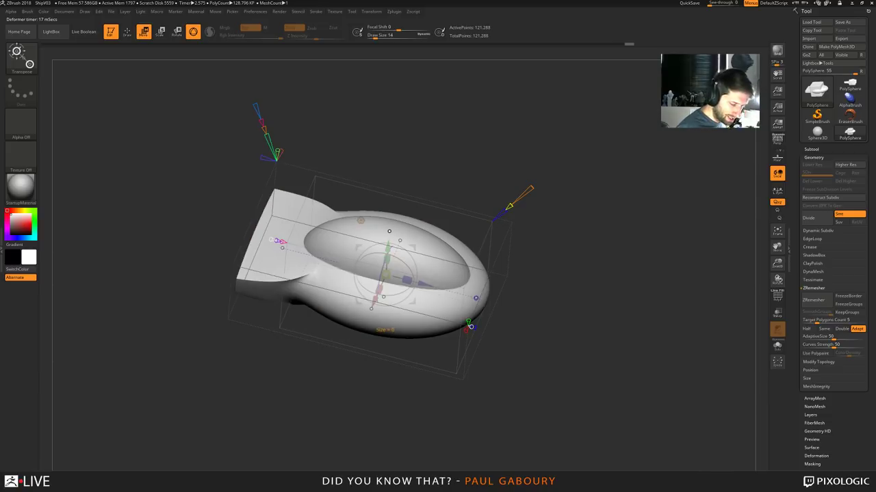
pyautogui.moveTo(476, 298); pyautogui.dragTo(440, 290)
pyautogui.moveTo(449, 292)
pyautogui.mouseDown(button='right')
pyautogui.moveTo(414, 295)
pyautogui.moveTo(453, 294)
pyautogui.mouseUp(button='right')
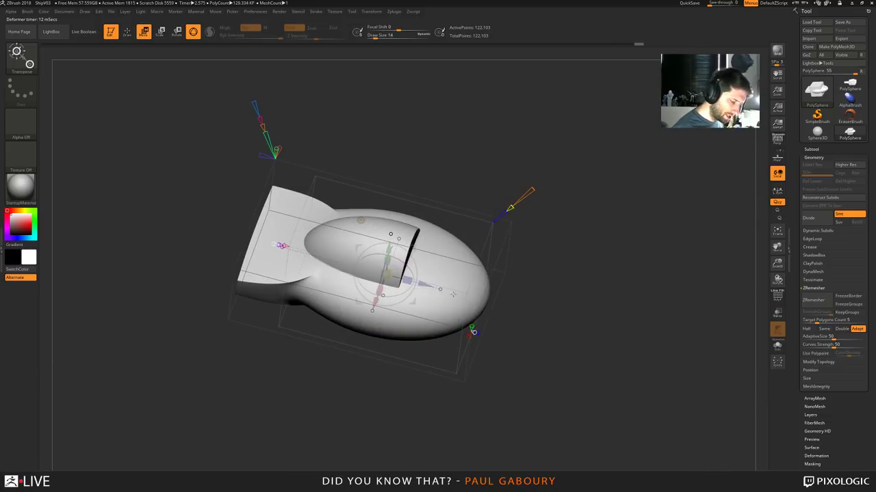
pyautogui.moveTo(439, 289); pyautogui.dragTo(533, 314)
pyautogui.moveTo(534, 314); pyautogui.dragTo(531, 347, button='right')
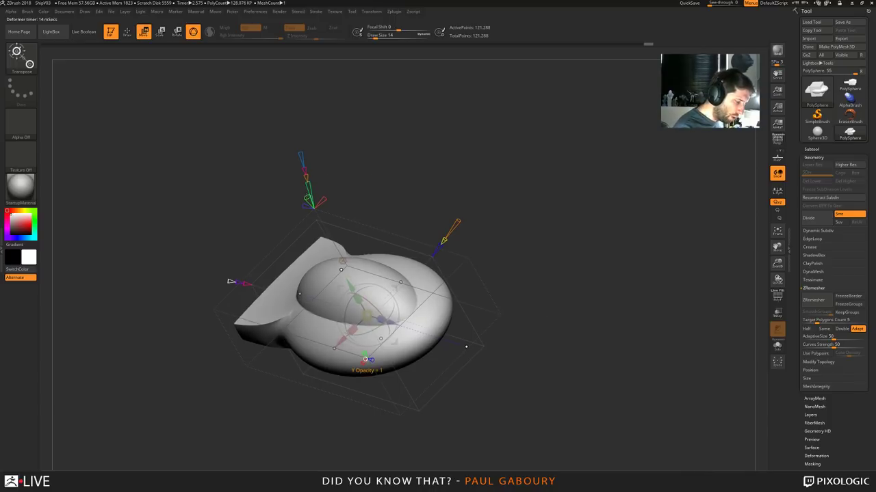
# Test a weaker projection of the dome, restore its strength to 1, and set the X Opacity to 0
pyautogui.hotkey('shift', 'f')
pyautogui.moveTo(365, 359); pyautogui.dragTo(365, 359)
pyautogui.hotkey('shift', 'f')
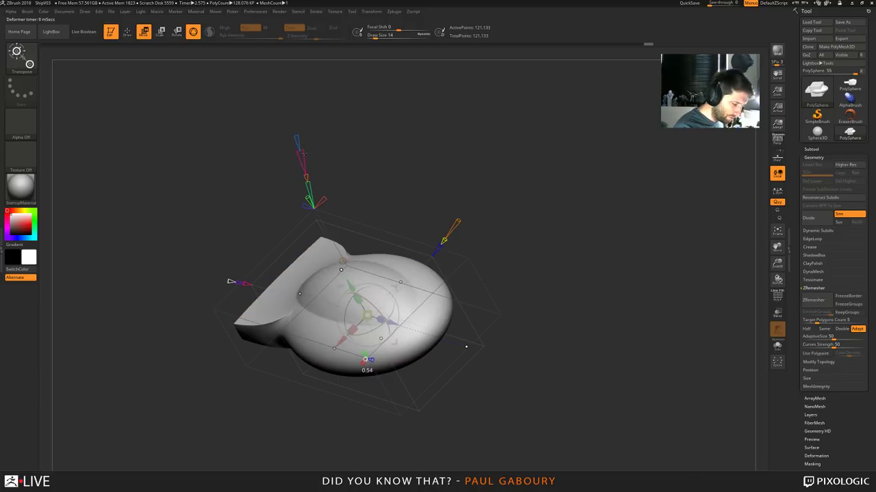
pyautogui.moveTo(303, 152)
pyautogui.mouseDown()
pyautogui.moveTo(306, 170)
pyautogui.moveTo(301, 145)
pyautogui.moveTo(306, 170)
pyautogui.mouseUp()
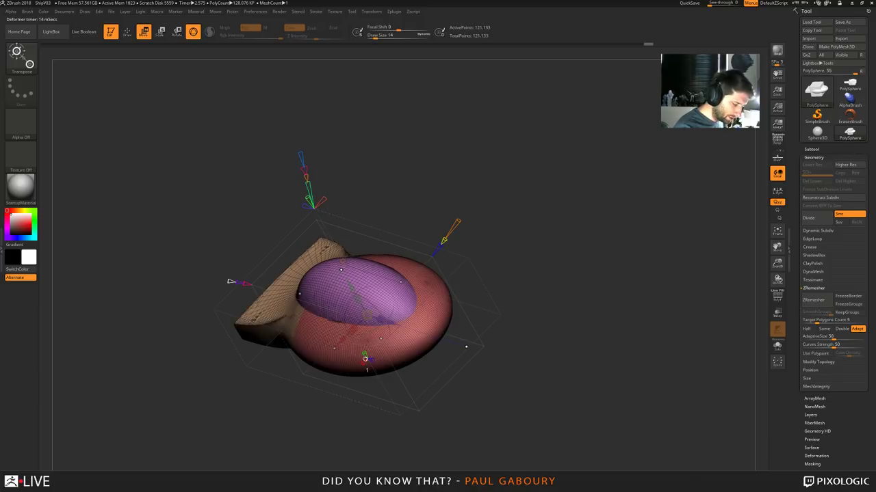
pyautogui.moveTo(322, 200); pyautogui.dragTo(318, 205)
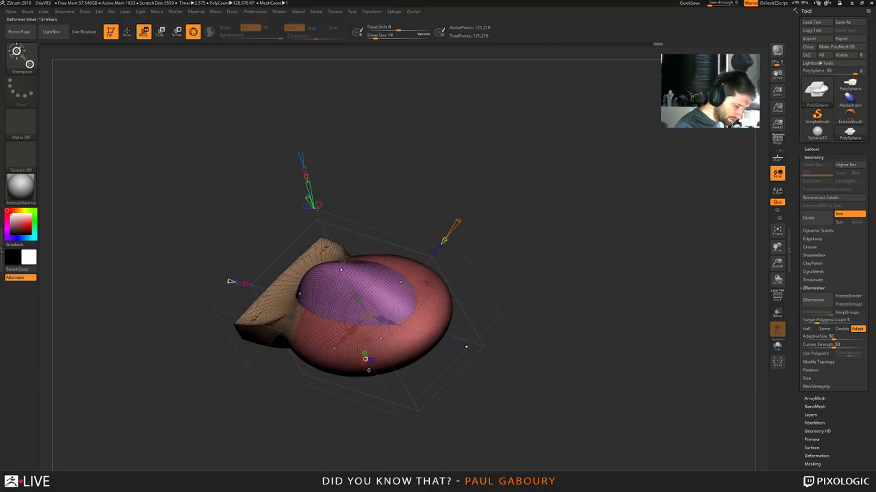
pyautogui.moveTo(363, 171)
pyautogui.mouseDown()
pyautogui.moveTo(396, 176)
pyautogui.moveTo(385, 195)
pyautogui.moveTo(366, 156)
pyautogui.mouseUp()
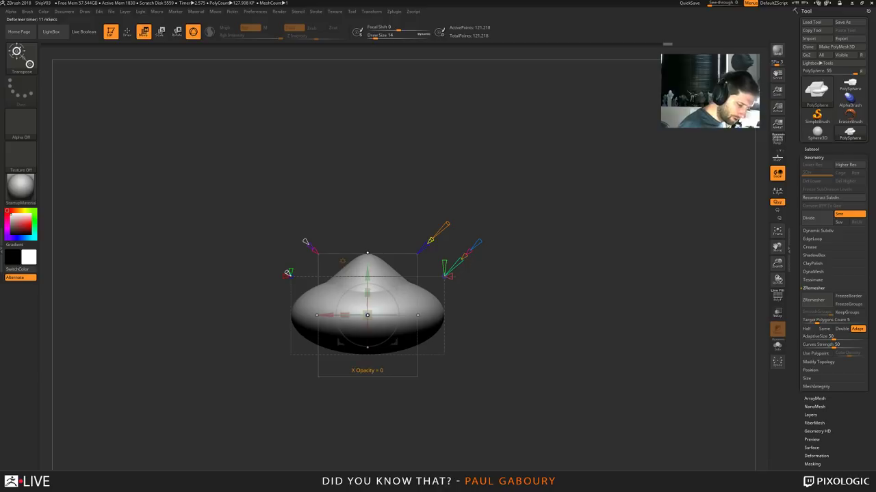
# Fine-tune how the dome's projection blends into the hull, comparing the front, side and tail views
pyautogui.moveTo(450, 277); pyautogui.dragTo(506, 304)
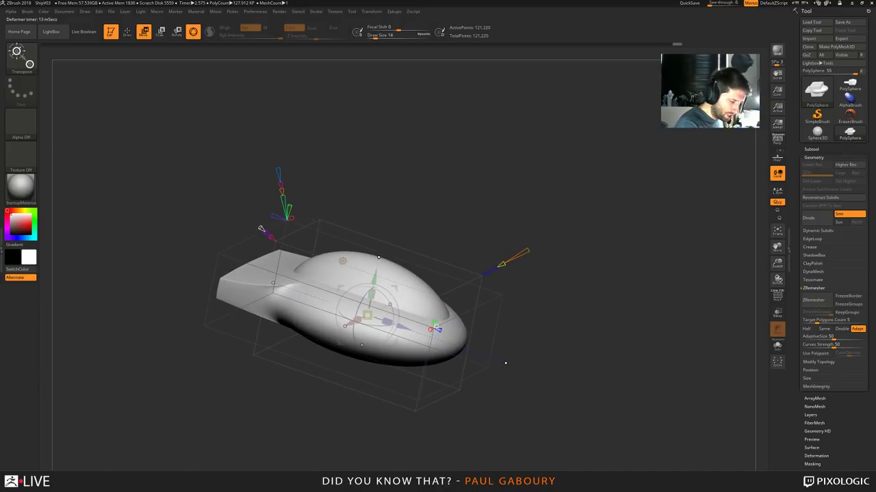
pyautogui.moveTo(505, 363); pyautogui.dragTo(509, 367)
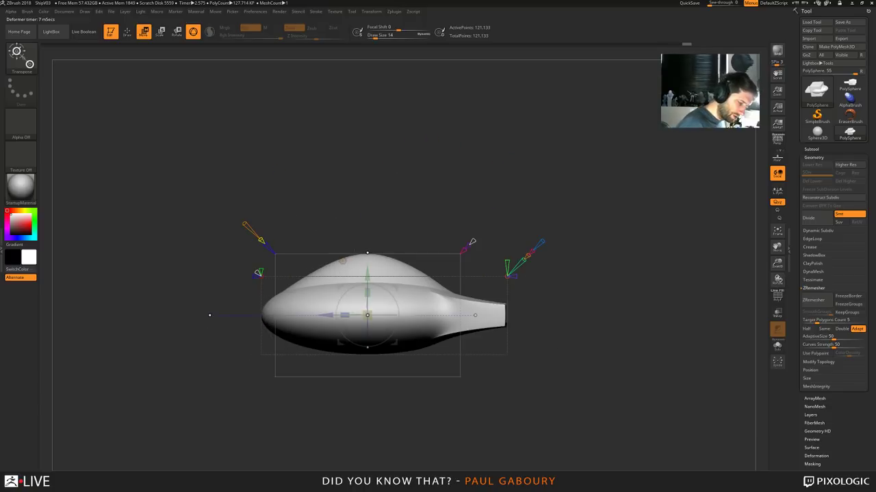
pyautogui.moveTo(209, 315); pyautogui.dragTo(329, 369)
pyautogui.moveTo(428, 423); pyautogui.dragTo(547, 363)
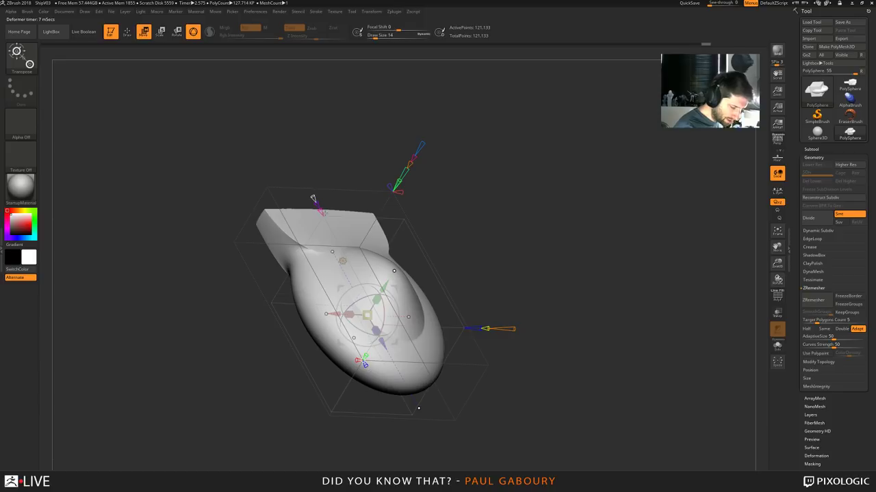
pyautogui.moveTo(324, 213); pyautogui.dragTo(464, 165)
pyautogui.moveTo(507, 212); pyautogui.dragTo(400, 240)
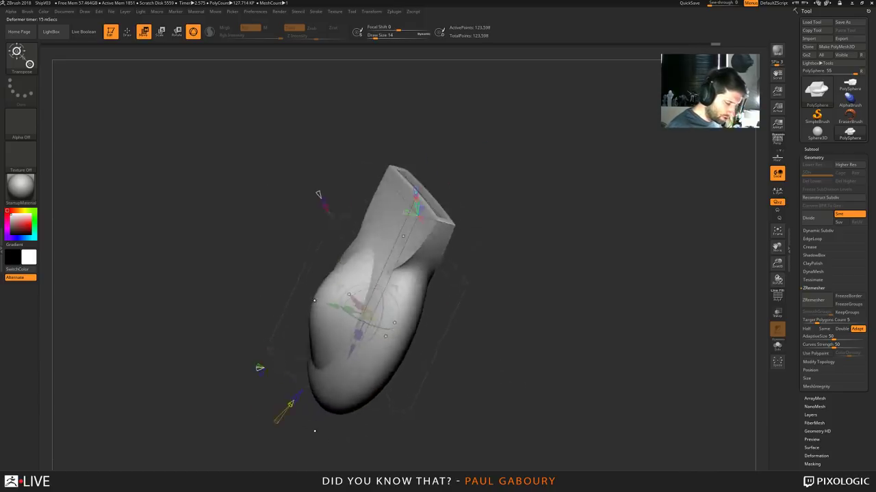
# Inspect the dome's transition into the hull up close and accept the projected dome
pyautogui.moveTo(400, 240); pyautogui.dragTo(534, 287, button='right')
pyautogui.moveTo(479, 266); pyautogui.dragTo(424, 308, button='right')
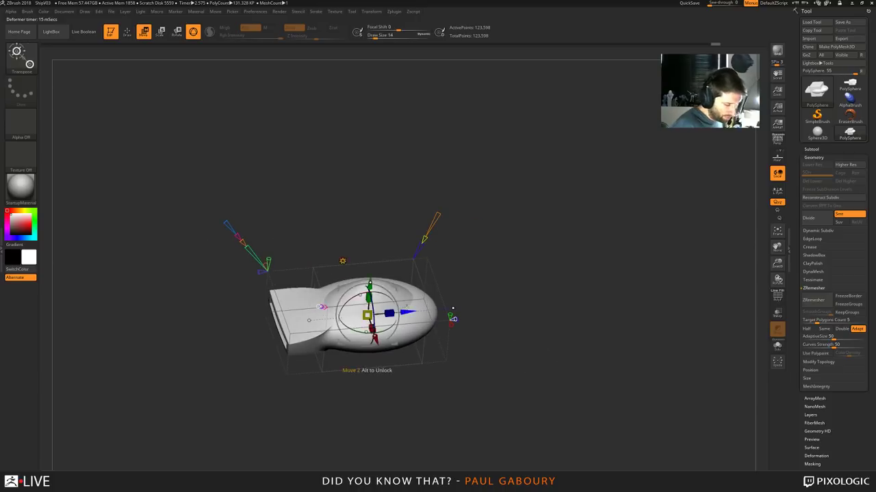
pyautogui.keyDown('ctrl'); pyautogui.moveTo(362, 314); pyautogui.dragTo(473, 297, button='right'); pyautogui.keyUp('ctrl')
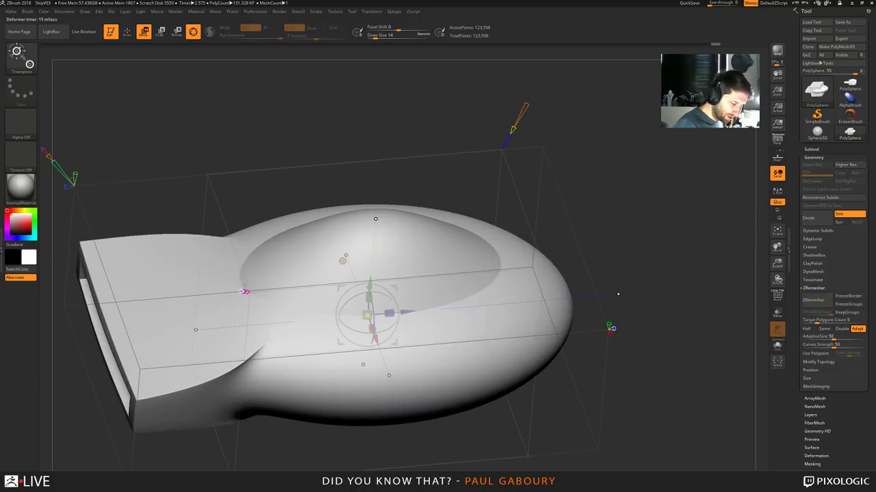
pyautogui.keyDown('ctrl'); pyautogui.moveTo(607, 304); pyautogui.dragTo(529, 386, button='right'); pyautogui.keyUp('ctrl')
pyautogui.moveTo(413, 357); pyautogui.dragTo(407, 344)
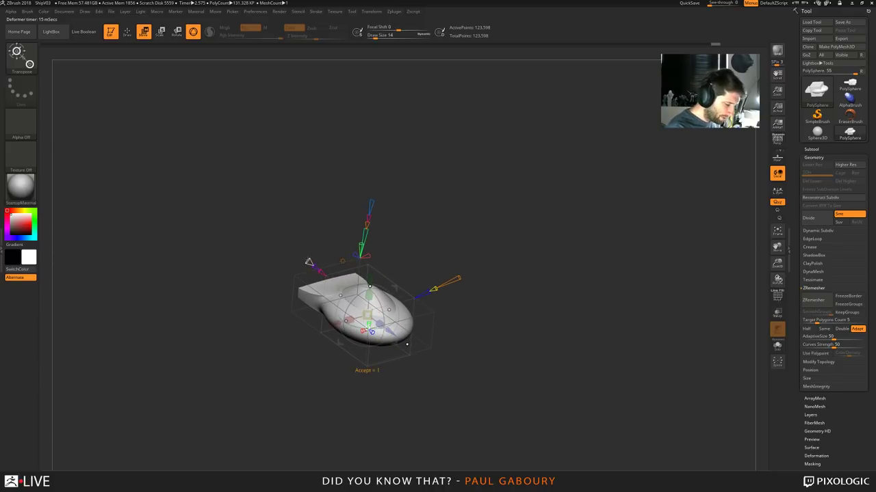
pyautogui.hotkey('shift', 'f')
pyautogui.keyDown('ctrl'); pyautogui.moveTo(448, 346); pyautogui.dragTo(485, 361, button='right'); pyautogui.keyUp('ctrl')
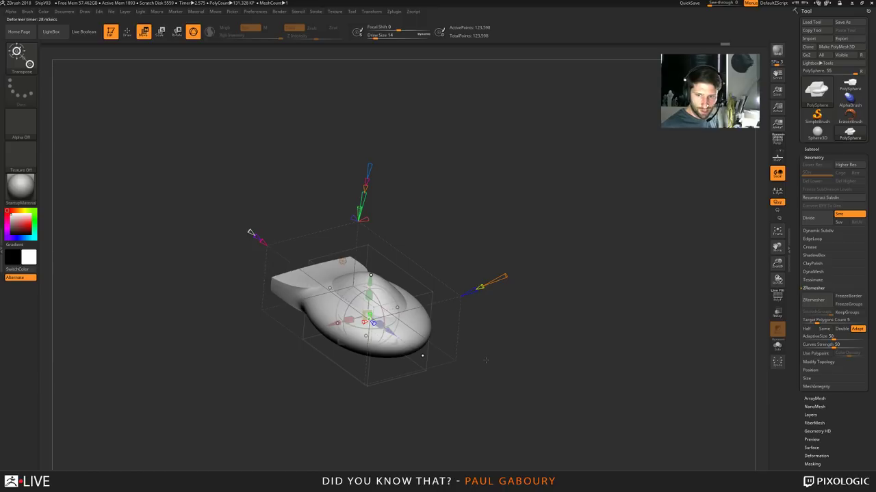
pyautogui.keyDown('alt'); pyautogui.moveTo(492, 381); pyautogui.dragTo(509, 370, button='right'); pyautogui.keyUp('alt')
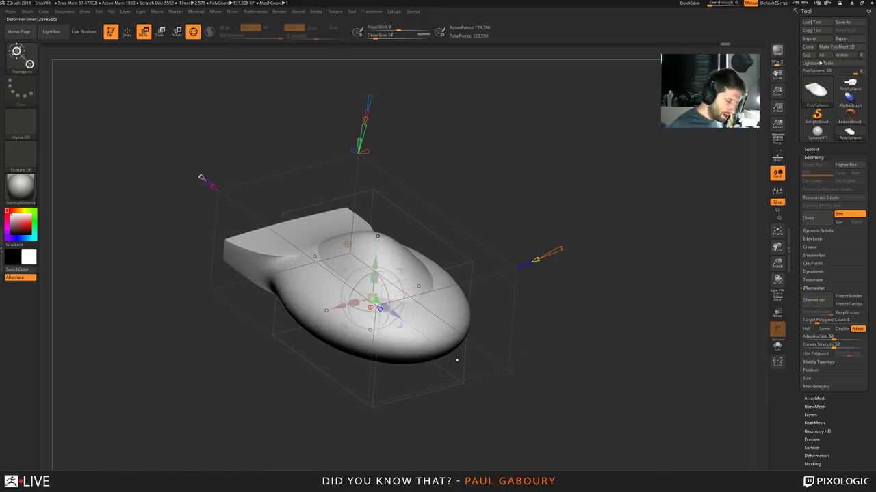
# Reset the projected primitive and move the new sphere sideways so that a mirrored bulge protrudes from each flank
pyautogui.click(347, 244)
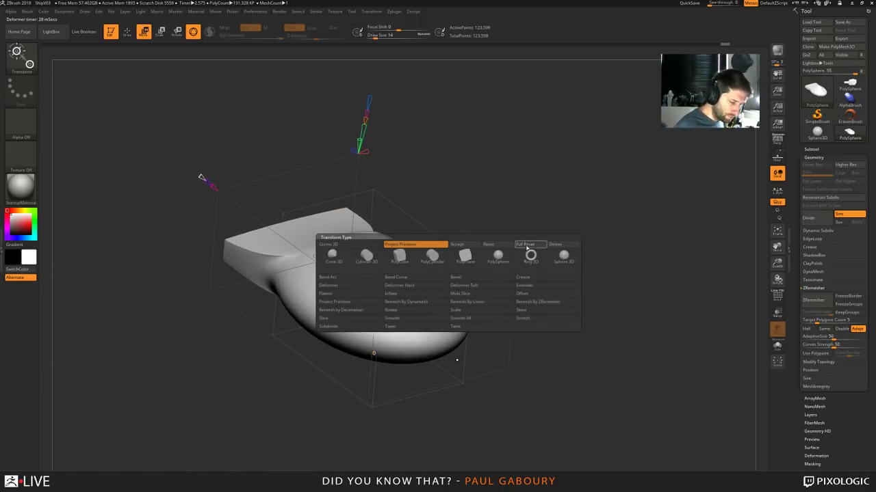
pyautogui.click(531, 256)
pyautogui.moveTo(530, 356); pyautogui.dragTo(512, 364)
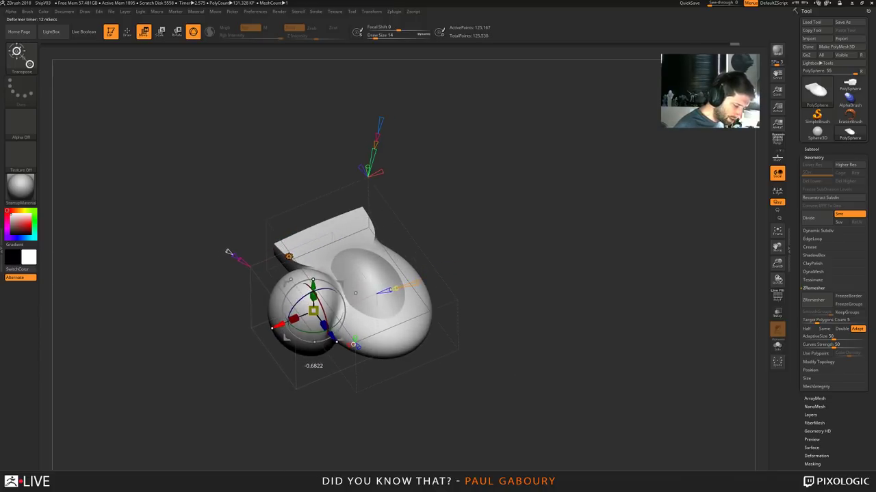
pyautogui.moveTo(348, 345); pyautogui.dragTo(314, 364)
pyautogui.moveTo(455, 436); pyautogui.dragTo(400, 305)
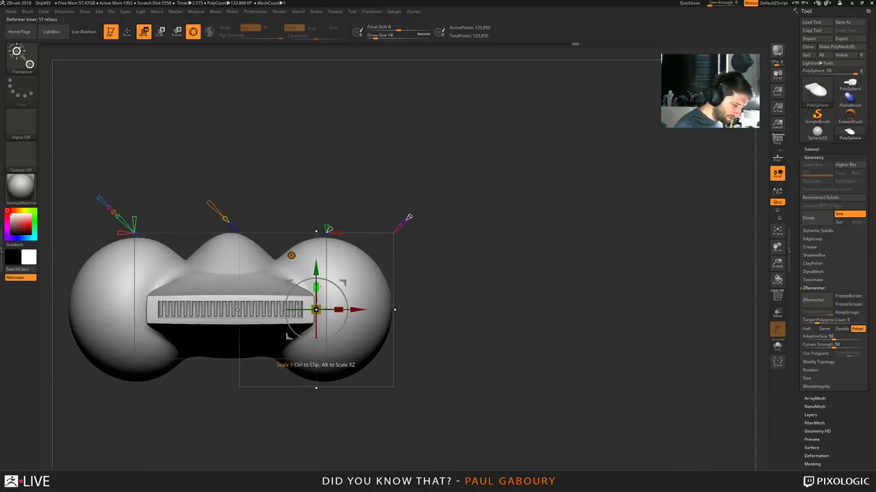
# Shrink and flatten the side spheres, and stretch them outward along X into thin wings
pyautogui.moveTo(316, 387); pyautogui.dragTo(319, 322)
pyautogui.keyDown('ctrl'); pyautogui.moveTo(363, 342); pyautogui.dragTo(402, 412, button='right'); pyautogui.keyUp('ctrl')
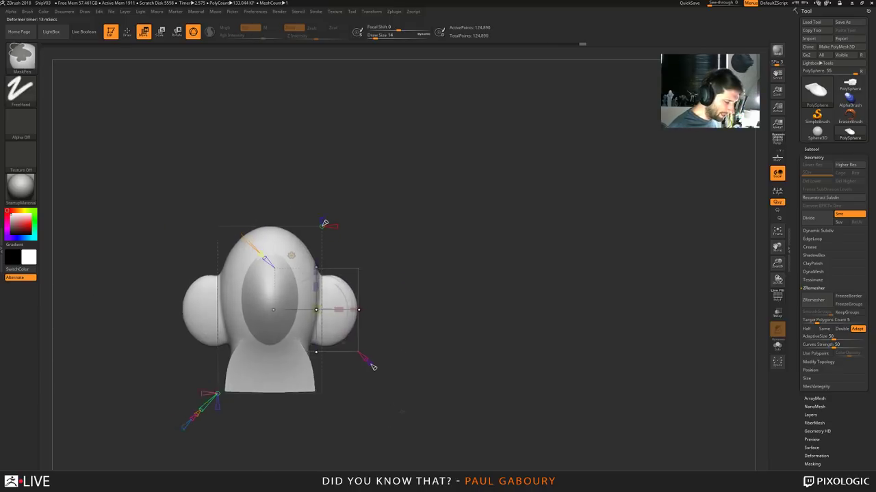
pyautogui.hotkey('ctrl', 'z')
pyautogui.hotkey('ctrl', 'z')
pyautogui.hotkey('ctrl', 'z')
pyautogui.hotkey('ctrl', 'z')
pyautogui.hotkey('ctrl', 'z')
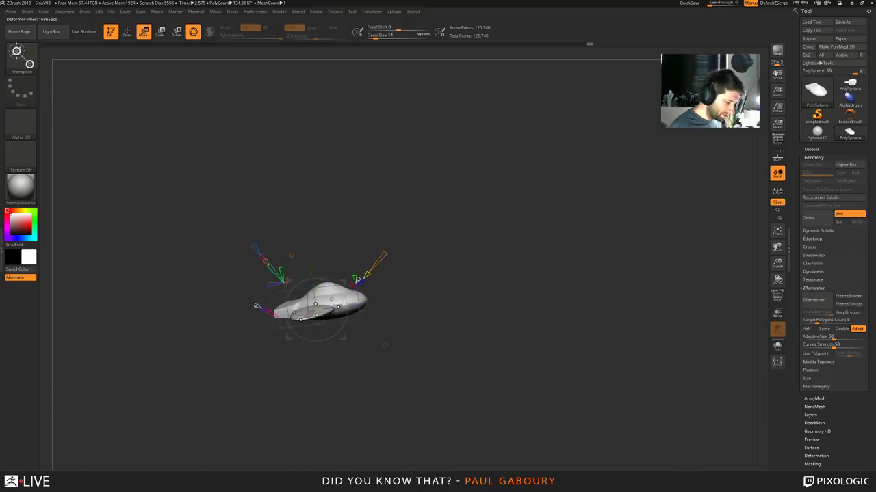
pyautogui.hotkey('ctrl', 'z')
pyautogui.hotkey('ctrl', 'z')
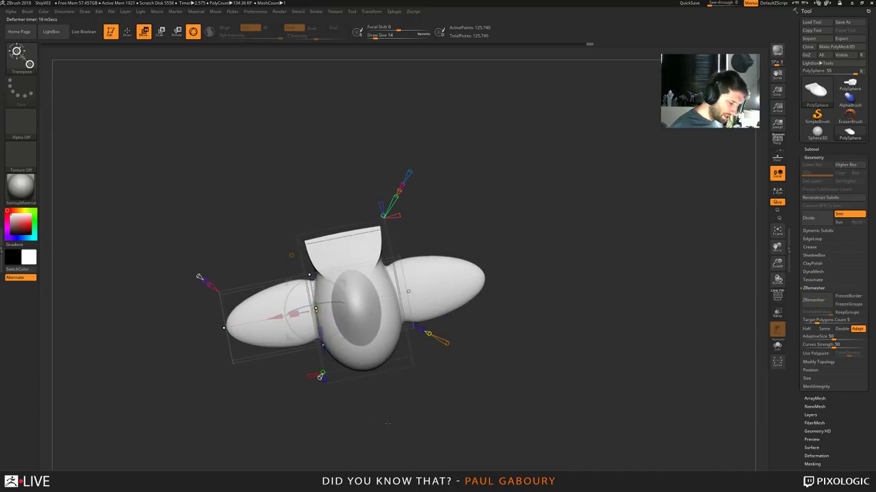
# Fine-tune the projected wings while checking their shape from above and from the front
pyautogui.moveTo(419, 230); pyautogui.dragTo(437, 209)
pyautogui.moveTo(332, 359); pyautogui.dragTo(341, 356)
pyautogui.hotkey('shift', 'f')
pyautogui.hotkey('ctrl', 'z')
pyautogui.hotkey('ctrl', 'z')
pyautogui.hotkey('ctrl', 'z')
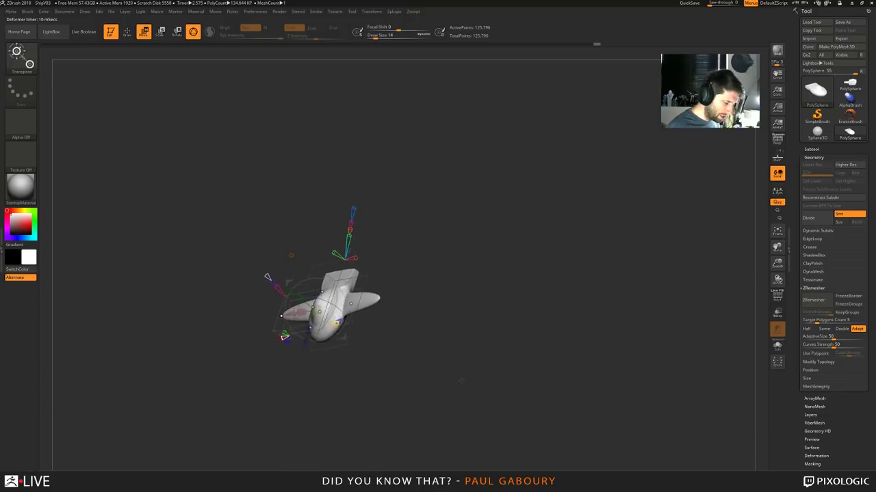
pyautogui.hotkey('ctrl', 'z')
pyautogui.hotkey('ctrl', 'z')
pyautogui.hotkey('ctrl', 'z')
pyautogui.hotkey('ctrl', 'z')
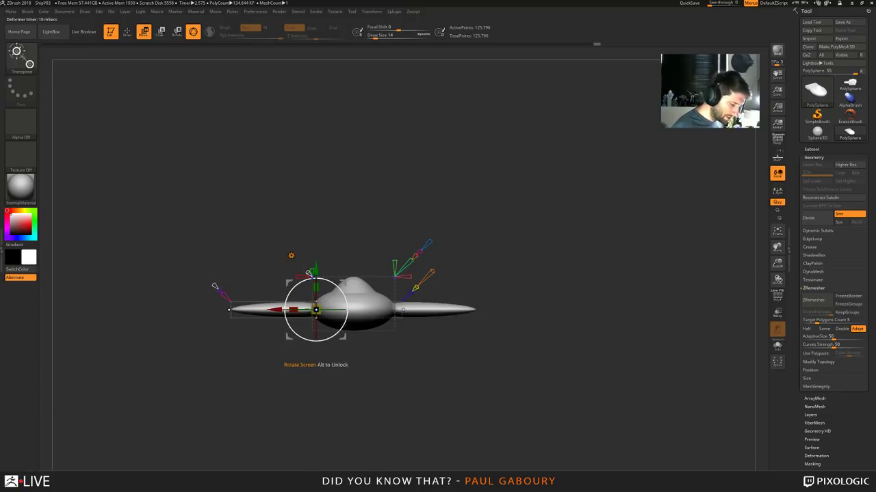
# Square off the wings' pointed tips into blunt, rounded ends, checking the polygroups with the polyframe
pyautogui.moveTo(403, 306); pyautogui.dragTo(401, 279)
pyautogui.moveTo(414, 374); pyautogui.dragTo(415, 397)
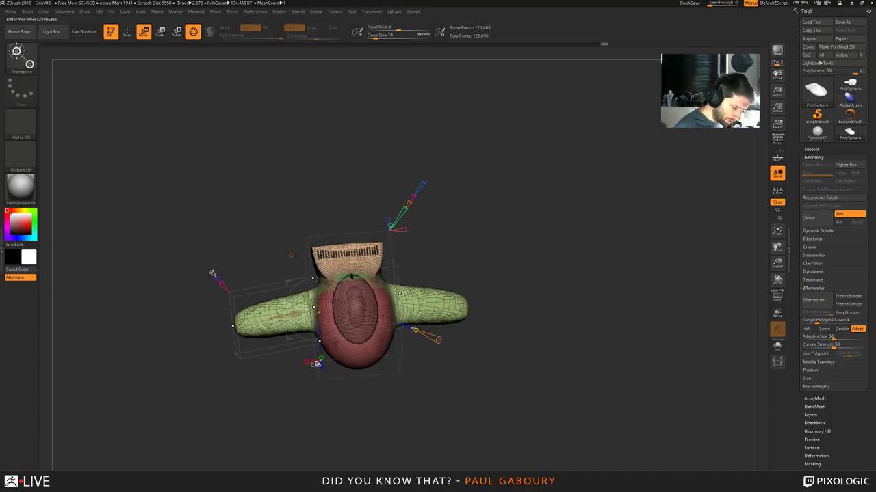
pyautogui.moveTo(318, 363); pyautogui.dragTo(320, 361)
pyautogui.keyDown('ctrl'); pyautogui.moveTo(444, 417); pyautogui.dragTo(459, 395, button='right'); pyautogui.keyUp('ctrl')
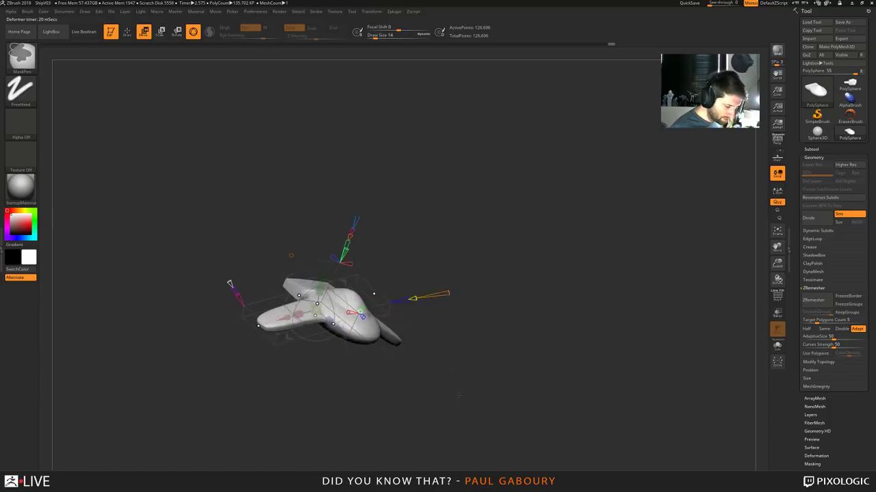
# Locate the slit behind the dome with the polyframe and remove it by adjusting the wings' projection
pyautogui.keyDown('ctrl'); pyautogui.moveTo(459, 395); pyautogui.dragTo(473, 378); pyautogui.keyUp('ctrl')
pyautogui.moveTo(377, 222); pyautogui.dragTo(301, 229)
pyautogui.moveTo(426, 406); pyautogui.dragTo(328, 428)
pyautogui.moveTo(322, 428); pyautogui.dragTo(434, 411)
pyautogui.moveTo(434, 412); pyautogui.dragTo(382, 398, button='right')
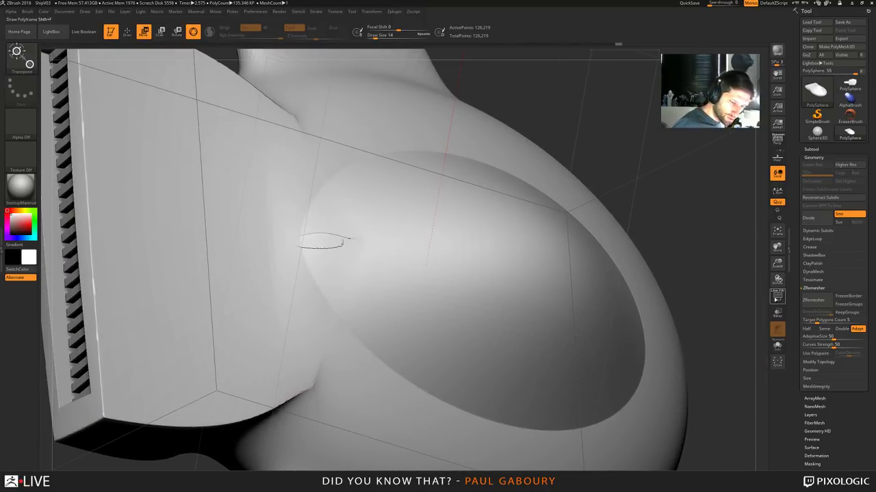
pyautogui.click(777, 296)
pyautogui.press('f')
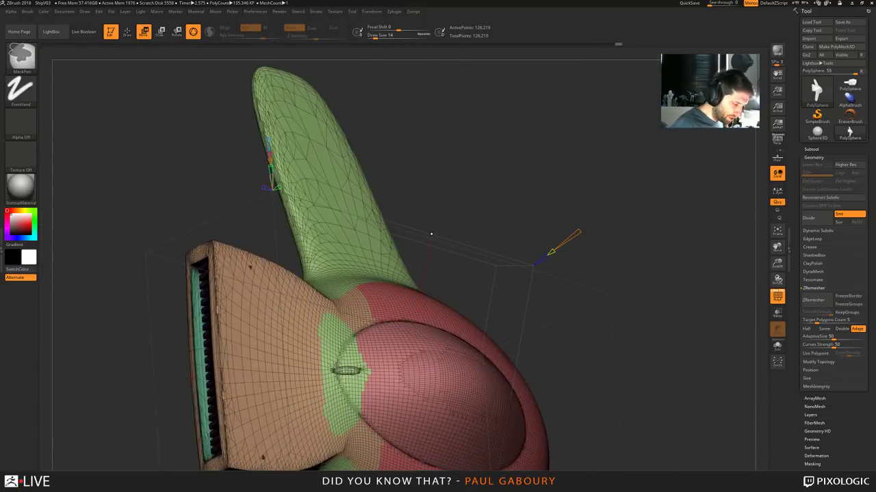
pyautogui.keyDown('ctrl'); pyautogui.moveTo(410, 273); pyautogui.dragTo(417, 335, button='right'); pyautogui.keyUp('ctrl')
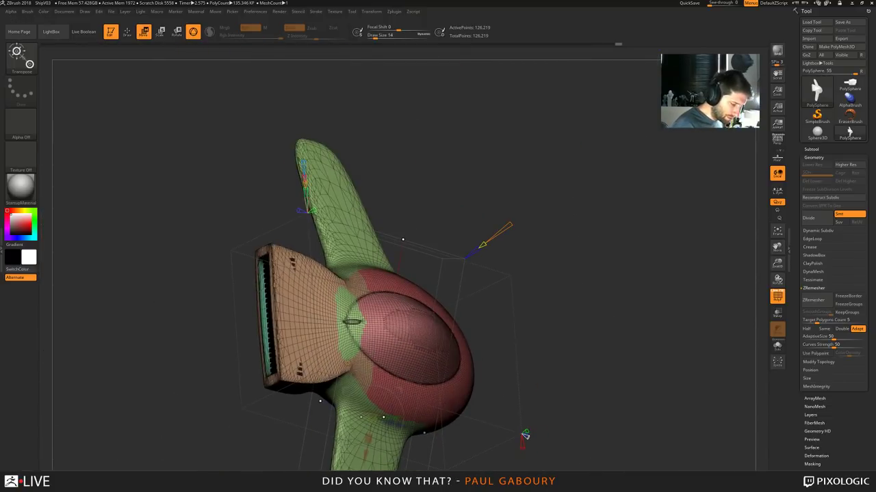
pyautogui.keyDown('alt'); pyautogui.moveTo(524, 436); pyautogui.dragTo(499, 344); pyautogui.keyUp('alt')
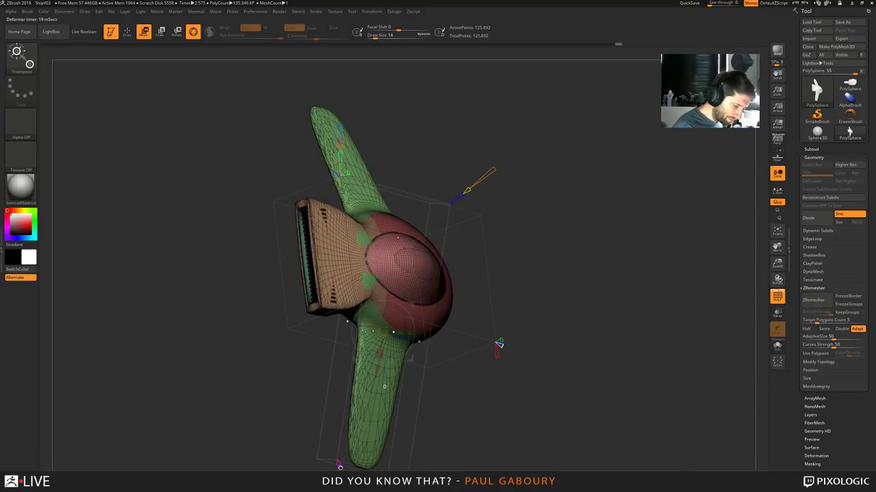
pyautogui.moveTo(560, 407); pyautogui.dragTo(539, 413)
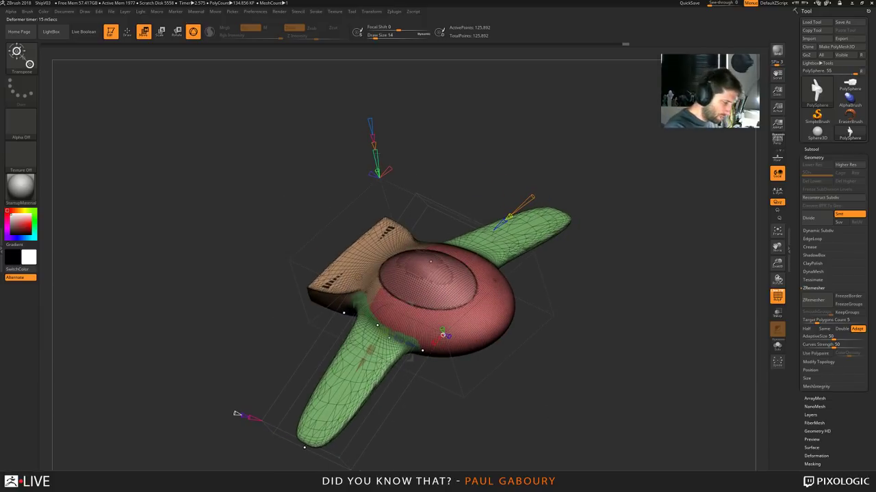
# Increase the mesh density of the projected wings and hide the polyframe
pyautogui.moveTo(380, 149); pyautogui.dragTo(380, 143)
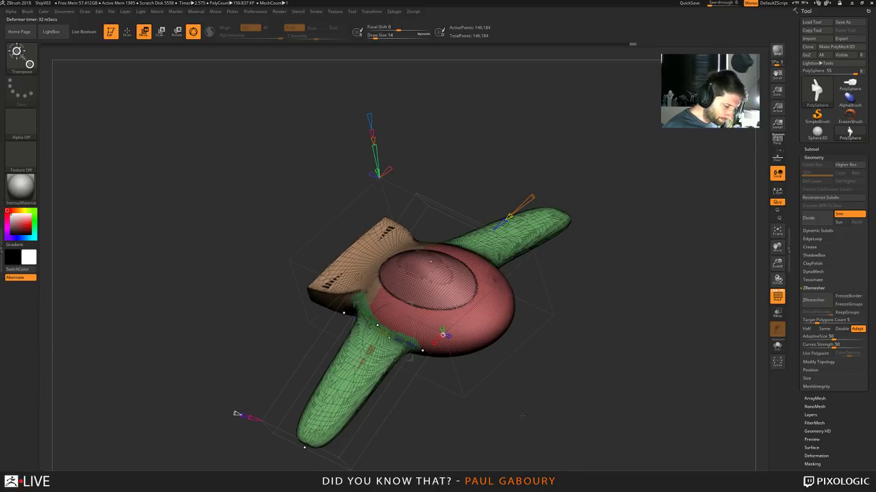
pyautogui.moveTo(522, 416)
pyautogui.mouseDown()
pyautogui.moveTo(524, 409)
pyautogui.moveTo(504, 413)
pyautogui.moveTo(519, 414)
pyautogui.mouseUp()
pyautogui.hotkey('shift', 'f')
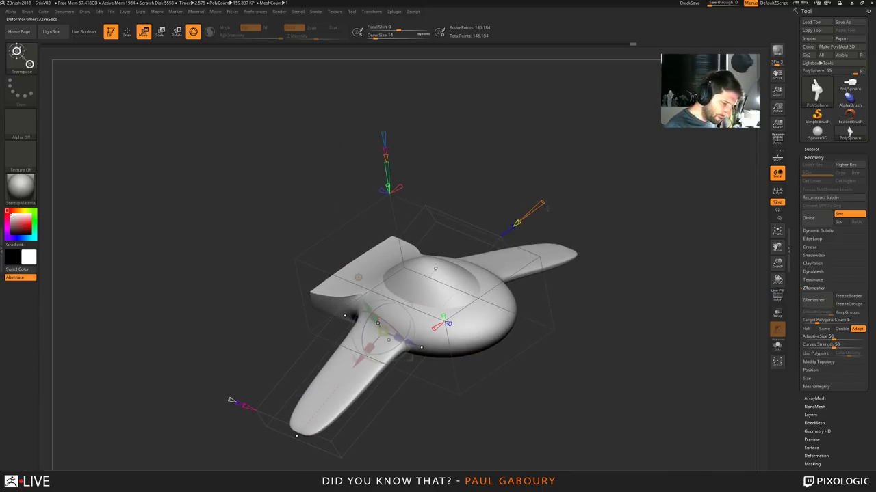
# Give the wings flatter, more angular box-like edges and shorten them toward the hull
pyautogui.moveTo(541, 204); pyautogui.dragTo(545, 200)
pyautogui.keyDown('ctrl'); pyautogui.moveTo(539, 414); pyautogui.dragTo(538, 385, button='right'); pyautogui.keyUp('ctrl')
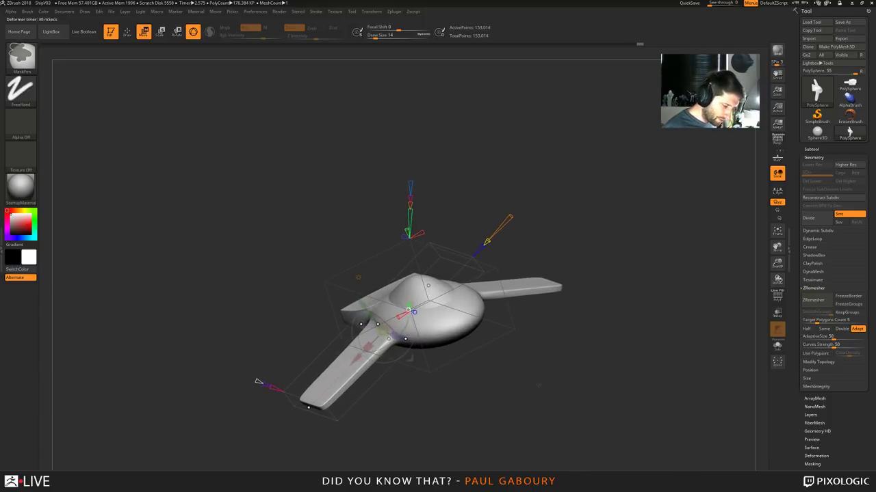
pyautogui.press('ctrl')
pyautogui.moveTo(406, 236); pyautogui.dragTo(404, 237)
pyautogui.moveTo(260, 380); pyautogui.dragTo(288, 352)
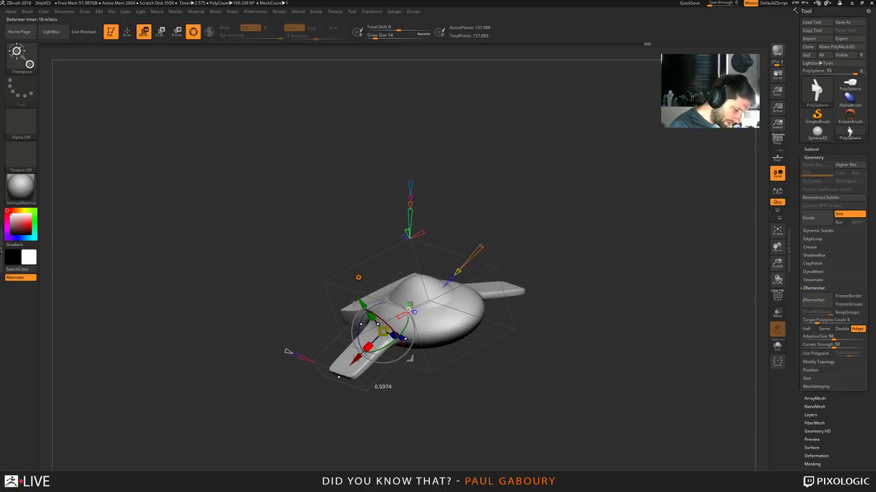
# Sweep the mirrored wings back toward the tail and adjust the size and blend of their projection
pyautogui.moveTo(505, 414)
pyautogui.keyDown('ctrl'); pyautogui.mouseDown(button='right')
pyautogui.moveTo(508, 383)
pyautogui.moveTo(543, 438)
pyautogui.moveTo(541, 405)
pyautogui.moveTo(511, 439)
pyautogui.moveTo(496, 437)
pyautogui.mouseUp(button='right'); pyautogui.keyUp('ctrl')
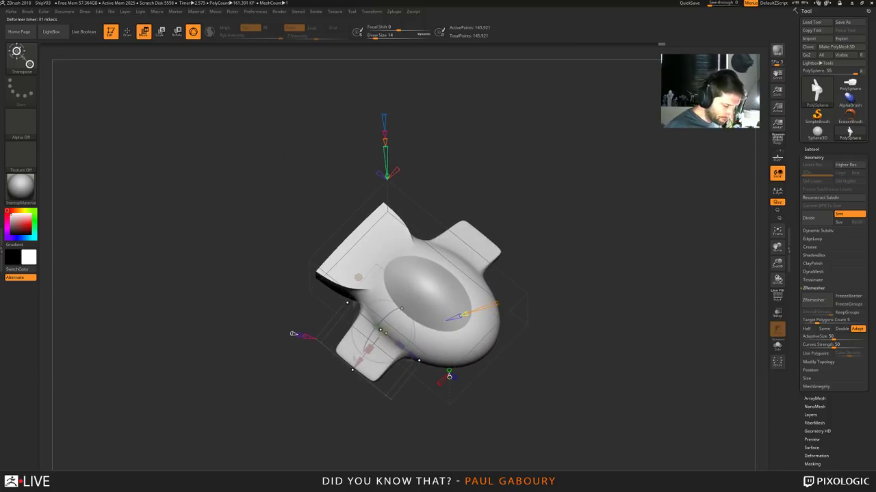
pyautogui.moveTo(419, 366); pyautogui.dragTo(399, 344)
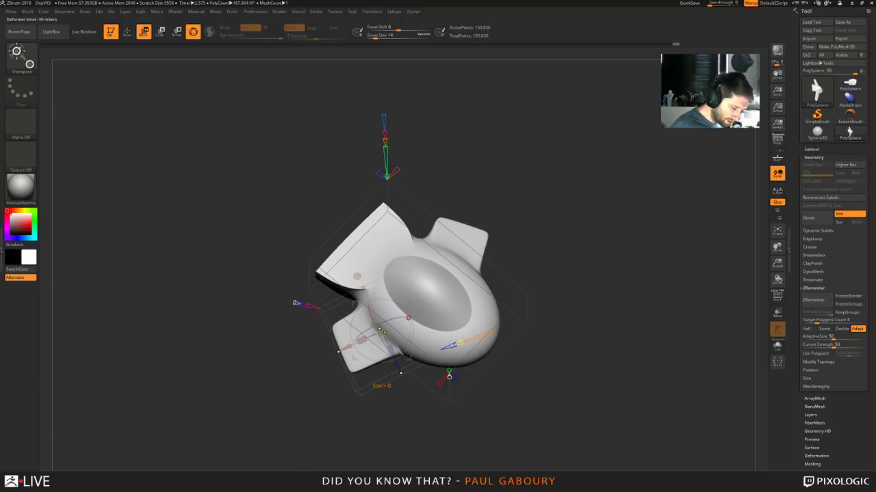
pyautogui.hotkey('shift', 'f')
pyautogui.moveTo(384, 375); pyautogui.dragTo(383, 373)
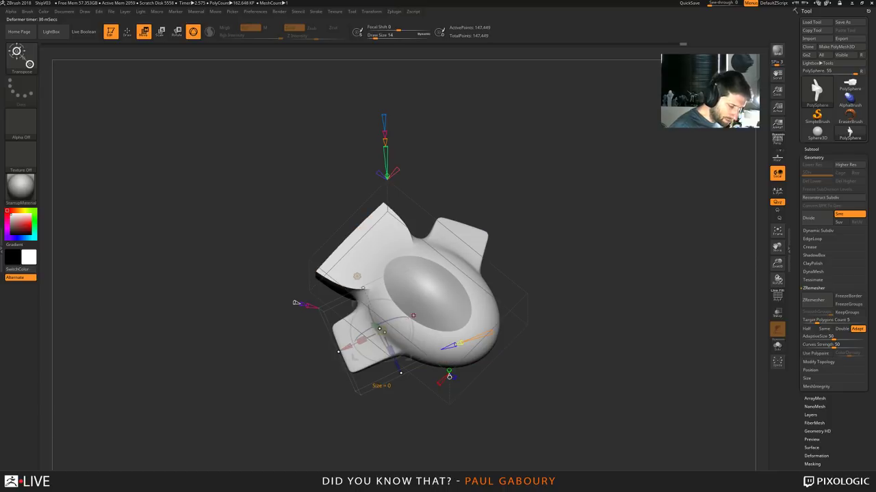
pyautogui.keyDown('ctrl'); pyautogui.moveTo(472, 390); pyautogui.dragTo(500, 372, button='right'); pyautogui.keyUp('ctrl')
pyautogui.moveTo(374, 377); pyautogui.dragTo(367, 407)
pyautogui.moveTo(472, 362)
pyautogui.keyDown('ctrl'); pyautogui.mouseDown(button='right')
pyautogui.moveTo(472, 407)
pyautogui.moveTo(475, 346)
pyautogui.mouseUp(button='right'); pyautogui.keyUp('ctrl')
pyautogui.moveTo(449, 380)
pyautogui.mouseDown(button='right')
pyautogui.moveTo(446, 397)
pyautogui.moveTo(402, 312)
pyautogui.moveTo(443, 387)
pyautogui.mouseUp(button='right')
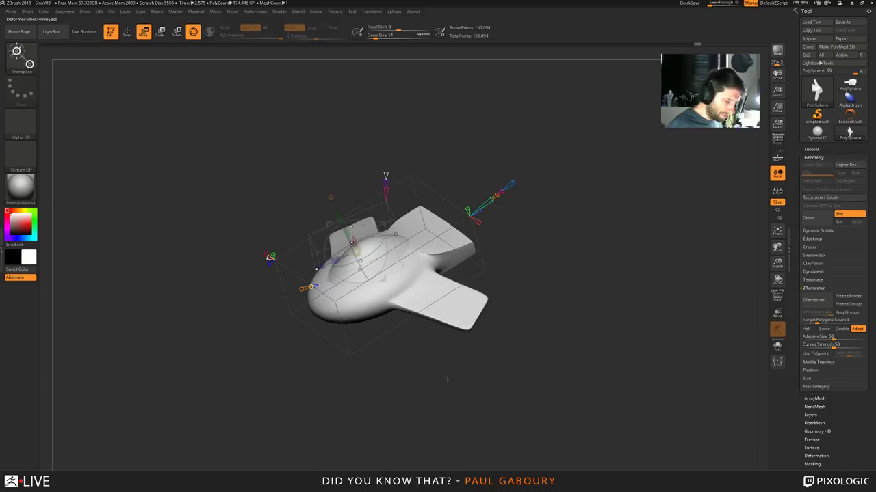
# Check the wings' polygroups and fully reset the Project Primitive deformer to start a new projection
pyautogui.moveTo(446, 379); pyautogui.dragTo(466, 371)
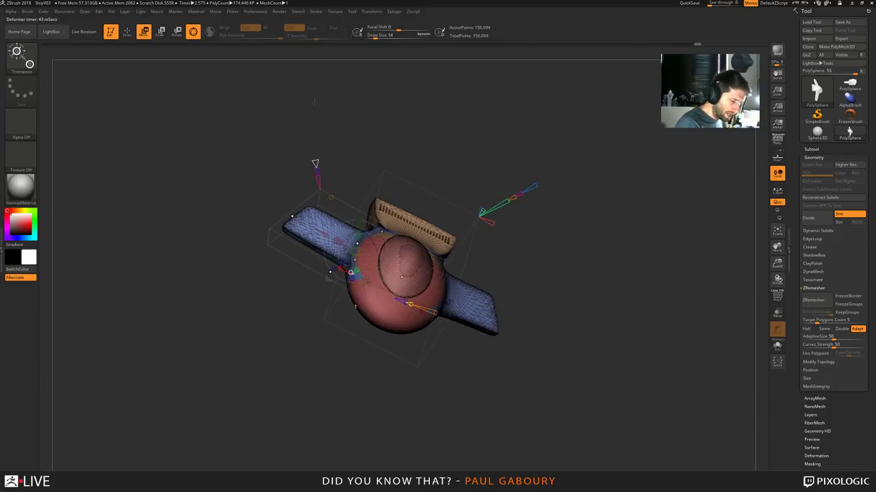
pyautogui.moveTo(426, 311); pyautogui.dragTo(490, 391)
pyautogui.moveTo(482, 423); pyautogui.dragTo(479, 413)
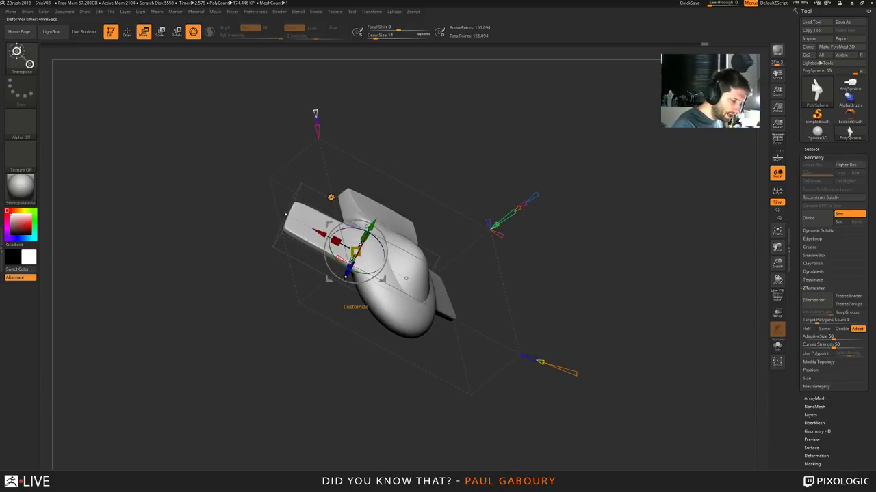
pyautogui.click(332, 198)
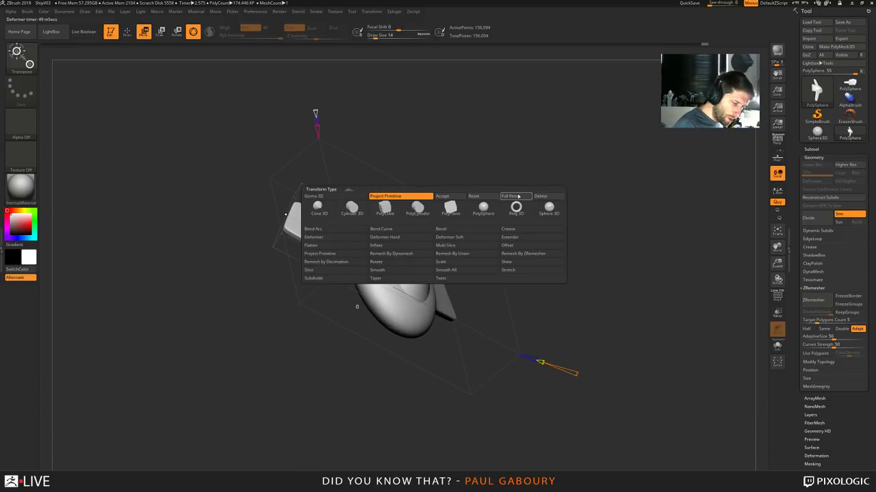
pyautogui.click(518, 197)
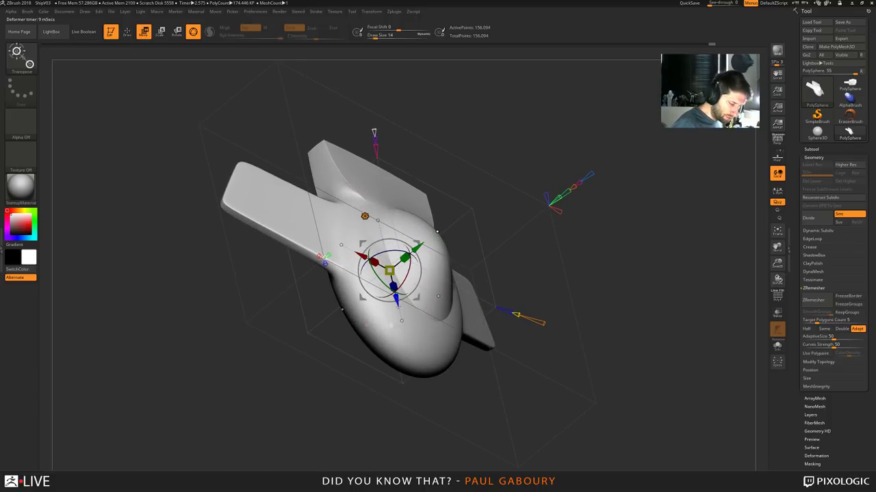
# Move a new projected sphere to the front of the hull and scale it down into a small nose tip
pyautogui.moveTo(398, 304); pyautogui.dragTo(418, 389)
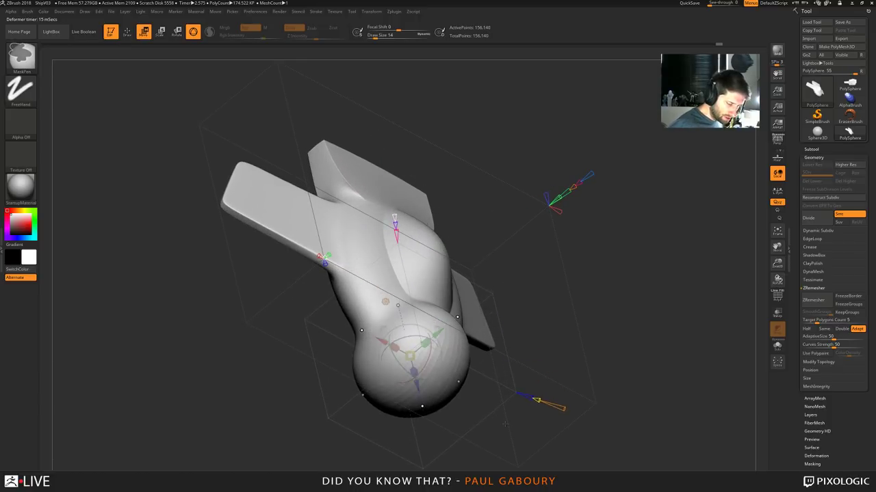
pyautogui.keyDown('ctrl'); pyautogui.moveTo(505, 424); pyautogui.dragTo(505, 372, button='right'); pyautogui.keyUp('ctrl')
pyautogui.moveTo(505, 372); pyautogui.dragTo(459, 379, button='right')
pyautogui.keyDown('ctrl'); pyautogui.moveTo(459, 380); pyautogui.dragTo(460, 428, button='right'); pyautogui.keyUp('ctrl')
pyautogui.moveTo(410, 356); pyautogui.dragTo(409, 355)
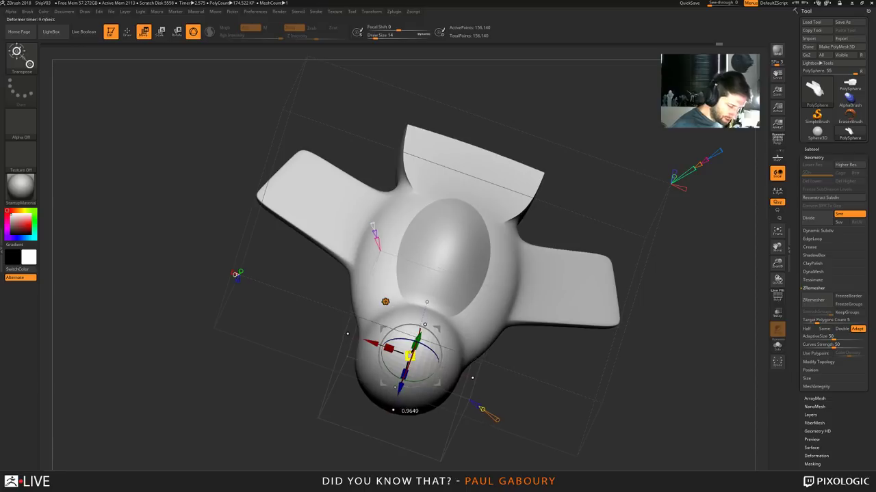
pyautogui.moveTo(491, 417); pyautogui.dragTo(472, 401)
pyautogui.moveTo(399, 341); pyautogui.dragTo(398, 340)
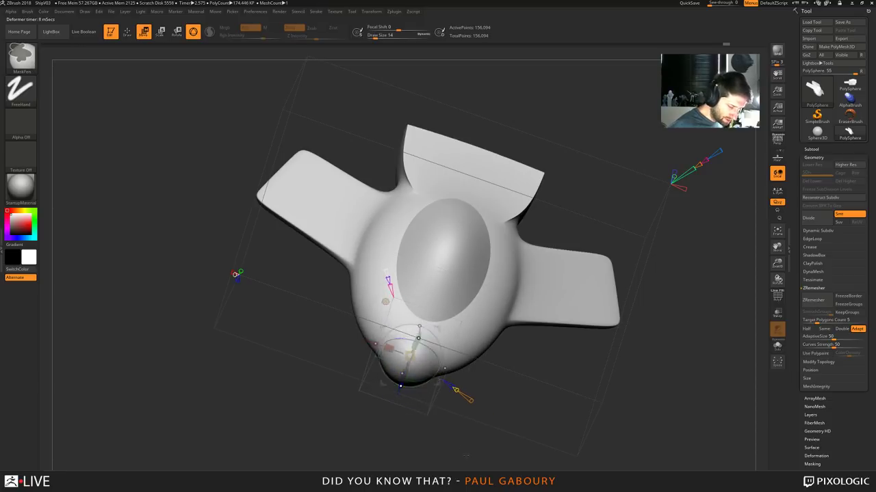
pyautogui.keyDown('ctrl'); pyautogui.moveTo(448, 437); pyautogui.dragTo(445, 390, button='right'); pyautogui.keyUp('ctrl')
pyautogui.moveTo(444, 390); pyautogui.dragTo(475, 448, button='right')
pyautogui.moveTo(475, 448); pyautogui.dragTo(502, 381, button='right')
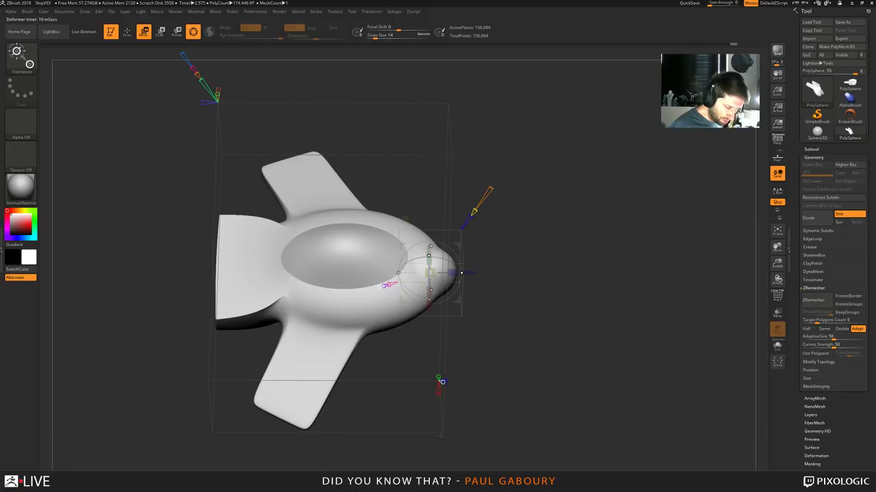
# Mirror the small nose sphere into a pair, spread and raise the two, and sink them into the hull as round sockets
pyautogui.moveTo(440, 435); pyautogui.dragTo(453, 425)
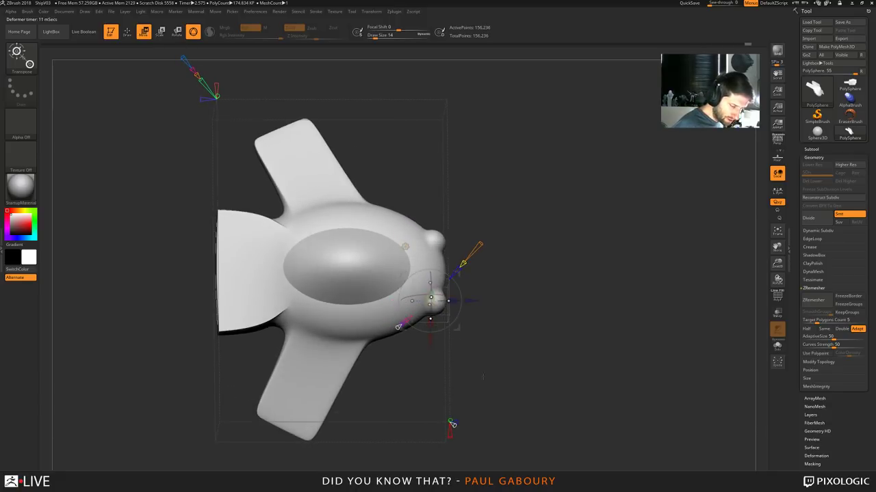
pyautogui.moveTo(483, 377); pyautogui.dragTo(449, 344, button='right')
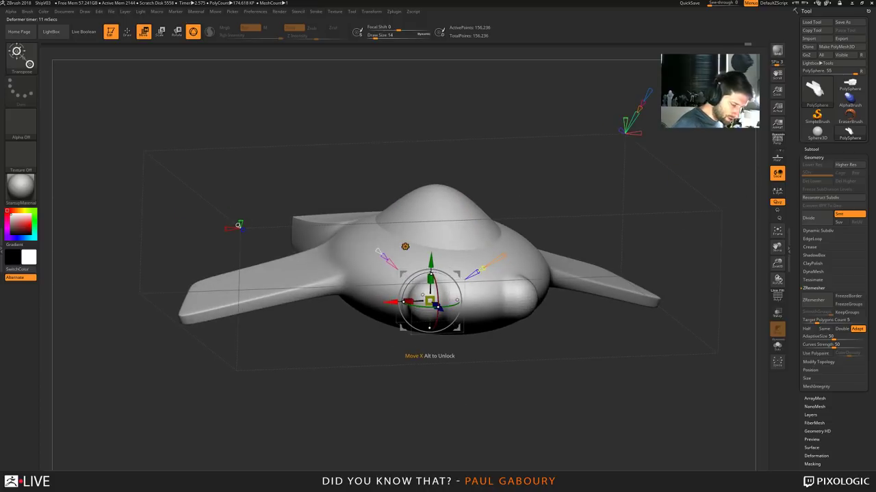
pyautogui.moveTo(394, 302); pyautogui.dragTo(375, 301)
pyautogui.moveTo(411, 262); pyautogui.dragTo(412, 245)
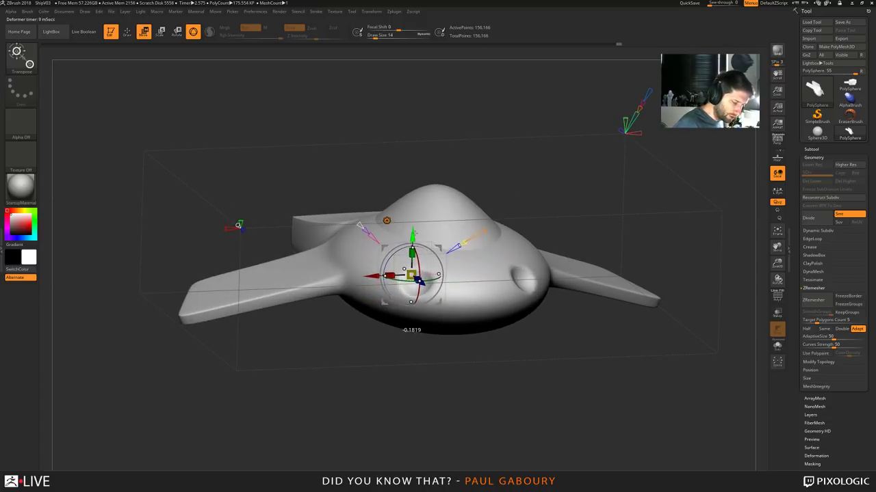
pyautogui.moveTo(415, 234); pyautogui.dragTo(461, 321, button='right')
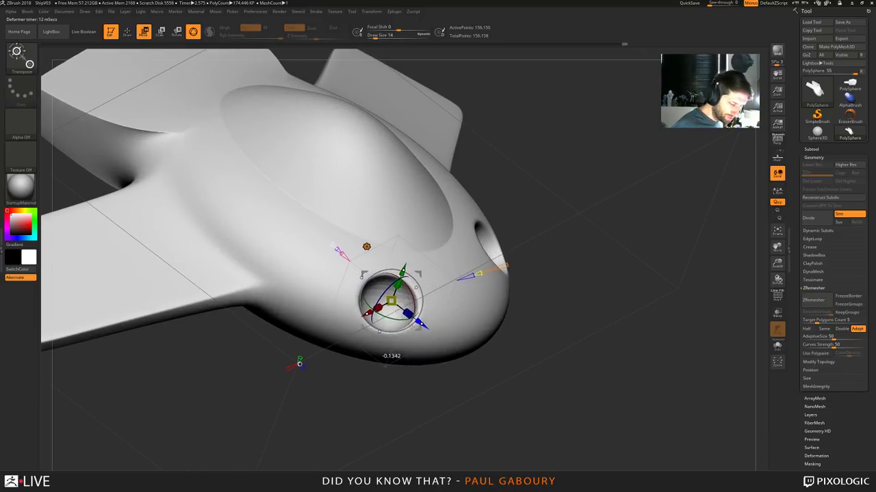
pyautogui.moveTo(416, 396); pyautogui.dragTo(424, 347, button='right')
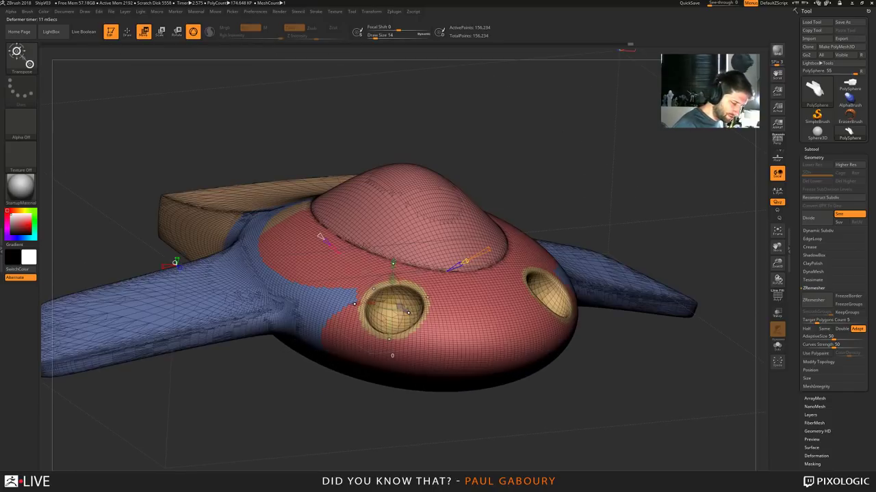
# Turn the two round sockets into protruding spheres and increase their tessellation
pyautogui.keyDown('ctrl'); pyautogui.moveTo(392, 264); pyautogui.dragTo(392, 286); pyautogui.keyUp('ctrl')
pyautogui.keyDown('ctrl'); pyautogui.moveTo(449, 431); pyautogui.dragTo(451, 399, button='right'); pyautogui.keyUp('ctrl')
pyautogui.moveTo(452, 398); pyautogui.dragTo(423, 418)
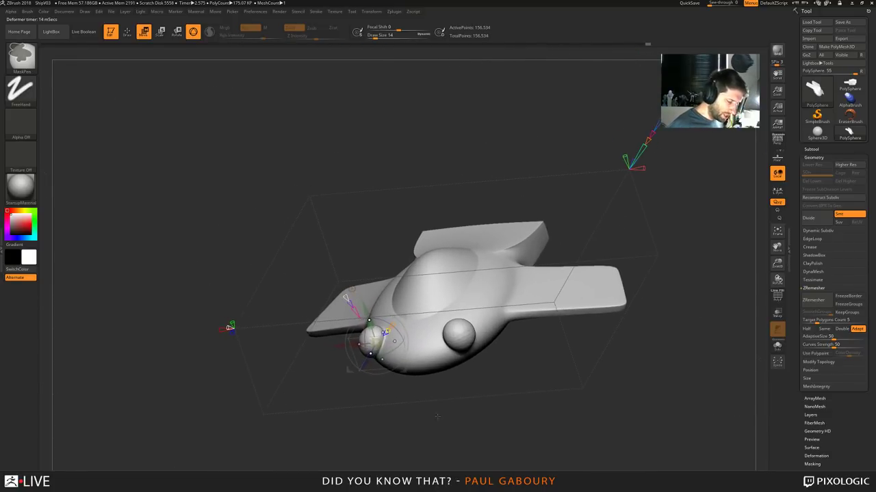
pyautogui.moveTo(389, 331); pyautogui.dragTo(393, 328)
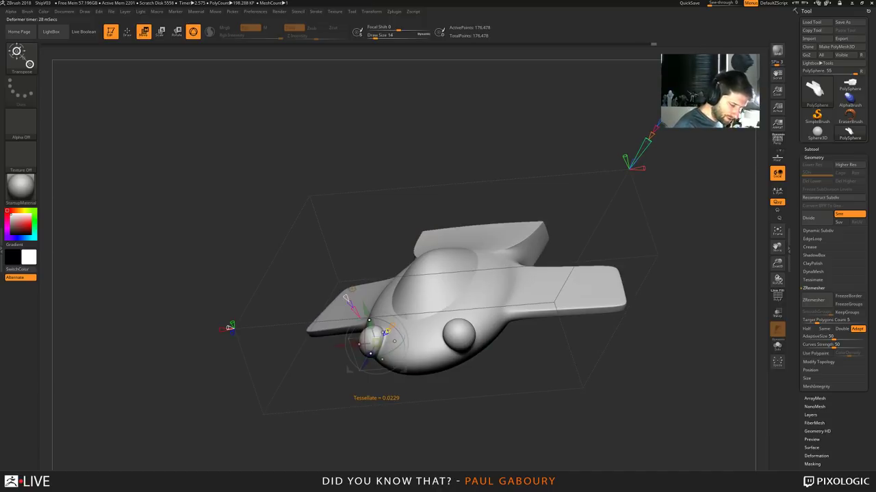
pyautogui.moveTo(432, 411); pyautogui.dragTo(515, 411)
pyautogui.moveTo(514, 411)
pyautogui.keyDown('ctrl'); pyautogui.mouseDown(button='right')
pyautogui.moveTo(517, 435)
pyautogui.moveTo(488, 440)
pyautogui.mouseUp(button='right'); pyautogui.keyUp('ctrl')
pyautogui.keyDown('ctrl'); pyautogui.click(378, 398); pyautogui.keyUp('ctrl')
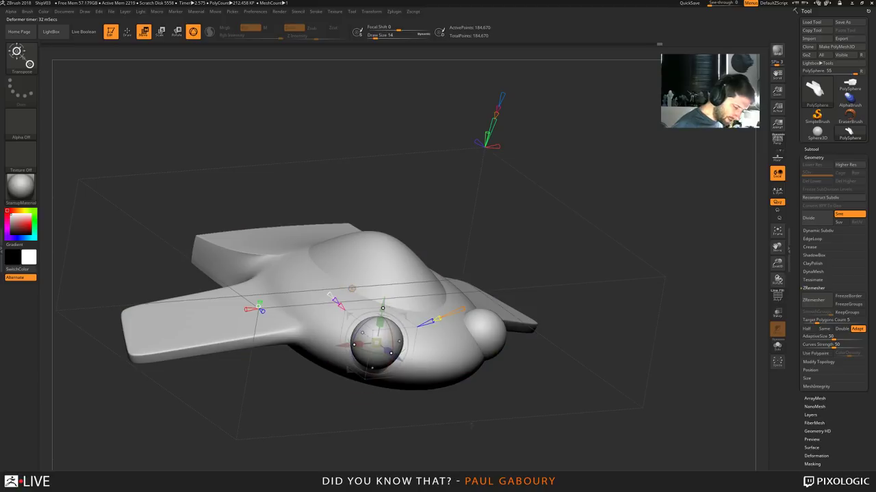
pyautogui.moveTo(377, 398); pyautogui.dragTo(459, 429)
pyautogui.keyDown('ctrl'); pyautogui.moveTo(459, 429); pyautogui.dragTo(459, 421, button='right'); pyautogui.keyUp('ctrl')
# Shrink the mirrored nose spheres and stretch them lengthwise into elongated pods
pyautogui.moveTo(377, 343); pyautogui.dragTo(371, 352)
pyautogui.keyDown('ctrl'); pyautogui.moveTo(511, 438); pyautogui.dragTo(508, 408, button='right'); pyautogui.keyUp('ctrl')
pyautogui.moveTo(508, 408); pyautogui.dragTo(555, 434, button='right')
pyautogui.keyDown('ctrl'); pyautogui.moveTo(556, 434); pyautogui.dragTo(553, 460, button='right'); pyautogui.keyUp('ctrl')
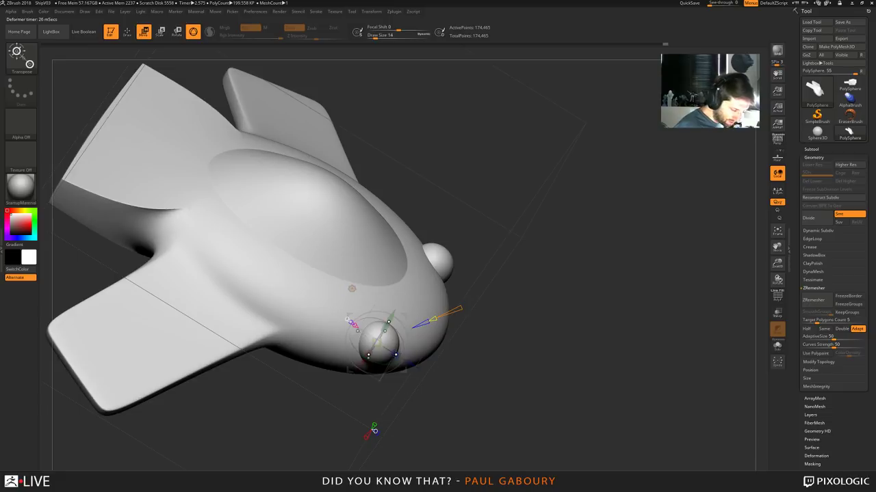
pyautogui.keyDown('ctrl'); pyautogui.moveTo(552, 417); pyautogui.dragTo(553, 448, button='right'); pyautogui.keyUp('ctrl')
pyautogui.moveTo(396, 354); pyautogui.dragTo(423, 370)
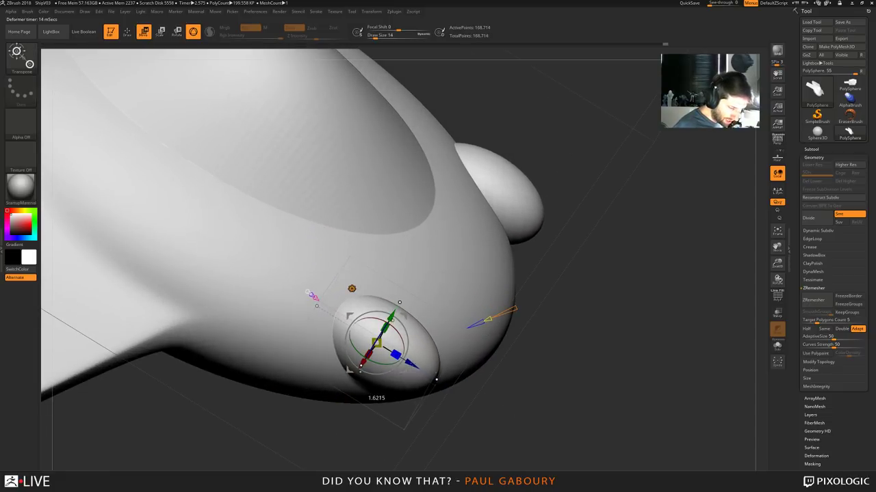
# Angle and reshape the elongated pods so they lie partly sunk into both sides of the nose
pyautogui.keyDown('ctrl'); pyautogui.moveTo(431, 378); pyautogui.dragTo(445, 396, button='right'); pyautogui.keyUp('ctrl')
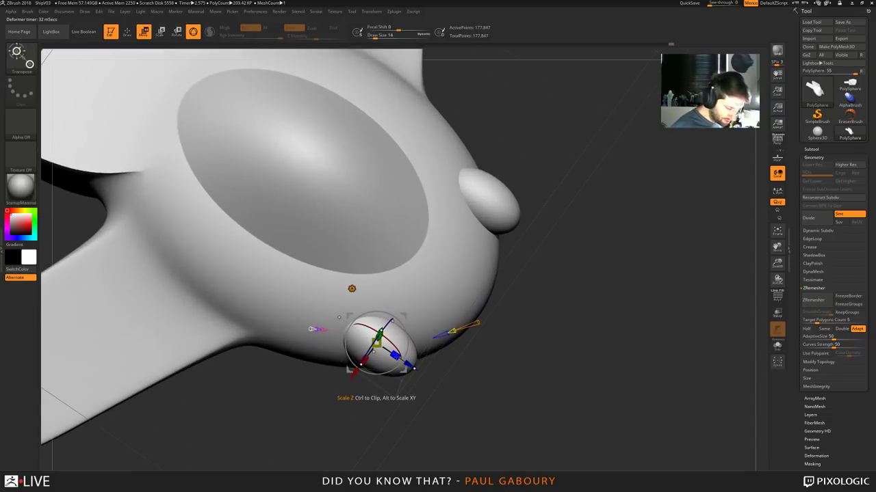
pyautogui.moveTo(413, 369); pyautogui.dragTo(388, 350)
pyautogui.keyDown('ctrl'); pyautogui.moveTo(387, 350); pyautogui.dragTo(387, 316, button='right'); pyautogui.keyUp('ctrl')
pyautogui.moveTo(386, 316); pyautogui.dragTo(384, 304, button='right')
pyautogui.moveTo(476, 381)
pyautogui.mouseDown(button='right')
pyautogui.moveTo(457, 357)
pyautogui.moveTo(439, 360)
pyautogui.moveTo(439, 423)
pyautogui.moveTo(419, 407)
pyautogui.mouseUp(button='right')
pyautogui.moveTo(299, 282); pyautogui.dragTo(300, 284)
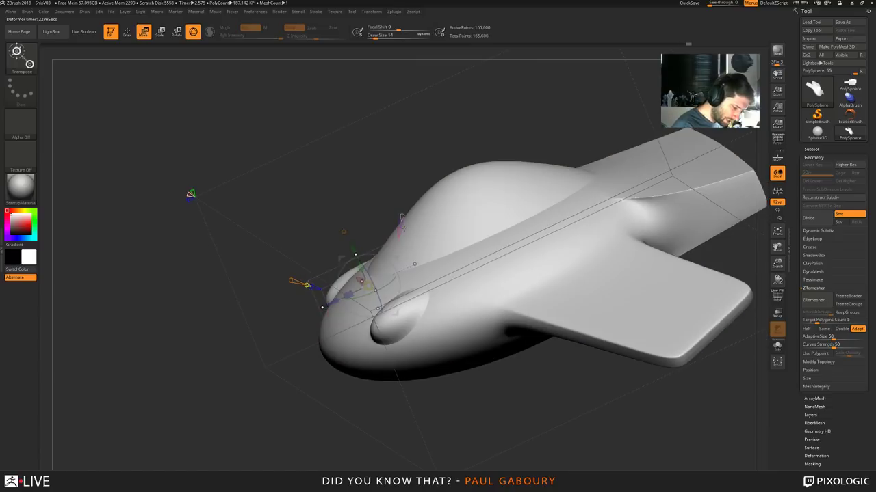
# Accept the projected pods on both sides of the nose
pyautogui.moveTo(362, 406); pyautogui.dragTo(481, 425, button='right')
pyautogui.moveTo(482, 426); pyautogui.dragTo(429, 396)
pyautogui.keyDown('ctrl'); pyautogui.moveTo(429, 397); pyautogui.dragTo(415, 358, button='right'); pyautogui.keyUp('ctrl')
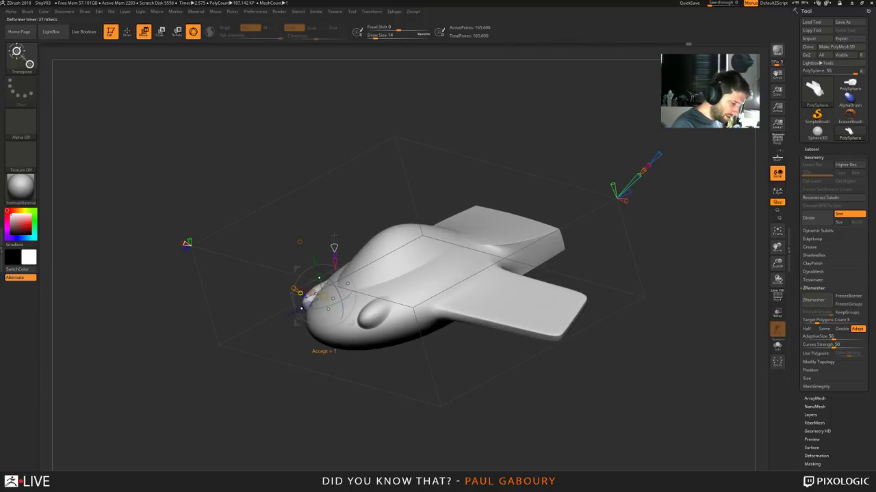
pyautogui.click(334, 247)
# Carve round openings into the pods' front ends with the mirrored sphere projection, moving and resizing it to fit
pyautogui.keyDown('ctrl'); pyautogui.moveTo(342, 273); pyautogui.dragTo(350, 335, button='right'); pyautogui.keyUp('ctrl')
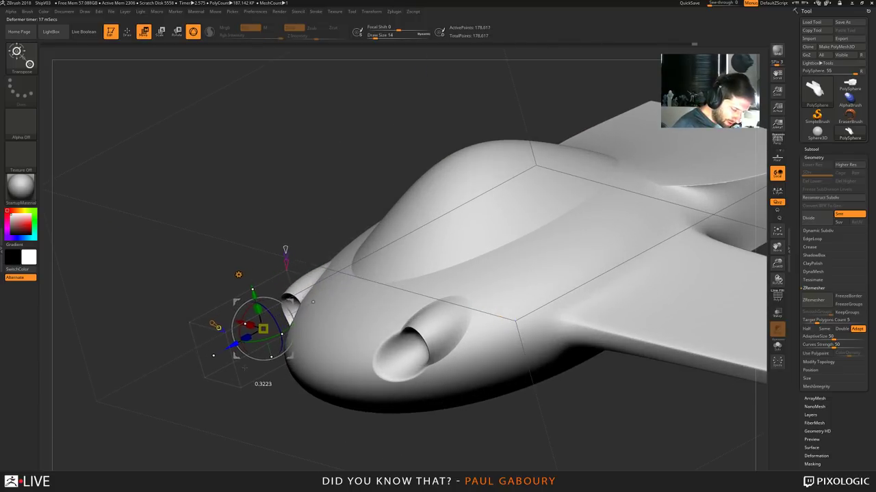
pyautogui.keyDown('ctrl'); pyautogui.moveTo(240, 371); pyautogui.dragTo(274, 335, button='right'); pyautogui.keyUp('ctrl')
pyautogui.moveTo(274, 335)
pyautogui.mouseDown(button='right')
pyautogui.moveTo(383, 359)
pyautogui.moveTo(442, 383)
pyautogui.moveTo(463, 429)
pyautogui.moveTo(353, 350)
pyautogui.mouseUp(button='right')
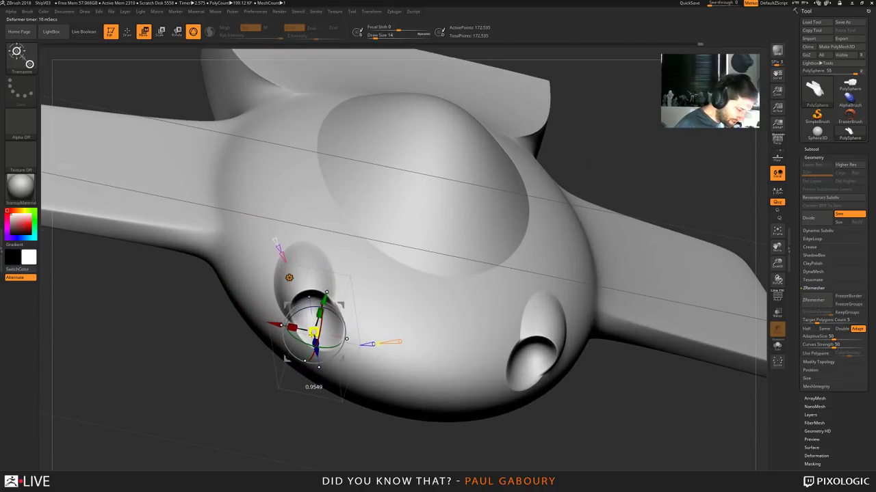
pyautogui.moveTo(312, 334); pyautogui.dragTo(308, 335)
pyautogui.moveTo(333, 411); pyautogui.dragTo(344, 382, button='right')
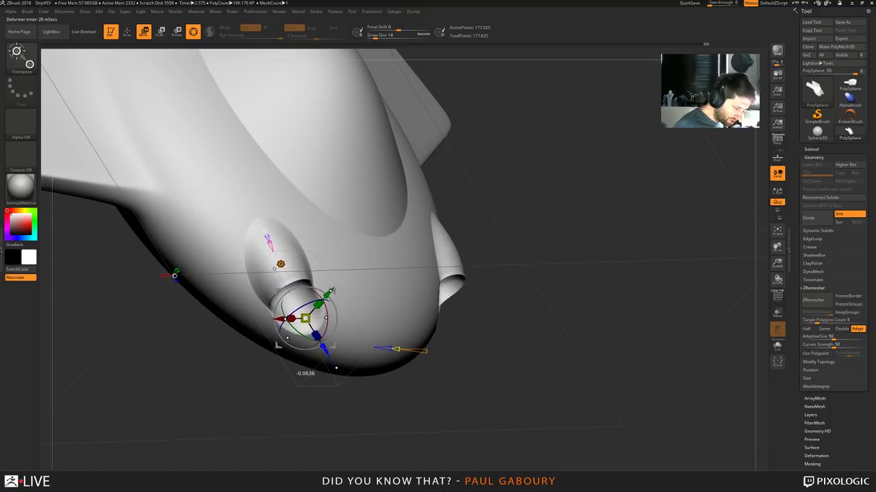
# Refine the size and depth of the pods' hollow openings, checking them with the polyframe
pyautogui.keyDown('ctrl'); pyautogui.moveTo(383, 411); pyautogui.dragTo(472, 438, button='right'); pyautogui.keyUp('ctrl')
pyautogui.moveTo(472, 438); pyautogui.dragTo(462, 418, button='right')
pyautogui.hotkey('shift', 'f')
pyautogui.hotkey('shift', 'f')
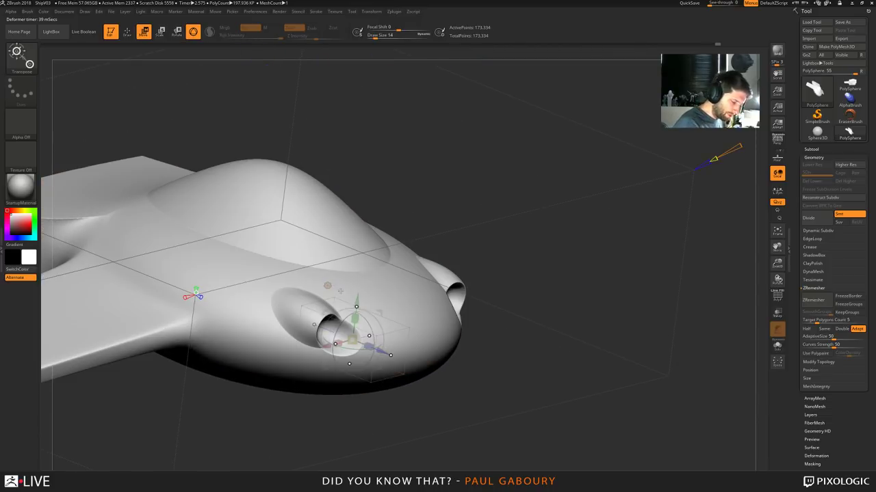
pyautogui.keyDown('ctrl'); pyautogui.moveTo(460, 383); pyautogui.dragTo(448, 406, button='right'); pyautogui.keyUp('ctrl')
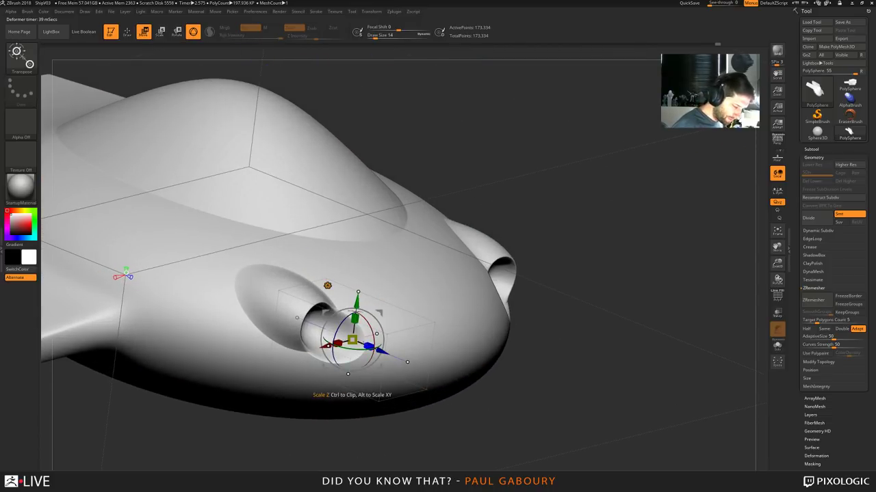
pyautogui.keyDown('ctrl'); pyautogui.moveTo(510, 416); pyautogui.dragTo(407, 406, button='right'); pyautogui.keyUp('ctrl')
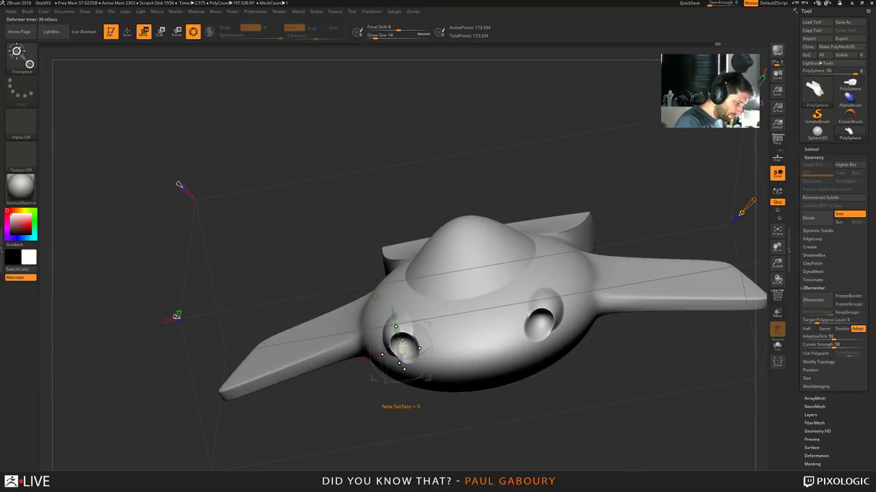
# Project a new mirrored pair of spheres at the nose and move them back into the pods' openings
pyautogui.hotkey('shift', 'f')
pyautogui.hotkey('shift', 'f')
pyautogui.moveTo(327, 410); pyautogui.dragTo(405, 425, button='right')
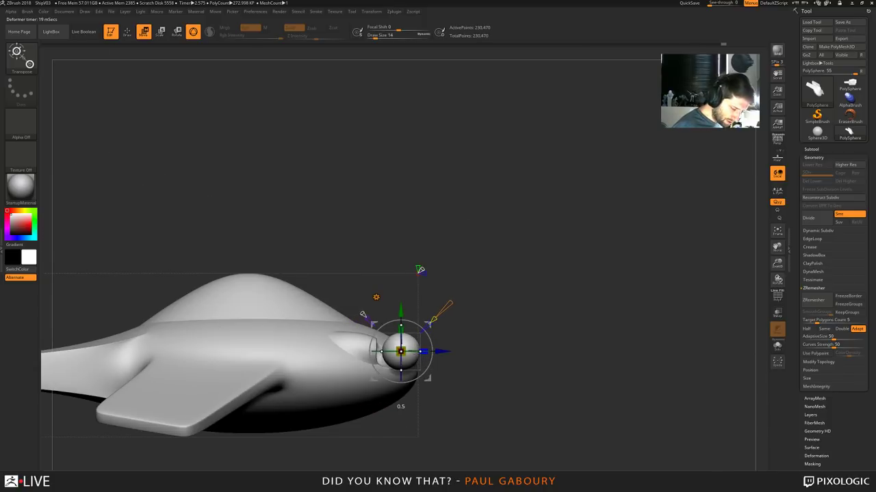
pyautogui.keyDown('ctrl'); pyautogui.moveTo(448, 366); pyautogui.dragTo(448, 405, button='right'); pyautogui.keyUp('ctrl')
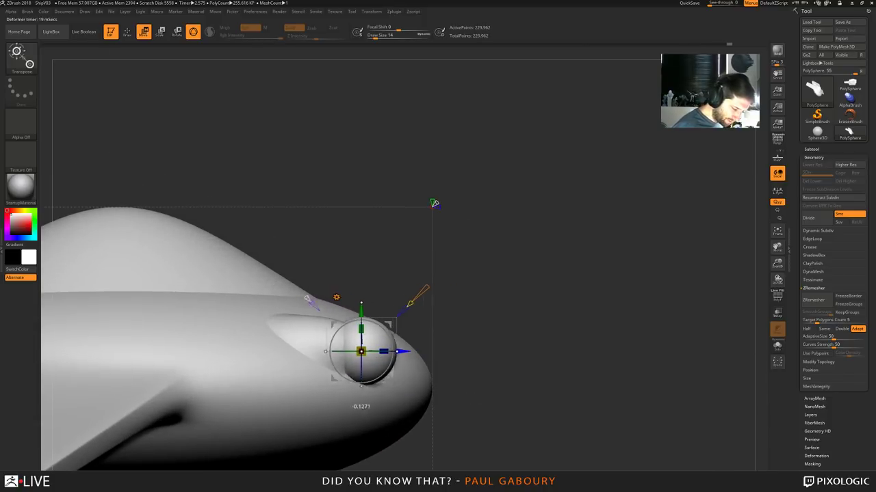
# Shrink the new spheres to fit inside the pods' openings and check the nose's polygroups with the polyframe
pyautogui.moveTo(358, 352); pyautogui.dragTo(357, 352)
pyautogui.moveTo(369, 383); pyautogui.dragTo(206, 337, button='right')
pyautogui.moveTo(91, 315)
pyautogui.mouseDown(button='right')
pyautogui.moveTo(448, 405)
pyautogui.moveTo(494, 356)
pyautogui.moveTo(479, 382)
pyautogui.moveTo(482, 412)
pyautogui.moveTo(487, 379)
pyautogui.mouseUp(button='right')
pyautogui.moveTo(487, 379)
pyautogui.keyDown('ctrl'); pyautogui.mouseDown(button='right')
pyautogui.moveTo(487, 394)
pyautogui.moveTo(633, 420)
pyautogui.moveTo(513, 418)
pyautogui.mouseUp(button='right'); pyautogui.keyUp('ctrl')
pyautogui.moveTo(514, 418)
pyautogui.keyDown('ctrl'); pyautogui.mouseDown(button='right')
pyautogui.moveTo(481, 392)
pyautogui.moveTo(452, 407)
pyautogui.moveTo(448, 422)
pyautogui.mouseUp(button='right'); pyautogui.keyUp('ctrl')
pyautogui.hotkey('shift', 'f')
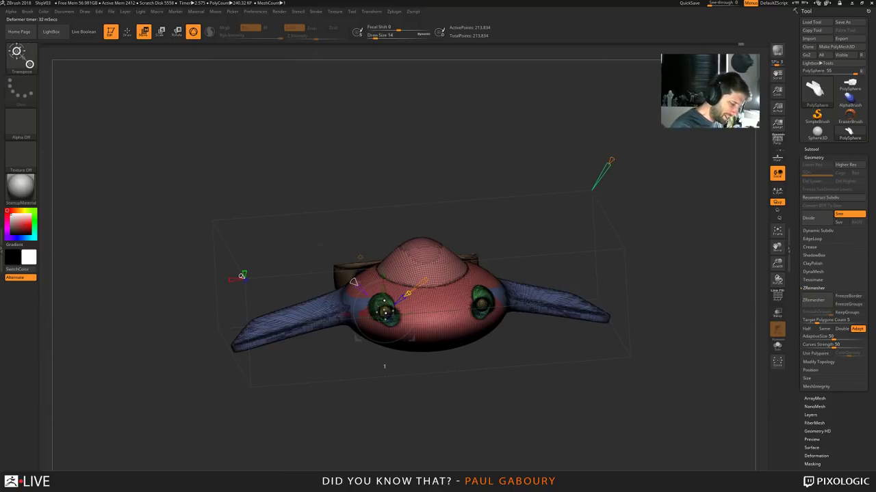
pyautogui.hotkey('shift', 'f')
pyautogui.moveTo(433, 264); pyautogui.dragTo(510, 420, button='right')
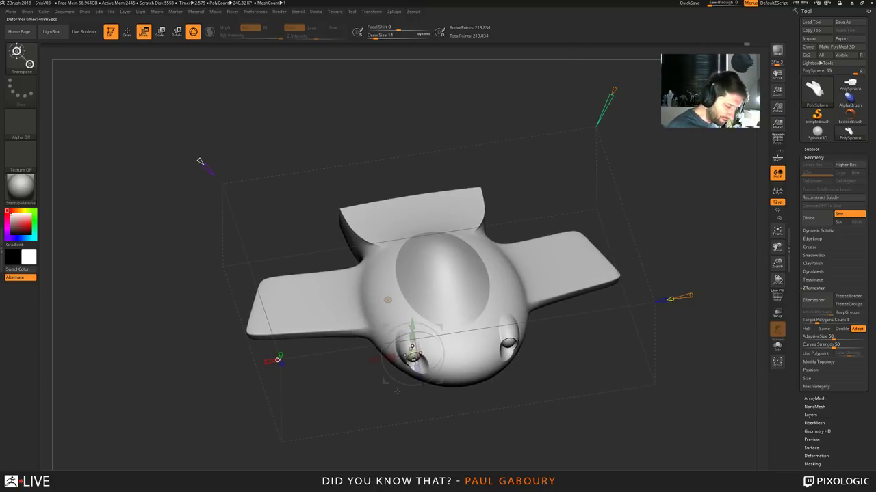
# Project a new mirrored pair of spheres from the nose pods' spheres and move them out and down to the wing tips
pyautogui.moveTo(400, 373); pyautogui.dragTo(431, 394, button='right')
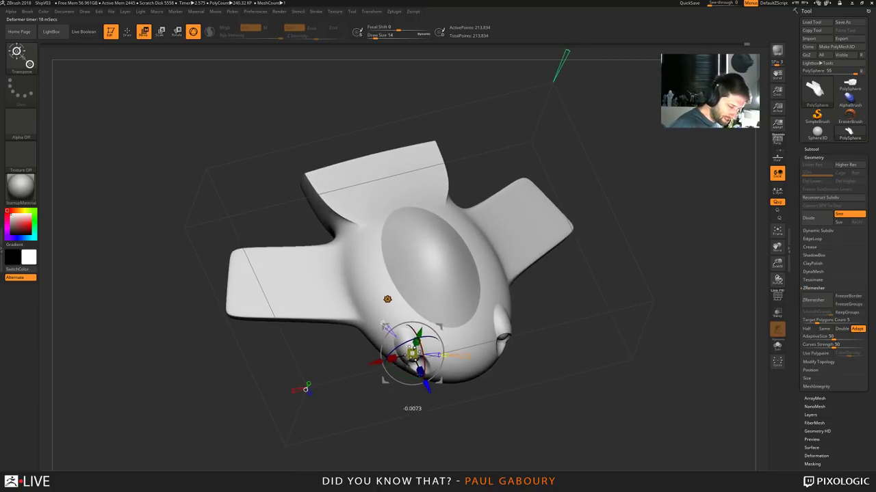
pyautogui.keyDown('ctrl'); pyautogui.moveTo(382, 385); pyautogui.dragTo(214, 326); pyautogui.keyUp('ctrl')
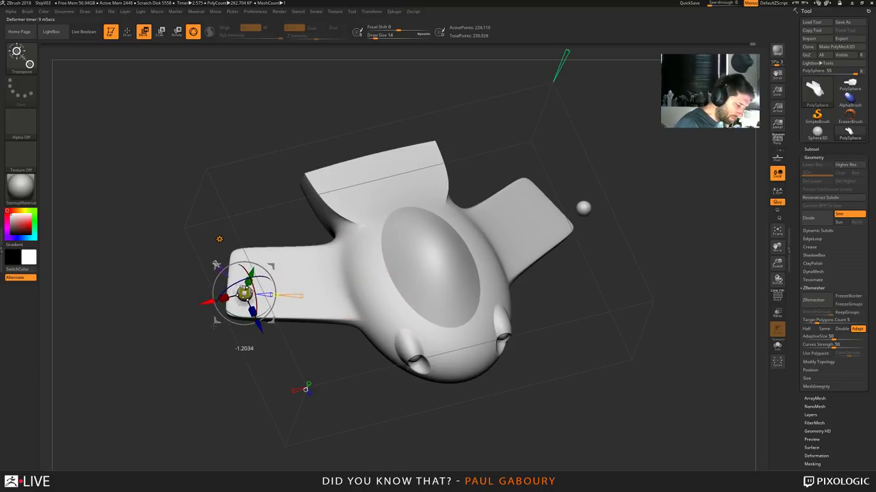
pyautogui.moveTo(214, 325); pyautogui.dragTo(273, 385, button='right')
pyautogui.moveTo(244, 254); pyautogui.dragTo(244, 307)
pyautogui.moveTo(303, 405); pyautogui.dragTo(357, 412, button='right')
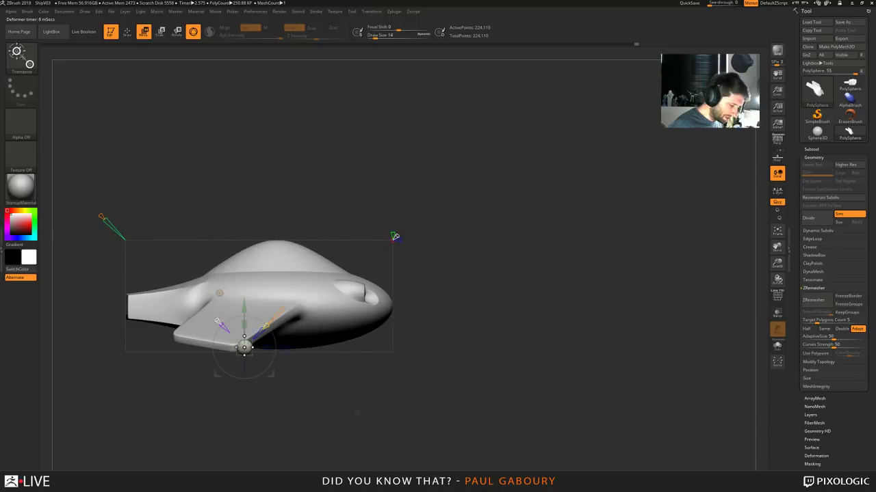
pyautogui.keyDown('alt'); pyautogui.moveTo(280, 381); pyautogui.dragTo(370, 399, button='right'); pyautogui.keyUp('alt')
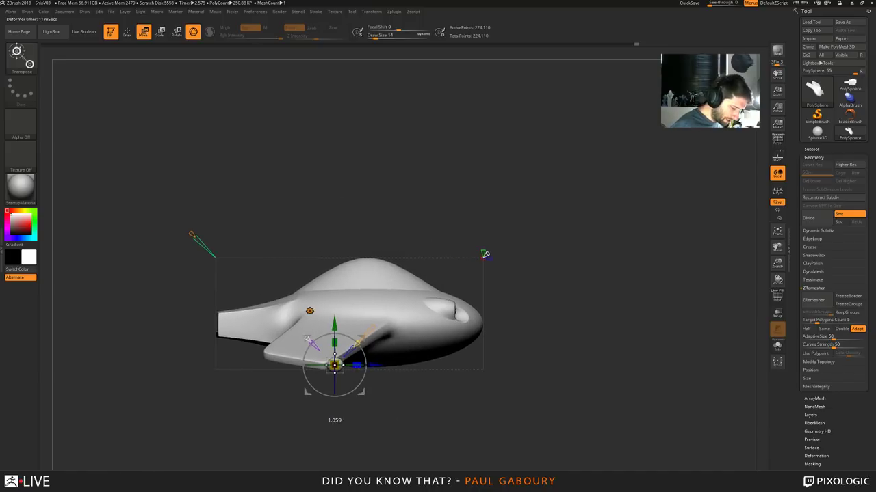
# Stretch the wing-tip spheres lengthwise and rotate them about 25 degrees to follow the wing ends, checking the polygroups with the polyframe
pyautogui.moveTo(358, 365); pyautogui.dragTo(403, 366)
pyautogui.keyDown('shift'); pyautogui.moveTo(394, 461); pyautogui.dragTo(375, 405); pyautogui.keyUp('shift')
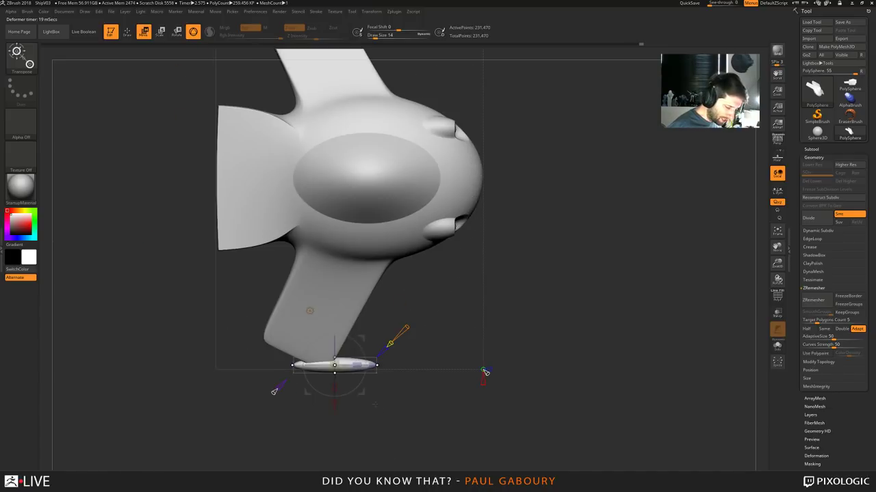
pyautogui.moveTo(293, 365); pyautogui.dragTo(295, 351)
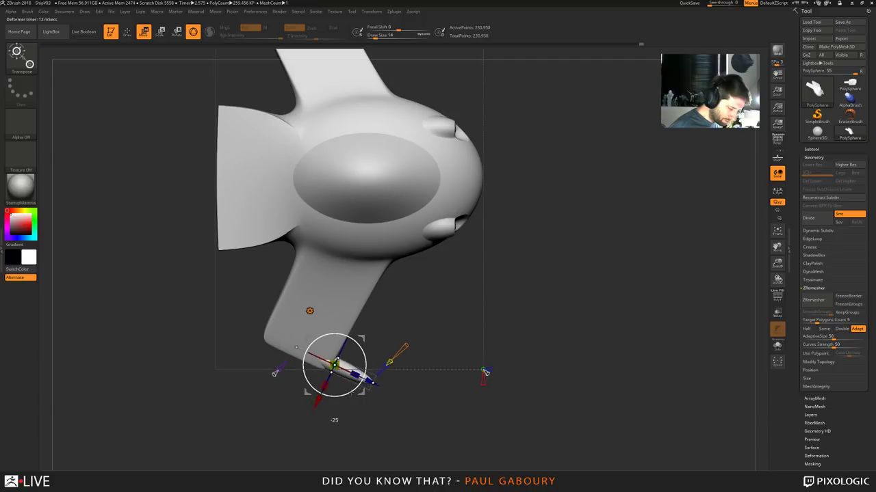
pyautogui.hotkey('shift', 'f')
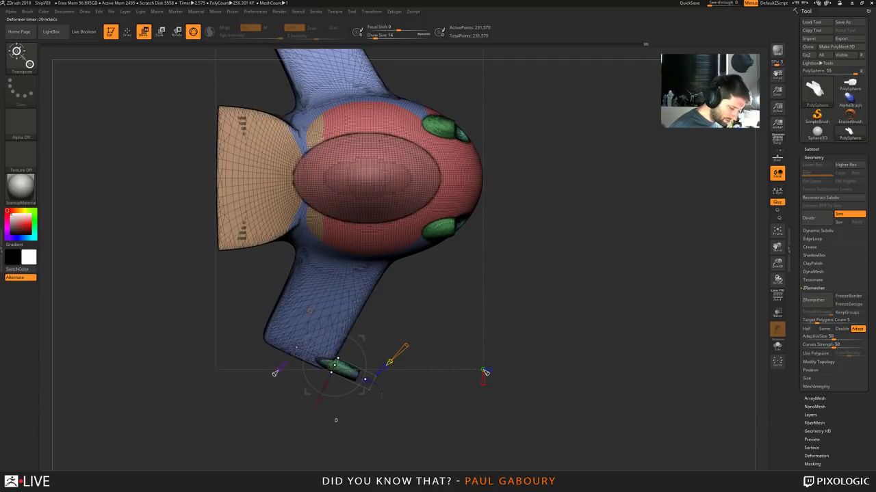
pyautogui.hotkey('shift', 'f')
# Center the stretched spheres along the wing-tip edges and tilt them about 7 degrees to match the wings' slope
pyautogui.moveTo(374, 383); pyautogui.dragTo(349, 371)
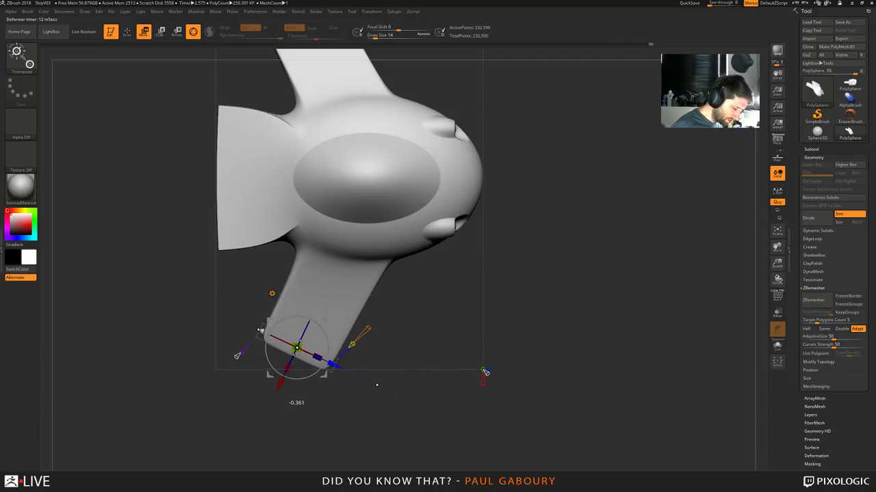
pyautogui.moveTo(356, 427)
pyautogui.mouseDown()
pyautogui.moveTo(366, 400)
pyautogui.moveTo(352, 376)
pyautogui.moveTo(342, 407)
pyautogui.moveTo(373, 405)
pyautogui.mouseUp()
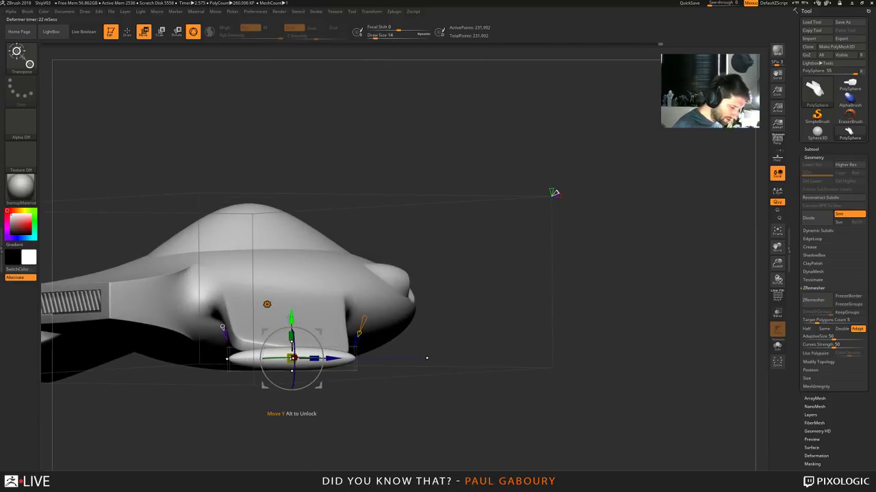
pyautogui.moveTo(426, 353); pyautogui.dragTo(425, 369)
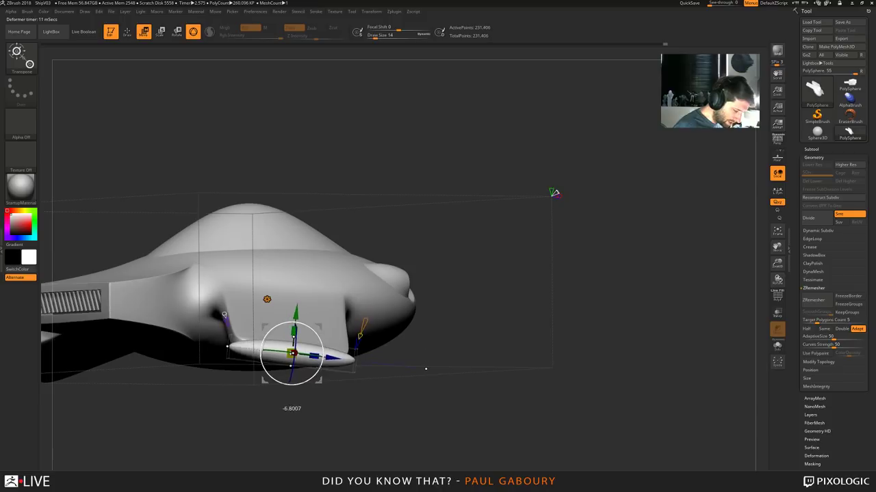
pyautogui.moveTo(319, 369); pyautogui.dragTo(305, 346)
pyautogui.moveTo(369, 405); pyautogui.dragTo(378, 453)
pyautogui.moveTo(462, 343); pyautogui.dragTo(380, 402)
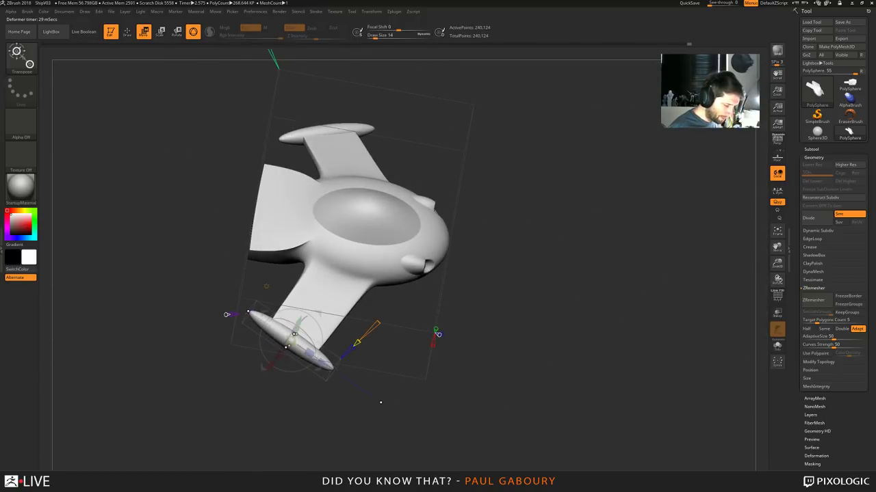
# Trim the rear and front ends of the wing-tip pods flat, checking the shape with the polyframe
pyautogui.hotkey('shift', 'f')
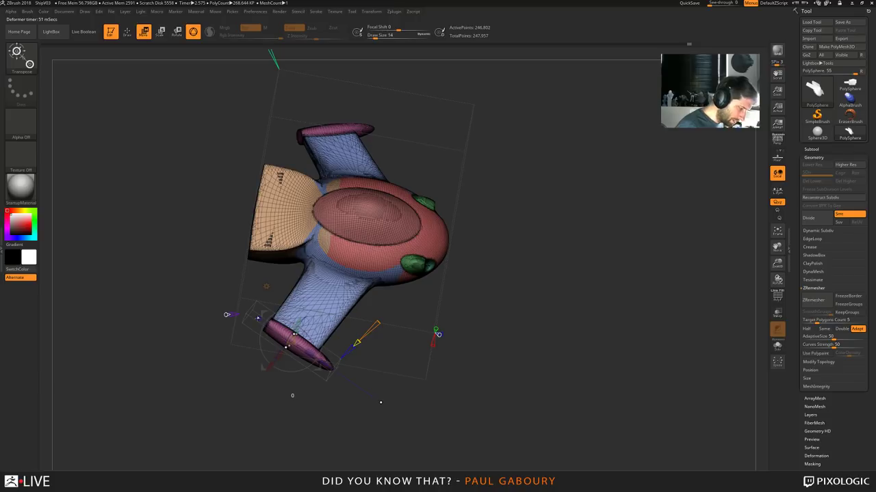
pyautogui.hotkey('shift', 'f')
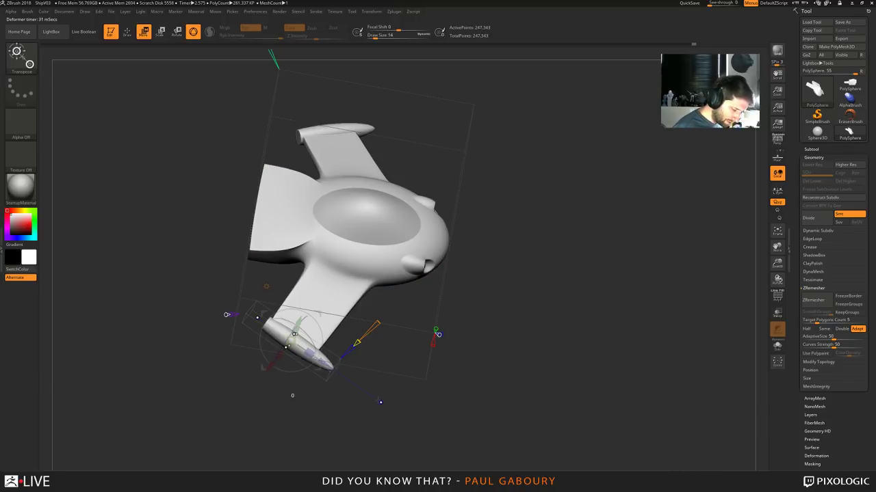
pyautogui.hotkey('shift', 'f')
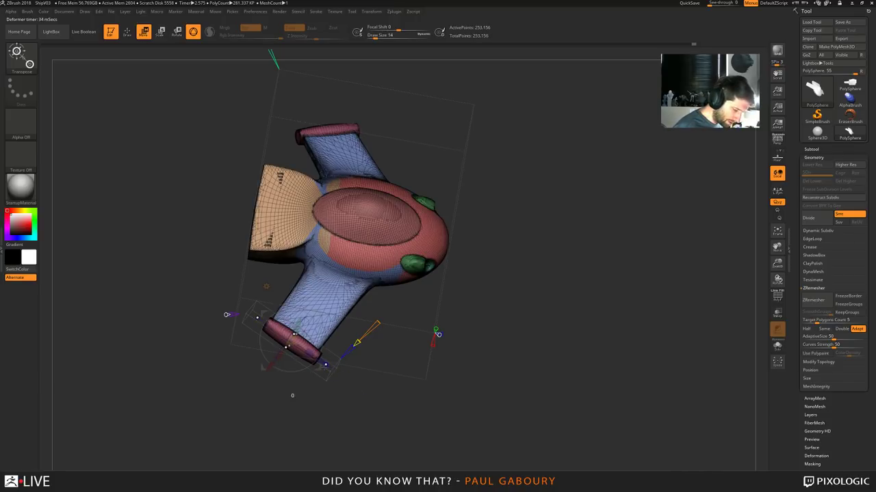
# Accept the cylinder at the near wing tip and start a new primitive in the same place
pyautogui.hotkey('shift', 'f')
pyautogui.keyDown('alt'); pyautogui.moveTo(292, 395); pyautogui.dragTo(342, 392); pyautogui.keyUp('alt')
pyautogui.moveTo(342, 391); pyautogui.dragTo(384, 396)
pyautogui.keyDown('alt'); pyautogui.moveTo(374, 419); pyautogui.dragTo(398, 425, button='right'); pyautogui.keyUp('alt')
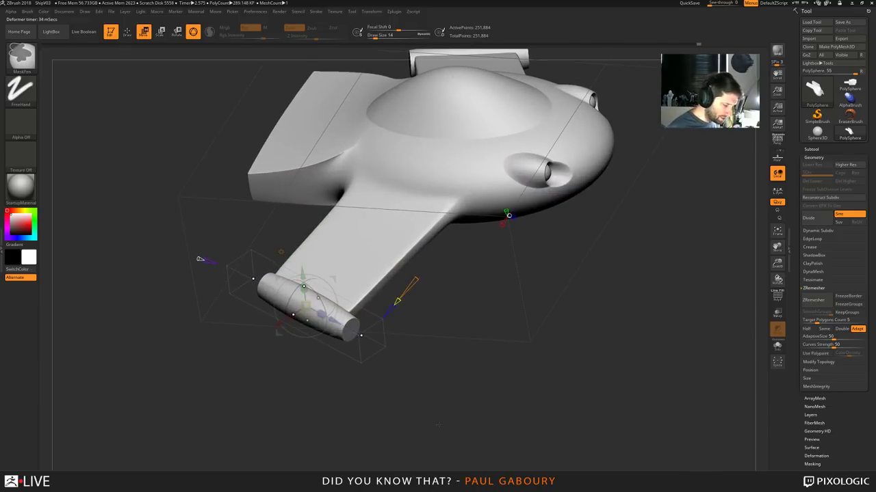
pyautogui.keyDown('alt'); pyautogui.moveTo(398, 356); pyautogui.dragTo(397, 394, button='right'); pyautogui.keyUp('alt')
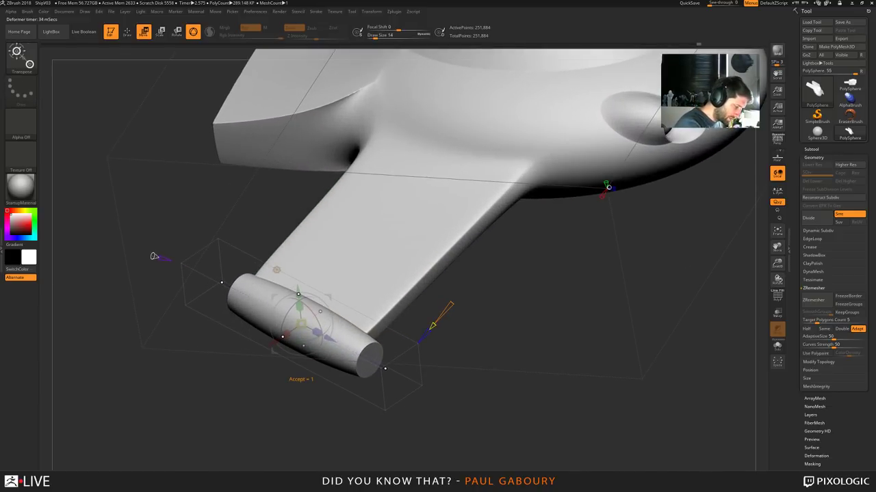
pyautogui.click(444, 313)
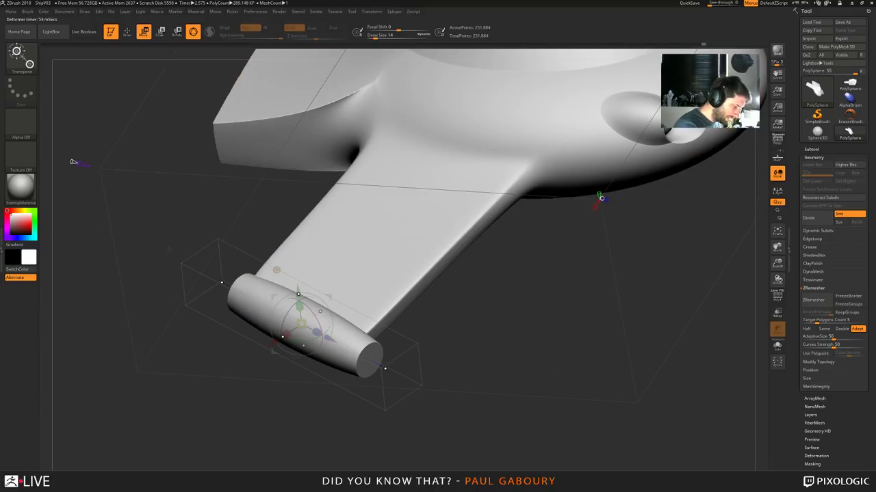
pyautogui.hotkey('shift', 'f')
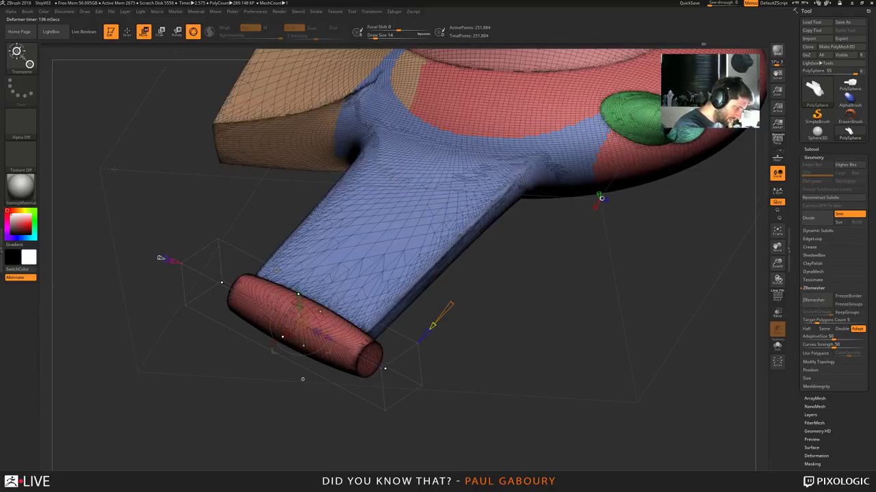
pyautogui.hotkey('shift', 'f')
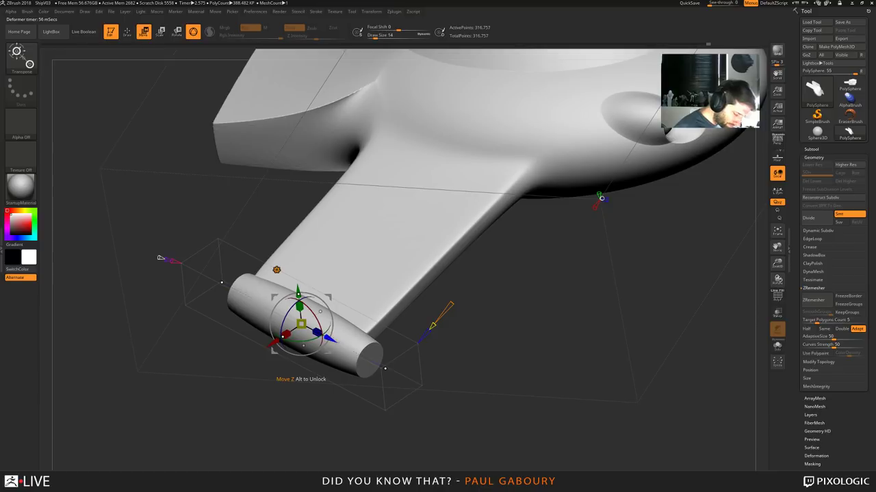
# Move the new cylinder along its axis past the wing-tip nacelle's front end to carve a recess into it
pyautogui.moveTo(330, 338); pyautogui.dragTo(381, 405)
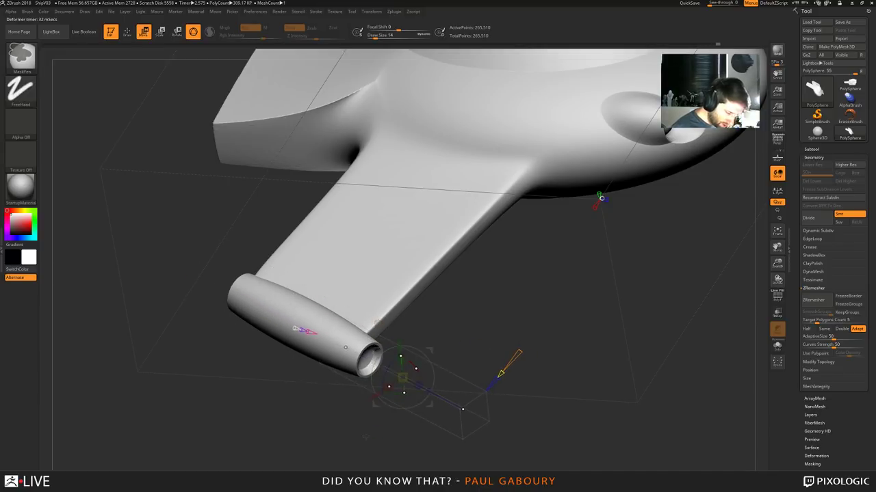
pyautogui.keyDown('ctrl'); pyautogui.moveTo(365, 437); pyautogui.dragTo(495, 187, button='right'); pyautogui.keyUp('ctrl')
pyautogui.keyDown('alt'); pyautogui.moveTo(311, 444); pyautogui.dragTo(357, 373, button='right'); pyautogui.keyUp('alt')
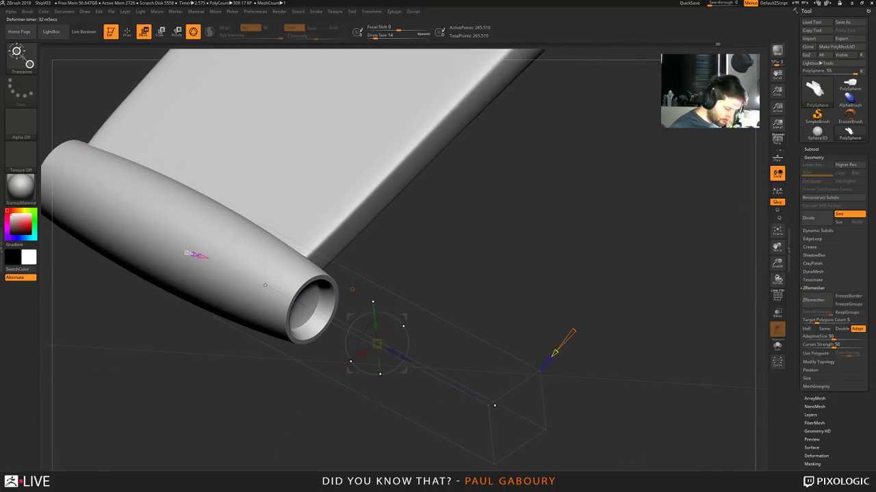
# Scale the cutting cylinder and adjust its length to shape the recess in the nacelle's front end
pyautogui.moveTo(377, 345); pyautogui.dragTo(378, 345)
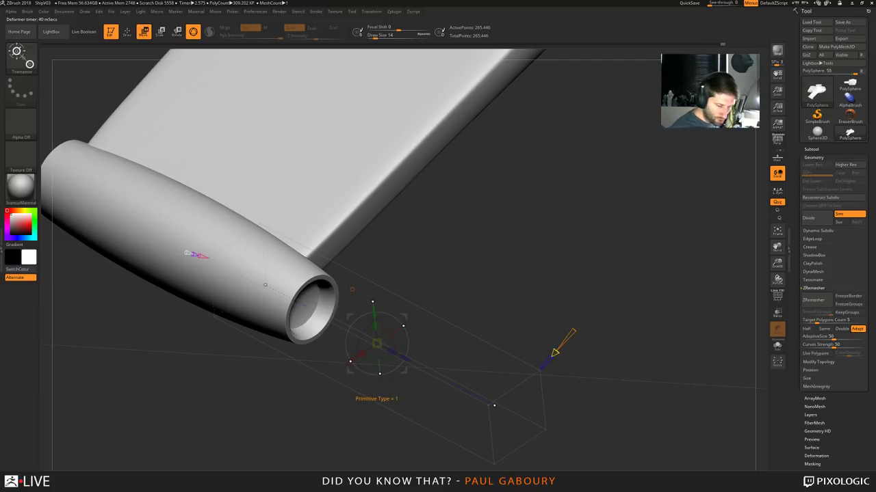
pyautogui.hotkey('shift', 'f')
pyautogui.hotkey('shift', 'f')
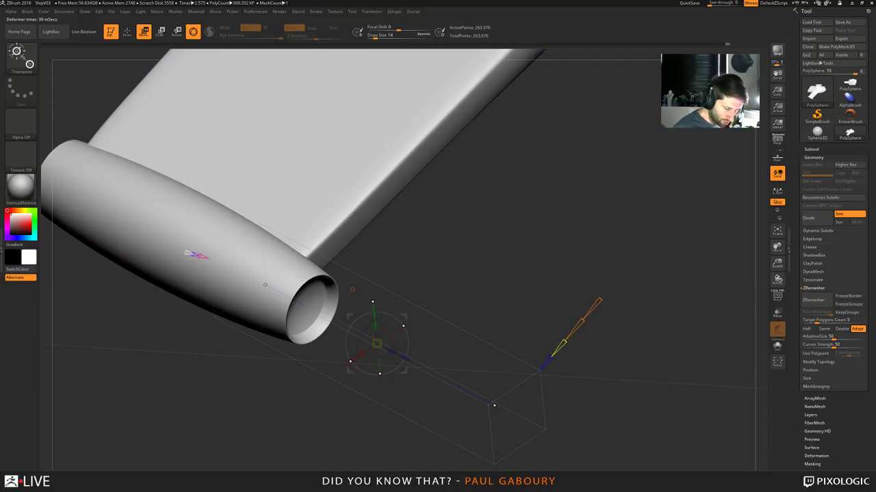
pyautogui.moveTo(377, 344); pyautogui.dragTo(410, 360)
pyautogui.moveTo(514, 416)
pyautogui.mouseDown()
pyautogui.moveTo(524, 417)
pyautogui.moveTo(505, 411)
pyautogui.mouseUp()
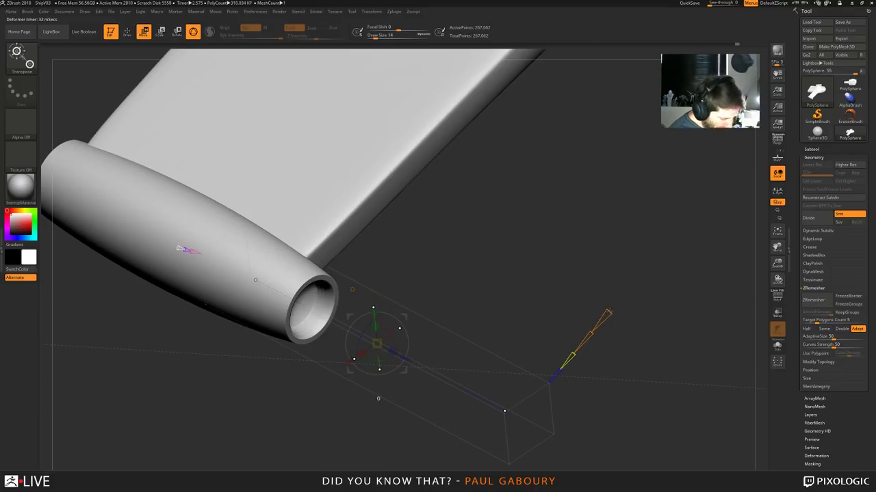
# Refine the cutting cylinder with its deformer cones and accept the round, thin-rimmed nacelle opening
pyautogui.hotkey('shift', 'f')
pyautogui.moveTo(608, 313)
pyautogui.mouseDown()
pyautogui.moveTo(619, 301)
pyautogui.moveTo(579, 347)
pyautogui.moveTo(604, 316)
pyautogui.mouseUp()
pyautogui.moveTo(383, 403); pyautogui.dragTo(445, 367)
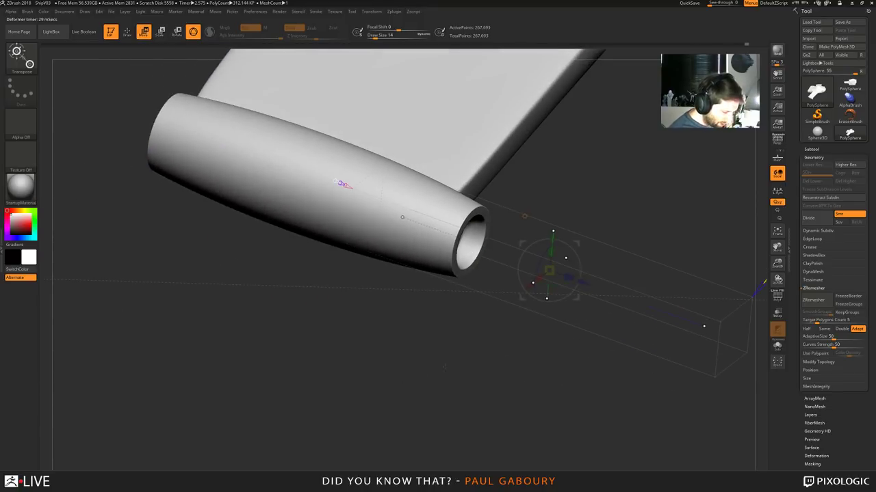
pyautogui.keyDown('alt'); pyautogui.moveTo(445, 368); pyautogui.dragTo(351, 467, button='right'); pyautogui.keyUp('alt')
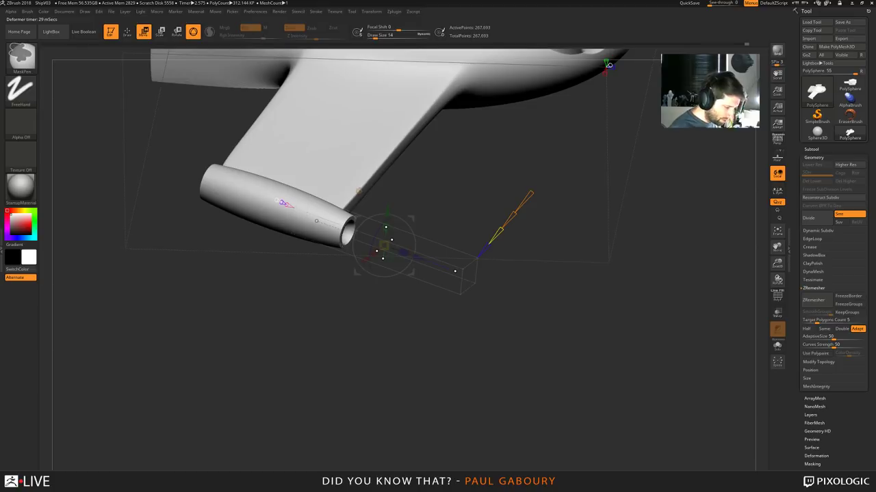
pyautogui.keyDown('ctrl'); pyautogui.moveTo(352, 410); pyautogui.dragTo(327, 464, button='right'); pyautogui.keyUp('ctrl')
pyautogui.hotkey('shift', 'f')
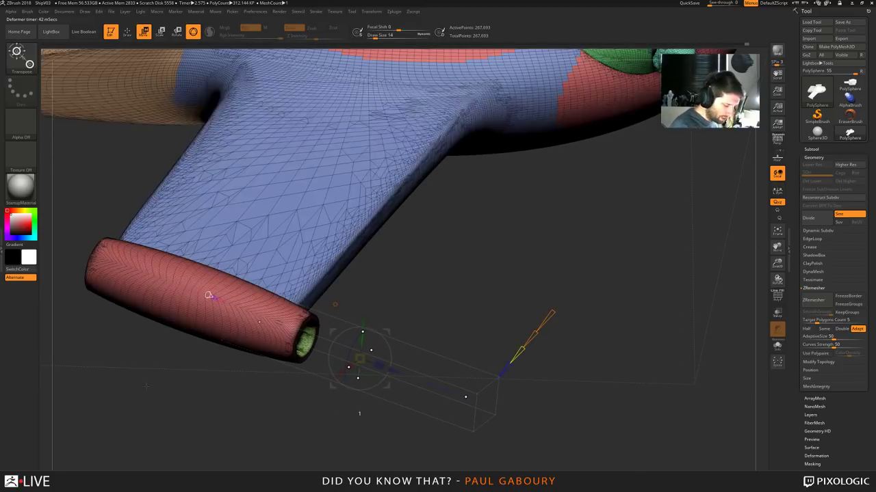
pyautogui.hotkey('shift', 'f')
# Move the next primitive back into the nacelle's opening and scale it to form an inner core
pyautogui.moveTo(396, 371); pyautogui.dragTo(241, 322)
pyautogui.moveTo(308, 339)
pyautogui.mouseDown()
pyautogui.moveTo(315, 341)
pyautogui.moveTo(288, 334)
pyautogui.moveTo(305, 338)
pyautogui.mouseUp()
pyautogui.keyDown('ctrl'); pyautogui.moveTo(305, 338); pyautogui.dragTo(320, 384, button='right'); pyautogui.keyUp('ctrl')
pyautogui.moveTo(293, 335); pyautogui.dragTo(409, 377)
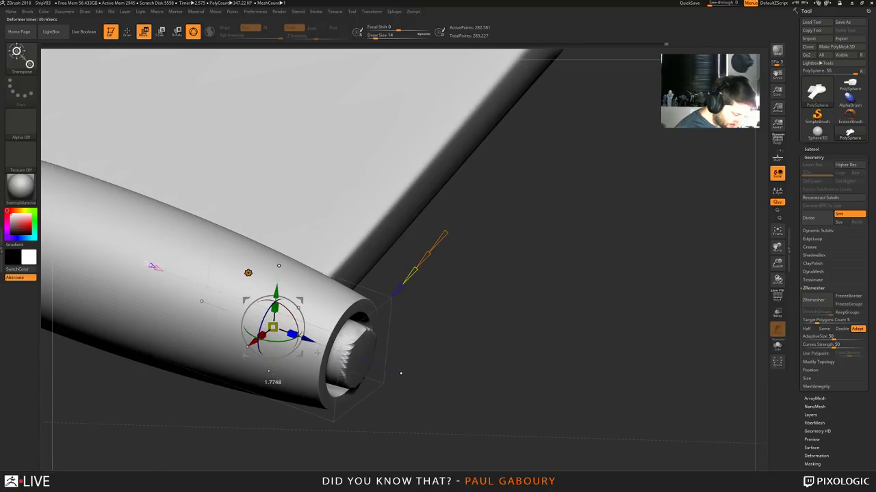
# Reshape the inner primitive with its deformer cones into a smooth, slim round core inside the nacelle opening
pyautogui.keyDown('ctrl'); pyautogui.moveTo(413, 397); pyautogui.dragTo(415, 342, button='right'); pyautogui.keyUp('ctrl')
pyautogui.moveTo(415, 342); pyautogui.dragTo(383, 357, button='right')
pyautogui.hotkey('shift', 'f')
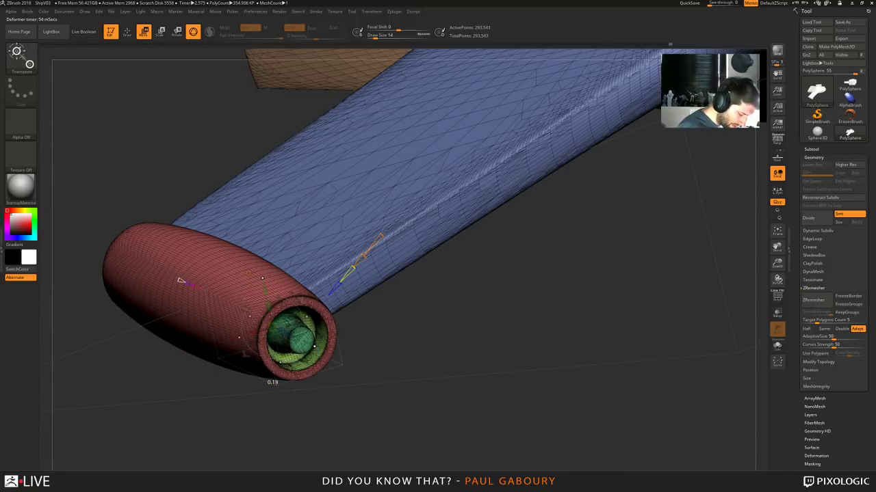
pyautogui.hotkey('shift', 'f')
pyautogui.keyDown('ctrl'); pyautogui.moveTo(414, 396); pyautogui.dragTo(440, 397, button='right'); pyautogui.keyUp('ctrl')
pyautogui.press('w')
pyautogui.moveTo(440, 396); pyautogui.dragTo(429, 364)
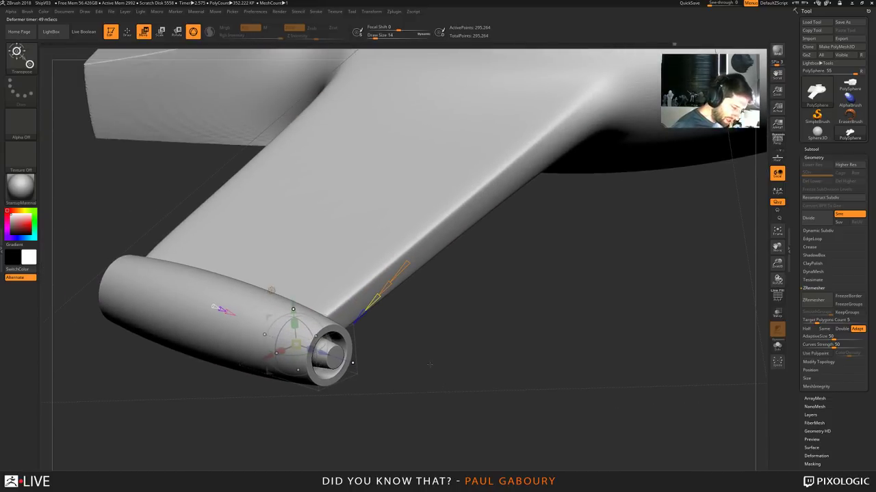
# Move the next inner primitive slightly forward along the nacelle's axis and adjust its deformer values
pyautogui.hotkey('shift', 'f')
pyautogui.hotkey('shift', 'f')
pyautogui.keyDown('ctrl'); pyautogui.moveTo(321, 318); pyautogui.dragTo(325, 352, button='right'); pyautogui.keyUp('ctrl')
pyautogui.moveTo(325, 354); pyautogui.dragTo(352, 363)
pyautogui.hotkey('shift', 'f')
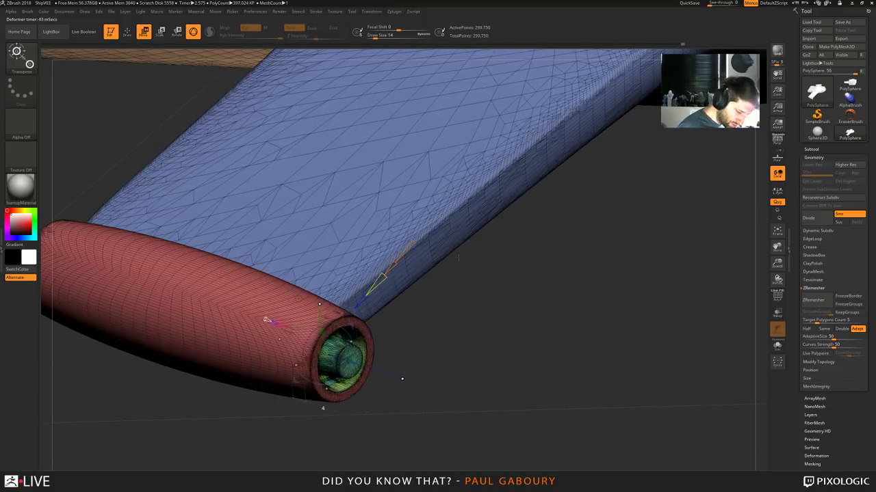
pyautogui.hotkey('shift', 'f')
pyautogui.keyDown('alt'); pyautogui.moveTo(414, 389); pyautogui.dragTo(432, 424, button='right'); pyautogui.keyUp('alt')
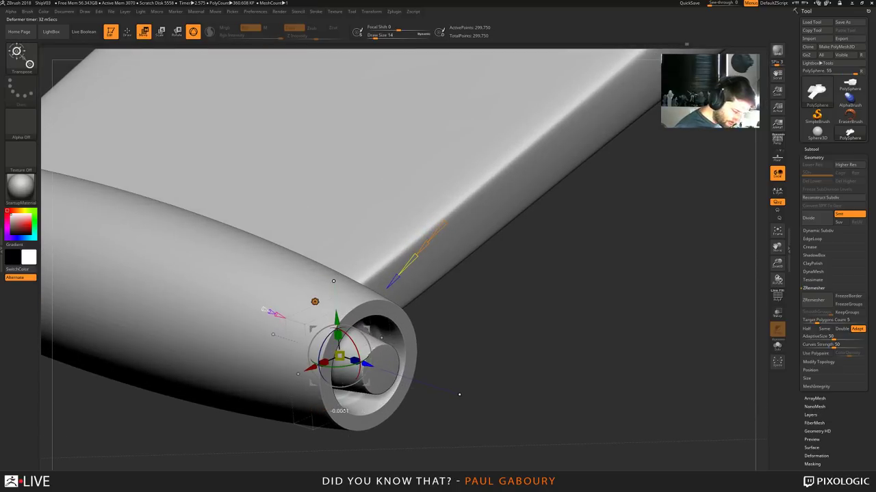
# Scale the inner primitive by about 1.17 and shorten it to fit within the nacelle's rim
pyautogui.moveTo(368, 365)
pyautogui.mouseDown()
pyautogui.moveTo(387, 370)
pyautogui.moveTo(353, 363)
pyautogui.moveTo(370, 363)
pyautogui.mouseUp()
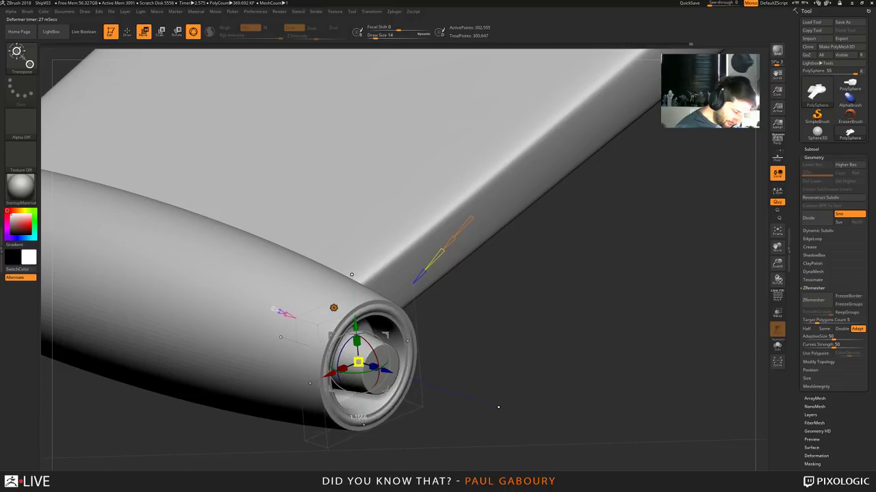
pyautogui.moveTo(498, 407); pyautogui.dragTo(464, 396)
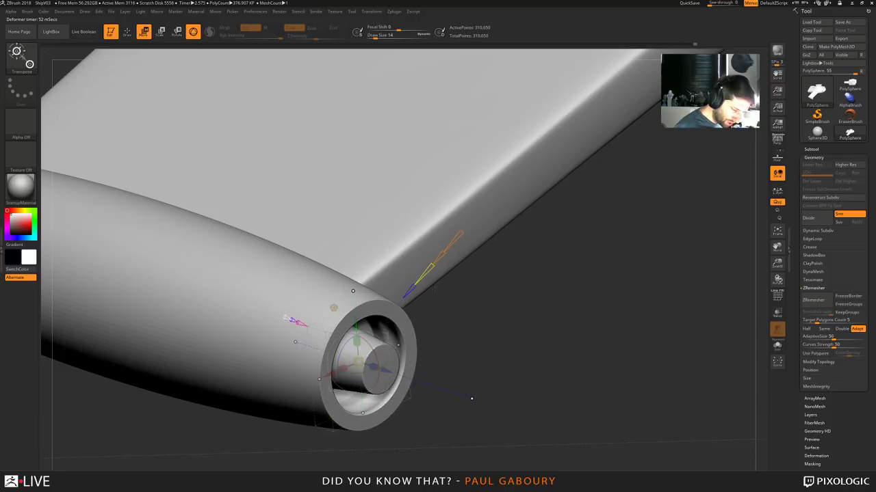
# Adjust the inner primitive's deformer cone to about 0.63 to shape the surface between core and rim
pyautogui.hotkey('shift', 'f')
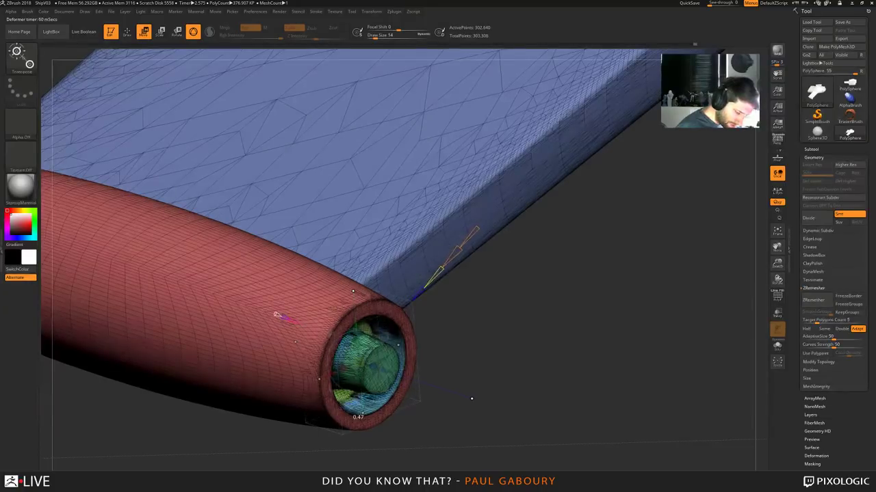
pyautogui.hotkey('shift', 'f')
pyautogui.hotkey('shift', 'f')
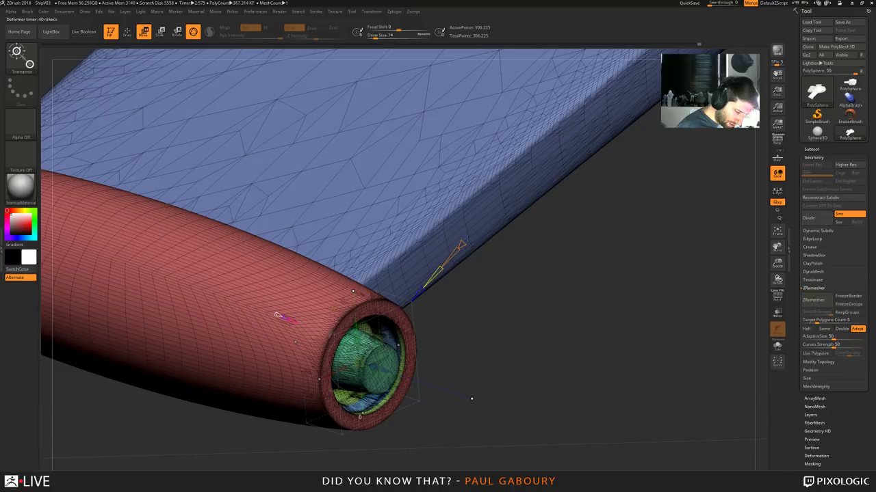
pyautogui.hotkey('shift', 'f')
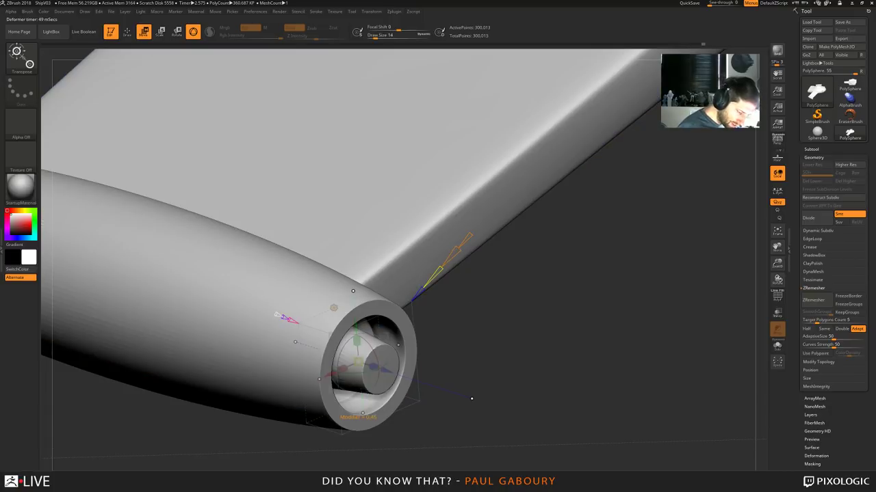
pyautogui.hotkey('shift', 'f')
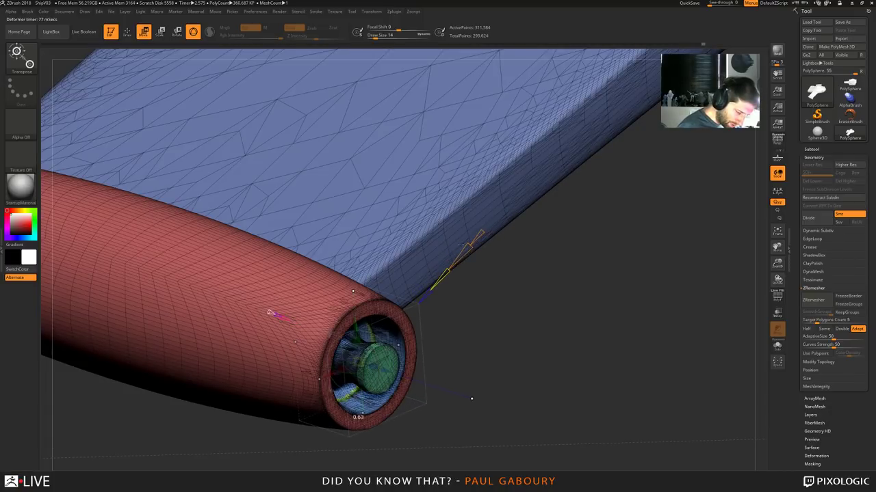
pyautogui.hotkey('shift', 'f')
# Examine the nacelle's opening and core up close and on the whole ship, in shaded and polyframe display
pyautogui.moveTo(460, 322); pyautogui.dragTo(452, 393)
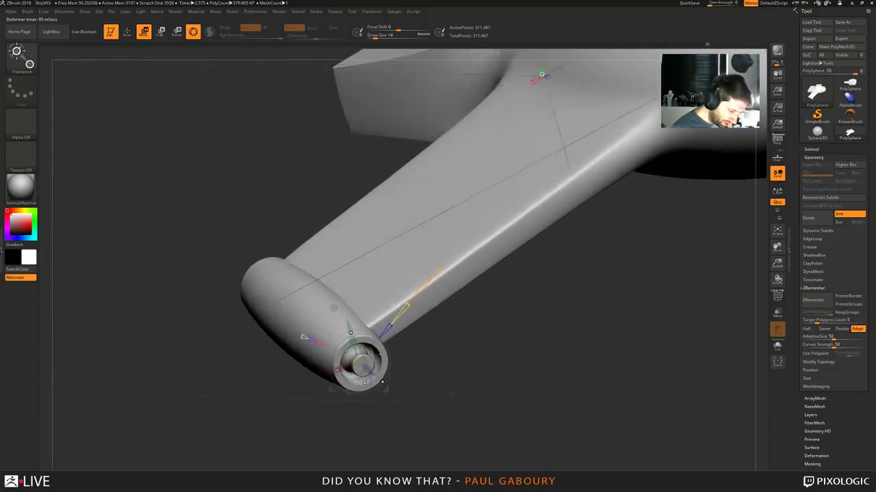
pyautogui.moveTo(452, 394); pyautogui.dragTo(501, 422, button='right')
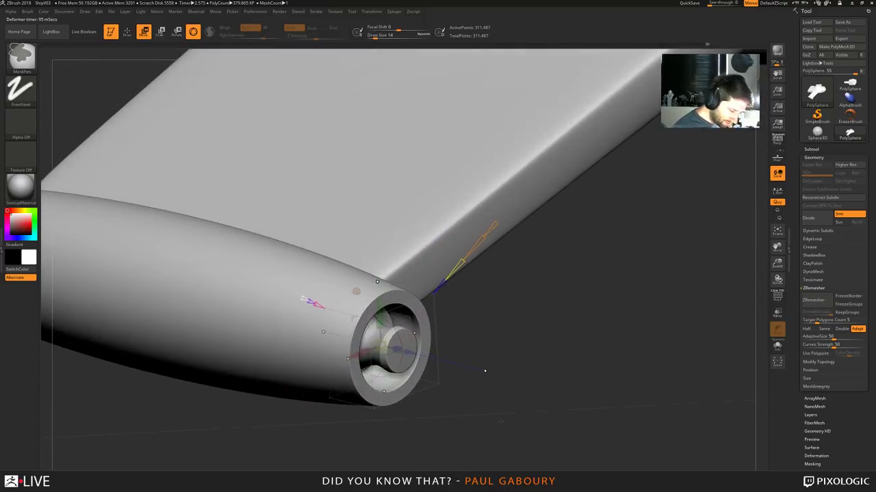
pyautogui.moveTo(501, 422); pyautogui.dragTo(478, 355)
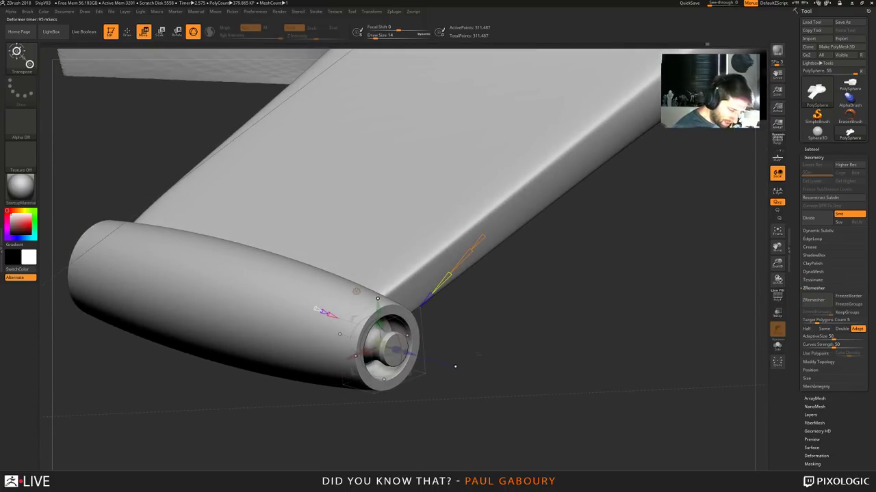
pyautogui.keyDown('ctrl'); pyautogui.moveTo(479, 355); pyautogui.dragTo(488, 310, button='right'); pyautogui.keyUp('ctrl')
pyautogui.moveTo(488, 310)
pyautogui.keyDown('alt'); pyautogui.mouseDown(button='right')
pyautogui.moveTo(471, 373)
pyautogui.moveTo(472, 355)
pyautogui.mouseUp(button='right'); pyautogui.keyUp('alt')
pyautogui.keyDown('alt'); pyautogui.moveTo(471, 355); pyautogui.dragTo(460, 383, button='right'); pyautogui.keyUp('alt')
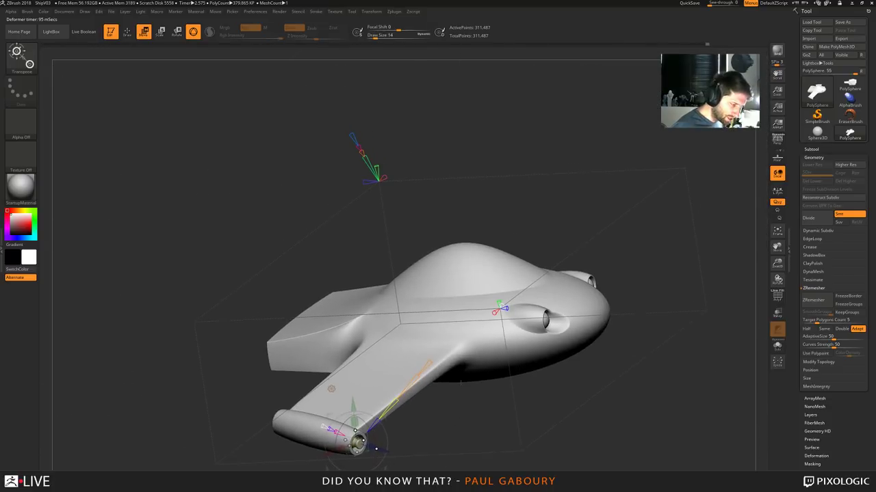
pyautogui.hotkey('shift', 'f')
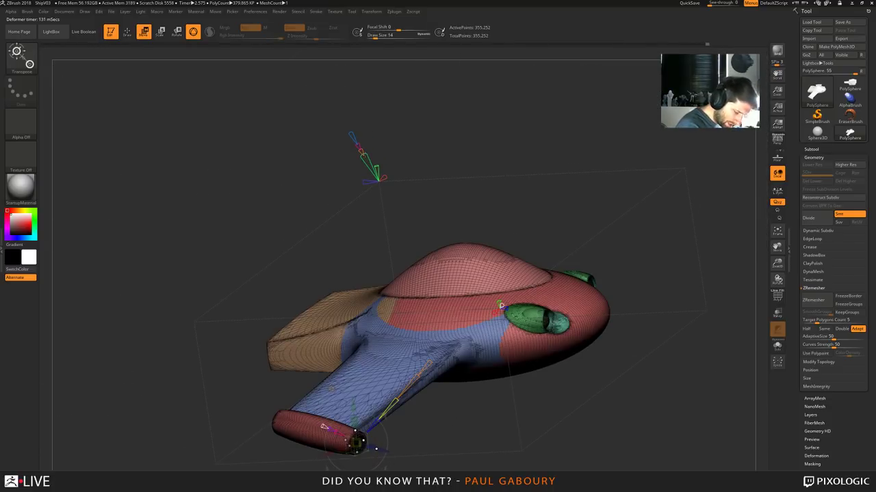
pyautogui.hotkey('shift', 'f')
# Accept the primitive that shapes the inside of the nacelle's opening
pyautogui.moveTo(462, 426)
pyautogui.keyDown('alt'); pyautogui.mouseDown(button='right')
pyautogui.moveTo(468, 315)
pyautogui.moveTo(475, 381)
pyautogui.mouseUp(button='right'); pyautogui.keyUp('alt')
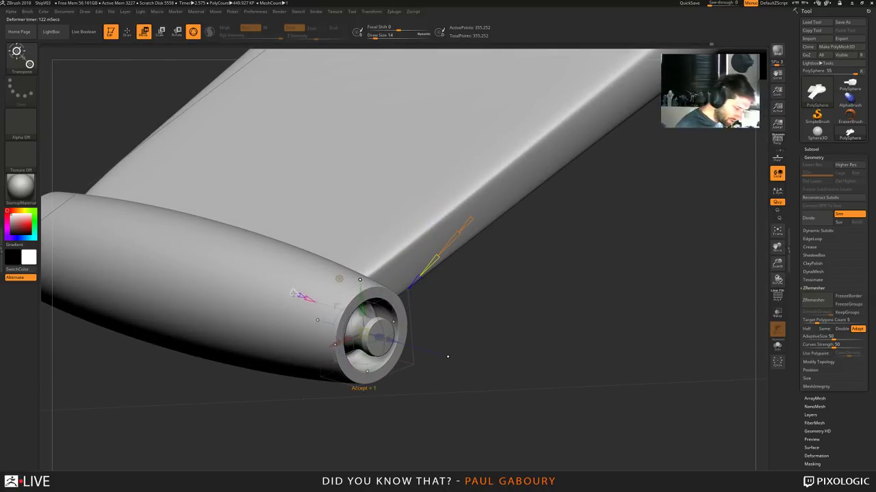
pyautogui.hotkey('shift', 'f')
pyautogui.hotkey('shift', 'f')
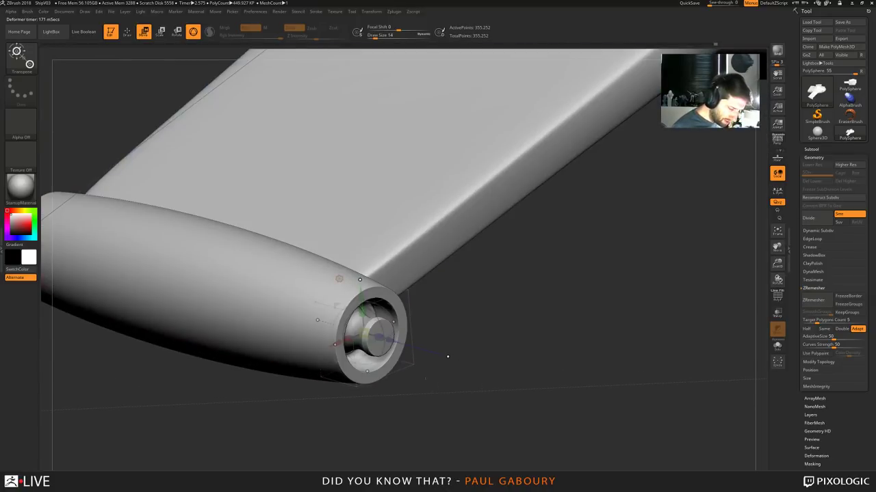
# Fit the new primitive around the nacelle's front end as a rounded collar
pyautogui.moveTo(383, 343); pyautogui.dragTo(428, 366)
pyautogui.keyDown('ctrl'); pyautogui.moveTo(433, 448); pyautogui.dragTo(395, 402, button='right'); pyautogui.keyUp('ctrl')
pyautogui.moveTo(395, 402); pyautogui.dragTo(417, 411)
pyautogui.keyDown('alt'); pyautogui.moveTo(417, 410); pyautogui.dragTo(420, 438, button='right'); pyautogui.keyUp('alt')
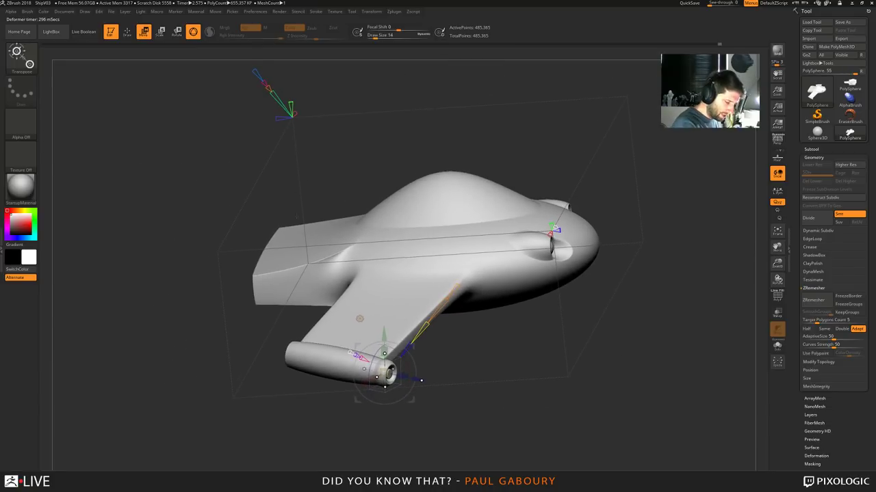
pyautogui.hotkey('shift', 'f')
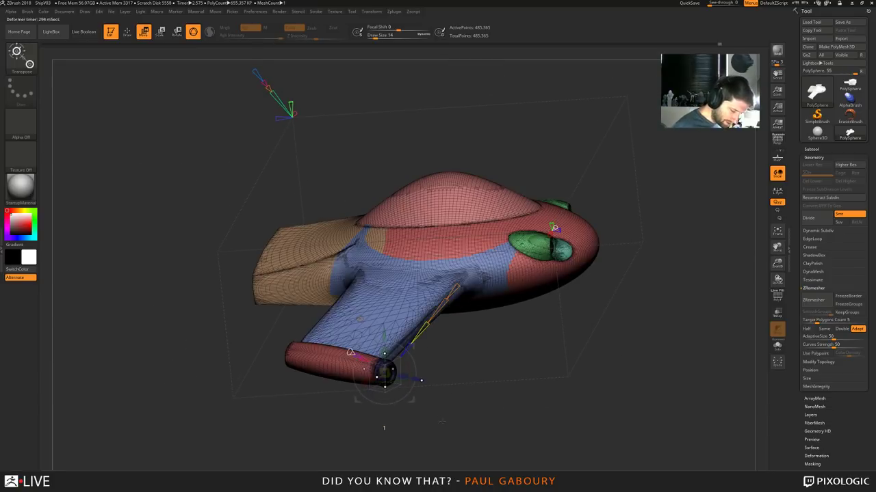
pyautogui.hotkey('shift', 'f')
pyautogui.moveTo(442, 421); pyautogui.dragTo(440, 421)
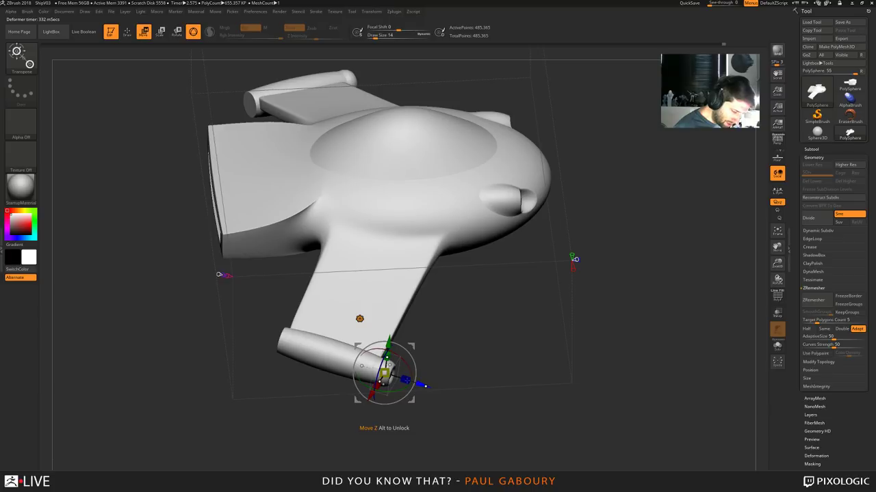
# Move the collar primitive to the nacelle's rear end and scale it to fit around the tube
pyautogui.moveTo(406, 379); pyautogui.dragTo(318, 369)
pyautogui.keyDown('ctrl'); pyautogui.moveTo(317, 368); pyautogui.dragTo(320, 409, button='right'); pyautogui.keyUp('ctrl')
pyautogui.moveTo(293, 344); pyautogui.dragTo(335, 343)
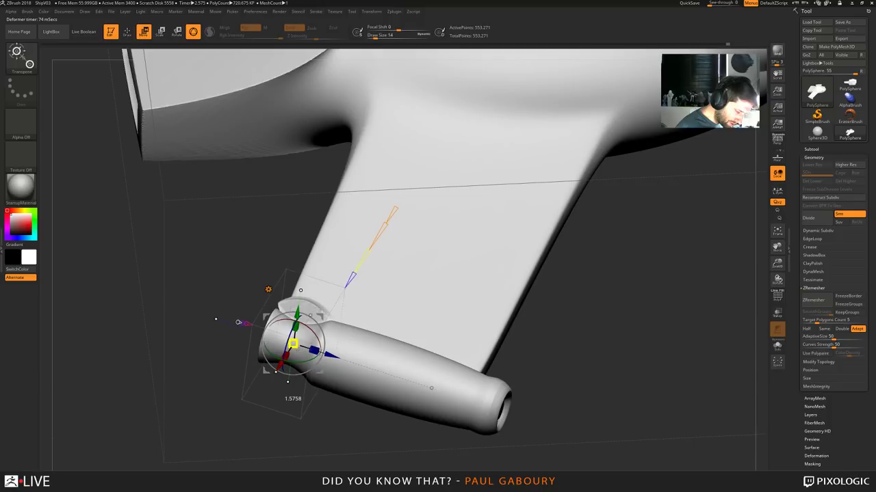
pyautogui.moveTo(216, 320)
pyautogui.mouseDown()
pyautogui.moveTo(251, 330)
pyautogui.moveTo(221, 320)
pyautogui.mouseUp()
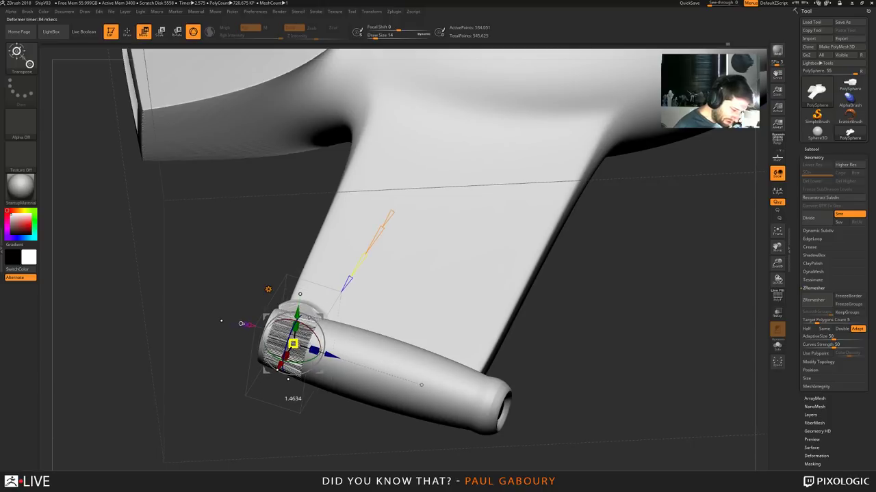
pyautogui.moveTo(374, 425); pyautogui.dragTo(343, 425)
# Reshape the rear primitive with its deformer handles into a narrower tail that extends behind the nacelle
pyautogui.keyDown('ctrl'); pyautogui.moveTo(344, 424); pyautogui.dragTo(333, 357, button='right'); pyautogui.keyUp('ctrl')
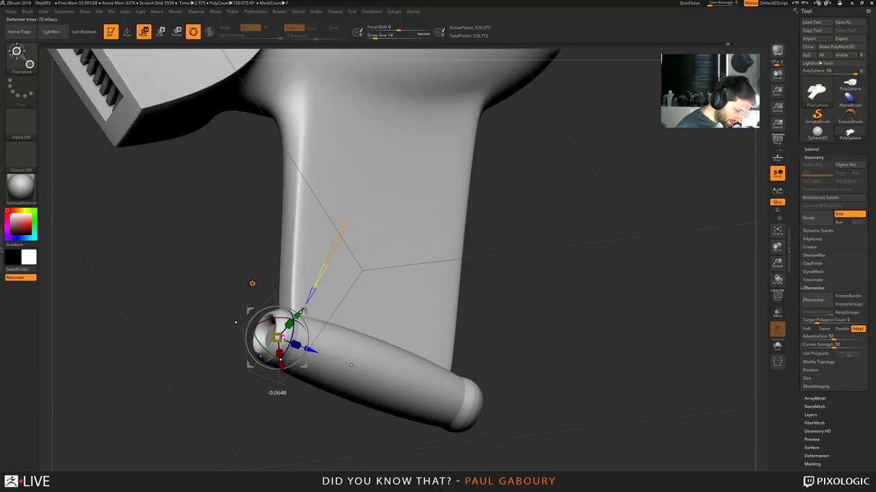
pyautogui.moveTo(327, 381); pyautogui.dragTo(293, 386, button='right')
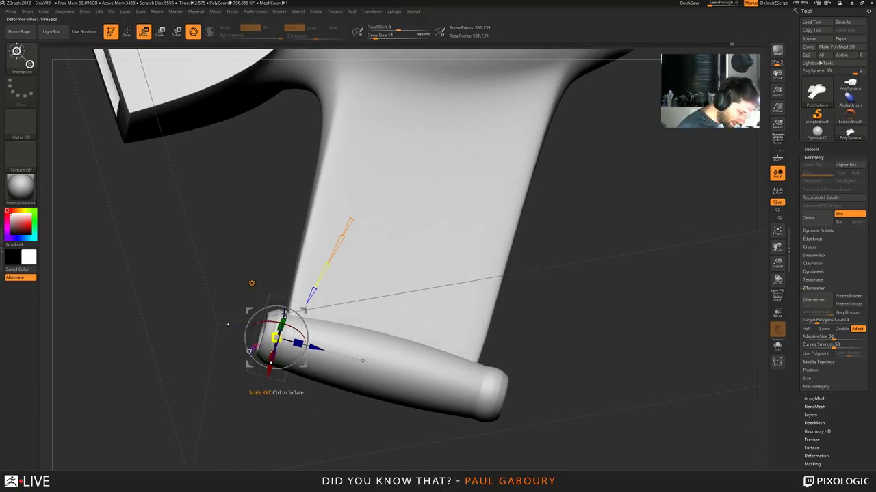
pyautogui.moveTo(296, 425); pyautogui.dragTo(295, 340, button='right')
pyautogui.moveTo(323, 359); pyautogui.dragTo(600, 372)
pyautogui.keyDown('ctrl'); pyautogui.moveTo(601, 373); pyautogui.dragTo(581, 459, button='right'); pyautogui.keyUp('ctrl')
pyautogui.moveTo(581, 459); pyautogui.dragTo(426, 395, button='right')
pyautogui.moveTo(424, 397); pyautogui.dragTo(448, 408)
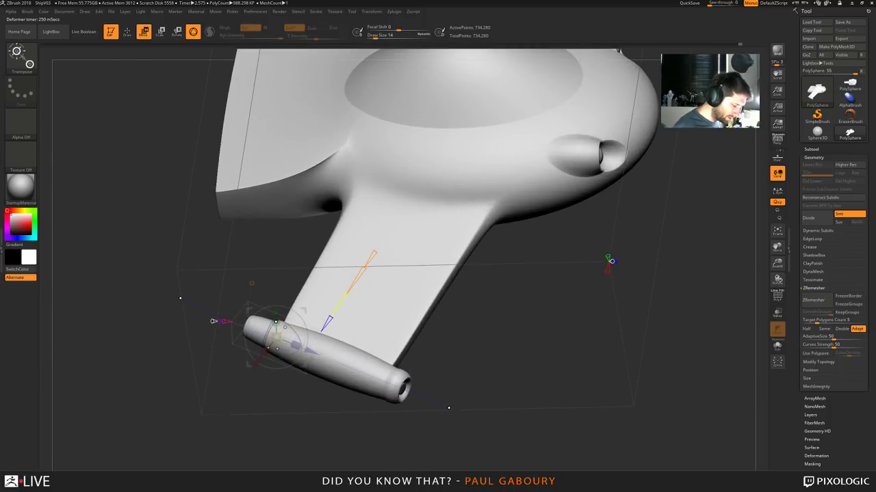
# Fine-tune the tail primitive's extent behind the nacelle, comparing it in shaded and polyframe display
pyautogui.hotkey('shift', 'f')
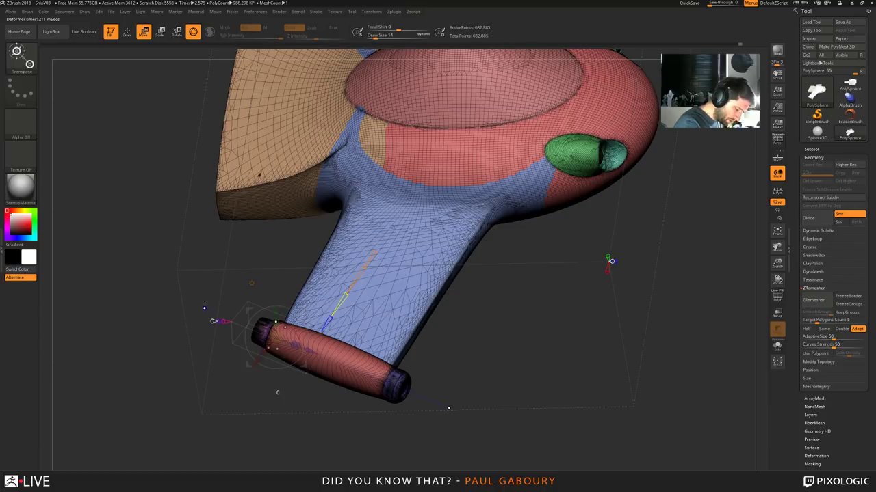
pyautogui.hotkey('shift', 'f')
pyautogui.moveTo(316, 428); pyautogui.dragTo(332, 443, button='right')
pyautogui.moveTo(461, 409); pyautogui.dragTo(459, 412)
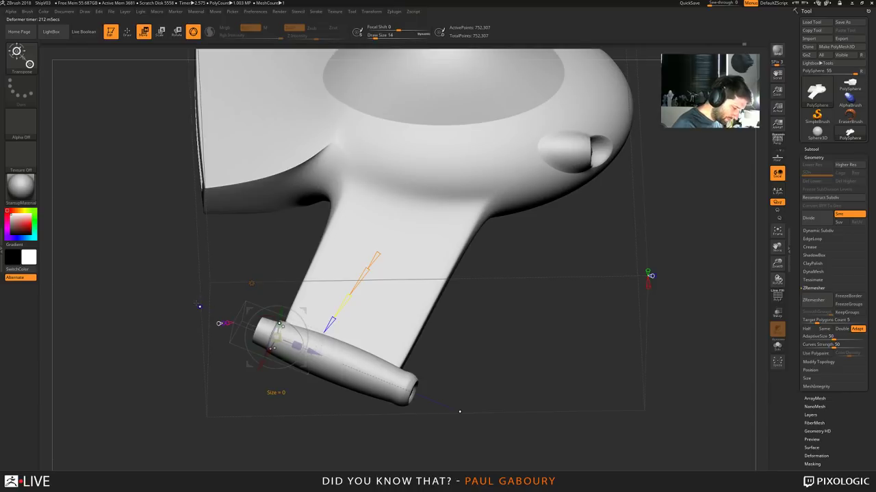
pyautogui.hotkey('shift', 'f')
pyautogui.hotkey('shift', 'f')
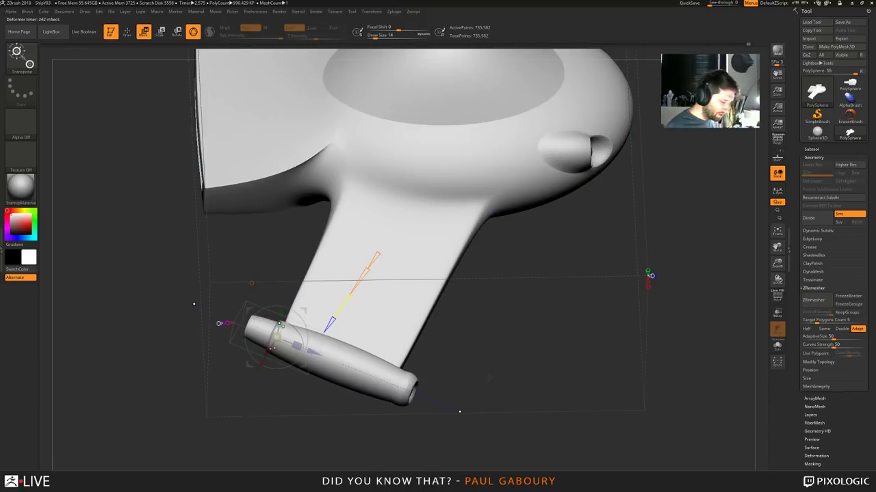
# Accept the nacelle's tail shape and start a new Project Primitive at the ship's centre
pyautogui.keyDown('ctrl'); pyautogui.moveTo(489, 378); pyautogui.dragTo(397, 281, button='right'); pyautogui.keyUp('ctrl')
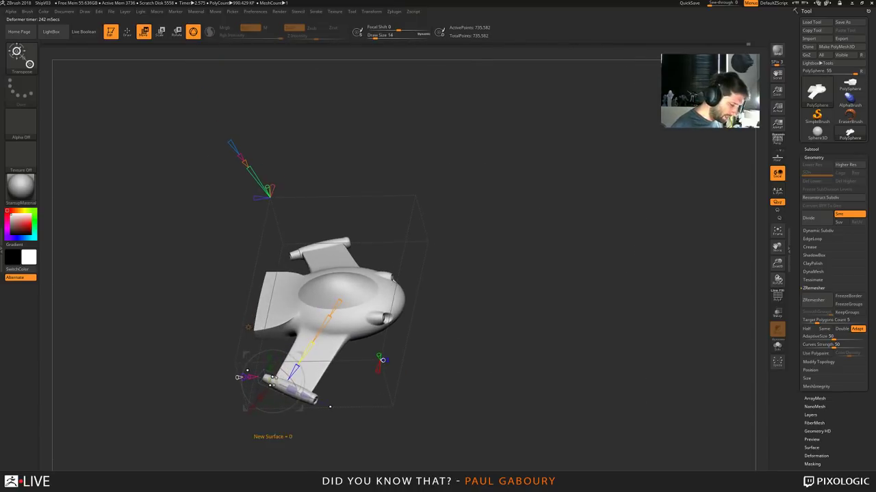
pyautogui.hotkey('shift', 'f')
pyautogui.moveTo(481, 429); pyautogui.dragTo(438, 410)
pyautogui.keyDown('alt'); pyautogui.moveTo(476, 455); pyautogui.dragTo(482, 406); pyautogui.keyUp('alt')
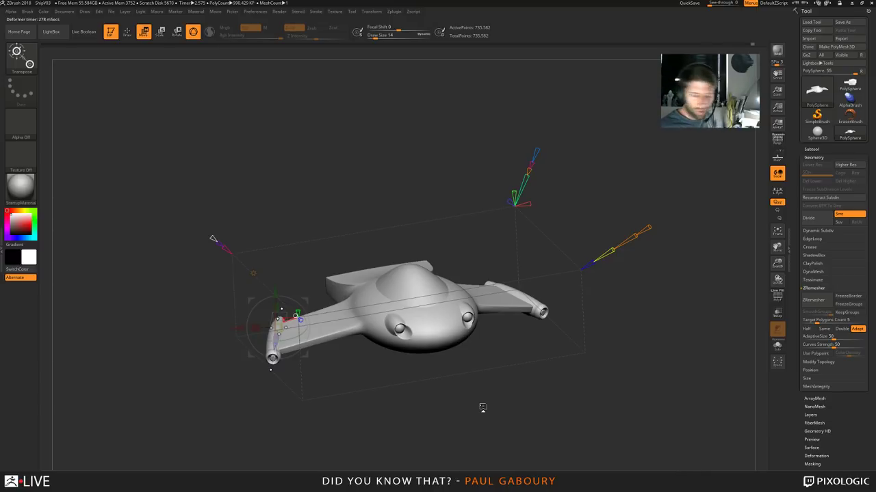
pyautogui.moveTo(482, 408); pyautogui.dragTo(479, 390)
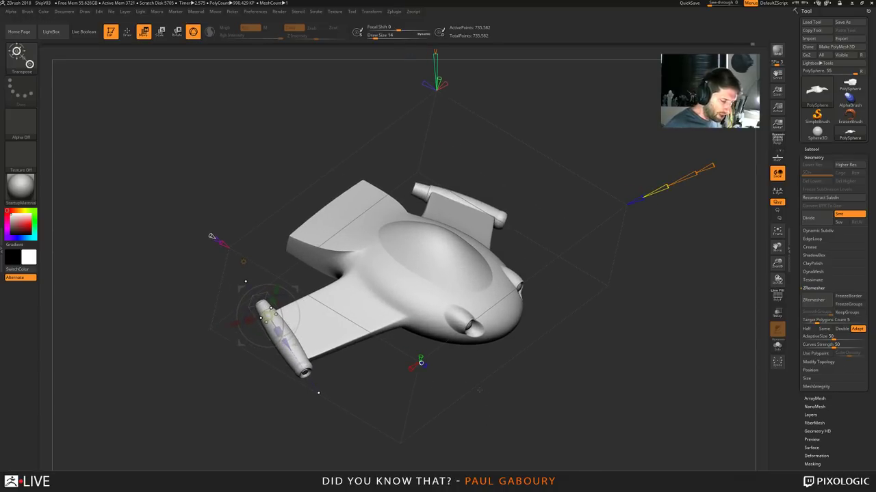
pyautogui.click(243, 261)
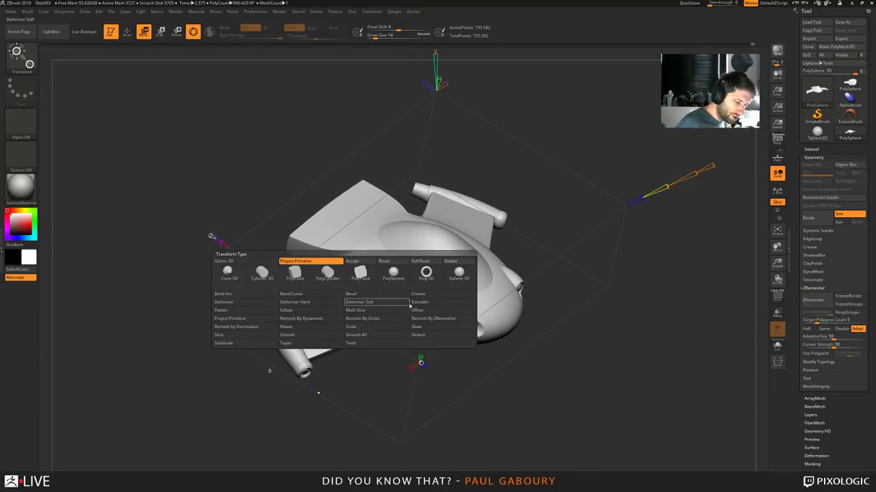
pyautogui.keyDown('ctrl'); pyautogui.moveTo(461, 402); pyautogui.dragTo(467, 369, button='right'); pyautogui.keyUp('ctrl')
pyautogui.moveTo(518, 403); pyautogui.dragTo(517, 380)
pyautogui.keyDown('ctrl'); pyautogui.moveTo(518, 380); pyautogui.dragTo(518, 404, button='right'); pyautogui.keyUp('ctrl')
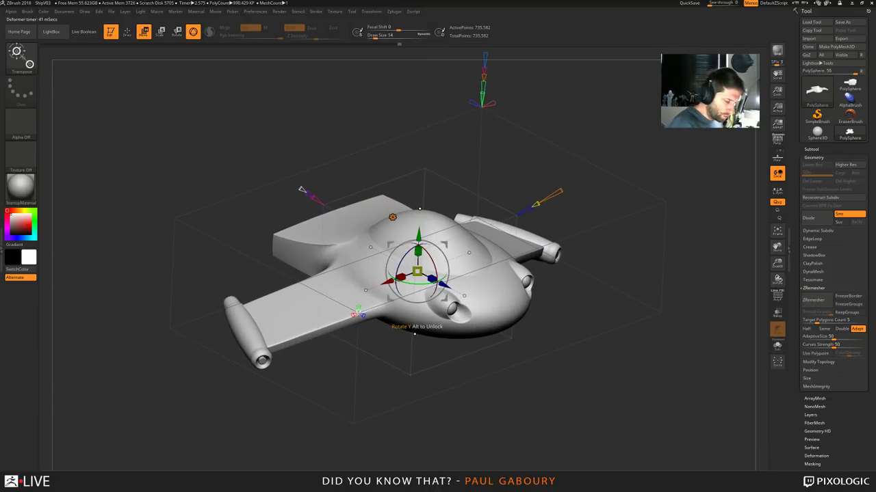
# Place the new sphere primitive on the wing with X Symmetry enabled and shrink it to a small dome
pyautogui.moveTo(387, 281); pyautogui.dragTo(294, 329)
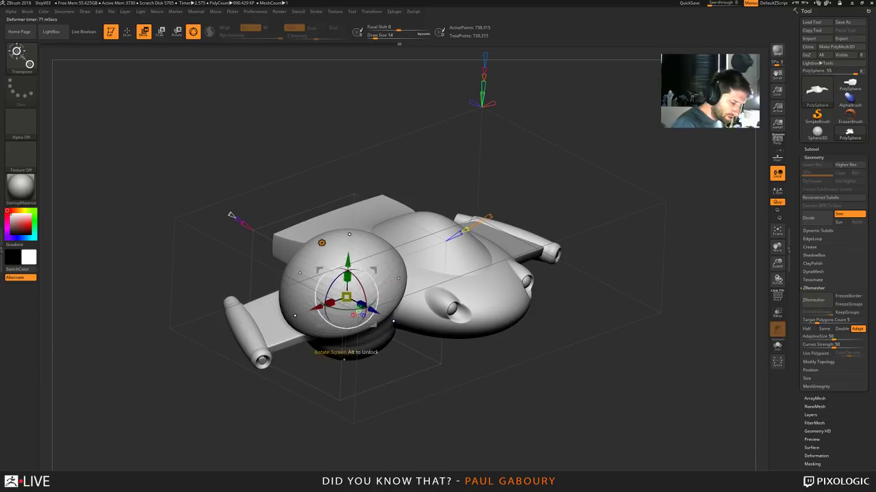
pyautogui.moveTo(488, 366)
pyautogui.keyDown('ctrl'); pyautogui.mouseDown(button='right')
pyautogui.moveTo(489, 339)
pyautogui.moveTo(487, 362)
pyautogui.mouseUp(button='right'); pyautogui.keyUp('ctrl')
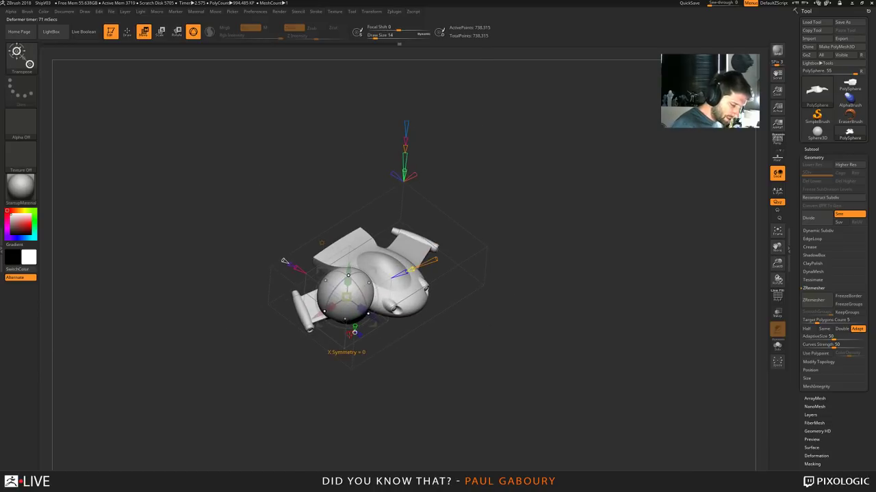
pyautogui.moveTo(344, 339); pyautogui.dragTo(270, 386)
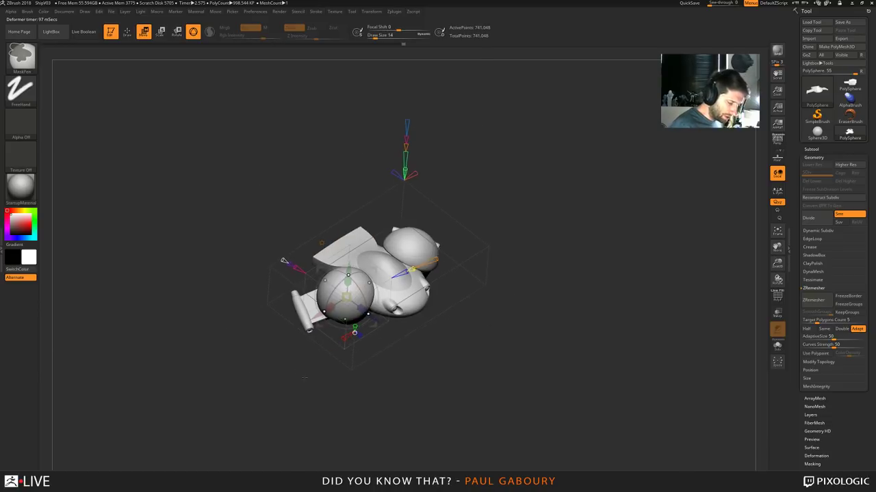
pyautogui.keyDown('ctrl'); pyautogui.moveTo(268, 379); pyautogui.dragTo(269, 413, button='right'); pyautogui.keyUp('ctrl')
pyautogui.moveTo(346, 297); pyautogui.dragTo(347, 341)
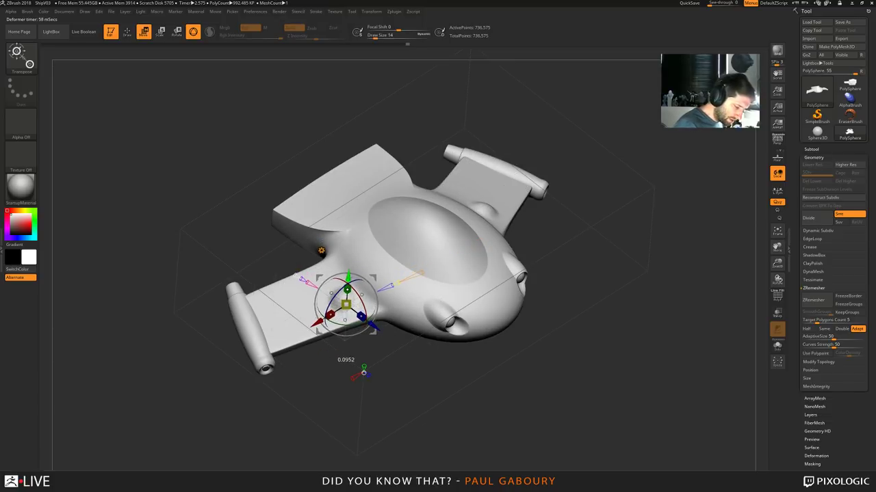
pyautogui.moveTo(348, 277); pyautogui.dragTo(294, 272)
pyautogui.keyDown('ctrl'); pyautogui.moveTo(405, 404); pyautogui.dragTo(405, 448, button='right'); pyautogui.keyUp('ctrl')
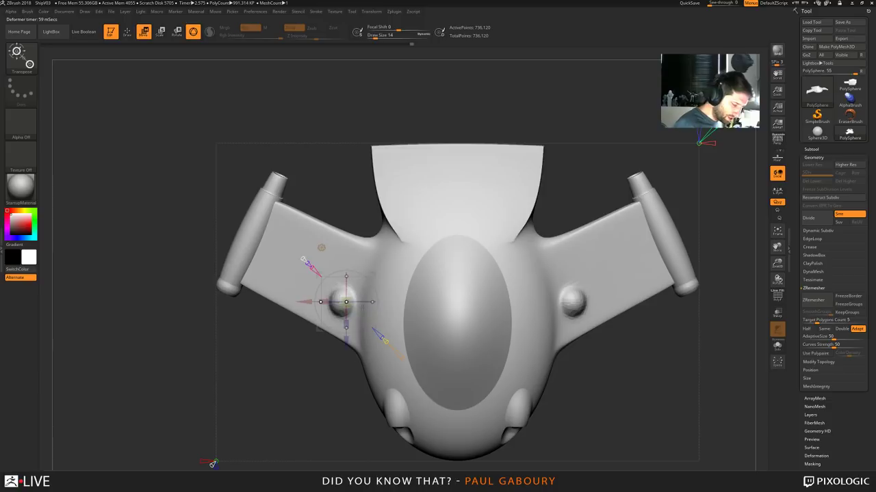
# Shift the mirrored dome inward to the wing root and enlarge it into a wide ellipsoid bulge
pyautogui.moveTo(321, 304); pyautogui.dragTo(325, 307)
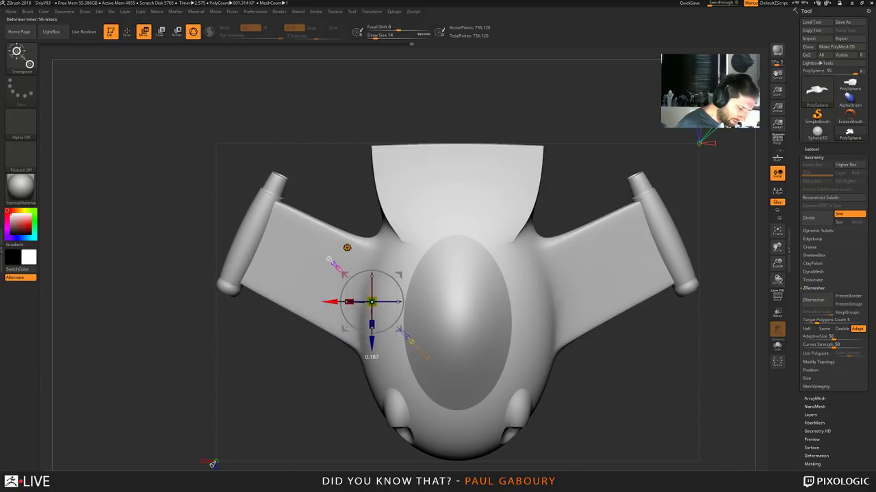
pyautogui.moveTo(378, 309); pyautogui.dragTo(393, 324)
pyautogui.keyDown('ctrl'); pyautogui.moveTo(426, 448); pyautogui.dragTo(431, 416, button='right'); pyautogui.keyUp('ctrl')
pyautogui.moveTo(431, 416); pyautogui.dragTo(505, 438, button='right')
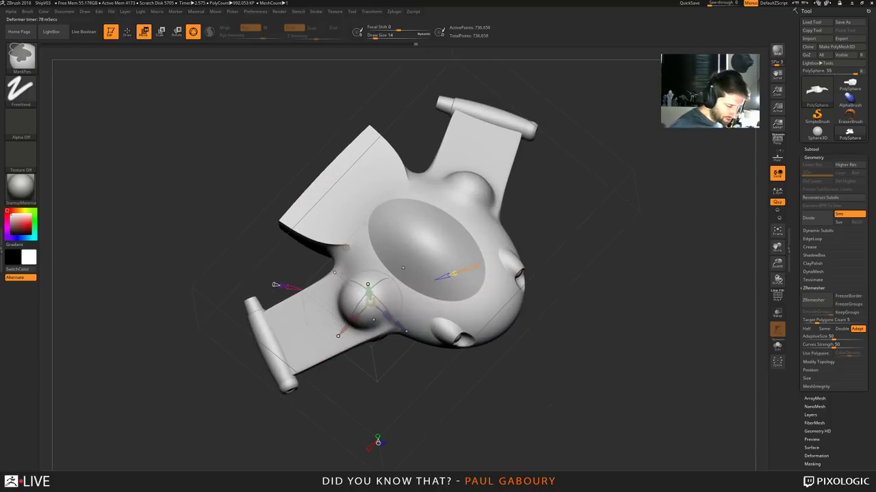
pyautogui.moveTo(355, 317); pyautogui.dragTo(424, 391)
pyautogui.keyDown('shift'); pyautogui.moveTo(424, 391); pyautogui.dragTo(425, 371, button='right'); pyautogui.keyUp('shift')
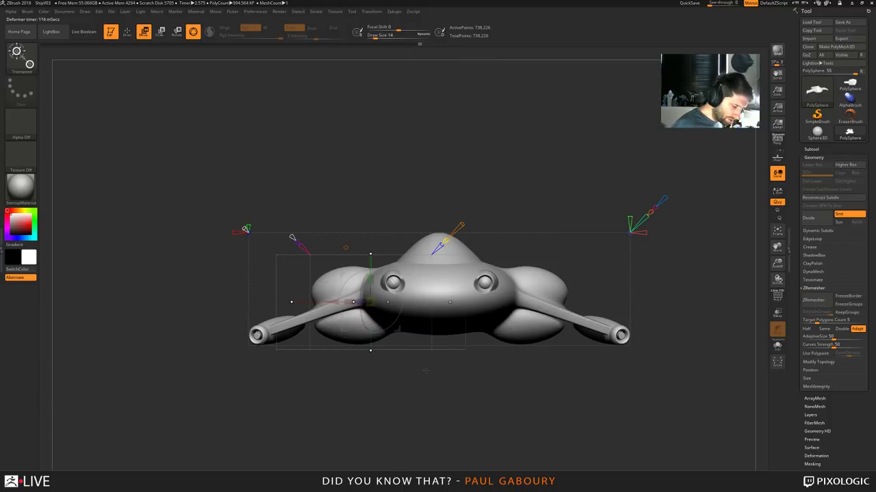
# Tilt the wing-root bulge to follow the wing's slope and stretch it outward along the wing
pyautogui.moveTo(370, 351); pyautogui.dragTo(384, 349)
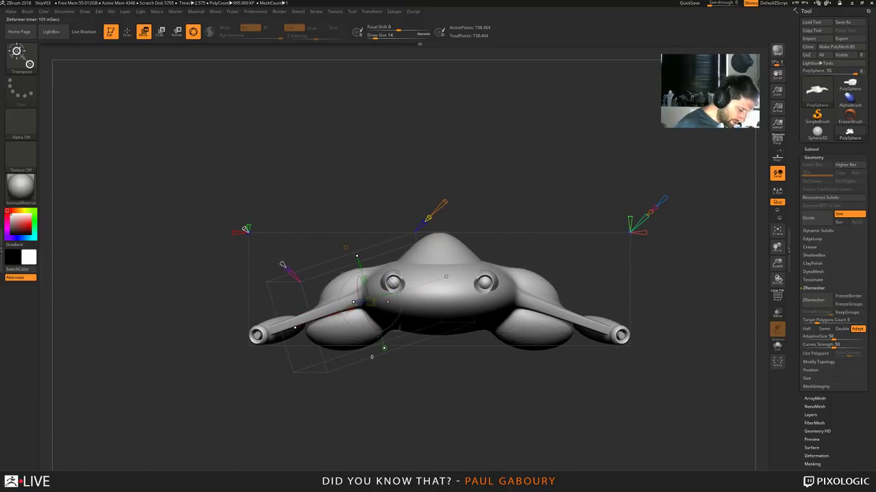
pyautogui.hotkey('shift', 'f')
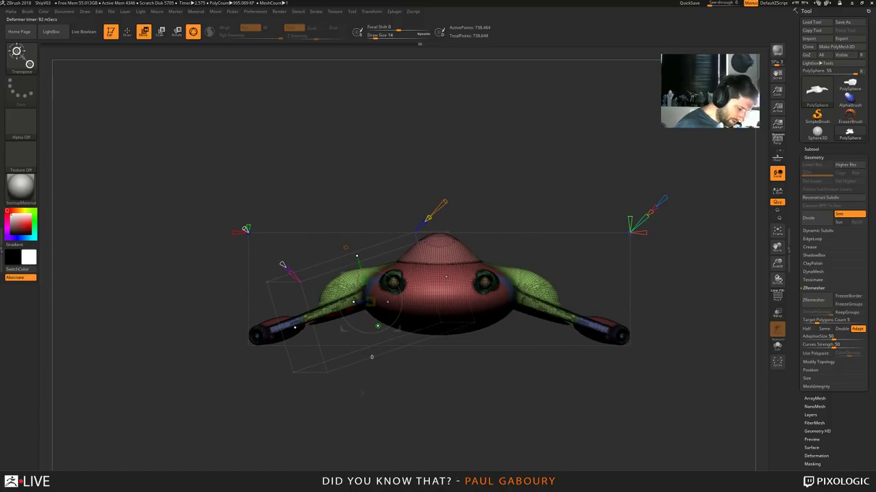
pyautogui.hotkey('shift', 'f')
pyautogui.moveTo(363, 393); pyautogui.dragTo(472, 455)
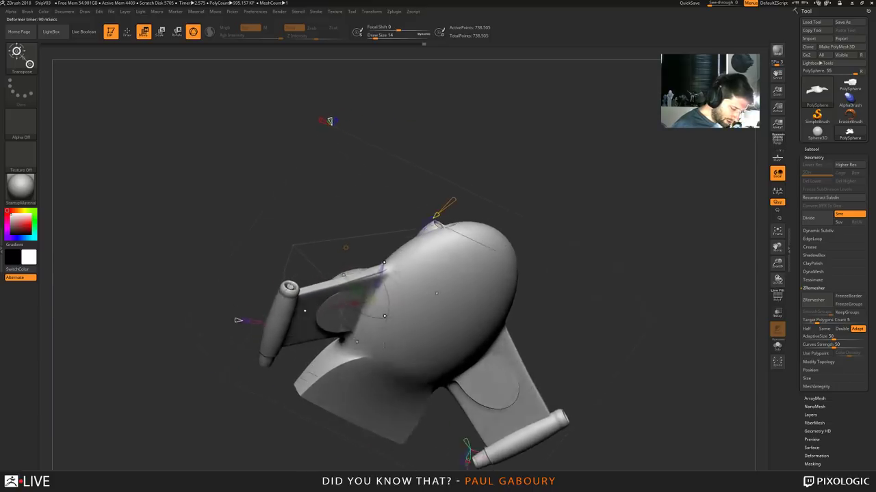
pyautogui.moveTo(335, 411); pyautogui.dragTo(327, 420)
pyautogui.moveTo(351, 270); pyautogui.dragTo(348, 265)
pyautogui.moveTo(397, 369); pyautogui.dragTo(549, 289)
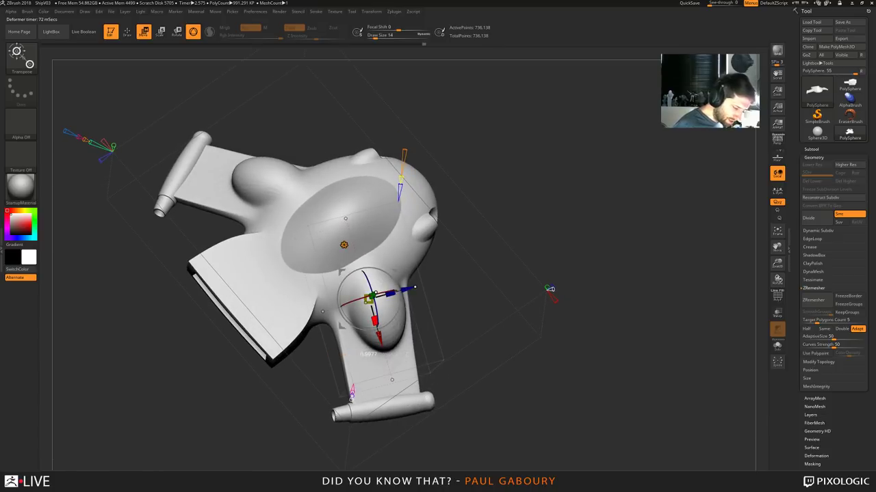
pyautogui.moveTo(374, 322); pyautogui.dragTo(381, 352)
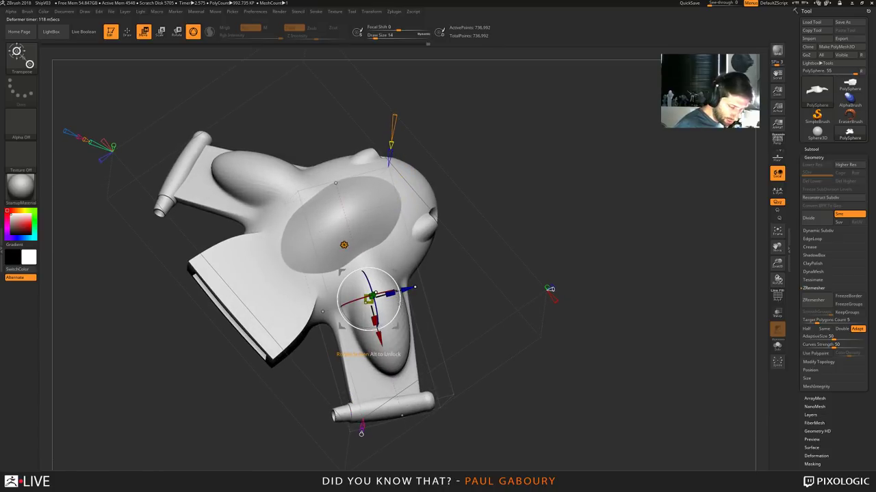
pyautogui.moveTo(393, 127); pyautogui.dragTo(398, 125)
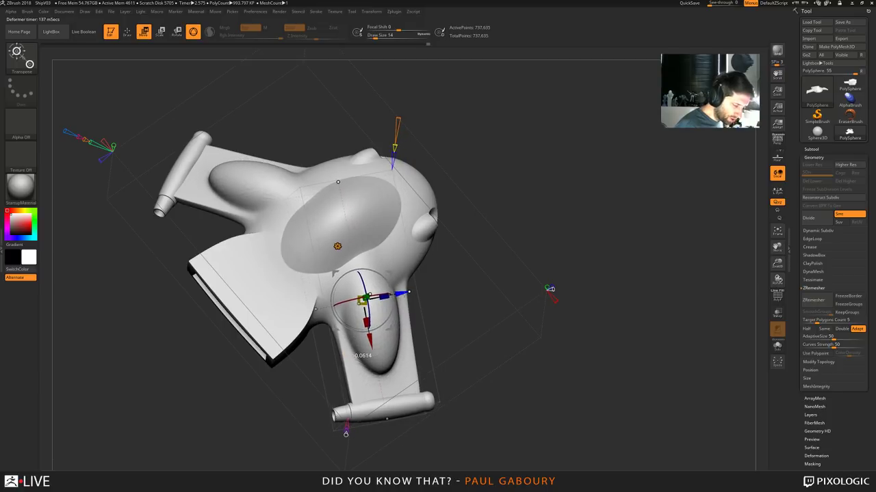
# Adjust the bulge primitive's outer deformer cone to refine its reach along the wing, checking it in polyframe display
pyautogui.keyDown('ctrl'); pyautogui.moveTo(456, 410); pyautogui.dragTo(459, 369, button='right'); pyautogui.keyUp('ctrl')
pyautogui.moveTo(377, 387); pyautogui.dragTo(351, 391)
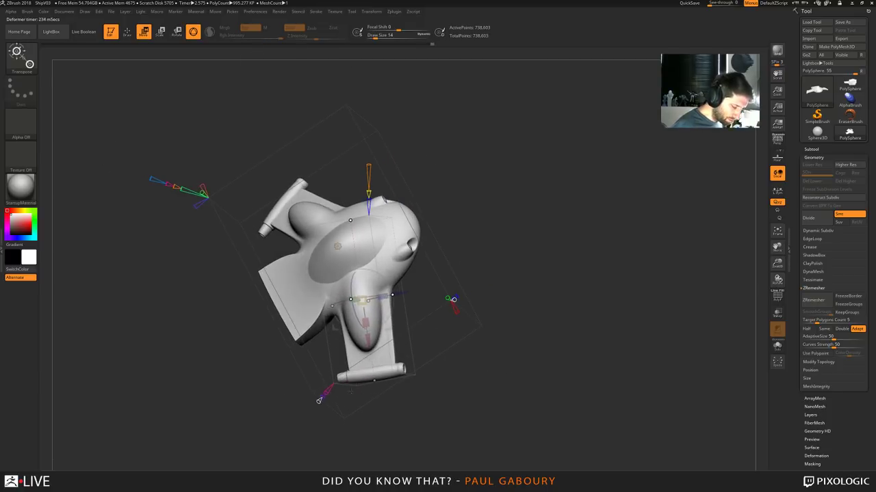
pyautogui.hotkey('shift', 'f')
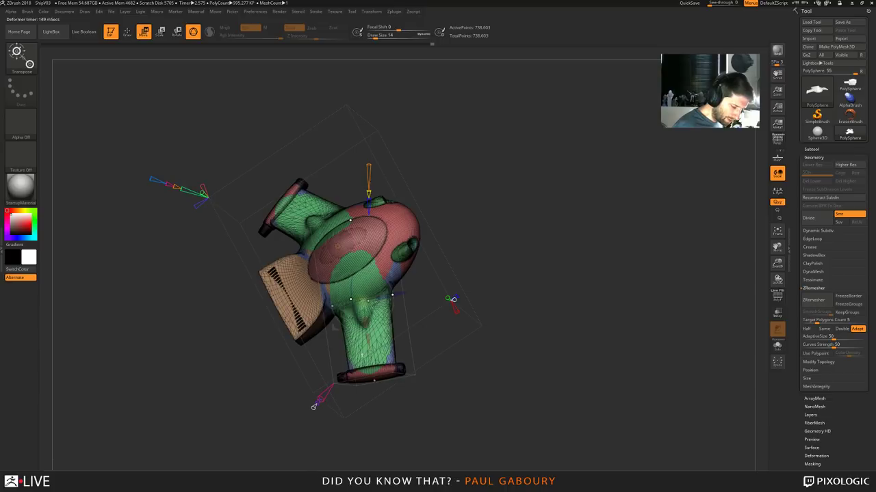
pyautogui.moveTo(314, 407); pyautogui.dragTo(317, 403)
pyautogui.hotkey('shift', 'f')
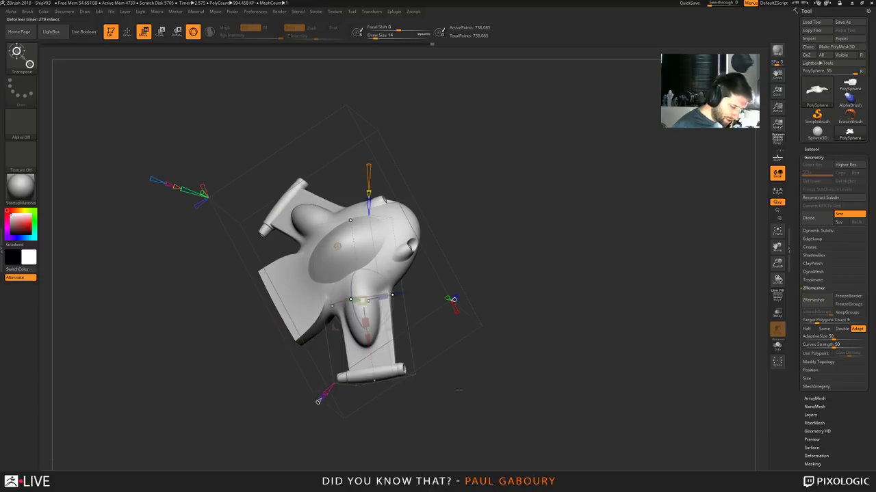
# Reduce the bulge primitive's Maximum Displacement and set the adjacent deformer cone to about 0.76 to flatten the wing-root shape
pyautogui.moveTo(524, 441); pyautogui.dragTo(571, 292)
pyautogui.moveTo(568, 282)
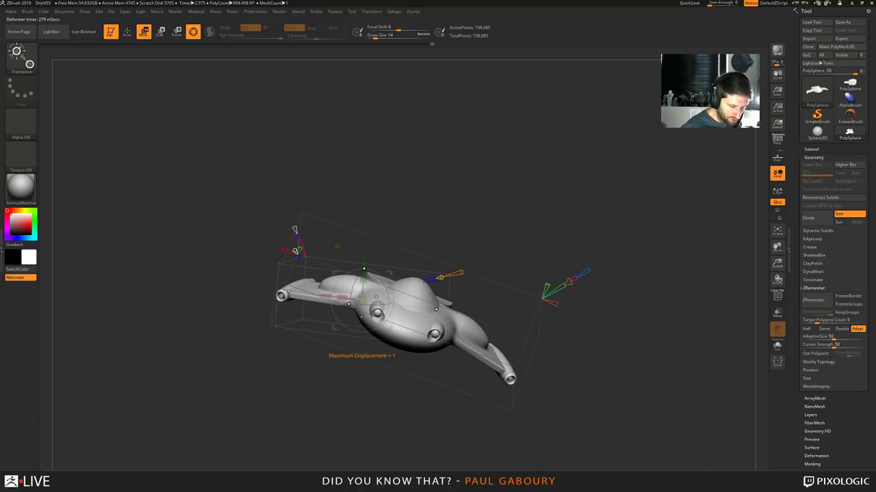
pyautogui.moveTo(568, 281); pyautogui.dragTo(593, 266)
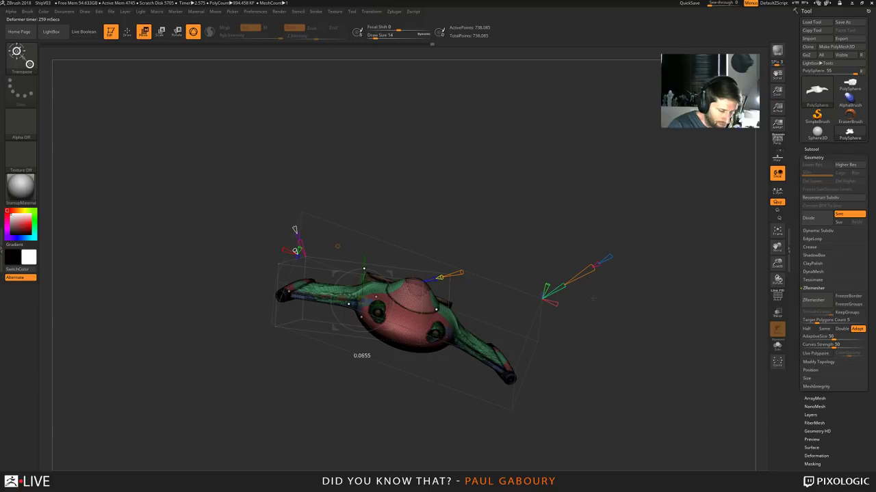
pyautogui.moveTo(597, 403); pyautogui.dragTo(586, 388)
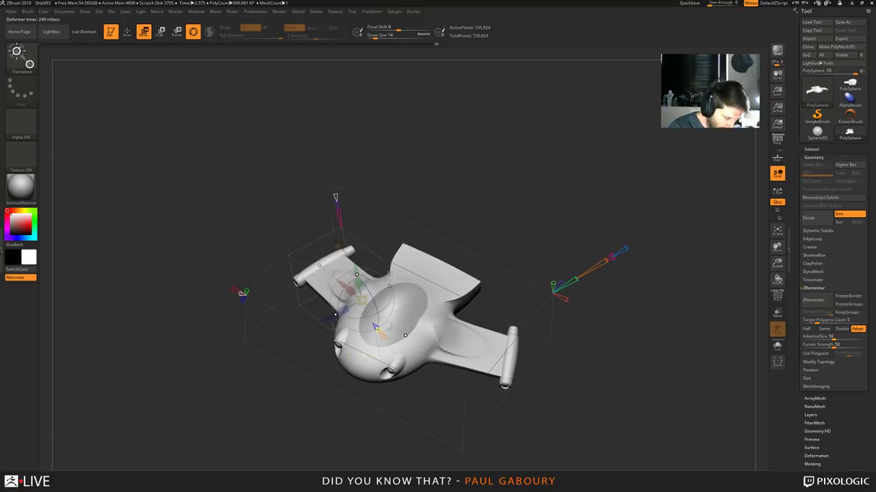
pyautogui.moveTo(613, 257); pyautogui.dragTo(619, 253)
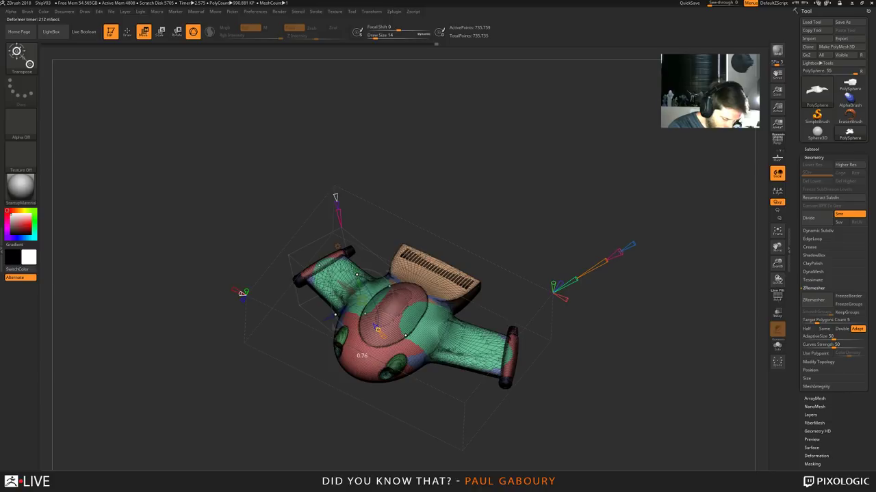
pyautogui.moveTo(598, 342); pyautogui.dragTo(610, 313)
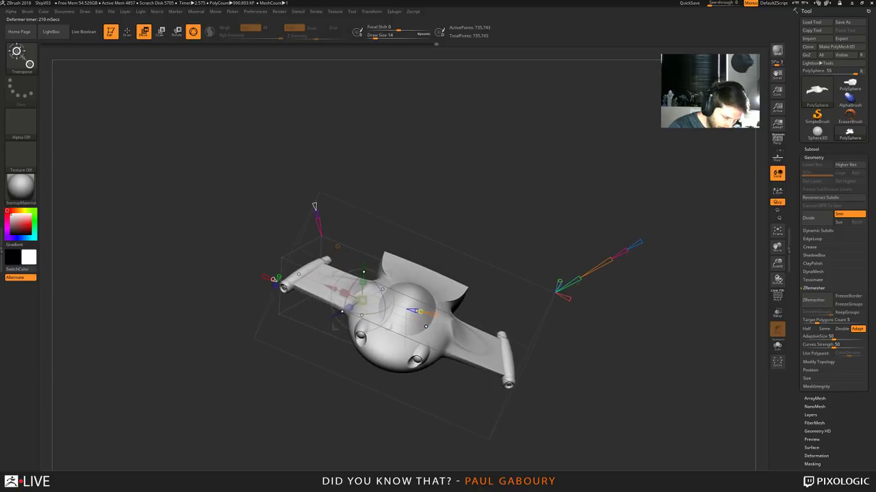
# Adjust the wing-root bulge primitive's outer deformer cone slightly, check the ship from several angles, and exit the deformer
pyautogui.moveTo(581, 276); pyautogui.dragTo(585, 274)
pyautogui.moveTo(363, 356); pyautogui.dragTo(363, 356)
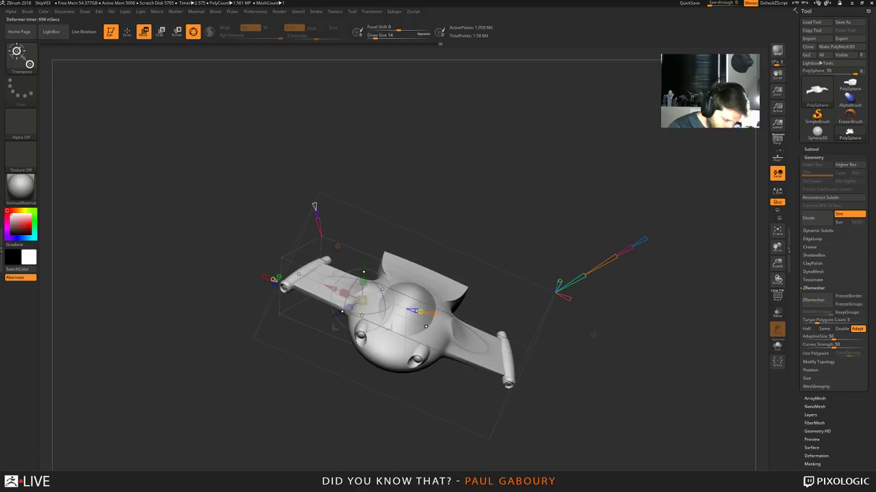
pyautogui.moveTo(593, 334); pyautogui.dragTo(592, 336)
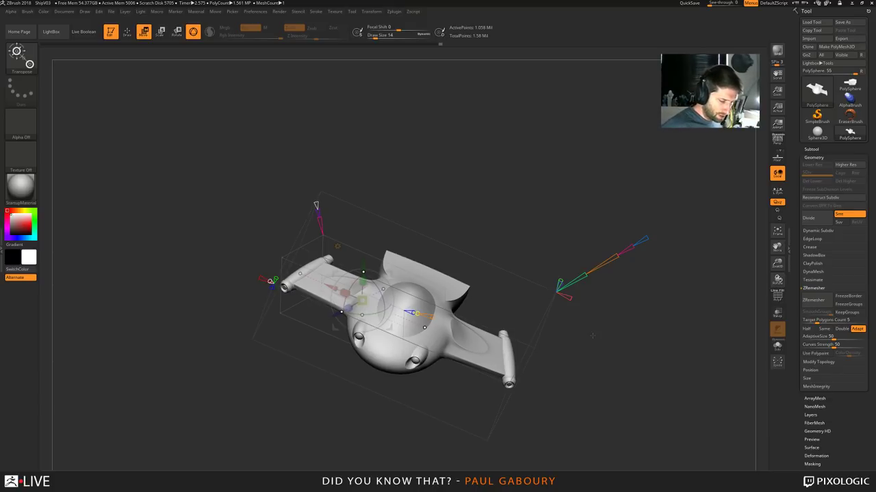
pyautogui.moveTo(592, 335); pyautogui.dragTo(593, 262)
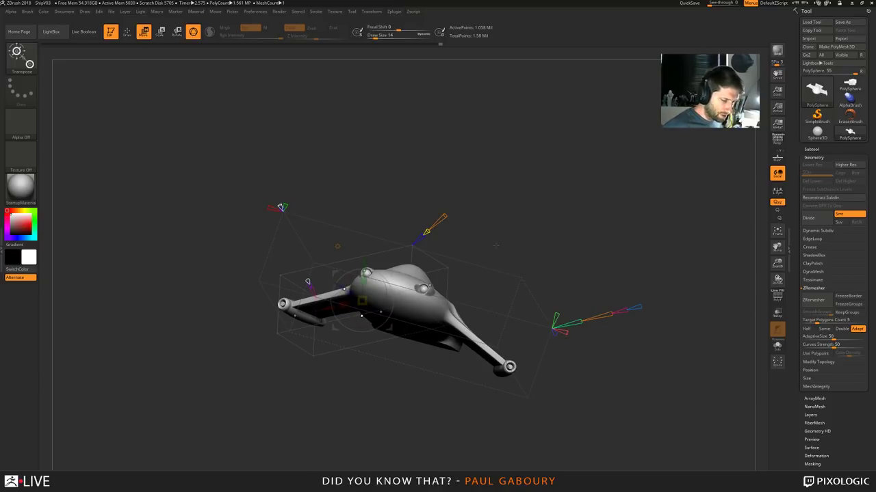
pyautogui.moveTo(496, 246)
pyautogui.mouseDown()
pyautogui.moveTo(512, 255)
pyautogui.moveTo(524, 212)
pyautogui.moveTo(555, 252)
pyautogui.mouseUp()
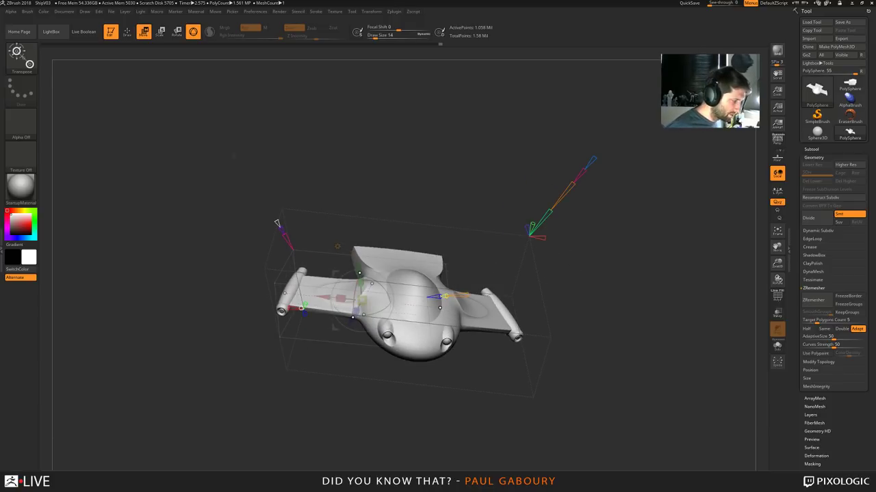
pyautogui.press('q')
pyautogui.moveTo(458, 197); pyautogui.dragTo(481, 184)
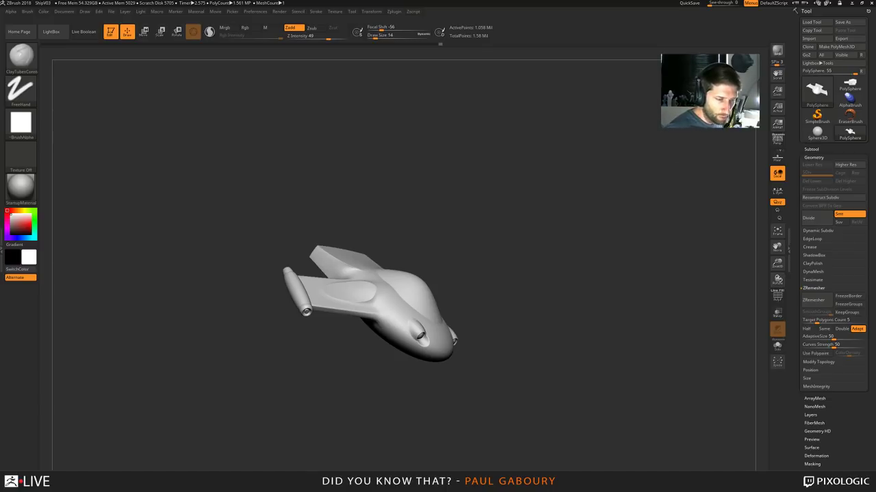
# Load Sphere3D as the tool, convert it to a PolyMesh3D, subdivide it once and delete the lower subdivision level
pyautogui.click(816, 132)
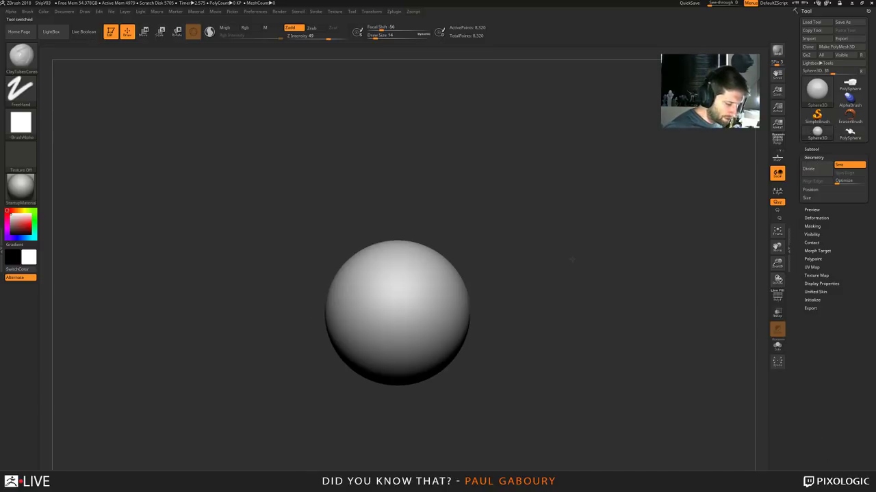
pyautogui.keyDown('ctrl'); pyautogui.moveTo(555, 241); pyautogui.dragTo(576, 256, button='right'); pyautogui.keyUp('ctrl')
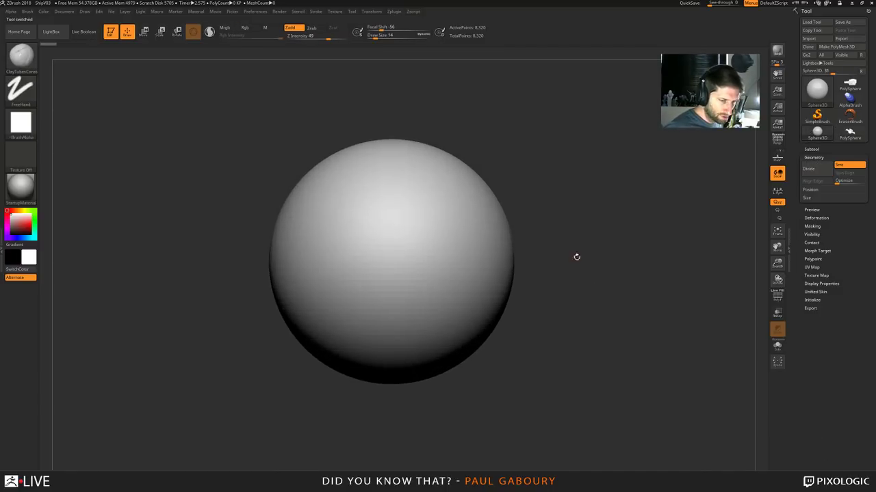
pyautogui.click(846, 47)
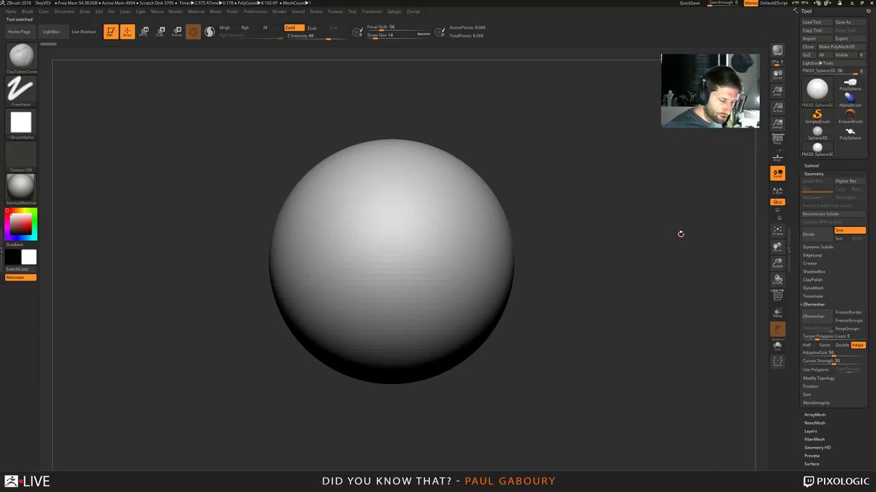
pyautogui.hotkey('ctrl', 'd')
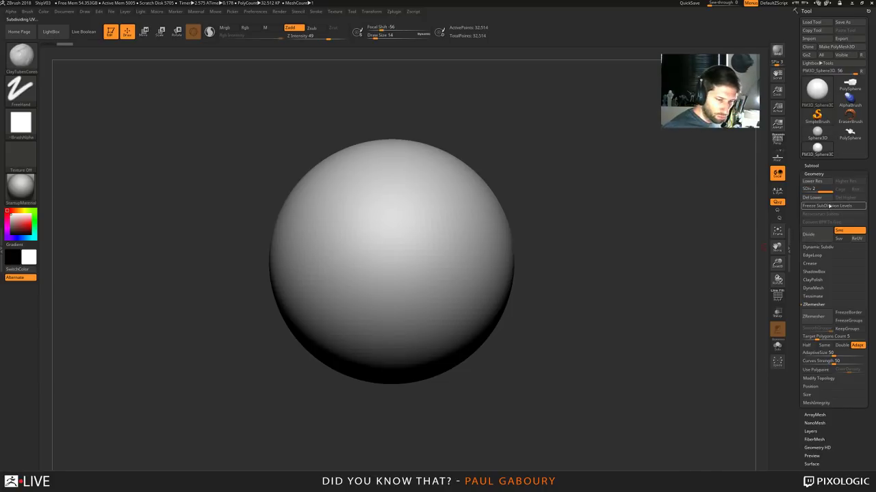
pyautogui.click(811, 198)
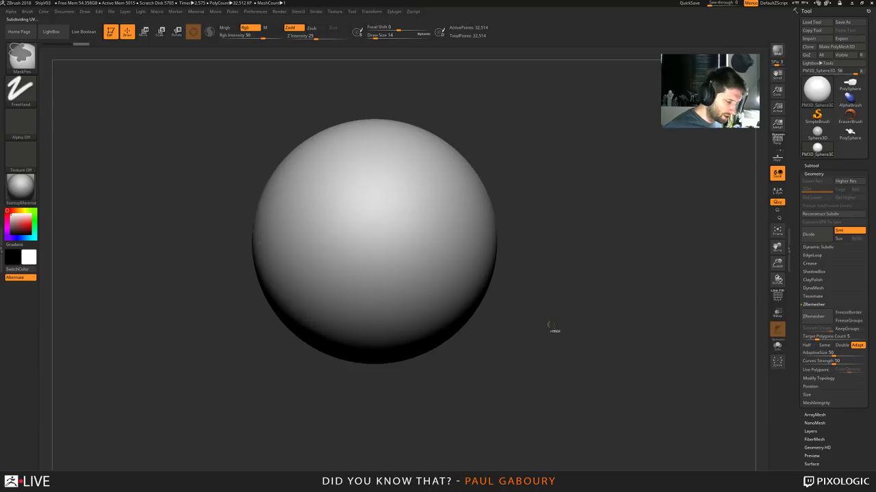
pyautogui.press('f')
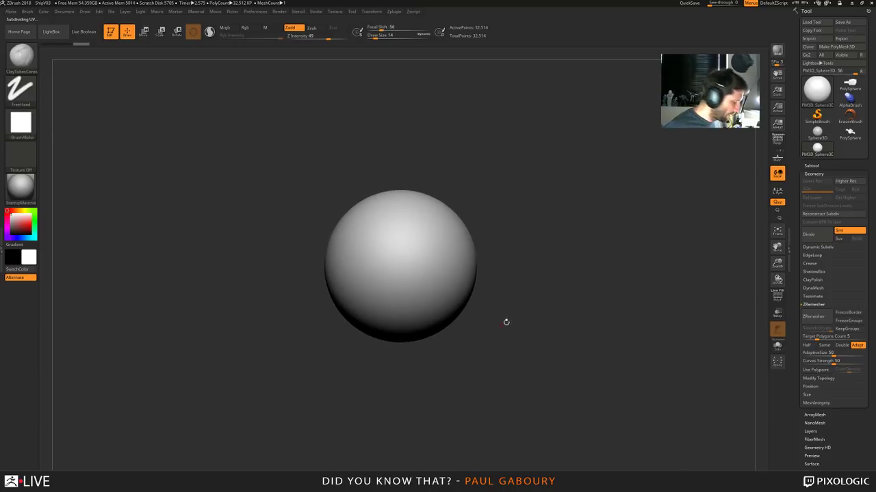
# Apply the Project Primitive deformer to the sphere
pyautogui.press('w')
pyautogui.click(375, 211)
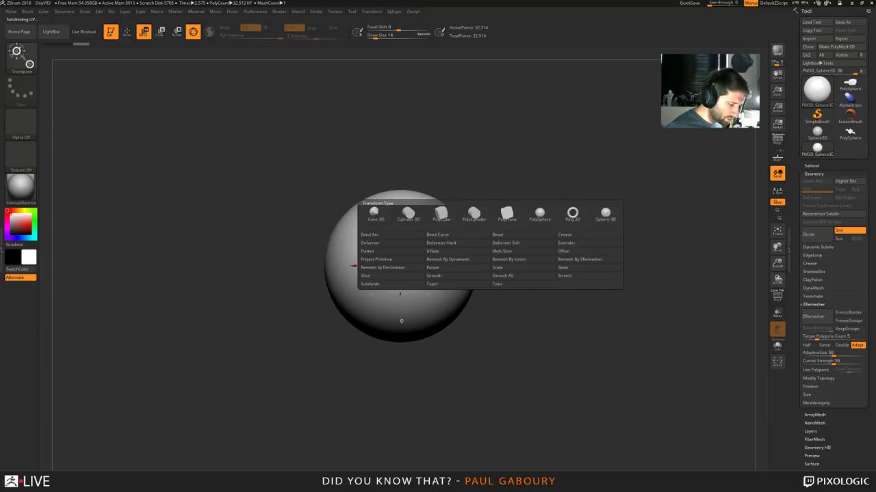
pyautogui.click(388, 260)
pyautogui.moveTo(495, 303); pyautogui.dragTo(602, 336)
pyautogui.moveTo(400, 268); pyautogui.dragTo(493, 286)
pyautogui.moveTo(493, 286); pyautogui.dragTo(473, 311, button='right')
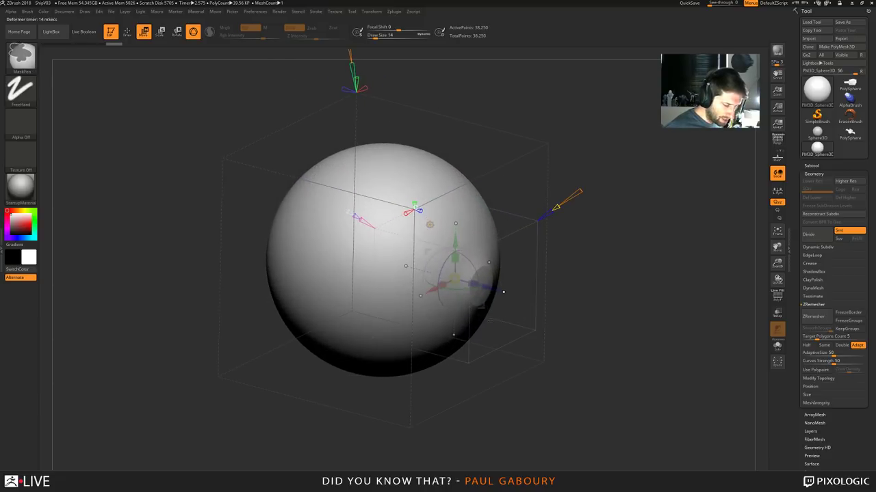
pyautogui.click(429, 225)
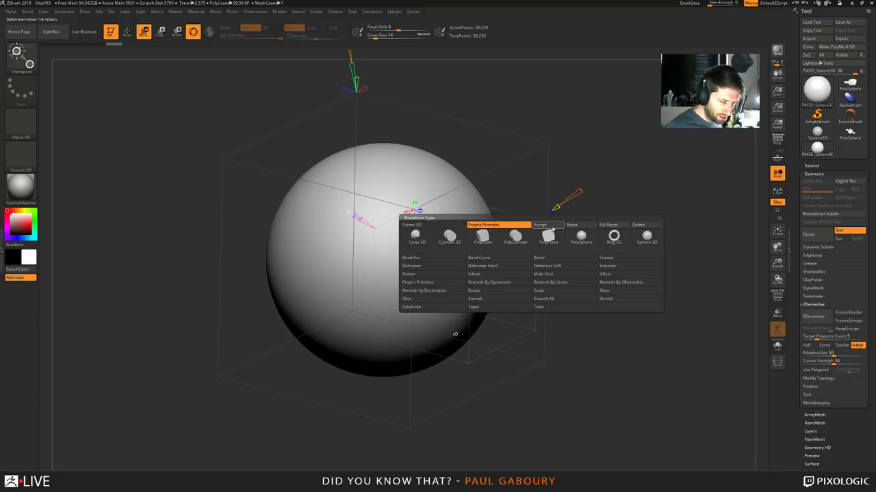
pyautogui.click(608, 224)
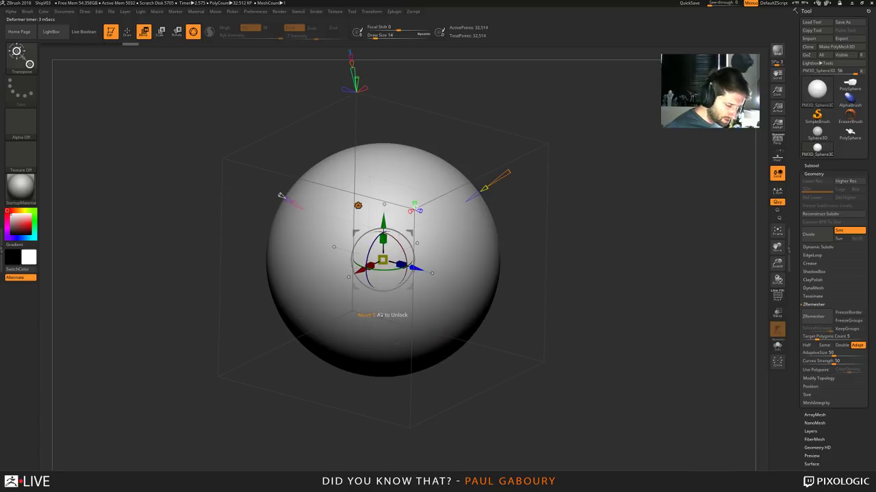
# Move the projected primitive out to the sphere's side and reshape it into a protruding box, inspecting it without polyframe
pyautogui.moveTo(439, 272); pyautogui.dragTo(513, 291)
pyautogui.moveTo(595, 199); pyautogui.dragTo(613, 185)
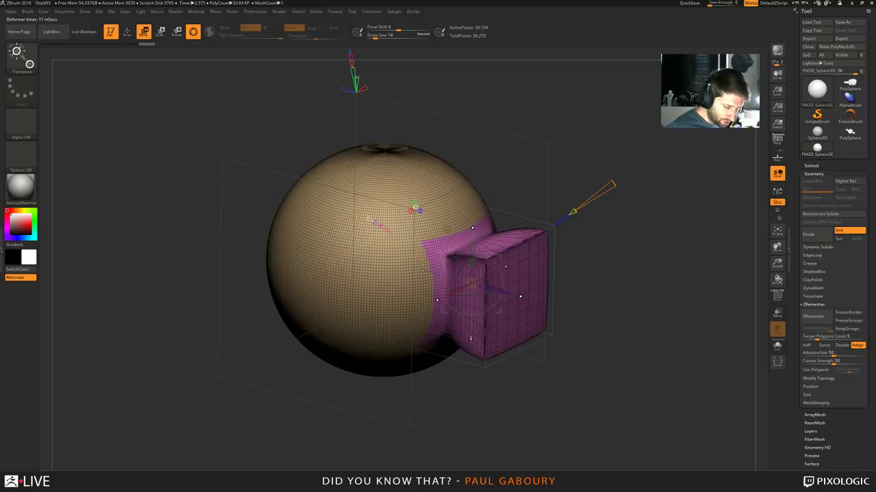
pyautogui.hotkey('shift', 'f')
pyautogui.keyDown('ctrl'); pyautogui.moveTo(677, 178); pyautogui.dragTo(672, 116, button='right'); pyautogui.keyUp('ctrl')
pyautogui.moveTo(663, 233)
pyautogui.mouseDown(button='right')
pyautogui.moveTo(610, 216)
pyautogui.moveTo(607, 281)
pyautogui.mouseUp(button='right')
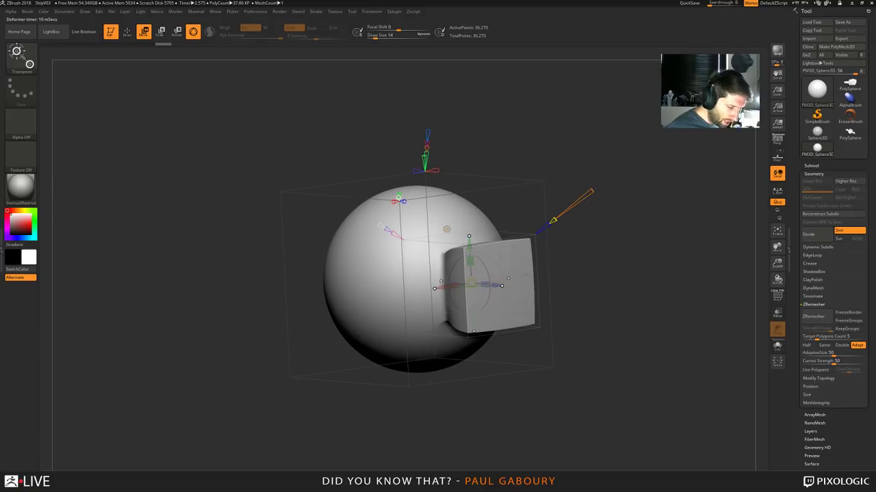
# Set the box primitive's blending to 0 for a sharp junction and shift the box slightly inward
pyautogui.hotkey('shift', 'f')
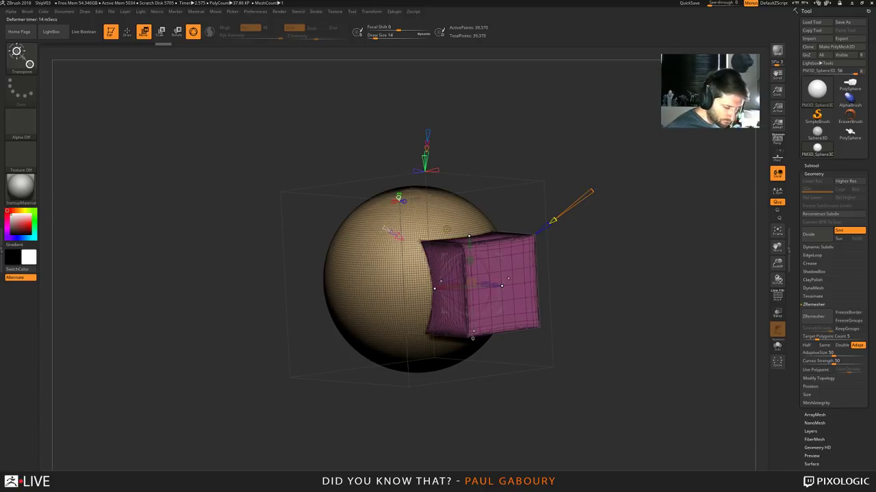
pyautogui.hotkey('shift', 'f')
pyautogui.moveTo(571, 245); pyautogui.dragTo(623, 264, button='right')
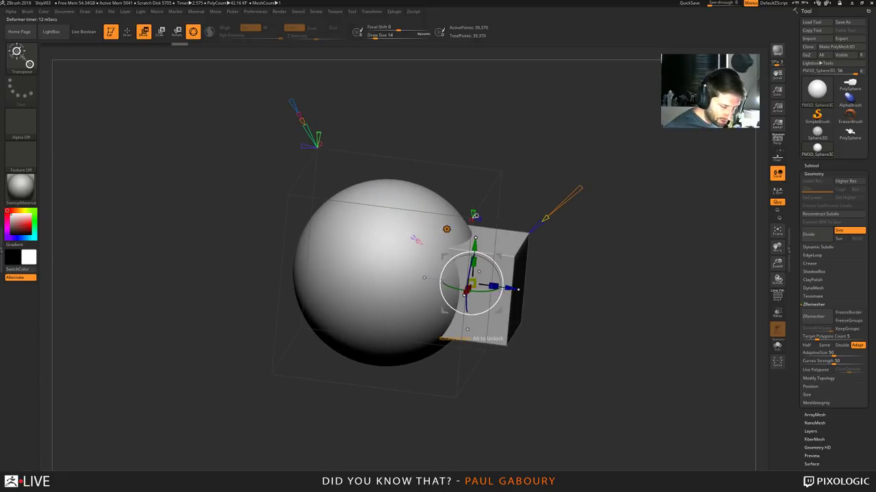
pyautogui.moveTo(510, 288); pyautogui.dragTo(499, 288)
pyautogui.moveTo(590, 273); pyautogui.dragTo(555, 319, button='right')
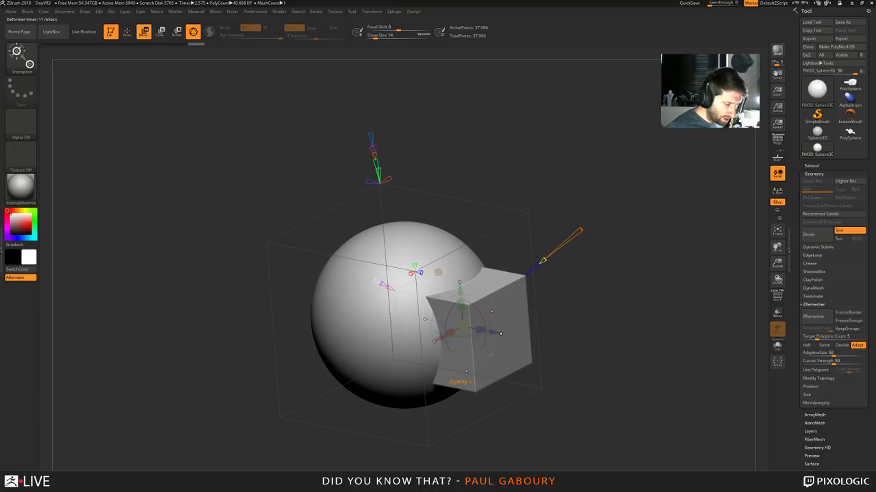
# Reduce the box primitive's Maximum Displacement, trying about 0.70, so its outer face follows the sphere's curvature, and inspect it from the side
pyautogui.moveTo(374, 154); pyautogui.dragTo(373, 148)
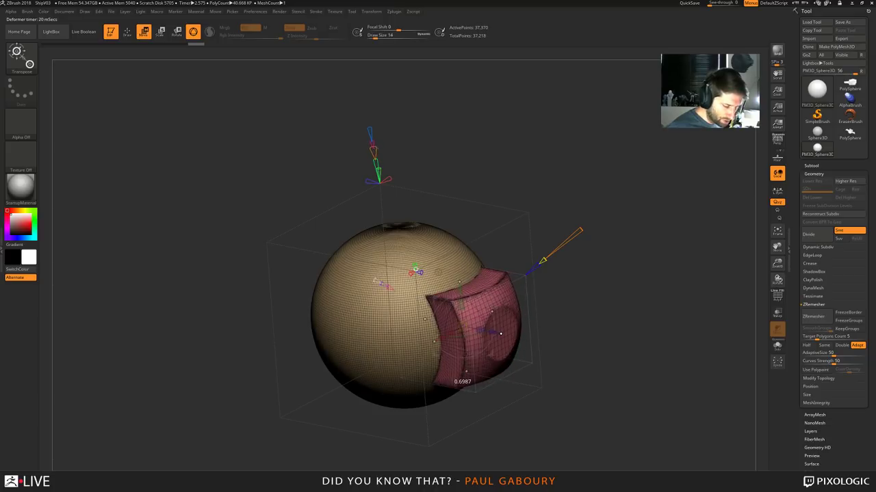
pyautogui.moveTo(467, 373); pyautogui.dragTo(466, 371)
pyautogui.keyDown('alt'); pyautogui.moveTo(561, 281); pyautogui.dragTo(501, 230); pyautogui.keyUp('alt')
pyautogui.moveTo(479, 283); pyautogui.dragTo(503, 276)
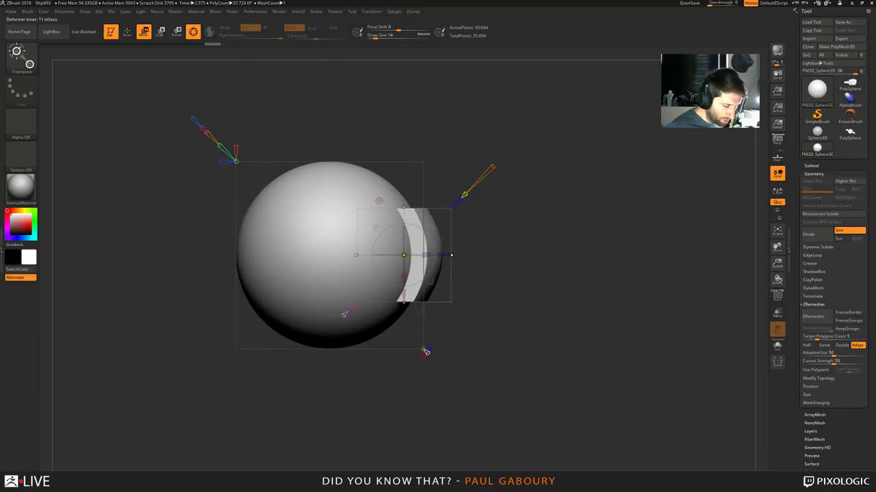
pyautogui.moveTo(468, 283); pyautogui.dragTo(433, 237)
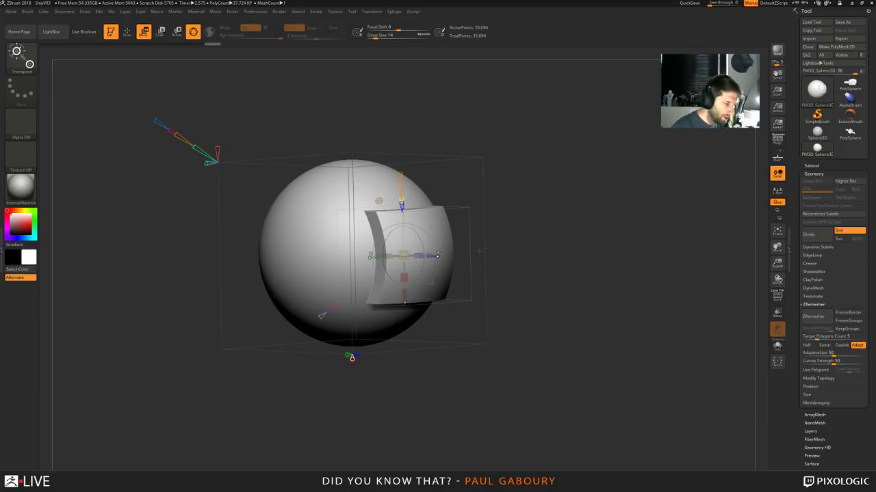
# Raise the box primitive's Maximum Displacement to about 1.25 to extend its outer face, checking the mesh in polyframe display
pyautogui.moveTo(179, 137); pyautogui.dragTo(186, 142)
pyautogui.moveTo(413, 303); pyautogui.dragTo(405, 303)
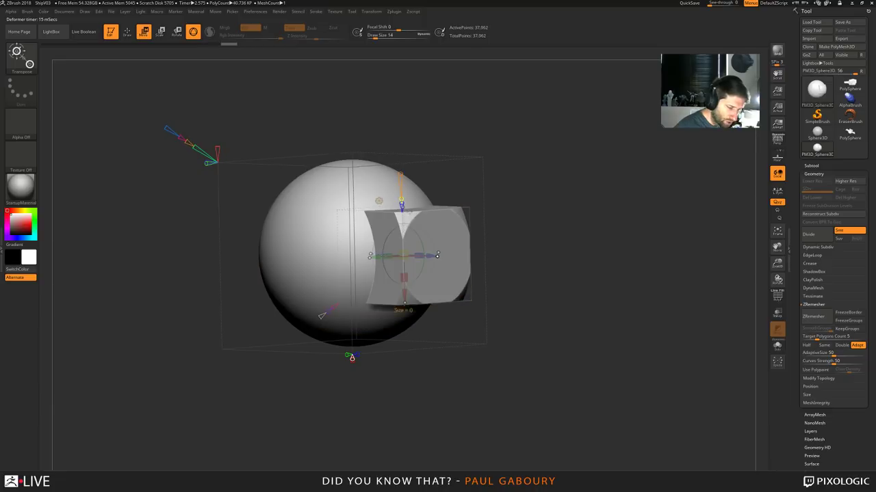
pyautogui.moveTo(615, 292); pyautogui.dragTo(594, 322)
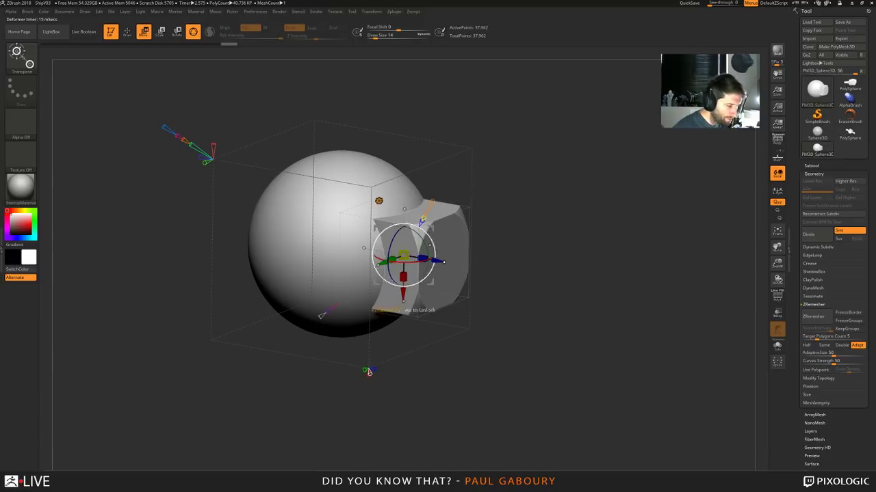
pyautogui.moveTo(191, 144)
pyautogui.mouseDown()
pyautogui.moveTo(201, 151)
pyautogui.moveTo(191, 145)
pyautogui.mouseUp()
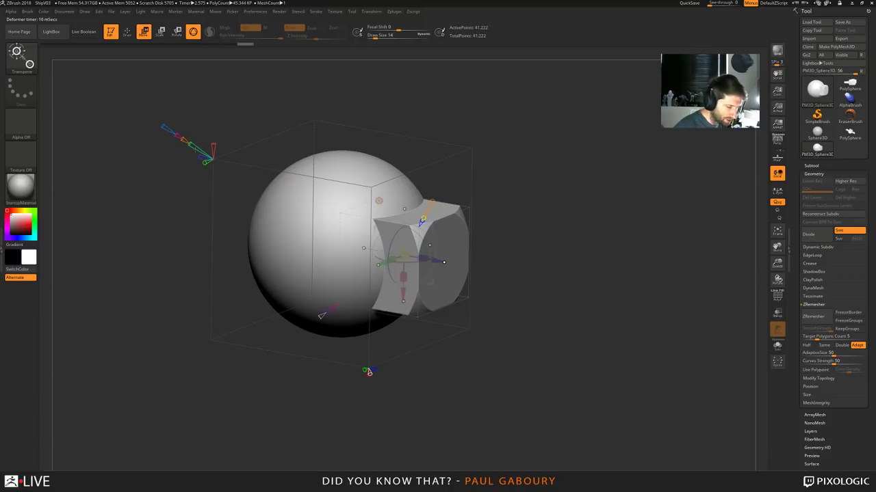
pyautogui.hotkey('shift', 'f')
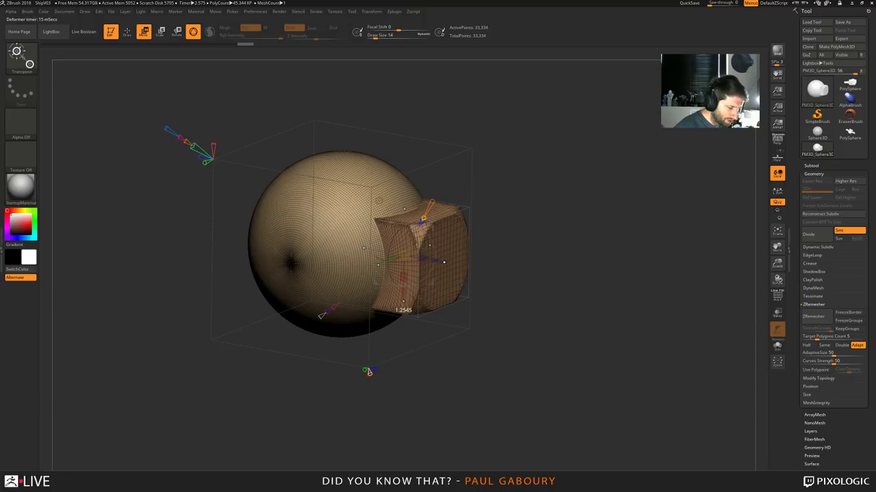
pyautogui.hotkey('shift', 'f')
# Lower the box primitive's Maximum Displacement until it forms a thin curved slab hugging the sphere
pyautogui.moveTo(192, 145); pyautogui.dragTo(179, 137)
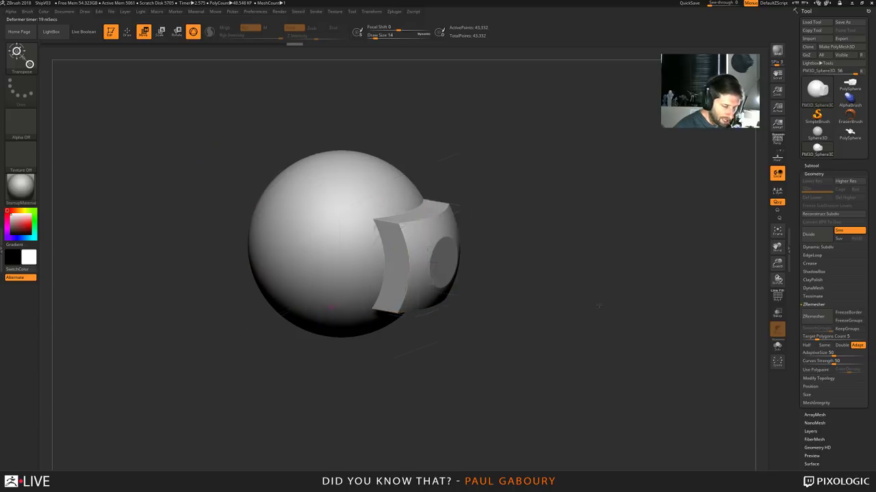
pyautogui.moveTo(602, 290)
pyautogui.mouseDown()
pyautogui.moveTo(572, 320)
pyautogui.moveTo(600, 329)
pyautogui.mouseUp()
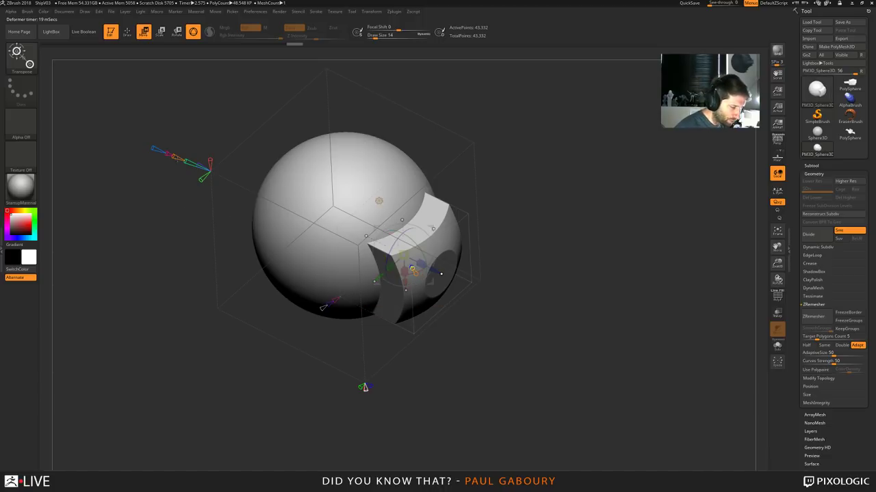
pyautogui.moveTo(177, 159); pyautogui.dragTo(169, 156)
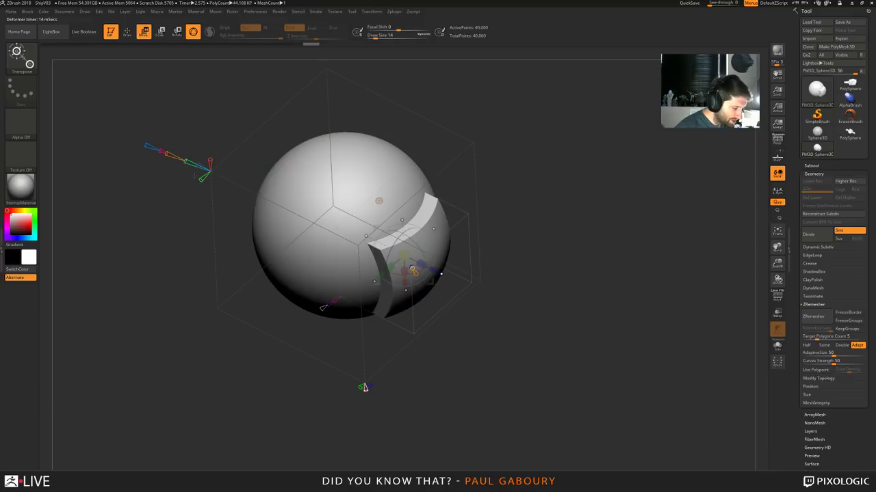
# Compress the primitive toward the sphere's outer side with Blend at 0 and check the mesh in polyframe display
pyautogui.moveTo(435, 271); pyautogui.dragTo(416, 272)
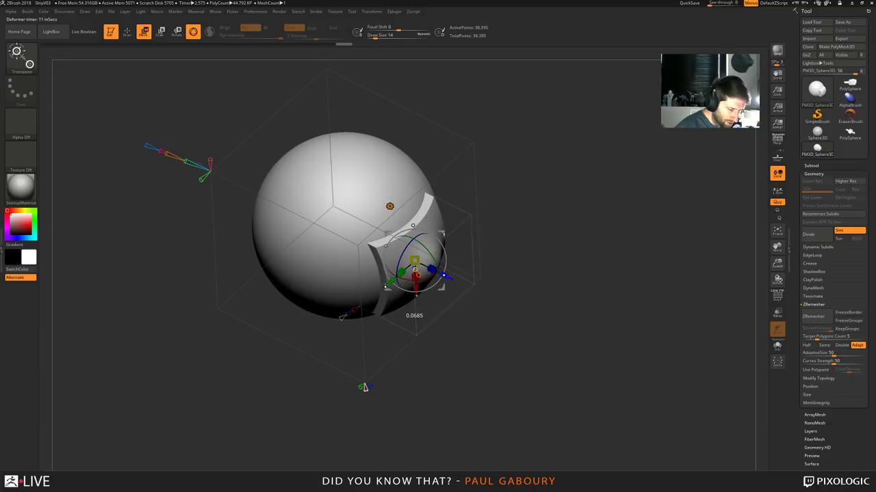
pyautogui.moveTo(459, 334); pyautogui.dragTo(496, 338)
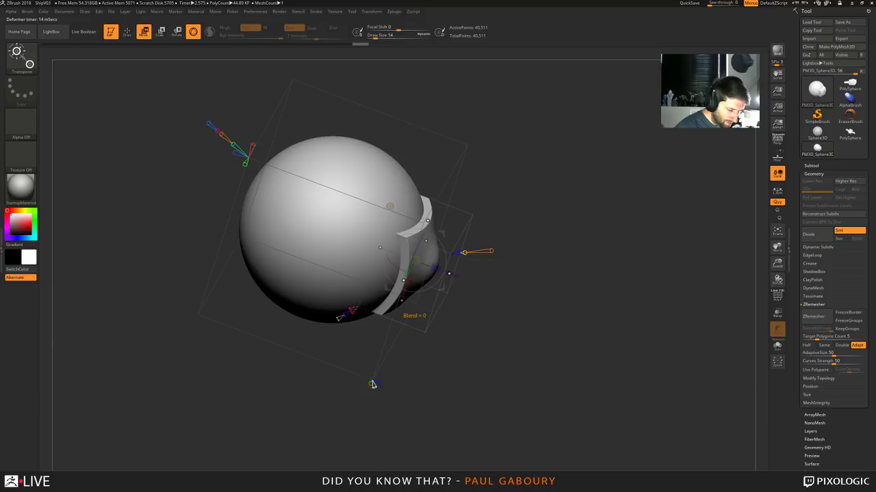
pyautogui.hotkey('shift', 'f')
pyautogui.hotkey('shift', 'f')
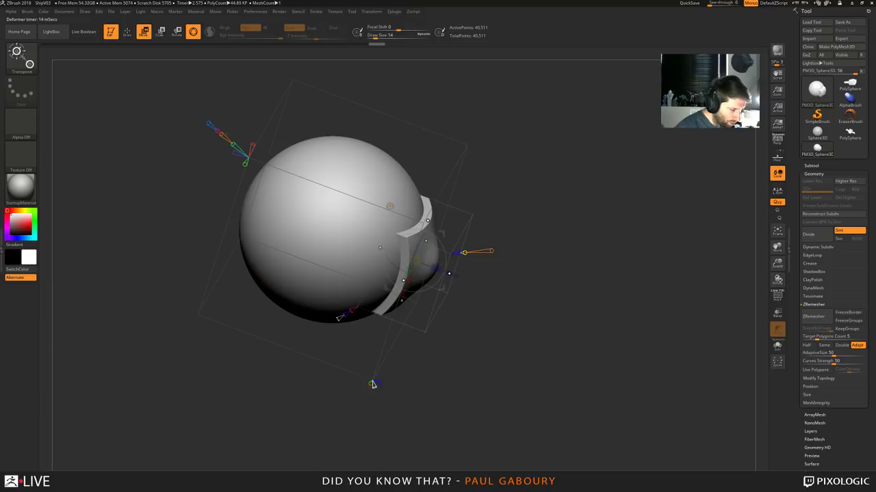
# Vary the primitive's Maximum Displacement, trying about 0.79 before reducing it to a thin shell over the sphere
pyautogui.moveTo(221, 134); pyautogui.dragTo(226, 139)
pyautogui.moveTo(444, 262); pyautogui.dragTo(401, 235)
pyautogui.moveTo(548, 284); pyautogui.dragTo(525, 316)
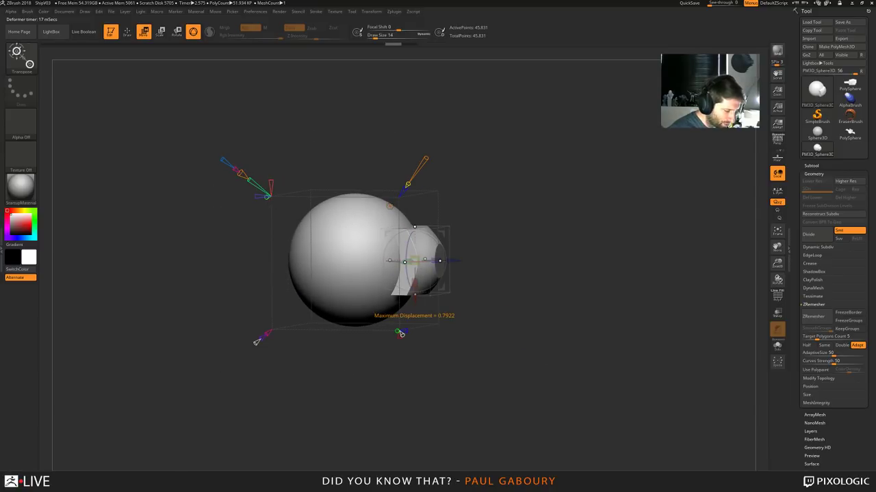
pyautogui.moveTo(400, 332); pyautogui.dragTo(403, 361)
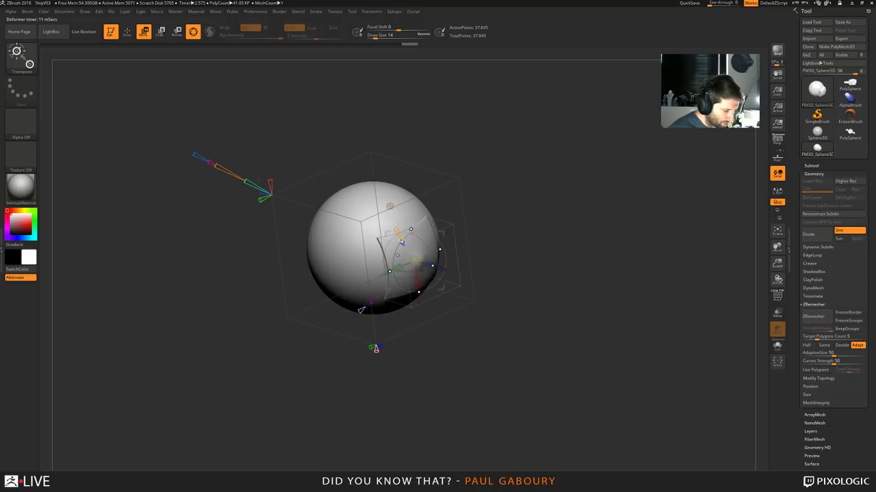
# Shift the box primitive inward along its depth axis so its thin panel sits closer to the sphere's surface
pyautogui.moveTo(217, 166)
pyautogui.mouseDown()
pyautogui.moveTo(205, 160)
pyautogui.moveTo(218, 158)
pyautogui.mouseUp()
pyautogui.moveTo(410, 362); pyautogui.dragTo(469, 302, button='right')
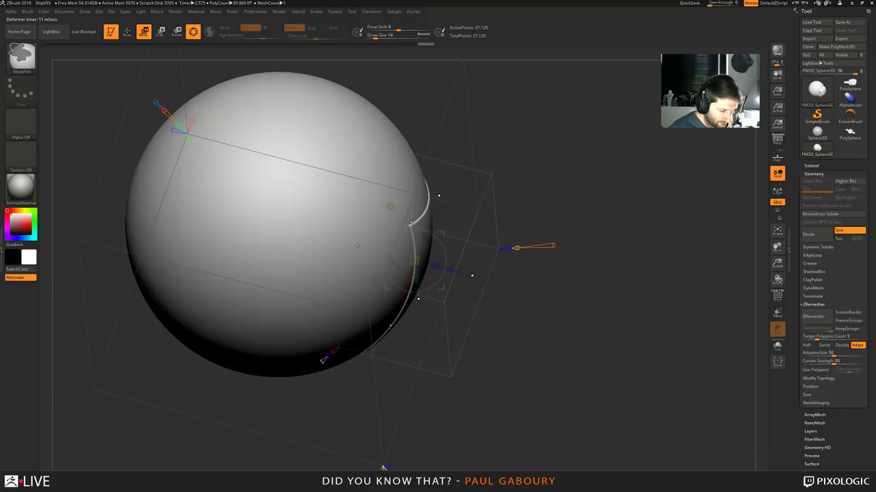
pyautogui.moveTo(450, 271)
pyautogui.mouseDown()
pyautogui.moveTo(469, 274)
pyautogui.moveTo(438, 267)
pyautogui.mouseUp()
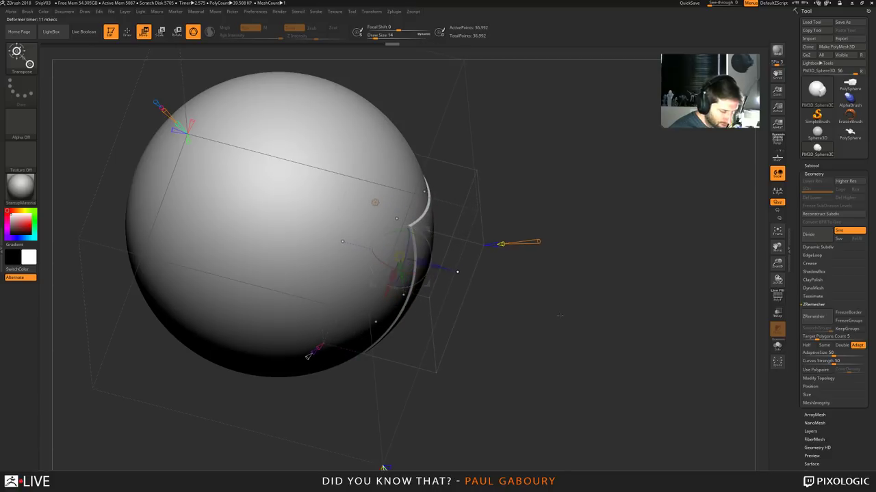
pyautogui.moveTo(557, 314); pyautogui.dragTo(451, 188, button='right')
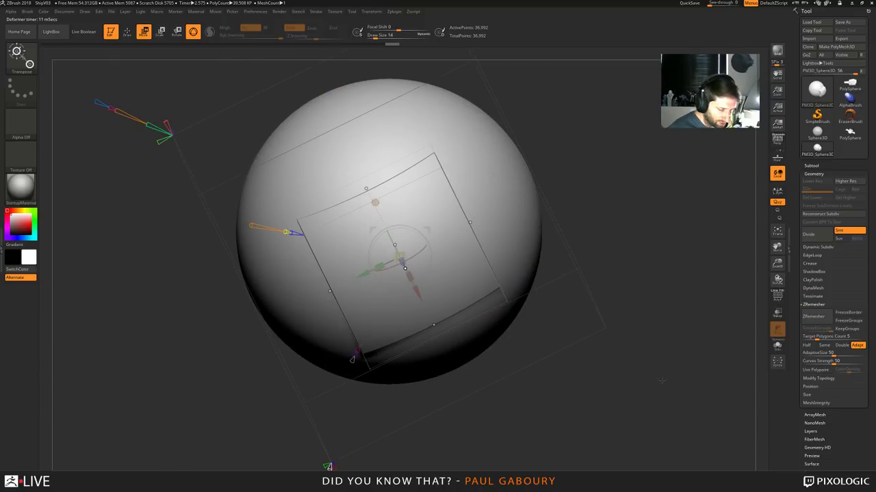
# Adjust the box primitive's Modifier, trying 1 before settling on 0.5, and check the mesh in polyframe display
pyautogui.moveTo(661, 381)
pyautogui.mouseDown(button='right')
pyautogui.moveTo(708, 366)
pyautogui.moveTo(595, 393)
pyautogui.moveTo(574, 345)
pyautogui.moveTo(527, 319)
pyautogui.mouseUp(button='right')
pyautogui.keyDown('ctrl'); pyautogui.moveTo(527, 319); pyautogui.dragTo(493, 268, button='right'); pyautogui.keyUp('ctrl')
pyautogui.moveTo(492, 268)
pyautogui.keyDown('alt'); pyautogui.mouseDown(button='right')
pyautogui.moveTo(530, 307)
pyautogui.moveTo(571, 324)
pyautogui.moveTo(545, 315)
pyautogui.moveTo(539, 327)
pyautogui.moveTo(551, 338)
pyautogui.mouseUp(button='right'); pyautogui.keyUp('alt')
pyautogui.moveTo(425, 376); pyautogui.dragTo(541, 261)
pyautogui.keyDown('ctrl'); pyautogui.moveTo(541, 261); pyautogui.dragTo(545, 298, button='right'); pyautogui.keyUp('ctrl')
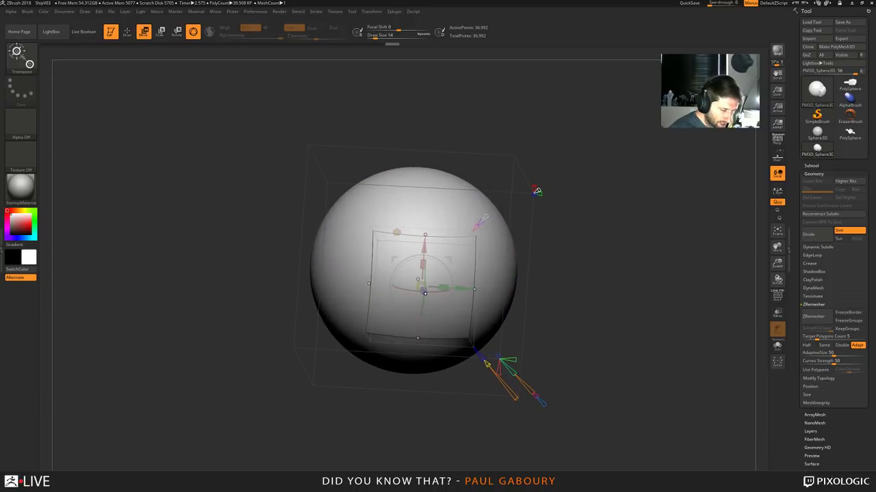
pyautogui.click(510, 391)
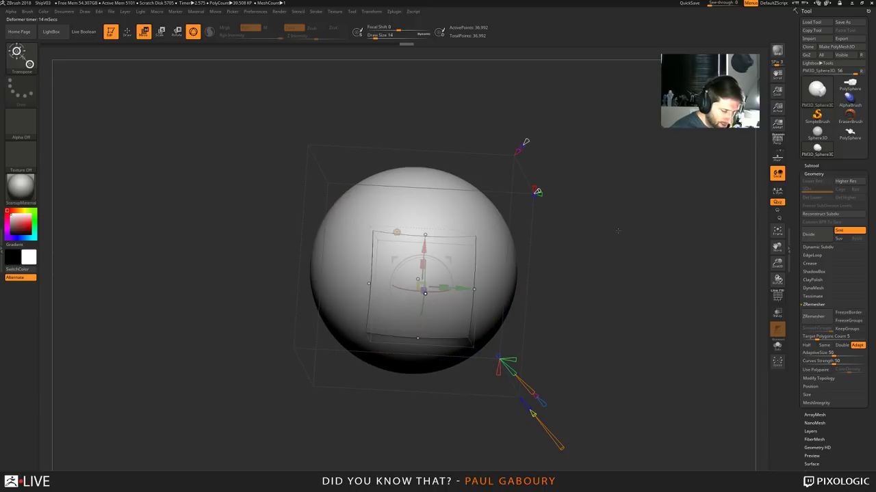
pyautogui.keyDown('ctrl'); pyautogui.moveTo(618, 231); pyautogui.dragTo(573, 232, button='right'); pyautogui.keyUp('ctrl')
pyautogui.moveTo(573, 233); pyautogui.dragTo(578, 288)
pyautogui.keyDown('alt'); pyautogui.moveTo(578, 287); pyautogui.dragTo(564, 249, button='right'); pyautogui.keyUp('alt')
pyautogui.keyDown('ctrl'); pyautogui.moveTo(565, 249); pyautogui.dragTo(580, 258, button='right'); pyautogui.keyUp('ctrl')
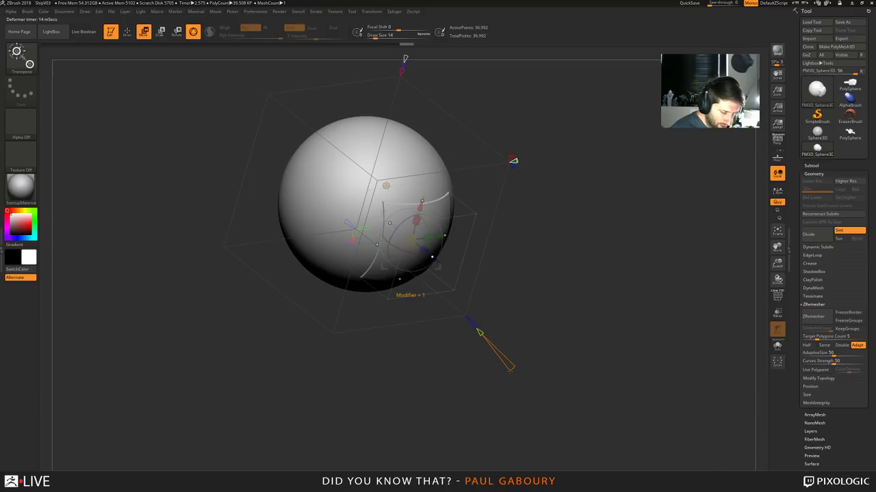
pyautogui.moveTo(502, 356); pyautogui.dragTo(502, 365)
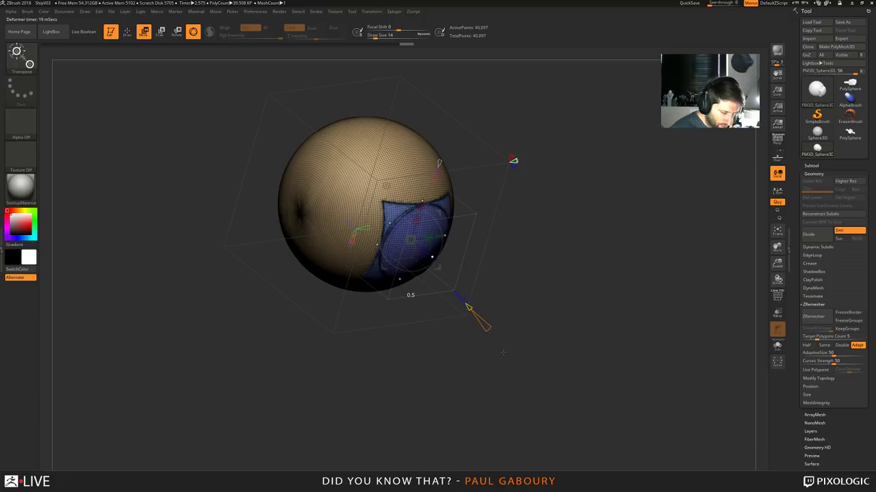
# Project a small round disc primitive onto the centre of the square panel on the sphere
pyautogui.keyDown('alt'); pyautogui.moveTo(543, 251); pyautogui.dragTo(543, 293, button='right'); pyautogui.keyUp('alt')
pyautogui.keyDown('ctrl'); pyautogui.moveTo(543, 293); pyautogui.dragTo(518, 267, button='right'); pyautogui.keyUp('ctrl')
pyautogui.keyDown('ctrl'); pyautogui.moveTo(517, 267); pyautogui.dragTo(479, 306, button='right'); pyautogui.keyUp('ctrl')
pyautogui.moveTo(479, 360); pyautogui.dragTo(462, 341)
pyautogui.moveTo(591, 285); pyautogui.dragTo(575, 310, button='right')
pyautogui.moveTo(580, 340); pyautogui.dragTo(601, 260, button='right')
pyautogui.moveTo(600, 260); pyautogui.dragTo(576, 262)
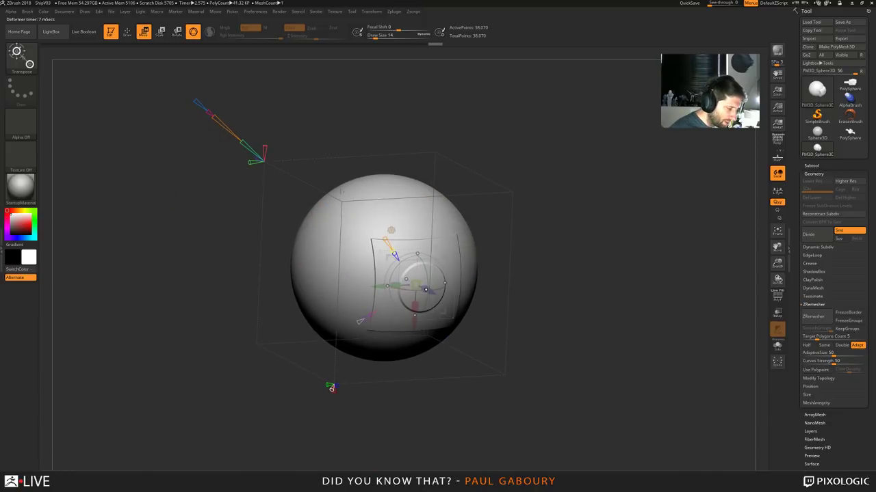
# Try swelling the small disc into a full ball-like bulge, and restore its low raised form
pyautogui.moveTo(195, 101); pyautogui.dragTo(217, 122)
pyautogui.moveTo(325, 163)
pyautogui.mouseDown()
pyautogui.moveTo(358, 172)
pyautogui.moveTo(320, 178)
pyautogui.mouseUp()
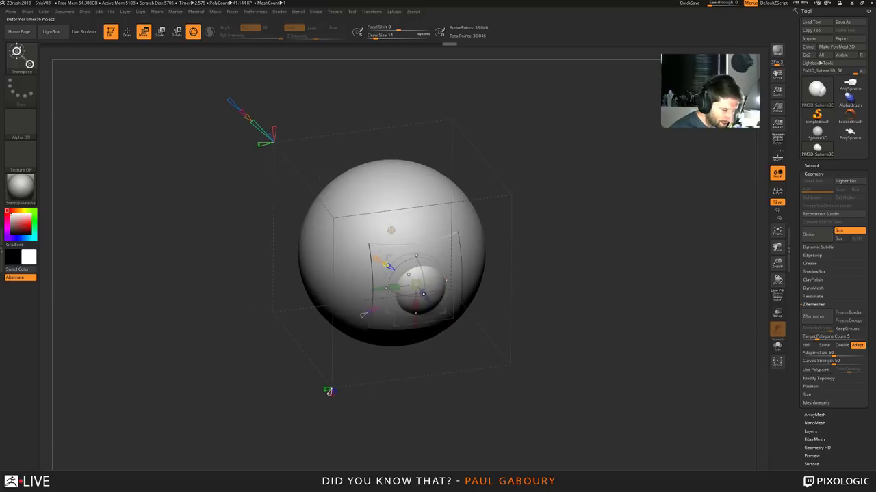
pyautogui.moveTo(232, 101)
pyautogui.mouseDown()
pyautogui.moveTo(212, 83)
pyautogui.moveTo(231, 96)
pyautogui.mouseUp()
pyautogui.moveTo(578, 274)
pyautogui.mouseDown()
pyautogui.moveTo(592, 258)
pyautogui.moveTo(602, 262)
pyautogui.moveTo(578, 285)
pyautogui.moveTo(575, 268)
pyautogui.mouseUp()
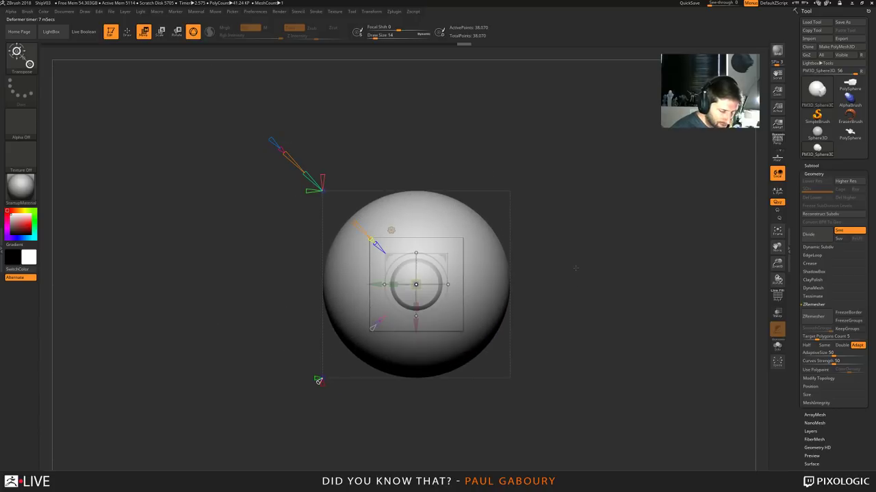
# Move the disc toward the panel's upper-left corner and mirror it across two axes to make four discs
pyautogui.keyDown('ctrl'); pyautogui.moveTo(584, 266); pyautogui.dragTo(494, 293, button='right'); pyautogui.keyUp('ctrl')
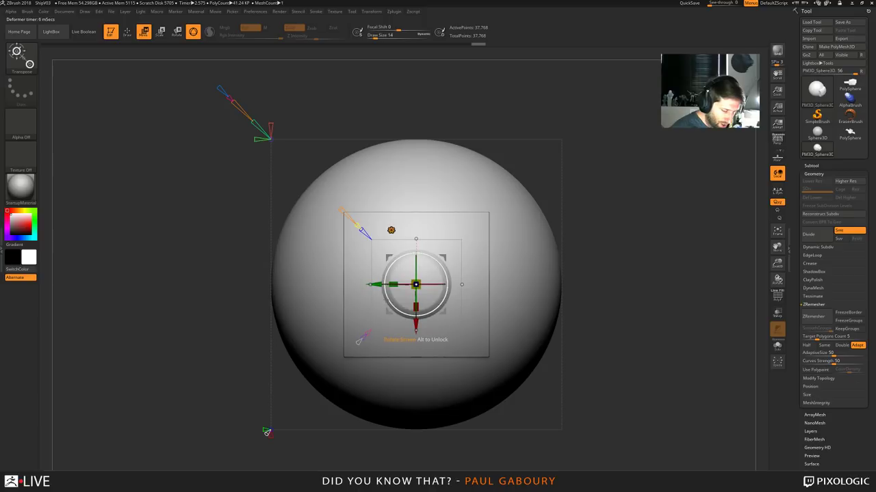
pyautogui.moveTo(415, 284); pyautogui.dragTo(384, 259)
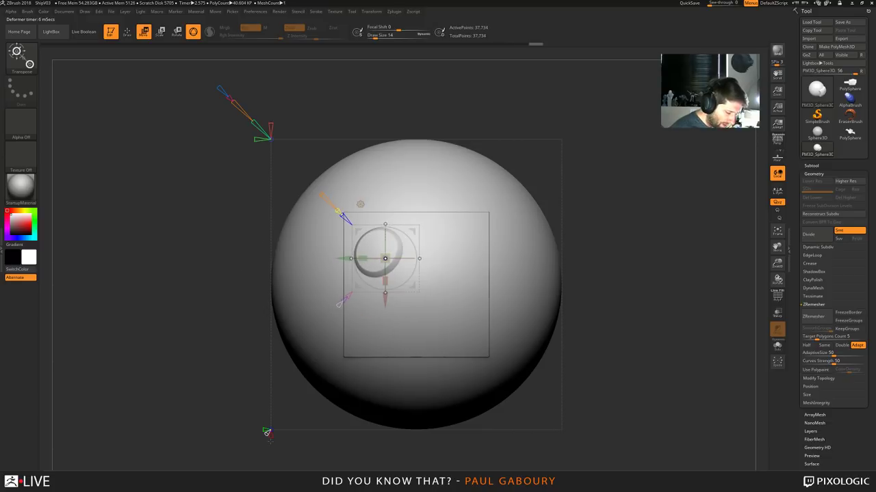
pyautogui.hotkey('shift', 'f')
pyautogui.moveTo(271, 441); pyautogui.dragTo(256, 430)
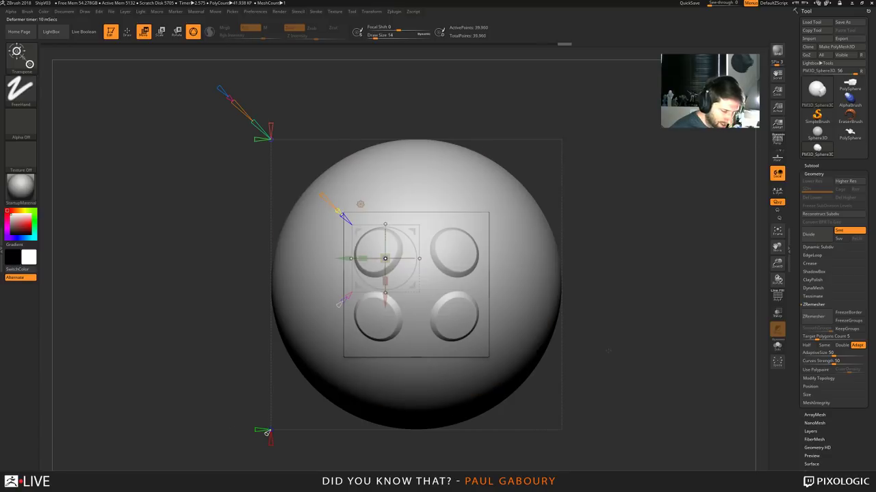
# Spread the mirrored discs outward so they sit in the corners of the square panel
pyautogui.keyDown('ctrl'); pyautogui.moveTo(274, 424); pyautogui.dragTo(274, 383, button='right'); pyautogui.keyUp('ctrl')
pyautogui.moveTo(274, 383); pyautogui.dragTo(339, 387, button='right')
pyautogui.keyDown('ctrl'); pyautogui.moveTo(338, 386); pyautogui.dragTo(339, 432, button='right'); pyautogui.keyUp('ctrl')
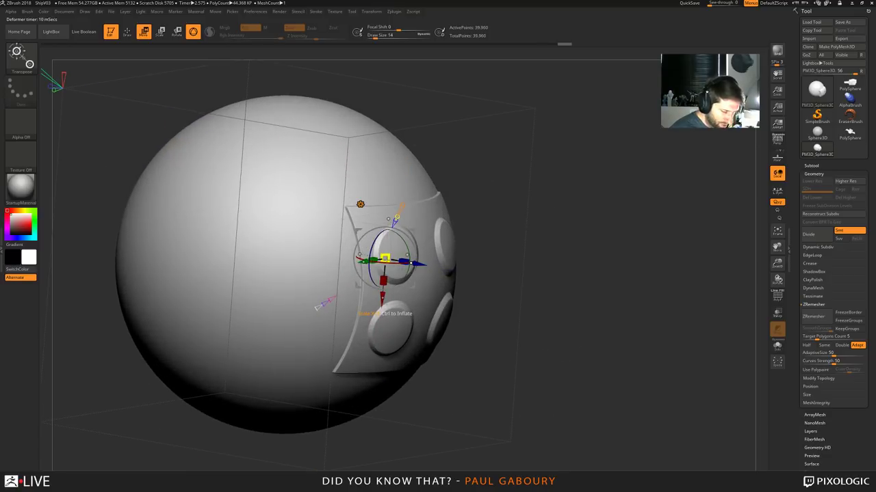
pyautogui.moveTo(322, 304); pyautogui.dragTo(334, 300)
pyautogui.moveTo(387, 301); pyautogui.dragTo(382, 276)
pyautogui.moveTo(362, 247); pyautogui.dragTo(353, 250)
pyautogui.moveTo(371, 281); pyautogui.dragTo(372, 275)
# Scale the corner discs down to about 0.58 and reposition them as small studs at the panel's corners
pyautogui.keyDown('shift'); pyautogui.moveTo(459, 269); pyautogui.dragTo(442, 270, button='right'); pyautogui.keyUp('shift')
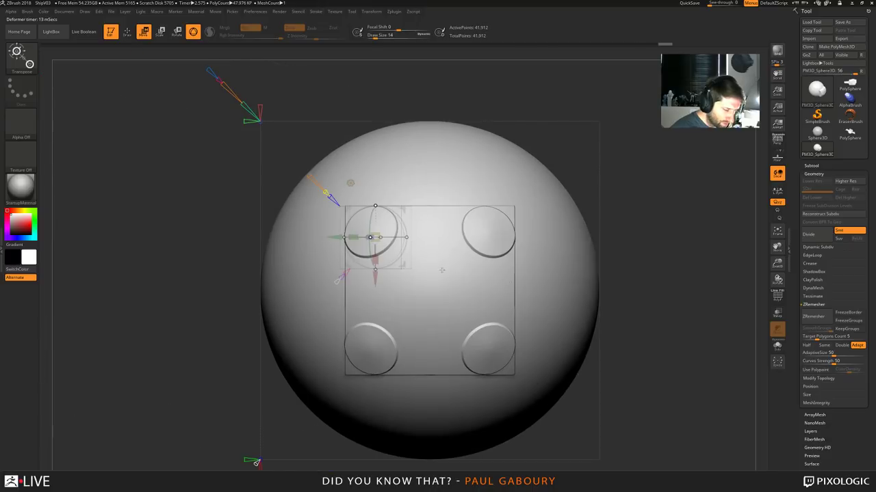
pyautogui.moveTo(336, 239); pyautogui.dragTo(378, 259)
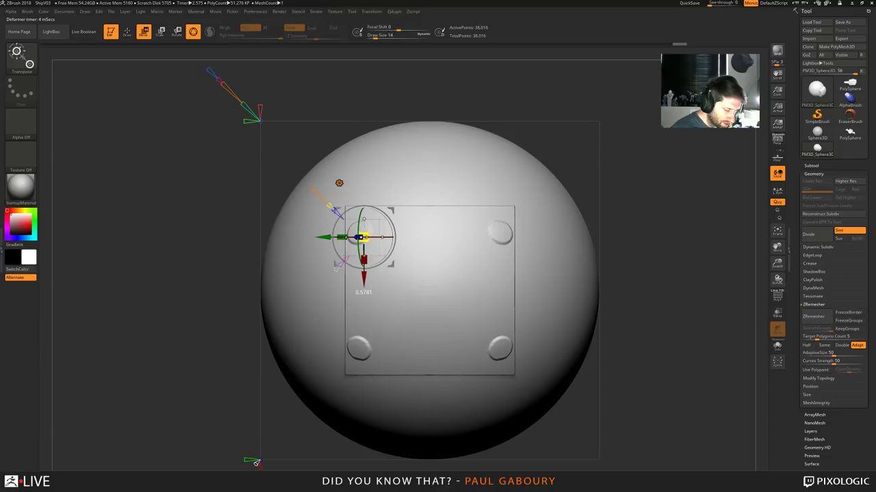
pyautogui.moveTo(317, 237)
pyautogui.mouseDown()
pyautogui.moveTo(314, 228)
pyautogui.moveTo(326, 229)
pyautogui.mouseUp()
# Set the stud primitive's tessellation to about 0.22 and check the mesh in polyframe display
pyautogui.moveTo(593, 281)
pyautogui.keyDown('ctrl'); pyautogui.mouseDown(button='right')
pyautogui.moveTo(553, 277)
pyautogui.moveTo(586, 293)
pyautogui.moveTo(581, 339)
pyautogui.mouseUp(button='right'); pyautogui.keyUp('ctrl')
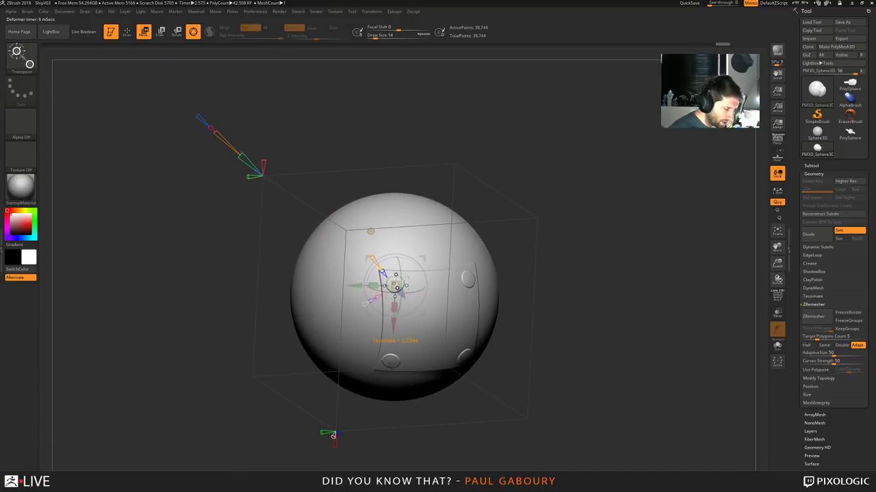
pyautogui.moveTo(241, 157); pyautogui.dragTo(238, 154)
pyautogui.hotkey('shift', 'f')
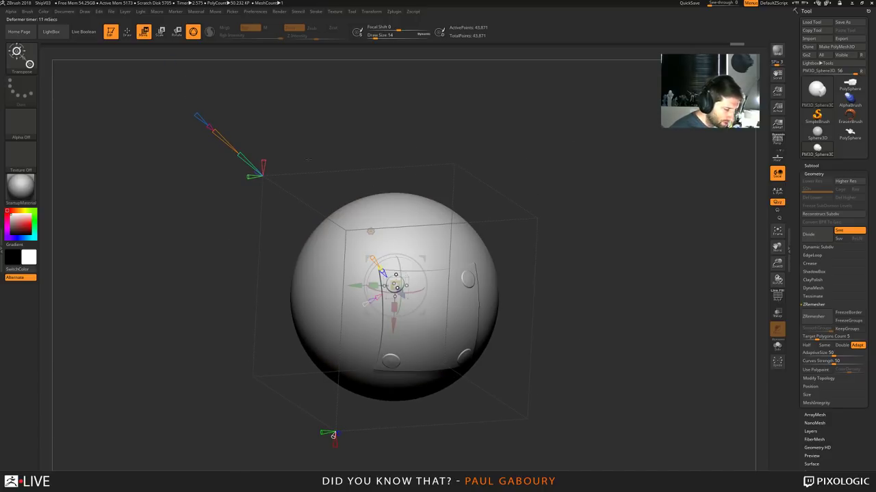
pyautogui.hotkey('shift', 'f')
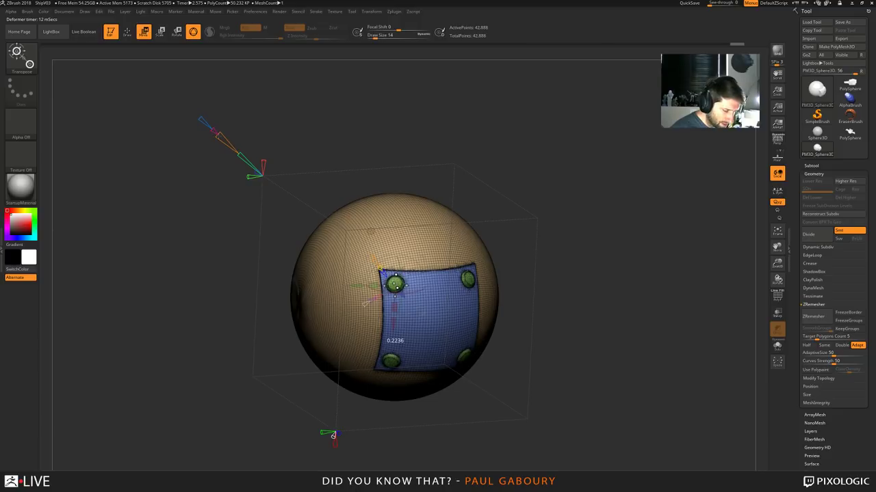
pyautogui.hotkey('shift', 'f')
# Finish the stud projection by returning to Draw mode, checking the mesh and inspecting the panel from the side
pyautogui.keyDown('ctrl'); pyautogui.moveTo(584, 350); pyautogui.dragTo(590, 312, button='right'); pyautogui.keyUp('ctrl')
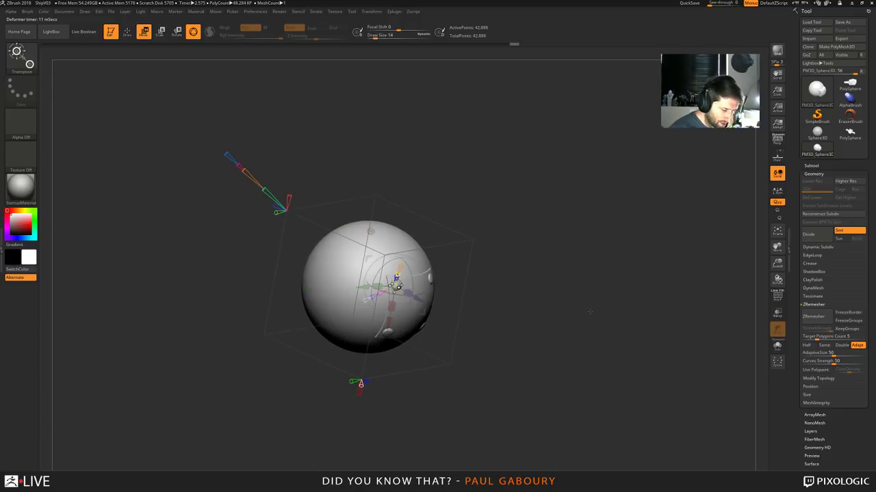
pyautogui.hotkey('shift', 'f')
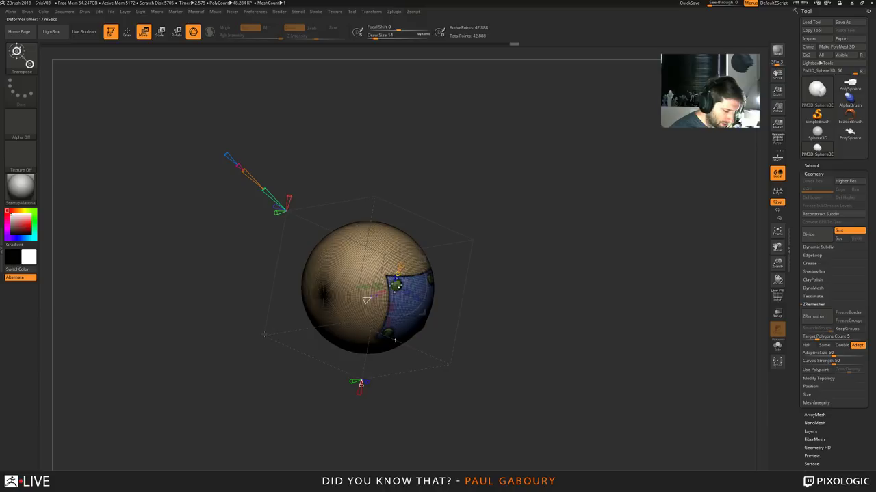
pyautogui.hotkey('shift', 'f')
pyautogui.press('w')
pyautogui.press('q')
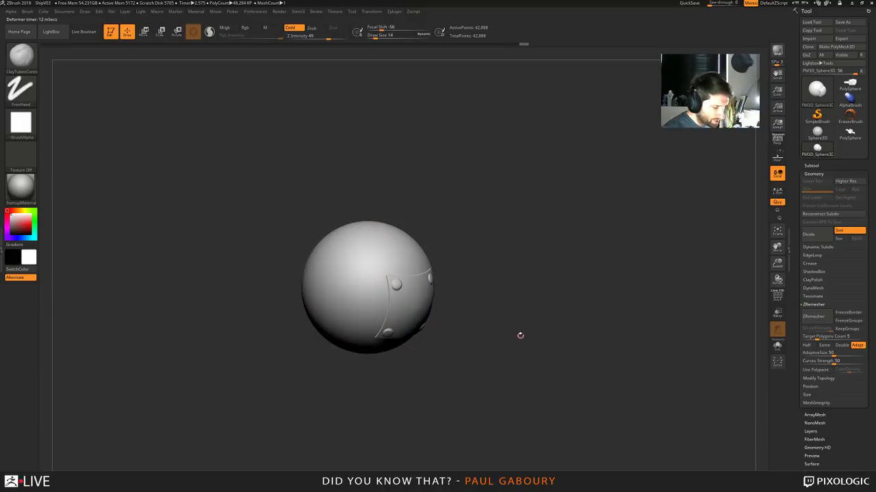
pyautogui.moveTo(520, 334); pyautogui.dragTo(476, 309, button='right')
pyautogui.keyDown('ctrl'); pyautogui.moveTo(394, 275); pyautogui.dragTo(383, 312, button='right'); pyautogui.keyUp('ctrl')
pyautogui.moveTo(342, 312)
pyautogui.mouseDown(button='right')
pyautogui.moveTo(393, 317)
pyautogui.moveTo(452, 345)
pyautogui.moveTo(469, 368)
pyautogui.moveTo(477, 354)
pyautogui.mouseUp(button='right')
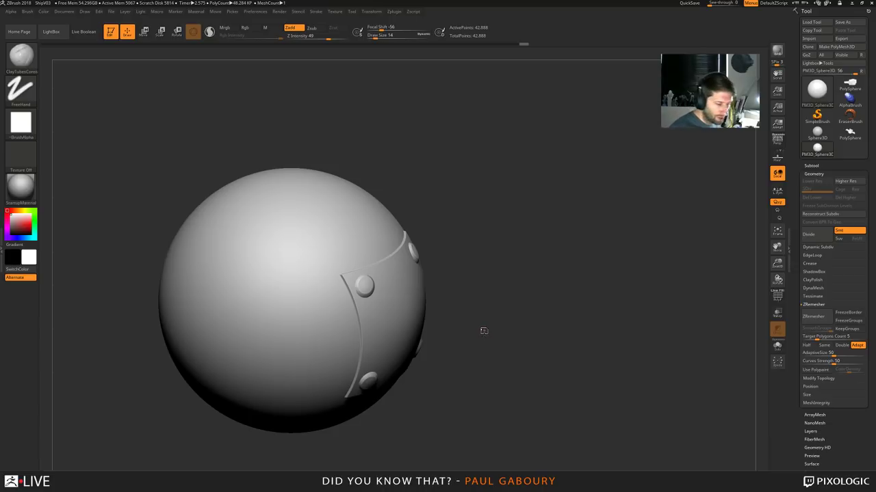
pyautogui.keyDown('alt'); pyautogui.moveTo(483, 331); pyautogui.dragTo(553, 285); pyautogui.keyUp('alt')
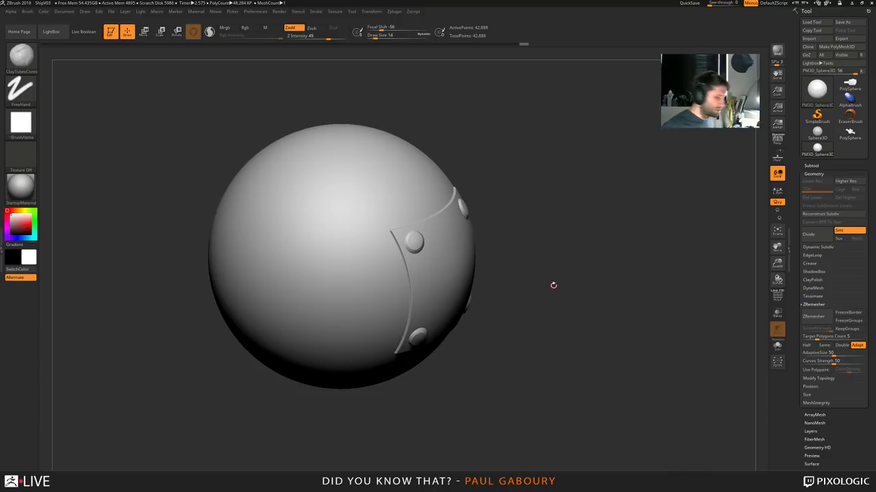
# Switch back to the spaceship model and undo its wing-root forms until the wings are plain again
pyautogui.click(850, 134)
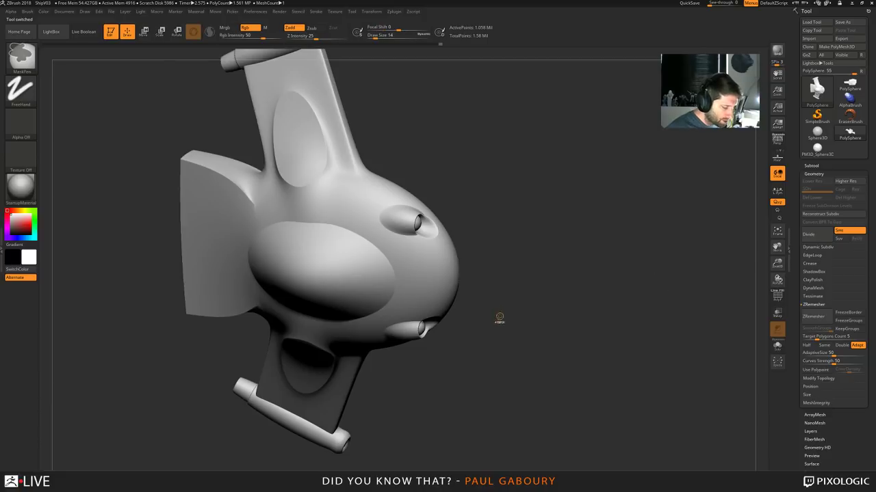
pyautogui.keyDown('ctrl'); pyautogui.moveTo(500, 317); pyautogui.dragTo(500, 295, button='right'); pyautogui.keyUp('ctrl')
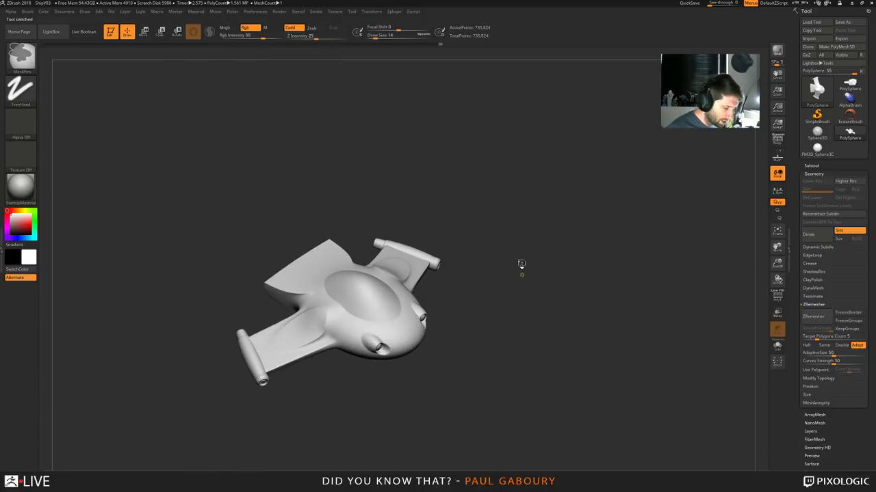
pyautogui.hotkey('ctrl', 'z')
pyautogui.hotkey('ctrl', 'z')
pyautogui.hotkey('ctrl', 'z')
pyautogui.hotkey('ctrl', 'z')
pyautogui.hotkey('ctrl', 'z')
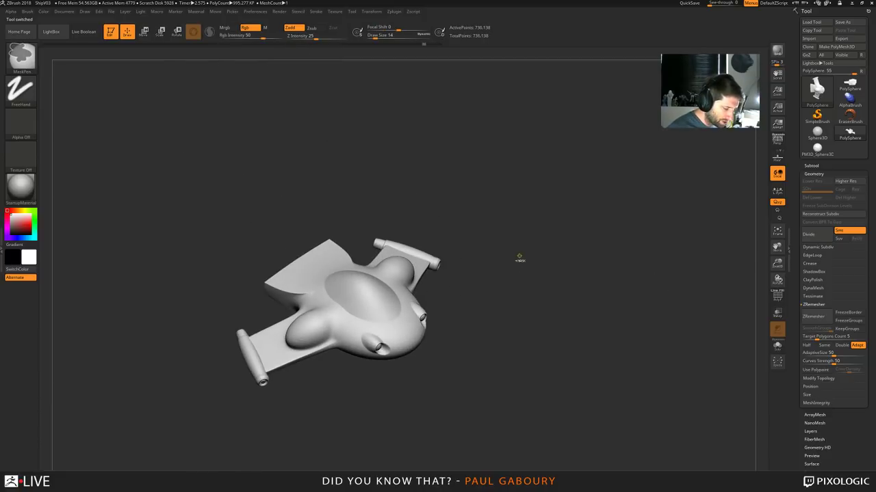
pyautogui.hotkey('ctrl', 'z')
pyautogui.hotkey('ctrl', 'z')
pyautogui.hotkey('ctrl', 'z')
pyautogui.hotkey('ctrl', 'z')
pyautogui.hotkey('ctrl', 'z')
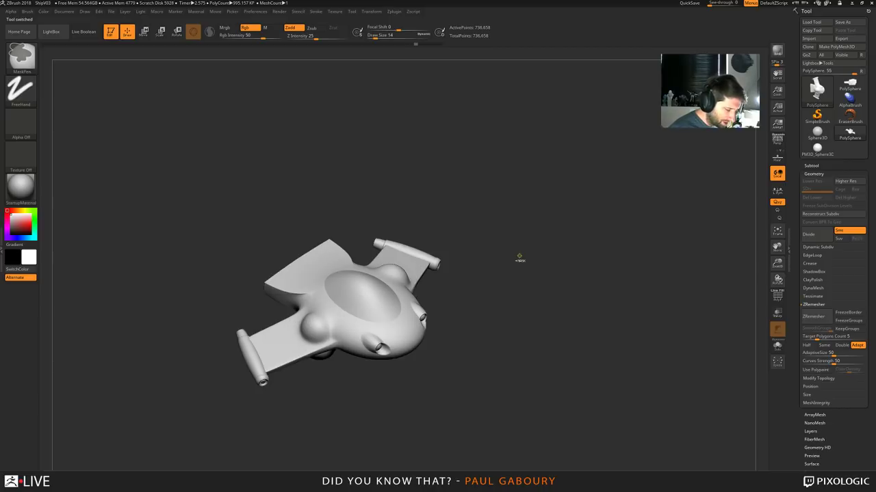
pyautogui.hotkey('ctrl', 'z')
pyautogui.moveTo(496, 292)
pyautogui.keyDown('alt'); pyautogui.mouseDown(button='right')
pyautogui.moveTo(508, 267)
pyautogui.moveTo(551, 288)
pyautogui.mouseUp(button='right'); pyautogui.keyUp('alt')
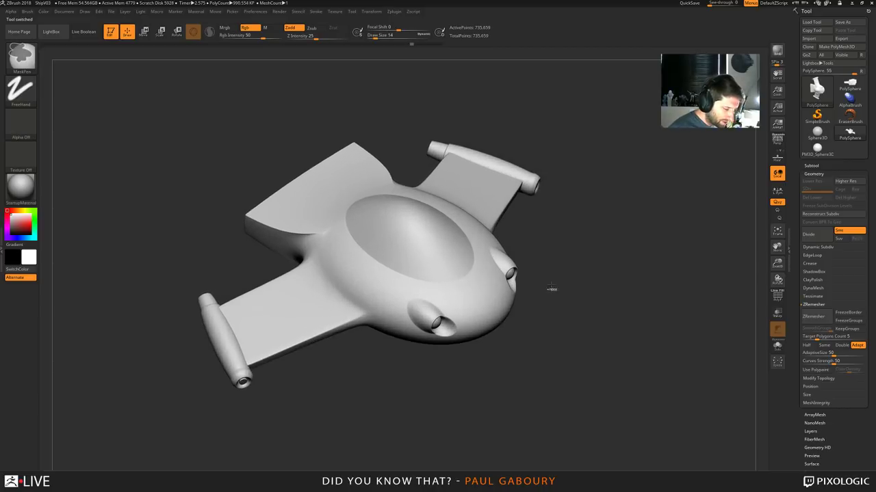
# Turn on polyframe display and examine the ship's polygroups from the front round to the rear opening
pyautogui.moveTo(552, 289); pyautogui.dragTo(592, 251)
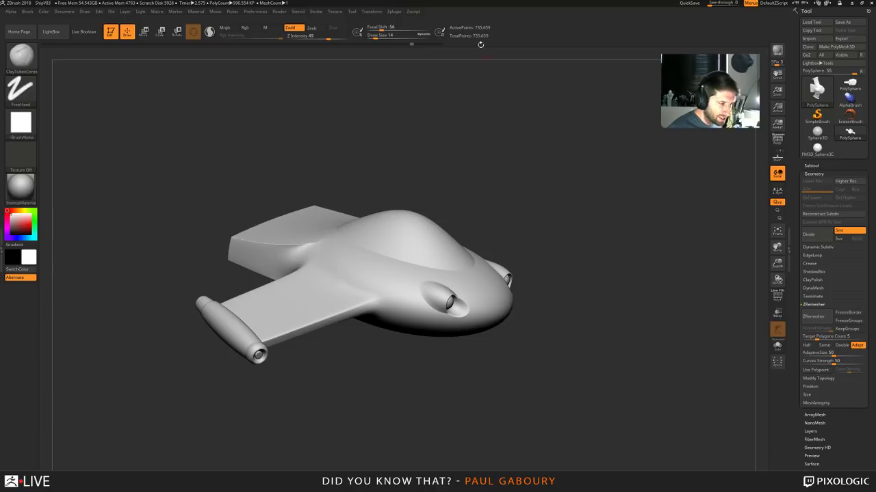
pyautogui.hotkey('shift', 'f')
pyautogui.moveTo(539, 123)
pyautogui.mouseDown()
pyautogui.moveTo(546, 143)
pyautogui.moveTo(526, 161)
pyautogui.moveTo(510, 138)
pyautogui.moveTo(590, 249)
pyautogui.mouseUp()
pyautogui.moveTo(606, 279); pyautogui.dragTo(557, 241)
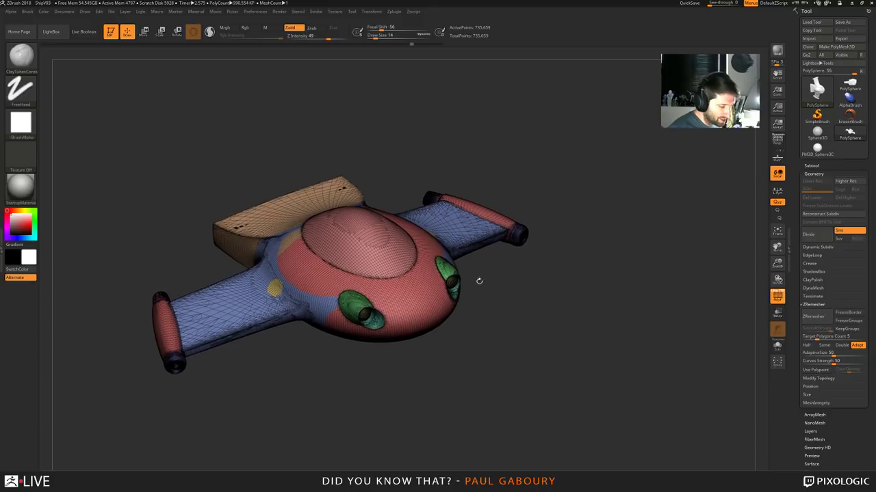
pyautogui.keyDown('alt'); pyautogui.moveTo(478, 294); pyautogui.dragTo(452, 258); pyautogui.keyUp('alt')
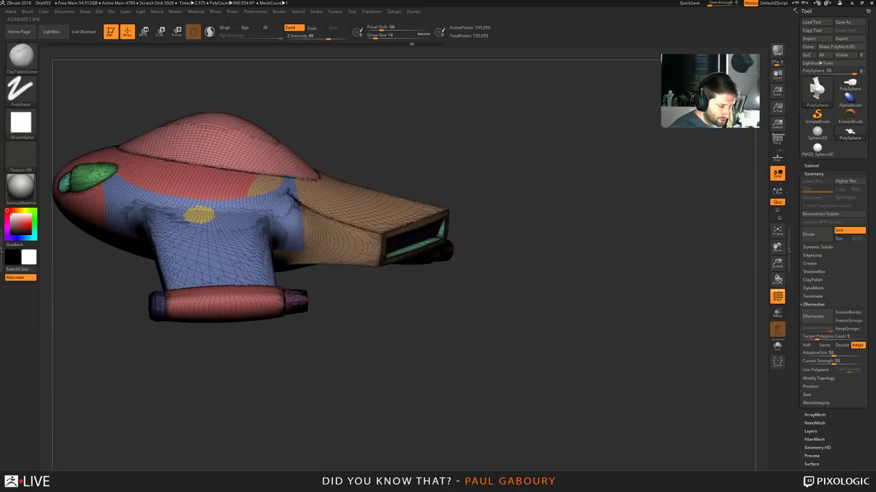
pyautogui.moveTo(452, 258)
pyautogui.mouseDown(button='right')
pyautogui.moveTo(435, 284)
pyautogui.moveTo(463, 278)
pyautogui.moveTo(385, 358)
pyautogui.moveTo(383, 410)
pyautogui.moveTo(393, 363)
pyautogui.mouseUp(button='right')
# Isolate the rear vent's slats and split them from the ship into separate subtools, leaving the ship body active
pyautogui.keyDown('ctrl'); pyautogui.keyDown('shift'); pyautogui.click(447, 261); pyautogui.keyUp('shift'); pyautogui.keyUp('ctrl')
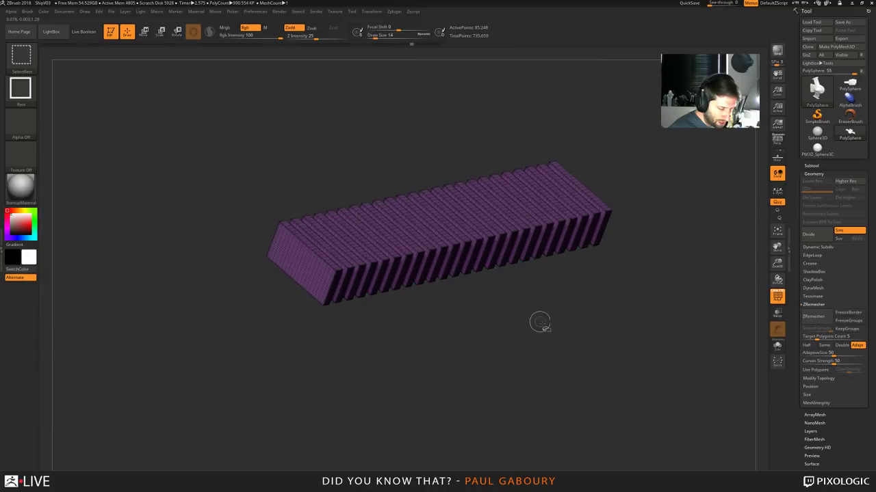
pyautogui.moveTo(540, 345)
pyautogui.keyDown('ctrl'); pyautogui.mouseDown(button='right')
pyautogui.moveTo(536, 333)
pyautogui.moveTo(500, 315)
pyautogui.moveTo(481, 267)
pyautogui.moveTo(438, 291)
pyautogui.moveTo(487, 325)
pyautogui.moveTo(494, 316)
pyautogui.mouseUp(button='right'); pyautogui.keyUp('ctrl')
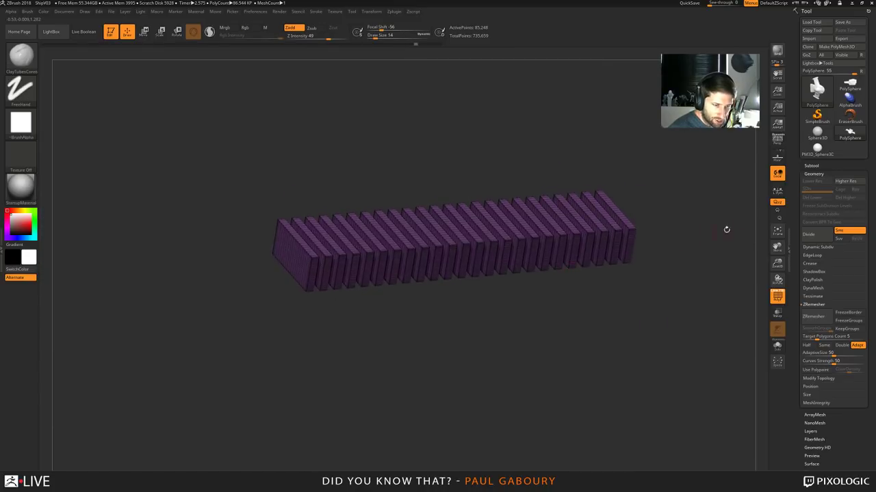
pyautogui.click(811, 165)
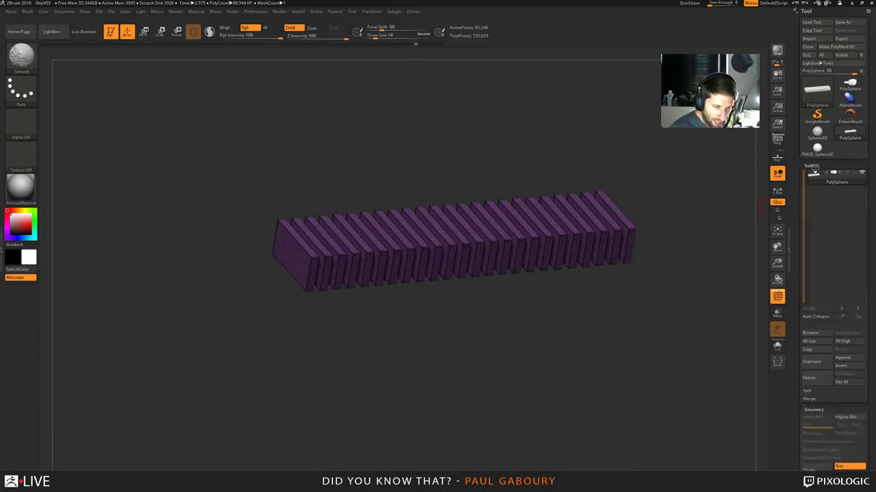
pyautogui.click(808, 390)
pyautogui.click(814, 399)
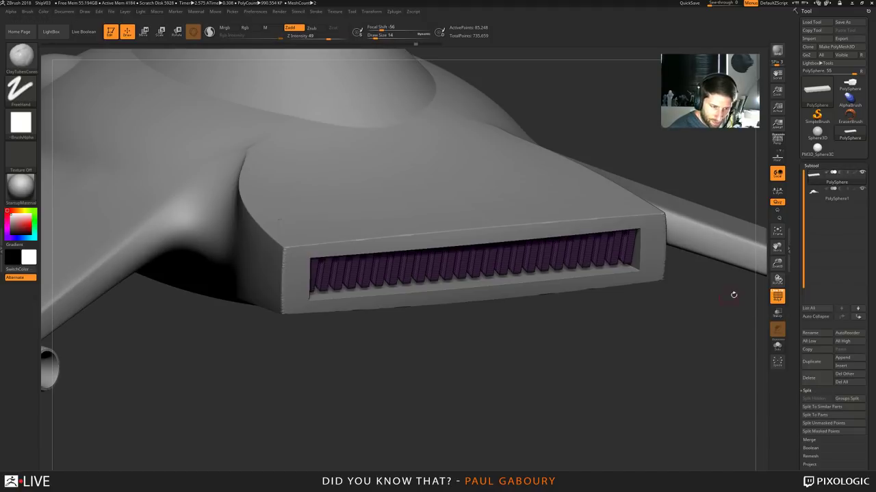
pyautogui.press('f')
pyautogui.moveTo(701, 294)
pyautogui.mouseDown()
pyautogui.moveTo(601, 355)
pyautogui.moveTo(643, 346)
pyautogui.moveTo(647, 374)
pyautogui.moveTo(541, 351)
pyautogui.moveTo(548, 379)
pyautogui.moveTo(485, 303)
pyautogui.mouseUp()
pyautogui.click(813, 194)
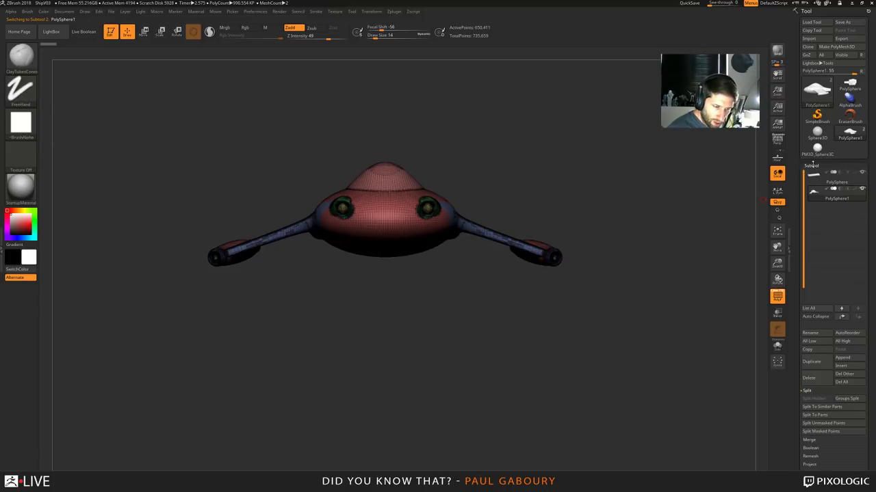
pyautogui.click(812, 166)
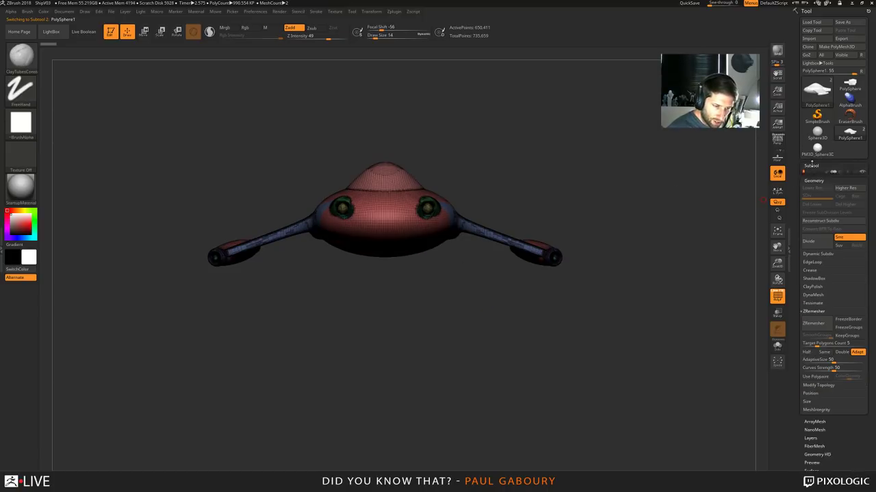
# Try ZRemeshing the ship body with a target polygons count of 0.5 and undo the remesh after inspecting it
pyautogui.click(821, 337)
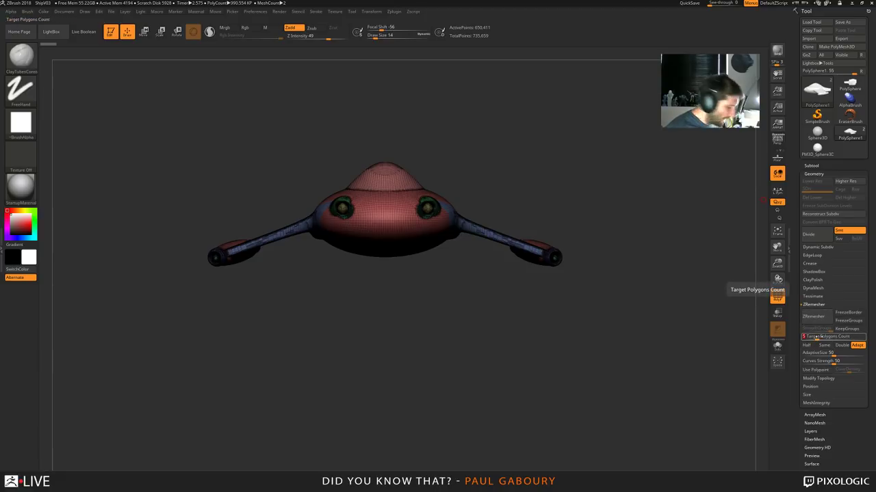
pyautogui.write('.5')
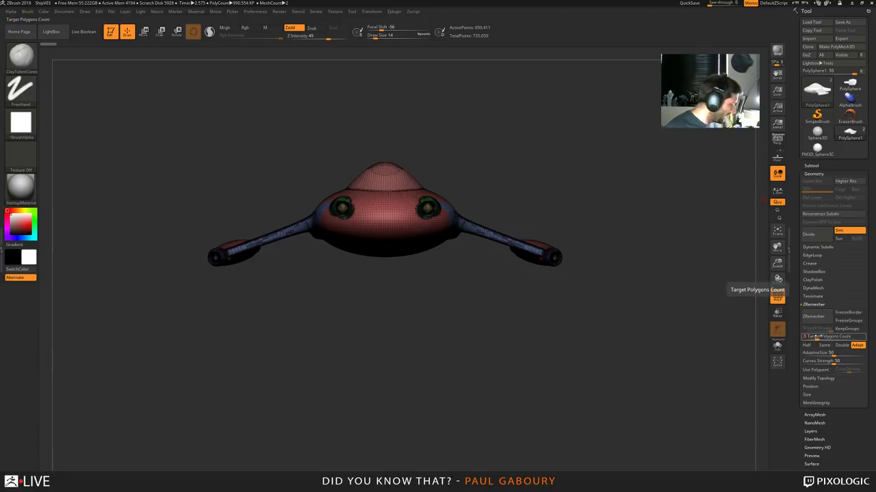
pyautogui.write('0.5')
pyautogui.press('Return')
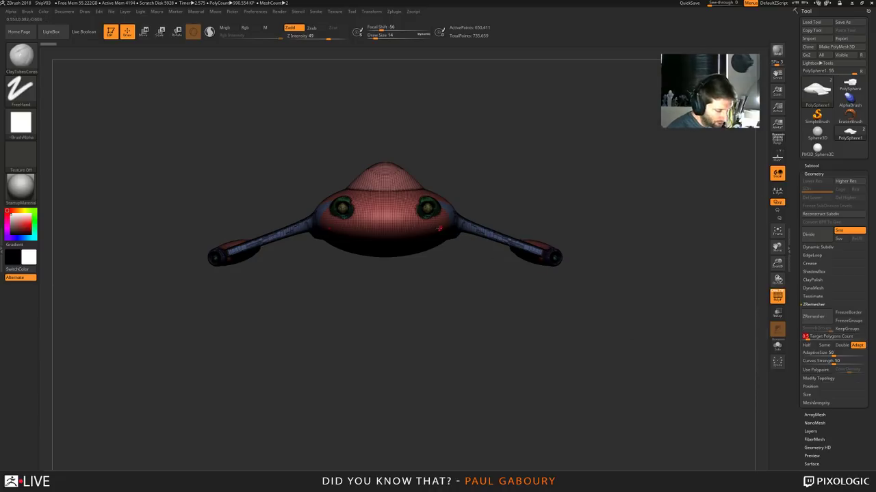
pyautogui.click(812, 316)
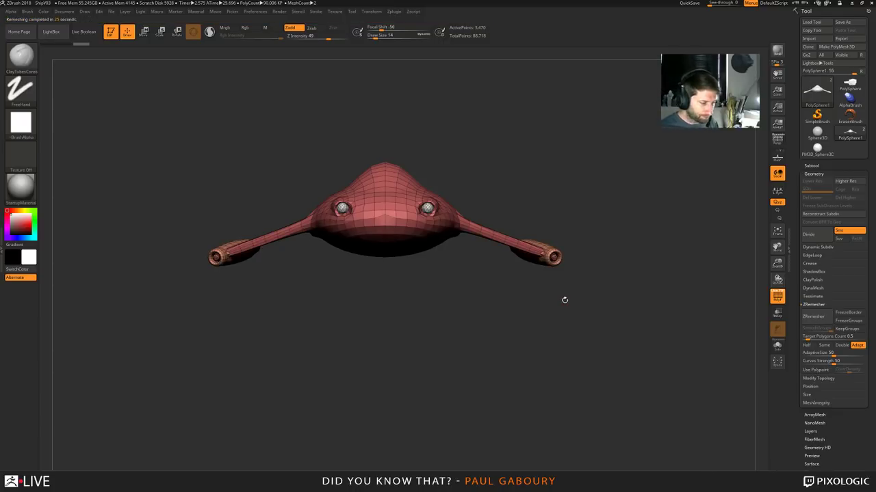
pyautogui.moveTo(493, 314); pyautogui.dragTo(432, 231)
pyautogui.keyDown('alt'); pyautogui.moveTo(517, 374); pyautogui.dragTo(488, 357, button='right'); pyautogui.keyUp('alt')
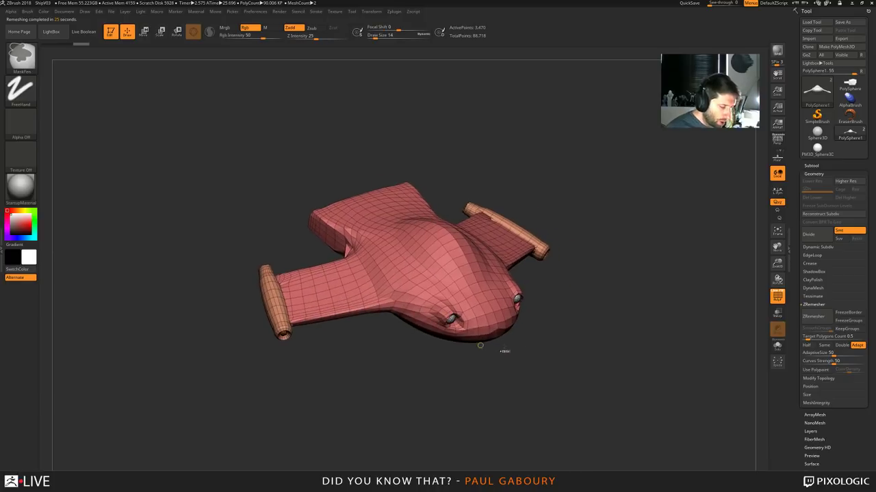
pyautogui.hotkey('ctrl', 'z')
pyautogui.keyDown('ctrl'); pyautogui.moveTo(518, 329); pyautogui.dragTo(518, 383, button='right'); pyautogui.keyUp('ctrl')
pyautogui.keyDown('alt'); pyautogui.moveTo(584, 384); pyautogui.dragTo(539, 334, button='right'); pyautogui.keyUp('alt')
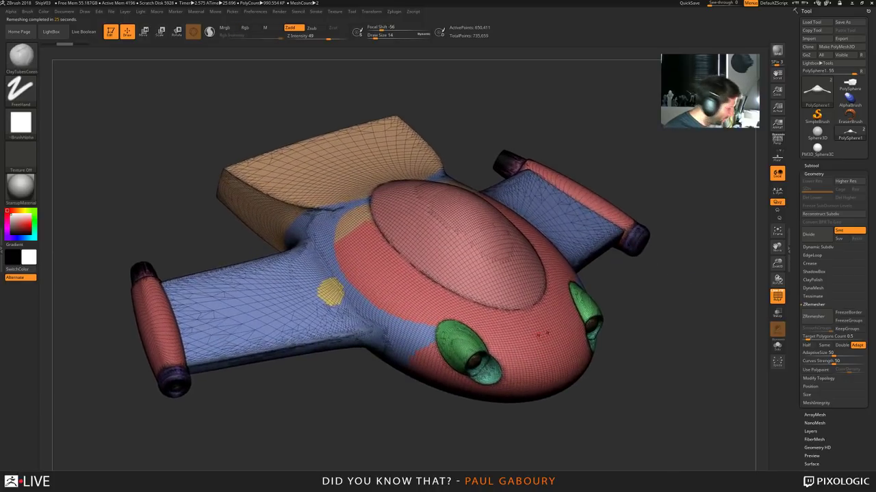
# Show the transform gizmo and apply the Remesh By ZRemesher deformer to the ship body
pyautogui.press('w')
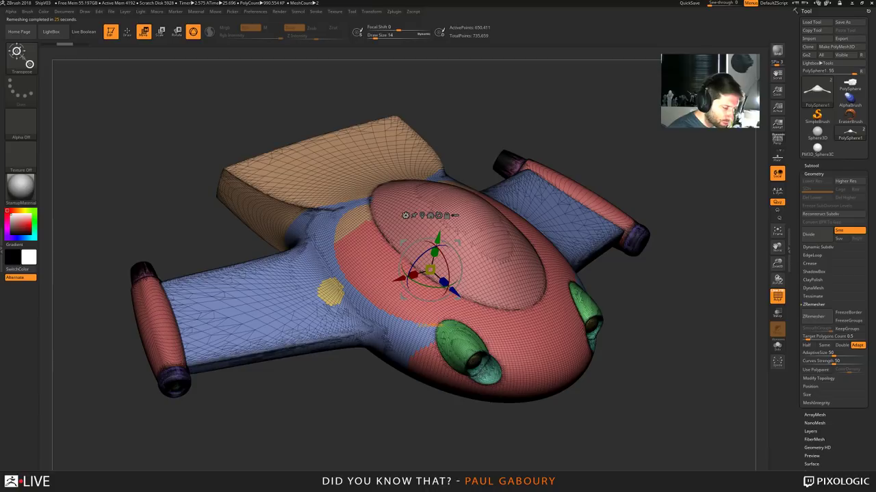
pyautogui.click(405, 216)
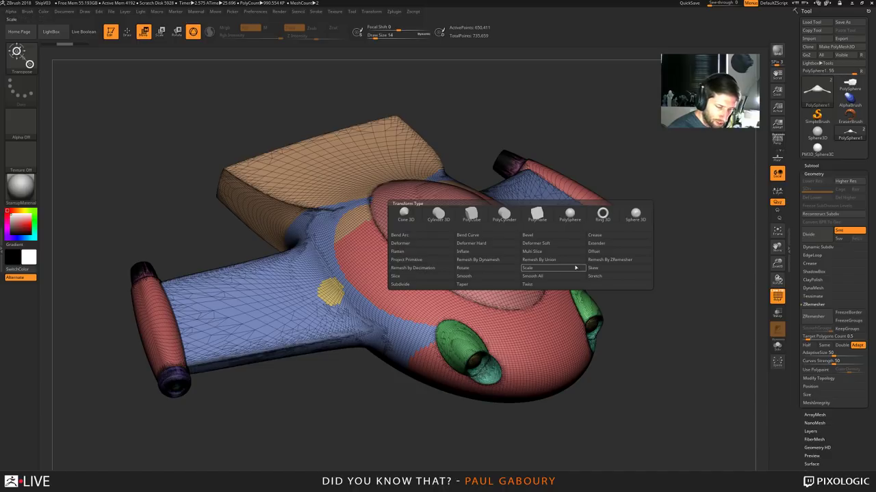
pyautogui.click(609, 260)
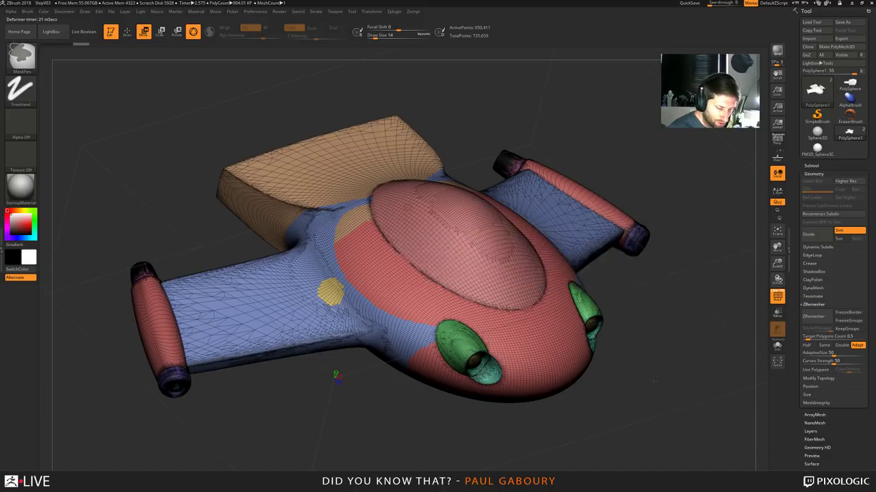
pyautogui.moveTo(659, 321)
pyautogui.keyDown('ctrl'); pyautogui.mouseDown(button='right')
pyautogui.moveTo(622, 363)
pyautogui.moveTo(584, 335)
pyautogui.moveTo(593, 342)
pyautogui.moveTo(434, 351)
pyautogui.moveTo(432, 319)
pyautogui.mouseUp(button='right'); pyautogui.keyUp('ctrl')
pyautogui.press('x')
pyautogui.moveTo(297, 221); pyautogui.dragTo(298, 220)
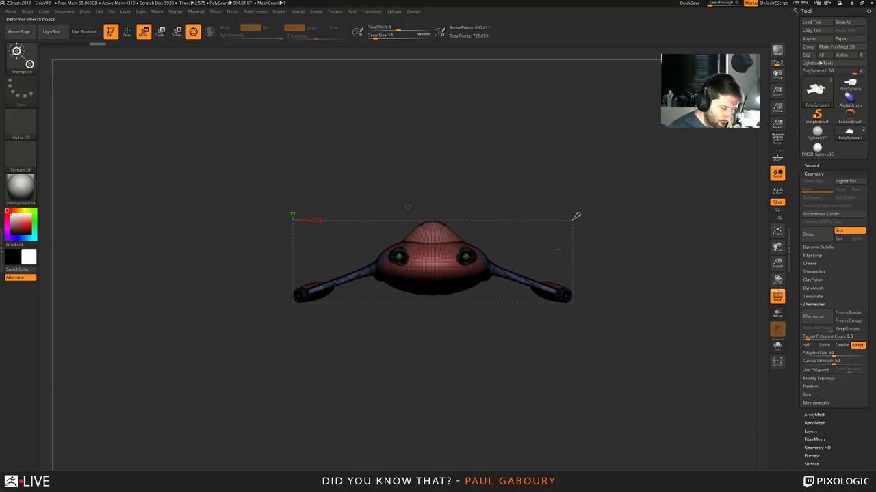
# Try remeshing the ship body with the deformer at a target of about 6124 and inspect the topology from several angles
pyautogui.moveTo(577, 217); pyautogui.dragTo(643, 204)
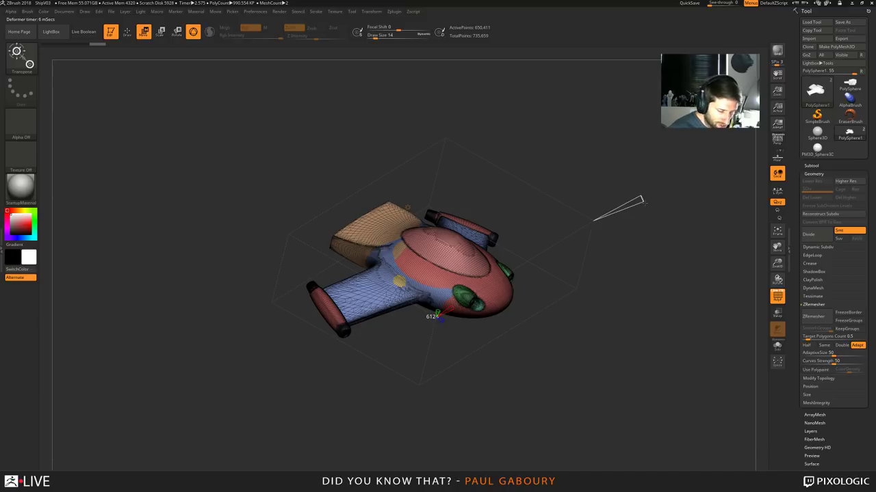
pyautogui.moveTo(642, 201); pyautogui.dragTo(645, 200)
pyautogui.hotkey('ctrl', 'r')
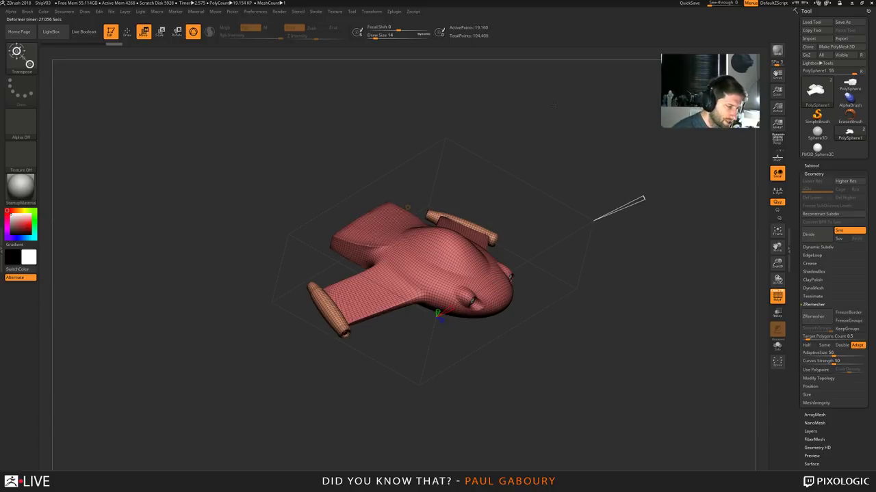
pyautogui.moveTo(554, 105); pyautogui.dragTo(566, 128)
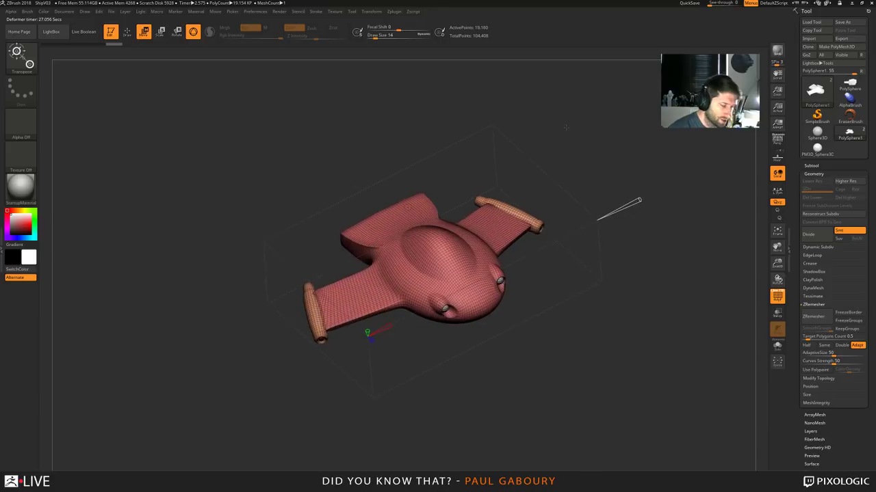
pyautogui.keyDown('shift'); pyautogui.moveTo(594, 362); pyautogui.dragTo(591, 345); pyautogui.keyUp('shift')
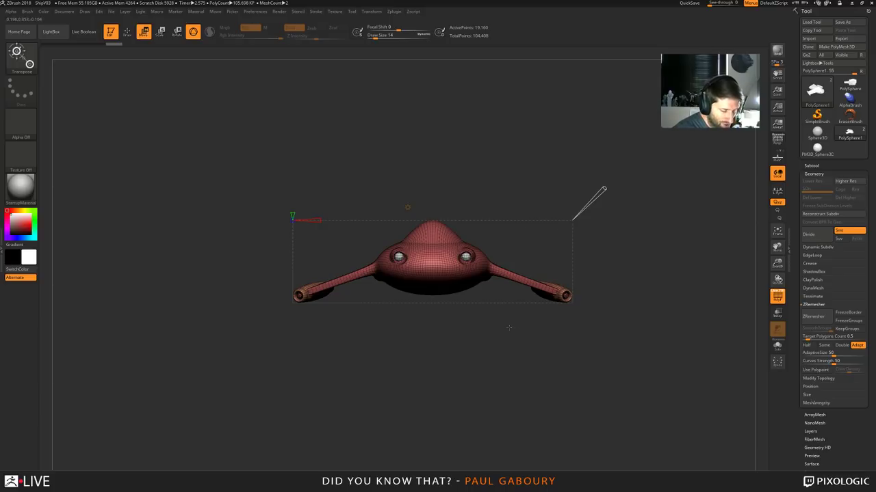
pyautogui.moveTo(509, 328); pyautogui.dragTo(573, 345)
# Undo the deformer's remesh attempts on the ship body to bring back the original mesh
pyautogui.hotkey('ctrl', 'z')
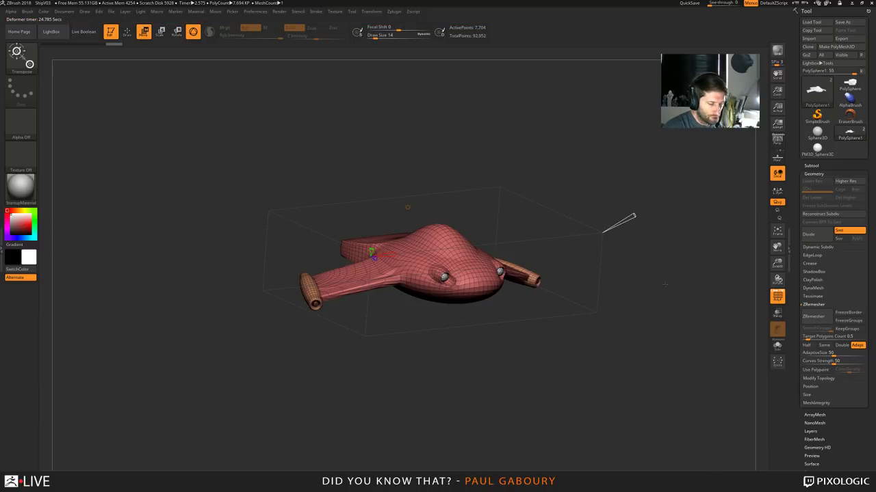
pyautogui.moveTo(624, 316); pyautogui.dragTo(663, 331)
pyautogui.hotkey('ctrl', 'z')
pyautogui.hotkey('ctrl', 'z')
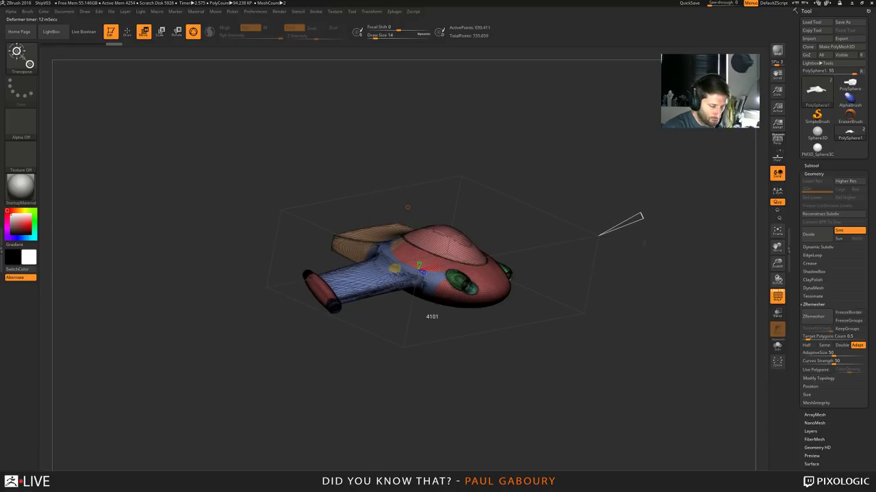
# Remesh the ship body with the ZRemesher deformer at a target of about 4101 and return to Draw mode
pyautogui.press('1')
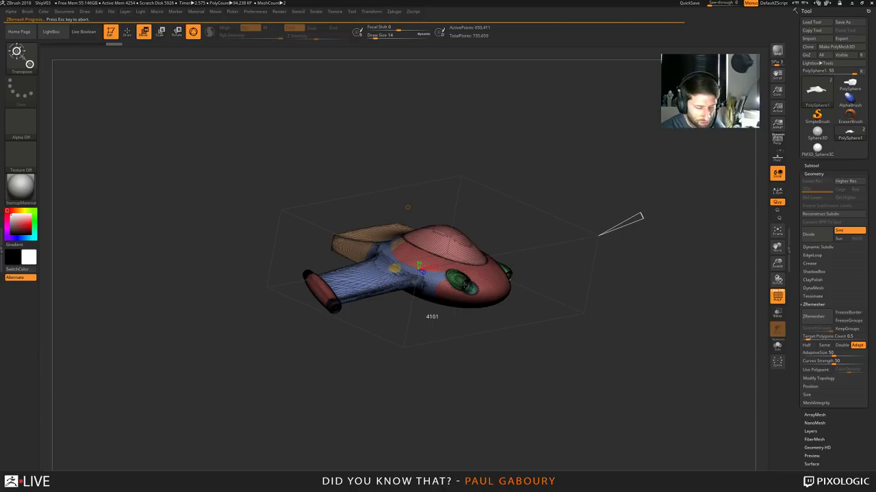
pyautogui.moveTo(642, 216); pyautogui.dragTo(595, 209)
pyautogui.moveTo(627, 358); pyautogui.dragTo(632, 234)
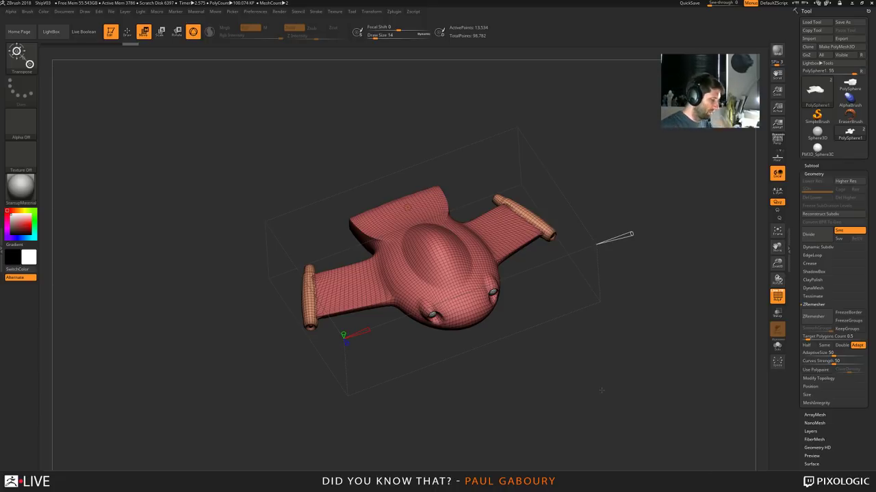
pyautogui.moveTo(591, 375); pyautogui.dragTo(604, 370)
pyautogui.press('q')
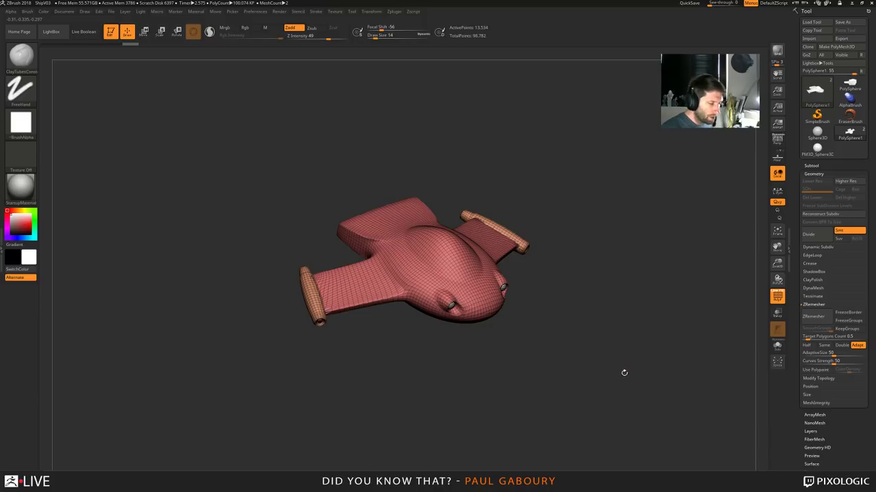
pyautogui.moveTo(617, 362)
pyautogui.mouseDown(button='right')
pyautogui.moveTo(586, 366)
pyautogui.moveTo(616, 353)
pyautogui.moveTo(610, 336)
pyautogui.mouseUp(button='right')
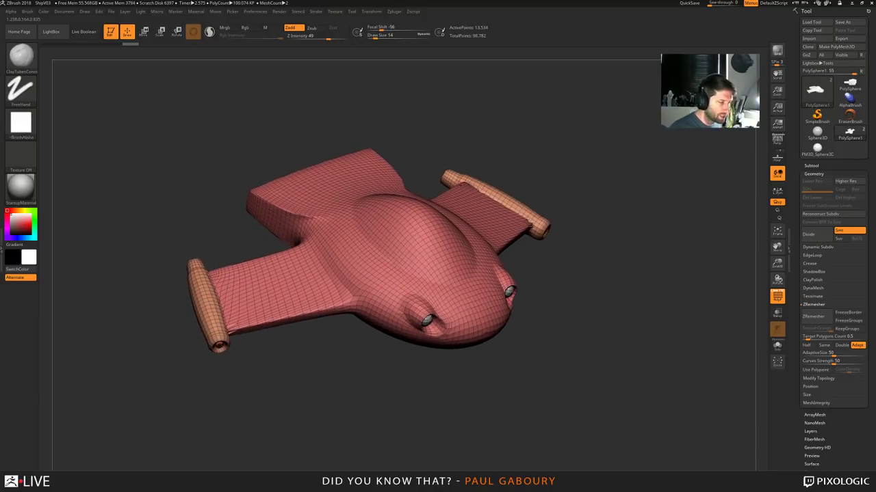
# Choose the blue spiral Texture 15, add it to Spotlight and clear the LightBox browser from the view
pyautogui.click(334, 11)
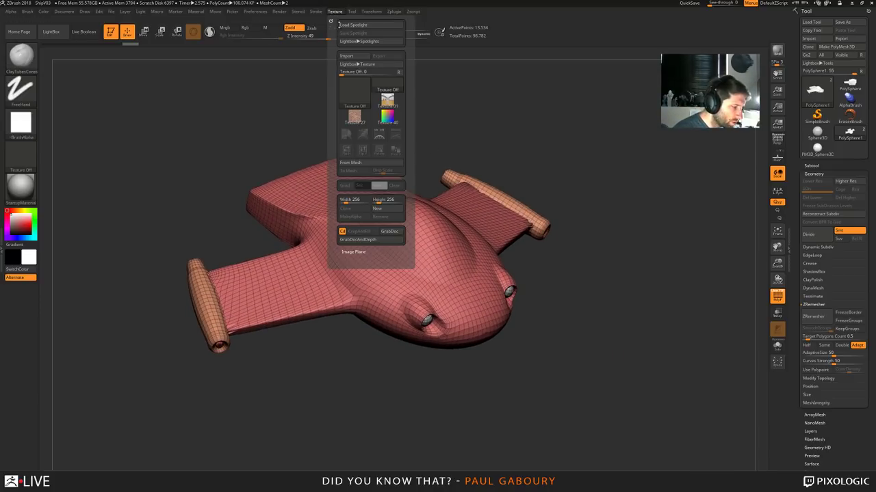
pyautogui.click(355, 93)
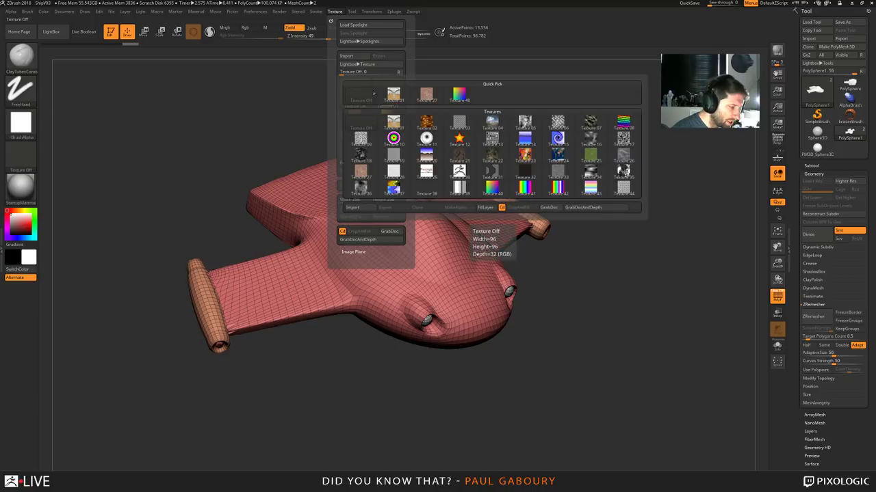
pyautogui.click(558, 140)
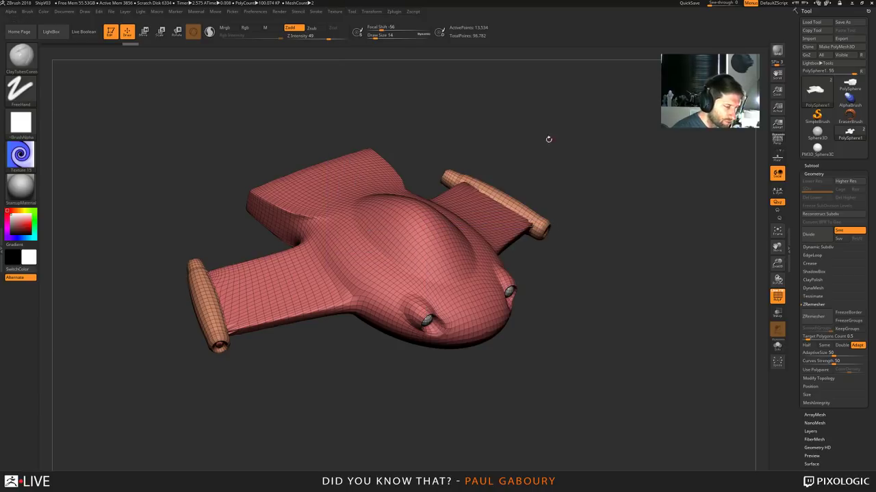
pyautogui.click(335, 12)
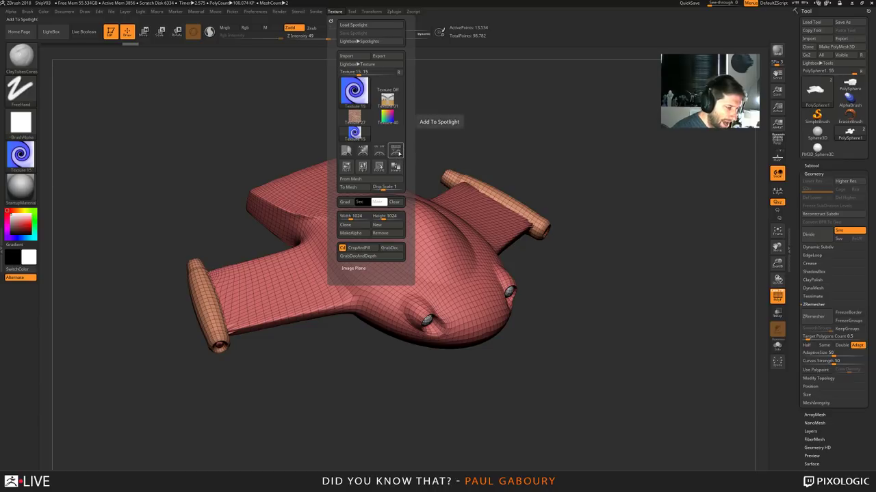
pyautogui.click(396, 152)
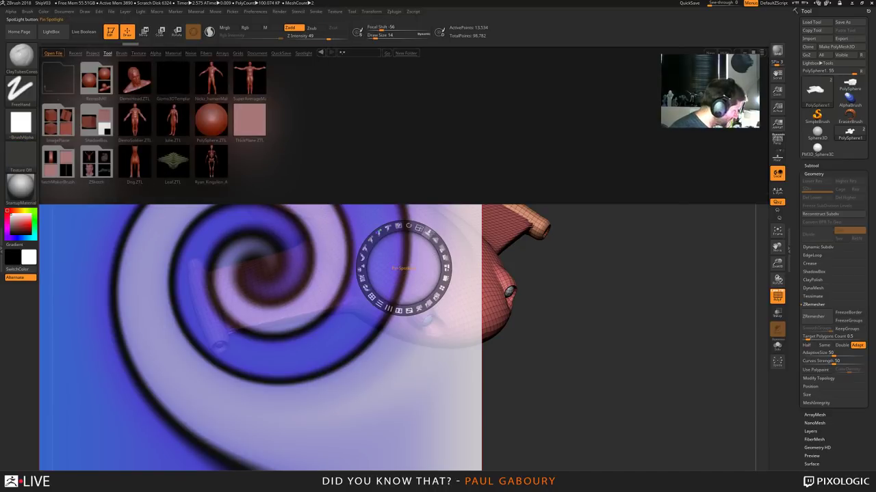
pyautogui.press(',')
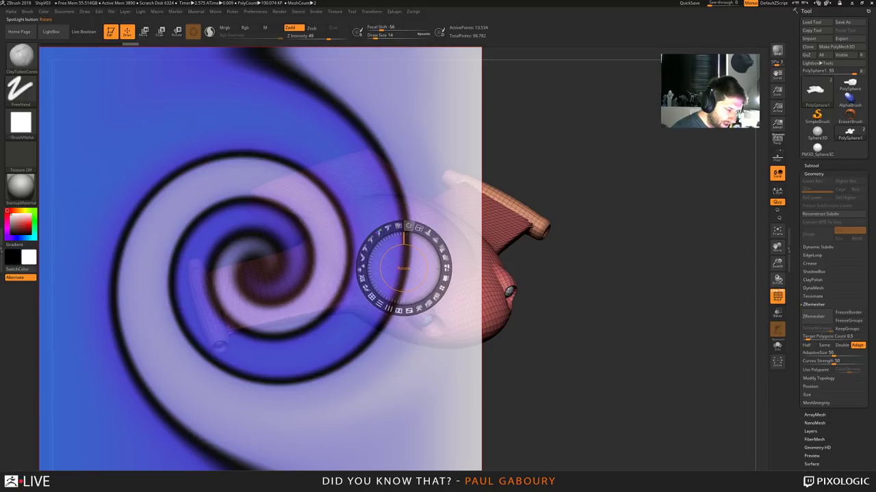
# Rotate the spiral image in Spotlight, shrink it and place it beside the ship's rear
pyautogui.moveTo(408, 225); pyautogui.dragTo(366, 218)
pyautogui.moveTo(350, 299); pyautogui.dragTo(148, 167)
pyautogui.moveTo(162, 128); pyautogui.dragTo(191, 166)
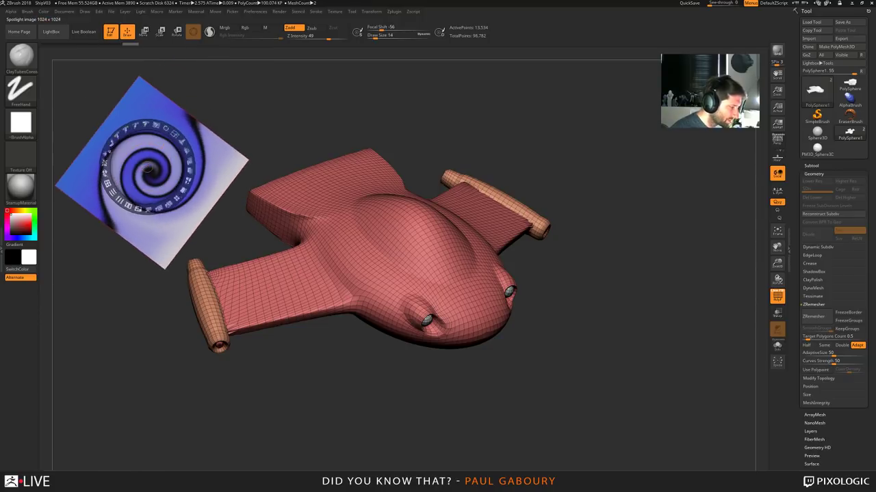
# Add the rainbow gradient Texture 40 to Spotlight, shrink it and place it on the opposite side of the ship
pyautogui.click(339, 12)
pyautogui.click(387, 118)
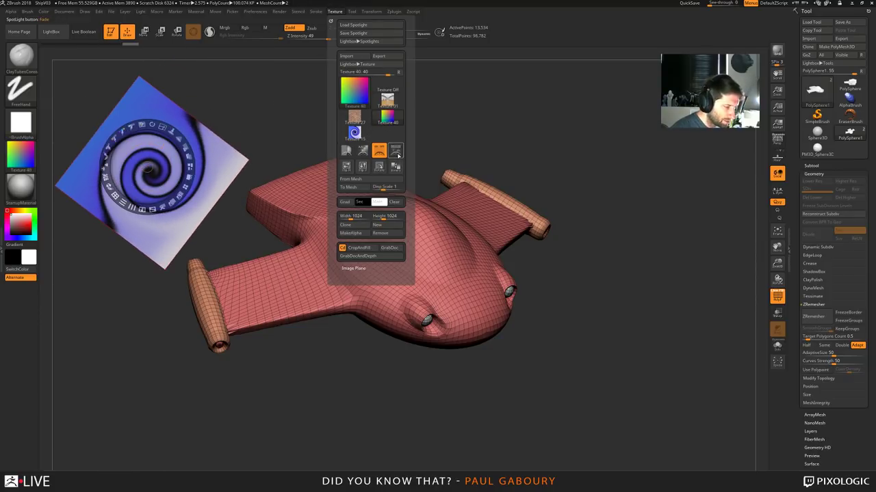
pyautogui.click(396, 150)
pyautogui.moveTo(288, 271); pyautogui.dragTo(427, 285)
pyautogui.moveTo(442, 245); pyautogui.dragTo(370, 222)
pyautogui.moveTo(462, 326); pyautogui.dragTo(687, 221)
pyautogui.press(',')
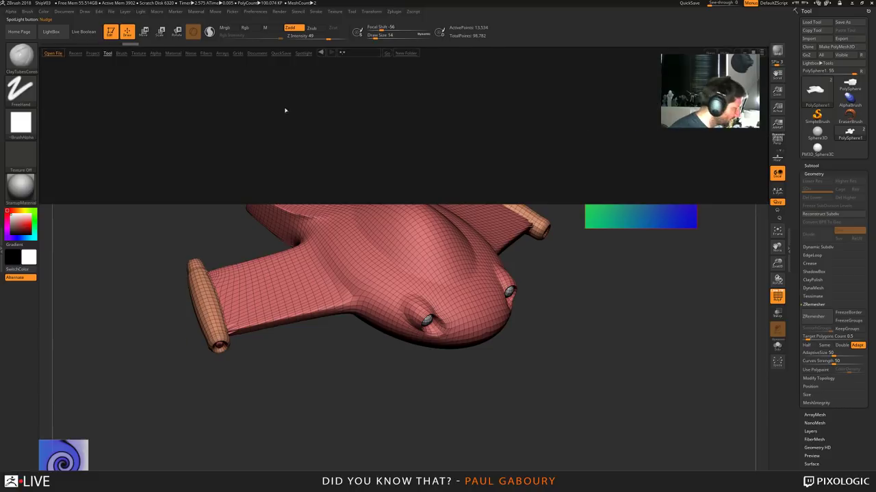
# Add the bark17.jpg and bark23.jpg textures from LightBox to Spotlight and hide LightBox
pyautogui.click(139, 54)
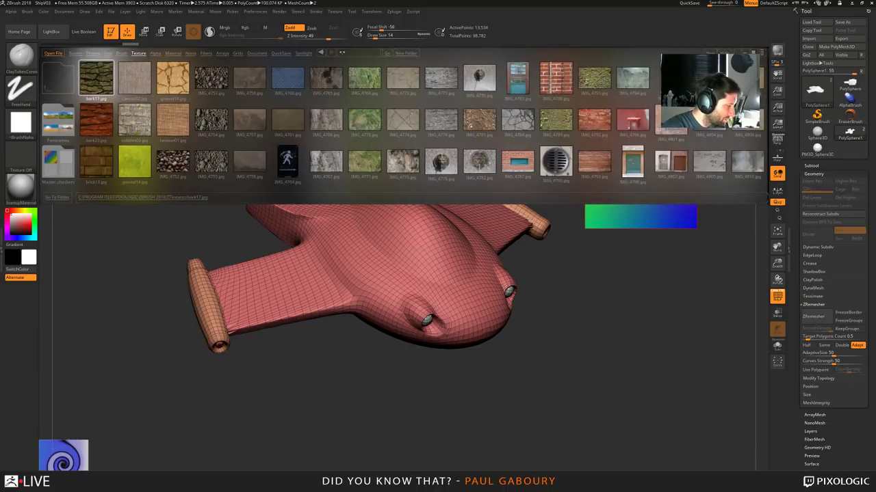
pyautogui.doubleClick(96, 79)
pyautogui.doubleClick(103, 124)
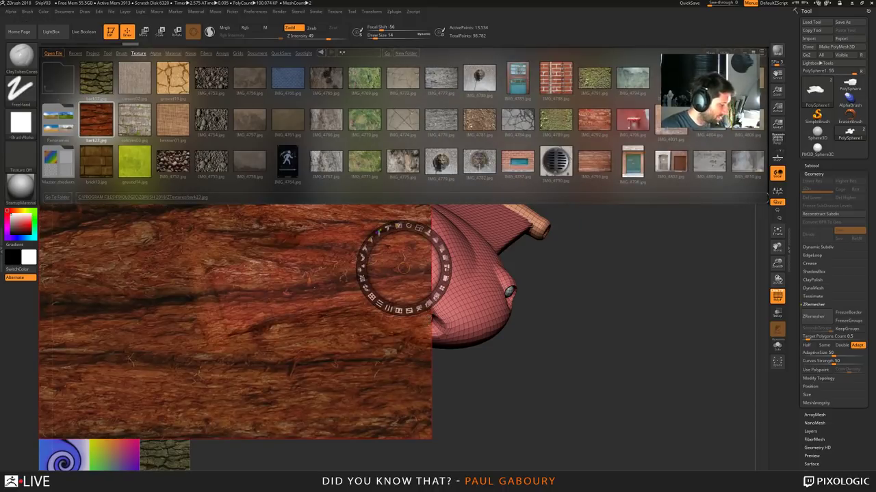
pyautogui.press(',')
# Shrink the red bark image and place it beside the ship, with the enlarged grey-green bark image below it
pyautogui.moveTo(150, 254); pyautogui.dragTo(367, 258)
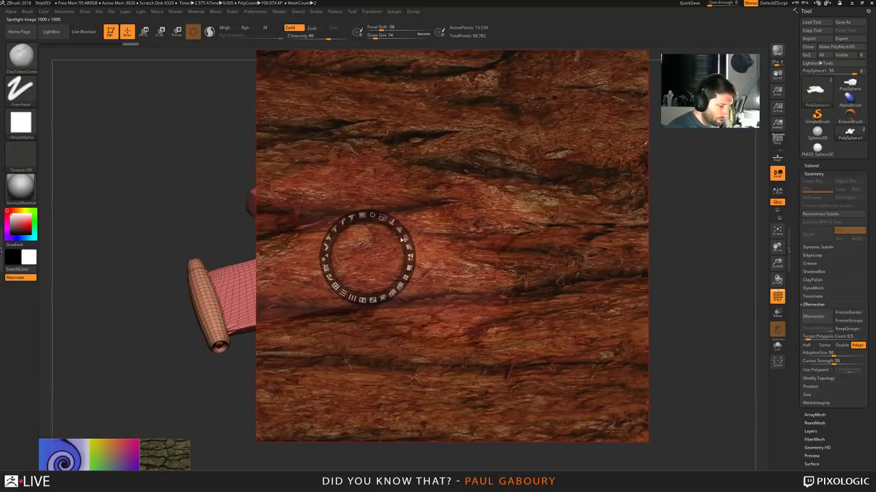
pyautogui.moveTo(383, 218); pyautogui.dragTo(343, 223)
pyautogui.moveTo(428, 241); pyautogui.dragTo(701, 151)
pyautogui.moveTo(732, 196); pyautogui.dragTo(737, 196)
pyautogui.moveTo(161, 469); pyautogui.dragTo(663, 348)
pyautogui.moveTo(678, 308)
pyautogui.mouseDown()
pyautogui.moveTo(702, 298)
pyautogui.moveTo(705, 307)
pyautogui.mouseUp()
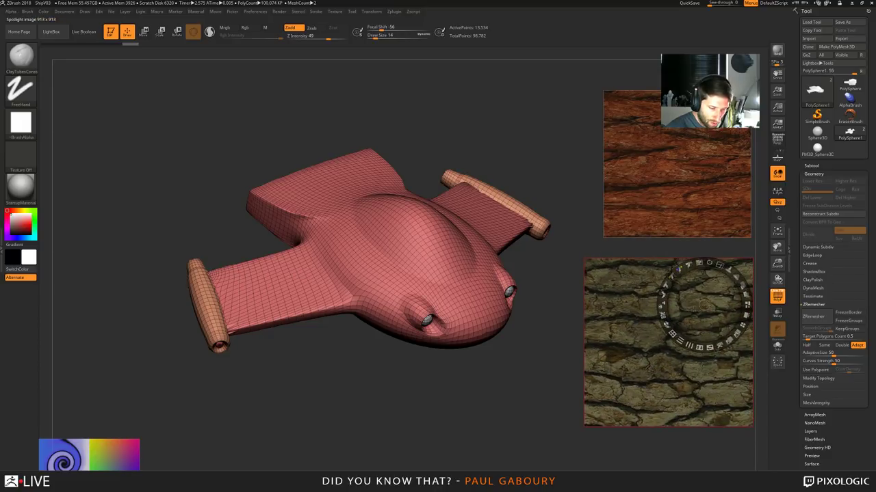
# Tilt the grey-green bark image slightly in Spotlight and shift its hue to a reddish brown
pyautogui.click(679, 269)
pyautogui.moveTo(678, 269)
pyautogui.keyDown('ctrl'); pyautogui.mouseDown()
pyautogui.moveTo(692, 265)
pyautogui.moveTo(683, 268)
pyautogui.mouseUp(); pyautogui.keyUp('ctrl')
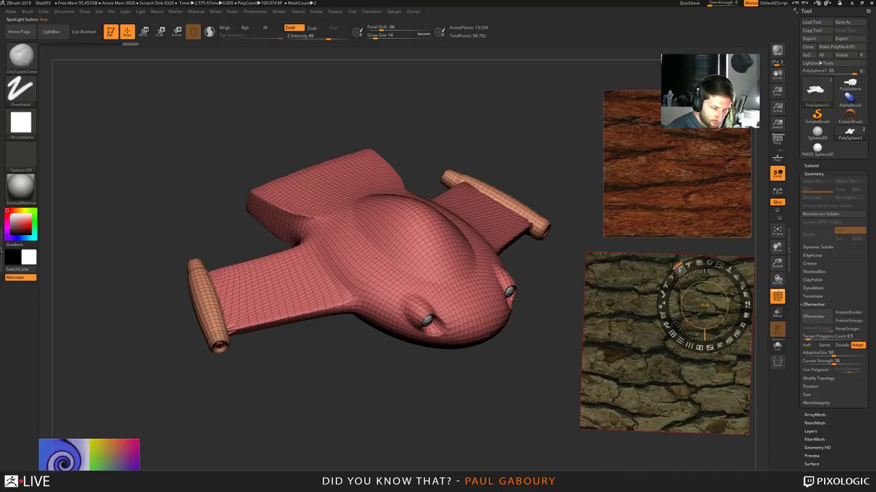
pyautogui.press('z')
pyautogui.moveTo(678, 269)
pyautogui.mouseDown()
pyautogui.moveTo(689, 265)
pyautogui.moveTo(682, 271)
pyautogui.mouseUp()
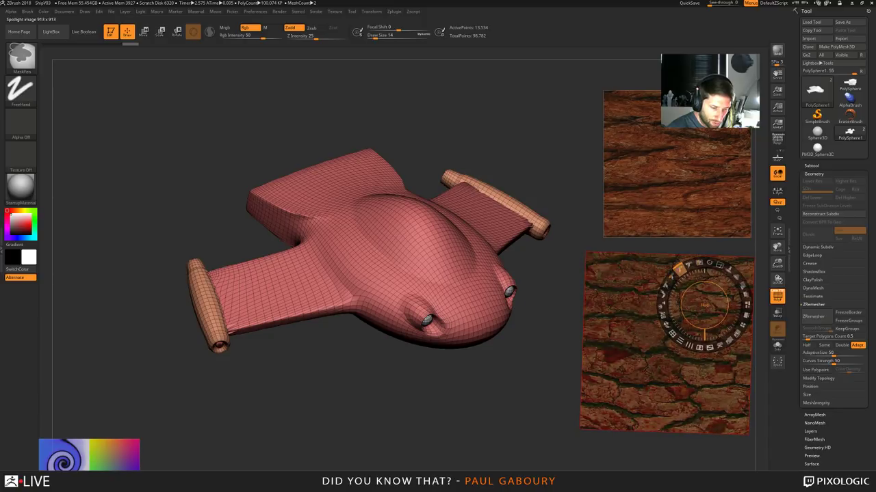
pyautogui.press('z')
# Enlarge the rainbow gradient and blue spiral images and stack them on the ship's other side, gradient above spiral
pyautogui.moveTo(118, 468); pyautogui.dragTo(106, 163)
pyautogui.moveTo(123, 123); pyautogui.dragTo(197, 232)
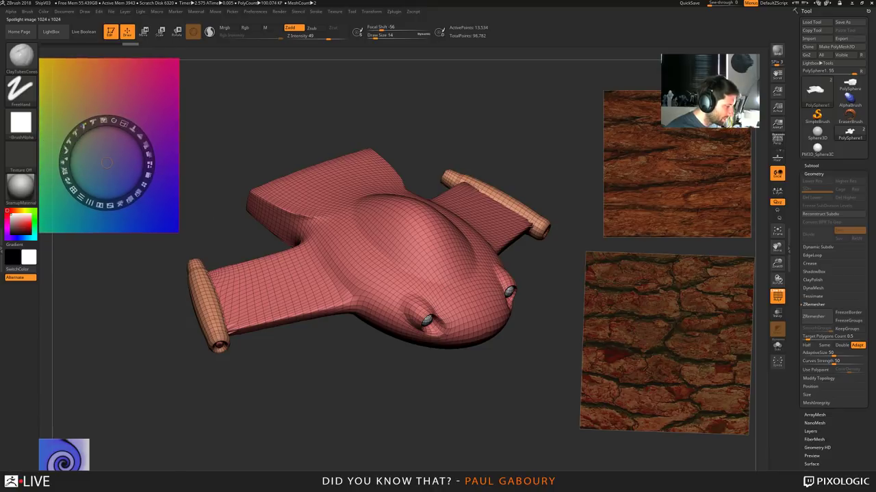
pyautogui.moveTo(67, 467); pyautogui.dragTo(139, 405)
pyautogui.moveTo(102, 353); pyautogui.dragTo(136, 379)
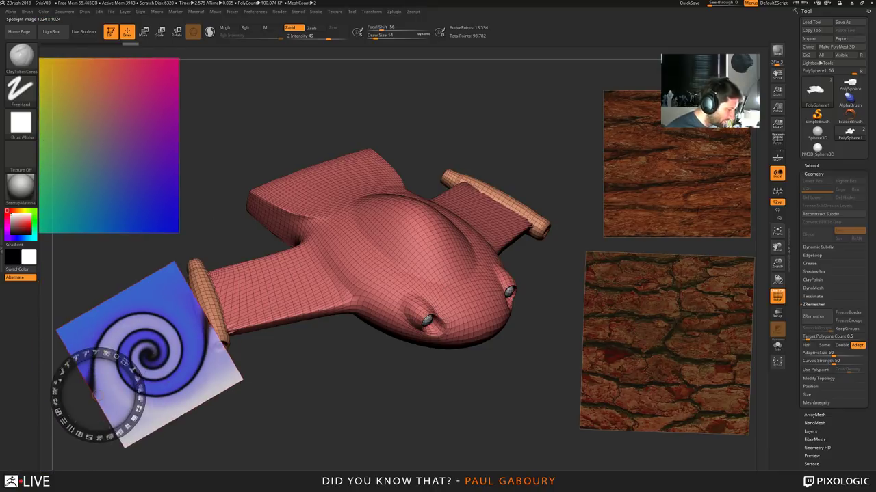
pyautogui.moveTo(170, 334); pyautogui.dragTo(131, 342)
# Move the Spotlight dial off the images, display the Save Spotlight command and hide Spotlight
pyautogui.click(301, 407)
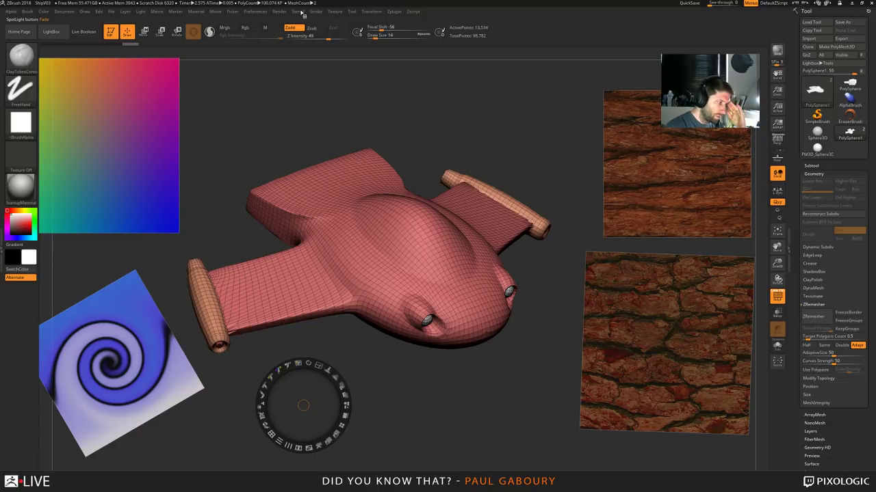
pyautogui.click(335, 12)
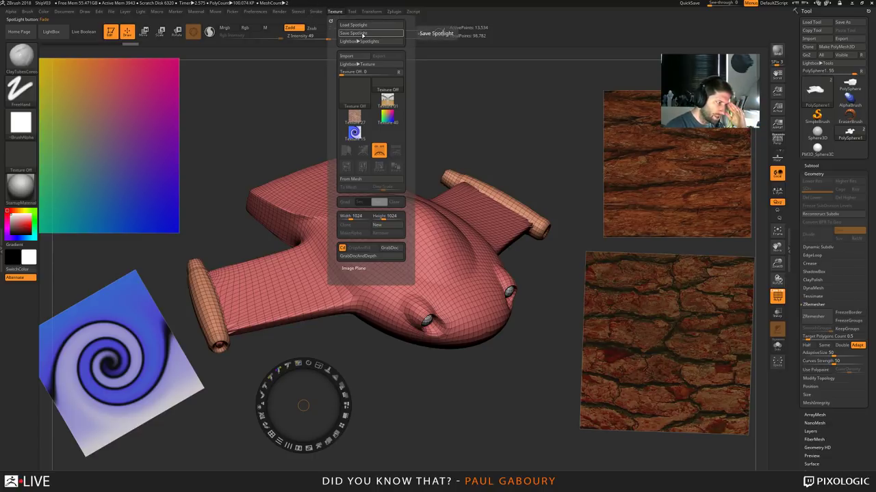
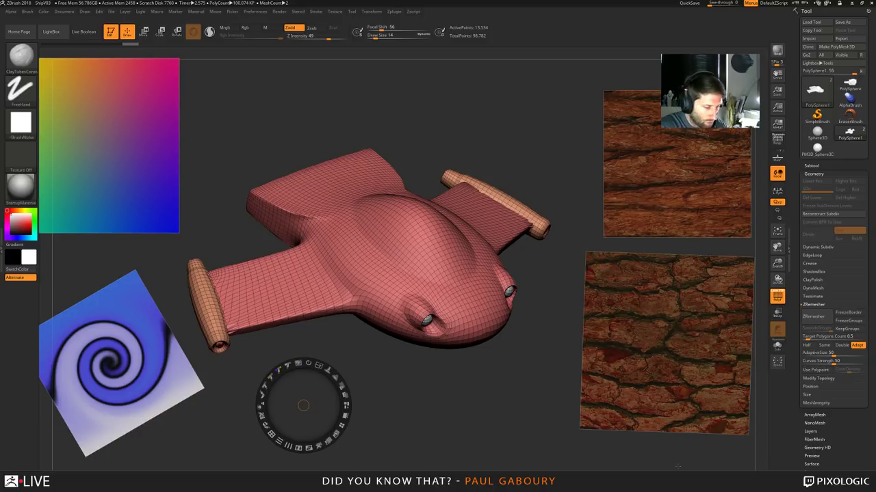
pyautogui.hotkey('shift', 'z')
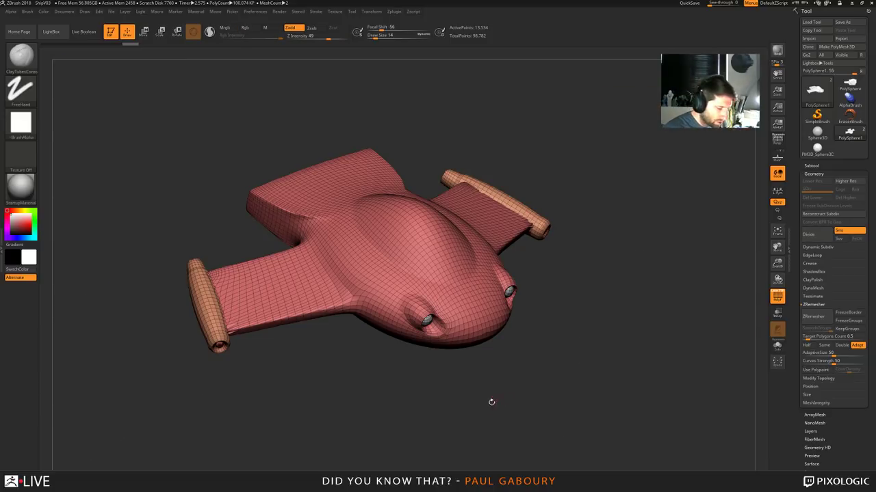
# Undo the ship body's remesh and isolate the two eye spheres by hiding the other polygroups
pyautogui.moveTo(478, 430); pyautogui.dragTo(480, 379)
pyautogui.keyDown('ctrl'); pyautogui.moveTo(444, 307); pyautogui.dragTo(460, 338, button='right'); pyautogui.keyUp('ctrl')
pyautogui.hotkey('ctrl', 'z')
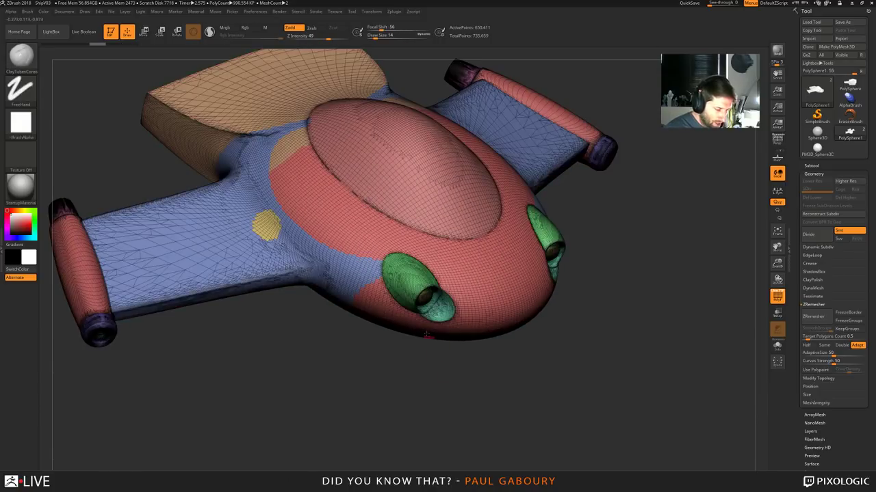
pyautogui.keyDown('ctrl'); pyautogui.keyDown('shift'); pyautogui.click(476, 376); pyautogui.keyUp('shift'); pyautogui.keyUp('ctrl')
pyautogui.moveTo(474, 374)
pyautogui.mouseDown(button='right')
pyautogui.moveTo(489, 358)
pyautogui.moveTo(572, 399)
pyautogui.moveTo(470, 325)
pyautogui.moveTo(515, 318)
pyautogui.mouseUp(button='right')
pyautogui.moveTo(515, 318)
pyautogui.keyDown('alt'); pyautogui.mouseDown(button='right')
pyautogui.moveTo(494, 329)
pyautogui.moveTo(490, 322)
pyautogui.mouseUp(button='right'); pyautogui.keyUp('alt')
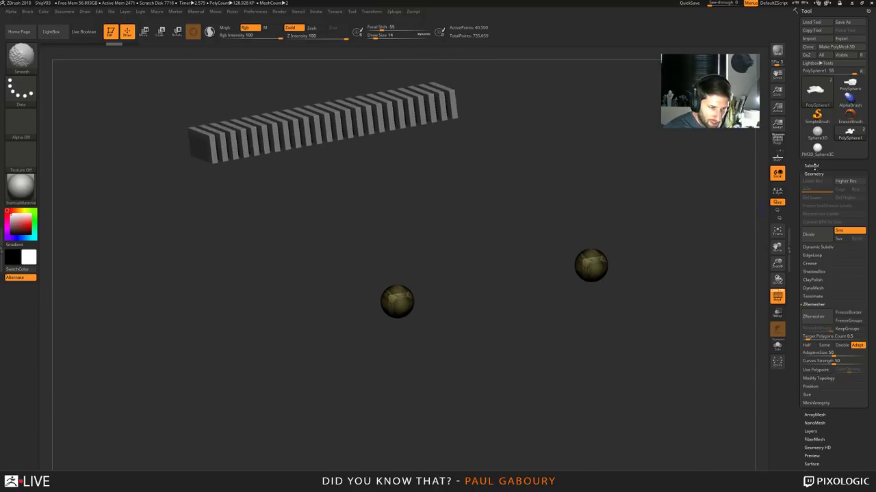
# Remesh only the visible eye spheres with ZRemesher, keeping the rest of the ship's mesh
pyautogui.click(812, 166)
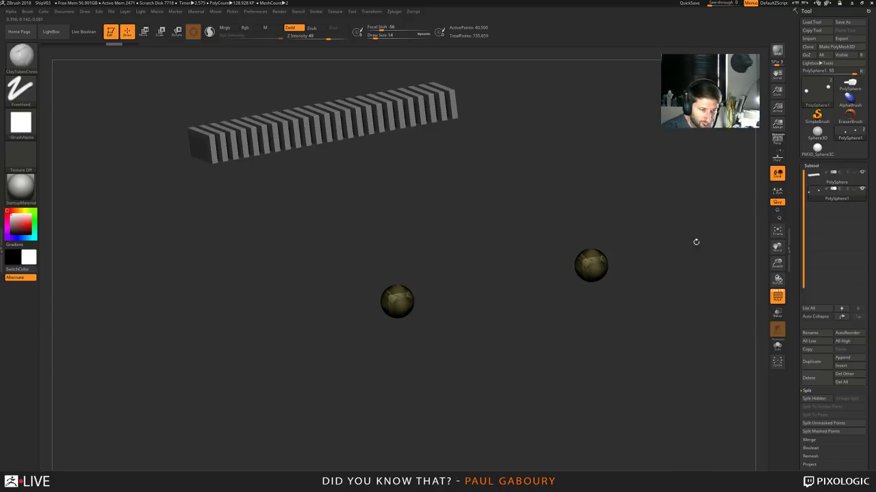
pyautogui.click(811, 167)
pyautogui.click(814, 173)
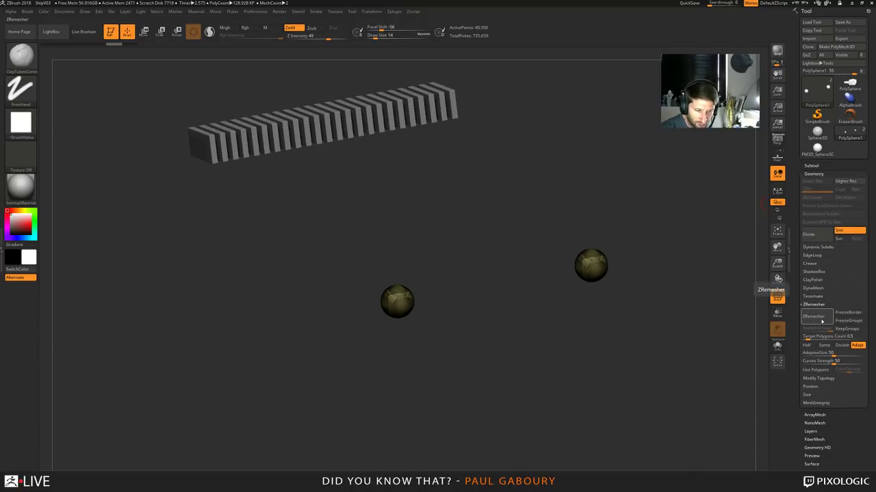
pyautogui.click(820, 320)
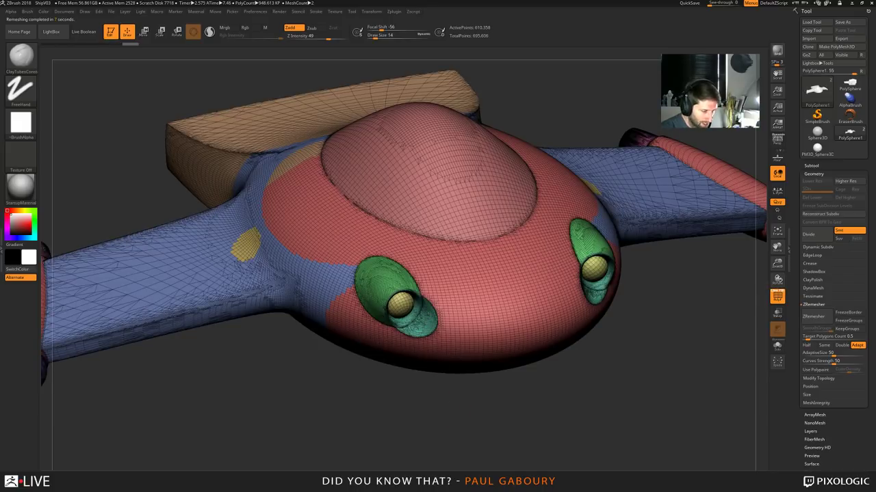
pyautogui.moveTo(427, 308)
pyautogui.keyDown('ctrl'); pyautogui.mouseDown(button='right')
pyautogui.moveTo(497, 365)
pyautogui.moveTo(414, 366)
pyautogui.moveTo(428, 361)
pyautogui.mouseUp(button='right'); pyautogui.keyUp('ctrl')
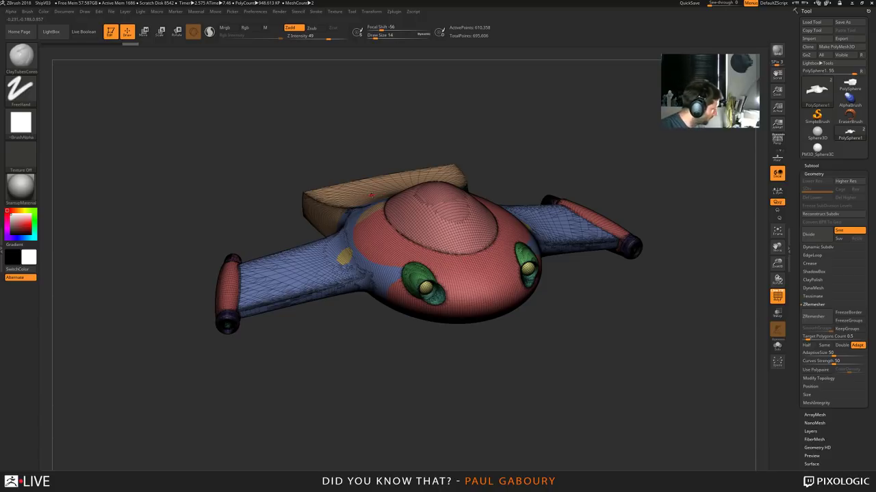
# Show the Spotlight images, tile them with Tile Selected and move the red bark image over the ship's wing
pyautogui.hotkey('shift', 'z')
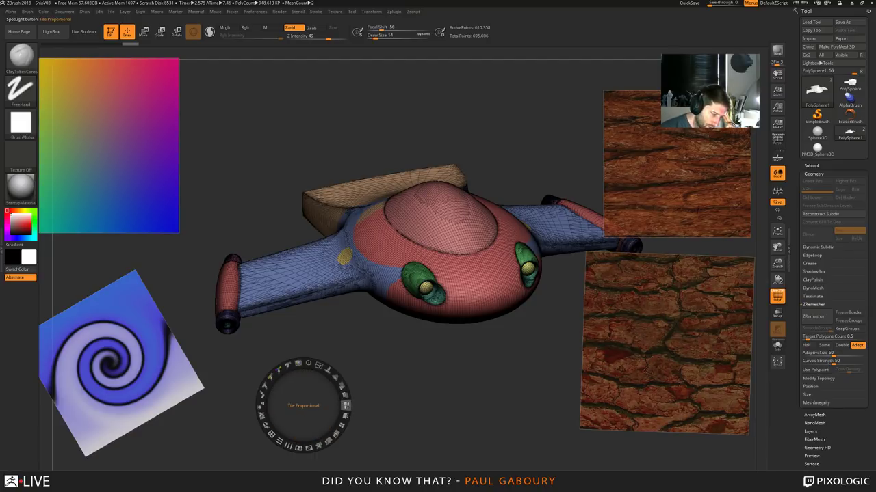
pyautogui.click(346, 417)
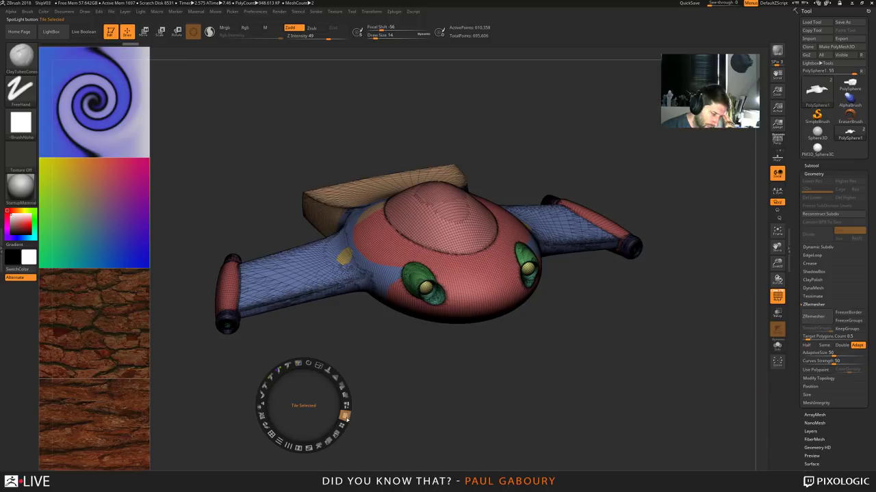
pyautogui.moveTo(303, 406); pyautogui.dragTo(348, 285)
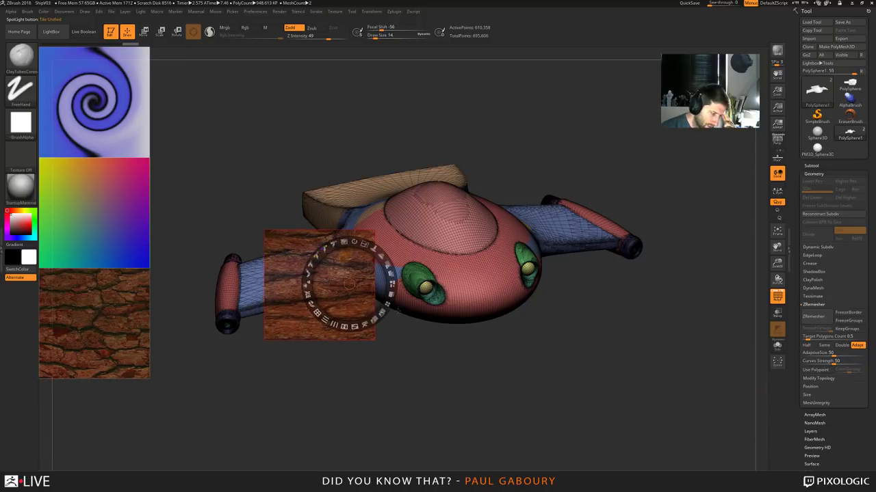
# Compare the Tile Selected and Tile Proportional layouts, arrange the images with Tile Unified and hide Spotlight
pyautogui.click(391, 295)
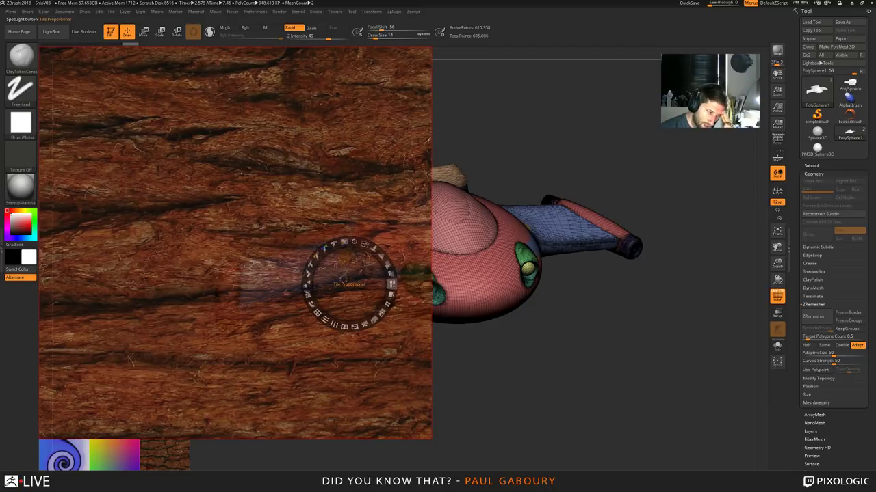
pyautogui.click(391, 283)
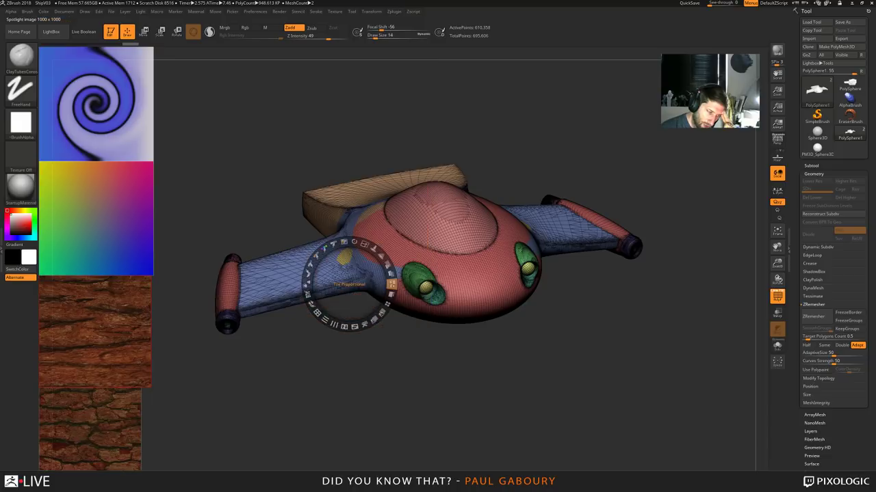
pyautogui.click(391, 283)
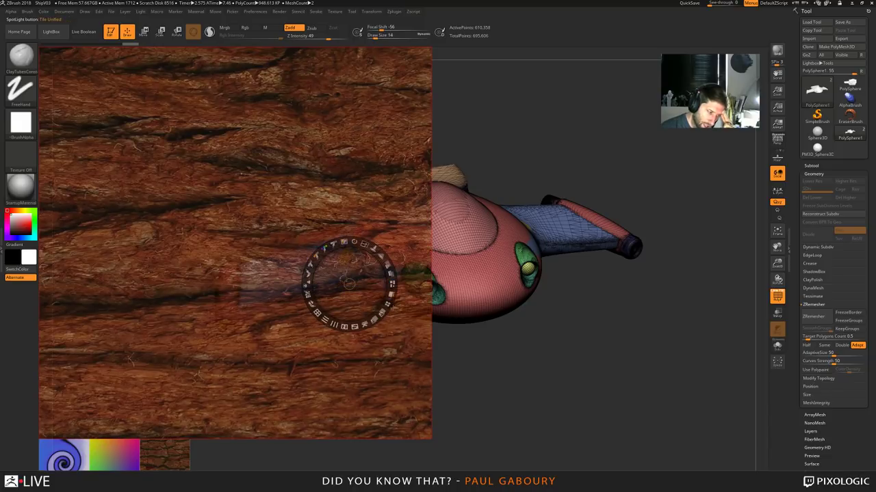
pyautogui.click(388, 305)
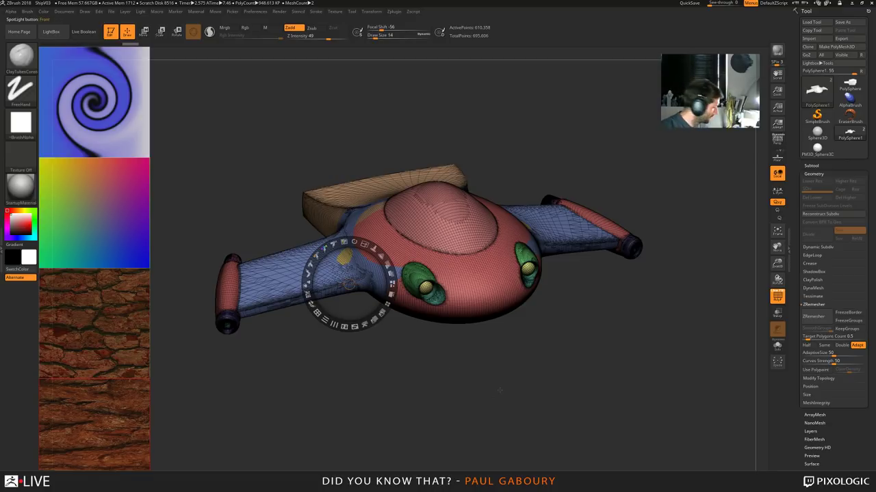
pyautogui.hotkey('shift', 'z')
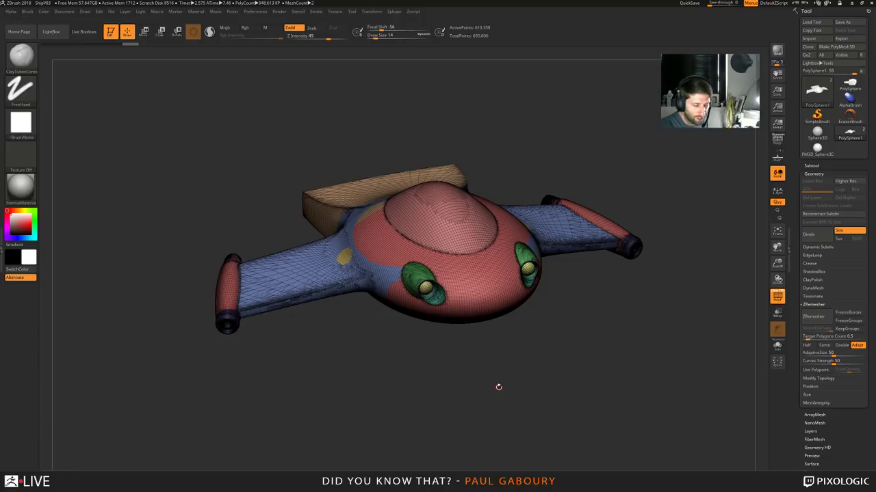
# Expand the Tutorial View below the canvas to about a third of its height and collapse it again
pyautogui.click(467, 466)
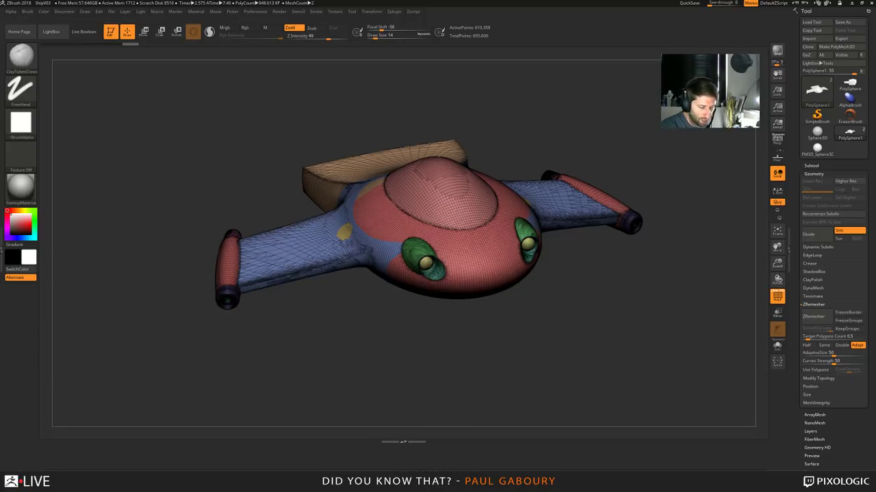
pyautogui.moveTo(419, 314); pyautogui.dragTo(420, 311)
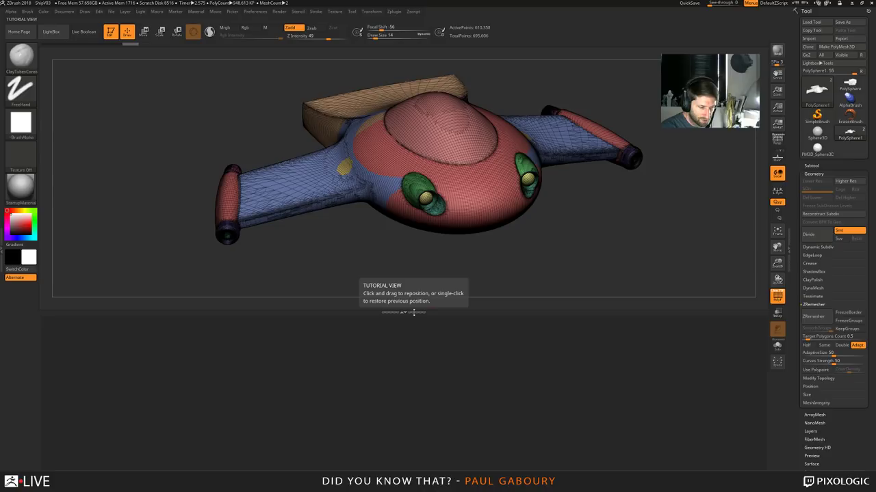
pyautogui.click(413, 312)
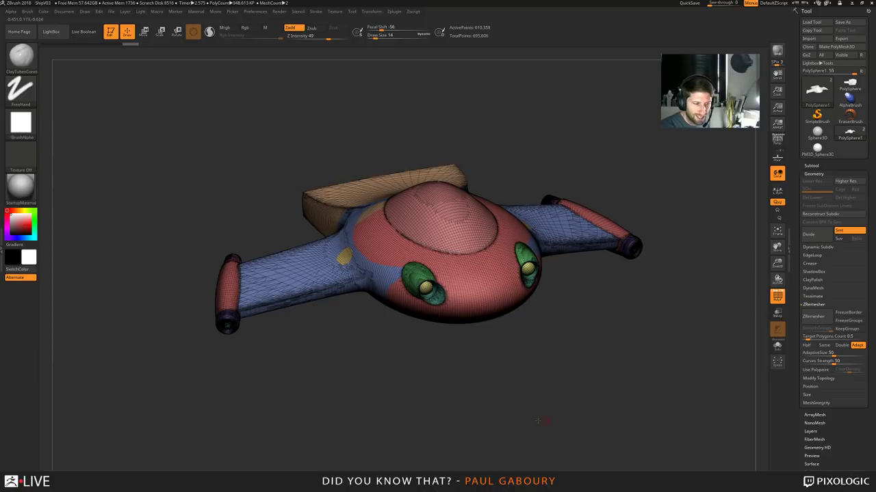
# Merge the whole ship mesh into a single polygroup
pyautogui.keyDown('alt'); pyautogui.moveTo(541, 418); pyautogui.dragTo(499, 417, button='right'); pyautogui.keyUp('alt')
pyautogui.moveTo(483, 363)
pyautogui.keyDown('ctrl'); pyautogui.mouseDown(button='right')
pyautogui.moveTo(442, 340)
pyautogui.moveTo(467, 328)
pyautogui.moveTo(477, 355)
pyautogui.mouseUp(button='right'); pyautogui.keyUp('ctrl')
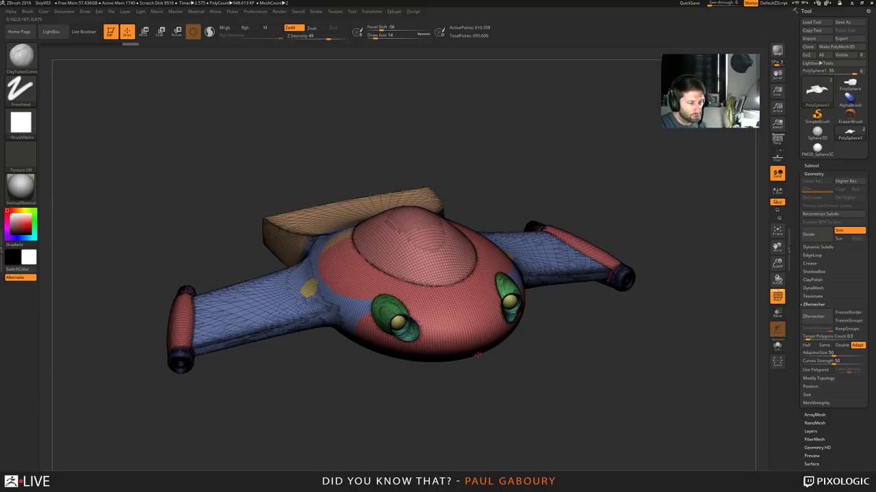
pyautogui.moveTo(542, 390); pyautogui.dragTo(549, 389, button='right')
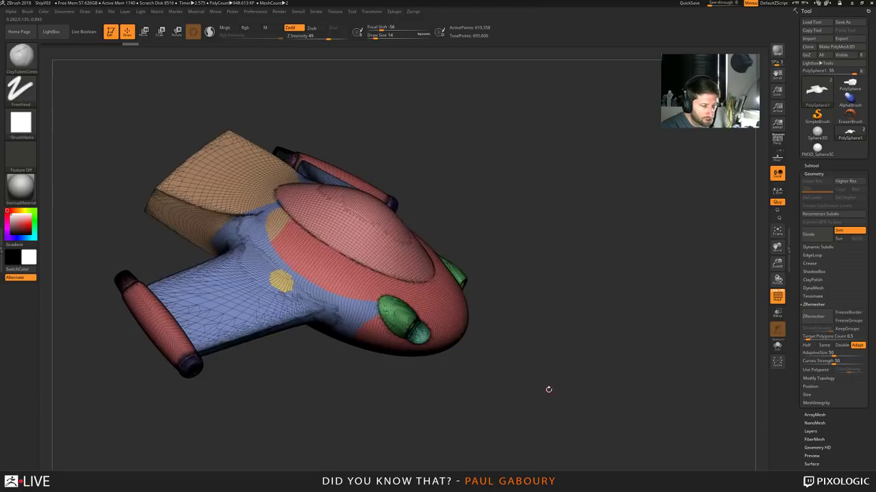
pyautogui.moveTo(538, 401); pyautogui.dragTo(535, 387)
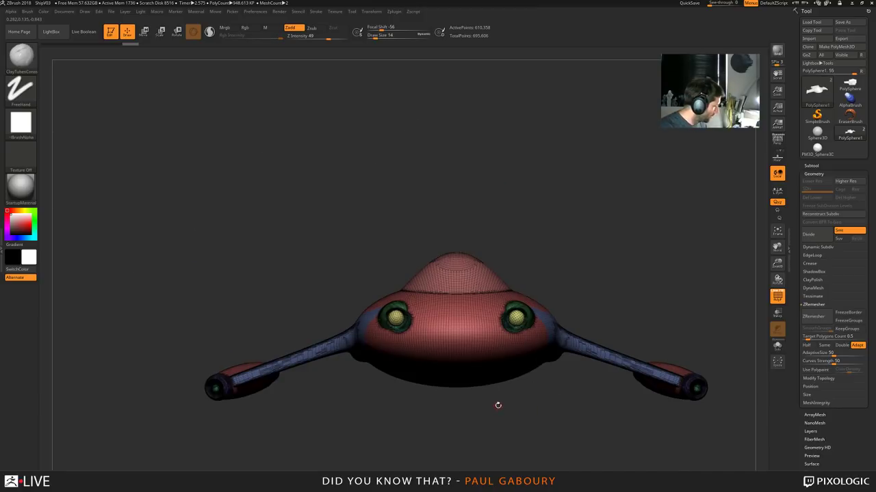
pyautogui.press('ctrl')
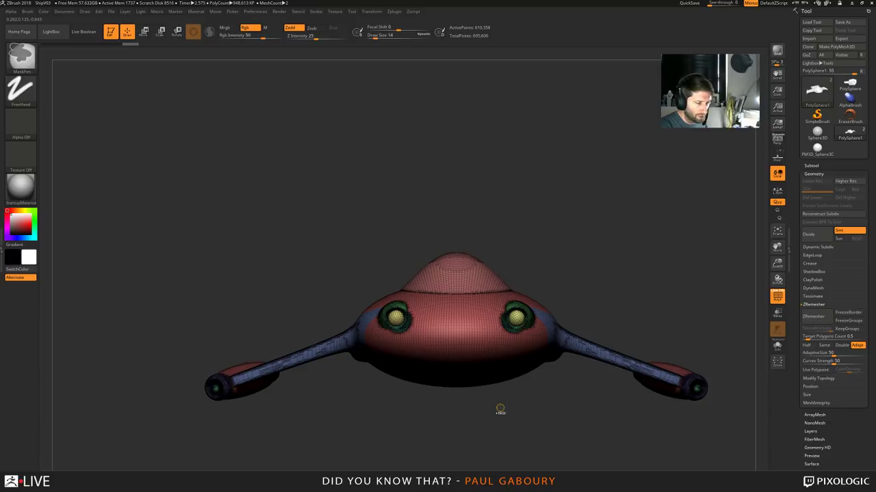
pyautogui.hotkey('ctrl', 'w')
# Slice through the ship with the SliceCurve brush along the canopy's base to separate the dome into its own polygroup
pyautogui.moveTo(504, 409)
pyautogui.mouseDown()
pyautogui.moveTo(547, 418)
pyautogui.moveTo(359, 325)
pyautogui.mouseUp()
pyautogui.hotkey('ctrl', 'shift')
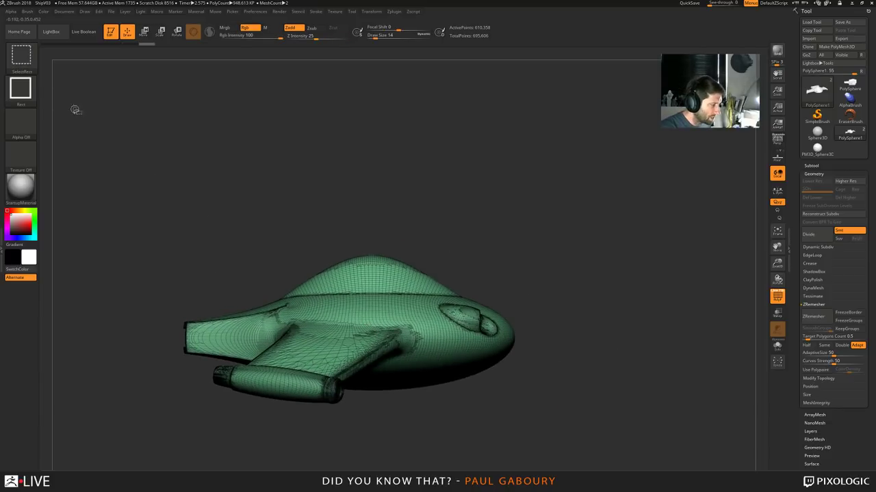
pyautogui.click(21, 56)
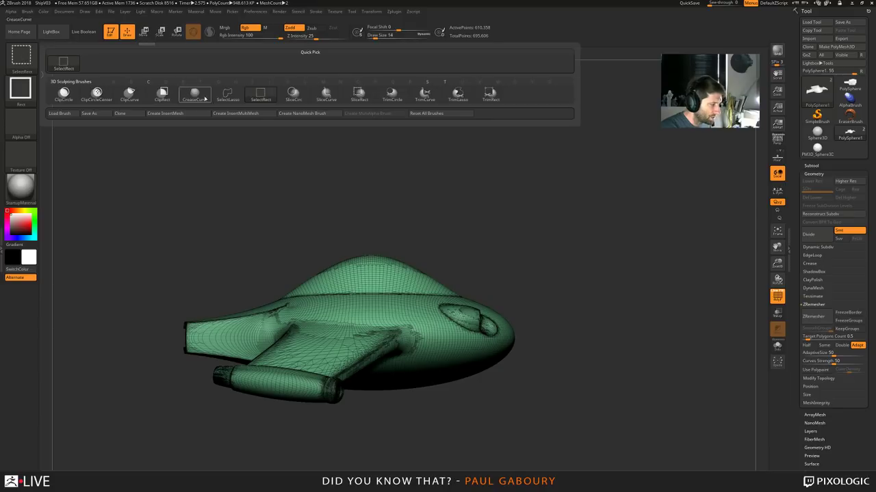
pyautogui.keyDown('ctrl'); pyautogui.keyDown('shift'); pyautogui.click(327, 96); pyautogui.keyUp('shift'); pyautogui.keyUp('ctrl')
pyautogui.keyDown('alt'); pyautogui.moveTo(317, 251); pyautogui.dragTo(320, 308, button='right'); pyautogui.keyUp('alt')
pyautogui.moveTo(120, 299)
pyautogui.keyDown('ctrl'); pyautogui.keyDown('shift'); pyautogui.mouseDown()
pyautogui.moveTo(409, 274)
pyautogui.moveTo(572, 282)
pyautogui.moveTo(703, 301)
pyautogui.mouseUp(); pyautogui.keyUp('shift'); pyautogui.keyUp('ctrl')
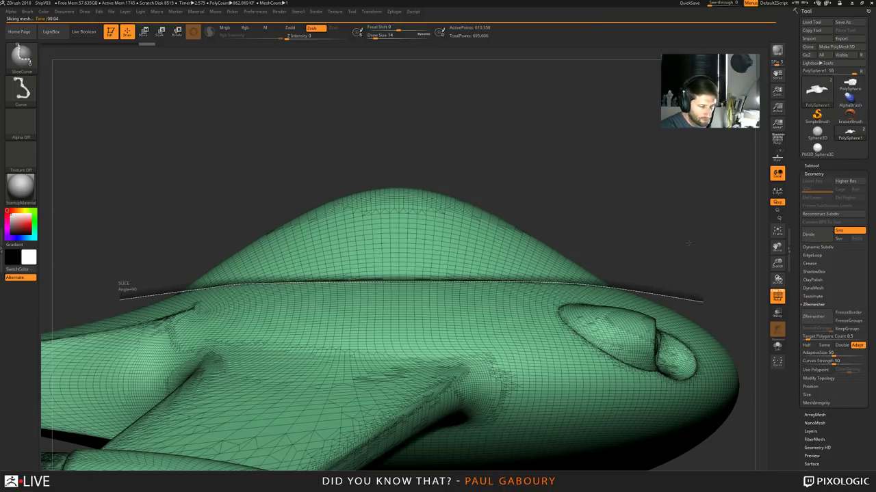
pyautogui.moveTo(688, 243)
pyautogui.keyDown('ctrl'); pyautogui.mouseDown(button='right')
pyautogui.moveTo(612, 236)
pyautogui.moveTo(600, 296)
pyautogui.mouseUp(button='right'); pyautogui.keyUp('ctrl')
pyautogui.moveTo(599, 296); pyautogui.dragTo(621, 260)
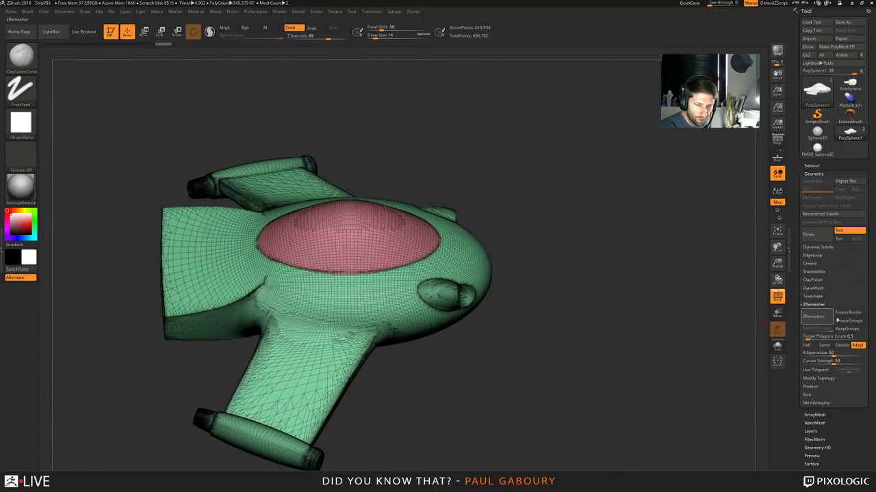
# Turn on KeepGroups, remesh the ship with ZRemesher at a target polygons count of 0.5 and undo the remesh
pyautogui.click(848, 330)
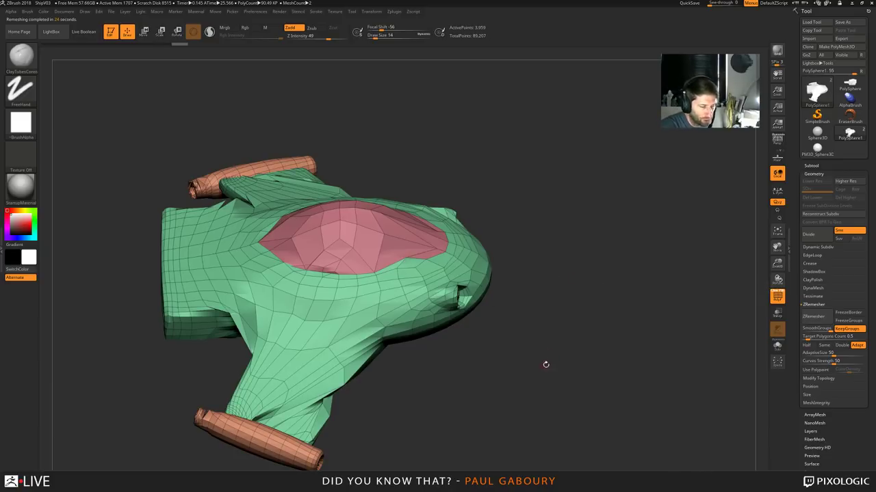
pyautogui.moveTo(545, 363); pyautogui.dragTo(546, 375)
pyautogui.hotkey('ctrl', 'z')
pyautogui.hotkey('ctrl', 'z')
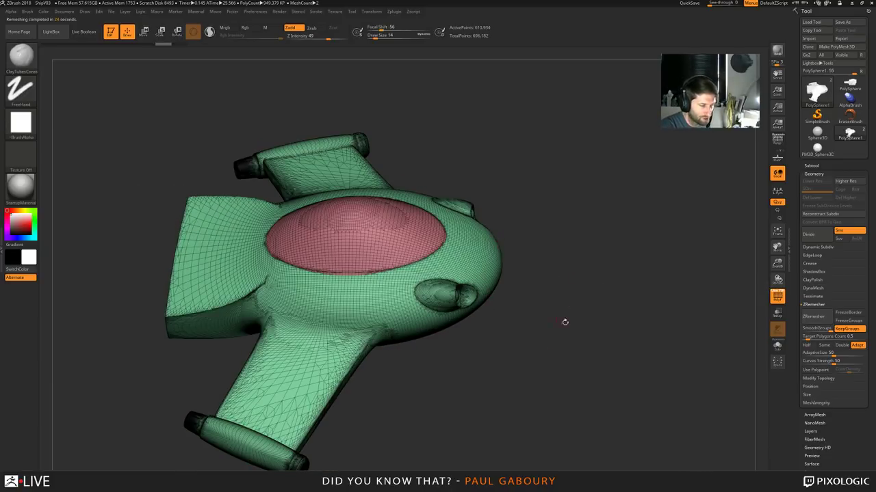
# Set the target polygons count to 5, remesh the ship with its groups kept, inspect the topology and undo the remesh
pyautogui.keyDown('alt'); pyautogui.moveTo(577, 404); pyautogui.dragTo(645, 365); pyautogui.keyUp('alt')
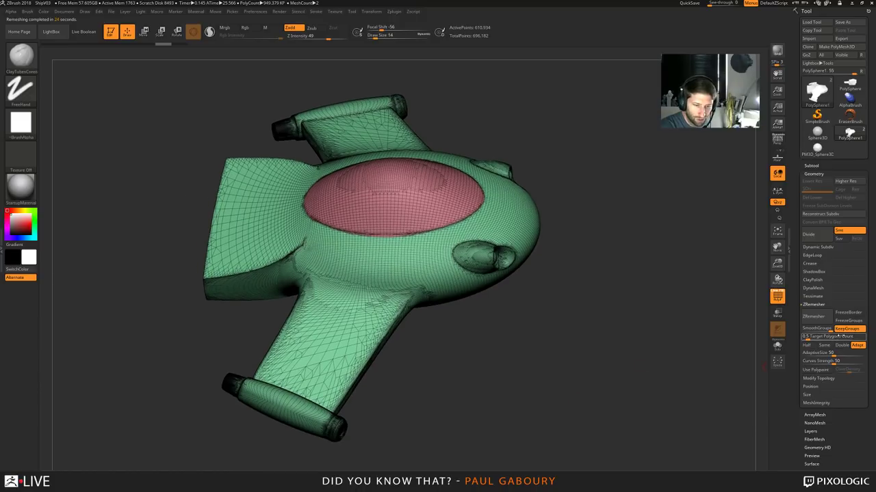
pyautogui.click(807, 337)
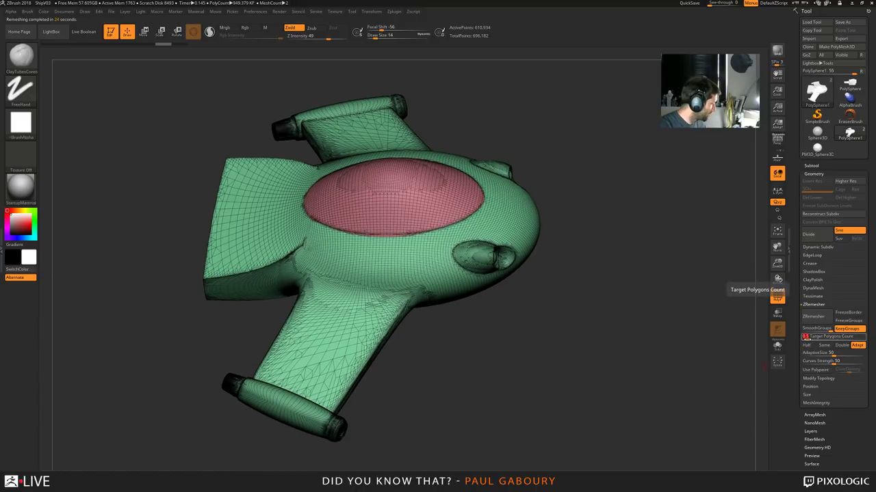
pyautogui.write('5')
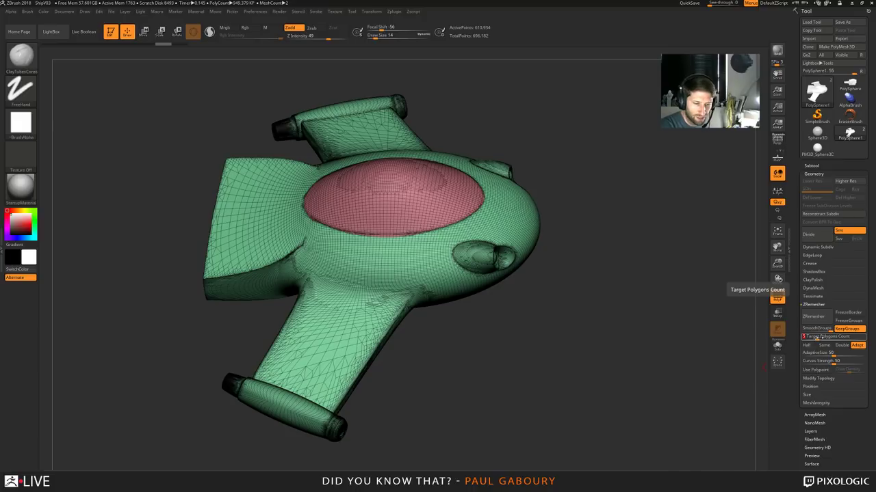
pyautogui.press('Return')
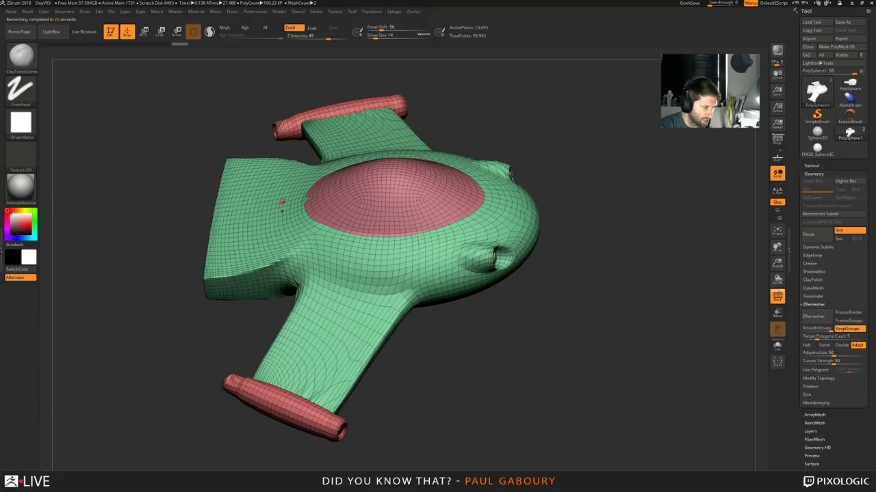
pyautogui.moveTo(541, 329); pyautogui.dragTo(514, 363)
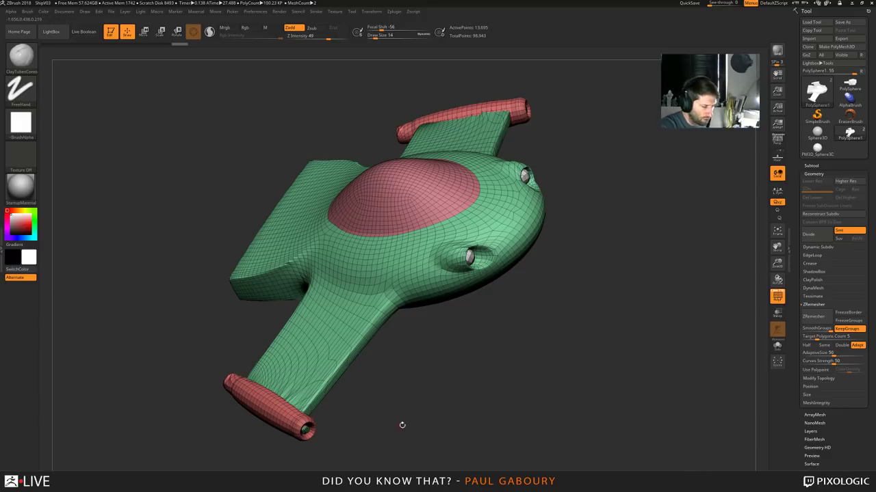
pyautogui.hotkey('ctrl', 'd')
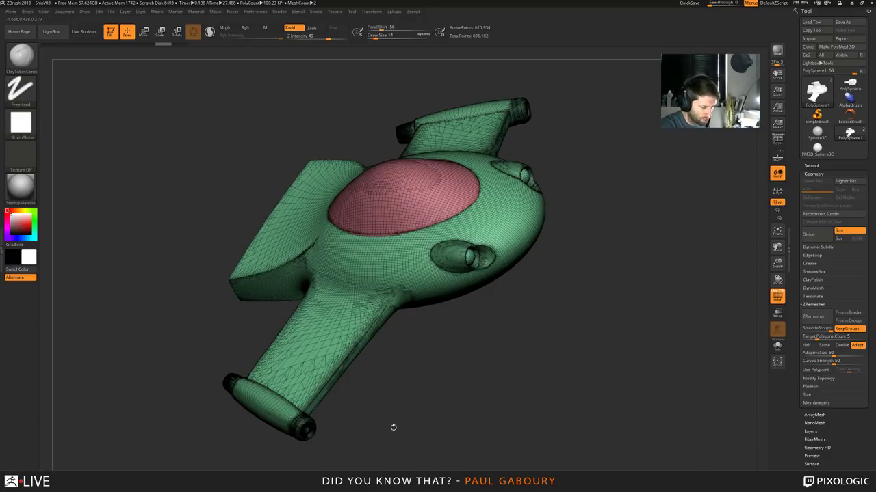
# Isolate the small stray pieces near the wing tips and invert the visibility to hide them
pyautogui.moveTo(393, 427); pyautogui.dragTo(328, 393)
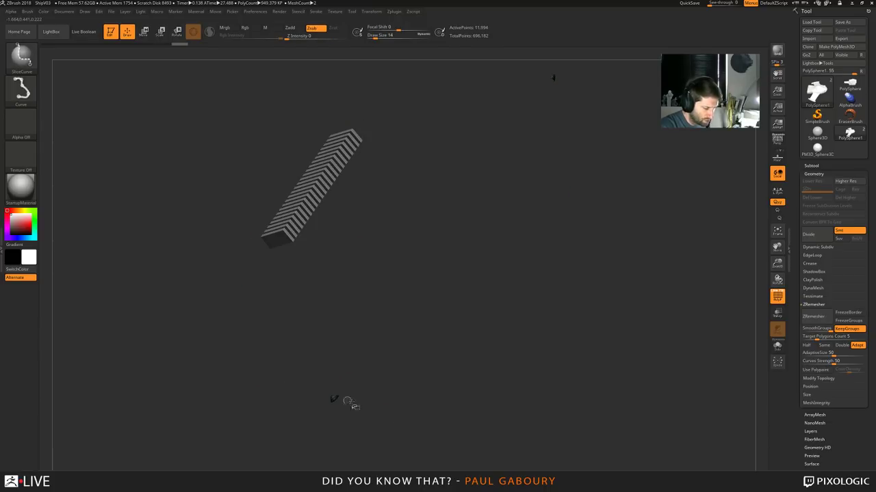
pyautogui.keyDown('ctrl'); pyautogui.keyDown('shift'); pyautogui.click(365, 401); pyautogui.keyUp('shift'); pyautogui.keyUp('ctrl')
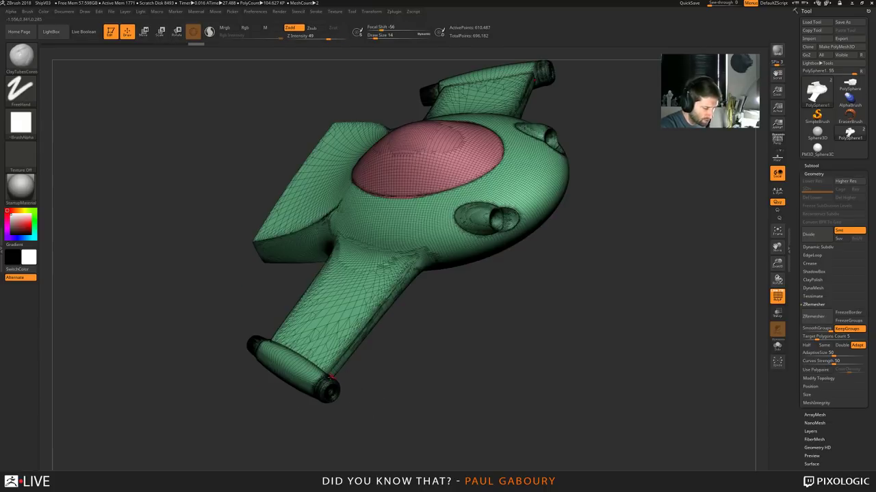
pyautogui.moveTo(351, 378)
pyautogui.mouseDown(button='right')
pyautogui.moveTo(357, 405)
pyautogui.moveTo(440, 342)
pyautogui.moveTo(417, 376)
pyautogui.moveTo(486, 385)
pyautogui.moveTo(487, 364)
pyautogui.mouseUp(button='right')
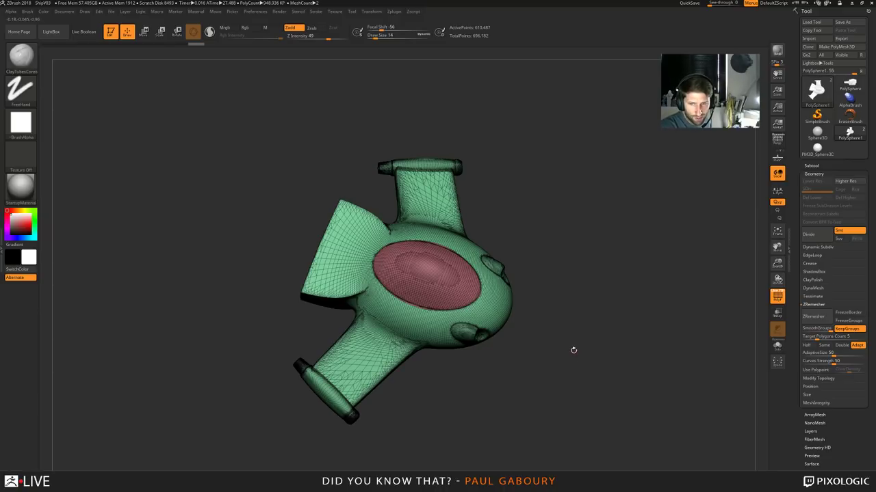
# Examine the canopy's polygroup border on the dense ship mesh and the SmoothGroups setting of ZRemesher
pyautogui.moveTo(540, 366)
pyautogui.mouseDown(button='right')
pyautogui.moveTo(540, 294)
pyautogui.moveTo(545, 310)
pyautogui.mouseUp(button='right')
pyautogui.moveTo(546, 309)
pyautogui.keyDown('ctrl'); pyautogui.mouseDown(button='right')
pyautogui.moveTo(545, 336)
pyautogui.moveTo(587, 364)
pyautogui.moveTo(493, 280)
pyautogui.moveTo(571, 363)
pyautogui.mouseUp(button='right'); pyautogui.keyUp('ctrl')
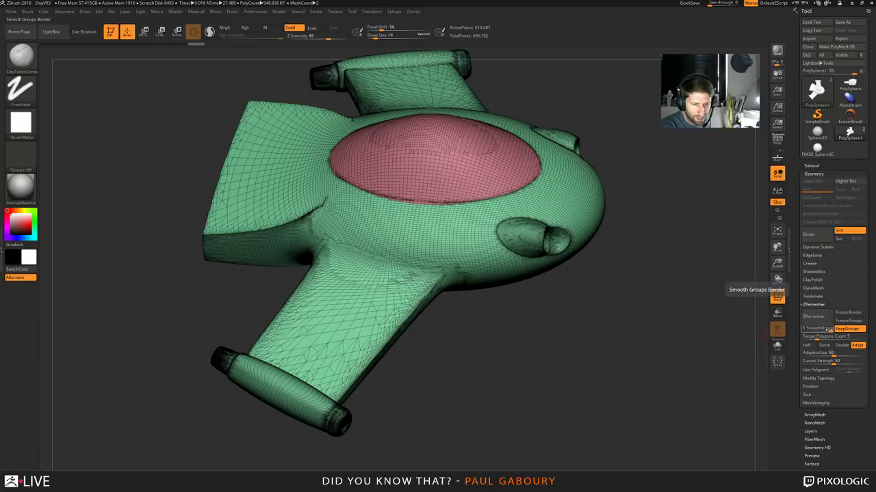
pyautogui.moveTo(830, 330); pyautogui.dragTo(797, 333)
pyautogui.keyDown('alt'); pyautogui.moveTo(678, 327); pyautogui.dragTo(662, 363, button='right'); pyautogui.keyUp('alt')
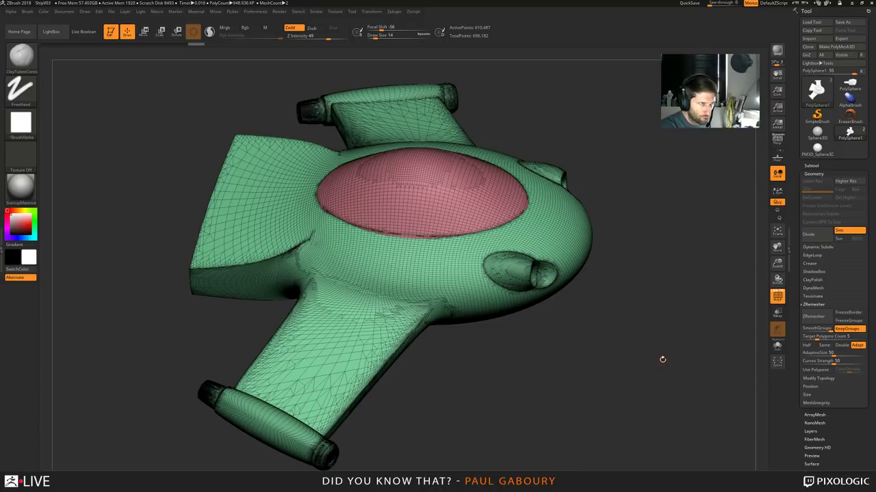
# Load the DemoSoldier.ZTL tool from LightBox and frame the whole figure in a front view
pyautogui.press(',')
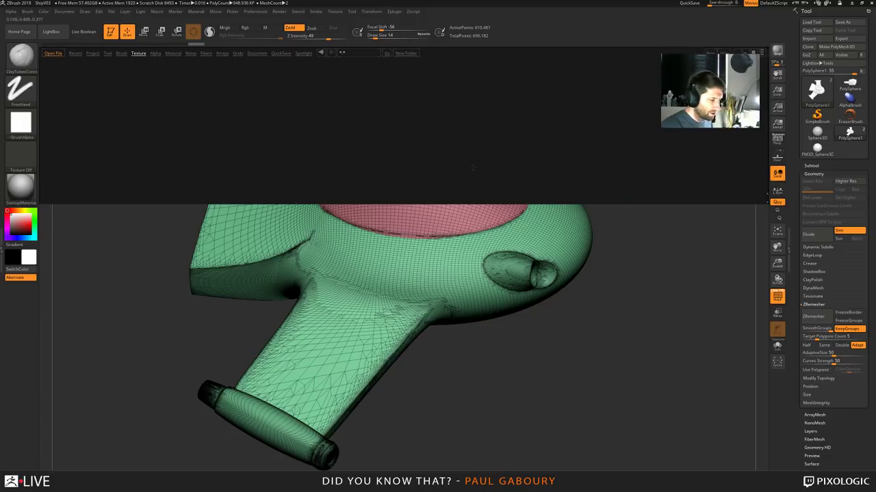
pyautogui.click(100, 54)
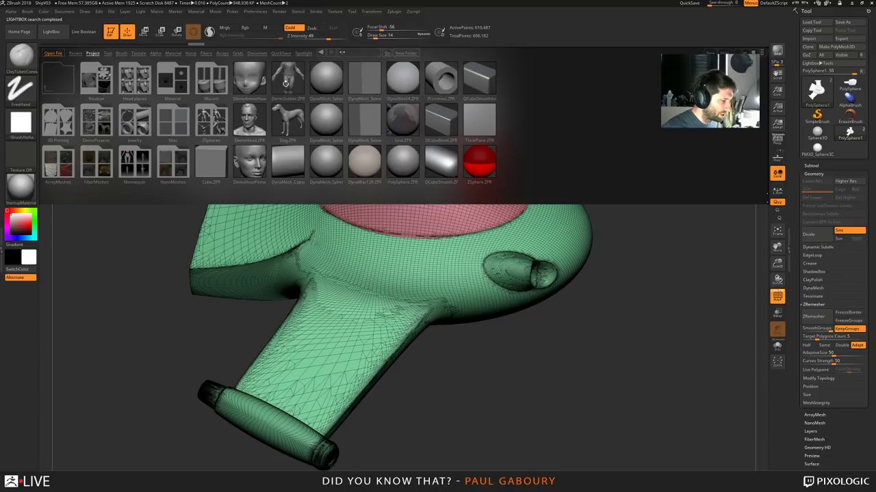
pyautogui.click(108, 53)
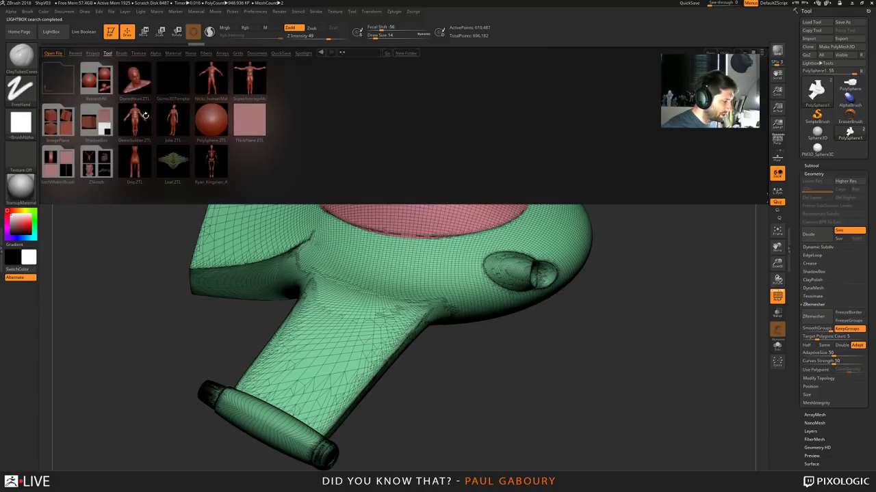
pyautogui.doubleClick(145, 115)
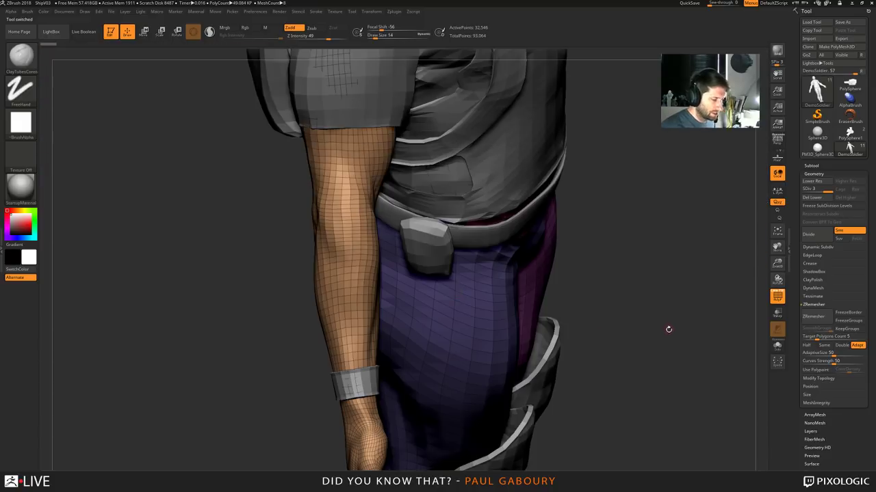
pyautogui.press('f')
pyautogui.keyDown('shift'); pyautogui.moveTo(594, 308); pyautogui.dragTo(681, 316); pyautogui.keyUp('shift')
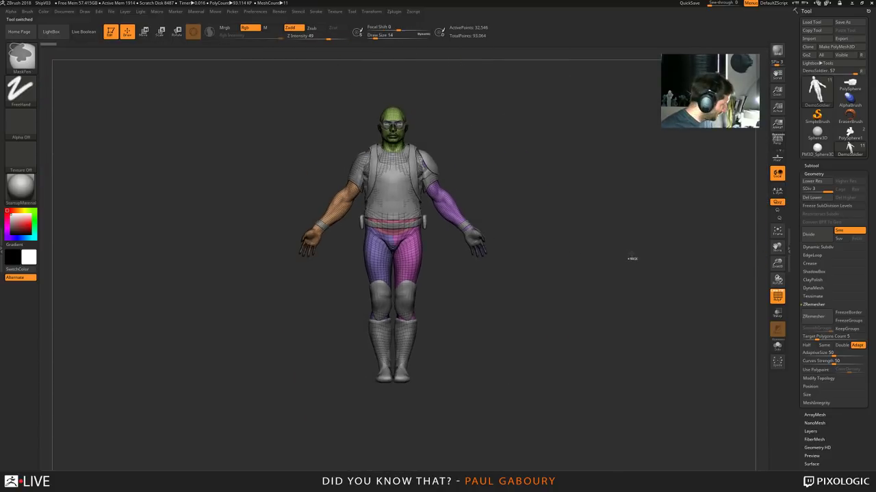
# Hide the polyframe, divide the soldier's body to subdivision level 5 and delete its lower levels
pyautogui.press('d')
pyautogui.hotkey('shift', 'f')
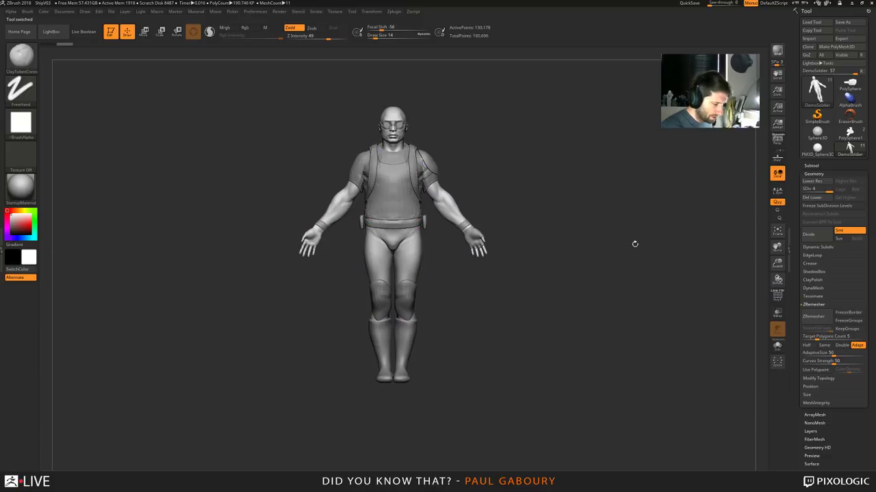
pyautogui.hotkey('ctrl', 'd')
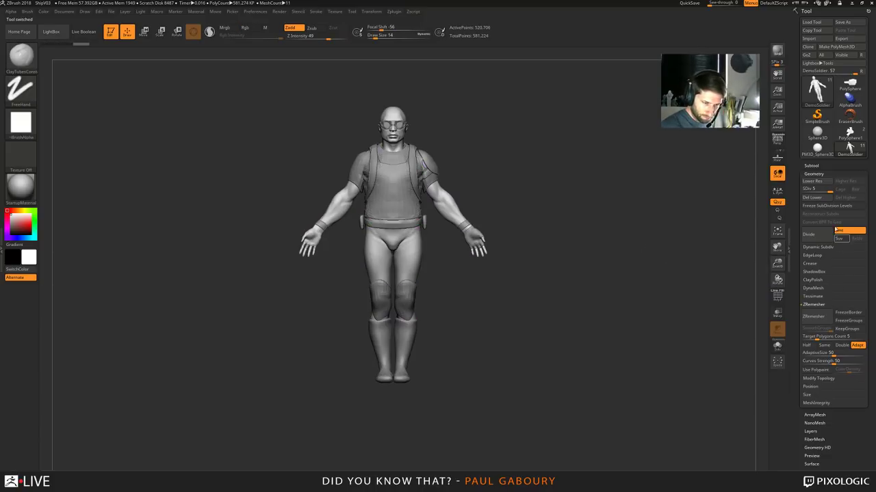
pyautogui.click(811, 197)
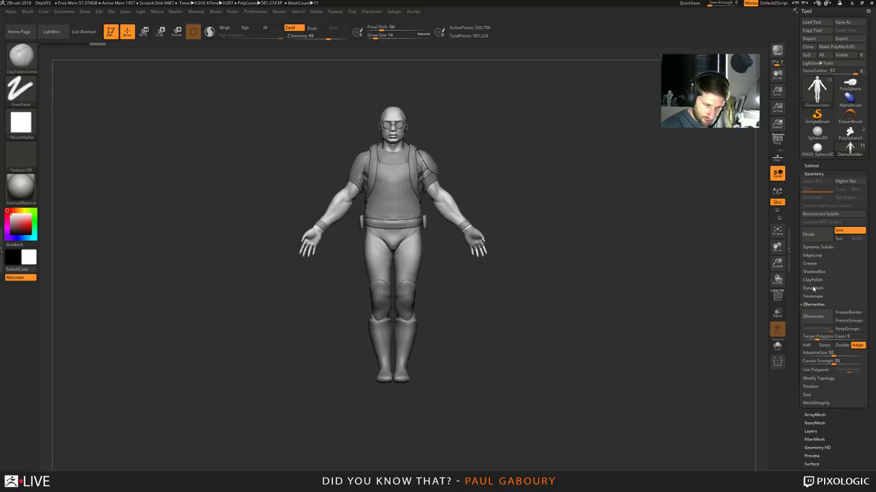
# Convert the soldier's body to a DynaMesh with Blur 0 and a resolution of 640
pyautogui.click(813, 289)
pyautogui.click(857, 305)
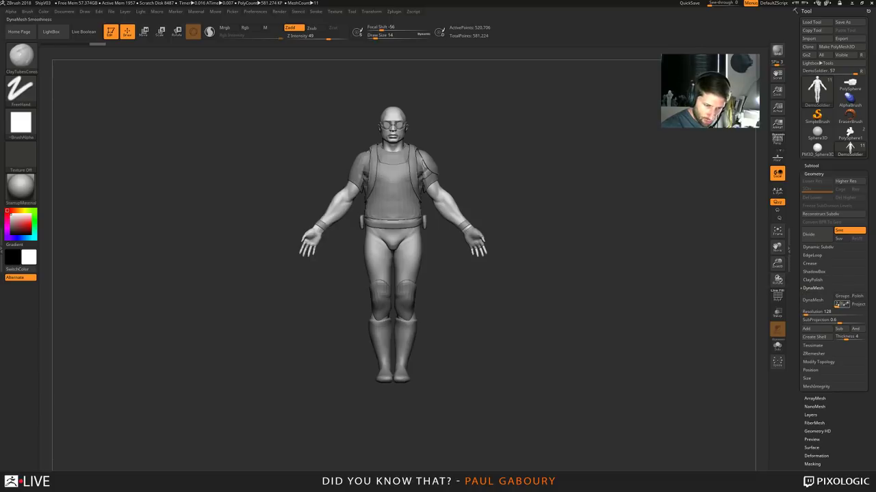
pyautogui.moveTo(842, 305); pyautogui.dragTo(813, 314)
pyautogui.click(806, 314)
pyautogui.write('0')
pyautogui.press('Return')
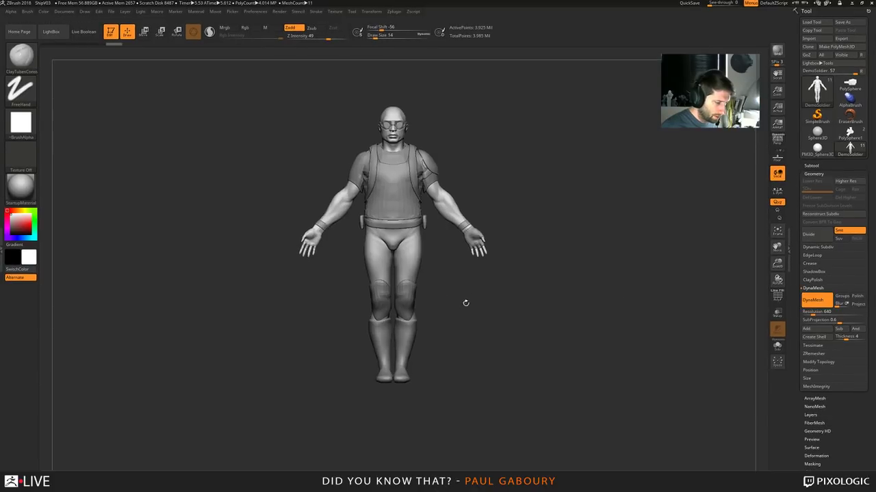
# Switch to the desktop, search the installed programs for ZBrush and launch another session
pyautogui.press('super+d')
pyautogui.rightClick(491, 314)
pyautogui.click(549, 390)
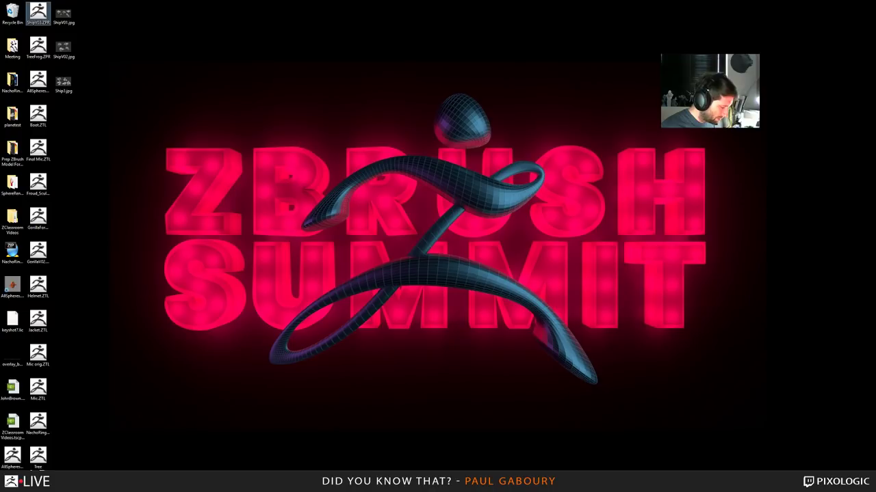
pyautogui.press('super')
pyautogui.write('zbr')
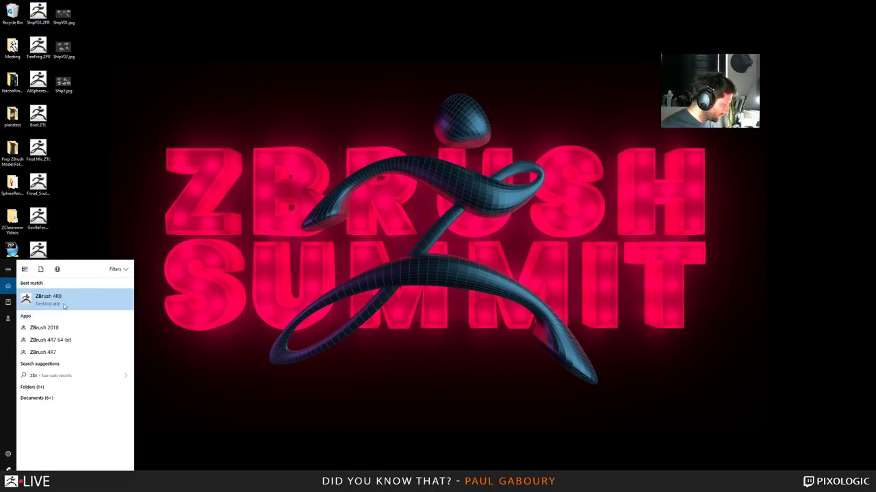
pyautogui.click(69, 303)
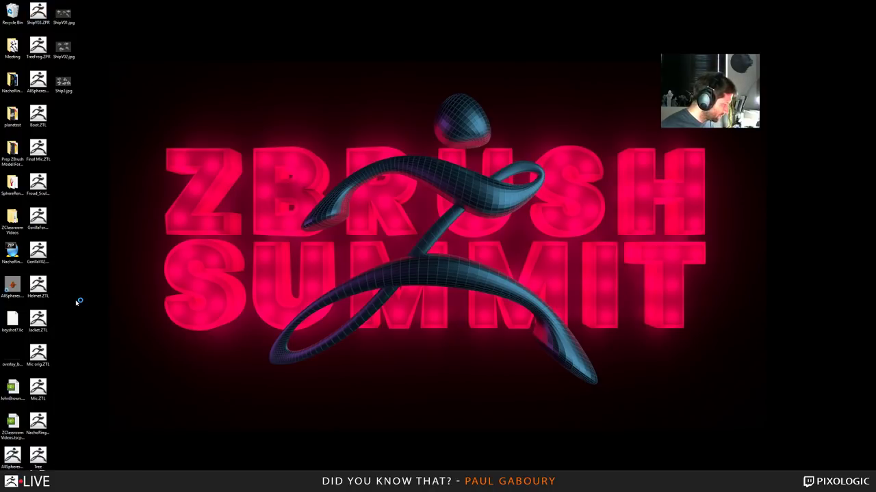
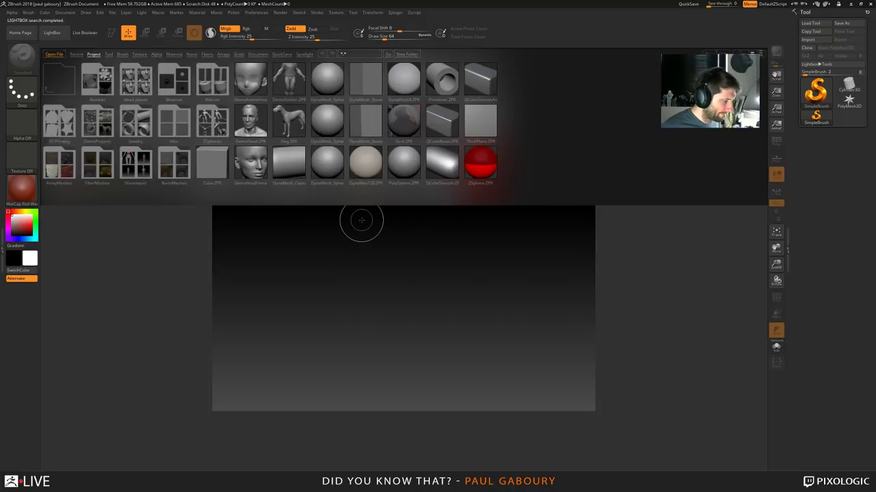
# Open the DemoSoldier.ZPR project, divide the body to subdivision level 5 and display only that subtool
pyautogui.doubleClick(288, 79)
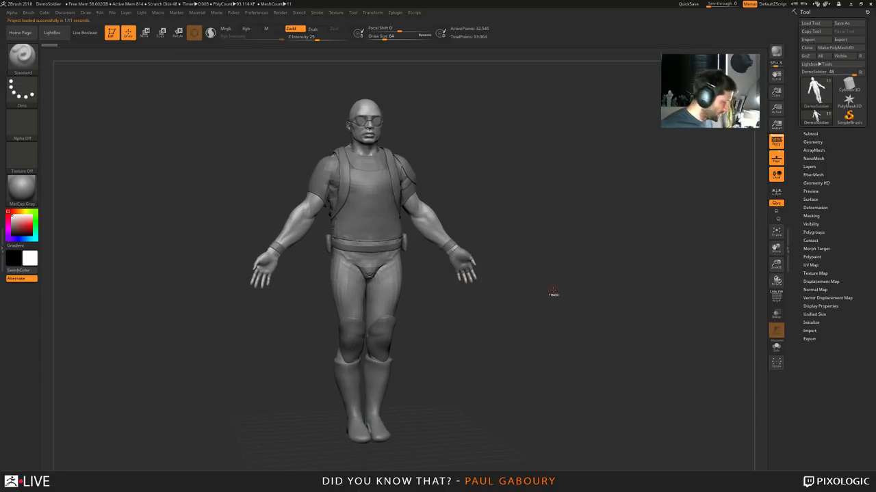
pyautogui.click(811, 134)
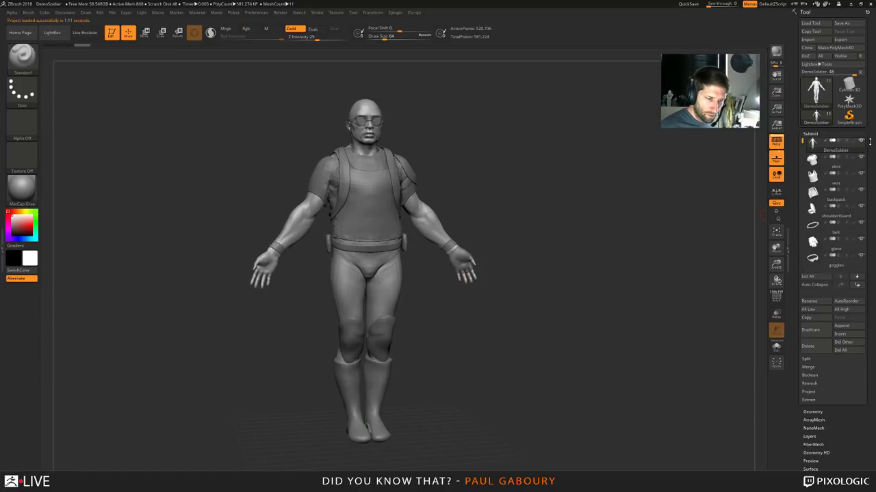
pyautogui.click(812, 134)
pyautogui.click(812, 142)
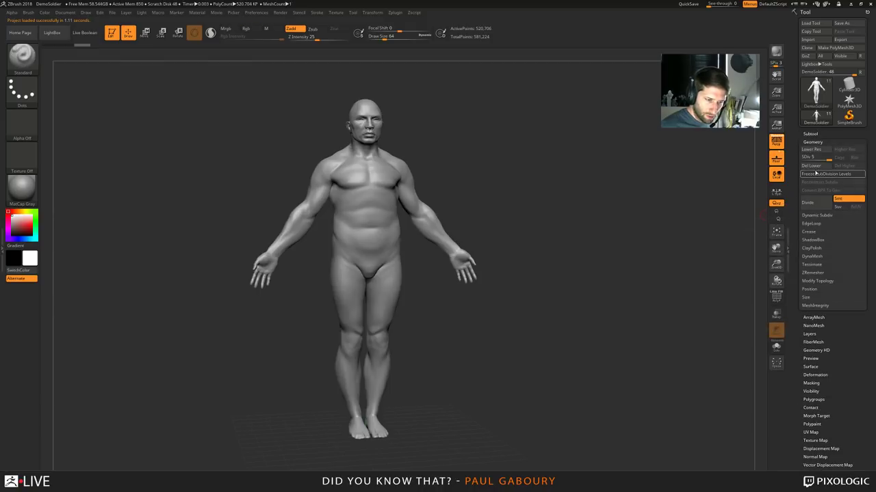
# Delete the body's lower subdivision levels and convert it to a DynaMesh at resolution 336
pyautogui.click(814, 255)
pyautogui.write('336')
pyautogui.press('Return')
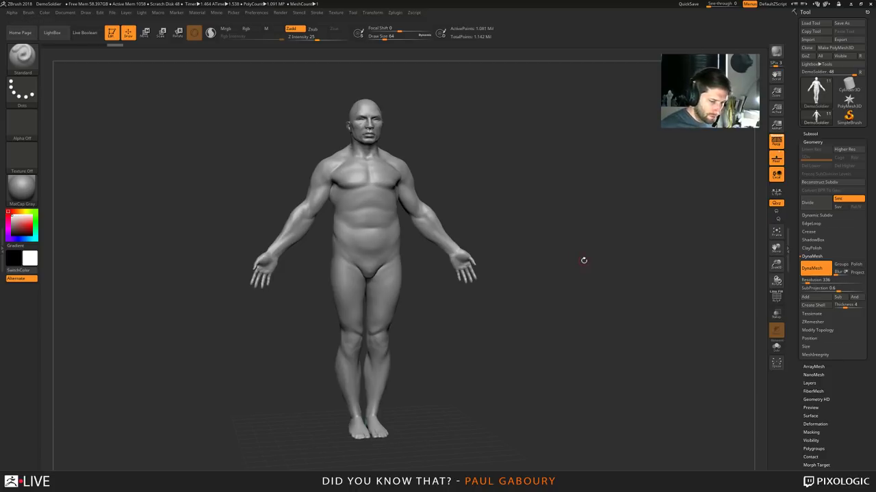
# Undo the previous DynaMesh, rebuild the soldier's body at resolution 128 with Blur 0, and assign it a single polygroup
pyautogui.hotkey('shift', 'f')
pyautogui.keyDown('alt'); pyautogui.moveTo(528, 228); pyautogui.dragTo(579, 280, button='right'); pyautogui.keyUp('alt')
pyautogui.hotkey('ctrl', 'z')
pyautogui.keyDown('alt'); pyautogui.moveTo(650, 195); pyautogui.dragTo(667, 269, button='right'); pyautogui.keyUp('alt')
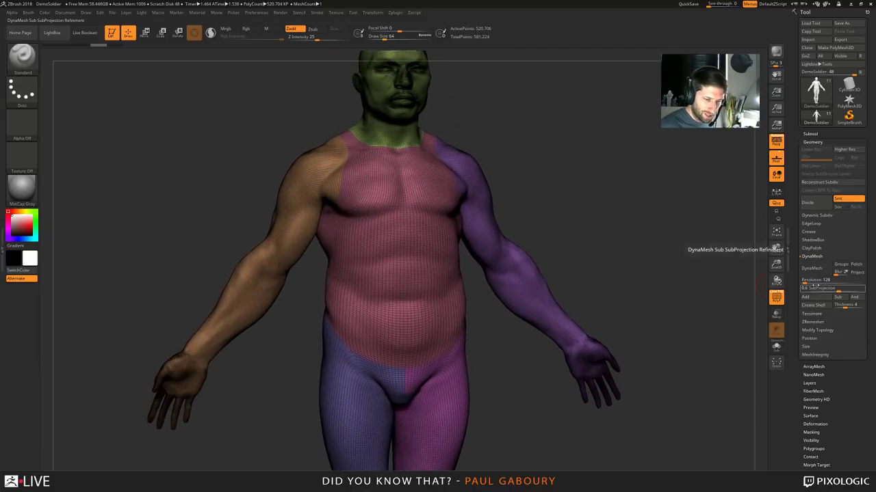
pyautogui.click(814, 269)
pyautogui.keyDown('alt'); pyautogui.moveTo(565, 230); pyautogui.dragTo(581, 305, button='right'); pyautogui.keyUp('alt')
pyautogui.hotkey('ctrl', 'w')
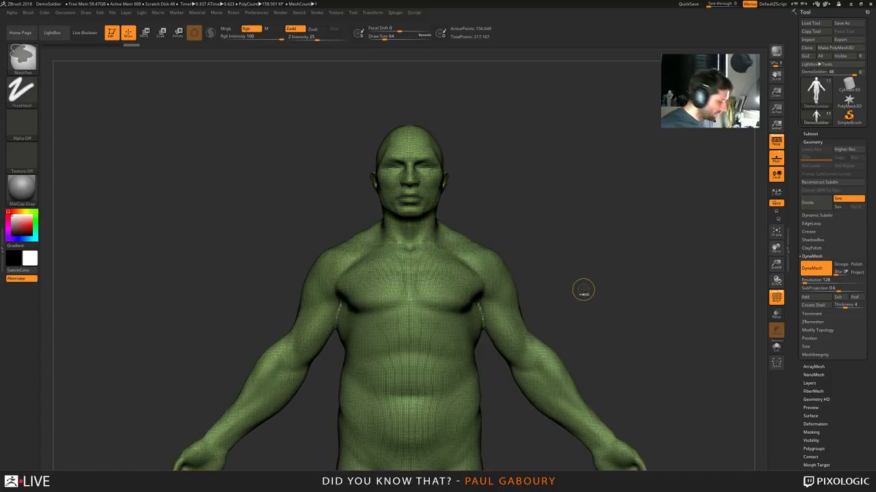
# Mask both pectorals, trim the mask along the upper chest and sternum, and turn the masked area into a new polygroup
pyautogui.moveTo(450, 353)
pyautogui.keyDown('alt'); pyautogui.mouseDown(button='right')
pyautogui.moveTo(501, 248)
pyautogui.moveTo(497, 290)
pyautogui.mouseUp(button='right'); pyautogui.keyUp('alt')
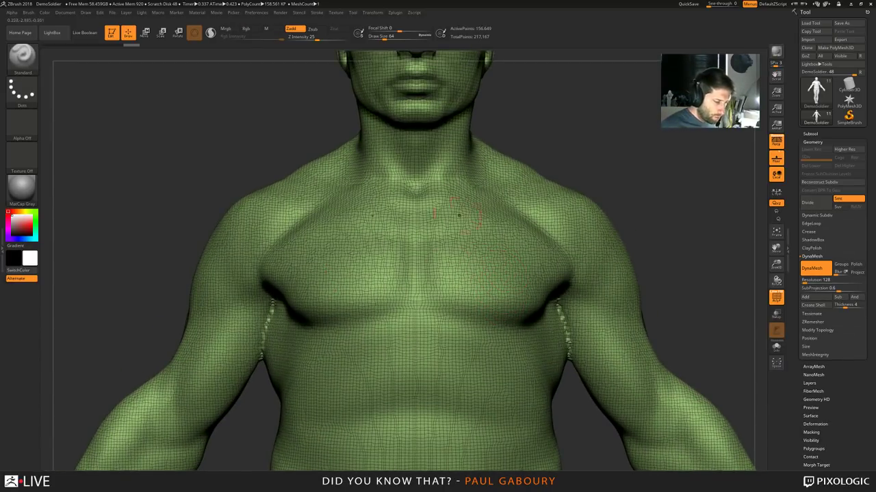
pyautogui.moveTo(477, 254)
pyautogui.keyDown('ctrl'); pyautogui.mouseDown()
pyautogui.moveTo(527, 230)
pyautogui.moveTo(415, 270)
pyautogui.moveTo(430, 205)
pyautogui.moveTo(469, 189)
pyautogui.moveTo(523, 229)
pyautogui.moveTo(540, 294)
pyautogui.moveTo(472, 311)
pyautogui.moveTo(457, 206)
pyautogui.moveTo(520, 224)
pyautogui.mouseUp(); pyautogui.keyUp('ctrl')
pyautogui.moveTo(521, 194)
pyautogui.keyDown('ctrl'); pyautogui.keyDown('alt'); pyautogui.mouseDown()
pyautogui.moveTo(400, 175)
pyautogui.moveTo(438, 188)
pyautogui.moveTo(392, 182)
pyautogui.mouseUp(); pyautogui.keyUp('alt'); pyautogui.keyUp('ctrl')
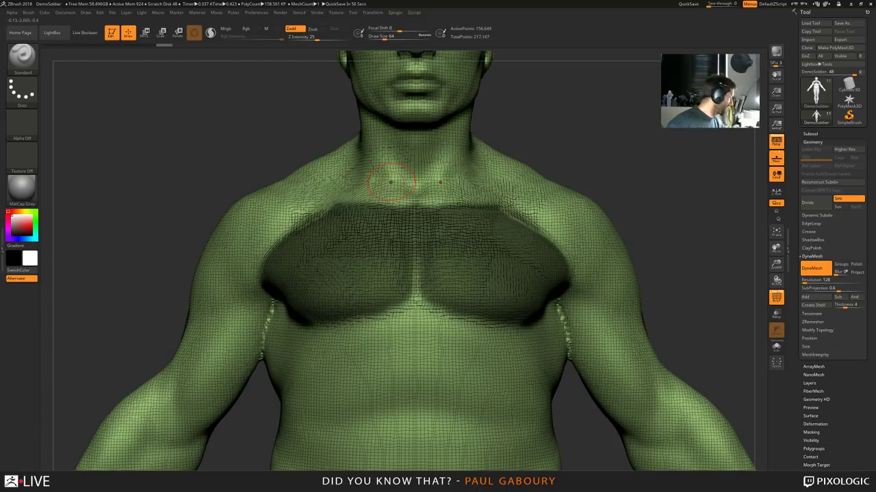
pyautogui.keyDown('ctrl'); pyautogui.keyDown('alt'); pyautogui.moveTo(418, 198); pyautogui.dragTo(419, 329); pyautogui.keyUp('alt'); pyautogui.keyUp('ctrl')
pyautogui.moveTo(322, 200)
pyautogui.mouseDown(button='right')
pyautogui.moveTo(404, 203)
pyautogui.moveTo(373, 201)
pyautogui.mouseUp(button='right')
pyautogui.keyDown('ctrl'); pyautogui.keyDown('alt'); pyautogui.moveTo(315, 200); pyautogui.dragTo(400, 201); pyautogui.keyUp('alt'); pyautogui.keyUp('ctrl')
pyautogui.moveTo(455, 254); pyautogui.dragTo(426, 244, button='right')
pyautogui.hotkey('ctrl', 'w')
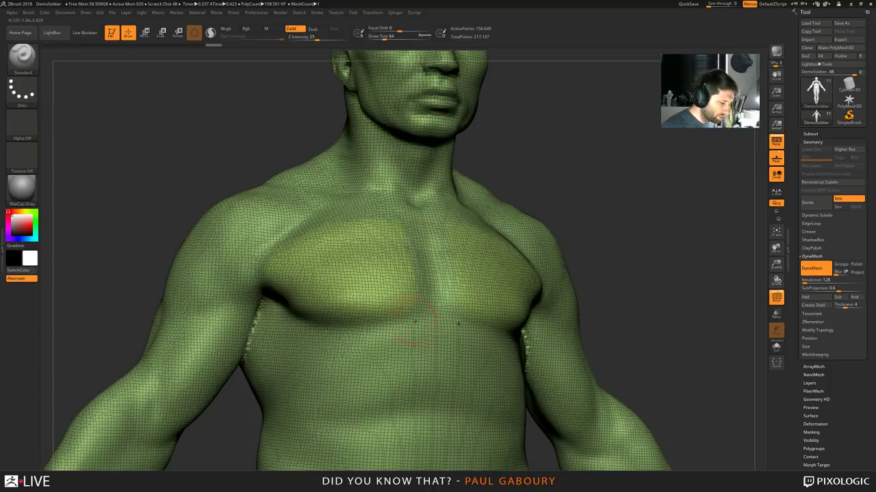
# Isolate the pectoral polygroup to inspect its borders and show the whole body again
pyautogui.keyDown('ctrl'); pyautogui.keyDown('shift'); pyautogui.click(347, 287); pyautogui.keyUp('shift'); pyautogui.keyUp('ctrl')
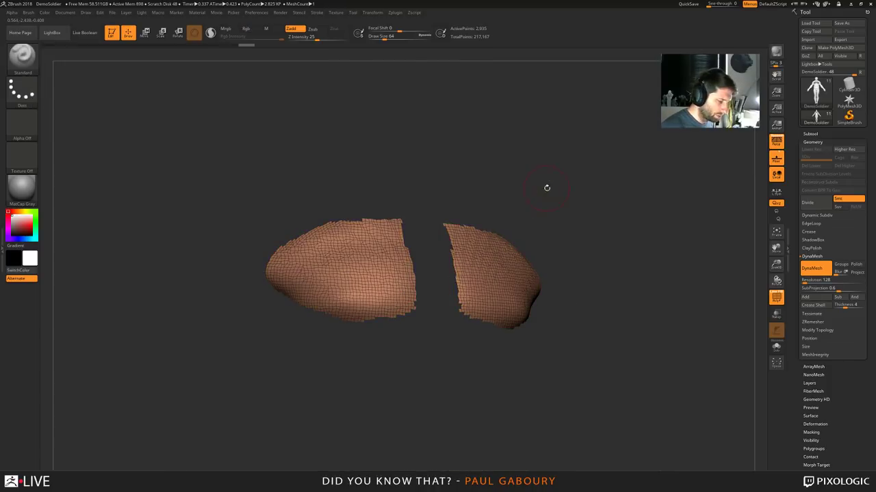
pyautogui.keyDown('ctrl'); pyautogui.keyDown('shift'); pyautogui.click(548, 187); pyautogui.keyUp('shift'); pyautogui.keyUp('ctrl')
pyautogui.moveTo(317, 398); pyautogui.dragTo(325, 399, button='right')
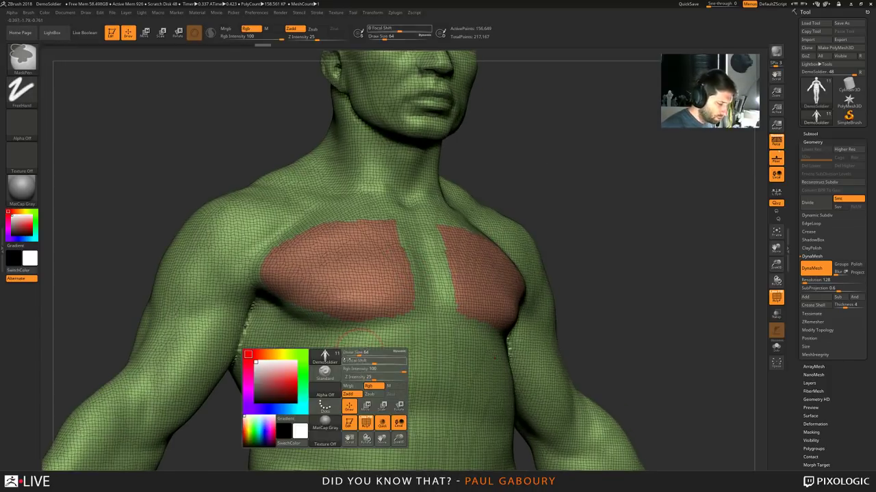
# Set the brush's Mask By Polygroups to 100, and mask a band beneath the pectorals as a new polygroup
pyautogui.moveTo(380, 359)
pyautogui.keyDown('ctrl'); pyautogui.mouseDown()
pyautogui.moveTo(401, 358)
pyautogui.moveTo(401, 303)
pyautogui.moveTo(350, 245)
pyautogui.moveTo(370, 309)
pyautogui.moveTo(341, 309)
pyautogui.moveTo(357, 232)
pyautogui.mouseUp(); pyautogui.keyUp('ctrl')
pyautogui.hotkey('ctrl', 'z')
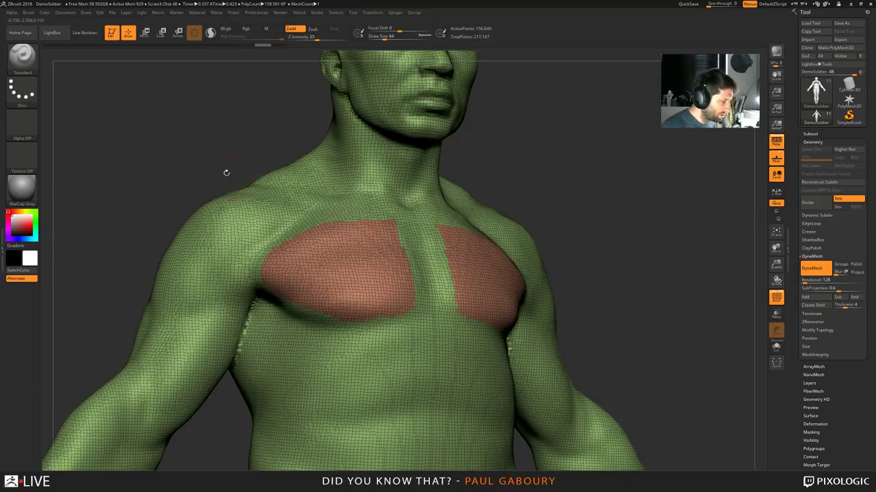
pyautogui.click(28, 13)
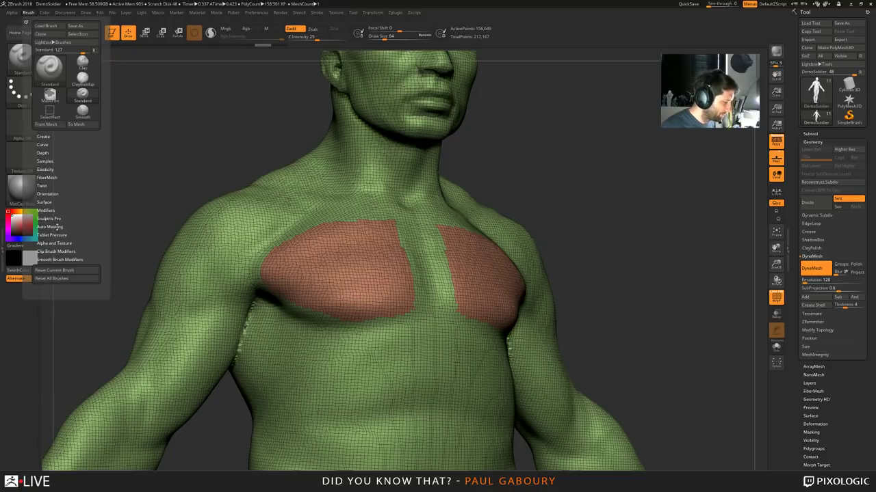
pyautogui.click(59, 226)
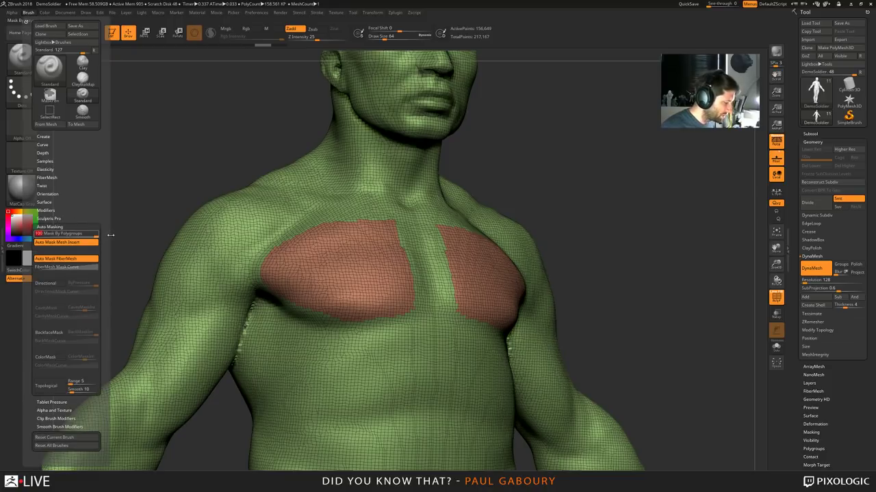
pyautogui.moveTo(357, 343)
pyautogui.keyDown('ctrl'); pyautogui.mouseDown()
pyautogui.moveTo(362, 329)
pyautogui.moveTo(392, 326)
pyautogui.moveTo(408, 312)
pyautogui.moveTo(400, 346)
pyautogui.moveTo(364, 355)
pyautogui.moveTo(344, 334)
pyautogui.moveTo(335, 347)
pyautogui.moveTo(358, 351)
pyautogui.mouseUp(); pyautogui.keyUp('ctrl')
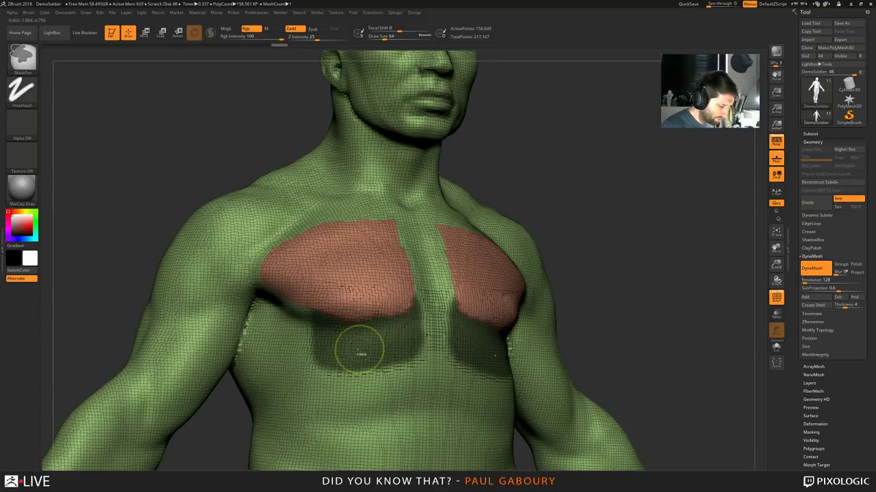
pyautogui.hotkey('ctrl', 'w')
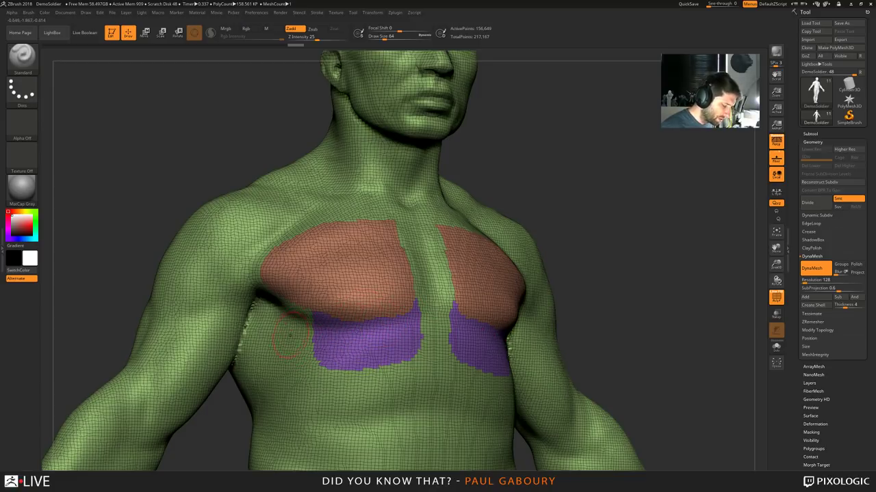
# Mask the ribs beside the lower-chest polygroup, trim the mask's lower edge, and convert it into a new polygroup
pyautogui.moveTo(288, 335); pyautogui.dragTo(326, 335, button='right')
pyautogui.moveTo(298, 353)
pyautogui.keyDown('ctrl'); pyautogui.mouseDown()
pyautogui.moveTo(302, 325)
pyautogui.moveTo(317, 352)
pyautogui.moveTo(303, 354)
pyautogui.moveTo(283, 313)
pyautogui.mouseUp(); pyautogui.keyUp('ctrl')
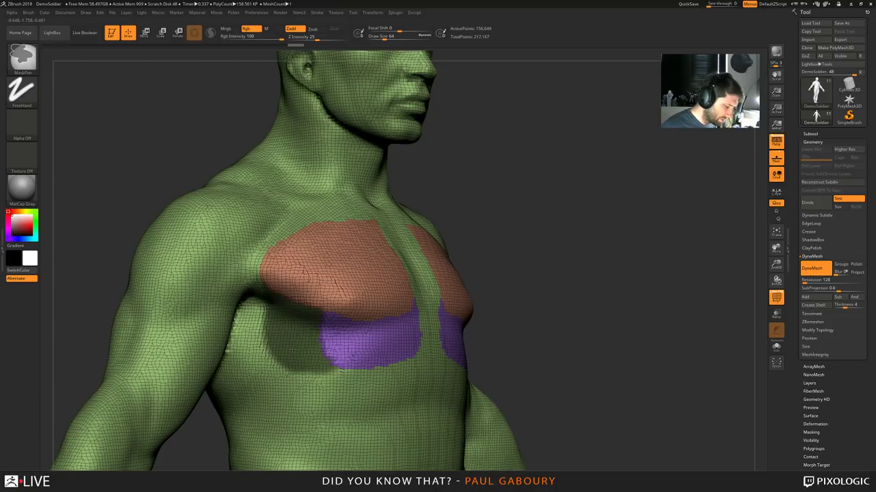
pyautogui.keyDown('ctrl'); pyautogui.keyDown('alt'); pyautogui.moveTo(374, 387); pyautogui.dragTo(266, 390); pyautogui.keyUp('alt'); pyautogui.keyUp('ctrl')
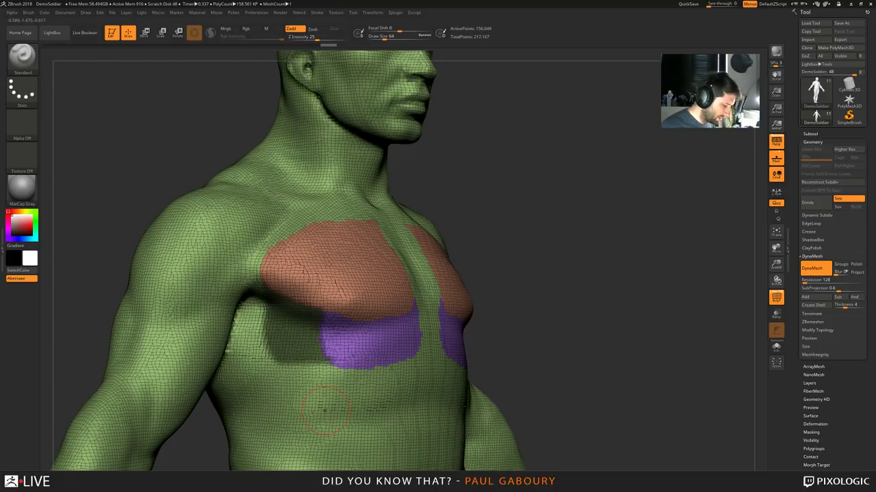
pyautogui.hotkey('ctrl', 'w')
pyautogui.moveTo(325, 410); pyautogui.dragTo(355, 396, button='right')
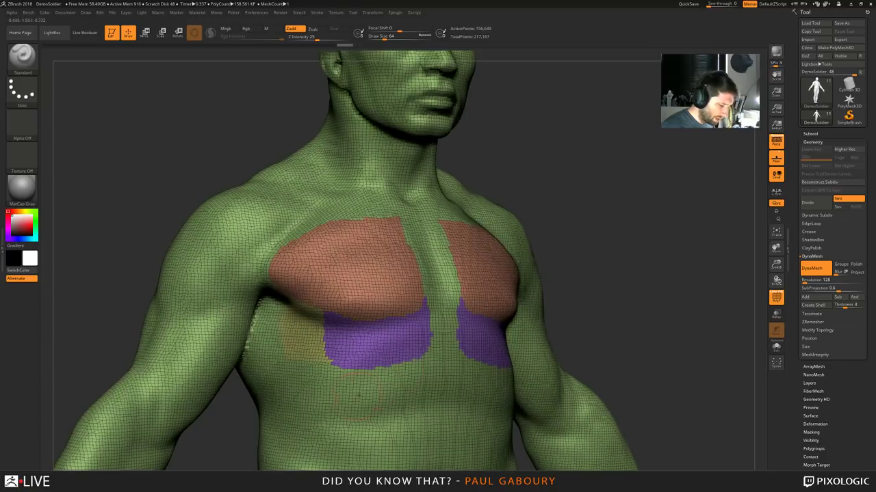
# Reduce the draw size to 41 and mask a vertical strip inside the purple lower-chest polygroup as its own polygroup
pyautogui.keyDown('ctrl'); pyautogui.moveTo(378, 314); pyautogui.dragTo(390, 332, button='right'); pyautogui.keyUp('ctrl')
pyautogui.press('s')
pyautogui.moveTo(393, 349)
pyautogui.mouseDown()
pyautogui.moveTo(395, 362)
pyautogui.moveTo(398, 332)
pyautogui.moveTo(400, 369)
pyautogui.moveTo(417, 385)
pyautogui.mouseUp()
pyautogui.keyDown('ctrl'); pyautogui.moveTo(370, 367); pyautogui.dragTo(370, 324); pyautogui.keyUp('ctrl')
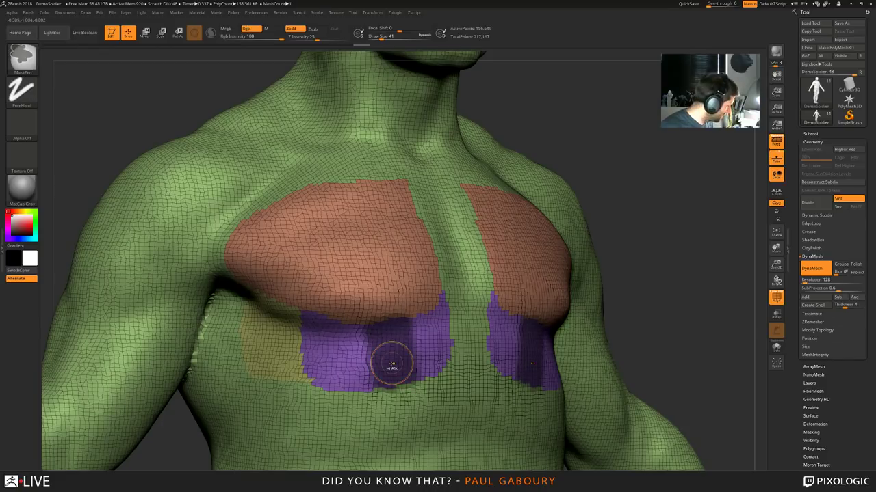
pyautogui.hotkey('ctrl', 'w')
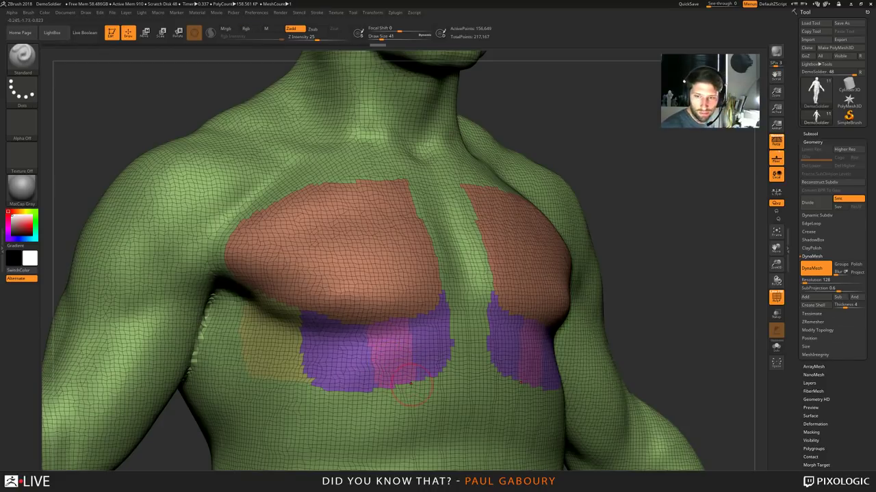
# Undo the strip polygroup and its mask on the lower chest
pyautogui.press('ctrl')
pyautogui.hotkey('ctrl', 'z')
pyautogui.hotkey('ctrl', 'z')
pyautogui.moveTo(469, 385)
pyautogui.keyDown('ctrl'); pyautogui.mouseDown(button='right')
pyautogui.moveTo(469, 301)
pyautogui.moveTo(445, 277)
pyautogui.mouseUp(button='right'); pyautogui.keyUp('ctrl')
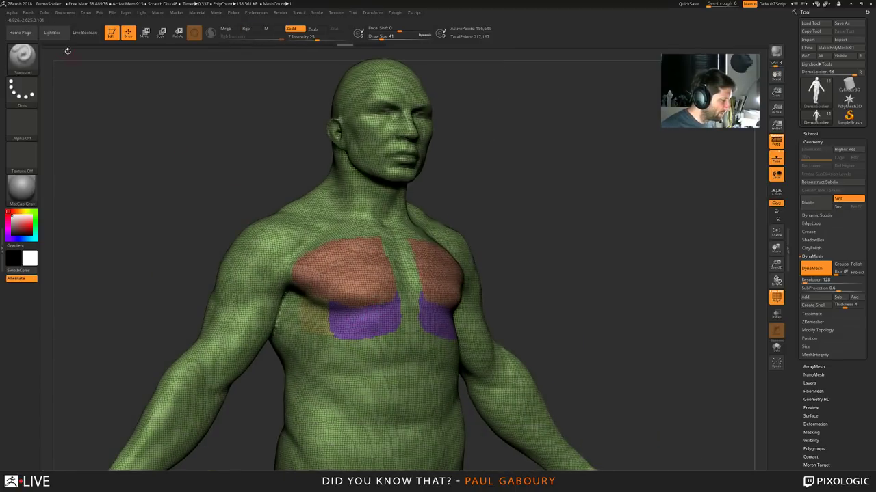
# Try a different Mask By Polygroups strength in the brush's auto-masking settings
pyautogui.click(28, 13)
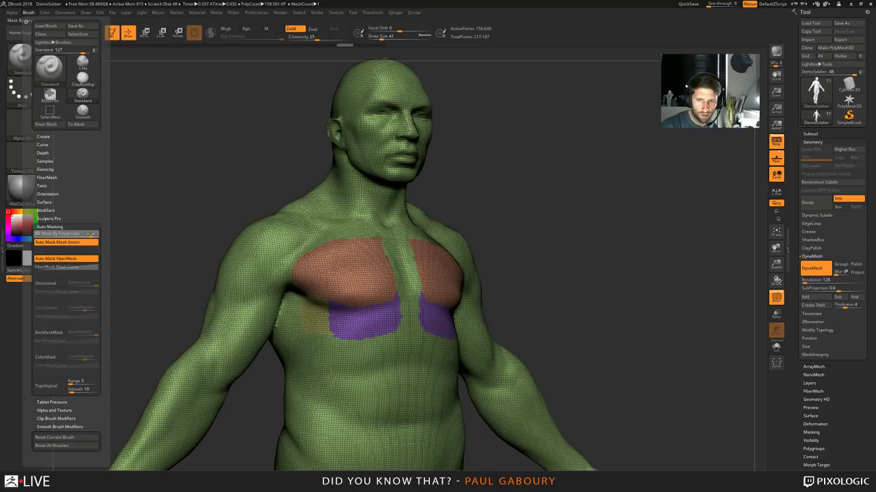
pyautogui.moveTo(55, 234); pyautogui.dragTo(70, 235)
pyautogui.moveTo(332, 276); pyautogui.dragTo(291, 282, button='right')
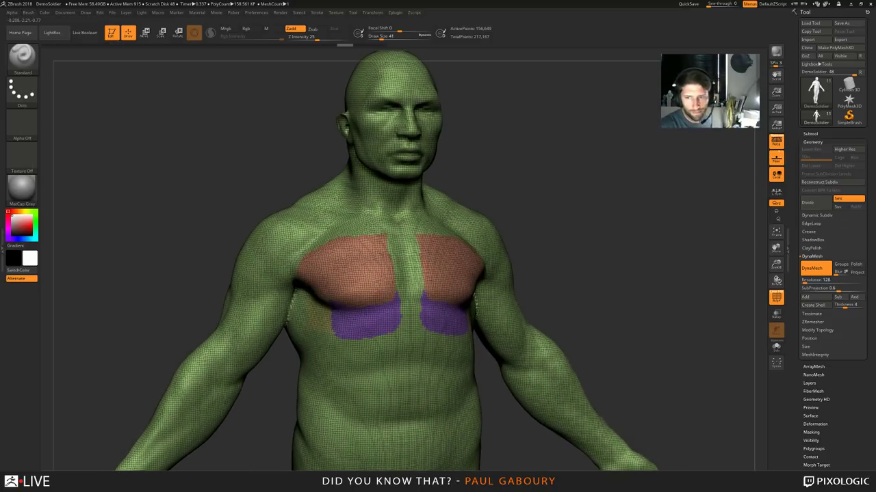
pyautogui.keyDown('alt'); pyautogui.moveTo(424, 402); pyautogui.dragTo(436, 348, button='right'); pyautogui.keyUp('alt')
pyautogui.moveTo(423, 273)
pyautogui.keyDown('ctrl'); pyautogui.mouseDown(button='right')
pyautogui.moveTo(414, 289)
pyautogui.moveTo(400, 264)
pyautogui.mouseUp(button='right'); pyautogui.keyUp('ctrl')
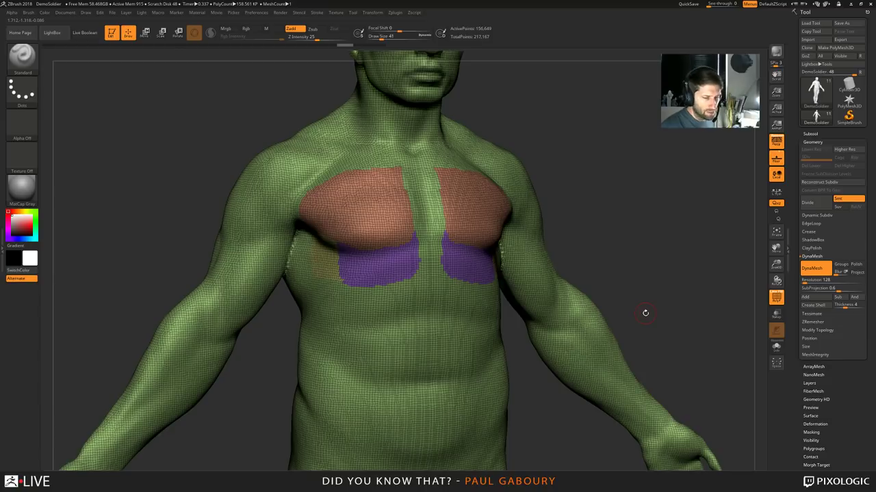
# Open the ZRemesher settings, enable KeepGroups and adjust the SmoothGroups value
pyautogui.click(812, 256)
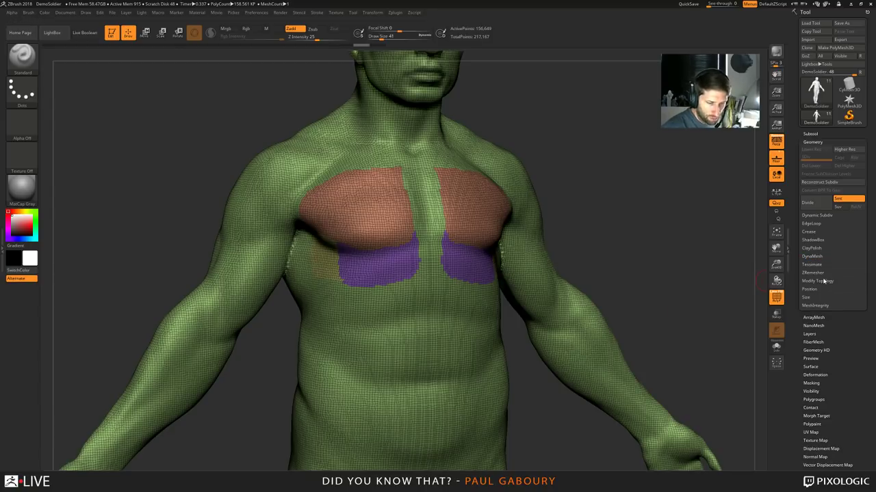
pyautogui.click(814, 273)
pyautogui.click(849, 297)
pyautogui.moveTo(810, 300); pyautogui.dragTo(794, 305)
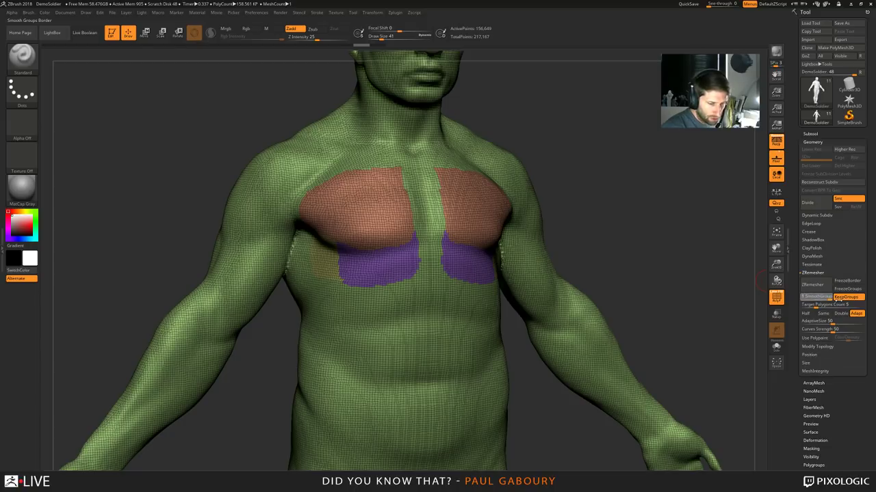
pyautogui.scroll(-5, 853, 370)
pyautogui.moveTo(852, 370); pyautogui.dragTo(852, 342)
# Try masking the area beneath the lower-chest polygroups and the pectorals, and clear the mask
pyautogui.moveTo(438, 185)
pyautogui.keyDown('alt'); pyautogui.mouseDown(button='right')
pyautogui.moveTo(433, 232)
pyautogui.moveTo(401, 249)
pyautogui.mouseUp(button='right'); pyautogui.keyUp('alt')
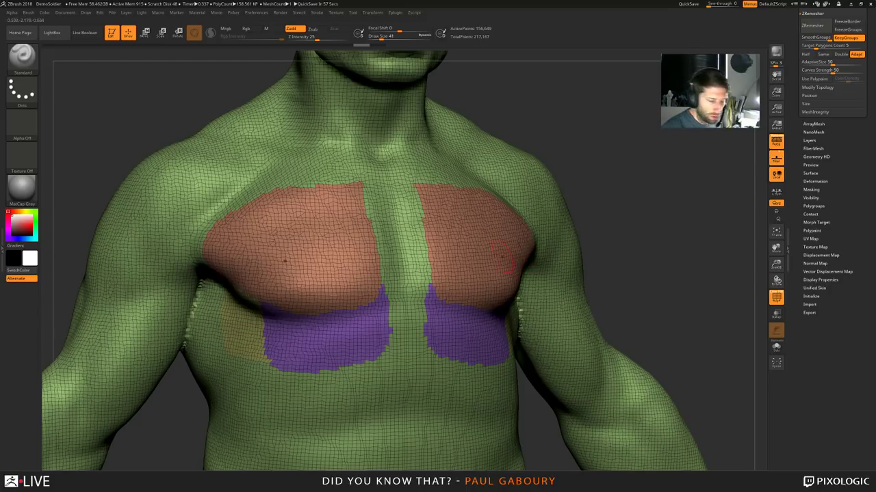
pyautogui.moveTo(357, 264); pyautogui.dragTo(368, 315, button='right')
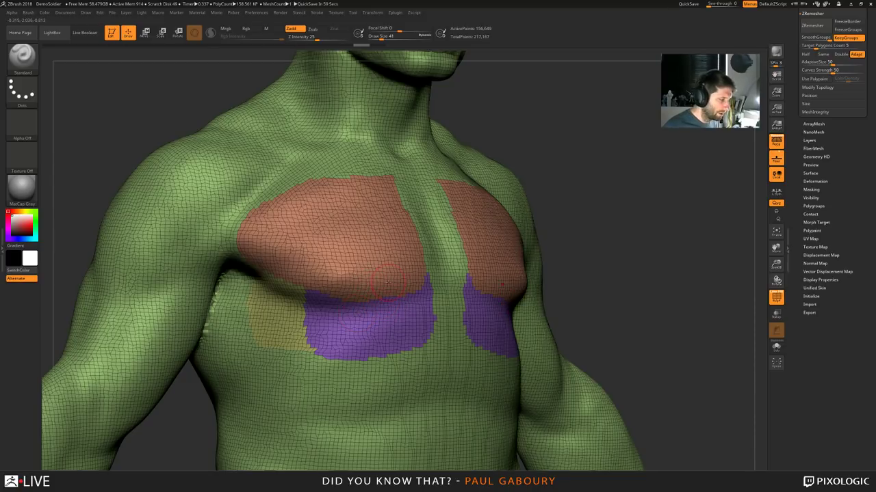
pyautogui.moveTo(381, 387)
pyautogui.keyDown('ctrl'); pyautogui.mouseDown()
pyautogui.moveTo(346, 368)
pyautogui.moveTo(403, 365)
pyautogui.moveTo(434, 346)
pyautogui.moveTo(394, 390)
pyautogui.mouseUp(); pyautogui.keyUp('ctrl')
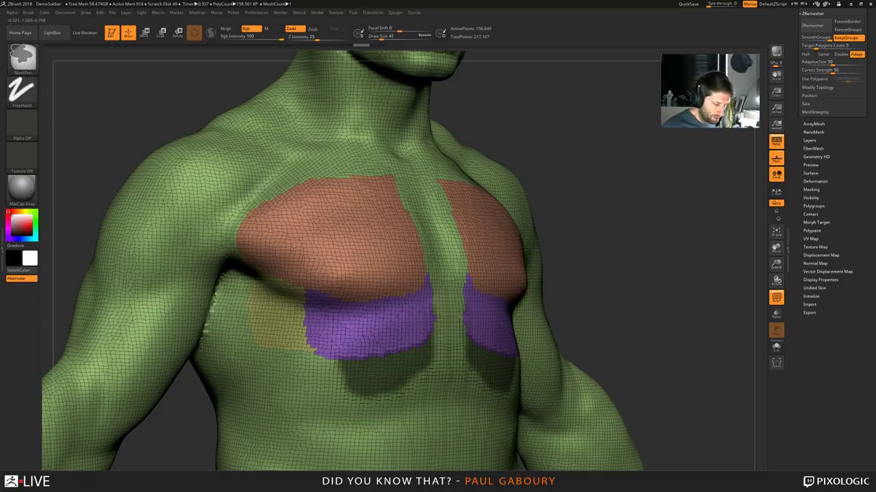
pyautogui.keyDown('ctrl'); pyautogui.moveTo(345, 373); pyautogui.dragTo(318, 373); pyautogui.keyUp('ctrl')
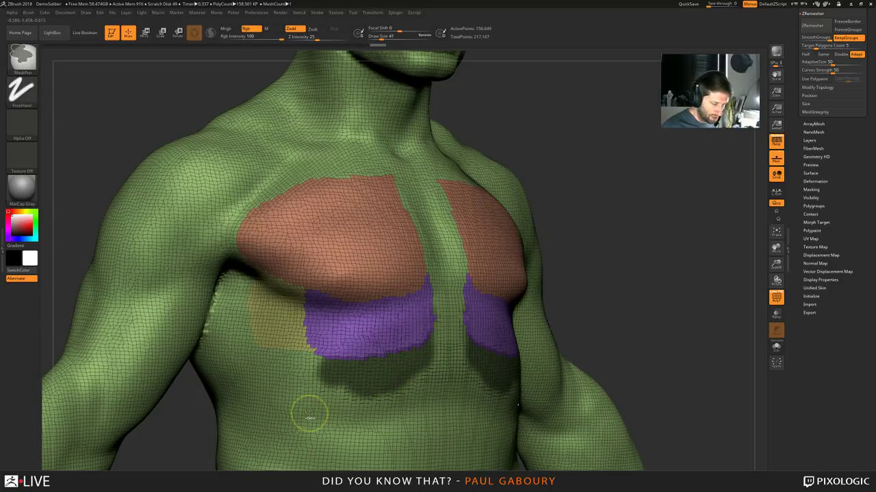
pyautogui.hotkey('ctrl', 'z')
pyautogui.moveTo(350, 231)
pyautogui.keyDown('ctrl'); pyautogui.mouseDown()
pyautogui.moveTo(359, 257)
pyautogui.moveTo(403, 212)
pyautogui.moveTo(342, 205)
pyautogui.moveTo(369, 179)
pyautogui.moveTo(317, 185)
pyautogui.moveTo(409, 255)
pyautogui.moveTo(356, 262)
pyautogui.mouseUp(); pyautogui.keyUp('ctrl')
pyautogui.keyDown('ctrl'); pyautogui.moveTo(631, 239); pyautogui.dragTo(610, 256); pyautogui.keyUp('ctrl')
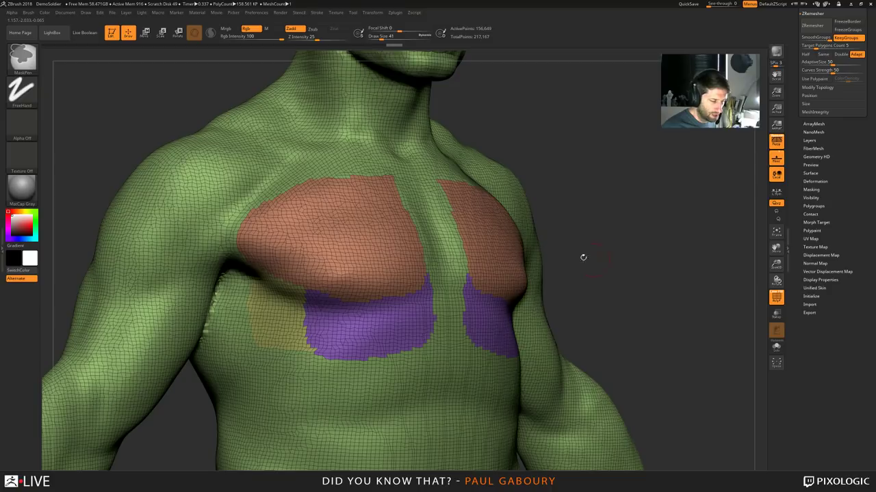
# Try Mask By Polygroups at 0 and at 100, mask a band across both pectorals and clear the mask
pyautogui.click(28, 12)
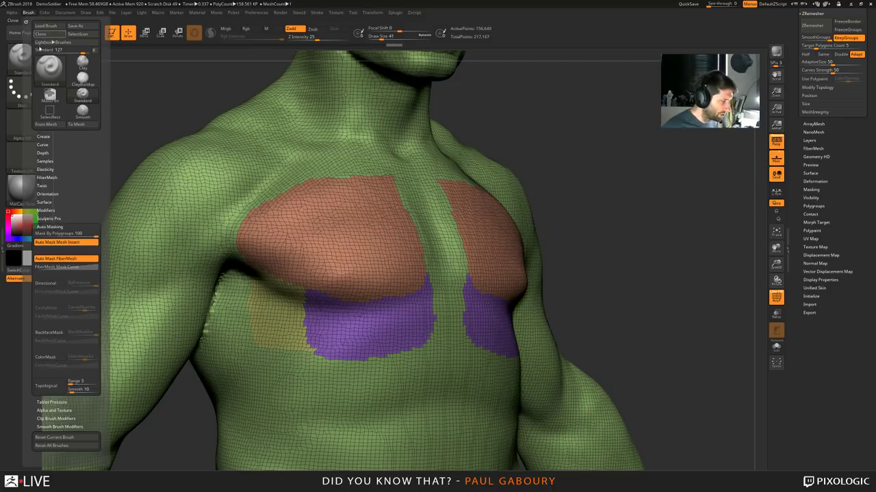
pyautogui.click(55, 226)
pyautogui.click(55, 226)
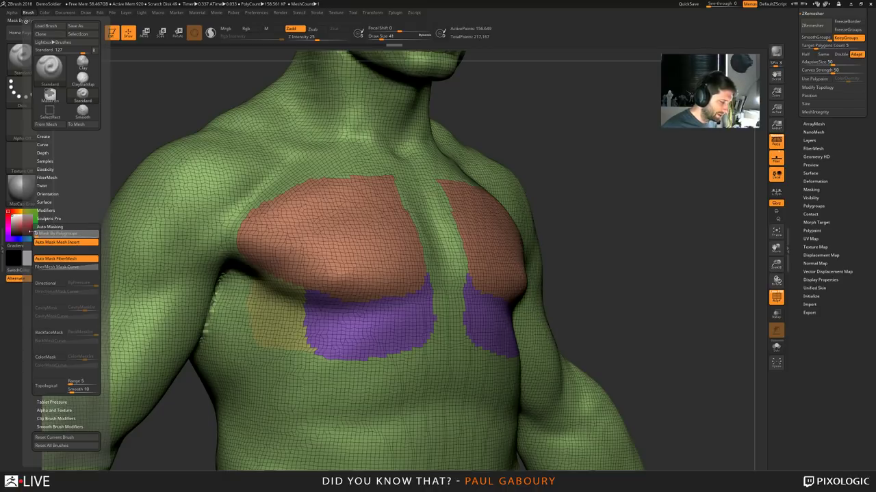
pyautogui.moveTo(54, 234); pyautogui.dragTo(97, 234)
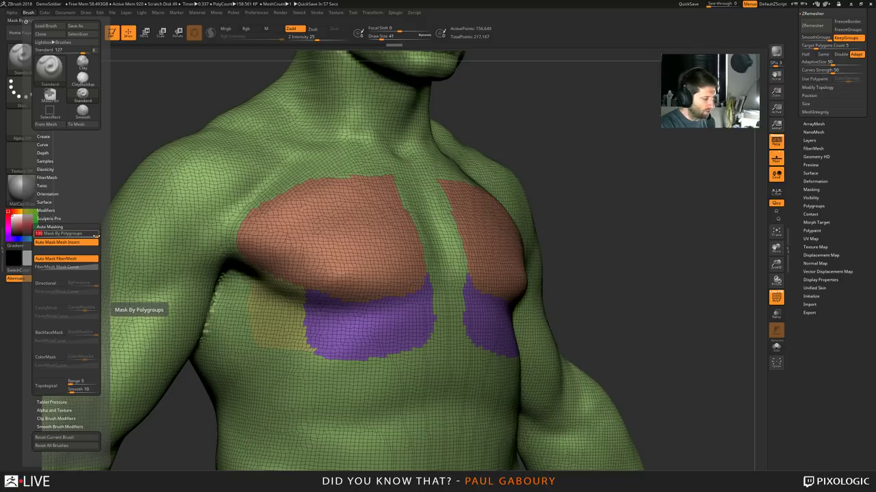
pyautogui.moveTo(367, 212)
pyautogui.keyDown('ctrl'); pyautogui.mouseDown()
pyautogui.moveTo(288, 248)
pyautogui.moveTo(391, 213)
pyautogui.moveTo(257, 256)
pyautogui.moveTo(415, 232)
pyautogui.mouseUp(); pyautogui.keyUp('ctrl')
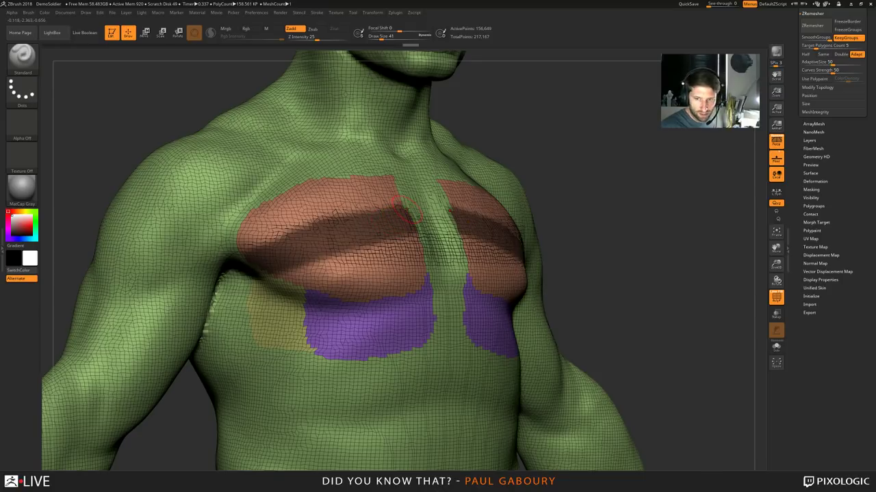
pyautogui.moveTo(598, 235)
pyautogui.mouseDown()
pyautogui.moveTo(632, 239)
pyautogui.moveTo(622, 221)
pyautogui.moveTo(634, 244)
pyautogui.mouseUp()
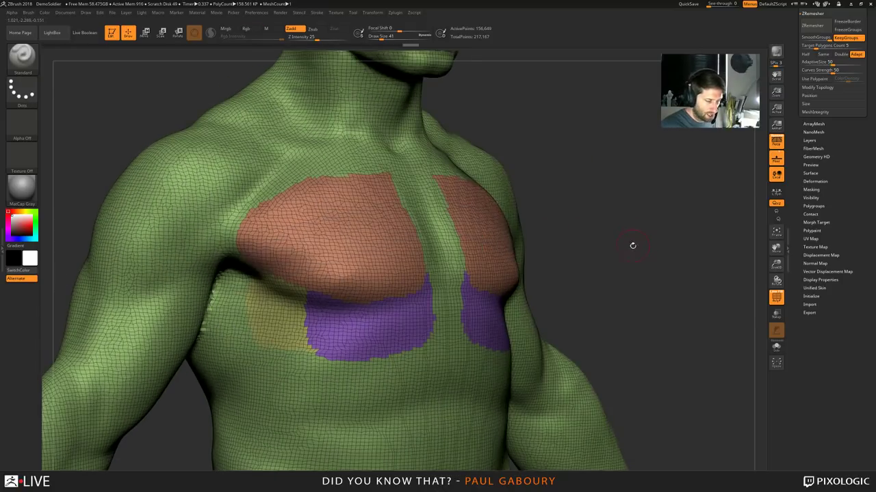
# Switch off Border and Crease for Mask By Feature and mask the polygroup borders using Groups only
pyautogui.moveTo(640, 294); pyautogui.dragTo(595, 250)
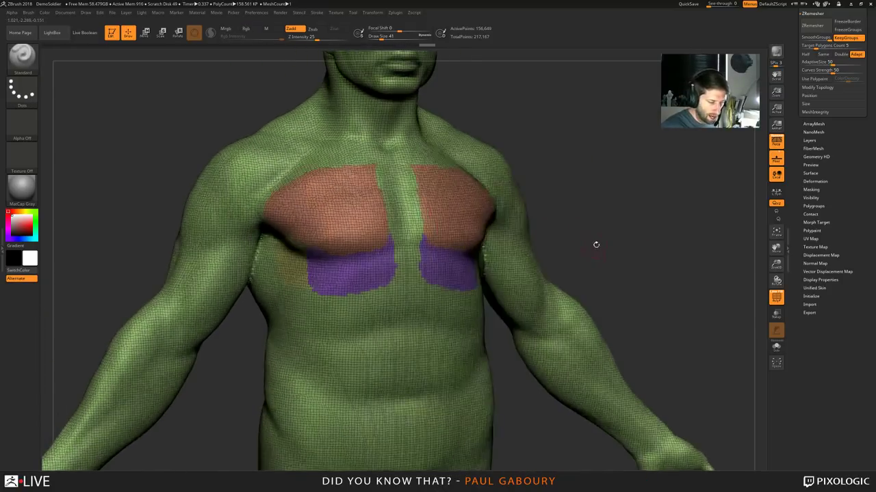
pyautogui.scroll(3, 855, 226)
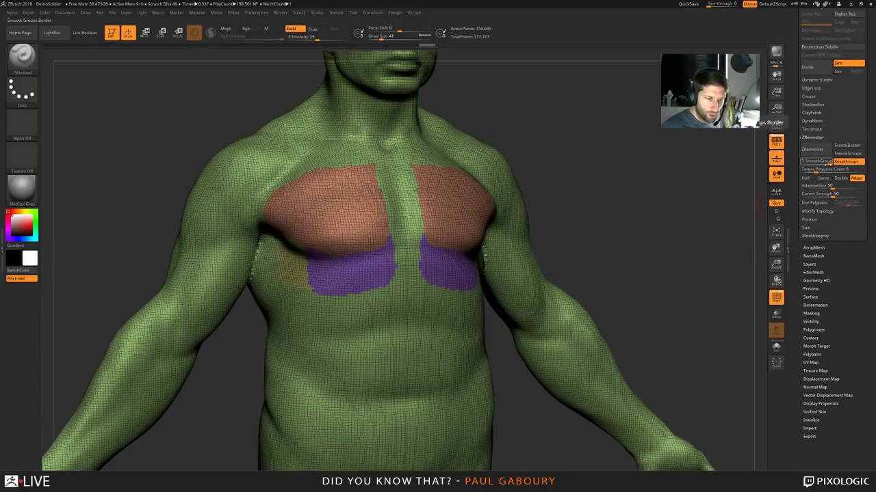
pyautogui.scroll(-1, 846, 280)
pyautogui.scroll(-1, 846, 301)
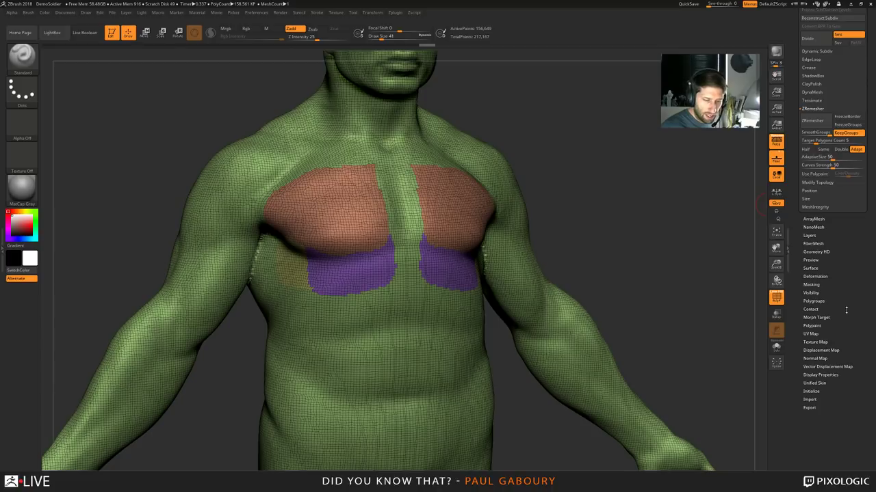
pyautogui.click(815, 285)
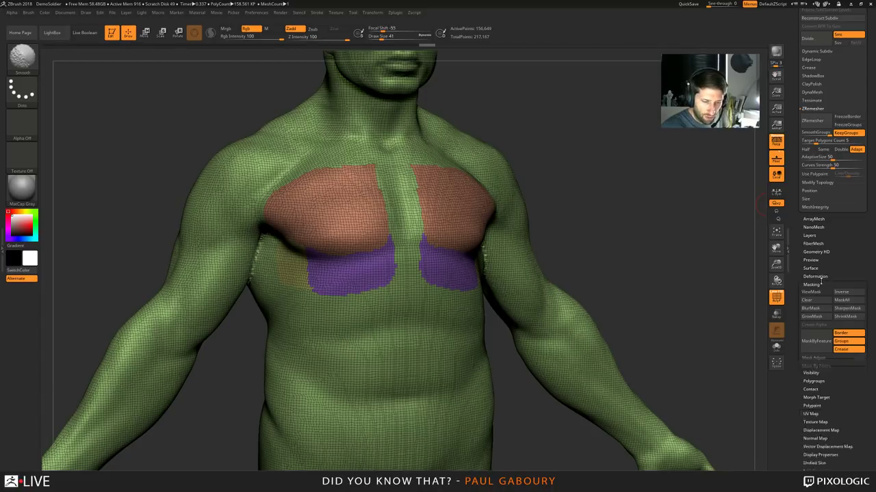
pyautogui.scroll(-2, 848, 246)
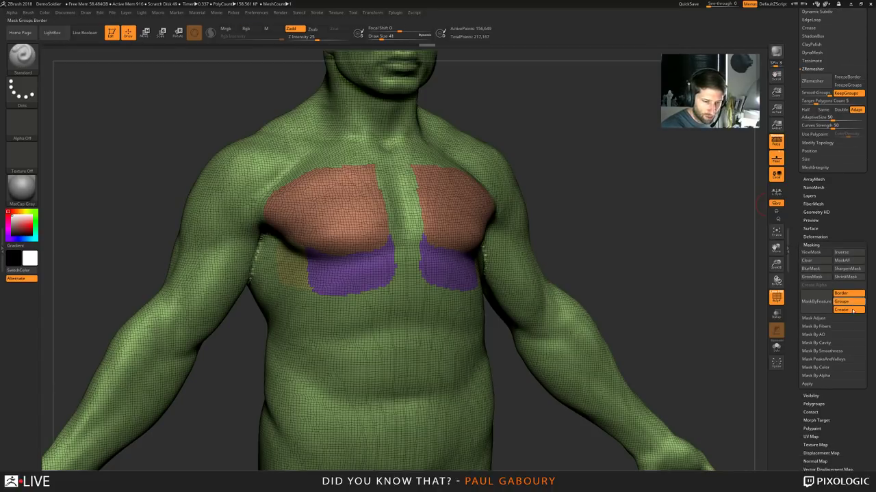
pyautogui.click(848, 309)
pyautogui.click(847, 292)
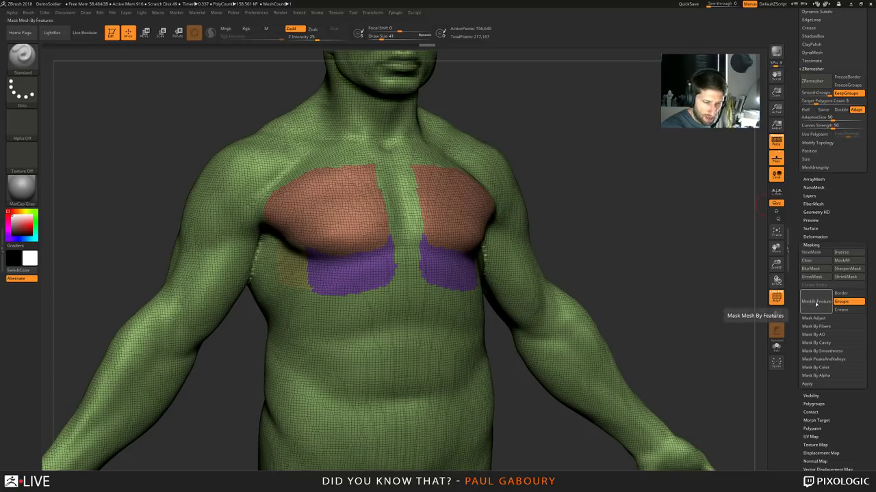
pyautogui.click(815, 301)
pyautogui.moveTo(408, 269)
pyautogui.keyDown('ctrl'); pyautogui.mouseDown(button='right')
pyautogui.moveTo(398, 302)
pyautogui.moveTo(365, 241)
pyautogui.moveTo(387, 242)
pyautogui.moveTo(366, 235)
pyautogui.moveTo(418, 242)
pyautogui.moveTo(369, 235)
pyautogui.moveTo(409, 260)
pyautogui.mouseUp(button='right'); pyautogui.keyUp('ctrl')
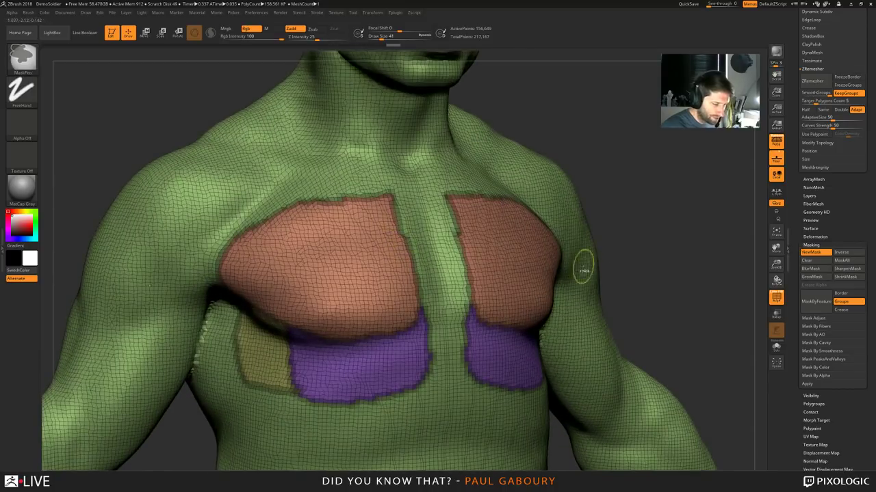
# Invert the polygroup border mask and blur it once around the chest groups
pyautogui.keyDown('ctrl'); pyautogui.click(660, 229); pyautogui.keyUp('ctrl')
pyautogui.hotkey('ctrl', 'z')
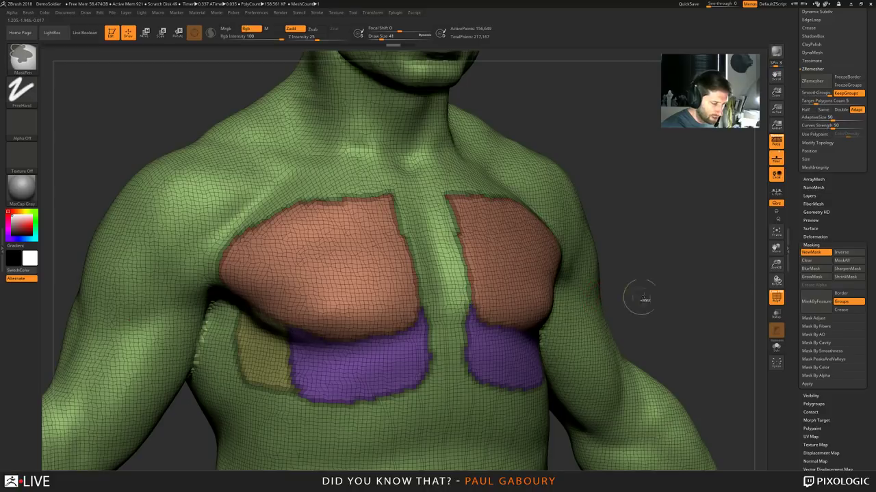
pyautogui.keyDown('ctrl'); pyautogui.click(671, 283); pyautogui.keyUp('ctrl')
pyautogui.keyDown('alt'); pyautogui.moveTo(672, 299); pyautogui.dragTo(372, 257, button='right'); pyautogui.keyUp('alt')
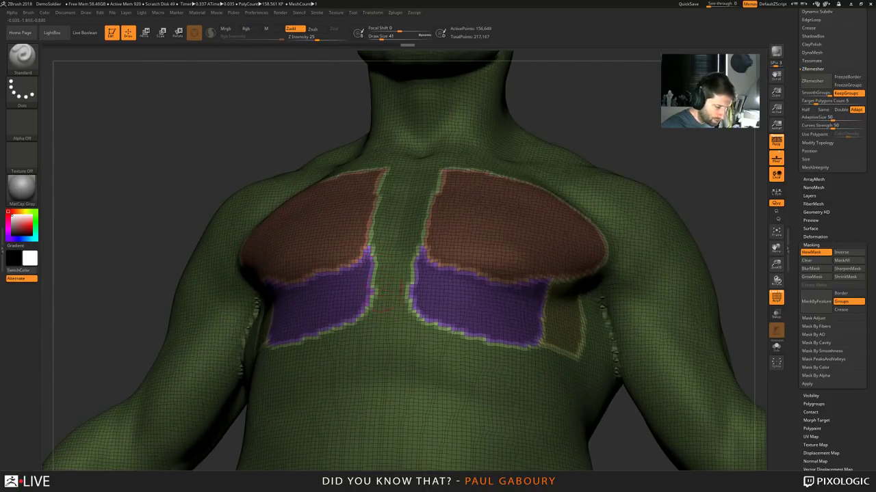
pyautogui.press('ctrl')
pyautogui.keyDown('ctrl'); pyautogui.click(392, 335); pyautogui.keyUp('ctrl')
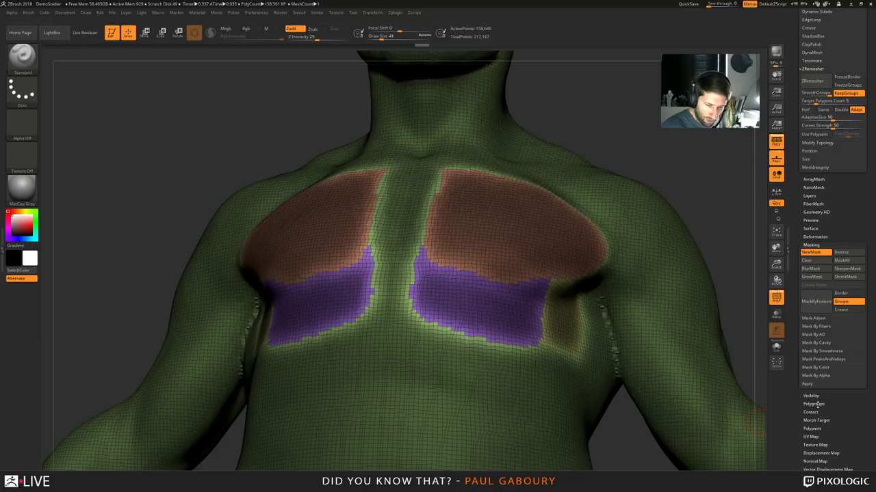
# Smooth the jagged chest polygroup borders through the blurred mask with the Polish By Groups deformation
pyautogui.click(815, 236)
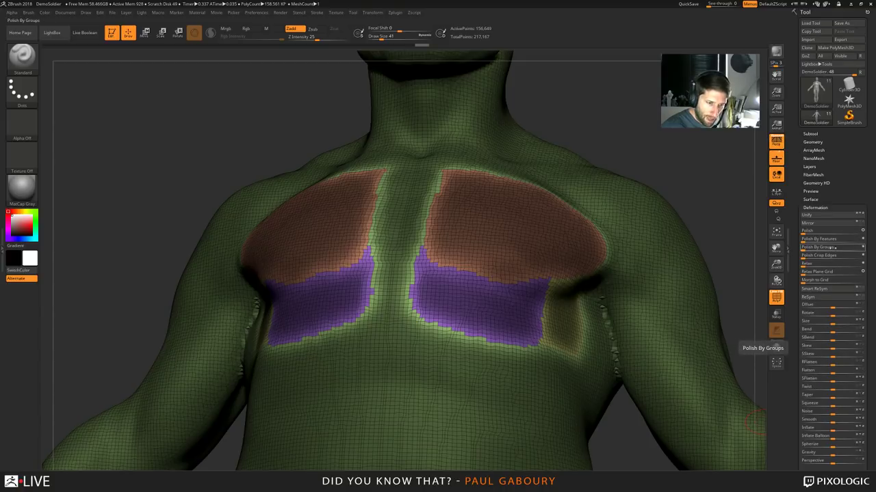
pyautogui.click(801, 247)
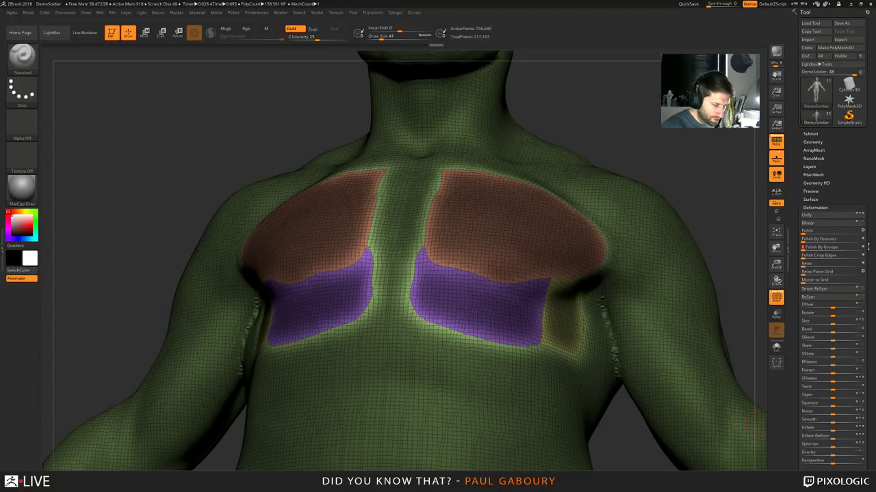
pyautogui.moveTo(506, 298)
pyautogui.mouseDown(button='right')
pyautogui.moveTo(551, 264)
pyautogui.moveTo(455, 221)
pyautogui.mouseUp(button='right')
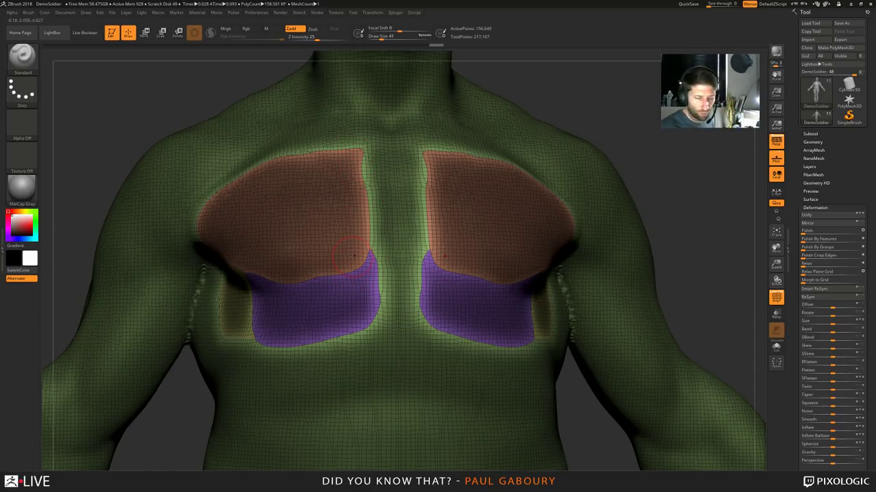
# Sharpen and clear the mask, and apply Polish By Groups to the whole unmasked body
pyautogui.press('ctrl')
pyautogui.keyDown('ctrl'); pyautogui.keyDown('alt'); pyautogui.click(436, 255); pyautogui.keyUp('alt'); pyautogui.keyUp('ctrl')
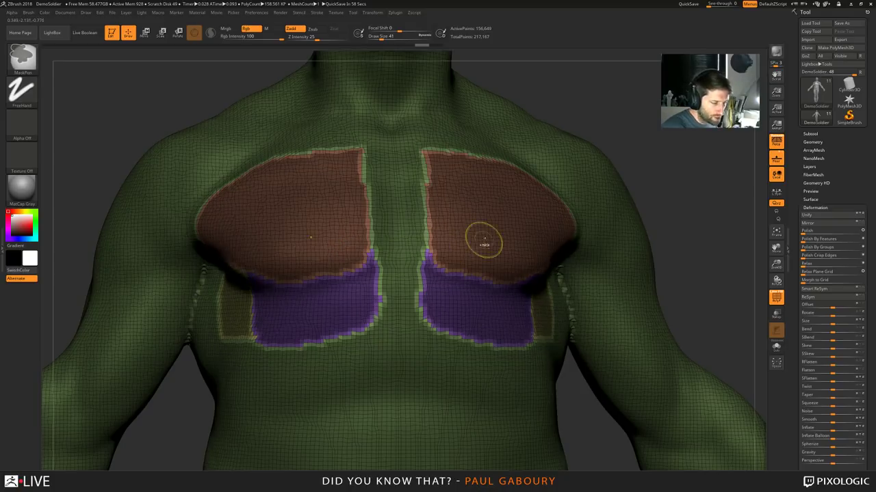
pyautogui.keyDown('ctrl'); pyautogui.moveTo(690, 180); pyautogui.dragTo(714, 207); pyautogui.keyUp('ctrl')
pyautogui.moveTo(817, 248); pyautogui.dragTo(873, 246)
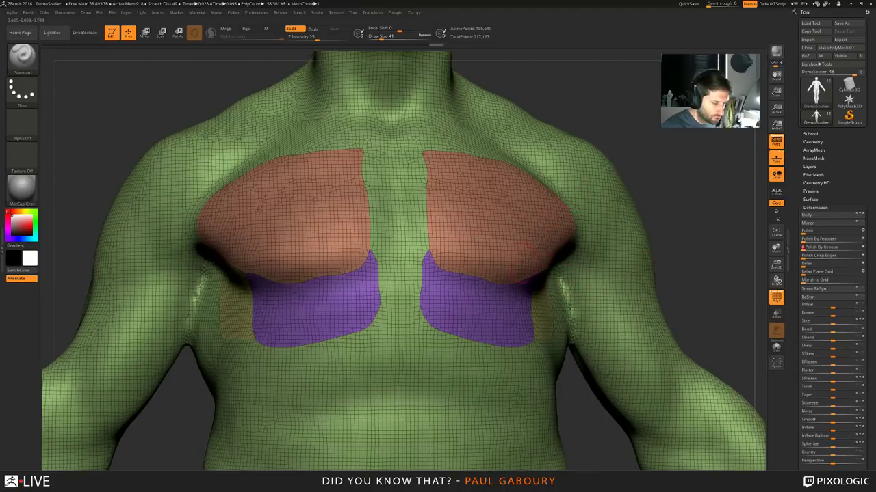
# Compare the face before and after the whole-body polish and undo the Polish By Groups passes
pyautogui.keyDown('ctrl'); pyautogui.moveTo(504, 299); pyautogui.dragTo(518, 258, button='right'); pyautogui.keyUp('ctrl')
pyautogui.hotkey('ctrl', 'z')
pyautogui.moveTo(477, 233)
pyautogui.keyDown('ctrl'); pyautogui.mouseDown(button='right')
pyautogui.moveTo(487, 245)
pyautogui.moveTo(522, 240)
pyautogui.mouseUp(button='right'); pyautogui.keyUp('ctrl')
pyautogui.hotkey('ctrl', 'shift', 'z')
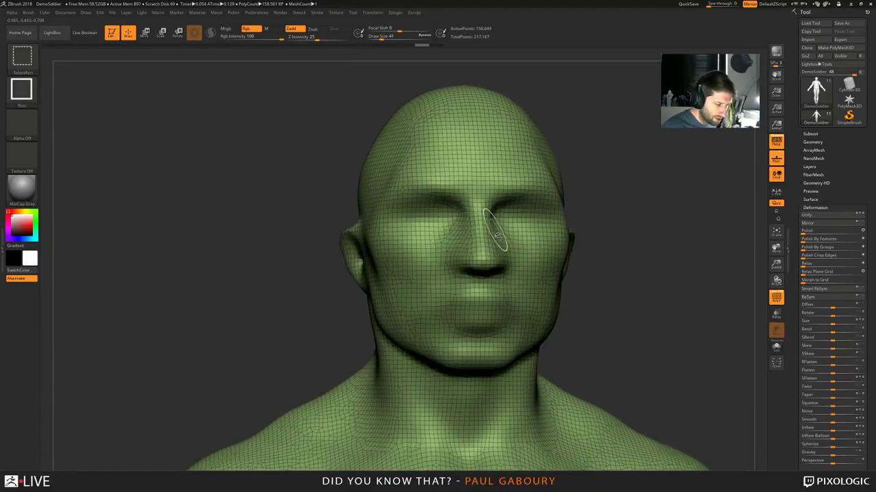
pyautogui.hotkey('ctrl', 'z')
pyautogui.hotkey('ctrl', 'shift', 'z')
pyautogui.hotkey('ctrl', 'z')
pyautogui.hotkey('ctrl', 'shift', 'z')
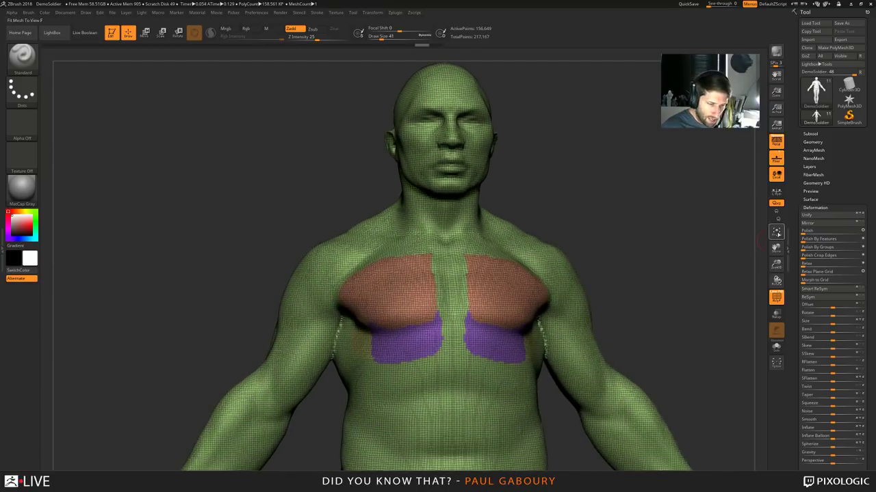
# Mask the polygroup borders by Groups again, invert the mask, and try blurring and sharpening it
pyautogui.click(814, 207)
pyautogui.press('shift')
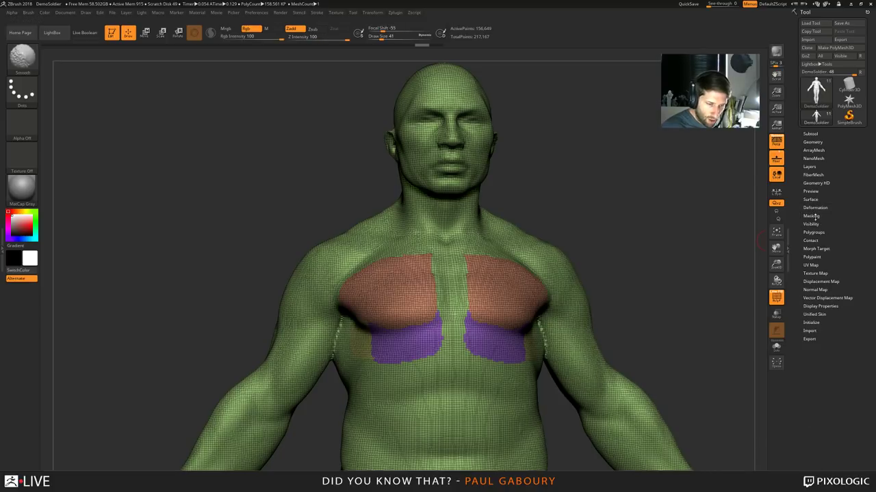
pyautogui.click(811, 216)
pyautogui.click(815, 275)
pyautogui.keyDown('alt'); pyautogui.moveTo(628, 349); pyautogui.dragTo(648, 306, button='right'); pyautogui.keyUp('alt')
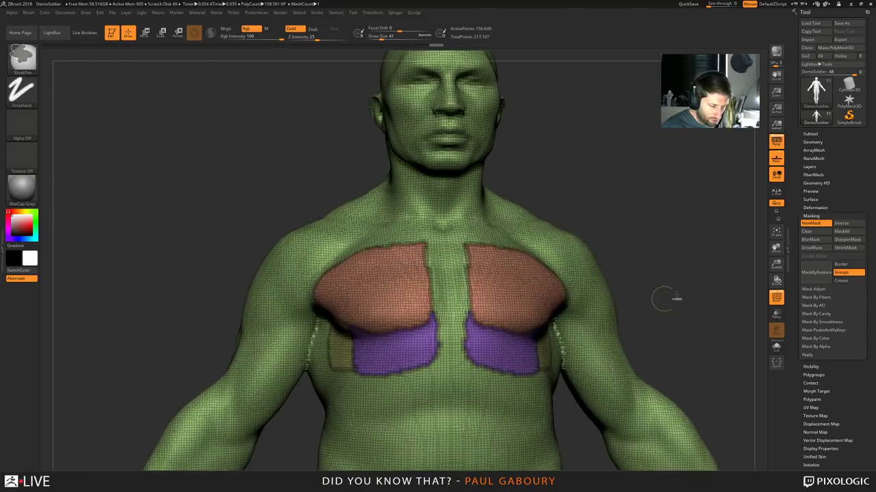
pyautogui.keyDown('ctrl'); pyautogui.click(676, 267); pyautogui.keyUp('ctrl')
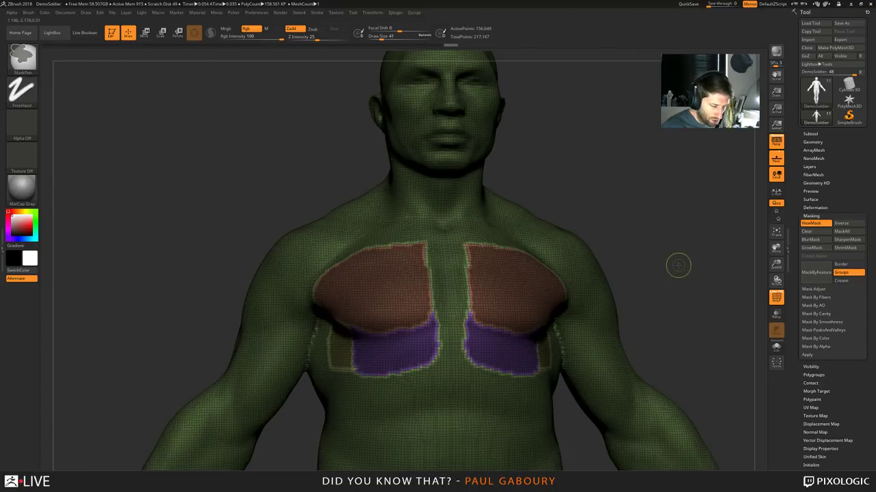
pyautogui.keyDown('ctrl'); pyautogui.click(518, 301); pyautogui.keyUp('ctrl')
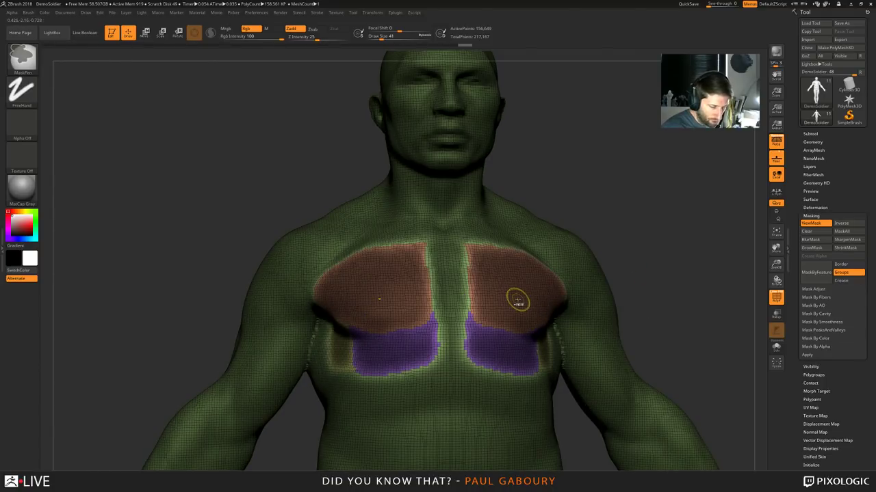
pyautogui.keyDown('ctrl'); pyautogui.keyDown('alt'); pyautogui.click(518, 301); pyautogui.keyUp('alt'); pyautogui.keyUp('ctrl')
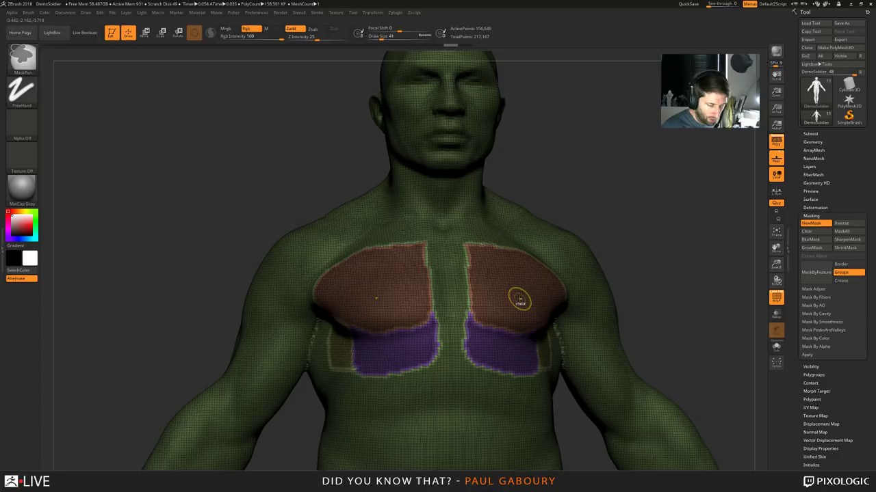
# Apply Polish By Groups at 100 repeatedly to the unmasked polygroup borders
pyautogui.click(814, 207)
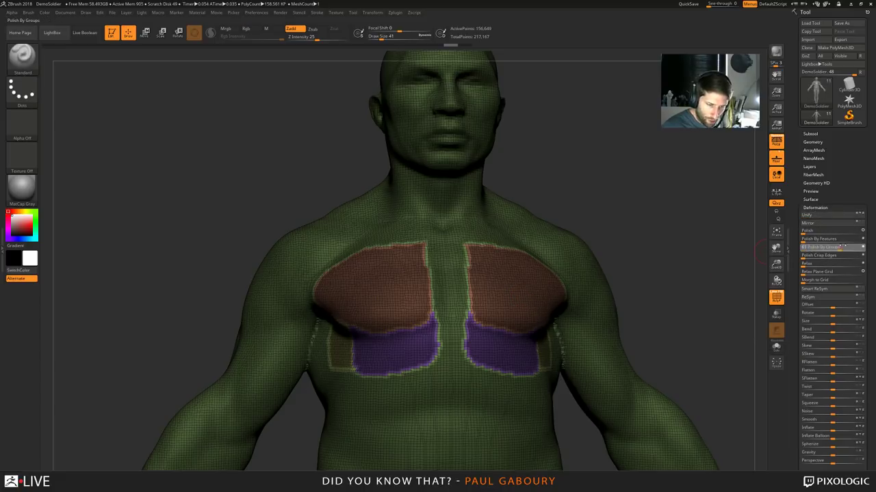
pyautogui.click(824, 247)
pyautogui.press('ctrl')
pyautogui.keyDown('ctrl'); pyautogui.moveTo(475, 263); pyautogui.dragTo(477, 275, button='right'); pyautogui.keyUp('ctrl')
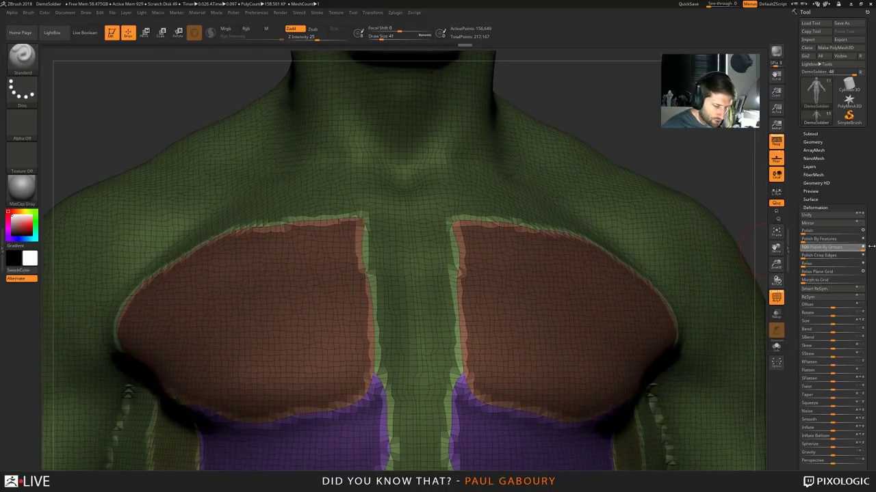
pyautogui.moveTo(862, 247); pyautogui.dragTo(870, 254)
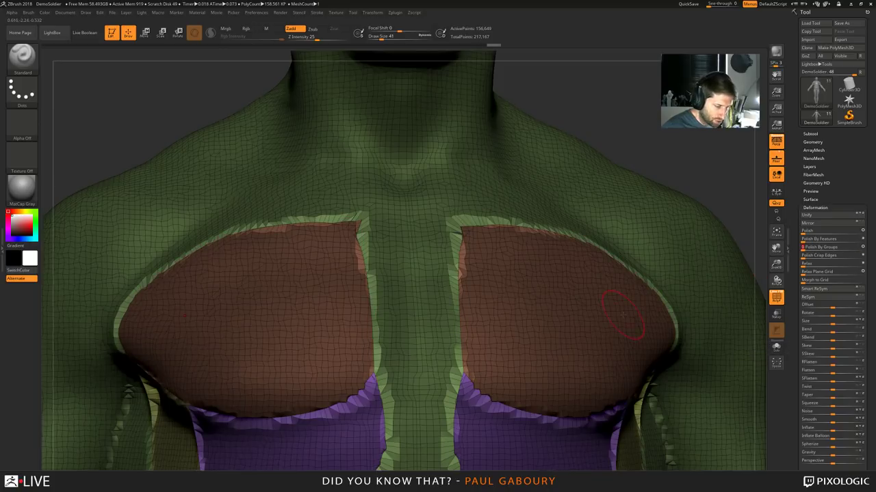
# Undo the excess Polish By Groups smoothing and clear the mask from the body
pyautogui.press('ctrl')
pyautogui.hotkey('ctrl', 'z')
pyautogui.moveTo(638, 312)
pyautogui.keyDown('ctrl'); pyautogui.mouseDown(button='right')
pyautogui.moveTo(744, 272)
pyautogui.moveTo(672, 230)
pyautogui.mouseUp(button='right'); pyautogui.keyUp('ctrl')
pyautogui.moveTo(673, 230)
pyautogui.keyDown('ctrl'); pyautogui.mouseDown()
pyautogui.moveTo(692, 263)
pyautogui.moveTo(645, 276)
pyautogui.moveTo(670, 274)
pyautogui.mouseUp(); pyautogui.keyUp('ctrl')
# Run ZRemesher on the polished body with KeepGroups on and SmoothGroups at 1
pyautogui.click(813, 141)
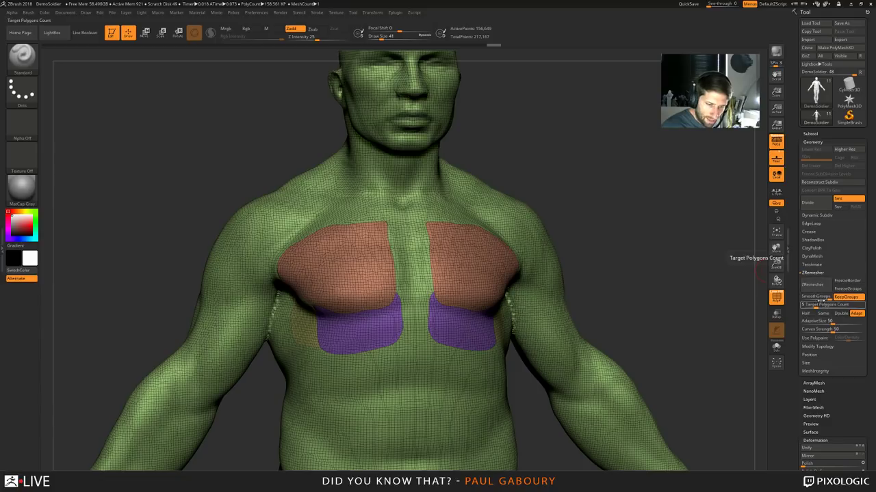
pyautogui.moveTo(827, 297); pyautogui.dragTo(807, 297)
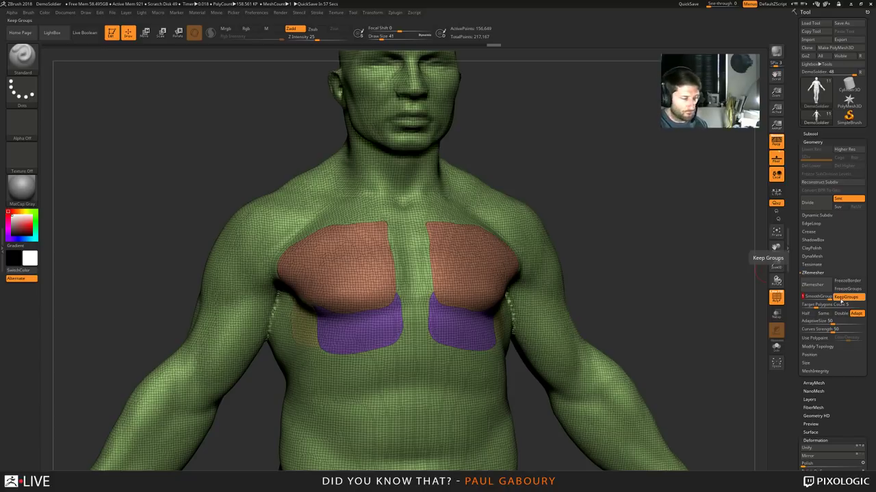
pyautogui.click(840, 299)
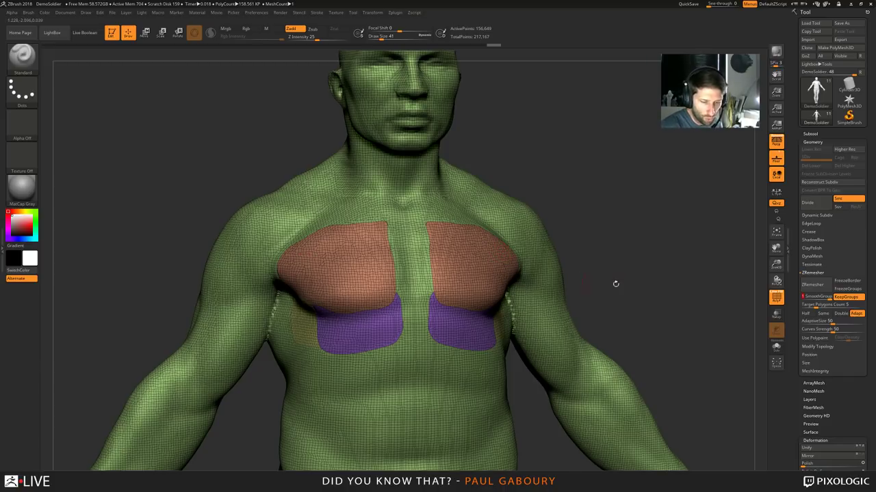
pyautogui.click(812, 285)
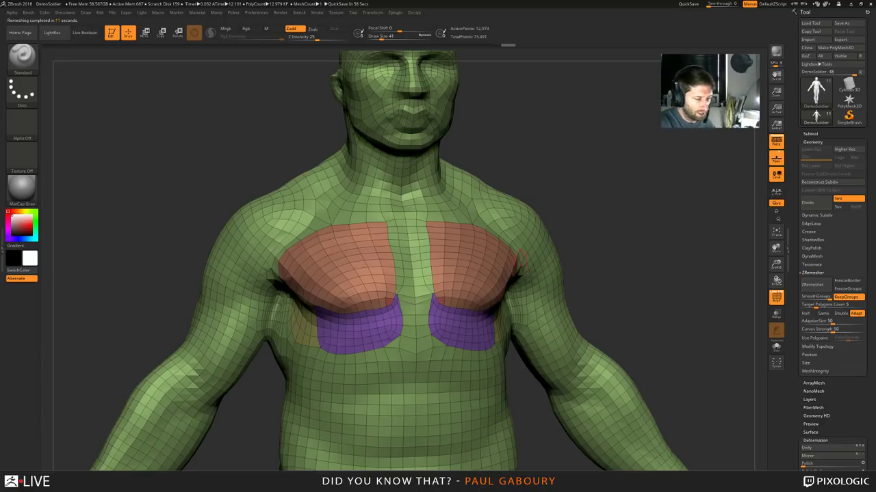
# Isolate the pectoral polygroup on the remeshed body, assign it a new polygroup and show the whole body again
pyautogui.moveTo(627, 244)
pyautogui.mouseDown()
pyautogui.moveTo(602, 246)
pyautogui.moveTo(639, 245)
pyautogui.mouseUp()
pyautogui.moveTo(669, 279)
pyautogui.mouseDown()
pyautogui.moveTo(623, 278)
pyautogui.moveTo(627, 262)
pyautogui.moveTo(669, 284)
pyautogui.moveTo(657, 286)
pyautogui.mouseUp()
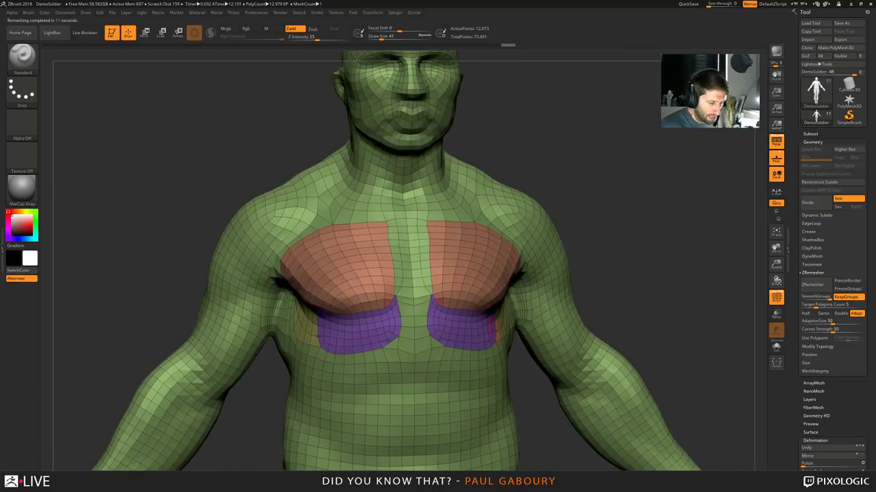
pyautogui.keyDown('ctrl'); pyautogui.keyDown('shift'); pyautogui.click(443, 301); pyautogui.keyUp('shift'); pyautogui.keyUp('ctrl')
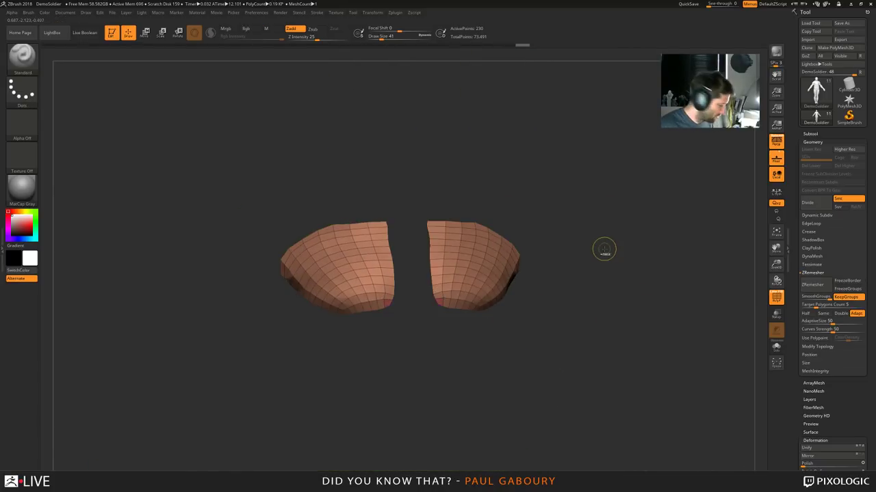
pyautogui.hotkey('ctrl', 'w')
pyautogui.keyDown('ctrl'); pyautogui.keyDown('shift'); pyautogui.click(604, 250); pyautogui.keyUp('shift'); pyautogui.keyUp('ctrl')
pyautogui.moveTo(609, 257)
pyautogui.mouseDown()
pyautogui.moveTo(674, 265)
pyautogui.moveTo(646, 261)
pyautogui.mouseUp()
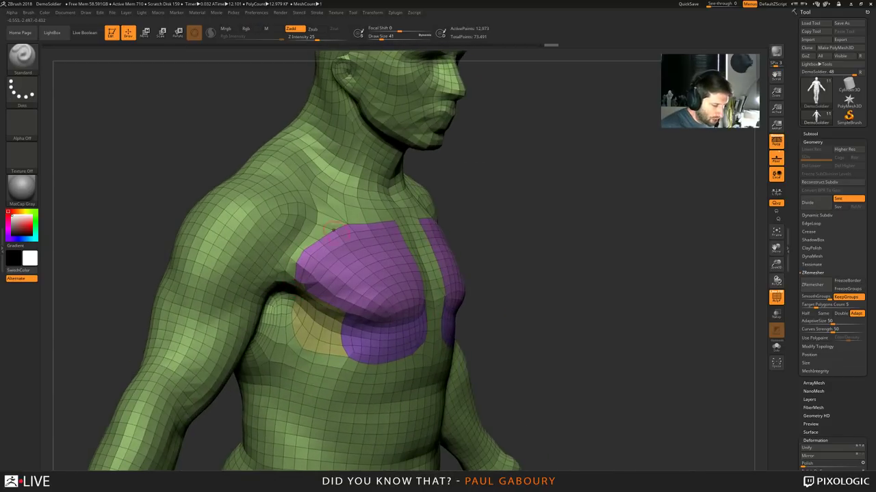
# Undo the pectoral regrouping, the remesh and the border polishing, and clear the remaining mask
pyautogui.moveTo(504, 327)
pyautogui.keyDown('ctrl'); pyautogui.mouseDown(button='right')
pyautogui.moveTo(501, 297)
pyautogui.moveTo(456, 295)
pyautogui.mouseUp(button='right'); pyautogui.keyUp('ctrl')
pyautogui.moveTo(537, 326)
pyautogui.keyDown('alt'); pyautogui.mouseDown(button='right')
pyautogui.moveTo(514, 277)
pyautogui.moveTo(514, 333)
pyautogui.moveTo(514, 291)
pyautogui.moveTo(504, 359)
pyautogui.mouseUp(button='right'); pyautogui.keyUp('alt')
pyautogui.hotkey('ctrl', 'z')
pyautogui.hotkey('ctrl', 'z')
pyautogui.hotkey('ctrl', 'z')
pyautogui.hotkey('ctrl', 'z')
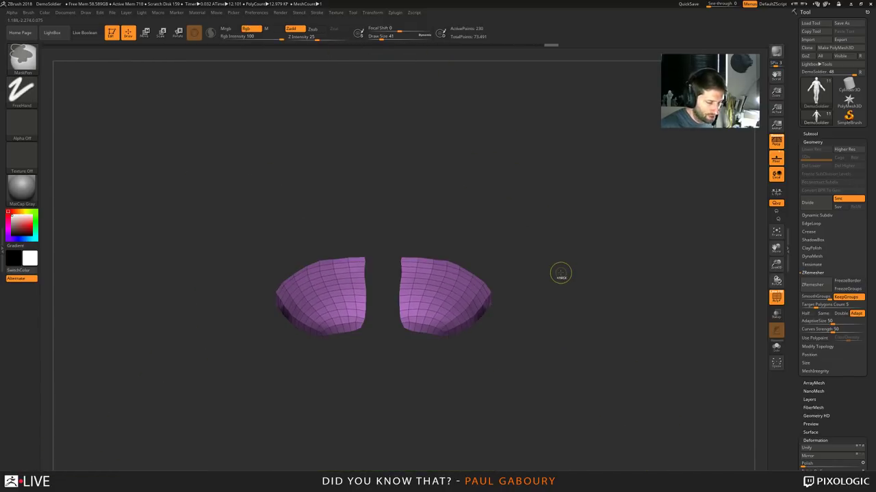
pyautogui.keyDown('ctrl'); pyautogui.click(561, 274); pyautogui.keyUp('ctrl')
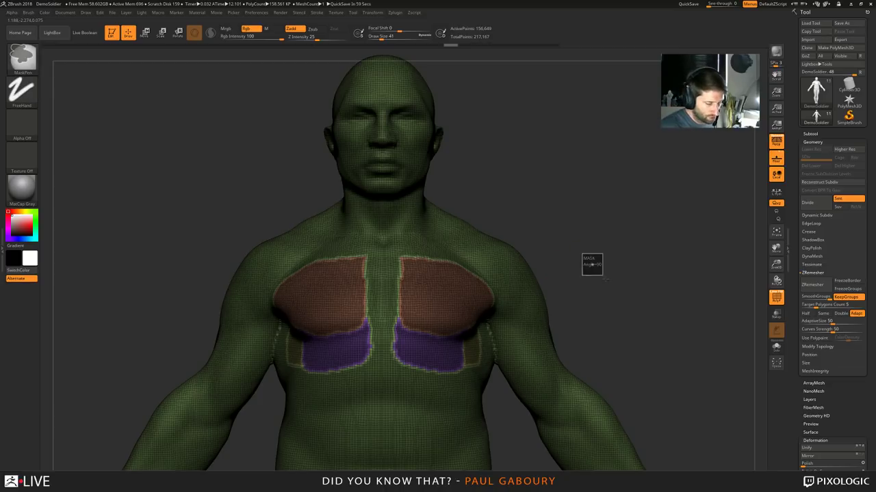
pyautogui.keyDown('ctrl'); pyautogui.click(591, 264); pyautogui.keyUp('ctrl')
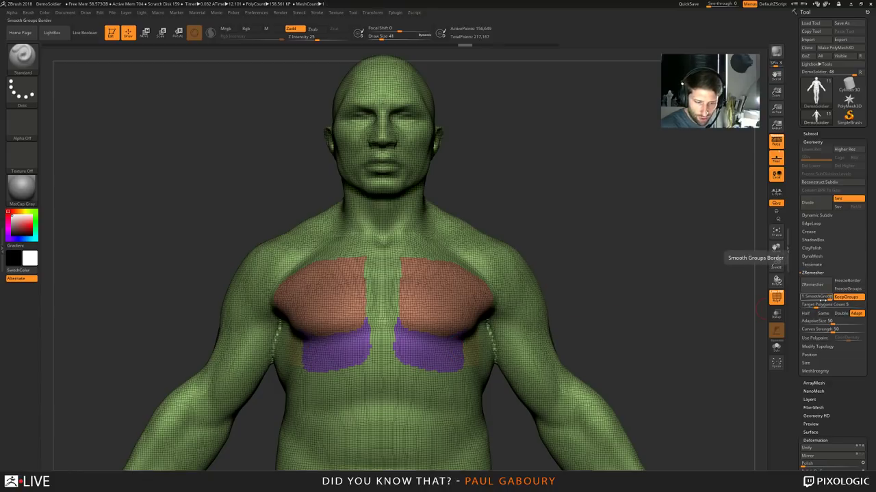
# Smooth the ragged polygroup borders on the unmasked body with Polish By Groups and undo it
pyautogui.keyDown('alt'); pyautogui.moveTo(433, 330); pyautogui.dragTo(425, 383, button='right'); pyautogui.keyUp('alt')
pyautogui.moveTo(842, 404); pyautogui.dragTo(841, 341)
pyautogui.scroll(-3, 840, 341)
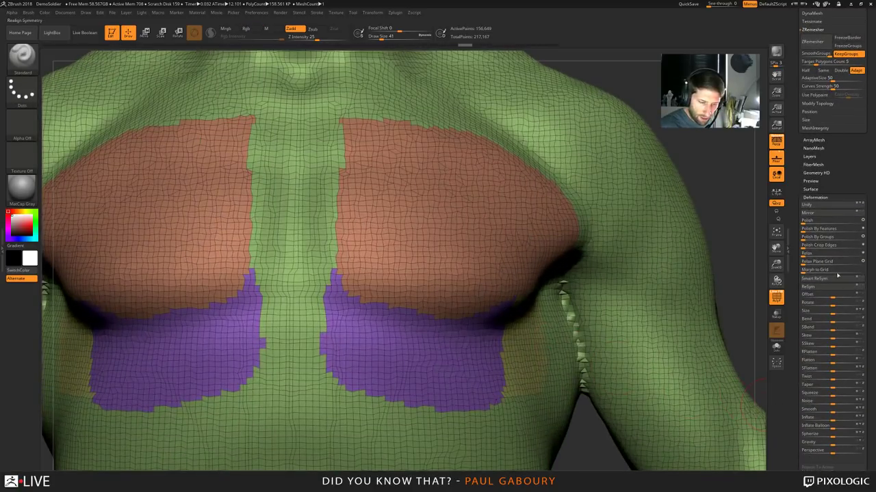
pyautogui.click(820, 237)
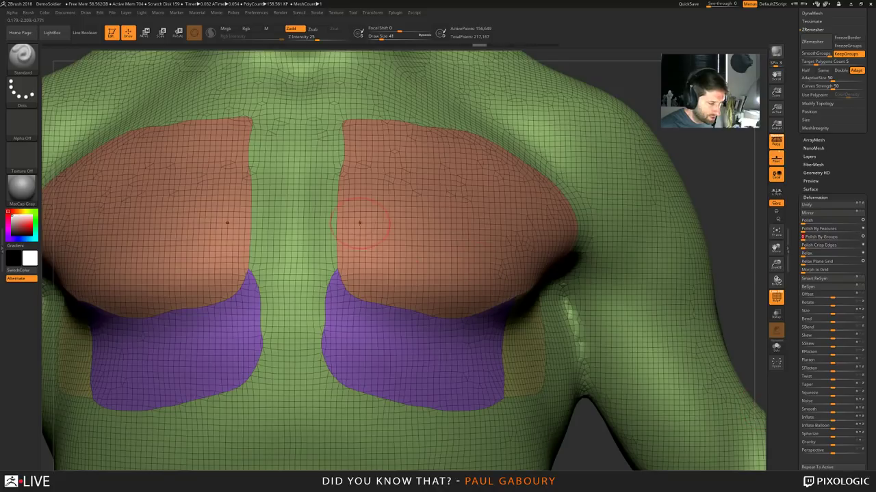
pyautogui.hotkey('ctrl', 'z')
pyautogui.keyDown('ctrl'); pyautogui.moveTo(487, 230); pyautogui.dragTo(488, 169, button='right'); pyautogui.keyUp('ctrl')
pyautogui.keyDown('alt'); pyautogui.moveTo(608, 140); pyautogui.dragTo(609, 221, button='right'); pyautogui.keyUp('alt')
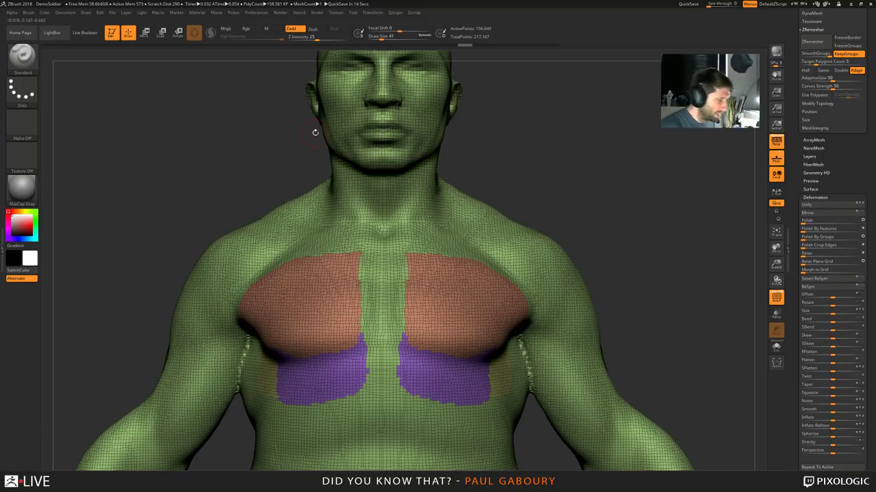
# Switch to the ClayBuildup brush at draw size 104, try a stroke on the pectoral and undo it
pyautogui.click(28, 12)
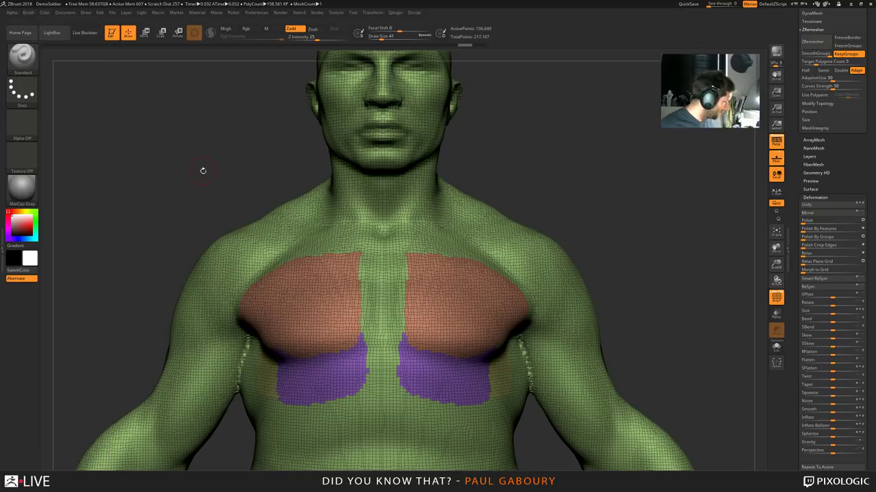
pyautogui.press('b')
pyautogui.press('c')
pyautogui.press('b')
pyautogui.press('s')
pyautogui.moveTo(311, 297)
pyautogui.mouseDown()
pyautogui.moveTo(340, 311)
pyautogui.moveTo(349, 266)
pyautogui.moveTo(305, 275)
pyautogui.moveTo(347, 291)
pyautogui.moveTo(308, 281)
pyautogui.mouseUp()
pyautogui.hotkey('ctrl', 'z')
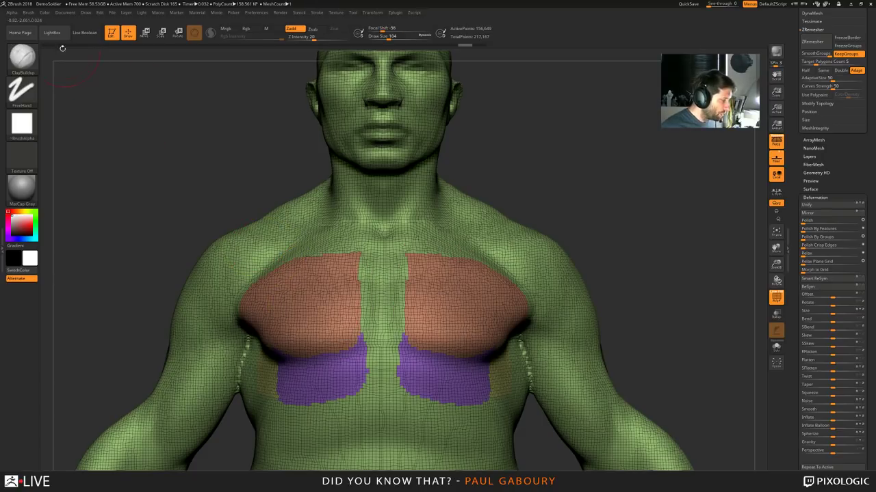
# Set ClayBuildup's Mask By Polygroups to 100, try strokes on the pectoral polygroup and undo them
pyautogui.click(28, 12)
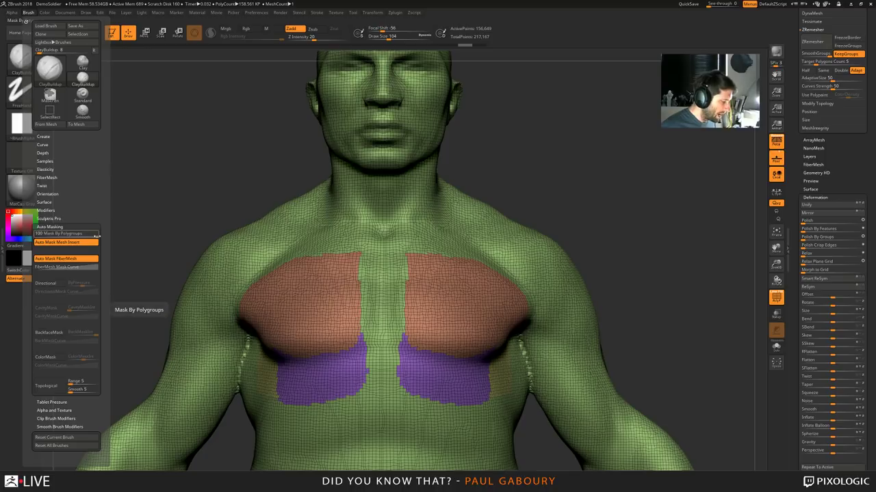
pyautogui.moveTo(323, 304)
pyautogui.mouseDown()
pyautogui.moveTo(353, 301)
pyautogui.moveTo(360, 281)
pyautogui.moveTo(350, 227)
pyautogui.moveTo(346, 266)
pyautogui.moveTo(332, 268)
pyautogui.moveTo(275, 235)
pyautogui.moveTo(270, 260)
pyautogui.moveTo(322, 294)
pyautogui.moveTo(308, 281)
pyautogui.mouseUp()
pyautogui.moveTo(299, 282); pyautogui.dragTo(403, 283, button='right')
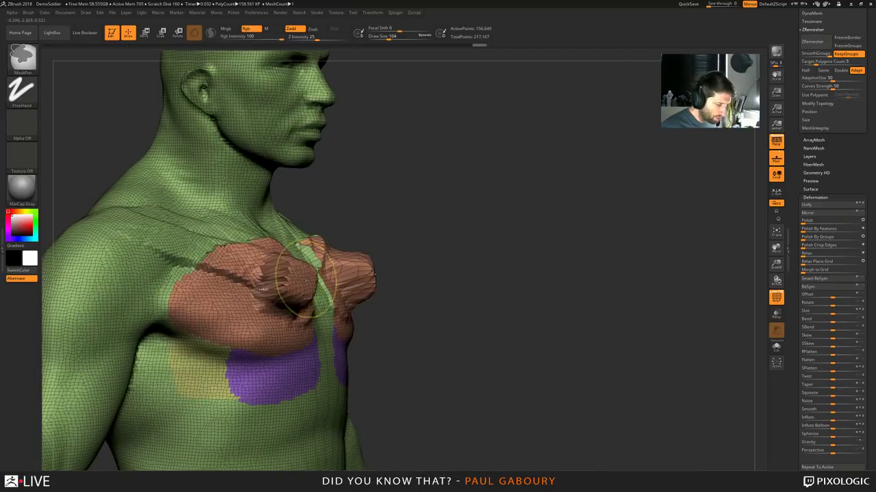
pyautogui.hotkey('ctrl', 'z')
pyautogui.moveTo(269, 289); pyautogui.dragTo(221, 256)
pyautogui.hotkey('ctrl', 'z')
pyautogui.moveTo(332, 218); pyautogui.dragTo(276, 234, button='right')
# Switch to the Move brush at draw size 145 and pull the pectoral area to reshape it
pyautogui.press('b')
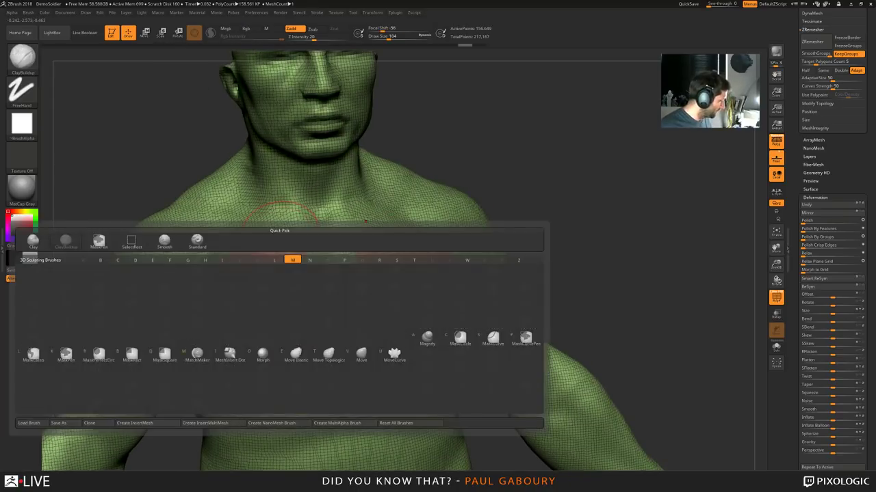
pyautogui.press('m')
pyautogui.press('v')
pyautogui.press('s')
pyautogui.moveTo(274, 264); pyautogui.dragTo(295, 251)
pyautogui.moveTo(294, 251); pyautogui.dragTo(317, 248, button='right')
pyautogui.moveTo(316, 245)
pyautogui.keyDown('shift'); pyautogui.mouseDown()
pyautogui.moveTo(283, 264)
pyautogui.moveTo(322, 226)
pyautogui.mouseUp(); pyautogui.keyUp('shift')
# Set the Move brush's Mask By Polygroups to 100, try pulling the pectoral and undo the pull
pyautogui.click(28, 12)
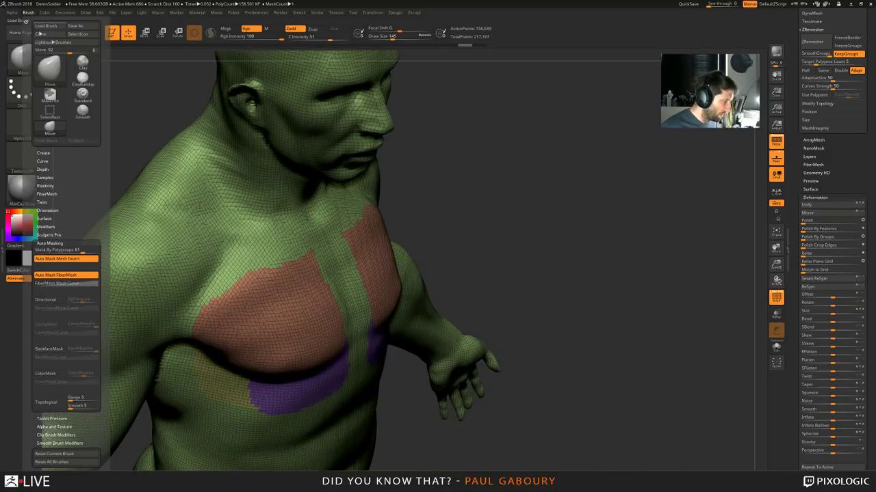
pyautogui.moveTo(85, 251)
pyautogui.mouseDown()
pyautogui.moveTo(59, 251)
pyautogui.moveTo(104, 247)
pyautogui.mouseUp()
pyautogui.moveTo(313, 273); pyautogui.dragTo(344, 267)
pyautogui.moveTo(515, 261)
pyautogui.mouseDown()
pyautogui.moveTo(383, 270)
pyautogui.moveTo(519, 252)
pyautogui.moveTo(510, 244)
pyautogui.mouseUp()
pyautogui.hotkey('ctrl', 'z')
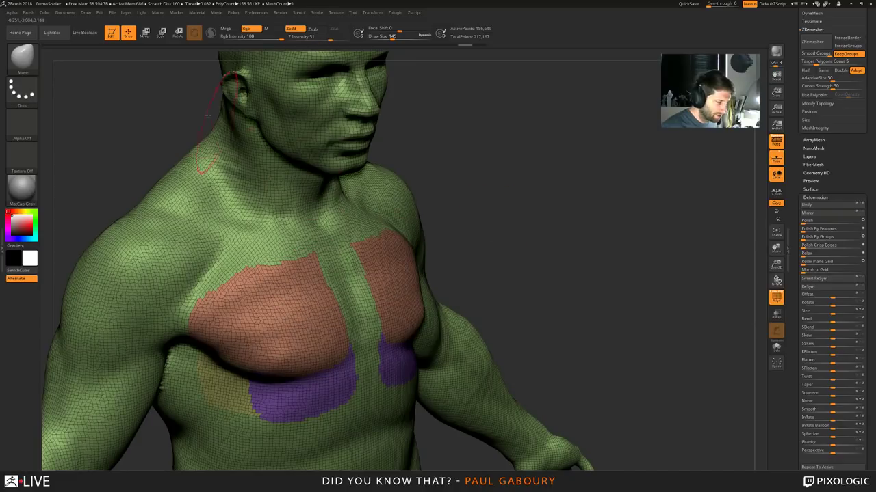
# Set the Move brush's Mask By Polygroups to 0 and pull the chest around the pectoral polygroup
pyautogui.click(28, 12)
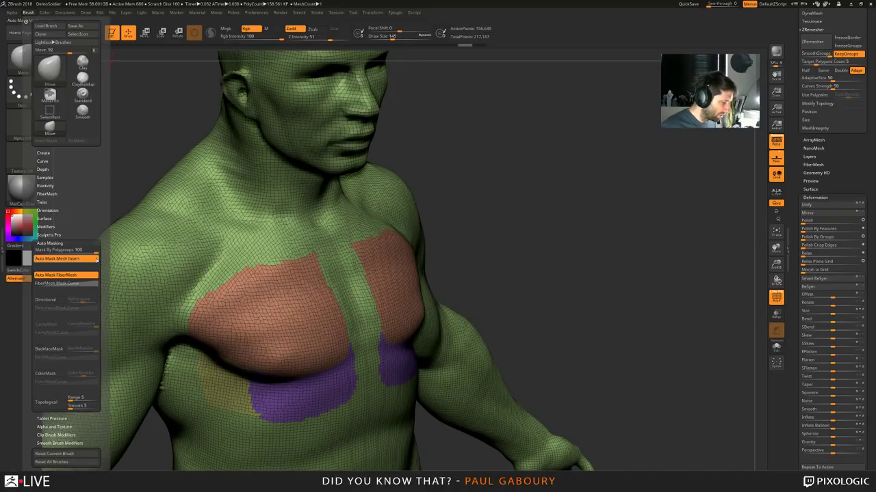
pyautogui.click(95, 252)
pyautogui.write('0')
pyautogui.press('Return')
pyautogui.moveTo(285, 277)
pyautogui.mouseDown()
pyautogui.moveTo(272, 263)
pyautogui.moveTo(241, 281)
pyautogui.mouseUp()
pyautogui.moveTo(257, 343); pyautogui.dragTo(251, 319)
pyautogui.moveTo(321, 328)
pyautogui.mouseDown()
pyautogui.moveTo(331, 303)
pyautogui.moveTo(323, 281)
pyautogui.mouseUp()
pyautogui.moveTo(472, 277)
pyautogui.mouseDown()
pyautogui.moveTo(335, 273)
pyautogui.moveTo(302, 260)
pyautogui.moveTo(275, 268)
pyautogui.moveTo(284, 293)
pyautogui.moveTo(296, 284)
pyautogui.mouseUp()
pyautogui.moveTo(302, 273); pyautogui.dragTo(418, 288, button='right')
pyautogui.moveTo(232, 288)
pyautogui.keyDown('shift'); pyautogui.mouseDown()
pyautogui.moveTo(204, 284)
pyautogui.moveTo(224, 260)
pyautogui.mouseUp(); pyautogui.keyUp('shift')
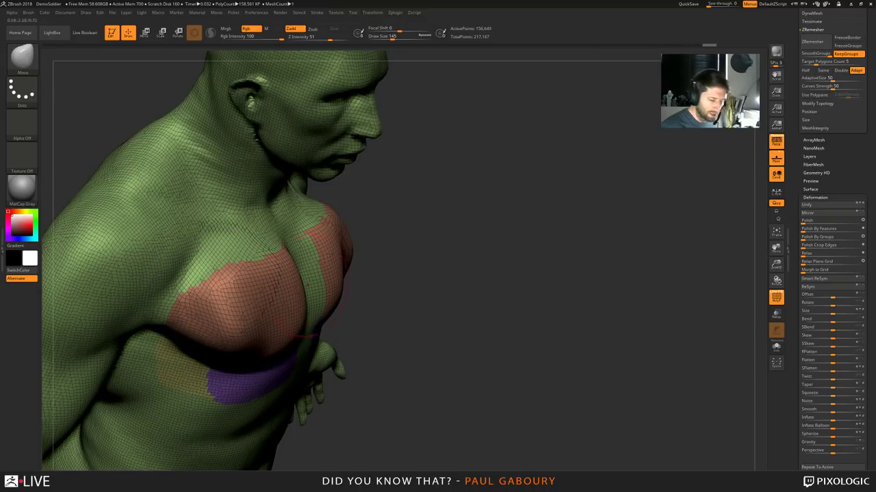
pyautogui.moveTo(405, 308)
pyautogui.mouseDown()
pyautogui.moveTo(356, 314)
pyautogui.moveTo(430, 287)
pyautogui.moveTo(408, 274)
pyautogui.moveTo(356, 274)
pyautogui.mouseUp()
# Undo all Move brush edits on the soldier's chest and clear the mask from the body
pyautogui.press('ctrl')
pyautogui.hotkey('ctrl', 'z')
pyautogui.hotkey('ctrl', 'z')
pyautogui.hotkey('ctrl', 'z')
pyautogui.hotkey('ctrl', 'z')
pyautogui.hotkey('ctrl', 'z')
pyautogui.hotkey('ctrl', 'z')
pyautogui.hotkey('ctrl', 'z')
pyautogui.hotkey('ctrl', 'z')
pyautogui.hotkey('ctrl', 'z')
pyautogui.hotkey('ctrl', 'z')
pyautogui.hotkey('ctrl', 'z')
pyautogui.hotkey('ctrl', 'z')
pyautogui.hotkey('ctrl', 'z')
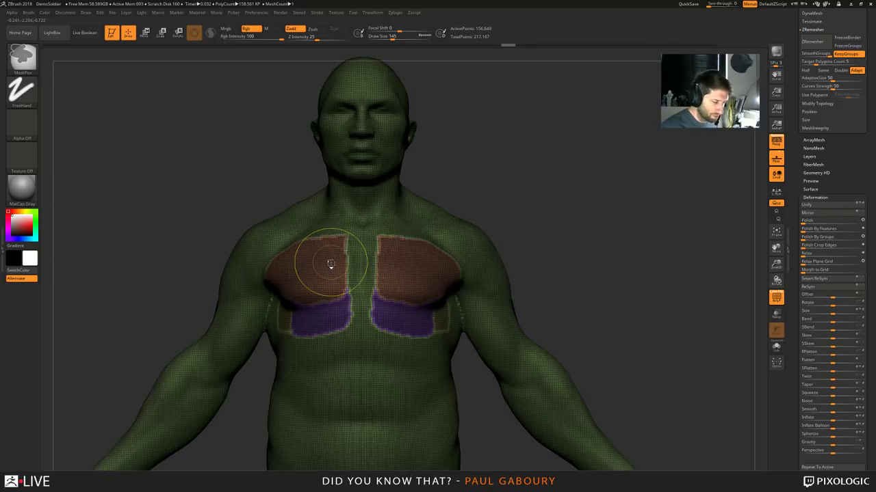
pyautogui.moveTo(508, 208)
pyautogui.keyDown('ctrl'); pyautogui.mouseDown()
pyautogui.moveTo(545, 223)
pyautogui.moveTo(565, 247)
pyautogui.mouseUp(); pyautogui.keyUp('ctrl')
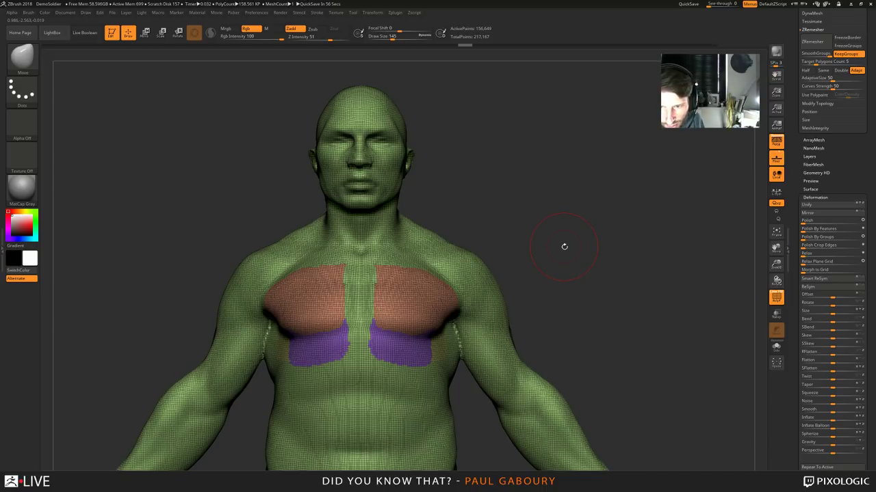
# Replace the soldier with the Cube3D primitive as the active tool and convert it to a PolyMesh3D
pyautogui.click(815, 197)
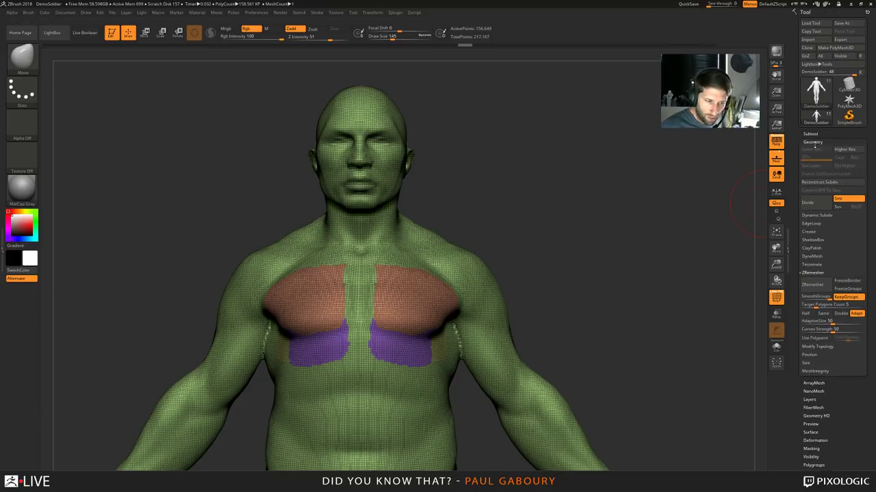
pyautogui.click(813, 141)
pyautogui.click(815, 89)
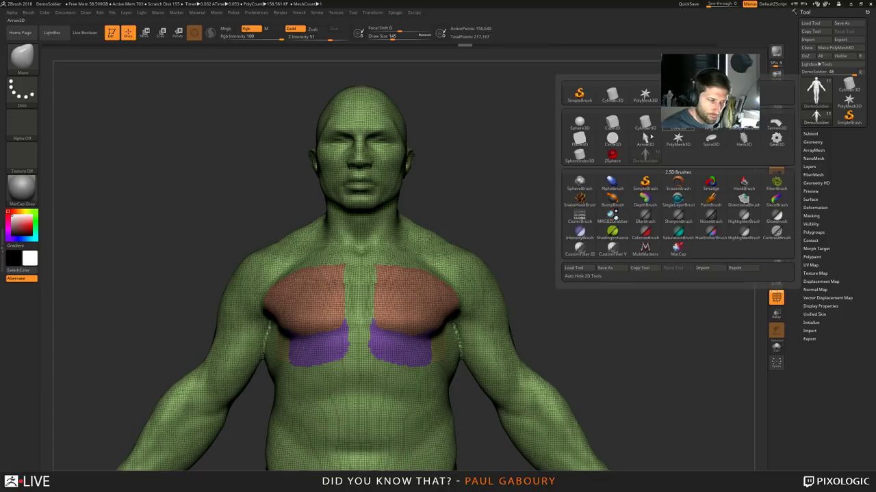
pyautogui.click(613, 123)
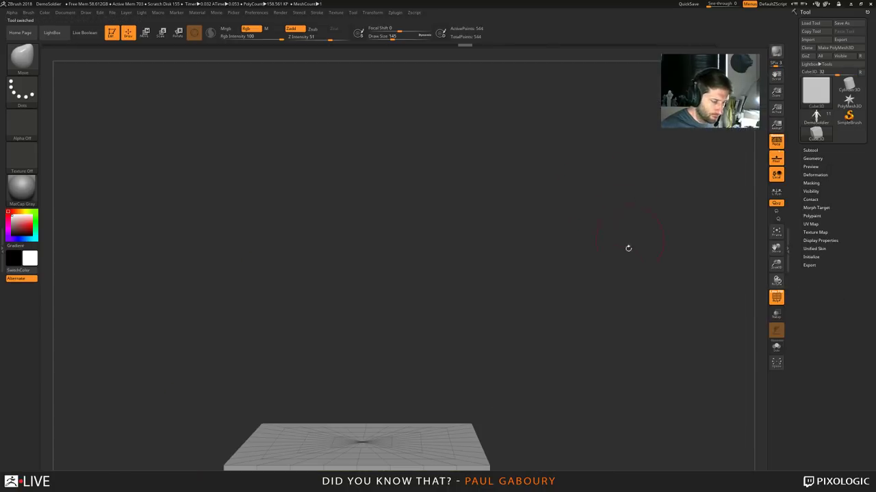
pyautogui.keyDown('ctrl'); pyautogui.moveTo(606, 232); pyautogui.dragTo(611, 410, button='right'); pyautogui.keyUp('ctrl')
pyautogui.keyDown('alt'); pyautogui.moveTo(611, 410); pyautogui.dragTo(645, 267, button='right'); pyautogui.keyUp('alt')
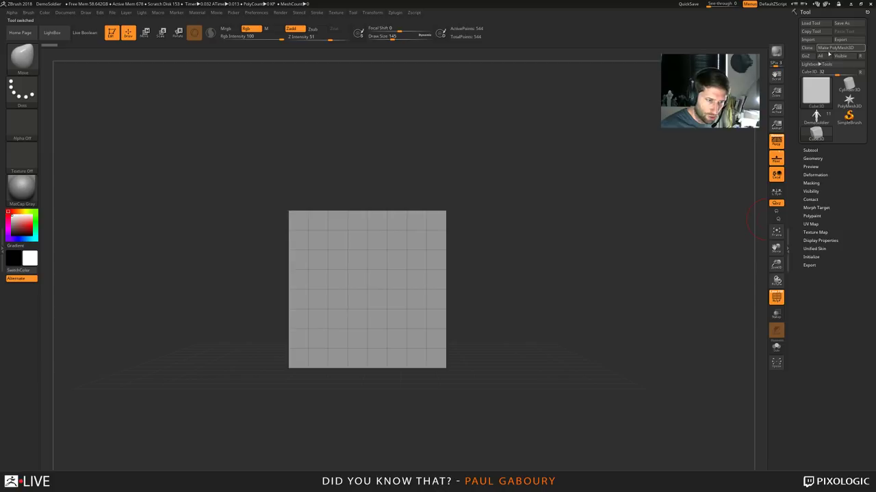
pyautogui.click(840, 47)
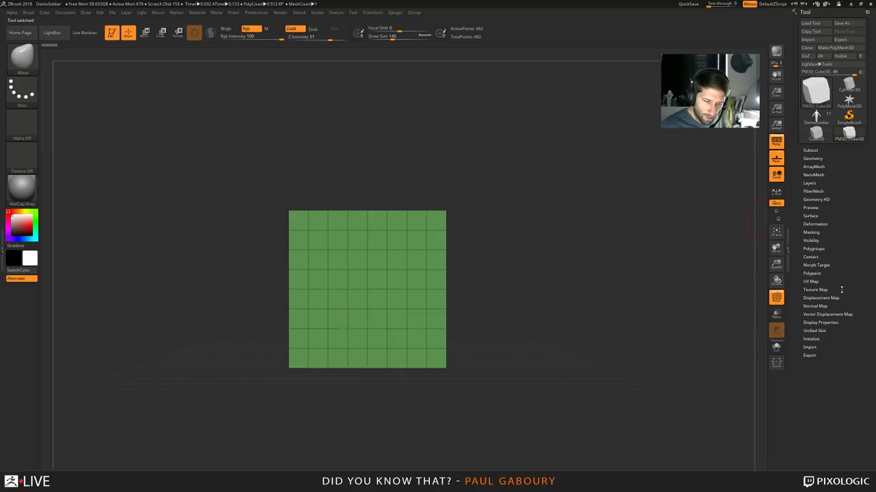
# Reinitialize the cube polymesh as a QCube with X, Y and Z resolution 8
pyautogui.click(811, 339)
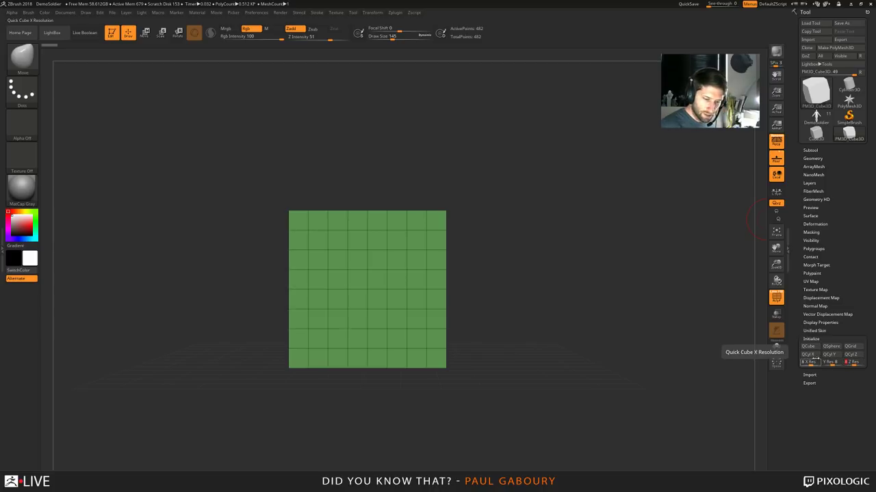
pyautogui.click(808, 346)
pyautogui.moveTo(534, 283); pyautogui.dragTo(723, 250)
# Frame the cube and merge all its faces into a single new polygroup
pyautogui.click(815, 224)
pyautogui.click(816, 233)
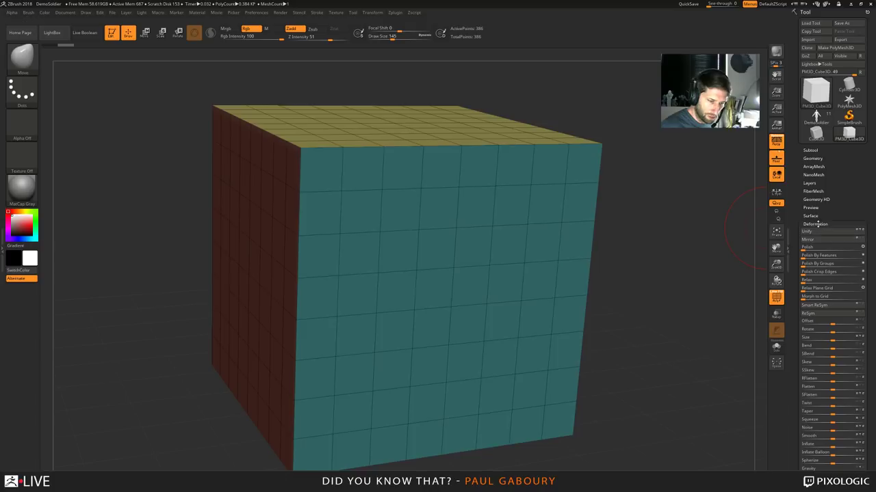
pyautogui.click(815, 223)
pyautogui.press('f')
pyautogui.hotkey('ctrl', 'w')
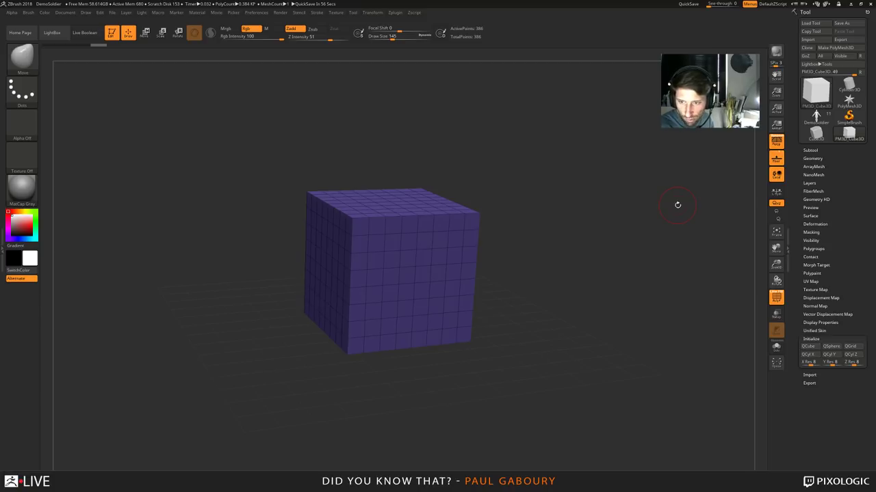
# Append a Cylinder3D subtool to the cube and select the new cylinder
pyautogui.press('shift')
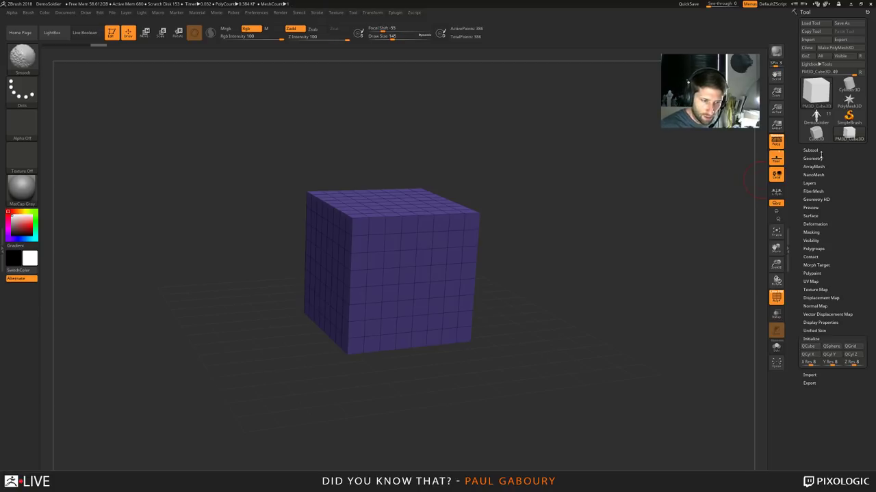
pyautogui.click(810, 150)
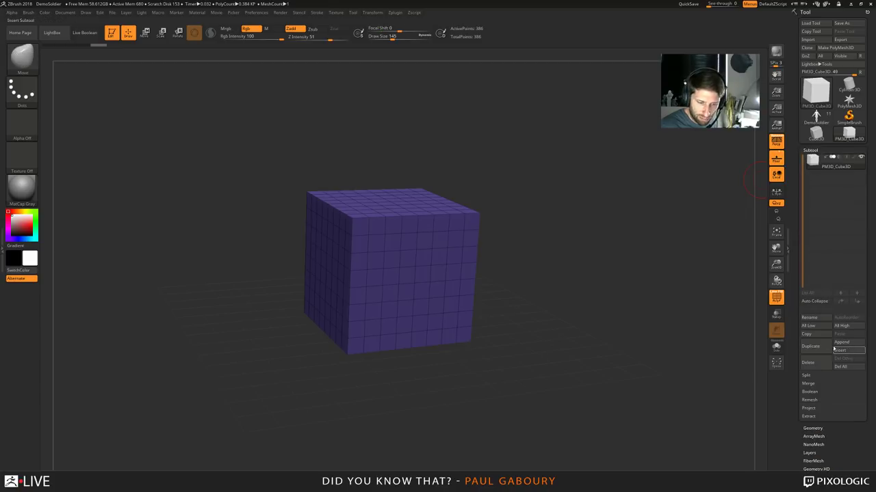
pyautogui.click(840, 342)
pyautogui.click(613, 353)
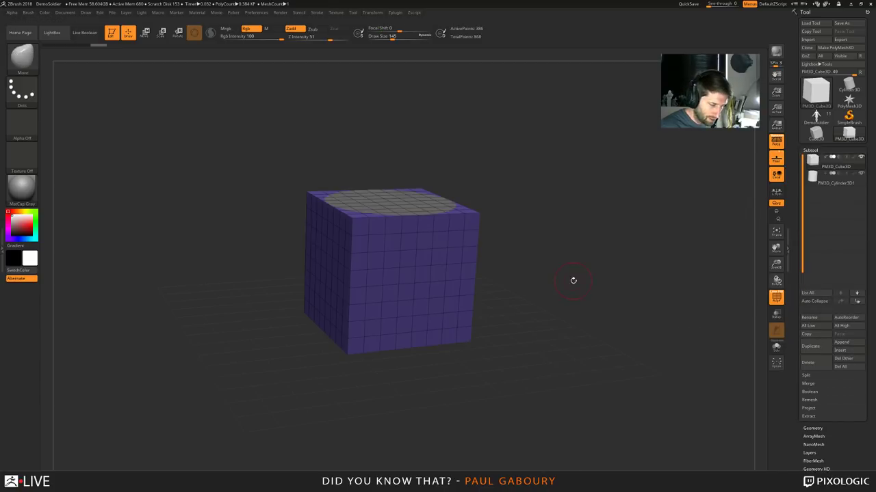
pyautogui.click(834, 180)
# Turn the cylinder onto its side and transform it so its round end protrudes from the cube's side face
pyautogui.press('w')
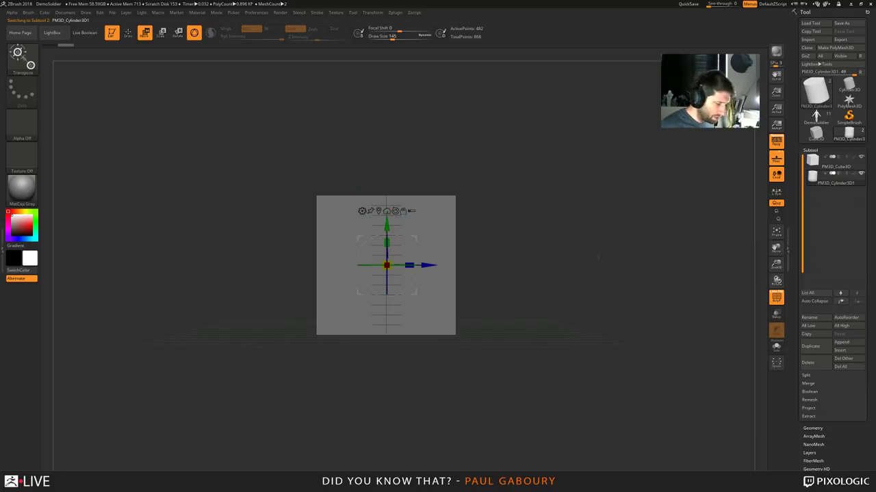
pyautogui.moveTo(438, 273); pyautogui.dragTo(376, 310)
pyautogui.moveTo(410, 266); pyautogui.dragTo(488, 251)
pyautogui.moveTo(386, 265); pyautogui.dragTo(361, 270)
pyautogui.moveTo(593, 271); pyautogui.dragTo(564, 285)
# Activate Dynamic Subdiv on the cylinder with the Always YES option and scale the cylinder to a narrower diameter
pyautogui.press('d')
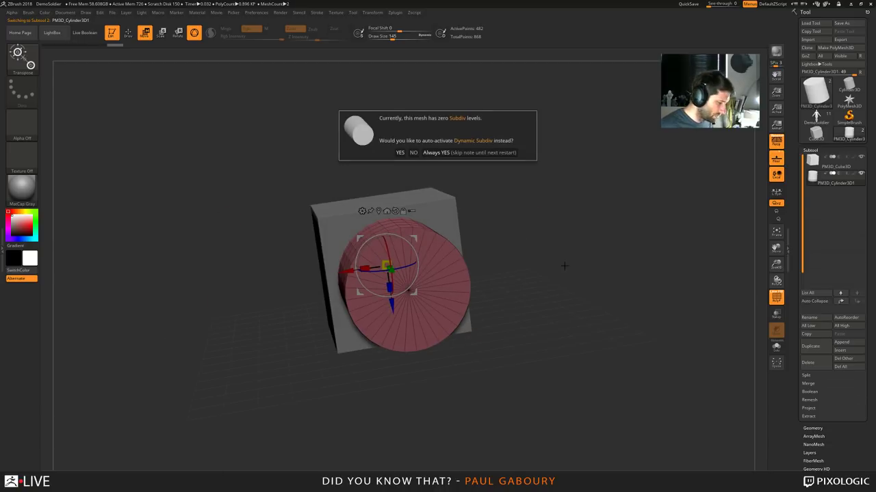
pyautogui.click(482, 155)
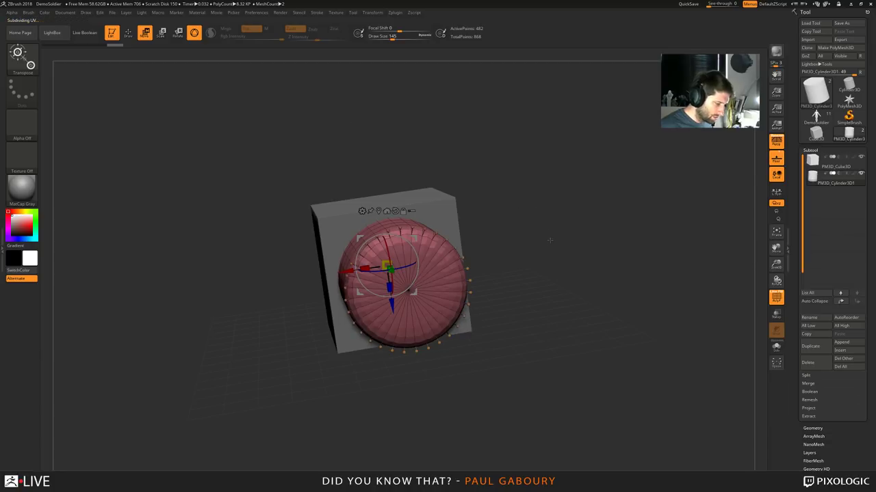
pyautogui.moveTo(549, 234); pyautogui.dragTo(613, 259)
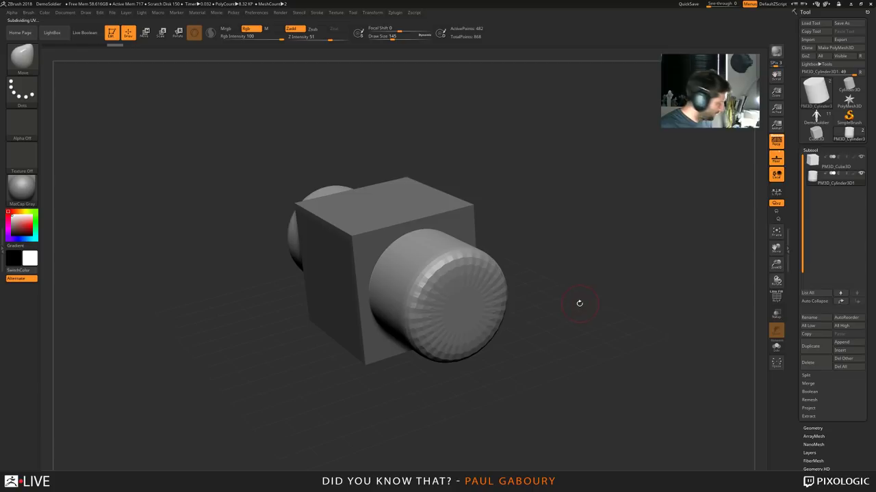
pyautogui.moveTo(387, 266); pyautogui.dragTo(388, 269)
pyautogui.press('q')
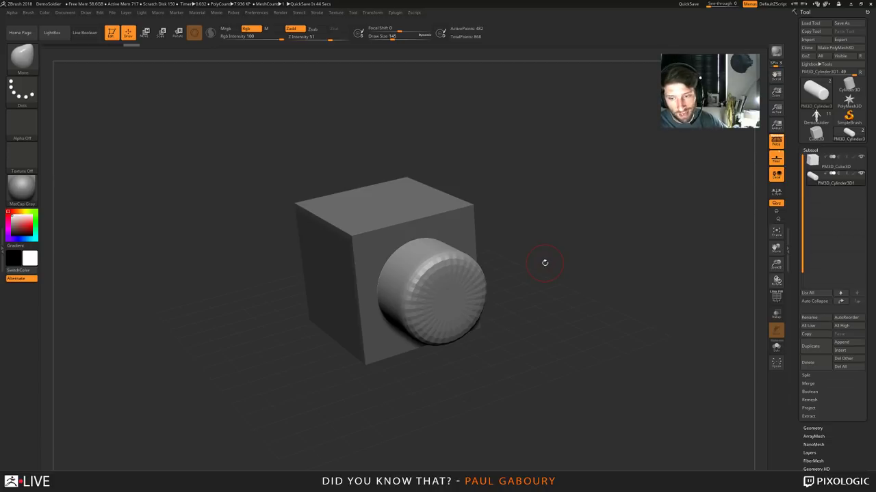
# Alternate the active subtool between cube and cylinder, ending on the cube, and turn on its polyframe display
pyautogui.click(814, 163)
pyautogui.click(814, 179)
pyautogui.click(814, 163)
pyautogui.click(813, 182)
pyautogui.click(814, 164)
pyautogui.click(813, 180)
pyautogui.click(813, 163)
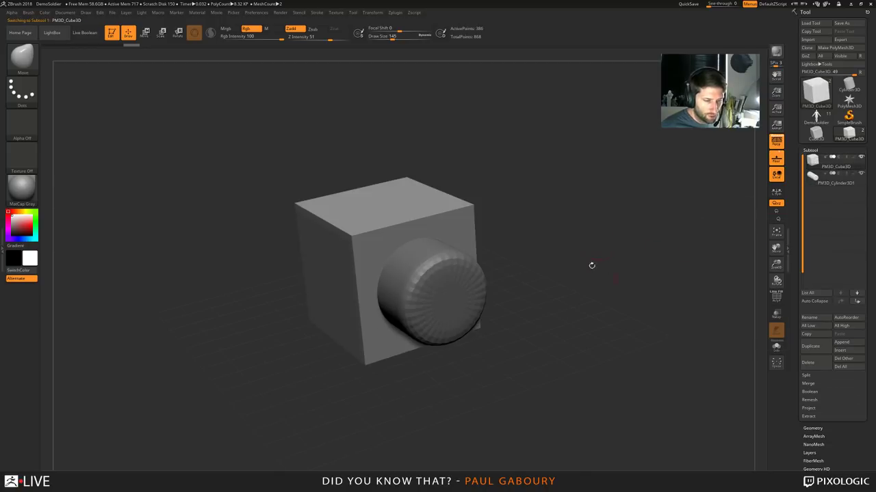
pyautogui.moveTo(541, 318)
pyautogui.keyDown('alt'); pyautogui.mouseDown(button='right')
pyautogui.moveTo(576, 334)
pyautogui.moveTo(574, 424)
pyautogui.moveTo(567, 308)
pyautogui.mouseUp(button='right'); pyautogui.keyUp('alt')
pyautogui.hotkey('shift', 'f')
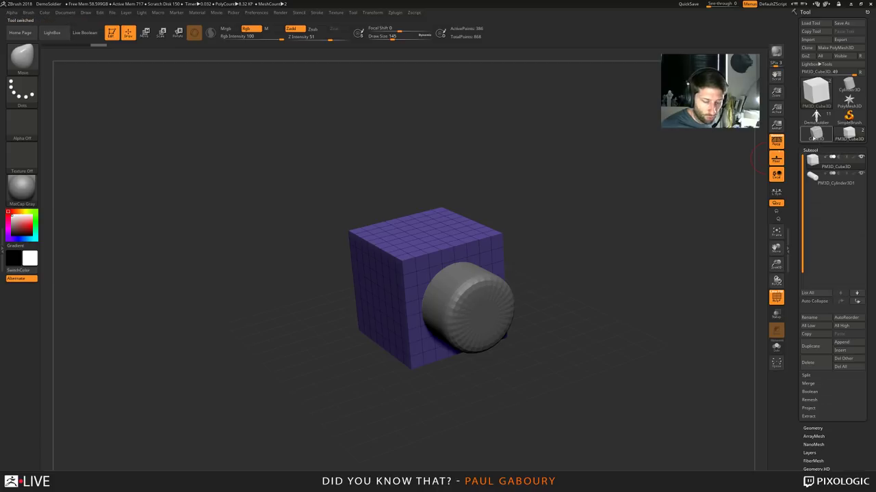
# Switch to the Cube3D parametric primitive and expand its Initialize settings
pyautogui.click(815, 134)
pyautogui.moveTo(621, 248); pyautogui.dragTo(604, 248)
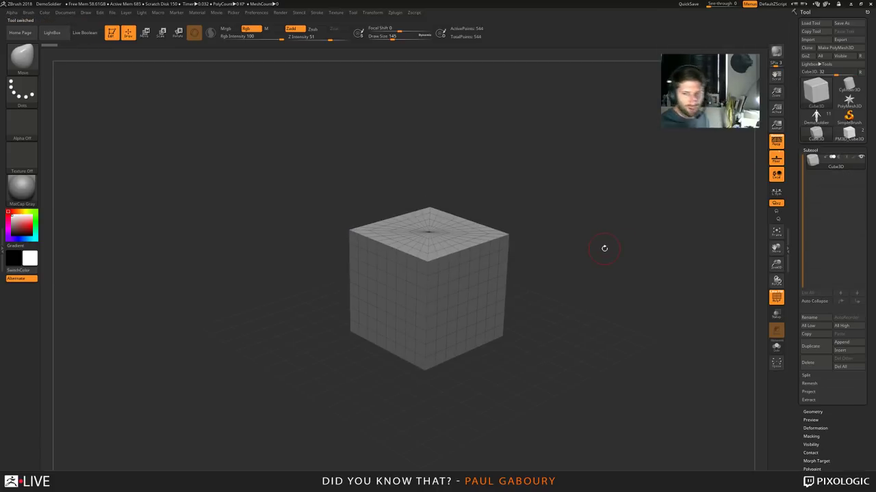
pyautogui.click(810, 150)
pyautogui.click(811, 257)
# Examine the available parametric 3D meshes, such as Cone3D and Spiral3D, without changing the current Cube3D
pyautogui.click(816, 89)
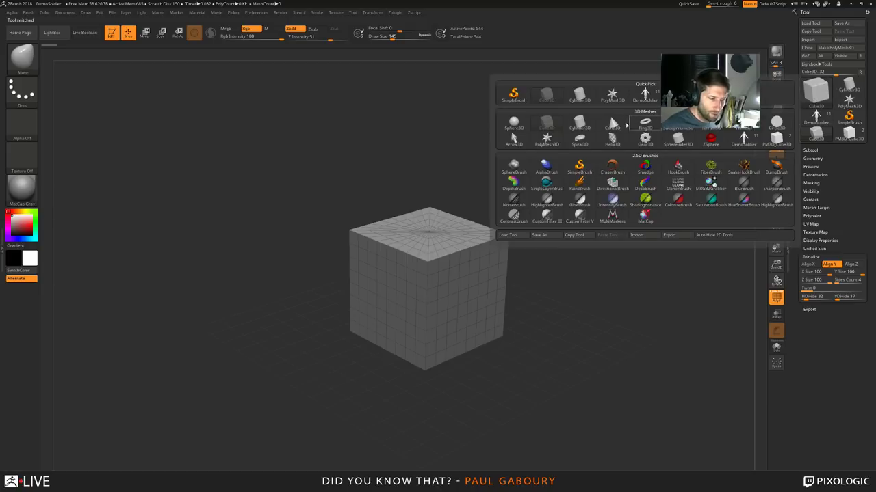
pyautogui.moveTo(560, 128)
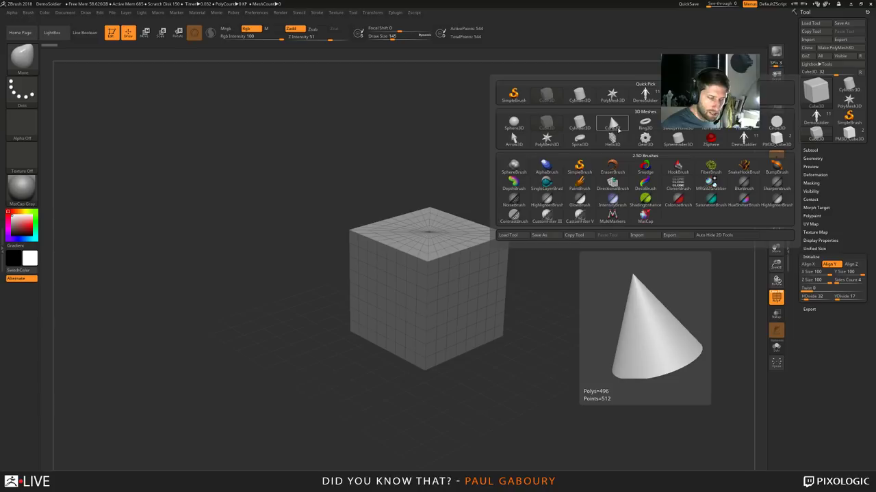
pyautogui.moveTo(611, 123)
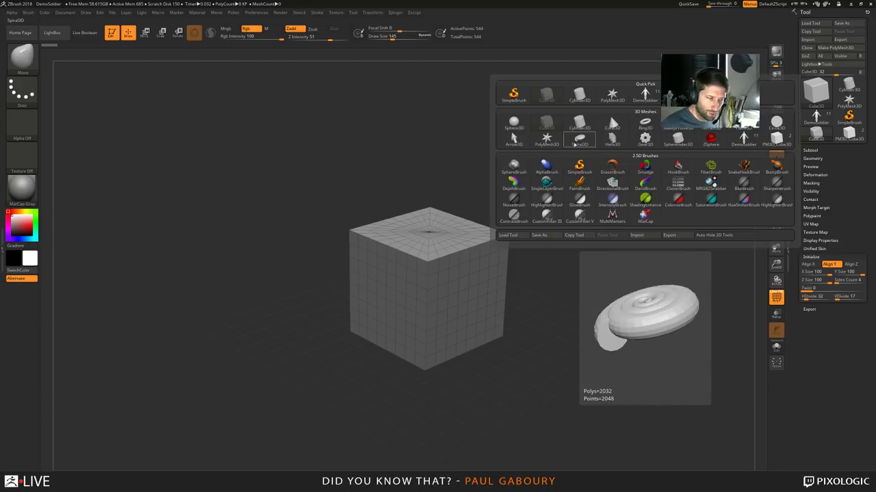
pyautogui.moveTo(591, 263); pyautogui.dragTo(592, 271)
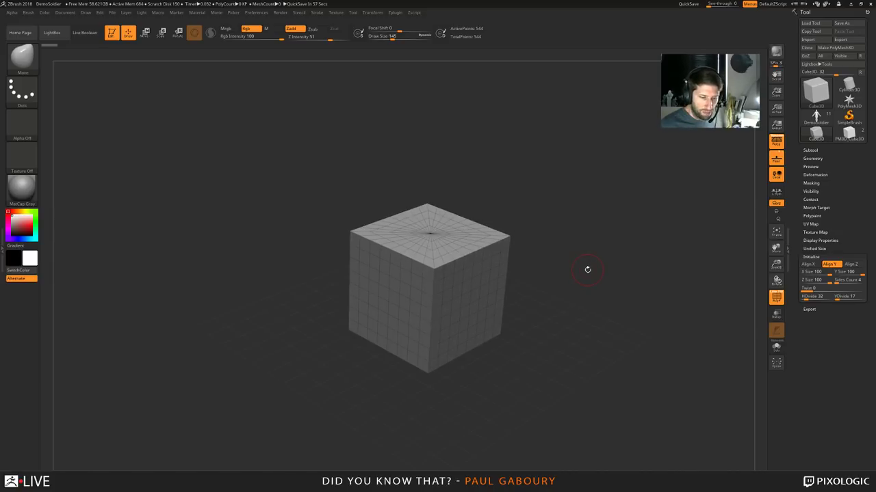
# Set the Cube3D primitive's HDivide to 4, VDivide to 5 and Sides Count to 4
pyautogui.moveTo(808, 288); pyautogui.dragTo(845, 296)
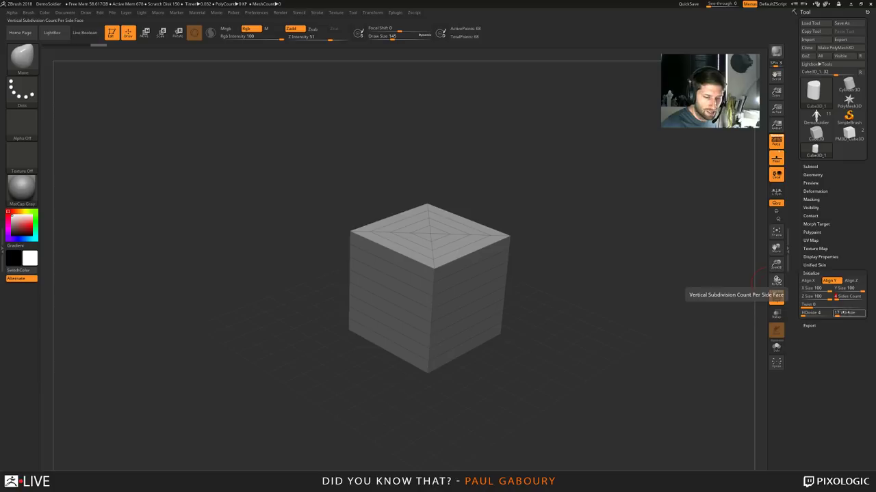
pyautogui.moveTo(809, 315); pyautogui.dragTo(836, 299)
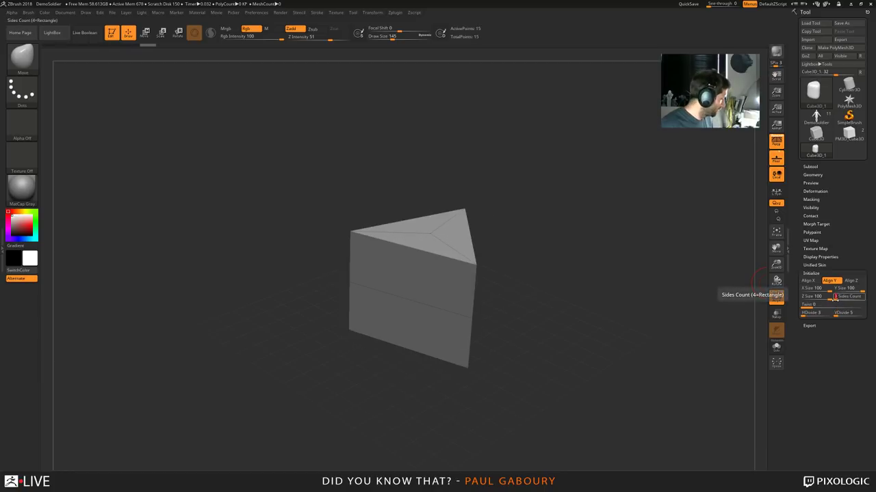
pyautogui.press('Return')
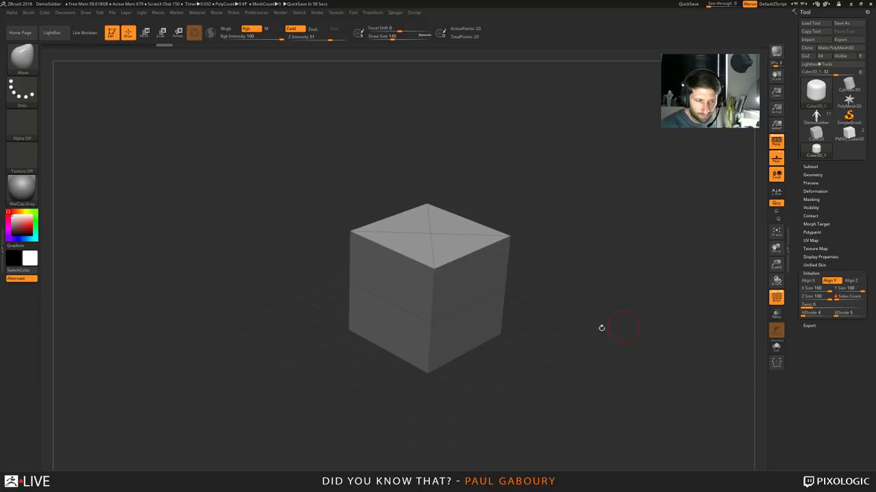
# Replace the cube on the canvas with the SweepProfile3D parametric primitive
pyautogui.click(815, 90)
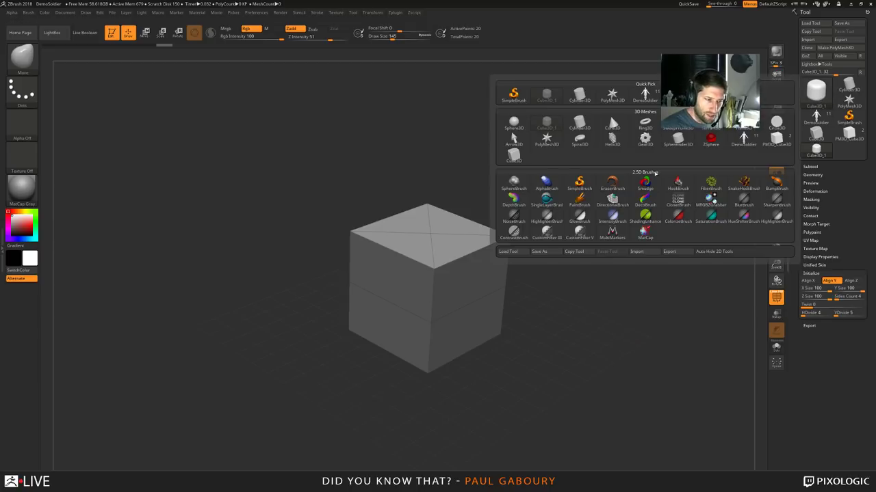
pyautogui.click(684, 128)
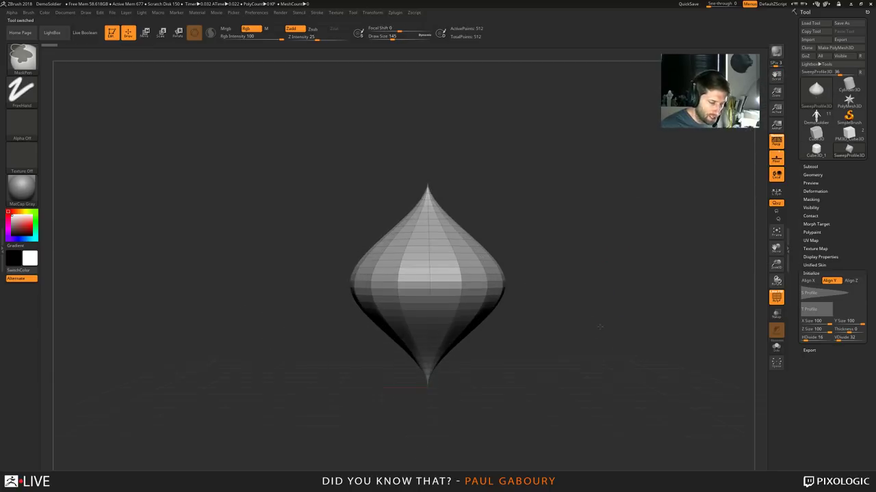
pyautogui.moveTo(606, 332); pyautogui.dragTo(611, 309)
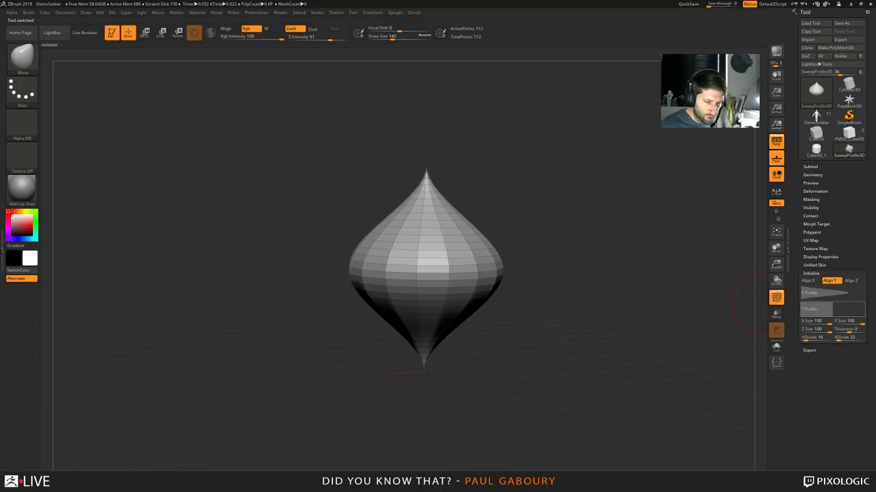
# Reshape the sweep's S Profile curve into a vase-like form with a wide open top and a broad open base
pyautogui.click(826, 294)
pyautogui.moveTo(850, 317)
pyautogui.mouseDown()
pyautogui.moveTo(856, 315)
pyautogui.moveTo(833, 320)
pyautogui.moveTo(834, 335)
pyautogui.moveTo(856, 327)
pyautogui.mouseUp()
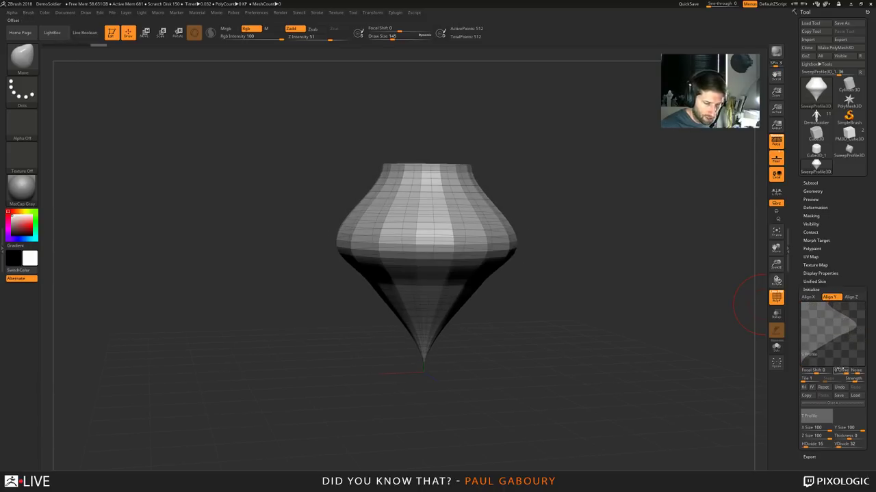
pyautogui.moveTo(801, 366); pyautogui.dragTo(831, 365)
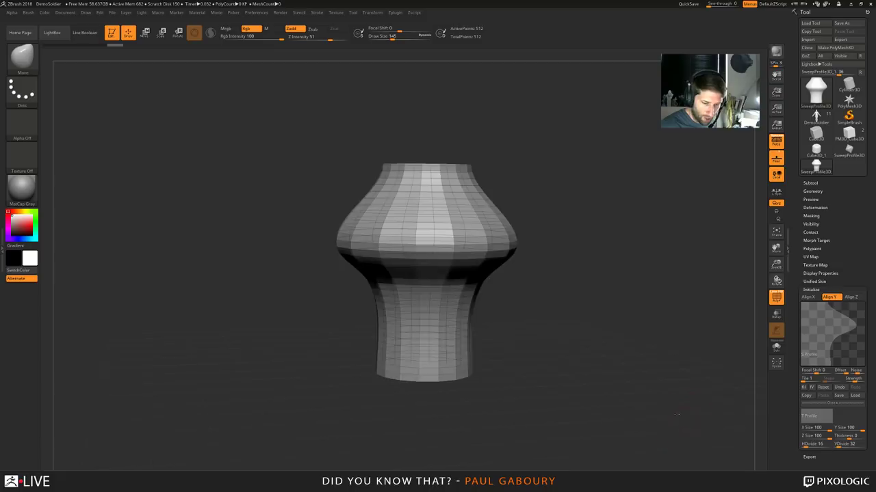
pyautogui.moveTo(682, 420); pyautogui.dragTo(677, 355)
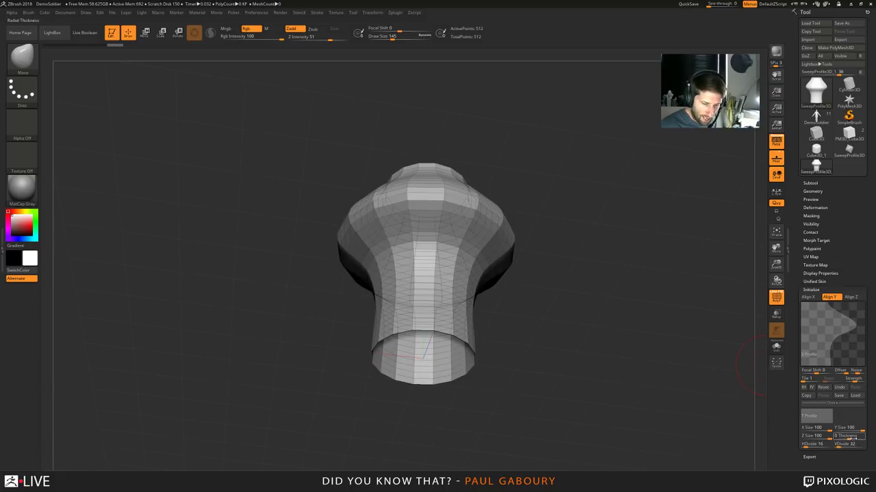
# Set the SweepProfile3D's Thickness to 23, VDivide to 26 and HDivide to 33
pyautogui.moveTo(855, 436); pyautogui.dragTo(837, 436)
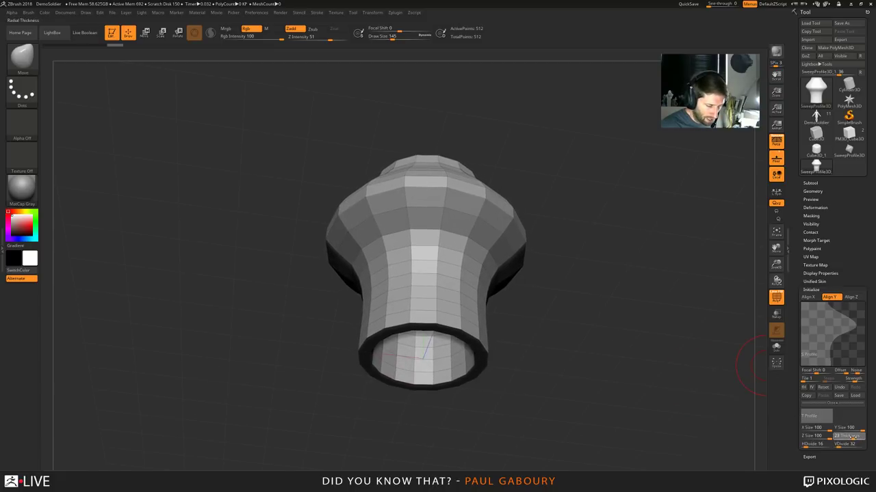
pyautogui.moveTo(628, 415); pyautogui.dragTo(689, 410)
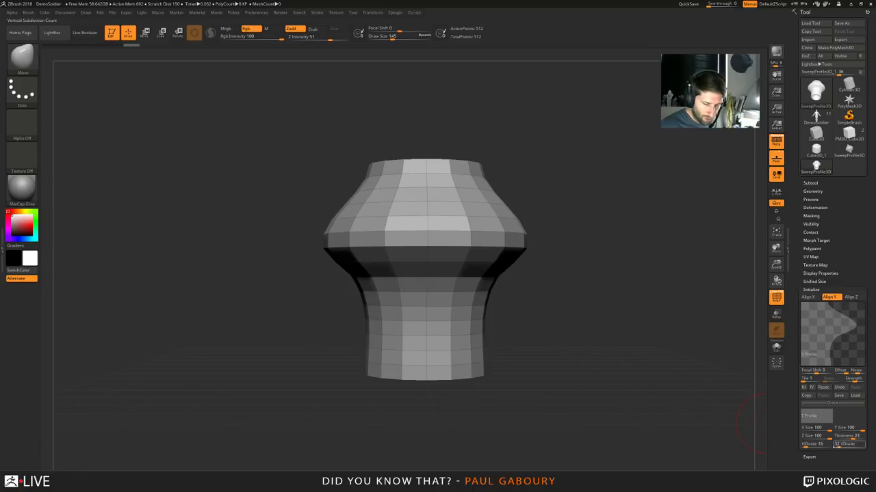
pyautogui.moveTo(836, 446); pyautogui.dragTo(812, 444)
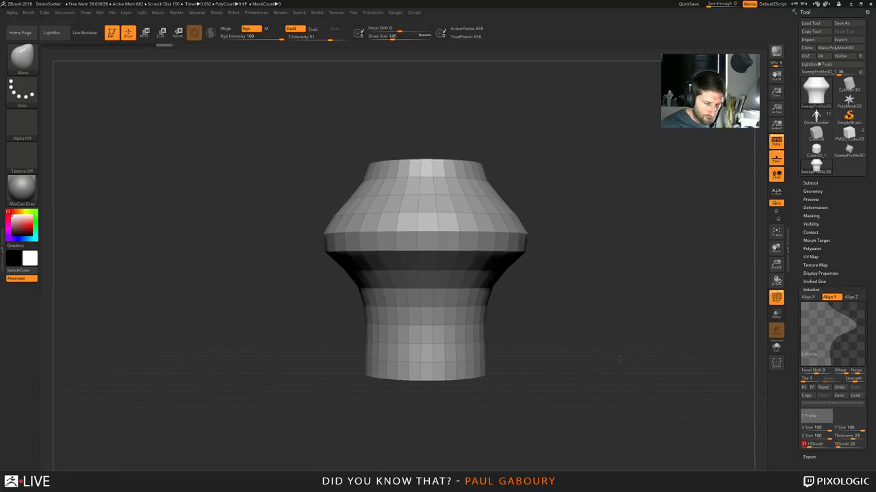
pyautogui.moveTo(655, 346)
pyautogui.mouseDown()
pyautogui.moveTo(664, 381)
pyautogui.moveTo(615, 379)
pyautogui.moveTo(605, 366)
pyautogui.moveTo(652, 357)
pyautogui.mouseUp()
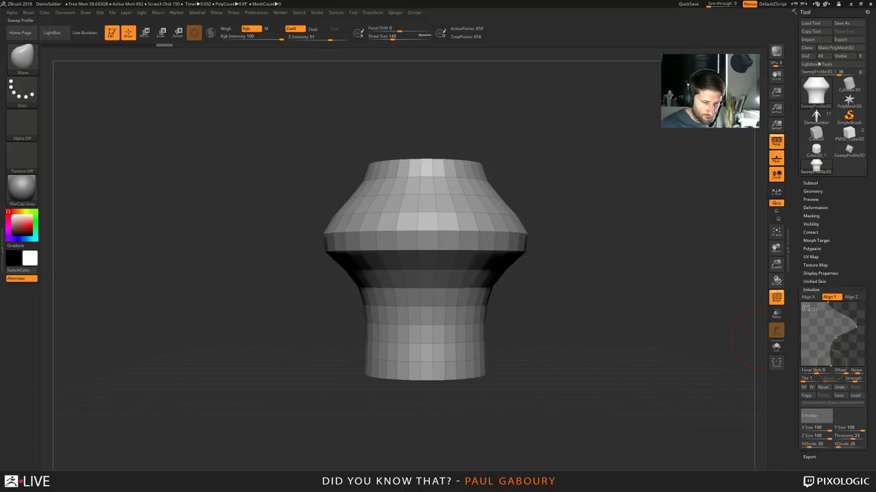
pyautogui.moveTo(836, 339)
pyautogui.mouseDown()
pyautogui.moveTo(807, 344)
pyautogui.moveTo(847, 342)
pyautogui.moveTo(846, 335)
pyautogui.moveTo(824, 338)
pyautogui.moveTo(832, 329)
pyautogui.moveTo(843, 353)
pyautogui.moveTo(830, 337)
pyautogui.mouseUp()
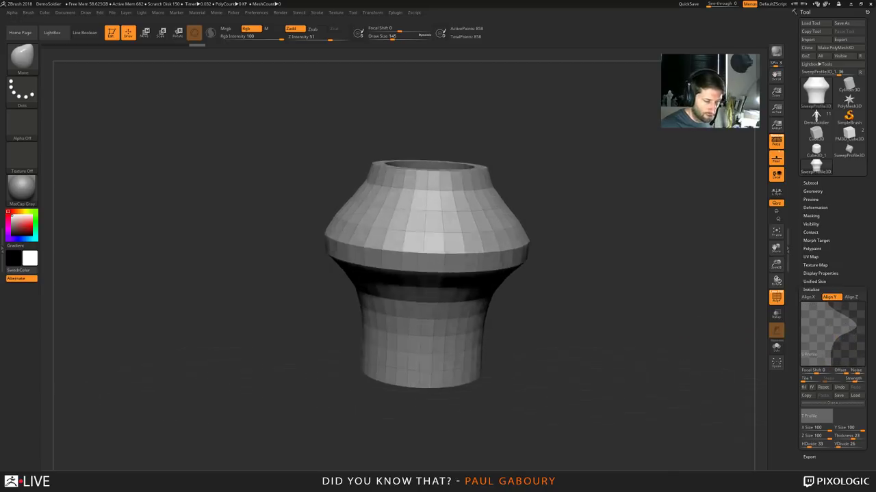
# Switch to the PolyMesh3D star and replace it with the Gear3D parametric primitive
pyautogui.click(815, 89)
pyautogui.click(545, 139)
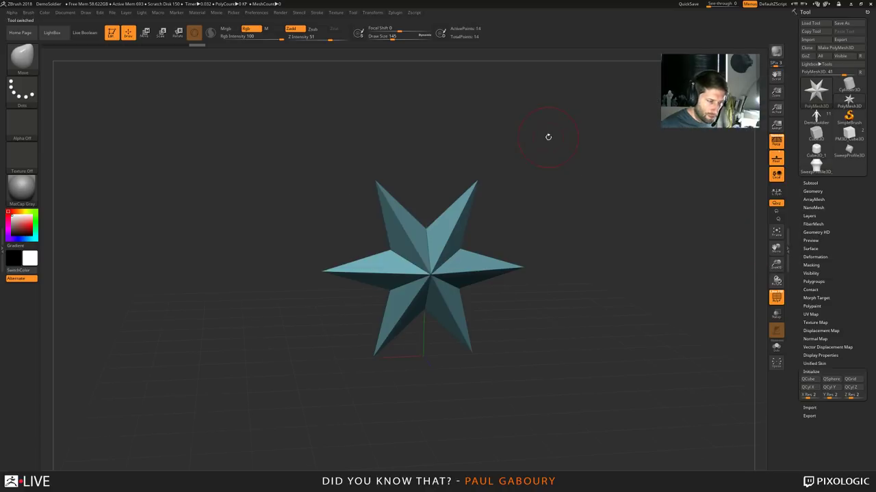
pyautogui.click(815, 89)
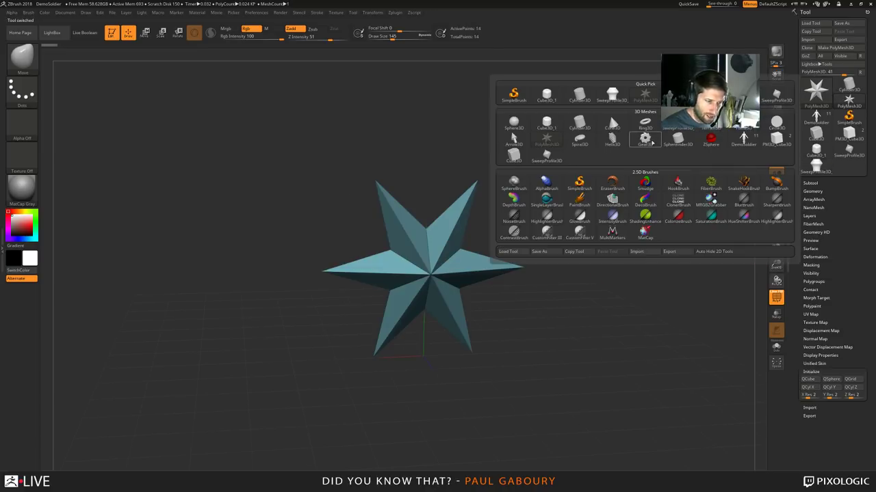
pyautogui.click(608, 114)
pyautogui.keyDown('ctrl'); pyautogui.moveTo(618, 283); pyautogui.dragTo(718, 301, button='right'); pyautogui.keyUp('ctrl')
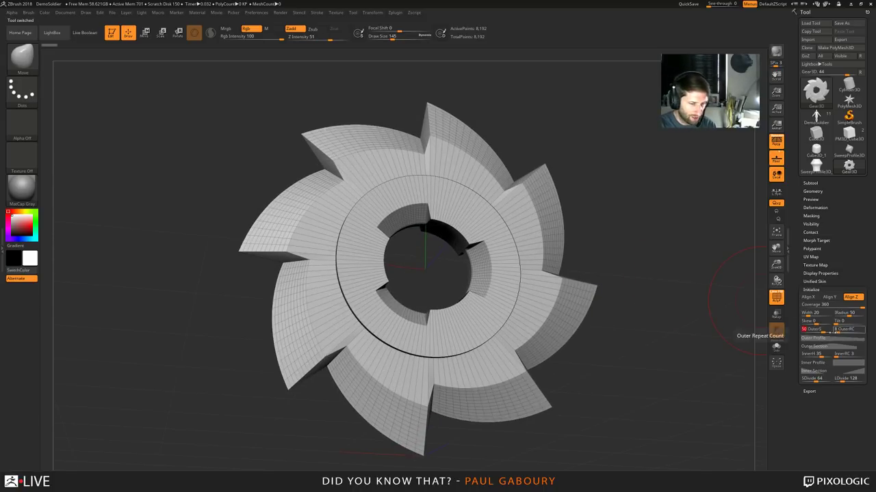
# Set the Gear3D's Width to 13, IRadius to 0, Tilt to 258, OuterS to 0 and OuterRC to 30, with Coverage at 360
pyautogui.moveTo(822, 331)
pyautogui.mouseDown()
pyautogui.moveTo(811, 331)
pyautogui.moveTo(853, 350)
pyautogui.moveTo(835, 347)
pyautogui.moveTo(847, 342)
pyautogui.moveTo(830, 337)
pyautogui.moveTo(864, 339)
pyautogui.moveTo(805, 330)
pyautogui.mouseUp()
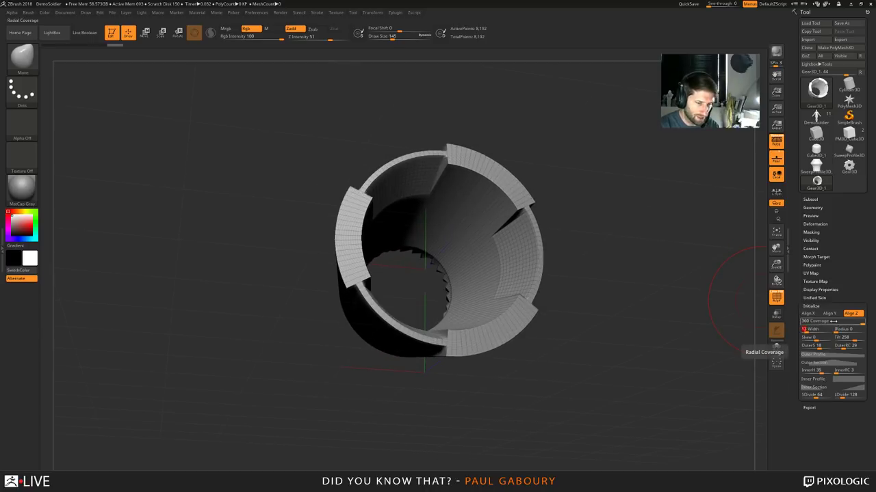
pyautogui.moveTo(864, 321)
pyautogui.mouseDown()
pyautogui.moveTo(841, 321)
pyautogui.moveTo(864, 321)
pyautogui.mouseUp()
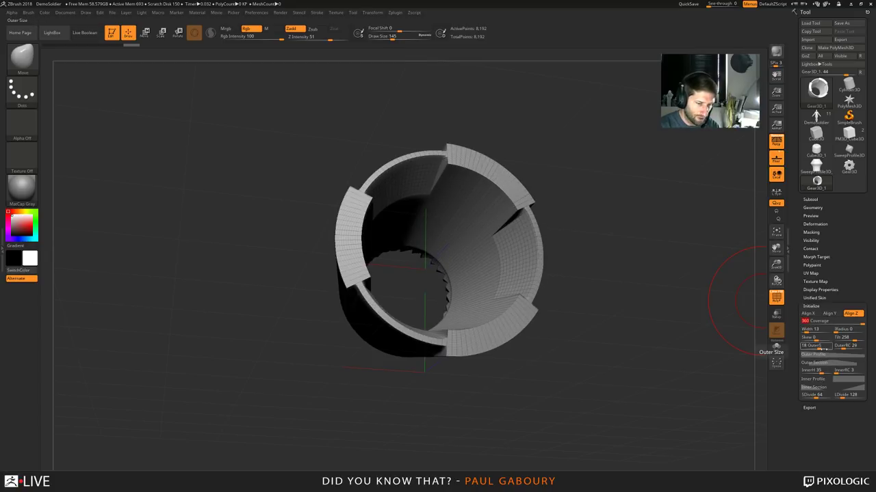
pyautogui.moveTo(820, 348)
pyautogui.mouseDown()
pyautogui.moveTo(809, 349)
pyautogui.moveTo(817, 348)
pyautogui.mouseUp()
pyautogui.moveTo(715, 381); pyautogui.dragTo(714, 318)
pyautogui.moveTo(810, 346); pyautogui.dragTo(811, 349)
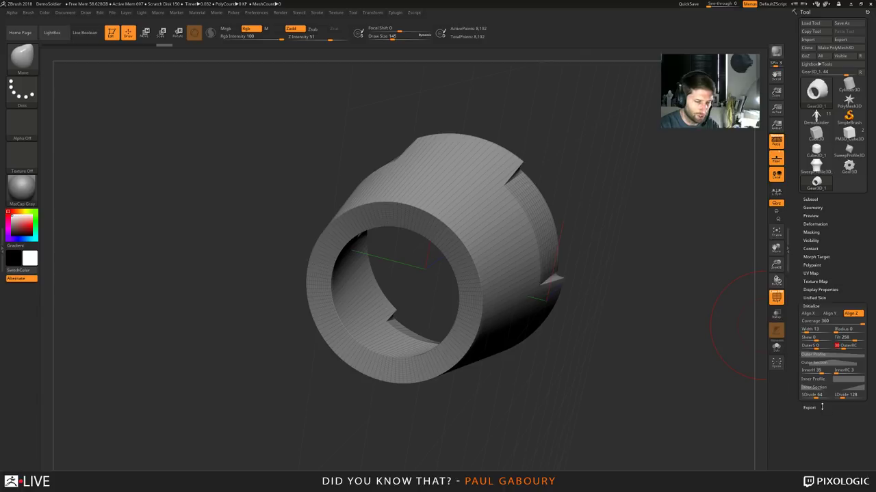
# Flatten the Gear3D's Outer Section curve by lowering its middle point, and raise OuterS to 37
pyautogui.click(827, 363)
pyautogui.moveTo(719, 351); pyautogui.dragTo(677, 381)
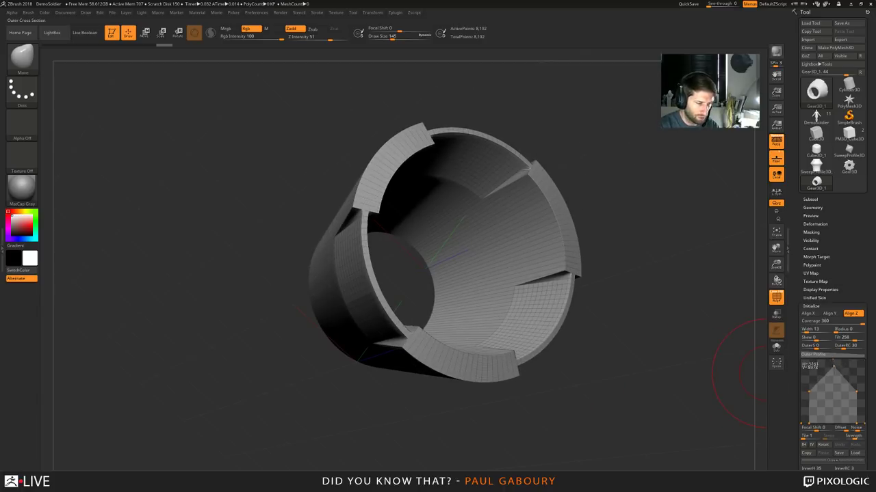
pyautogui.moveTo(833, 364); pyautogui.dragTo(837, 386)
pyautogui.moveTo(817, 348); pyautogui.dragTo(829, 348)
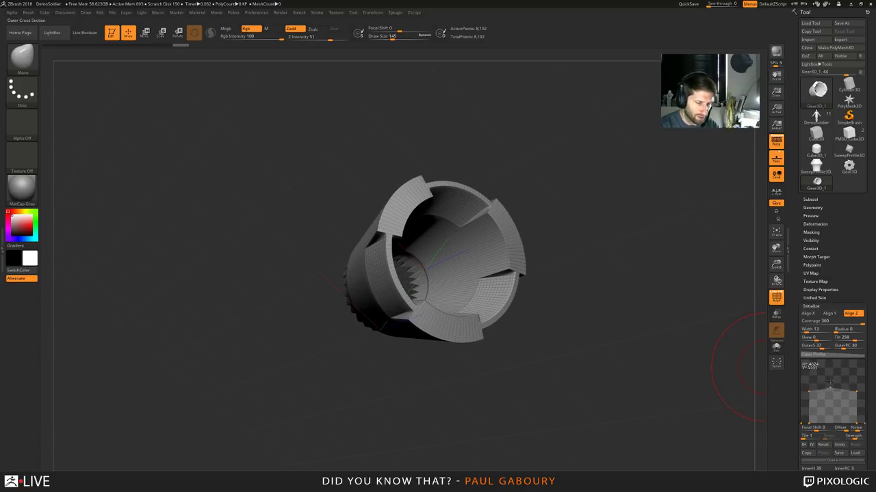
pyautogui.moveTo(655, 379); pyautogui.dragTo(675, 320)
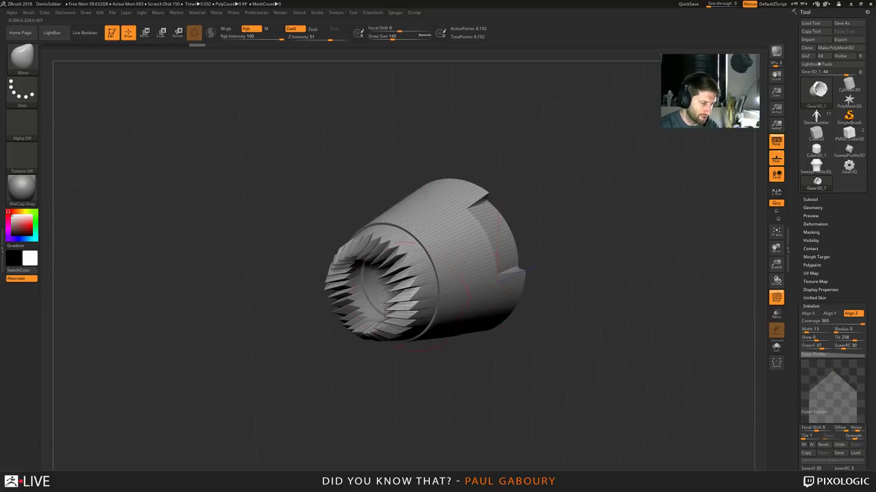
pyautogui.moveTo(833, 373); pyautogui.dragTo(832, 393)
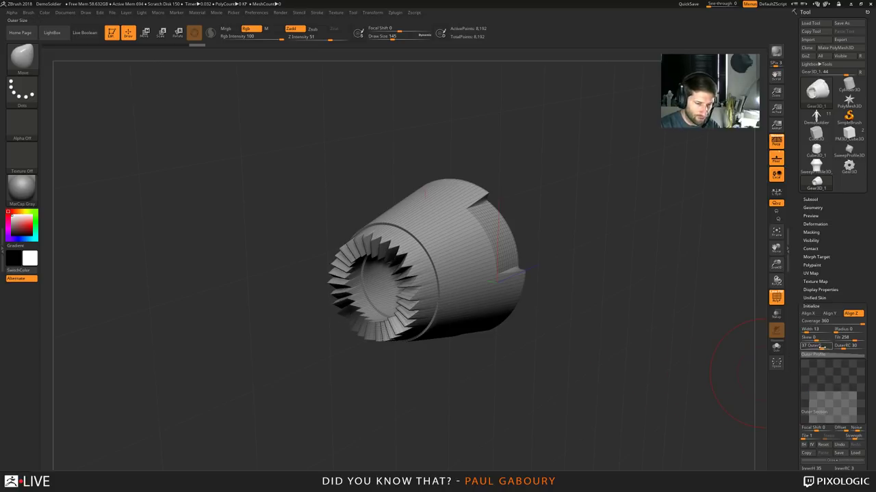
# Set the Gear3D's OuterS to 0 and inspect the notched ring from several angles
pyautogui.click(813, 346)
pyautogui.write('0')
pyautogui.press('Return')
pyautogui.moveTo(758, 356)
pyautogui.mouseDown()
pyautogui.moveTo(660, 385)
pyautogui.moveTo(676, 344)
pyautogui.moveTo(622, 379)
pyautogui.moveTo(648, 375)
pyautogui.mouseUp()
pyautogui.press('ctrl')
pyautogui.keyDown('ctrl'); pyautogui.moveTo(671, 370); pyautogui.dragTo(634, 327, button='right'); pyautogui.keyUp('ctrl')
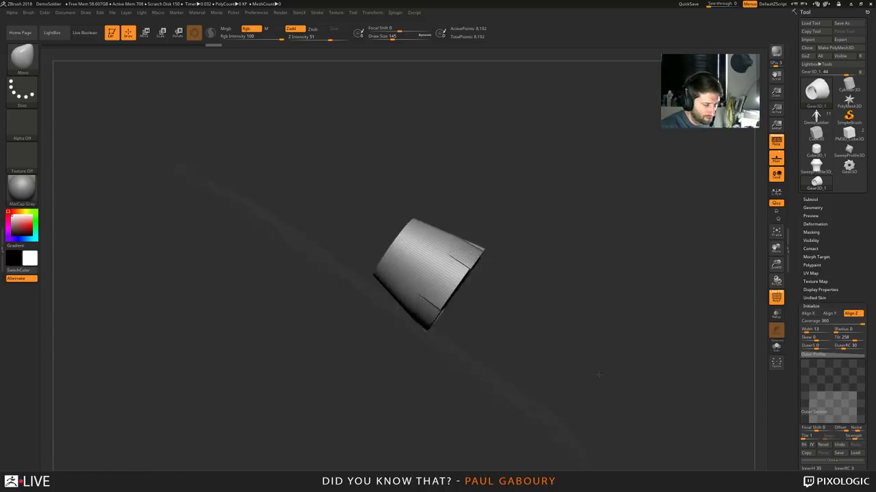
pyautogui.keyDown('shift'); pyautogui.moveTo(633, 327); pyautogui.dragTo(593, 366); pyautogui.keyUp('shift')
pyautogui.moveTo(598, 297)
pyautogui.mouseDown()
pyautogui.moveTo(567, 315)
pyautogui.moveTo(570, 328)
pyautogui.mouseUp()
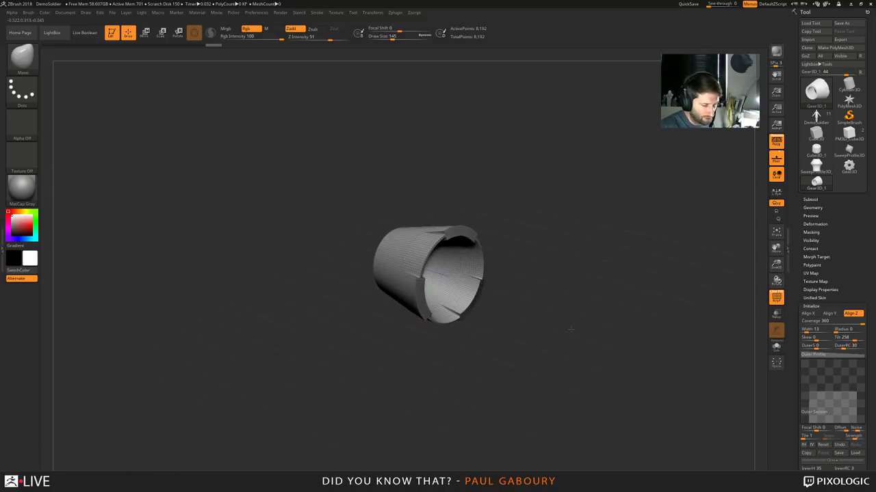
pyautogui.keyDown('ctrl'); pyautogui.moveTo(563, 312); pyautogui.dragTo(583, 334, button='right'); pyautogui.keyUp('ctrl')
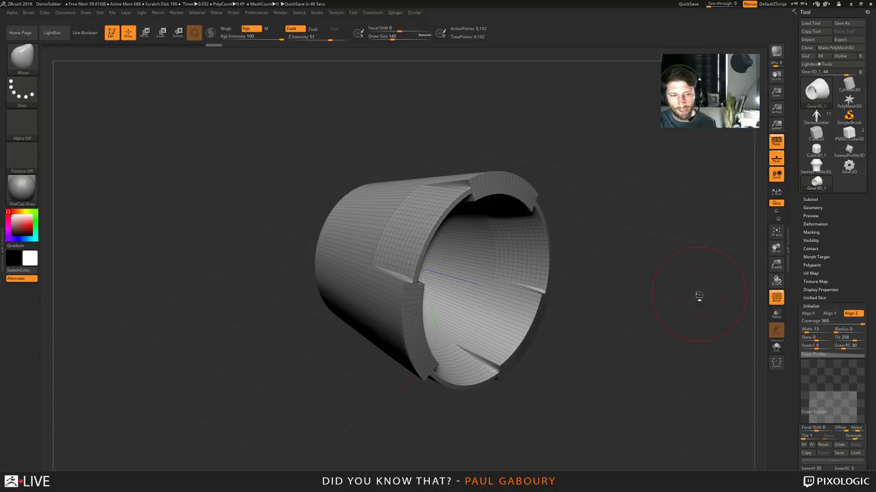
pyautogui.moveTo(618, 308); pyautogui.dragTo(612, 325)
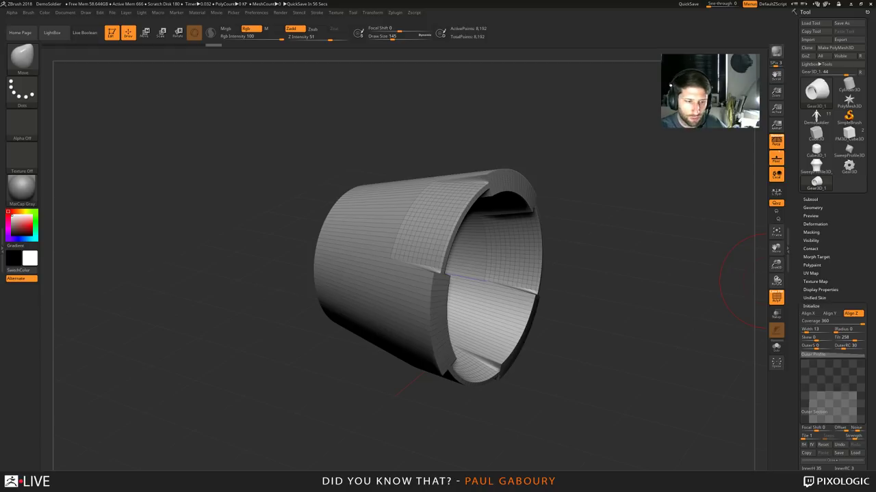
# Switch to the PM3D_Cube3D tool and merge the cube subtool down with the cylinder beneath it
pyautogui.click(848, 133)
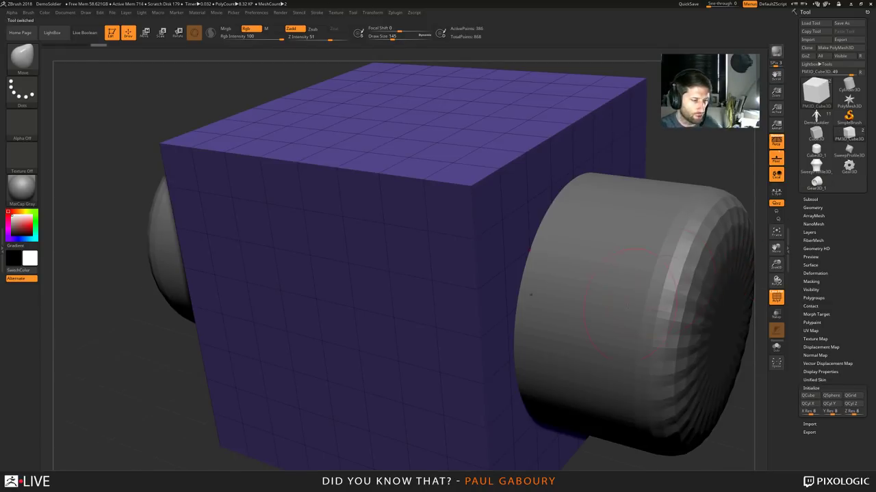
pyautogui.keyDown('ctrl'); pyautogui.moveTo(663, 343); pyautogui.dragTo(579, 301, button='right'); pyautogui.keyUp('ctrl')
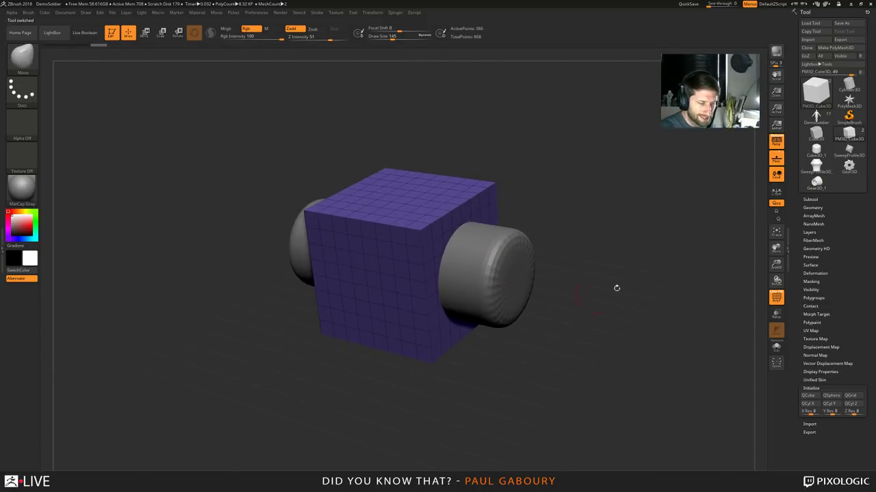
pyautogui.click(810, 199)
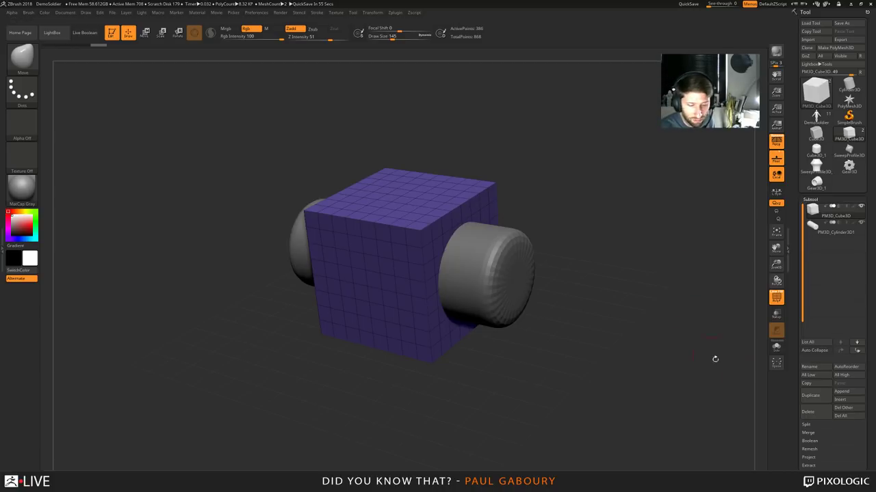
pyautogui.click(821, 429)
pyautogui.click(814, 441)
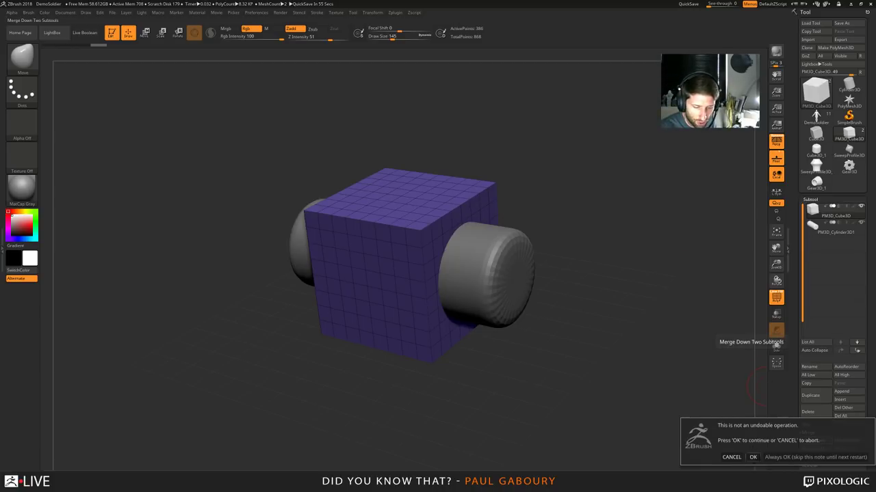
pyautogui.click(753, 457)
# Move the merged cube and cylinder upward along the Y axis and undo the move
pyautogui.moveTo(574, 365); pyautogui.dragTo(608, 358)
pyautogui.press('w')
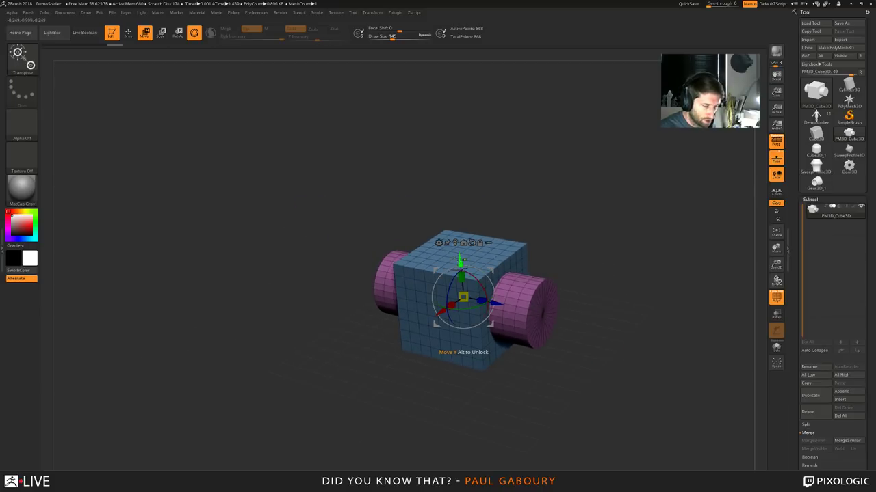
pyautogui.moveTo(463, 260); pyautogui.dragTo(458, 202)
pyautogui.hotkey('ctrl', 'z')
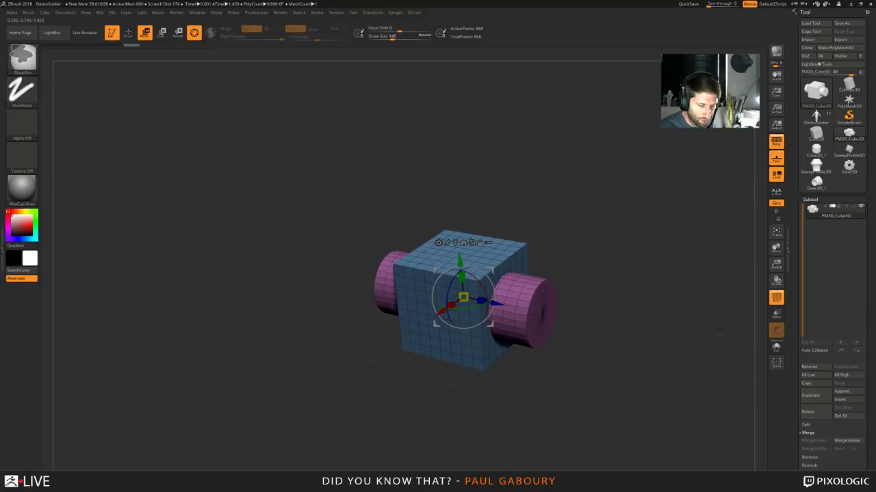
# Duplicate the merged subtool twice and delete both copies
pyautogui.click(809, 395)
pyautogui.click(809, 395)
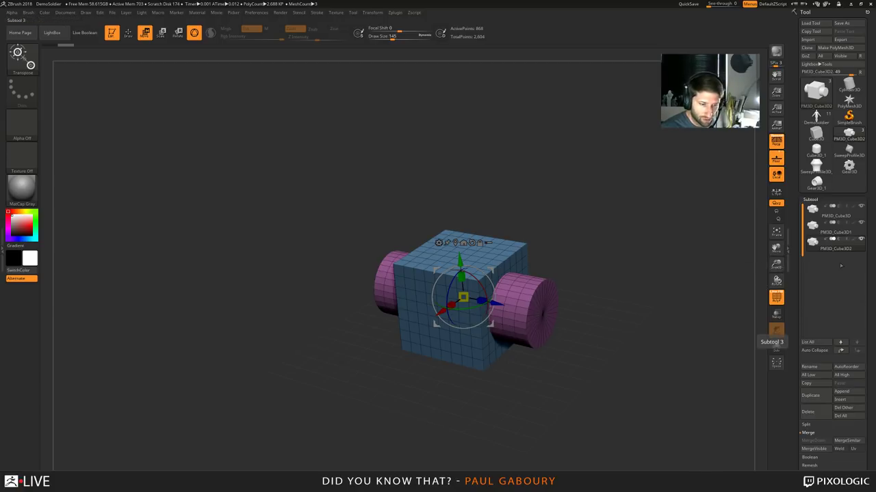
pyautogui.click(807, 412)
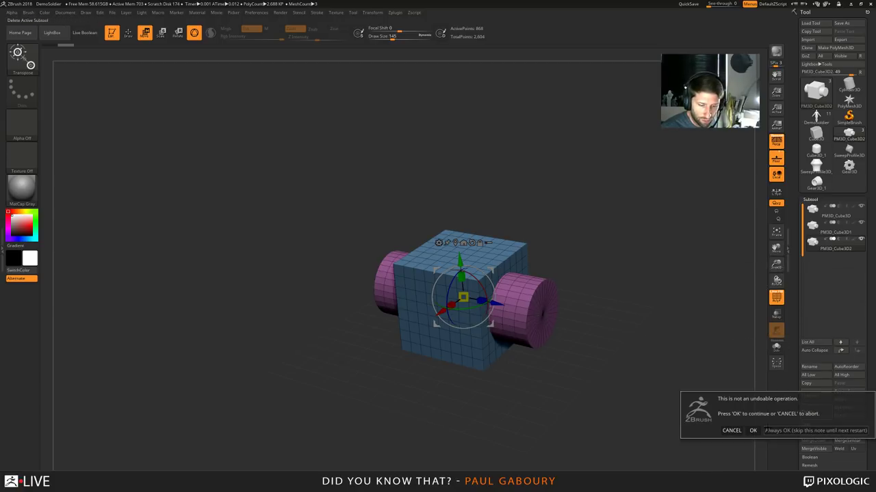
pyautogui.click(775, 429)
pyautogui.click(808, 412)
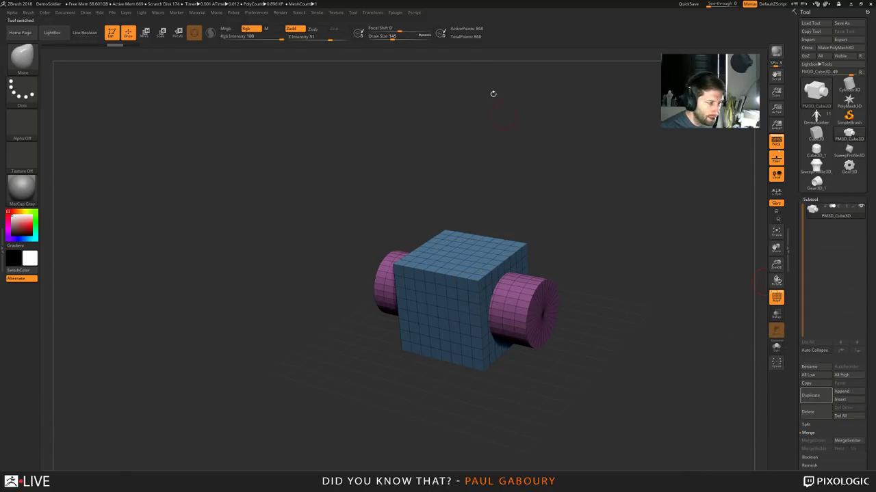
pyautogui.click(394, 13)
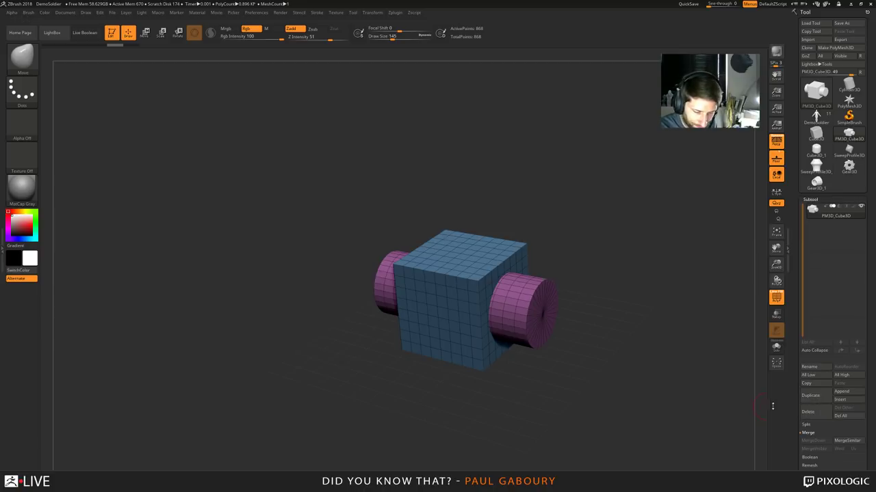
# Isolate the cylinder's polygroup and split the hidden cube into its own subtool
pyautogui.keyDown('ctrl'); pyautogui.keyDown('shift'); pyautogui.click(525, 306); pyautogui.keyUp('shift'); pyautogui.keyUp('ctrl')
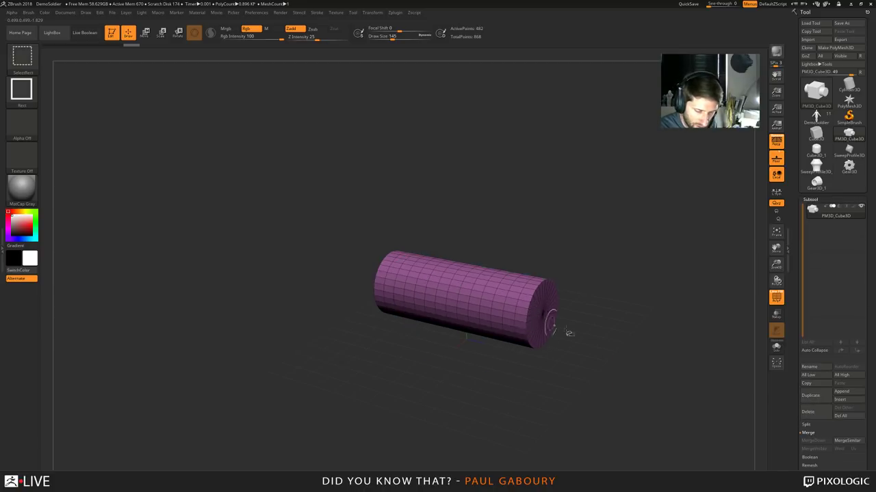
pyautogui.click(805, 425)
pyautogui.click(813, 432)
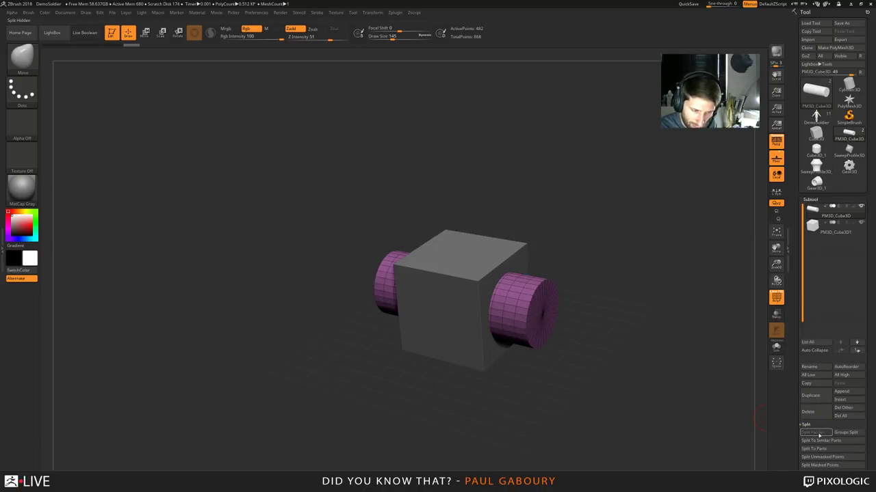
# Put the cube subtool above the cylinder, enable Live Boolean with the cylinder subtracting, and turn off the polyframe
pyautogui.click(824, 228)
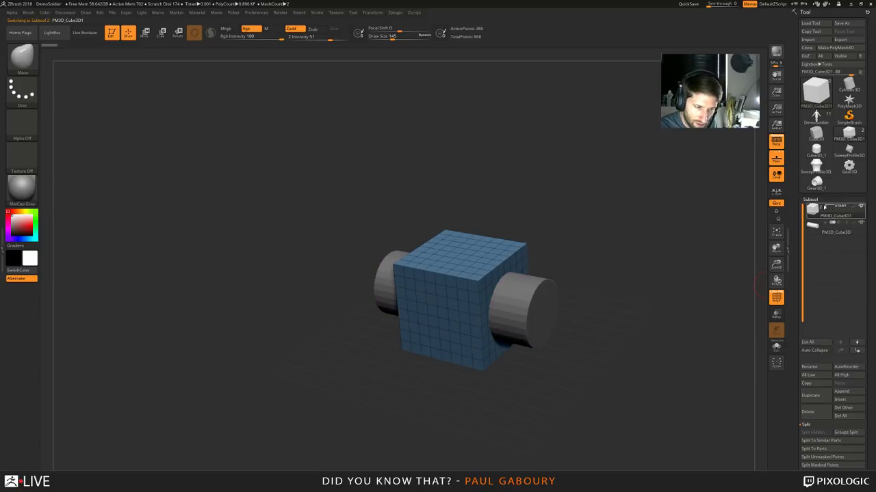
pyautogui.click(85, 32)
pyautogui.hotkey('shift', 'f')
pyautogui.moveTo(631, 300)
pyautogui.mouseDown()
pyautogui.moveTo(619, 292)
pyautogui.moveTo(636, 289)
pyautogui.mouseUp()
# Smooth the subtracted cylinder with Dynamic Subdiv and make the cube the active subtool again
pyautogui.click(836, 229)
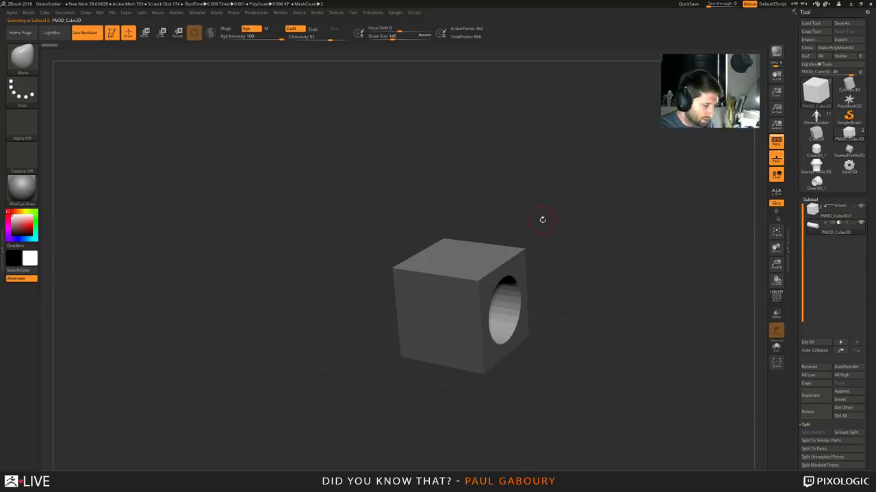
pyautogui.press('d')
pyautogui.moveTo(642, 269)
pyautogui.mouseDown(button='right')
pyautogui.moveTo(634, 261)
pyautogui.moveTo(635, 271)
pyautogui.mouseUp(button='right')
pyautogui.keyDown('alt'); pyautogui.moveTo(636, 272); pyautogui.dragTo(584, 248, button='right'); pyautogui.keyUp('alt')
pyautogui.keyDown('ctrl'); pyautogui.moveTo(584, 248); pyautogui.dragTo(676, 270, button='right'); pyautogui.keyUp('ctrl')
pyautogui.click(834, 210)
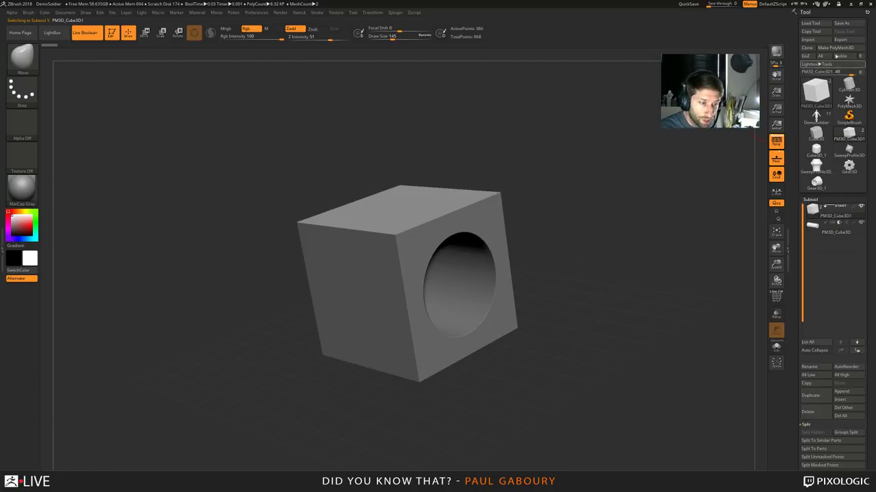
# Save the boolean cube tool to the Desktop as cube
pyautogui.click(848, 23)
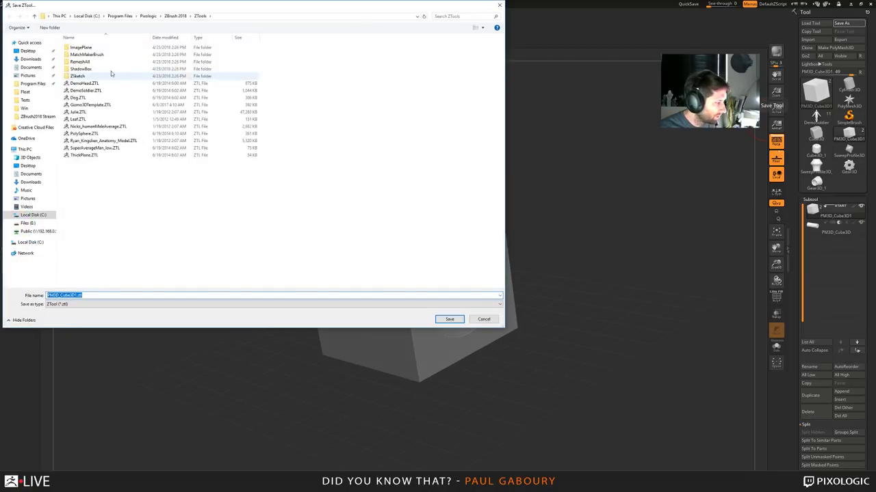
pyautogui.click(32, 51)
pyautogui.click(145, 295)
pyautogui.write('cub')
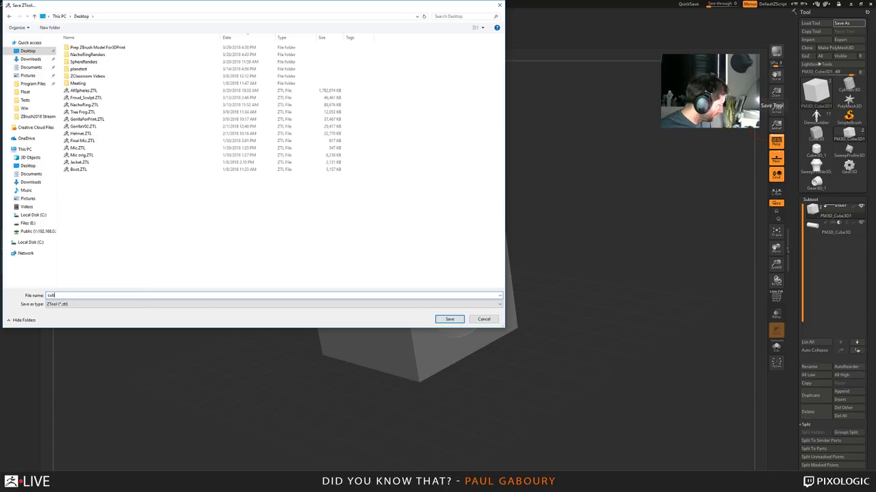
pyautogui.write('e')
pyautogui.click(449, 319)
pyautogui.moveTo(618, 276); pyautogui.dragTo(636, 305)
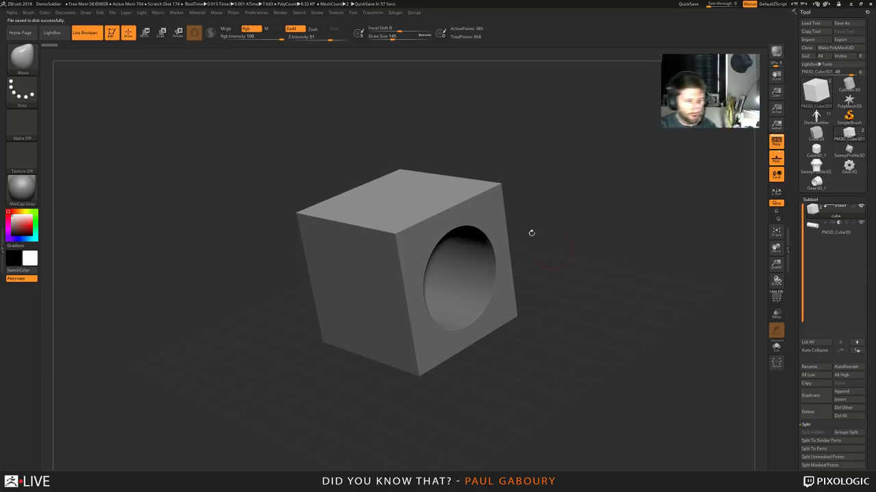
# Append cube.ZTL from the Desktop to the current tool with SubTool Master's MultiAppend
pyautogui.click(396, 13)
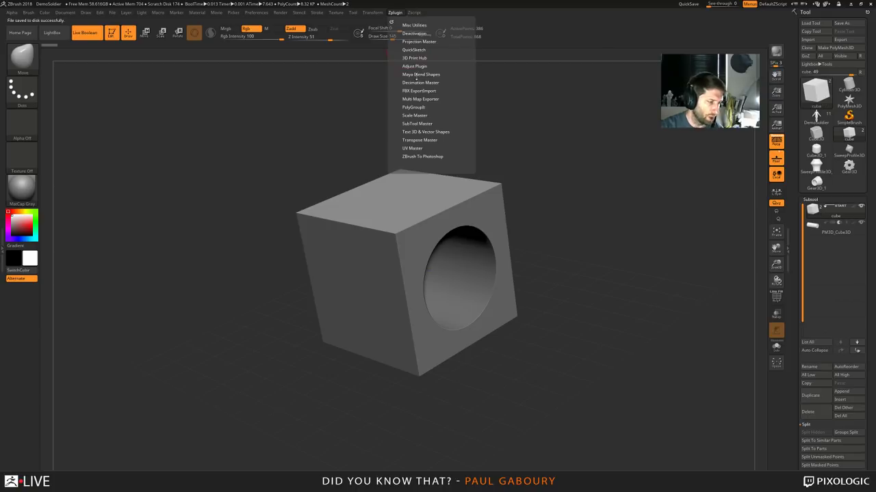
pyautogui.click(423, 124)
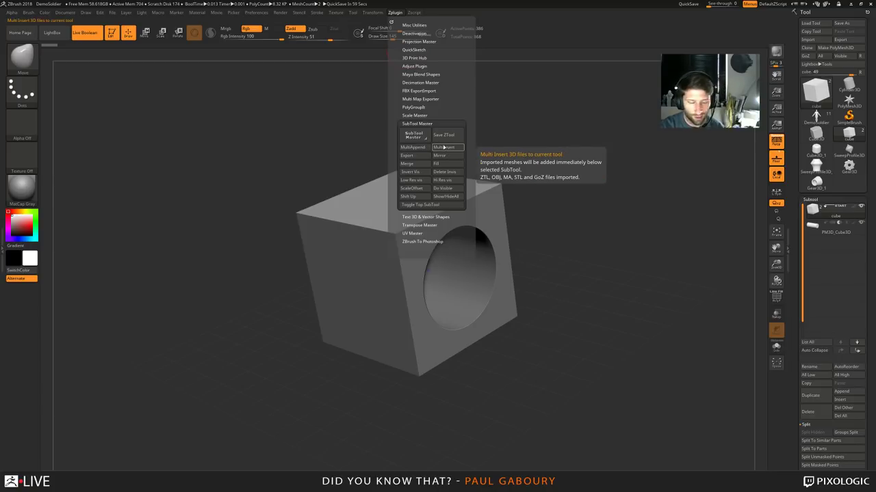
pyautogui.click(413, 147)
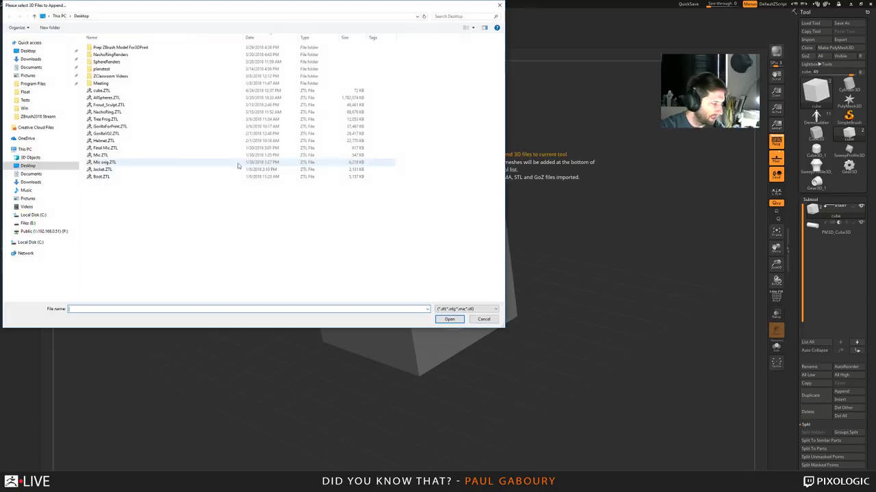
pyautogui.click(102, 91)
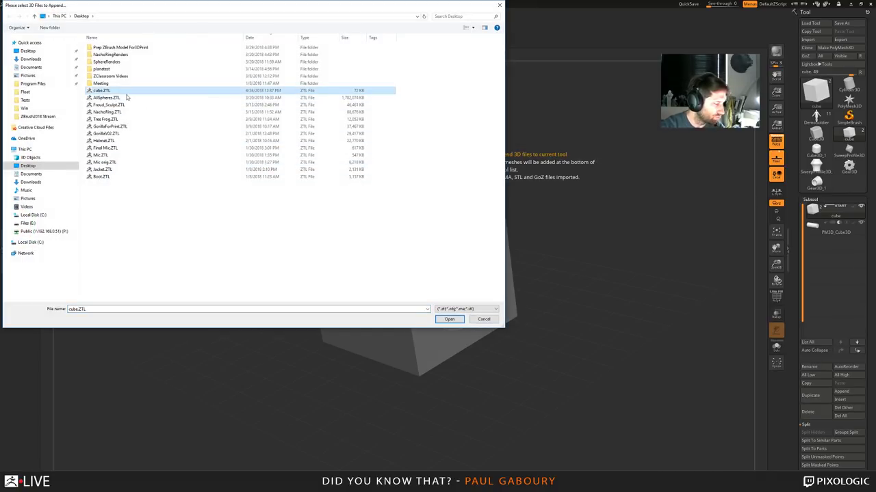
pyautogui.click(445, 319)
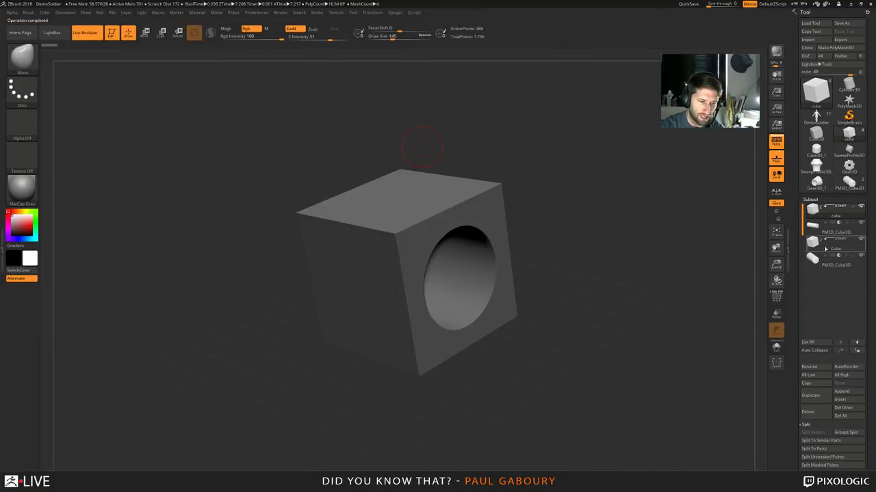
pyautogui.moveTo(841, 257)
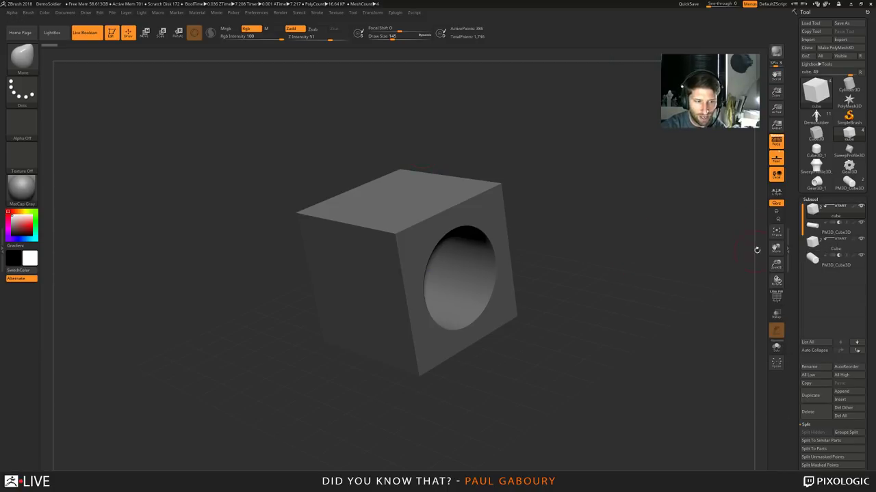
# Append GorillaForPrint.ZTL and cube.ZTL together with MultiAppend and review the extended subtool list
pyautogui.click(396, 12)
pyautogui.click(419, 149)
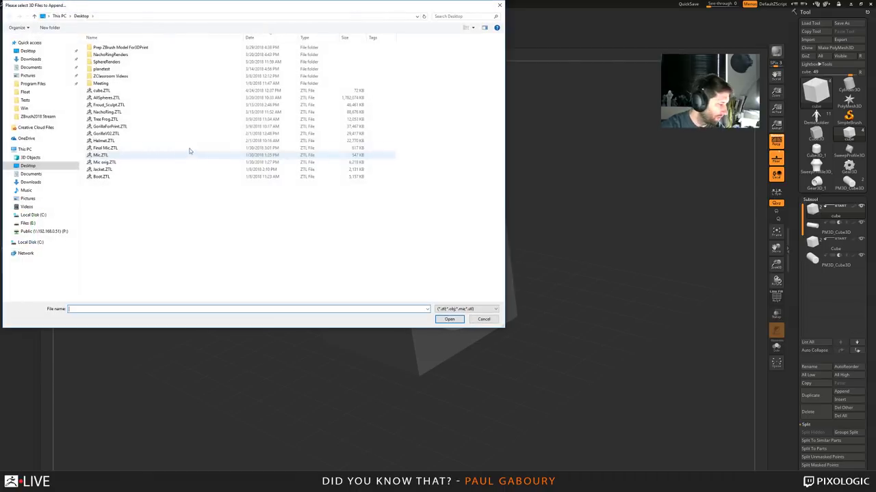
pyautogui.click(104, 128)
pyautogui.keyDown('ctrl'); pyautogui.click(101, 90); pyautogui.keyUp('ctrl')
pyautogui.click(449, 320)
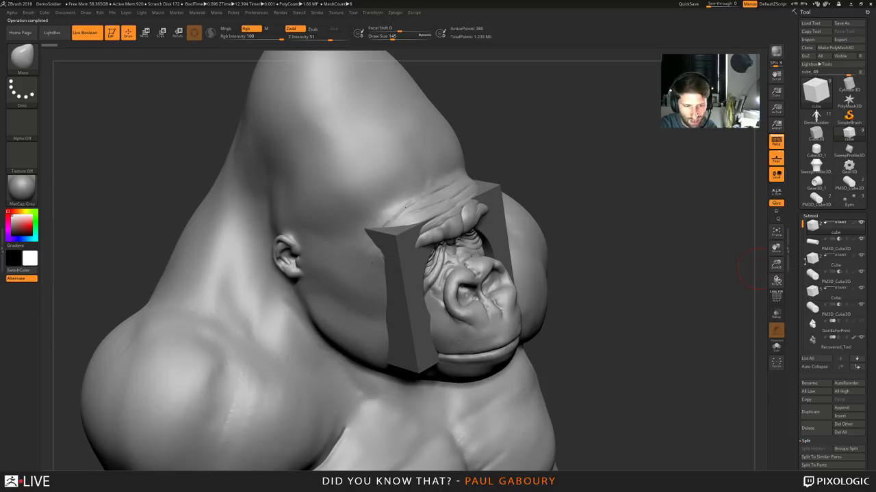
pyautogui.moveTo(803, 226); pyautogui.dragTo(802, 274)
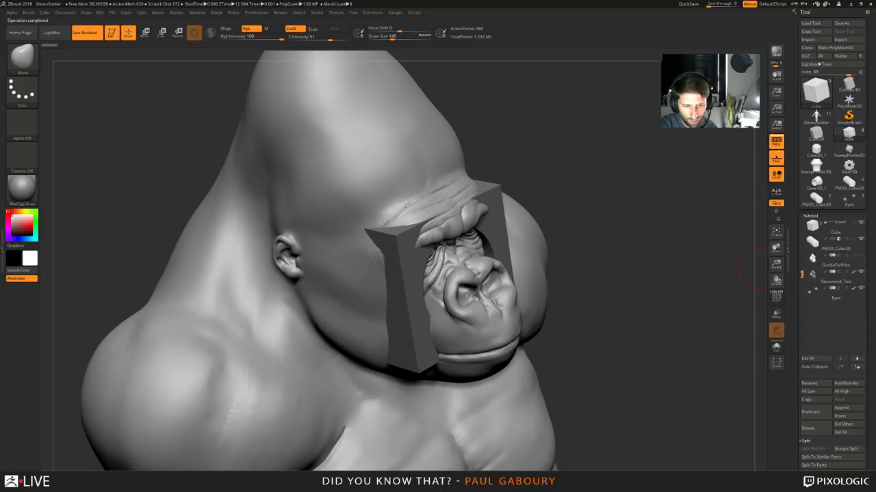
# Make Recovered_Tool, Eyes and GorillaForPrint the active subtool in turn
pyautogui.click(814, 277)
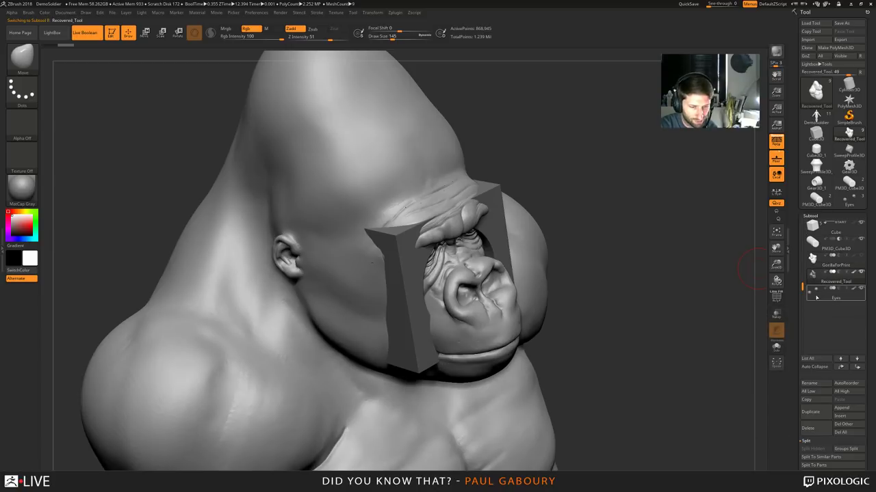
pyautogui.click(816, 297)
pyautogui.click(812, 260)
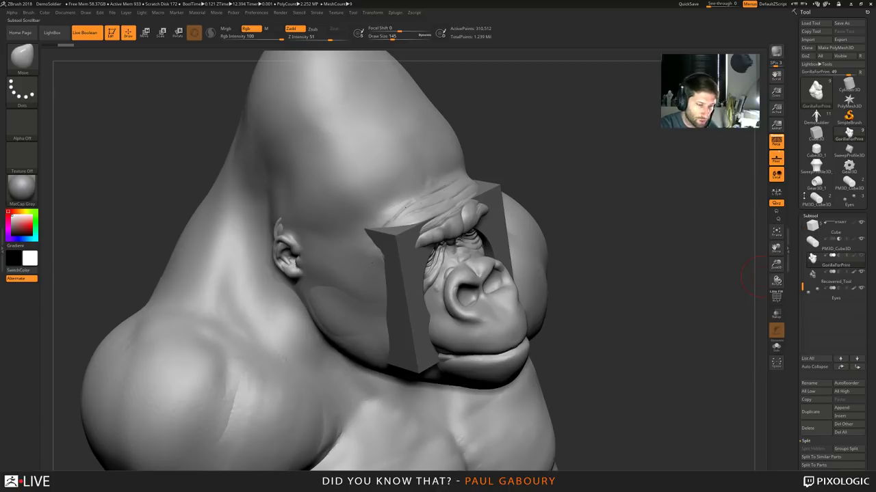
# Make the first cube the active subtool, read SubTool Master's MultiInsert description, and switch to the third cube
pyautogui.click(802, 227)
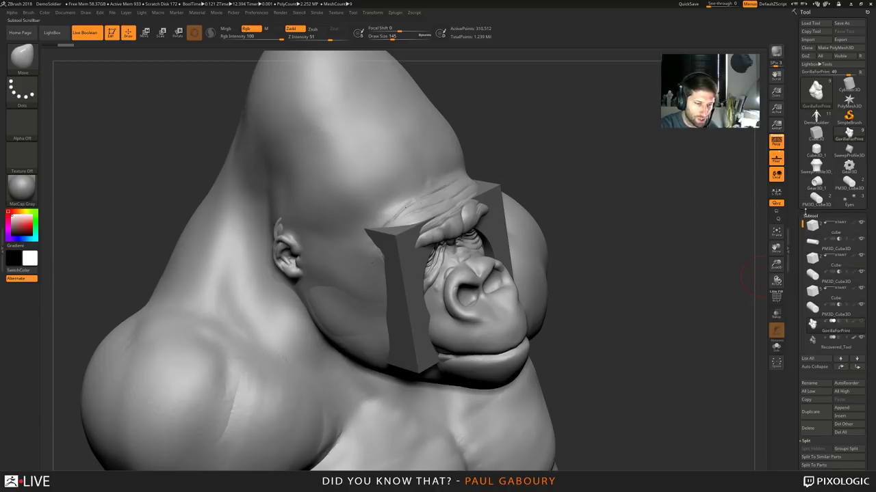
pyautogui.click(813, 227)
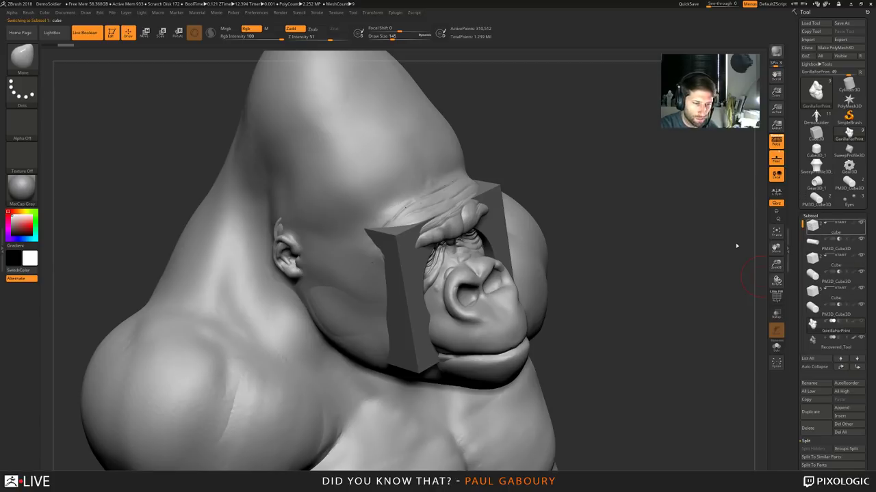
pyautogui.click(399, 15)
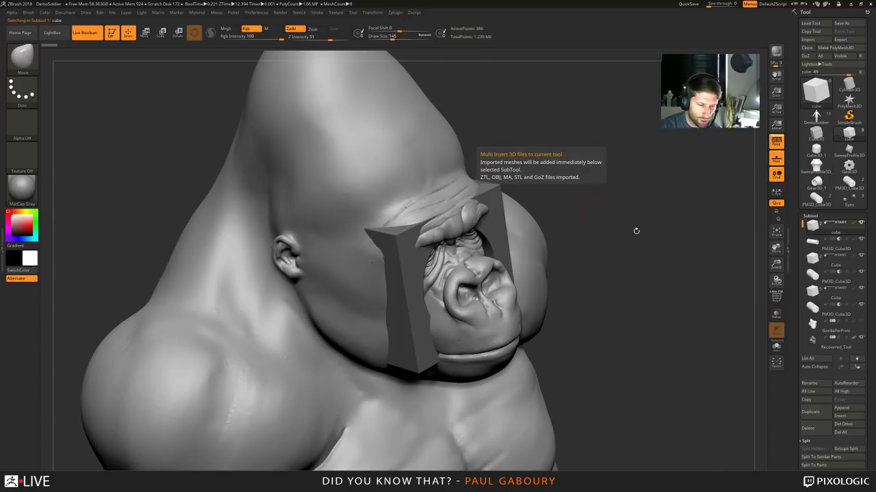
pyautogui.click(812, 290)
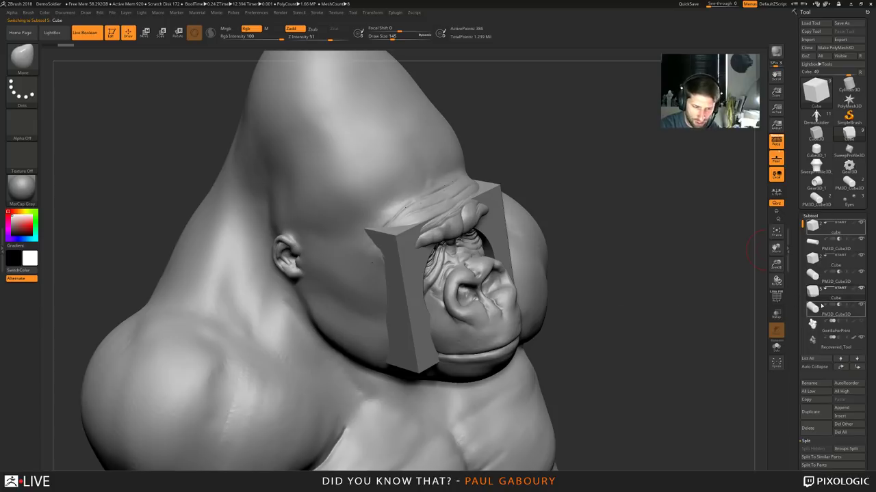
# Turn on the Weld option for merging subtools
pyautogui.moveTo(832, 338)
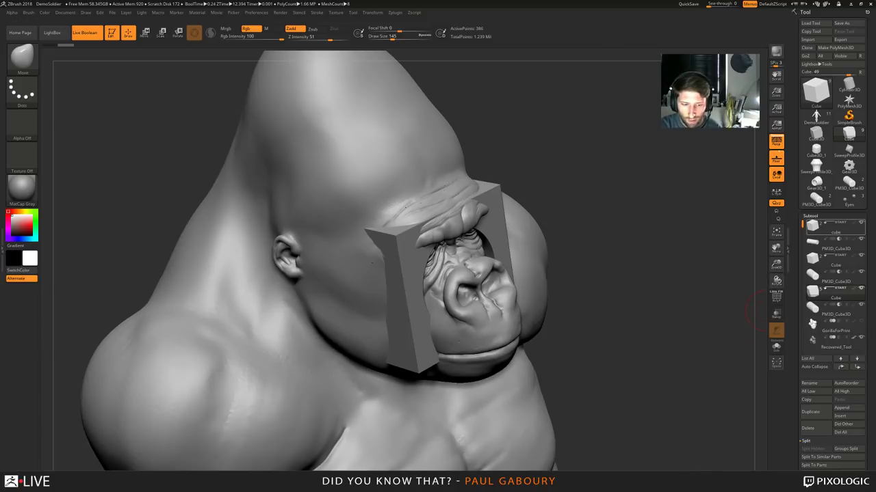
pyautogui.scroll(-3, 870, 333)
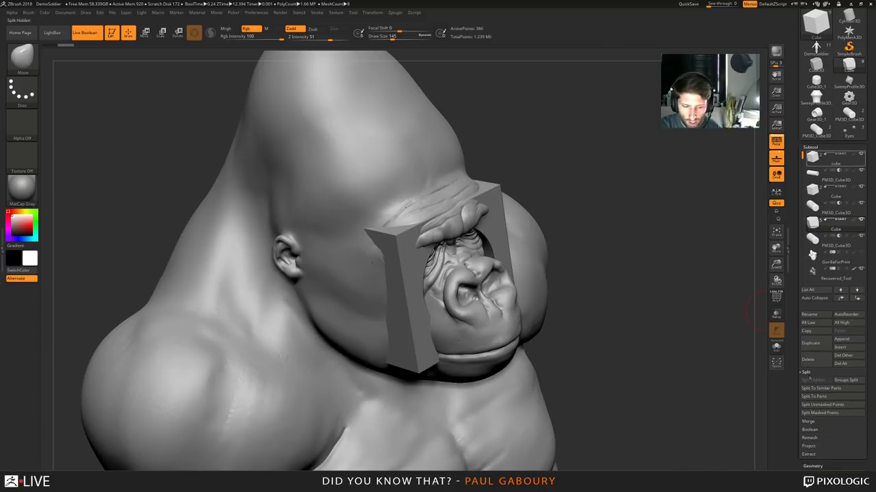
pyautogui.click(807, 373)
pyautogui.click(809, 380)
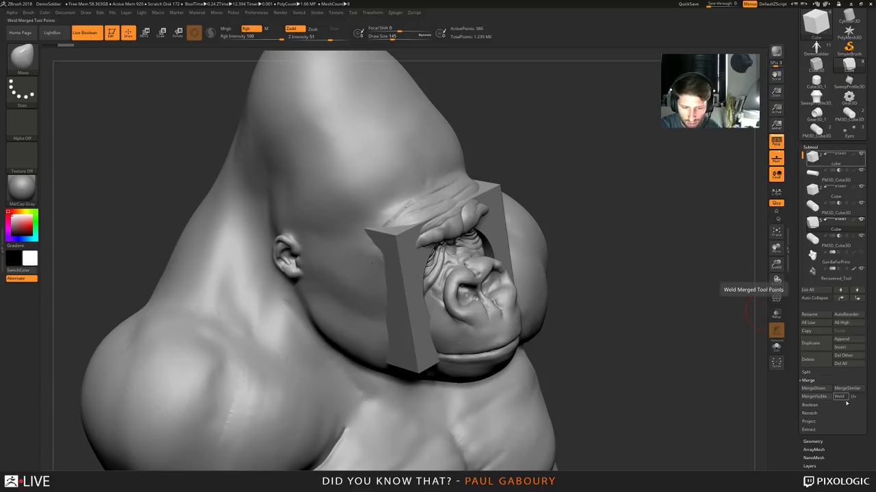
pyautogui.click(841, 399)
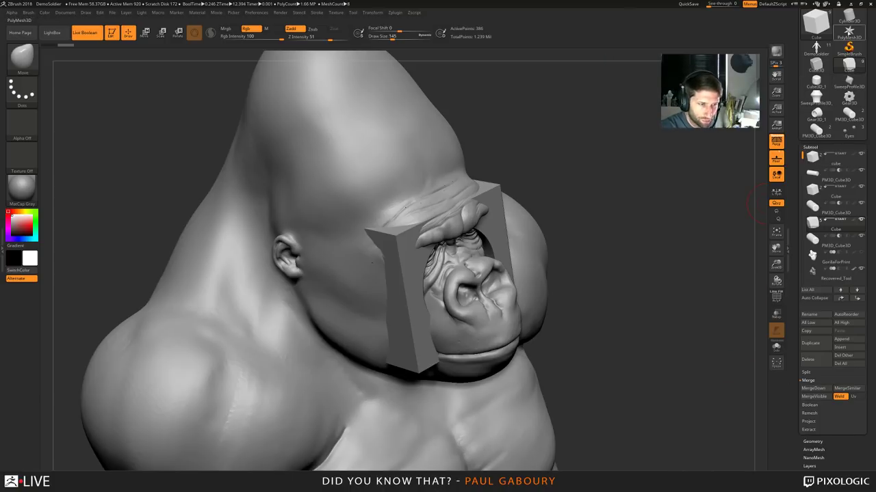
# Switch to the Cylinder3D primitive with its polyframe shown and convert it to a PolyMesh3D
pyautogui.click(849, 19)
pyautogui.hotkey('shift', 'f')
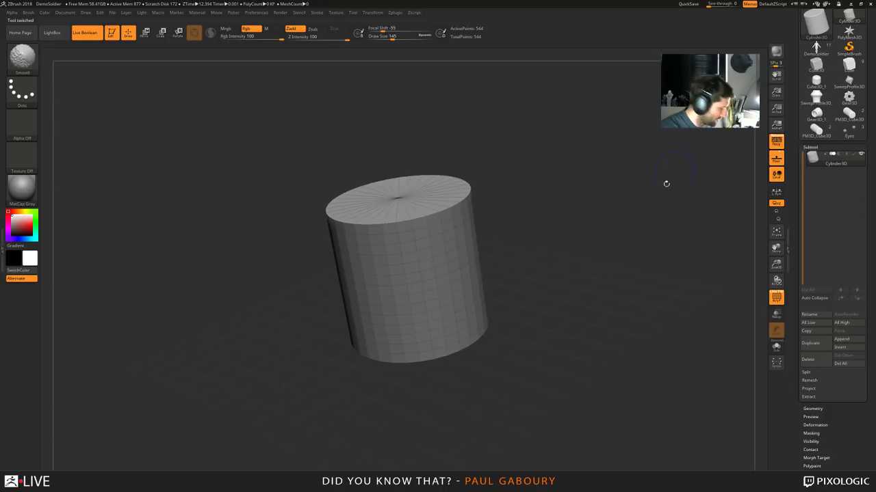
pyautogui.keyDown('shift'); pyautogui.moveTo(676, 164); pyautogui.dragTo(643, 231); pyautogui.keyUp('shift')
pyautogui.moveTo(870, 216); pyautogui.dragTo(869, 249)
pyautogui.scroll(1, 869, 249)
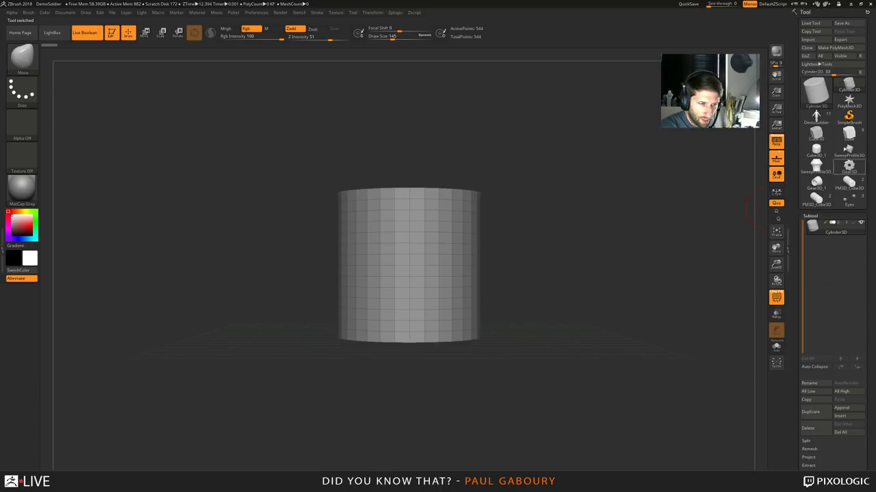
pyautogui.click(839, 47)
# Isolate part of the cylinder's wall and split the hidden remainder into its own subtool
pyautogui.moveTo(535, 340)
pyautogui.keyDown('ctrl'); pyautogui.keyDown('shift'); pyautogui.mouseDown()
pyautogui.moveTo(485, 285)
pyautogui.moveTo(389, 226)
pyautogui.moveTo(394, 243)
pyautogui.moveTo(383, 254)
pyautogui.moveTo(438, 288)
pyautogui.mouseUp(); pyautogui.keyUp('shift'); pyautogui.keyUp('ctrl')
pyautogui.moveTo(556, 290); pyautogui.dragTo(760, 396)
pyautogui.click(807, 458)
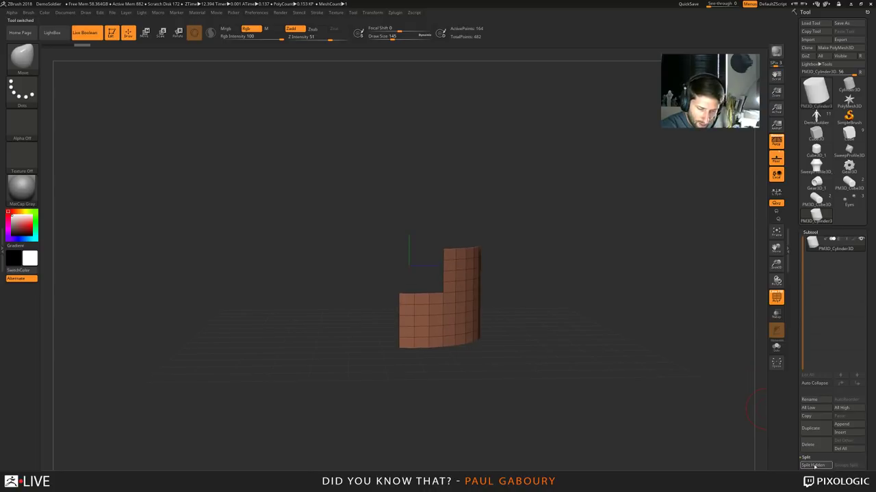
pyautogui.click(811, 465)
pyautogui.moveTo(593, 363); pyautogui.dragTo(563, 321)
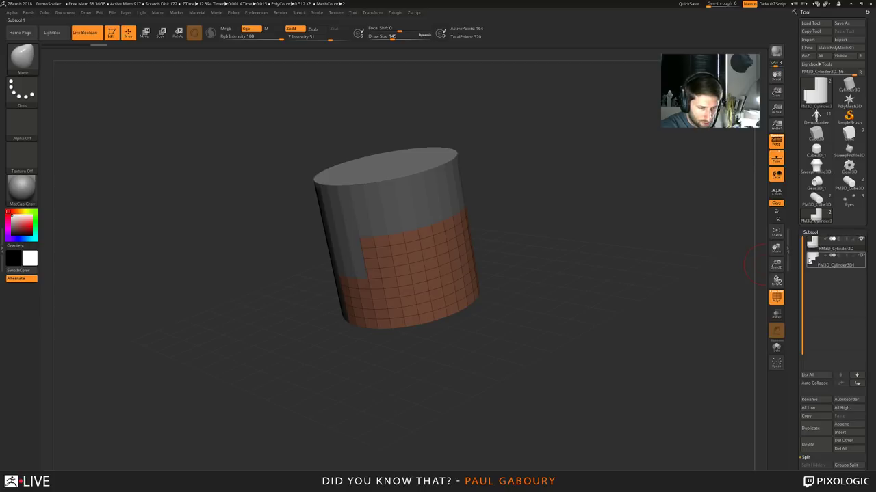
# Make each of the two split cylinder pieces active in turn to inspect them, ending on the first piece
pyautogui.click(809, 260)
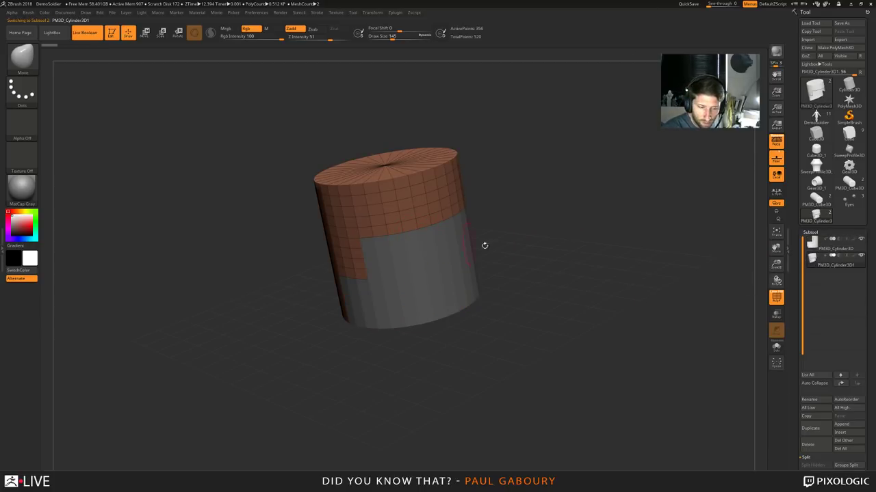
pyautogui.click(816, 246)
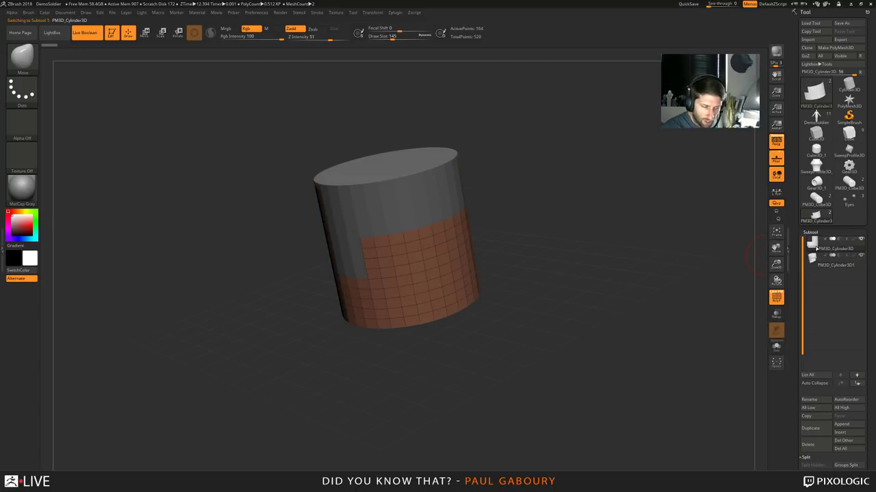
pyautogui.click(812, 260)
pyautogui.click(814, 247)
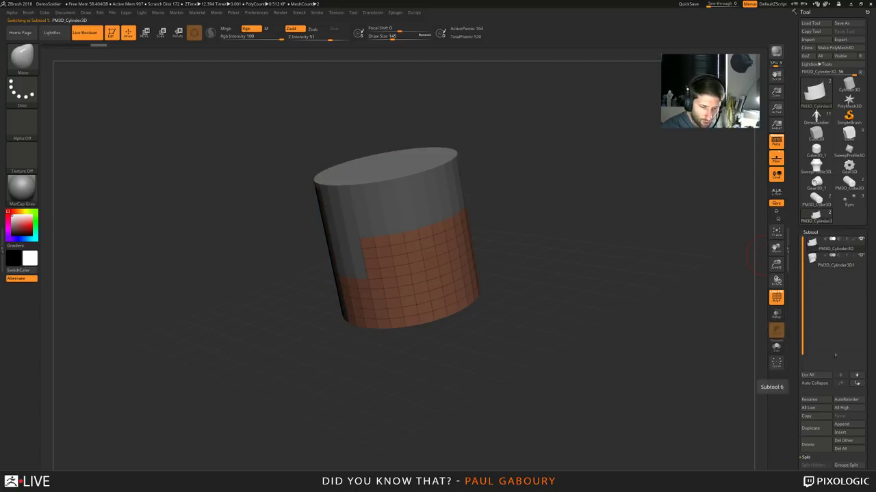
# Merge the first cylinder piece down with the piece below it, using the Weld option
pyautogui.scroll(-5, 867, 356)
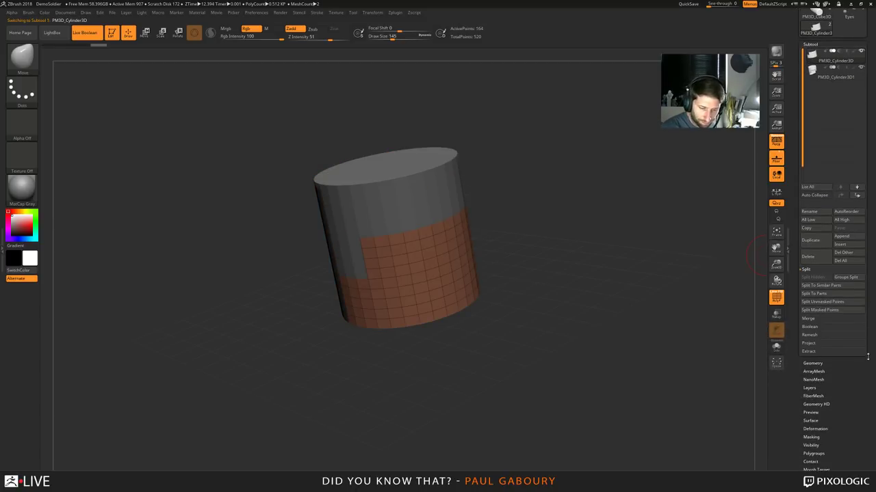
pyautogui.click(808, 319)
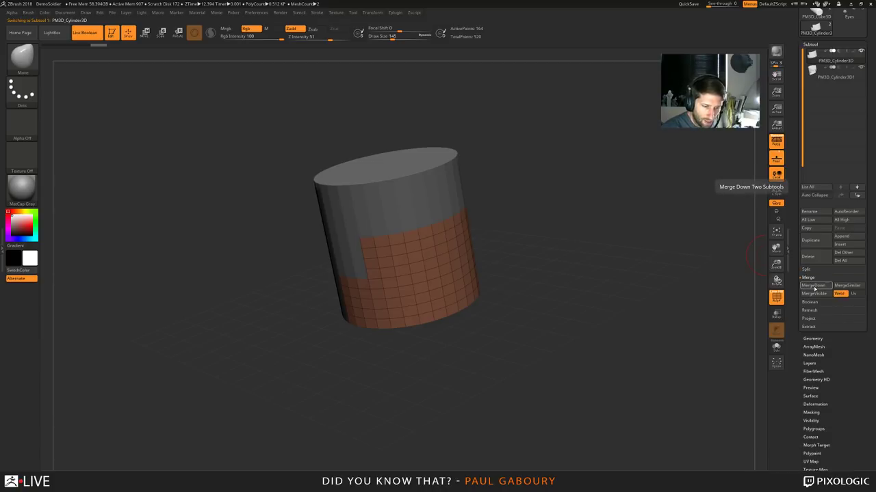
pyautogui.click(813, 285)
pyautogui.click(753, 302)
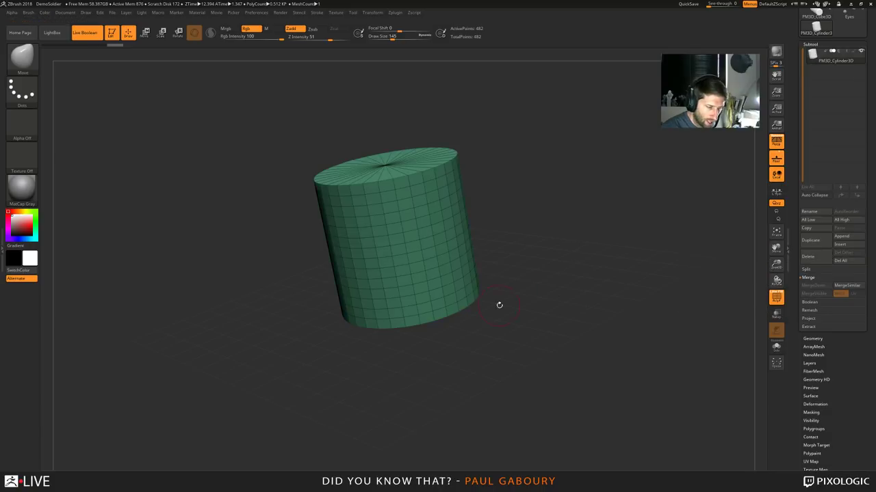
# Deform the merged cylinder's wall with the Move brush to test the welded seam, and undo the deformation
pyautogui.keyDown('shift'); pyautogui.moveTo(499, 303); pyautogui.dragTo(498, 294); pyautogui.keyUp('shift')
pyautogui.moveTo(452, 256)
pyautogui.keyDown('shift'); pyautogui.mouseDown()
pyautogui.moveTo(401, 267)
pyautogui.moveTo(403, 233)
pyautogui.moveTo(437, 242)
pyautogui.mouseUp(); pyautogui.keyUp('shift')
pyautogui.press('ctrl')
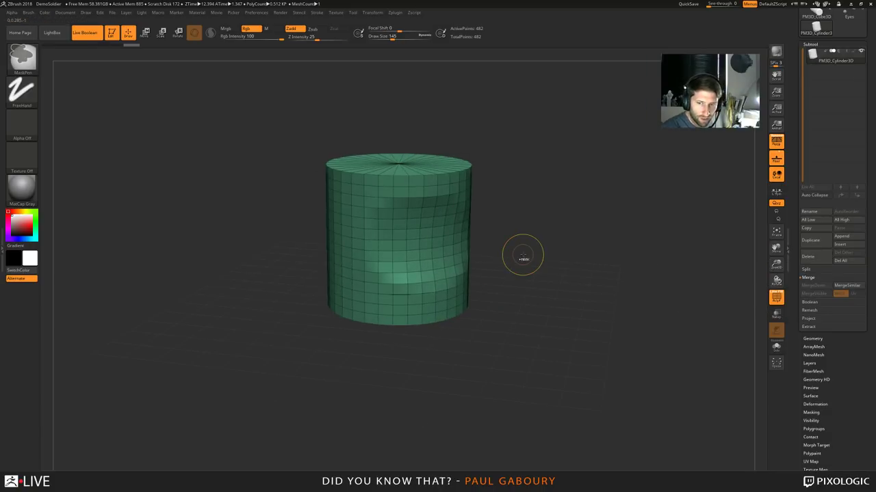
pyautogui.hotkey('ctrl', 'z')
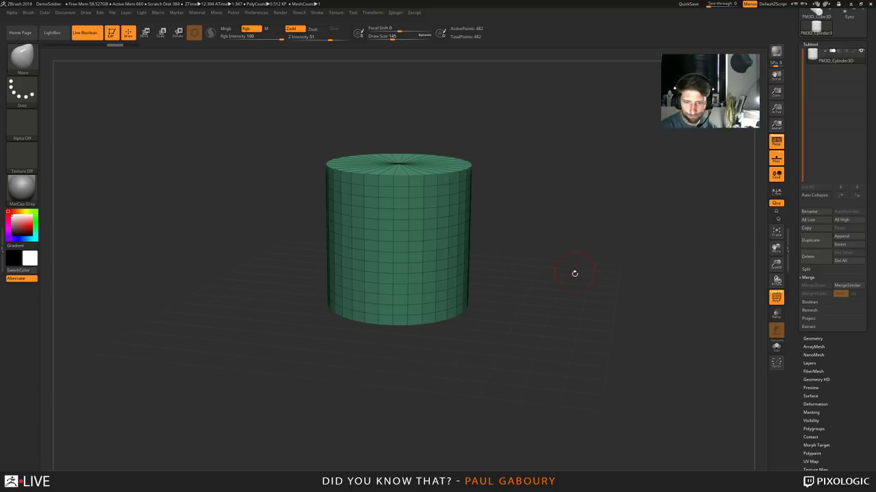
pyautogui.click(813, 277)
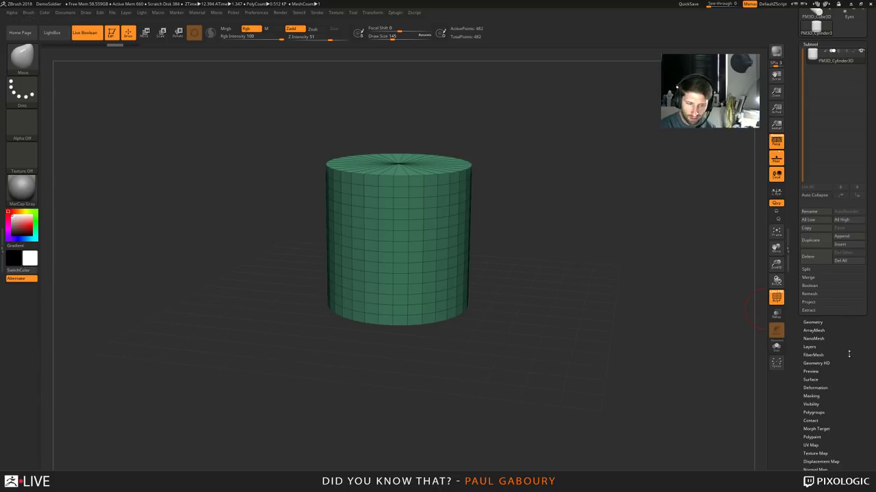
pyautogui.moveTo(850, 366); pyautogui.dragTo(855, 325)
pyautogui.scroll(-2, 854, 325)
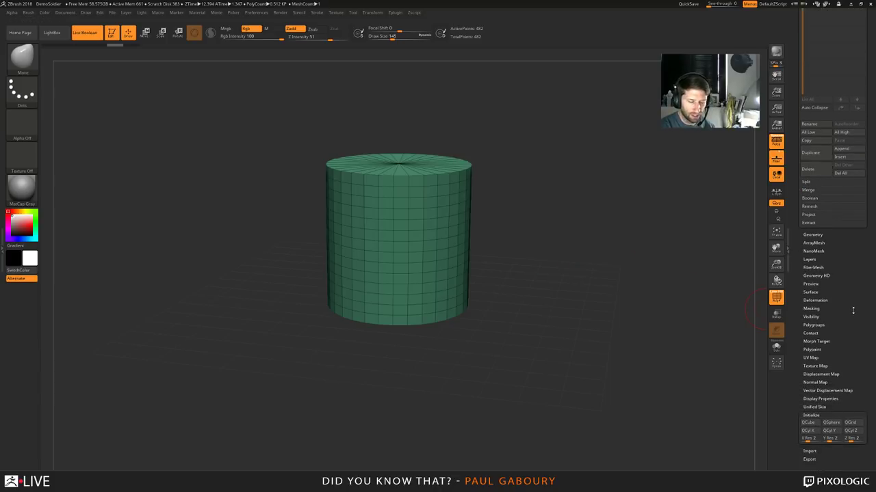
pyautogui.click(813, 325)
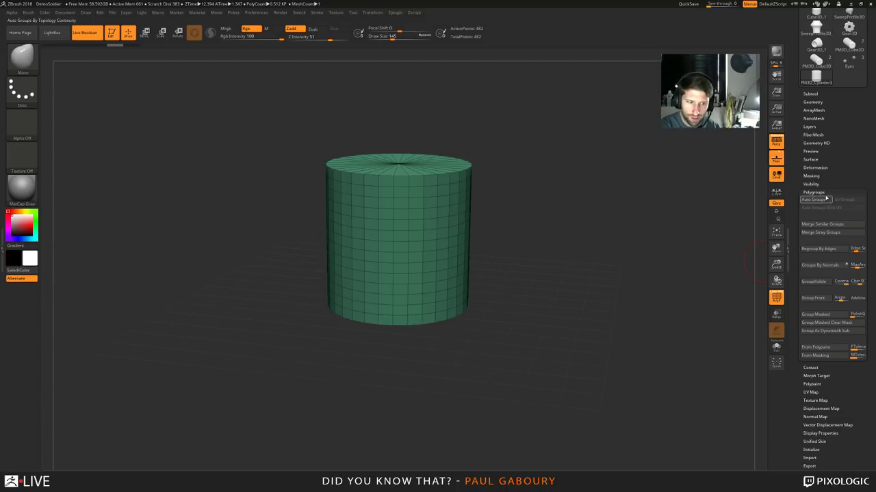
pyautogui.click(846, 193)
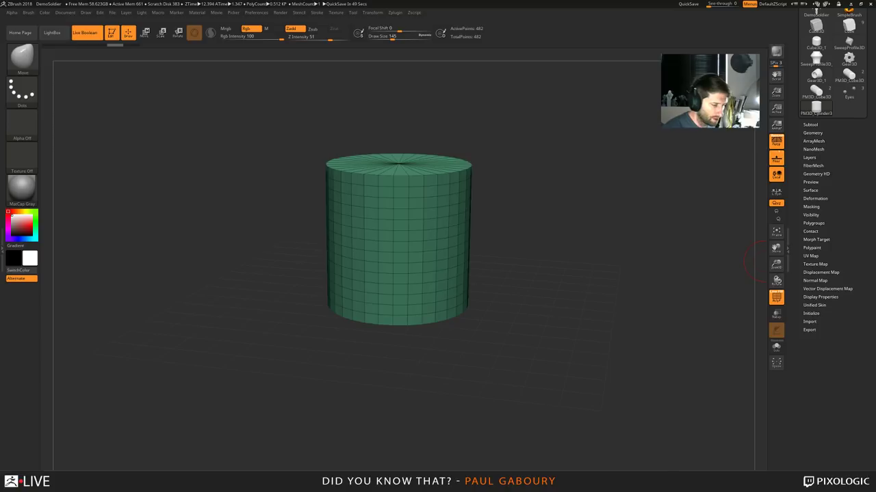
# Reset the tool inventory so it lists only the current cylinder and the default brushes
pyautogui.moveTo(607, 350)
pyautogui.mouseDown(button='right')
pyautogui.moveTo(602, 383)
pyautogui.moveTo(612, 283)
pyautogui.mouseUp(button='right')
pyautogui.keyDown('alt'); pyautogui.moveTo(612, 283); pyautogui.dragTo(610, 321, button='right'); pyautogui.keyUp('alt')
pyautogui.keyDown('ctrl'); pyautogui.moveTo(611, 320); pyautogui.dragTo(609, 294, button='right'); pyautogui.keyUp('ctrl')
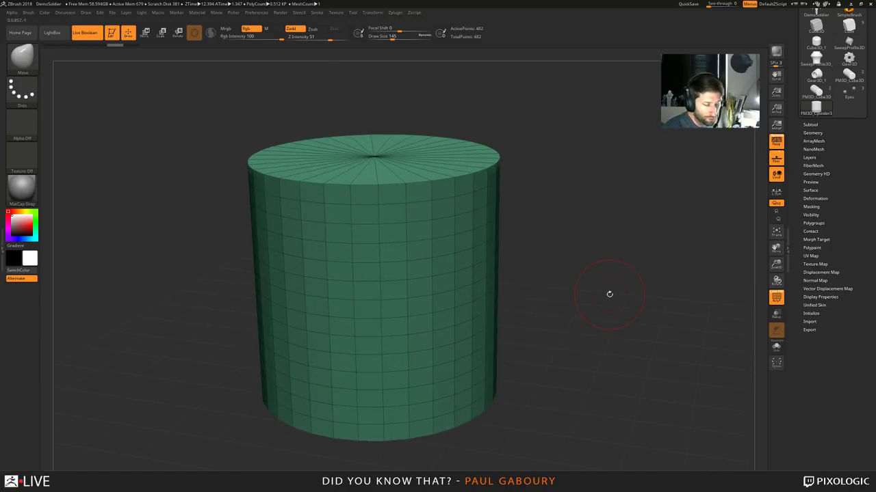
pyautogui.moveTo(862, 168); pyautogui.dragTo(865, 277)
pyautogui.click(860, 72)
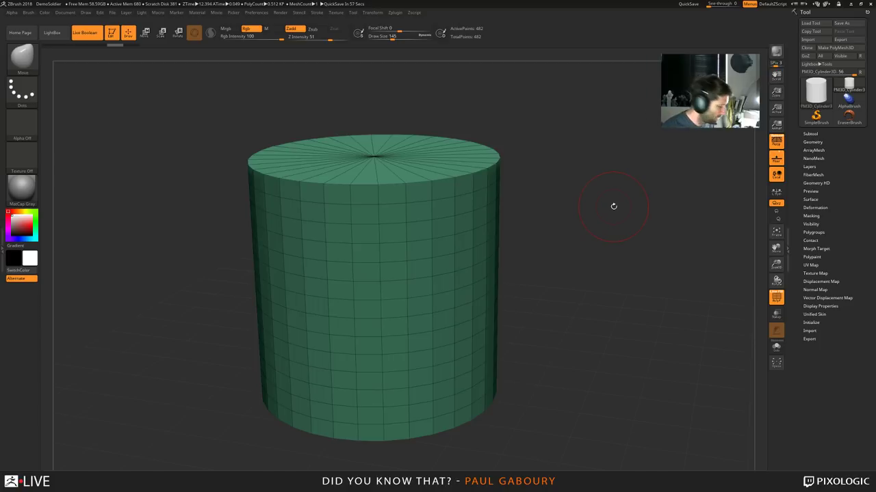
# Subdivide the cylinder five times and turn off its polyframe display
pyautogui.hotkey('ctrl', 'd')
pyautogui.hotkey('ctrl', 'd')
pyautogui.hotkey('ctrl', 'd')
pyautogui.hotkey('ctrl', 'd')
pyautogui.hotkey('ctrl', 'd')
pyautogui.hotkey('shift', 'f')
pyautogui.keyDown('shift'); pyautogui.moveTo(593, 307); pyautogui.dragTo(624, 297); pyautogui.keyUp('shift')
# Prepare the Chisel brush with its last brush tip and a draw size of 33, with perspective turned off
pyautogui.press('s')
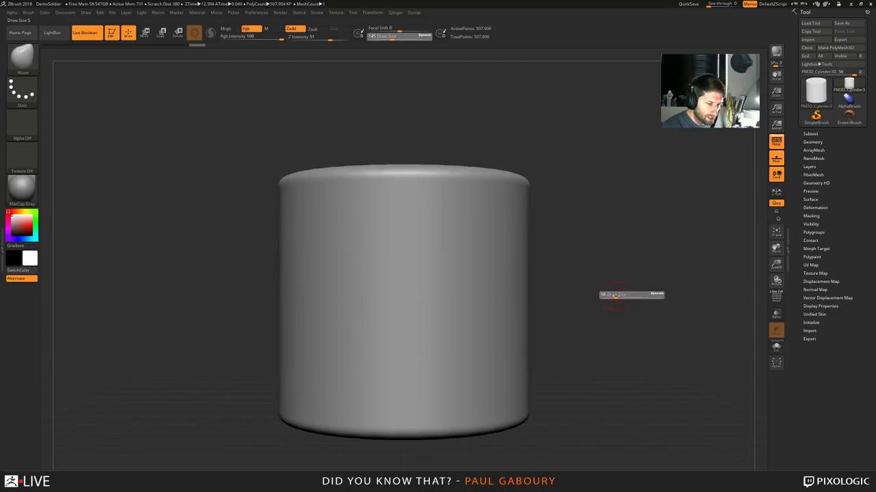
pyautogui.press('p')
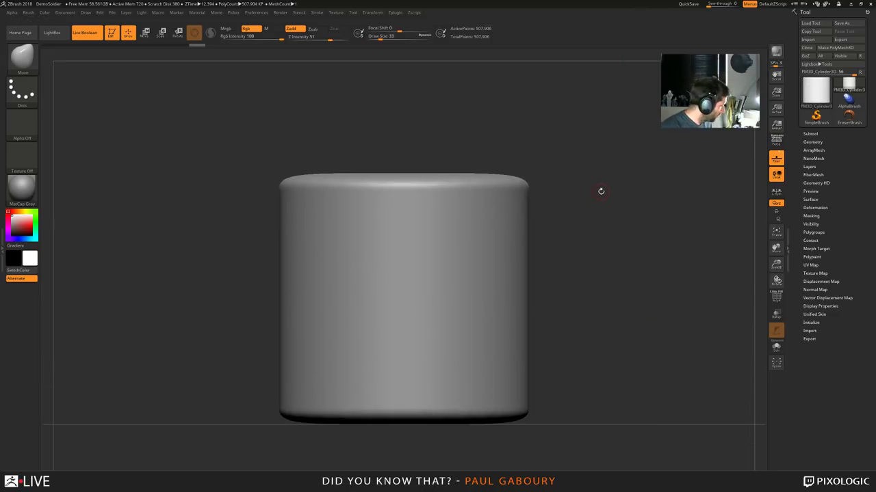
pyautogui.press('b')
pyautogui.press('c')
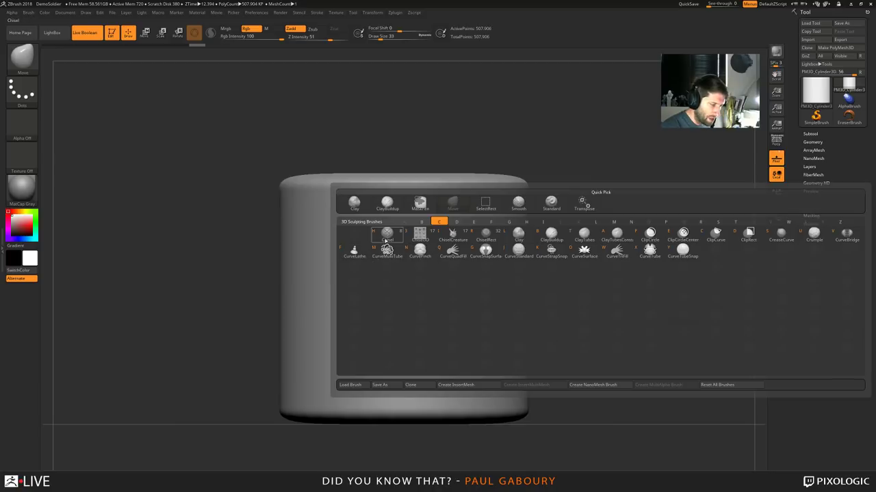
pyautogui.click(385, 239)
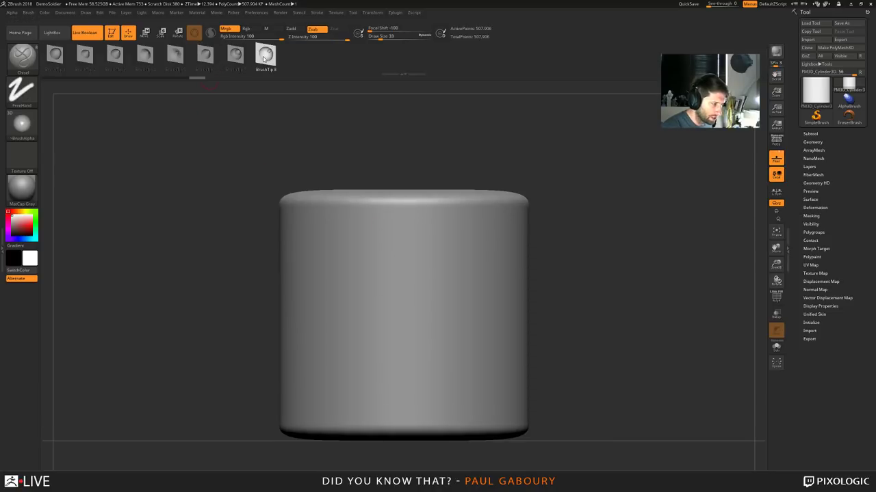
# Hide the floor grid and undo a trial self-crossing Chisel stroke carved into the cylinder's wall
pyautogui.moveTo(320, 237)
pyautogui.mouseDown()
pyautogui.moveTo(461, 347)
pyautogui.moveTo(501, 254)
pyautogui.moveTo(410, 280)
pyautogui.moveTo(318, 361)
pyautogui.mouseUp()
pyautogui.moveTo(575, 366); pyautogui.dragTo(554, 297)
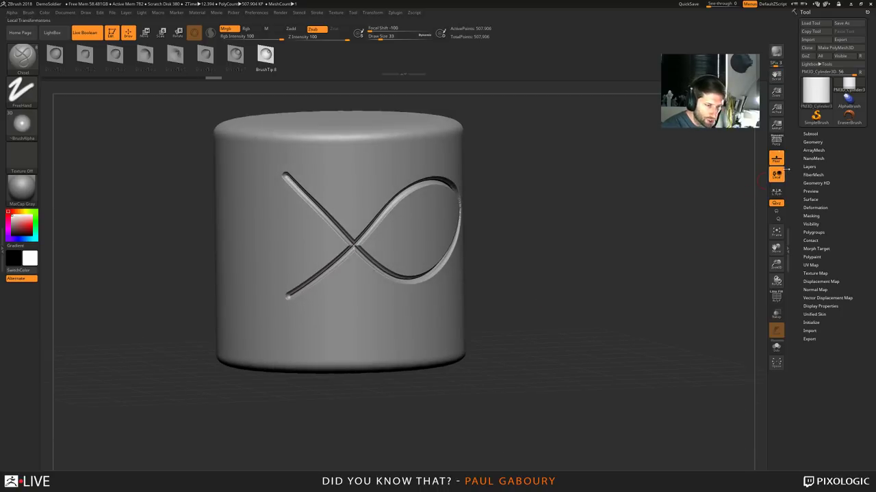
pyautogui.click(776, 159)
pyautogui.hotkey('ctrl', 'z')
# Carve a new looping groove across the cylinder's wall, and undo the near-vertical stroke drawn over it
pyautogui.moveTo(262, 298)
pyautogui.mouseDown()
pyautogui.moveTo(305, 245)
pyautogui.moveTo(416, 234)
pyautogui.moveTo(334, 239)
pyautogui.moveTo(243, 262)
pyautogui.moveTo(434, 221)
pyautogui.mouseUp()
pyautogui.moveTo(328, 346); pyautogui.dragTo(378, 164)
pyautogui.moveTo(528, 235); pyautogui.dragTo(294, 303)
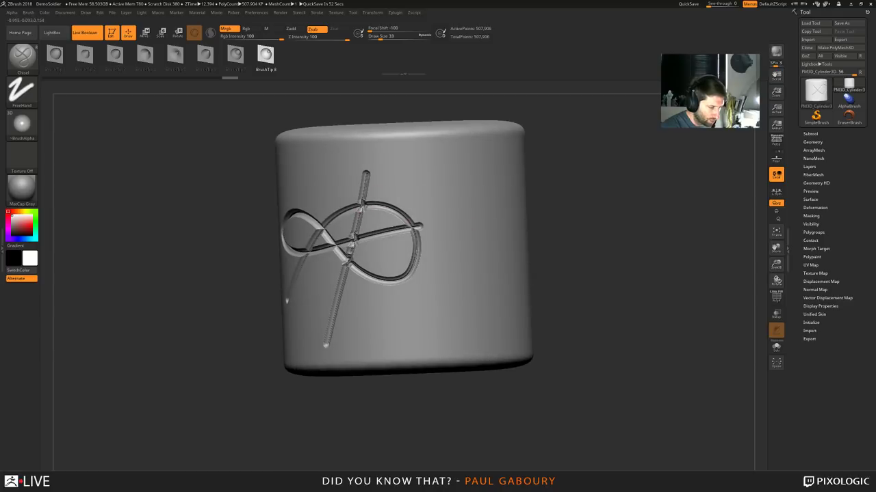
pyautogui.hotkey('ctrl', 'z')
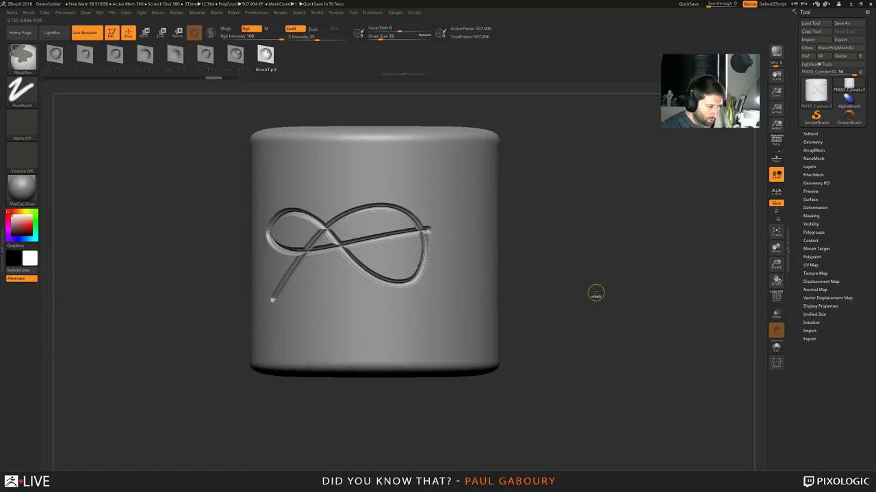
# Undo the remaining looping groove and store a morph target of the smooth cylinder
pyautogui.hotkey('ctrl', 'z')
pyautogui.hotkey('ctrl', 'z')
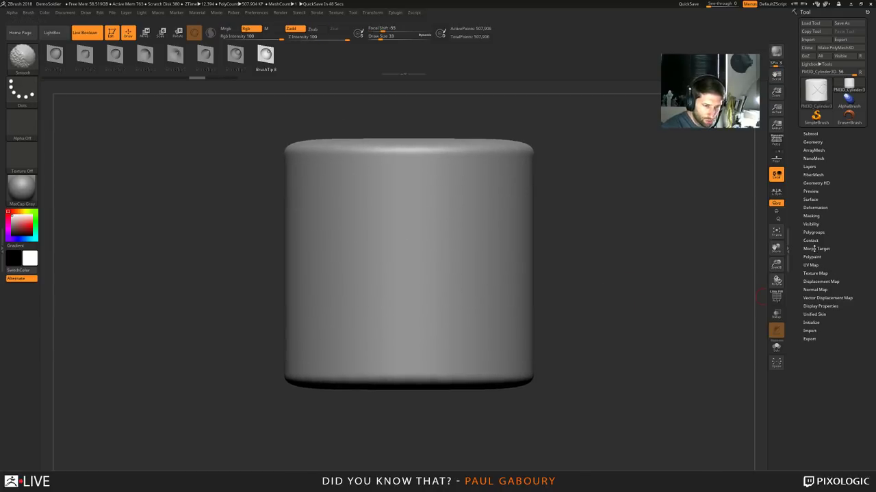
pyautogui.click(815, 248)
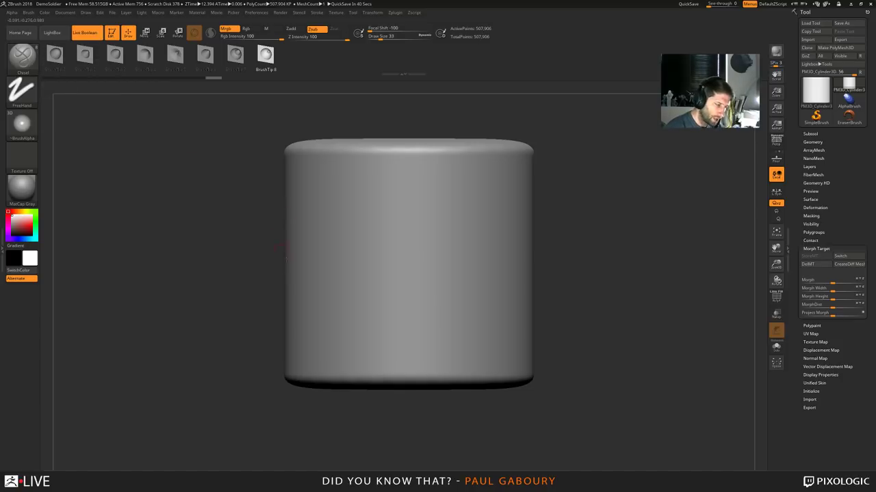
# Carve four straight, crossing Chisel strokes into the cylinder's wall and undo all of them
pyautogui.moveTo(314, 282); pyautogui.dragTo(479, 182)
pyautogui.moveTo(340, 173); pyautogui.dragTo(476, 299)
pyautogui.moveTo(494, 220); pyautogui.dragTo(391, 350)
pyautogui.moveTo(302, 215); pyautogui.dragTo(471, 320)
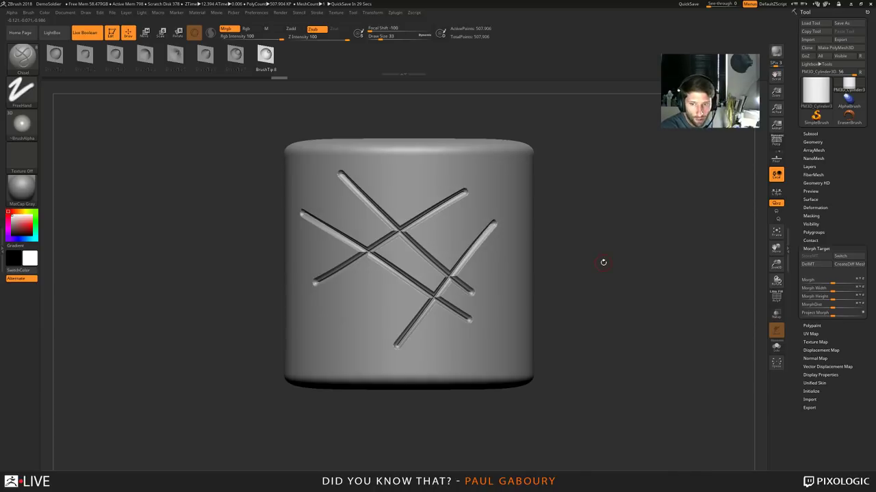
pyautogui.hotkey('ctrl', 'z')
pyautogui.hotkey('ctrl', 'z')
pyautogui.hotkey('ctrl', 'z')
pyautogui.hotkey('ctrl', 'z')
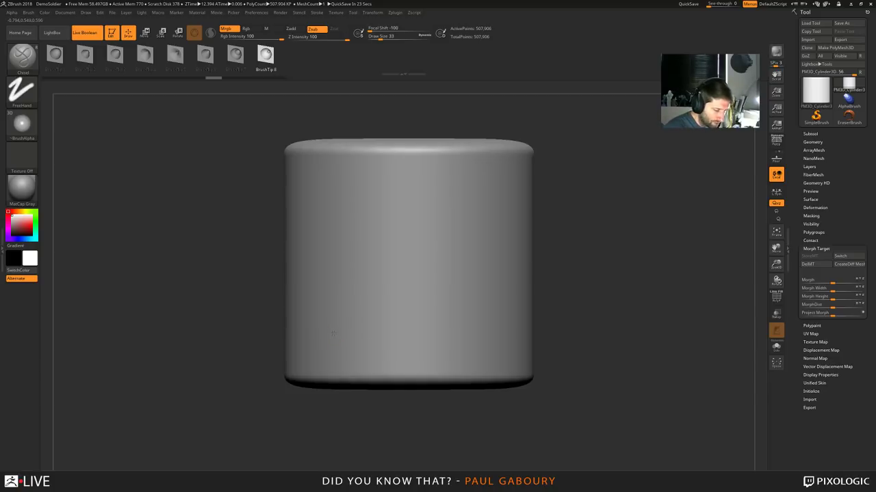
# Carve one groove with several sharp corners and a curved end that crosses its own start, and undo it
pyautogui.moveTo(368, 271)
pyautogui.mouseDown()
pyautogui.moveTo(419, 214)
pyautogui.moveTo(410, 189)
pyautogui.moveTo(467, 208)
pyautogui.moveTo(455, 207)
pyautogui.moveTo(463, 236)
pyautogui.moveTo(494, 293)
pyautogui.mouseUp()
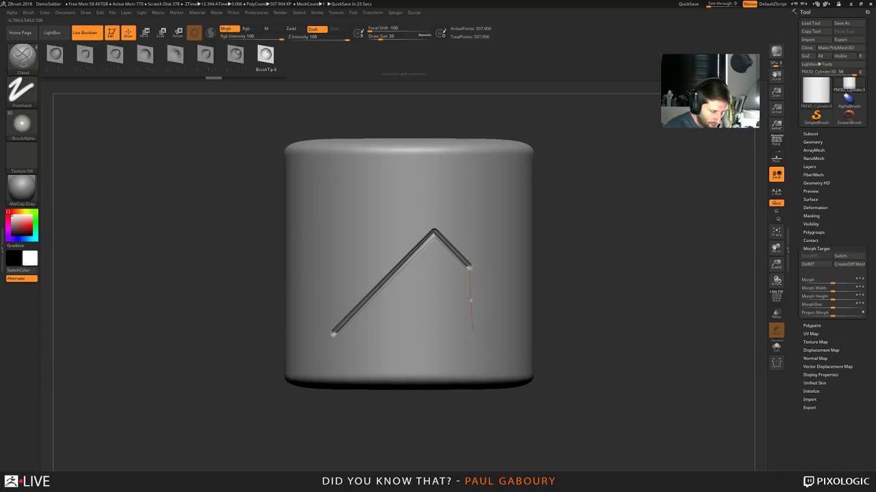
pyautogui.moveTo(455, 368)
pyautogui.mouseDown()
pyautogui.moveTo(471, 358)
pyautogui.moveTo(455, 344)
pyautogui.moveTo(391, 366)
pyautogui.moveTo(360, 335)
pyautogui.moveTo(312, 225)
pyautogui.mouseUp()
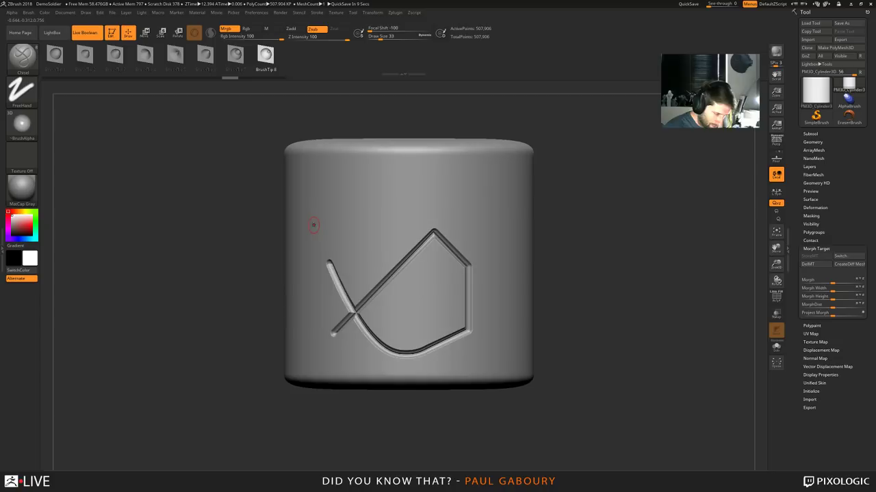
pyautogui.hotkey('ctrl', 'z')
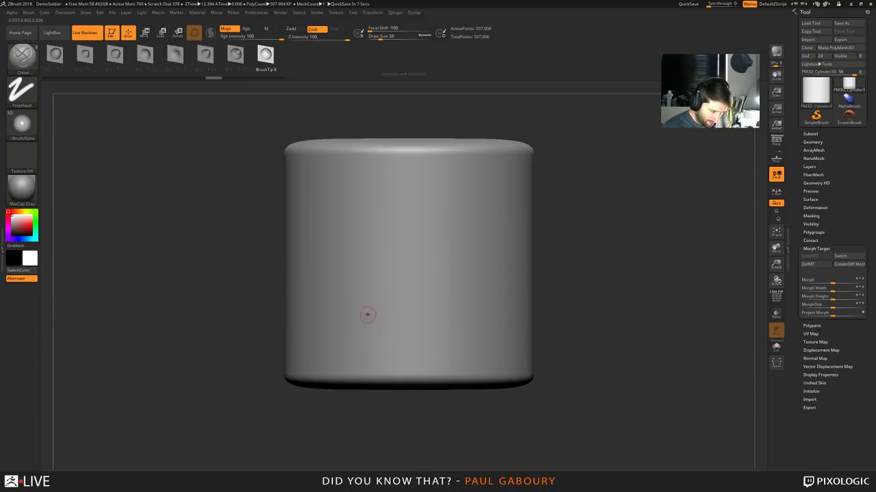
# Carve an angular groove rising diagonally to a peak, descending again and ending in a short horizontal run
pyautogui.moveTo(387, 256)
pyautogui.mouseDown()
pyautogui.moveTo(429, 210)
pyautogui.moveTo(459, 194)
pyautogui.mouseUp()
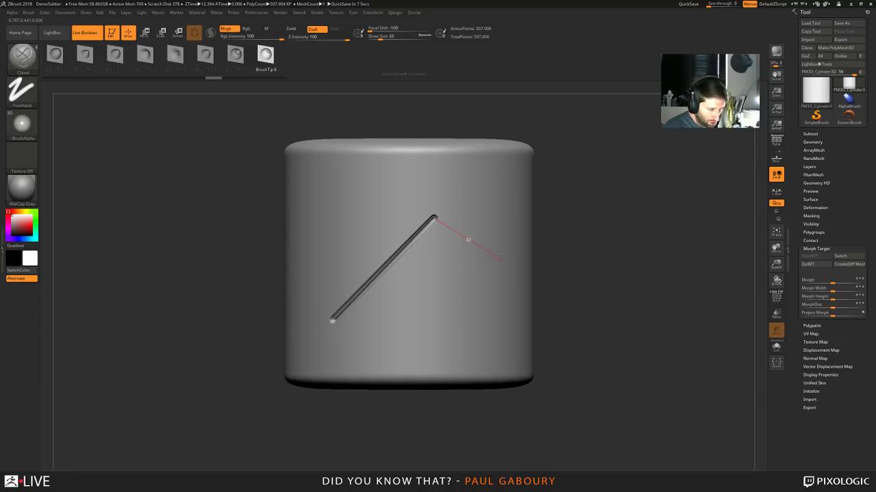
pyautogui.moveTo(501, 258); pyautogui.dragTo(501, 243)
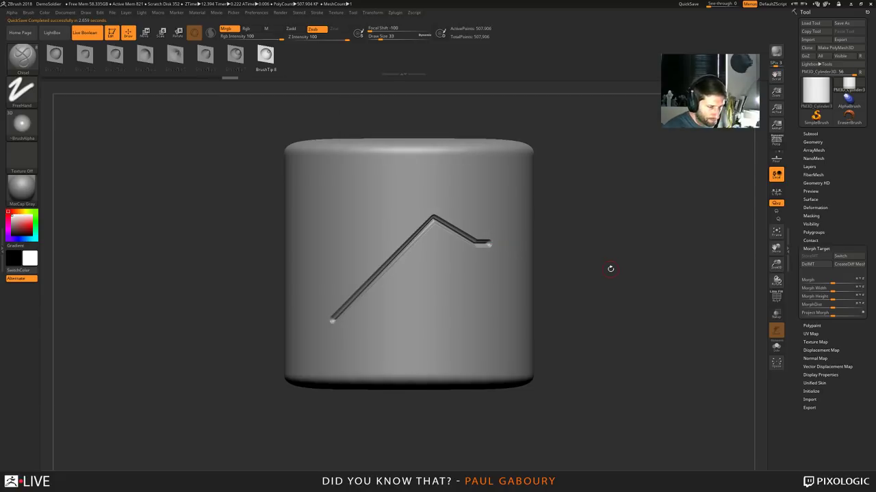
# Try twice to continue the angular groove horizontally from its end, undoing each attempt
pyautogui.moveTo(610, 269)
pyautogui.mouseDown()
pyautogui.moveTo(580, 282)
pyautogui.moveTo(607, 263)
pyautogui.mouseUp()
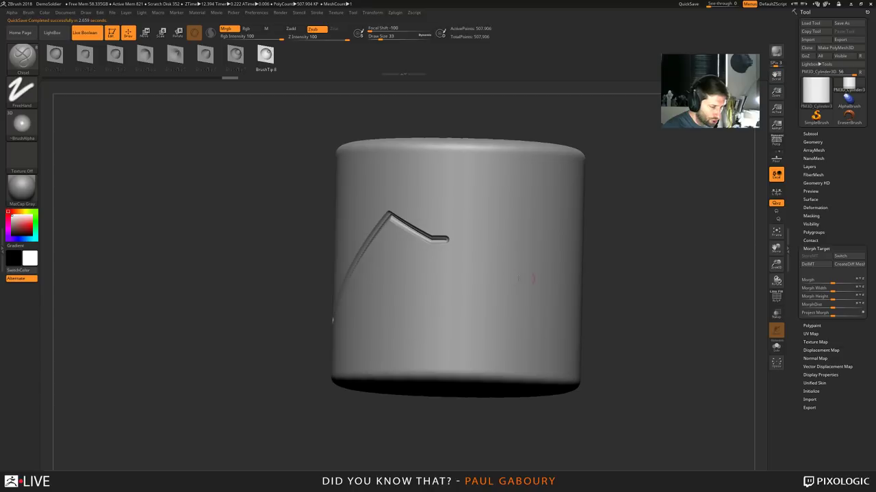
pyautogui.moveTo(449, 239); pyautogui.dragTo(493, 240)
pyautogui.hotkey('ctrl', 'z')
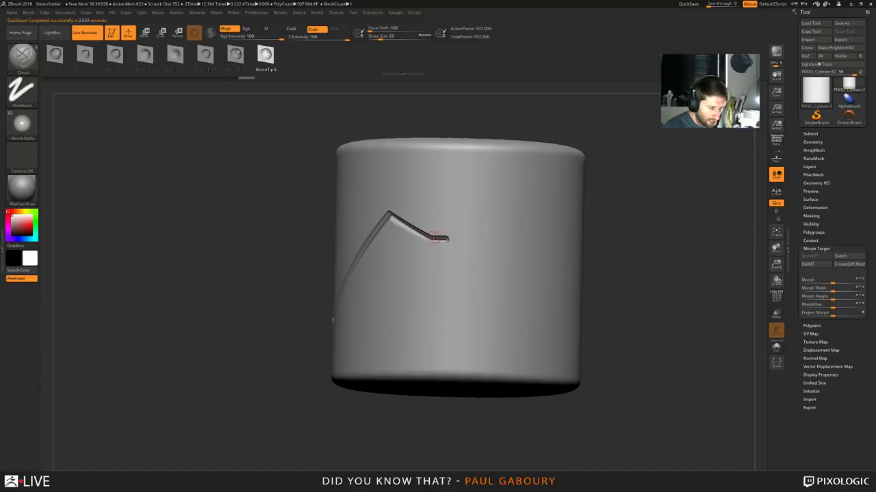
pyautogui.moveTo(450, 239); pyautogui.dragTo(518, 240)
pyautogui.hotkey('ctrl', 'z')
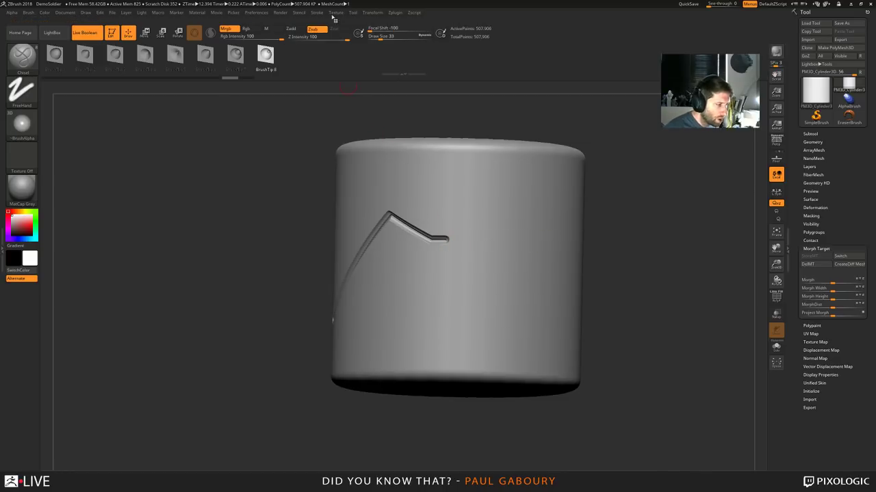
# Set the Lazy Mouse LazySnap value to 40 for the Chisel brush
pyautogui.click(318, 14)
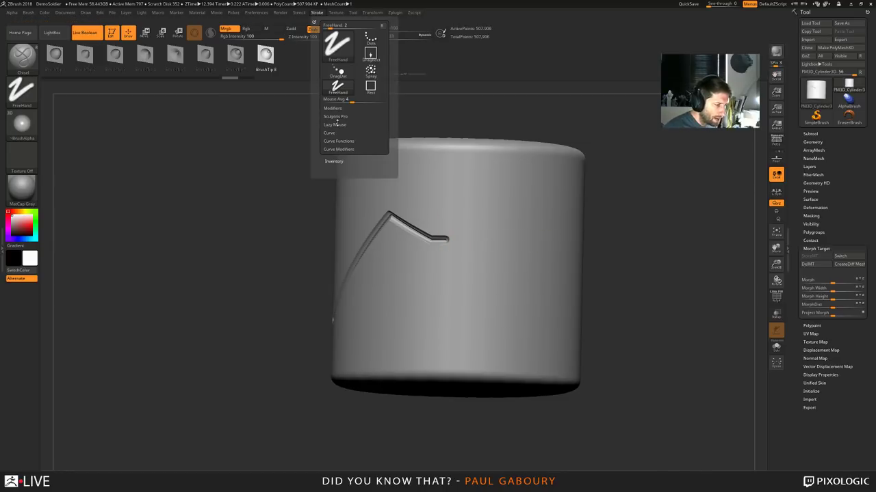
pyautogui.click(335, 125)
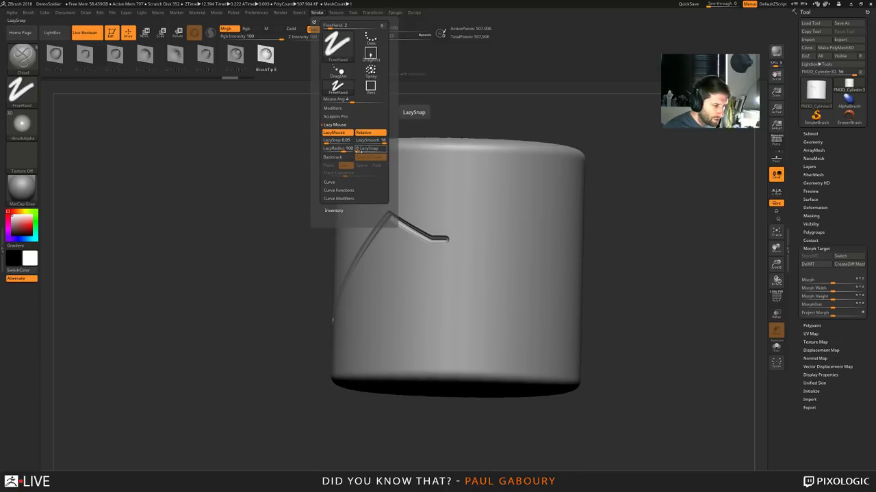
pyautogui.click(358, 150)
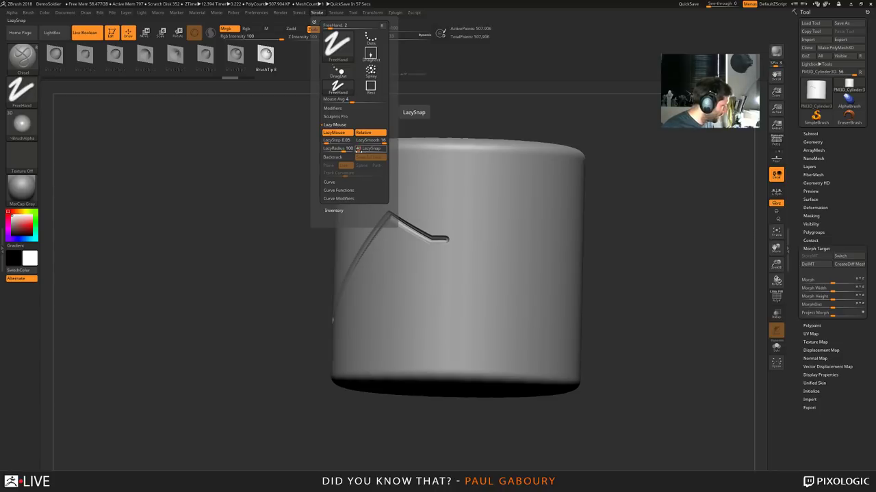
pyautogui.write('40')
pyautogui.press('Return')
pyautogui.press('ctrl')
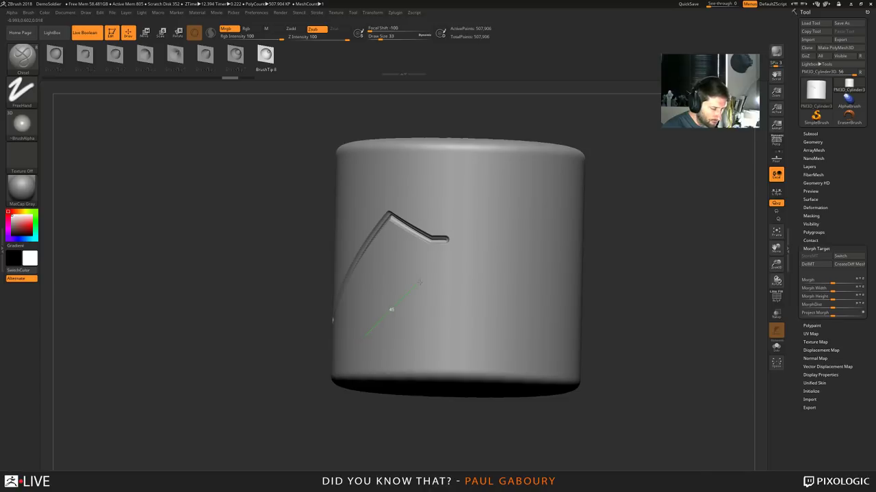
# Carve a stepped groove below the first one and continue it horizontally from its end around the cylinder
pyautogui.moveTo(424, 276); pyautogui.dragTo(501, 308)
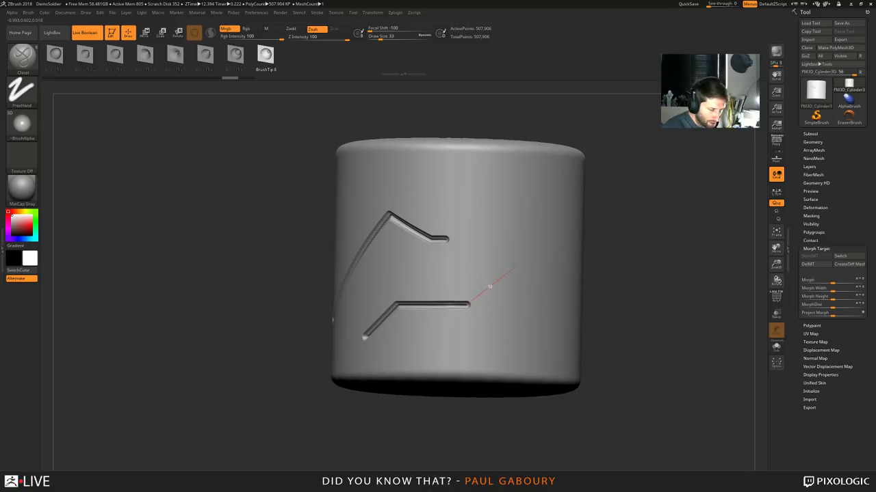
pyautogui.moveTo(528, 246); pyautogui.dragTo(514, 258)
pyautogui.moveTo(672, 286)
pyautogui.mouseDown()
pyautogui.moveTo(653, 293)
pyautogui.moveTo(674, 293)
pyautogui.mouseUp()
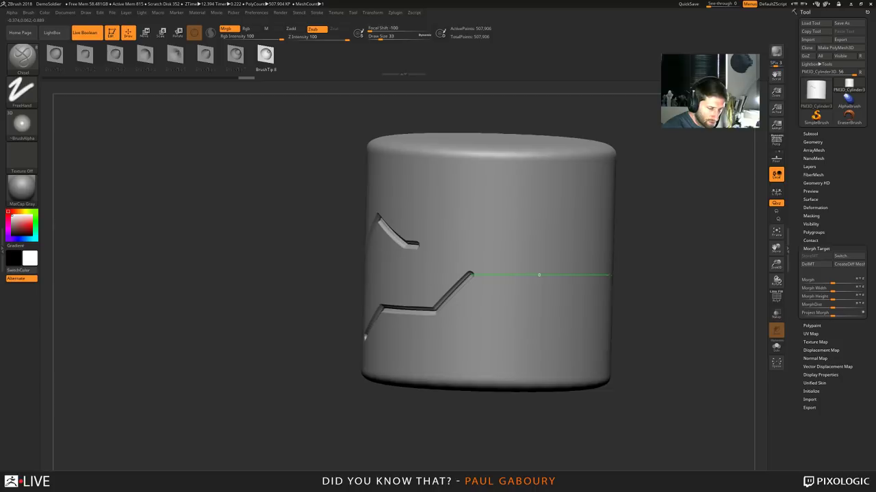
pyautogui.keyDown('shift'); pyautogui.moveTo(609, 275); pyautogui.dragTo(608, 275); pyautogui.keyUp('shift')
# Continue the stepped groove from its end with a rising diagonal and another horizontal run
pyautogui.moveTo(744, 311)
pyautogui.mouseDown()
pyautogui.moveTo(662, 329)
pyautogui.moveTo(631, 325)
pyautogui.mouseUp()
pyautogui.moveTo(477, 284)
pyautogui.mouseDown()
pyautogui.moveTo(513, 198)
pyautogui.moveTo(518, 211)
pyautogui.moveTo(526, 203)
pyautogui.mouseUp()
pyautogui.moveTo(708, 278); pyautogui.dragTo(693, 293)
pyautogui.moveTo(455, 255)
pyautogui.mouseDown()
pyautogui.moveTo(601, 253)
pyautogui.moveTo(578, 253)
pyautogui.mouseUp()
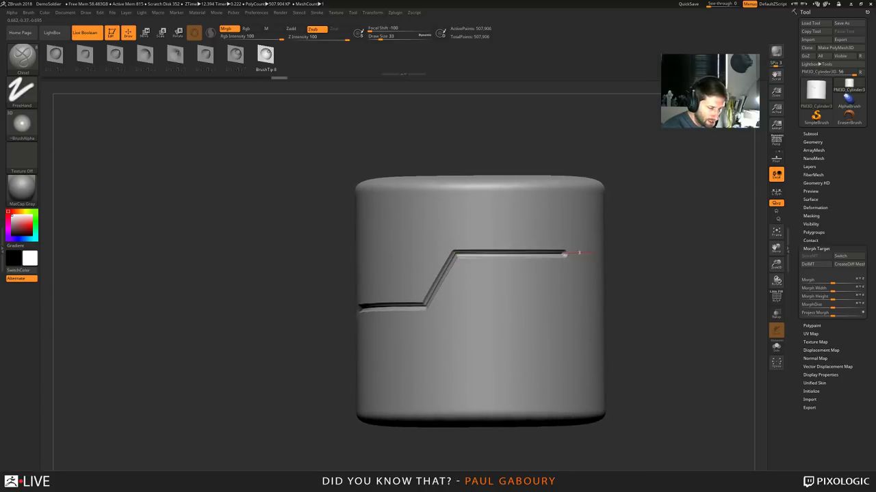
# Extend the upper horizontal run further around the cylinder, and undo the last change
pyautogui.moveTo(669, 275); pyautogui.dragTo(581, 279)
pyautogui.moveTo(516, 254)
pyautogui.mouseDown()
pyautogui.moveTo(657, 330)
pyautogui.moveTo(686, 270)
pyautogui.mouseUp()
pyautogui.keyDown('alt'); pyautogui.moveTo(720, 316); pyautogui.dragTo(597, 311); pyautogui.keyUp('alt')
pyautogui.moveTo(597, 312)
pyautogui.mouseDown()
pyautogui.moveTo(516, 299)
pyautogui.moveTo(514, 272)
pyautogui.moveTo(544, 195)
pyautogui.moveTo(457, 205)
pyautogui.moveTo(568, 280)
pyautogui.moveTo(628, 300)
pyautogui.mouseUp()
pyautogui.hotkey('ctrl', 'z')
pyautogui.moveTo(696, 325); pyautogui.dragTo(529, 331, button='right')
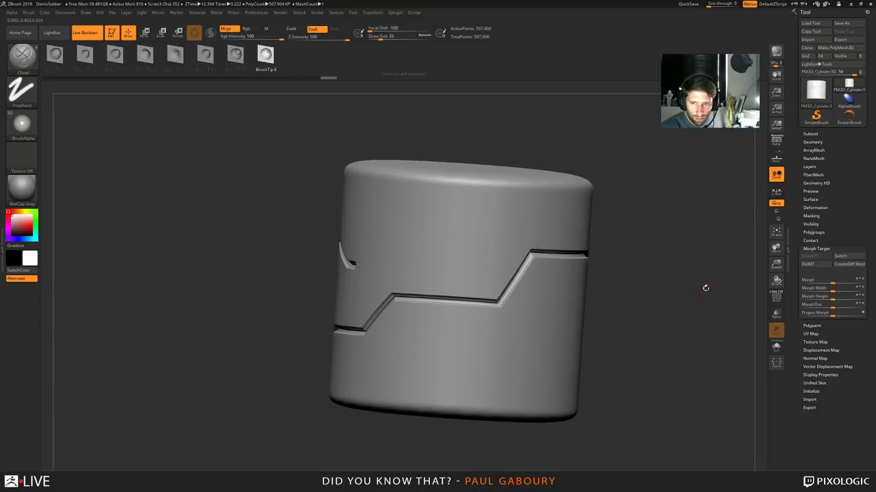
pyautogui.moveTo(707, 282); pyautogui.dragTo(669, 308, button='right')
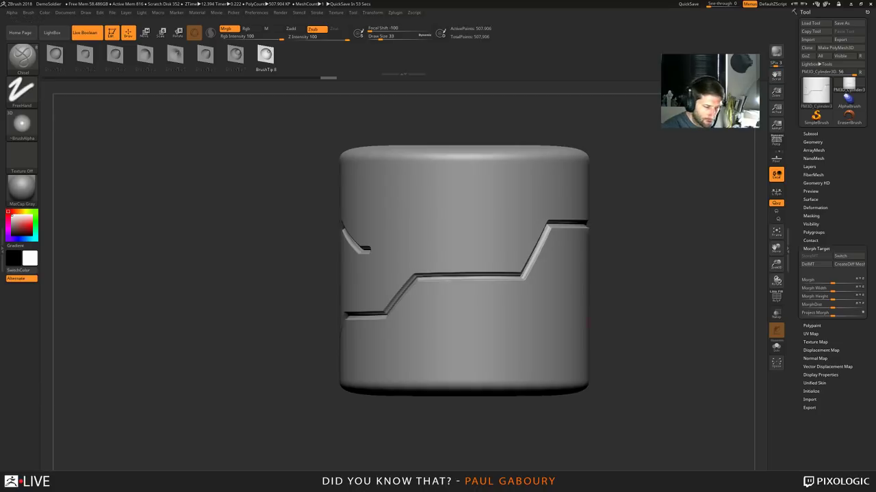
pyautogui.moveTo(602, 313)
pyautogui.mouseDown()
pyautogui.moveTo(470, 268)
pyautogui.moveTo(607, 316)
pyautogui.moveTo(613, 302)
pyautogui.mouseUp()
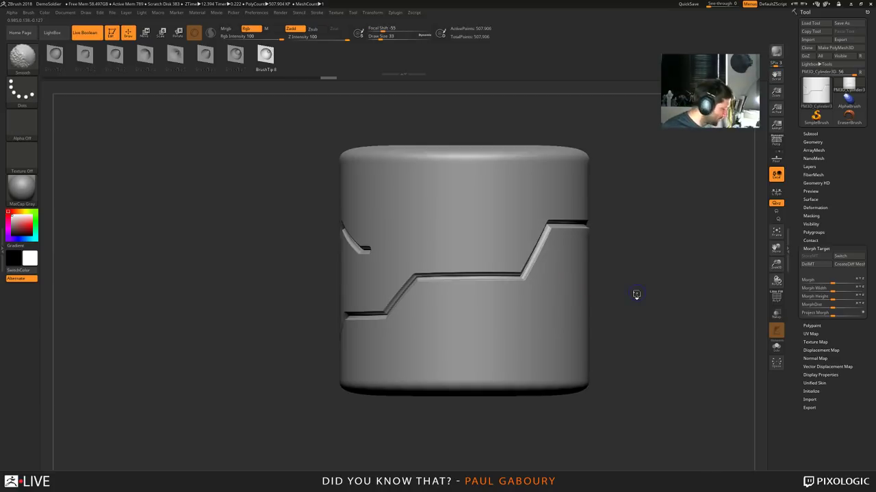
# Show the polyframe and convert the grooved cylinder to a DynaMesh at resolution 128
pyautogui.hotkey('shift', 'f')
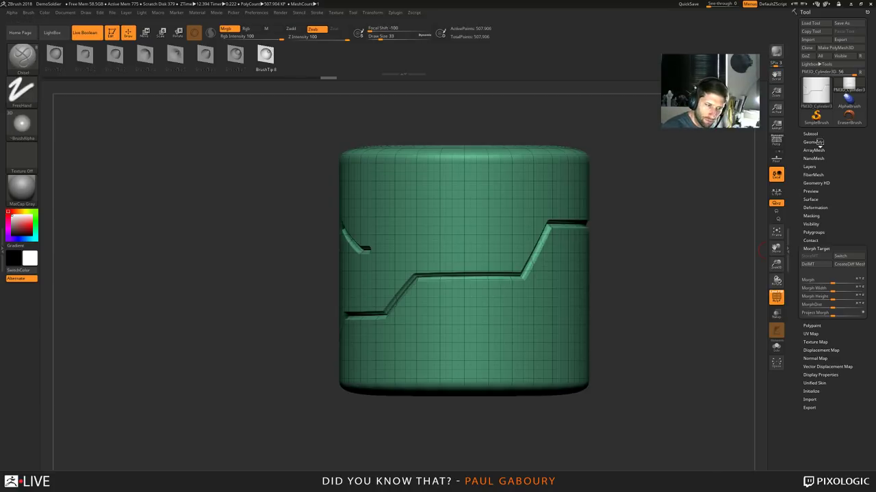
pyautogui.click(817, 142)
pyautogui.click(810, 166)
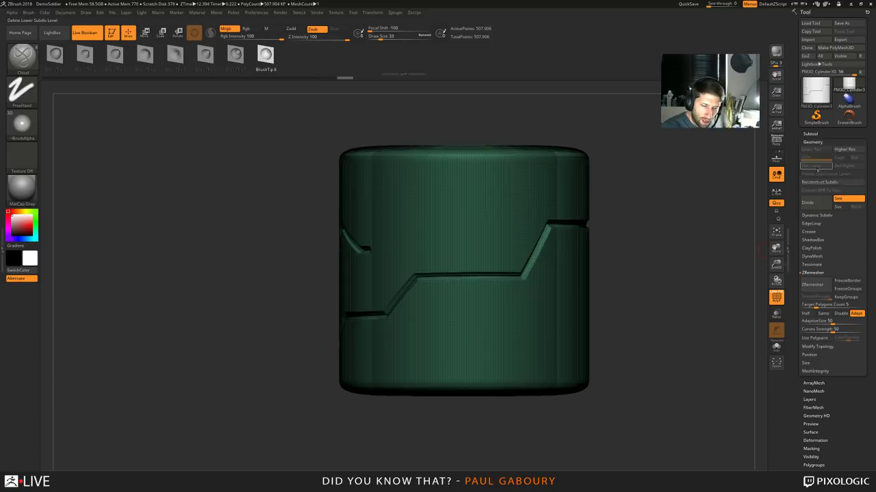
pyautogui.click(814, 272)
pyautogui.click(814, 256)
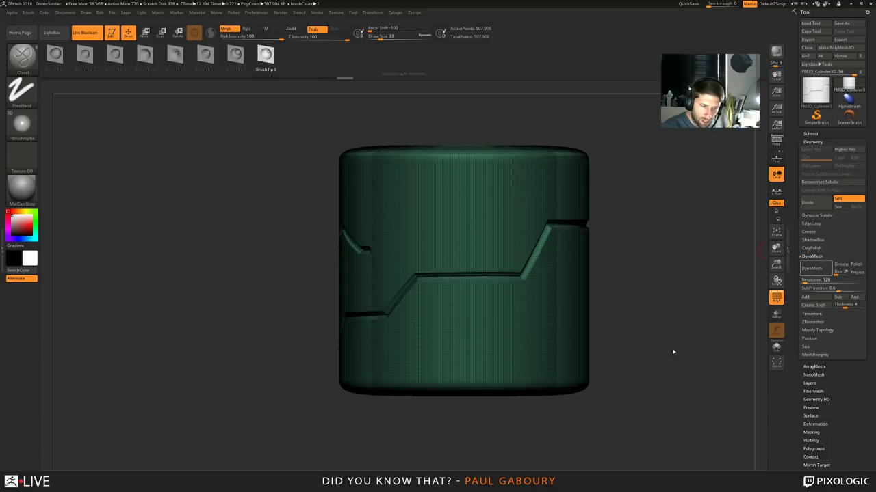
pyautogui.keyDown('alt'); pyautogui.moveTo(673, 364); pyautogui.dragTo(655, 340); pyautogui.keyUp('alt')
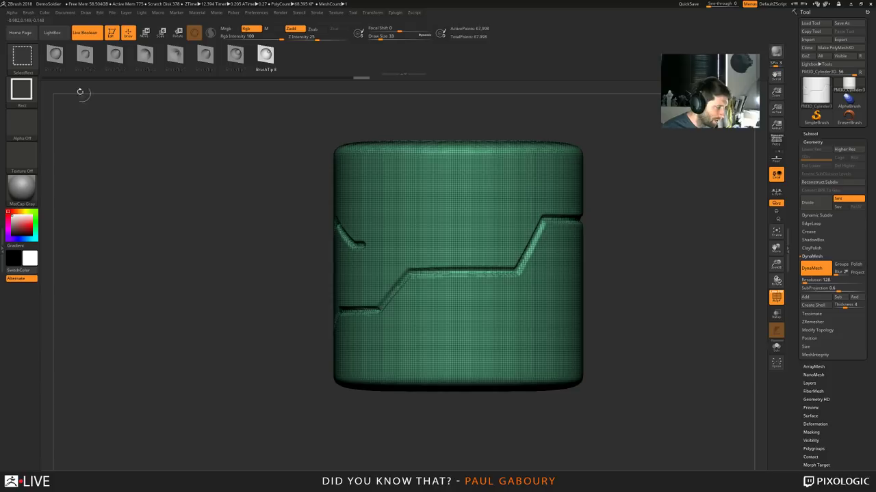
# Slice the cylinder into two polygroups along its stepped groove with the SliceCurve brush
pyautogui.keyDown('ctrl'); pyautogui.keyDown('shift'); pyautogui.click(22, 56); pyautogui.keyUp('shift'); pyautogui.keyUp('ctrl')
pyautogui.click(327, 96)
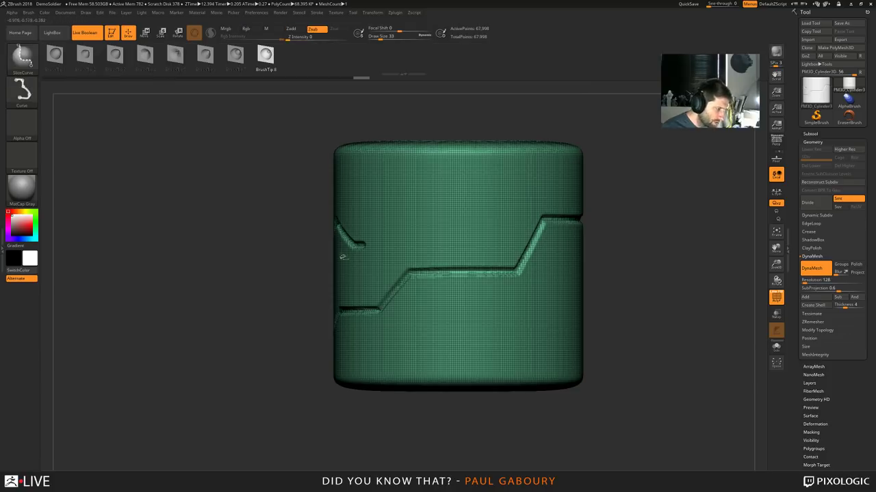
pyautogui.moveTo(300, 393)
pyautogui.keyDown('ctrl'); pyautogui.keyDown('shift'); pyautogui.mouseDown()
pyautogui.moveTo(322, 323)
pyautogui.moveTo(409, 272)
pyautogui.moveTo(516, 273)
pyautogui.moveTo(546, 215)
pyautogui.moveTo(643, 220)
pyautogui.mouseUp(); pyautogui.keyUp('shift'); pyautogui.keyUp('ctrl')
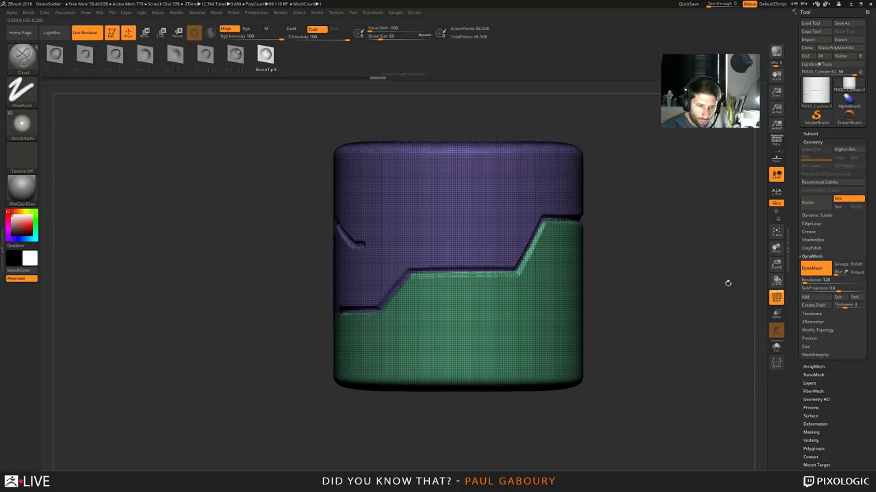
# Remesh the sliced cylinder with DynaMesh Groups turned on, and isolate its upper and lower pieces in turn
pyautogui.click(841, 265)
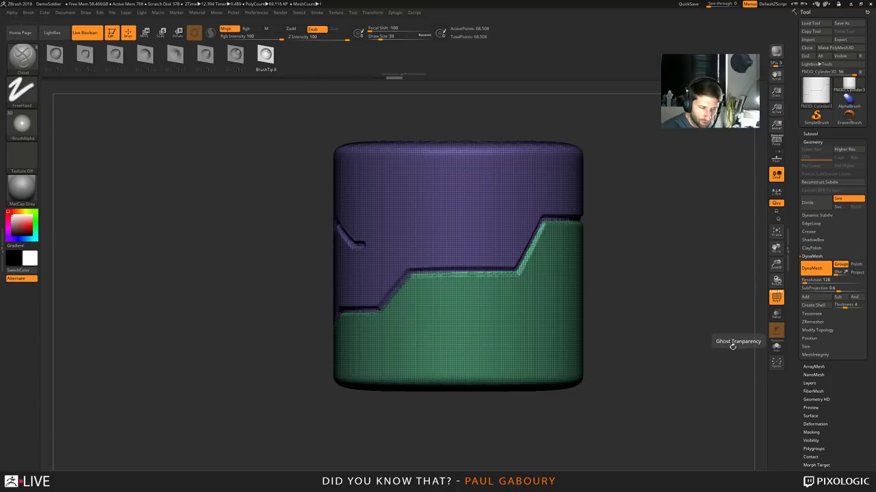
pyautogui.keyDown('ctrl'); pyautogui.moveTo(647, 293); pyautogui.dragTo(694, 358); pyautogui.keyUp('ctrl')
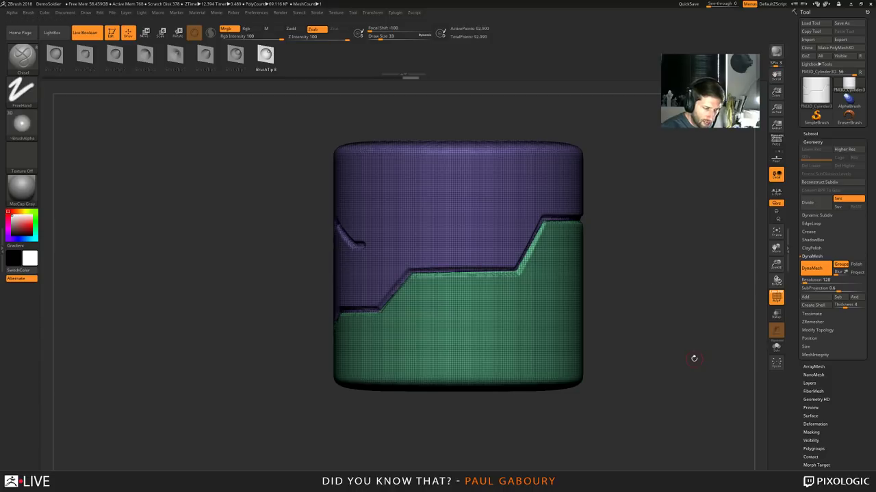
pyautogui.keyDown('ctrl'); pyautogui.keyDown('shift'); pyautogui.click(488, 242); pyautogui.keyUp('shift'); pyautogui.keyUp('ctrl')
pyautogui.moveTo(650, 326)
pyautogui.mouseDown()
pyautogui.moveTo(655, 342)
pyautogui.moveTo(663, 304)
pyautogui.moveTo(655, 309)
pyautogui.mouseUp()
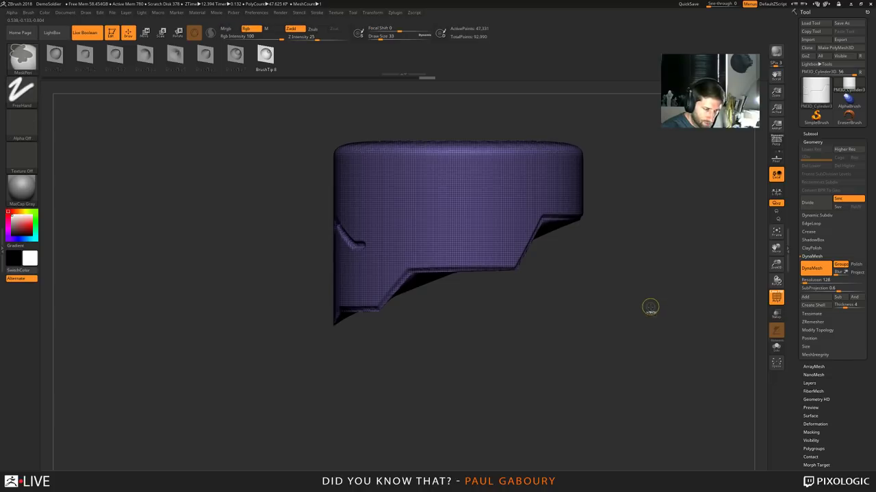
pyautogui.moveTo(648, 316)
pyautogui.mouseDown()
pyautogui.moveTo(634, 290)
pyautogui.moveTo(699, 344)
pyautogui.moveTo(731, 386)
pyautogui.moveTo(691, 319)
pyautogui.moveTo(689, 389)
pyautogui.moveTo(696, 344)
pyautogui.moveTo(656, 279)
pyautogui.moveTo(645, 290)
pyautogui.moveTo(663, 284)
pyautogui.mouseUp()
pyautogui.keyDown('ctrl'); pyautogui.keyDown('shift'); pyautogui.click(572, 319); pyautogui.keyUp('shift'); pyautogui.keyUp('ctrl')
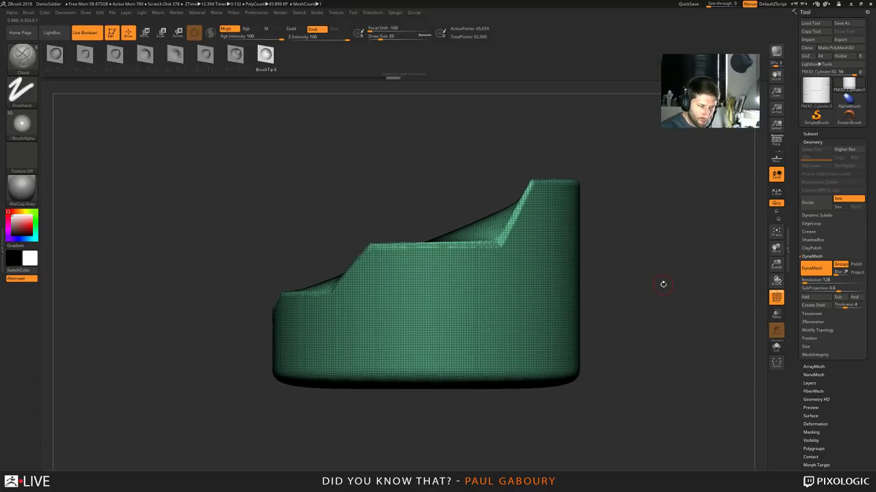
# Restore the unsliced DynaMesh cylinder and slice it along two parallel diagonal lines into three polygroup bands
pyautogui.press('ctrl')
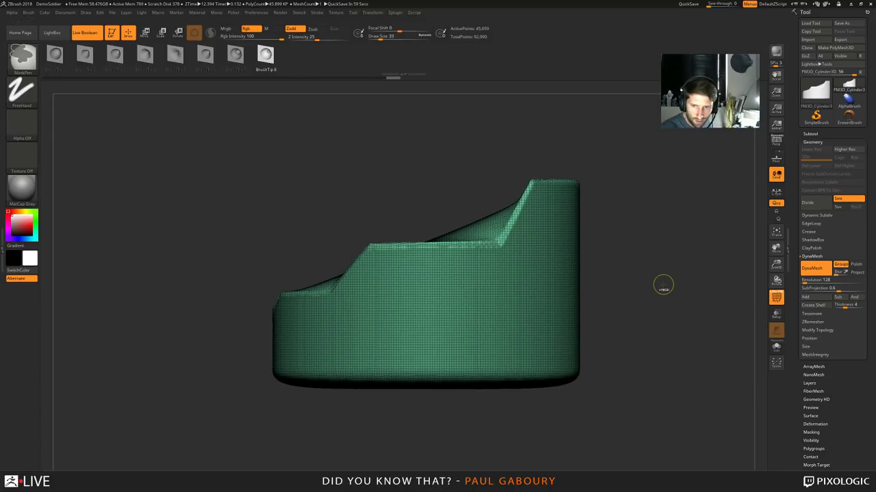
pyautogui.keyDown('ctrl'); pyautogui.keyDown('shift'); pyautogui.click(663, 286); pyautogui.keyUp('shift'); pyautogui.keyUp('ctrl')
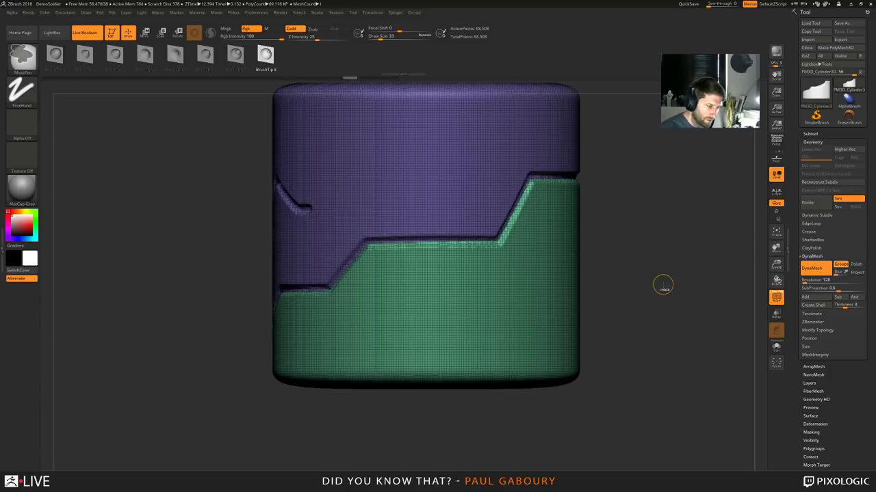
pyautogui.moveTo(665, 264)
pyautogui.keyDown('alt'); pyautogui.mouseDown()
pyautogui.moveTo(667, 299)
pyautogui.moveTo(666, 285)
pyautogui.mouseUp(); pyautogui.keyUp('alt')
pyautogui.moveTo(224, 255)
pyautogui.keyDown('ctrl'); pyautogui.keyDown('shift'); pyautogui.mouseDown()
pyautogui.moveTo(402, 237)
pyautogui.moveTo(681, 171)
pyautogui.mouseUp(); pyautogui.keyUp('shift'); pyautogui.keyUp('ctrl')
pyautogui.keyDown('ctrl'); pyautogui.keyDown('shift'); pyautogui.moveTo(238, 397); pyautogui.dragTo(643, 294); pyautogui.keyUp('shift'); pyautogui.keyUp('ctrl')
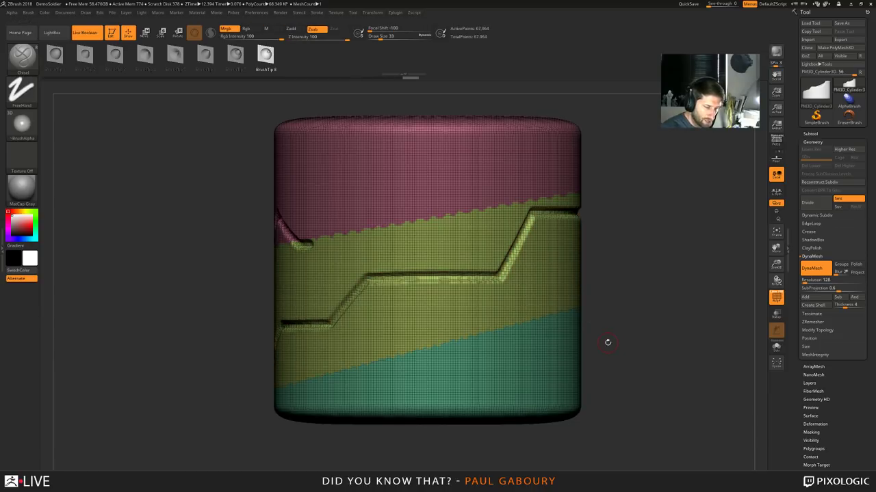
# Undo the last remesh, turn on DynaMesh Groups, and remesh the three-band cylinder
pyautogui.hotkey('ctrl', 'z')
pyautogui.click(841, 265)
pyautogui.keyDown('ctrl'); pyautogui.moveTo(649, 237); pyautogui.dragTo(689, 301); pyautogui.keyUp('ctrl')
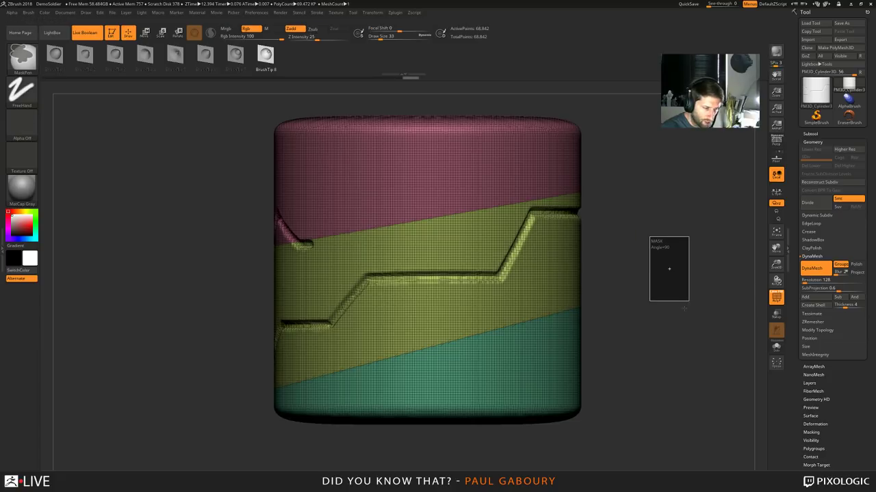
# Isolate the middle, upper and lower bands of the cylinder in turn to inspect the separated pieces
pyautogui.keyDown('ctrl'); pyautogui.keyDown('shift'); pyautogui.click(545, 285); pyautogui.keyUp('shift'); pyautogui.keyUp('ctrl')
pyautogui.moveTo(613, 269)
pyautogui.mouseDown()
pyautogui.moveTo(625, 335)
pyautogui.moveTo(644, 204)
pyautogui.moveTo(655, 260)
pyautogui.moveTo(626, 205)
pyautogui.moveTo(633, 191)
pyautogui.moveTo(636, 264)
pyautogui.mouseUp()
pyautogui.keyDown('ctrl'); pyautogui.keyDown('shift'); pyautogui.click(621, 256); pyautogui.keyUp('shift'); pyautogui.keyUp('ctrl')
pyautogui.keyDown('ctrl'); pyautogui.keyDown('shift'); pyautogui.click(503, 185); pyautogui.keyUp('shift'); pyautogui.keyUp('ctrl')
pyautogui.keyDown('ctrl'); pyautogui.keyDown('shift'); pyautogui.click(637, 269); pyautogui.keyUp('shift'); pyautogui.keyUp('ctrl')
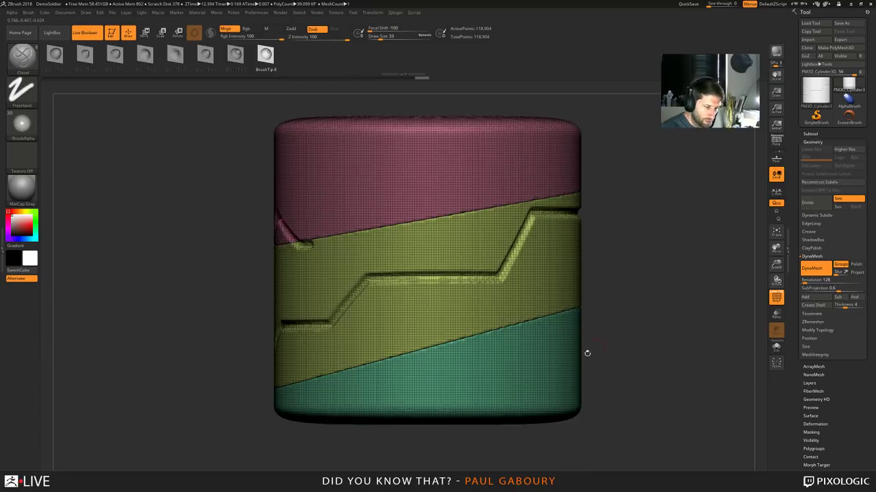
pyautogui.keyDown('ctrl'); pyautogui.keyDown('shift'); pyautogui.click(562, 351); pyautogui.keyUp('shift'); pyautogui.keyUp('ctrl')
pyautogui.moveTo(650, 314)
pyautogui.mouseDown()
pyautogui.moveTo(652, 349)
pyautogui.moveTo(651, 323)
pyautogui.moveTo(659, 318)
pyautogui.moveTo(639, 334)
pyautogui.mouseUp()
pyautogui.keyDown('ctrl'); pyautogui.keyDown('shift'); pyautogui.click(650, 348); pyautogui.keyUp('shift'); pyautogui.keyUp('ctrl')
# Slice the three bands along a steep diagonal and remesh with DynaMesh Groups, isolating individual pieces to check the split
pyautogui.keyDown('ctrl'); pyautogui.keyDown('shift'); pyautogui.moveTo(445, 137); pyautogui.dragTo(529, 451); pyautogui.keyUp('shift'); pyautogui.keyUp('ctrl')
pyautogui.keyDown('ctrl'); pyautogui.moveTo(642, 304); pyautogui.dragTo(676, 370); pyautogui.keyUp('ctrl')
pyautogui.keyDown('ctrl'); pyautogui.keyDown('shift'); pyautogui.click(551, 286); pyautogui.keyUp('shift'); pyautogui.keyUp('ctrl')
pyautogui.keyDown('ctrl'); pyautogui.moveTo(657, 291); pyautogui.dragTo(683, 299); pyautogui.keyUp('ctrl')
pyautogui.moveTo(638, 248); pyautogui.dragTo(657, 251)
pyautogui.keyDown('ctrl'); pyautogui.keyDown('shift'); pyautogui.click(651, 264); pyautogui.keyUp('shift'); pyautogui.keyUp('ctrl')
pyautogui.keyDown('ctrl'); pyautogui.keyDown('shift'); pyautogui.click(536, 202); pyautogui.keyUp('shift'); pyautogui.keyUp('ctrl')
pyautogui.keyDown('ctrl'); pyautogui.keyDown('shift'); pyautogui.click(657, 249); pyautogui.keyUp('shift'); pyautogui.keyUp('ctrl')
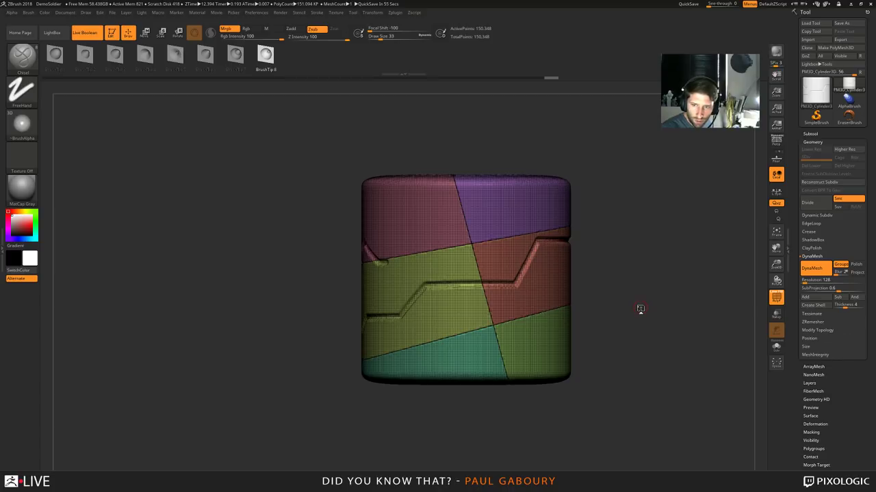
pyautogui.moveTo(639, 319)
pyautogui.keyDown('alt'); pyautogui.mouseDown()
pyautogui.moveTo(615, 305)
pyautogui.moveTo(628, 313)
pyautogui.mouseUp(); pyautogui.keyUp('alt')
# Undo the slices, the DynaMesh conversion and the Chisel grooves back to the plain subdivided cylinder
pyautogui.hotkey('ctrl', 'z')
pyautogui.hotkey('ctrl', 'z')
pyautogui.hotkey('ctrl', 'z')
pyautogui.hotkey('ctrl', 'z')
pyautogui.hotkey('ctrl', 'z')
pyautogui.hotkey('ctrl', 'z')
pyautogui.hotkey('ctrl', 'z')
pyautogui.hotkey('ctrl', 'z')
pyautogui.hotkey('ctrl', 'z')
pyautogui.hotkey('ctrl', 'z')
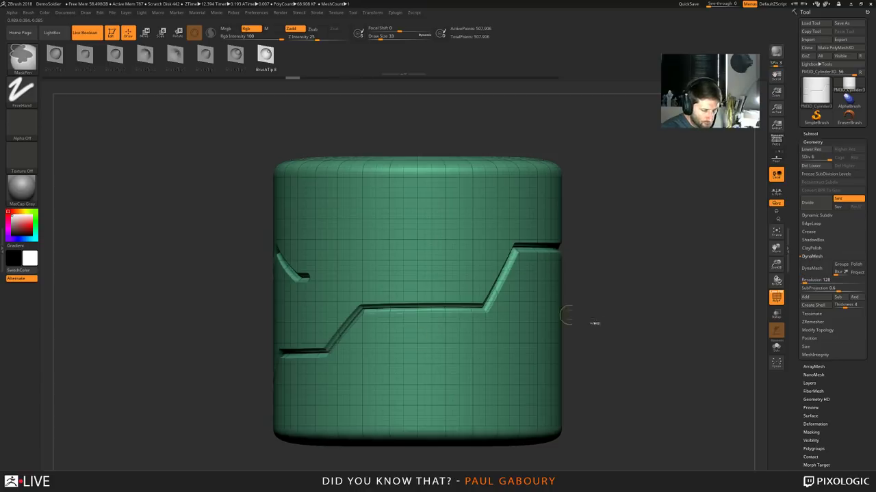
pyautogui.hotkey('ctrl', 'z')
pyautogui.hotkey('ctrl', 'z')
pyautogui.hotkey('ctrl', 'z')
pyautogui.hotkey('ctrl', 'z')
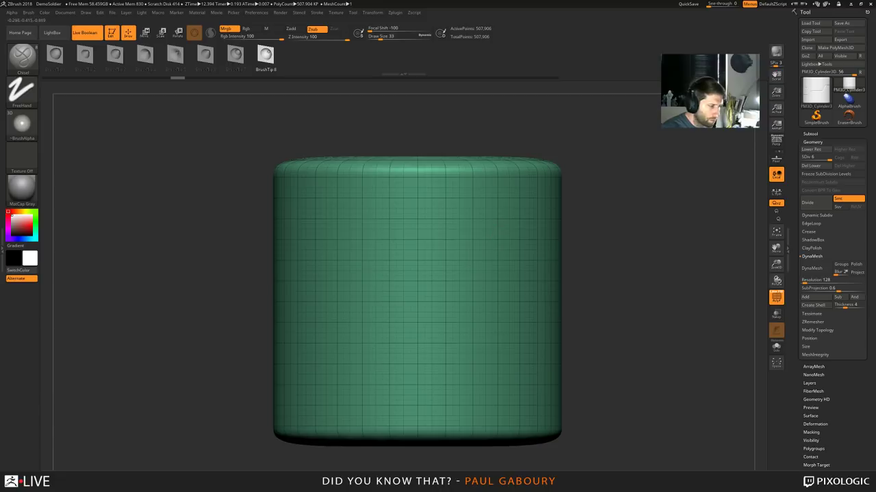
# Try carving a horizontal Chisel groove across the cylinder, accepting the removal of the newer undo history
pyautogui.moveTo(272, 317); pyautogui.dragTo(631, 315)
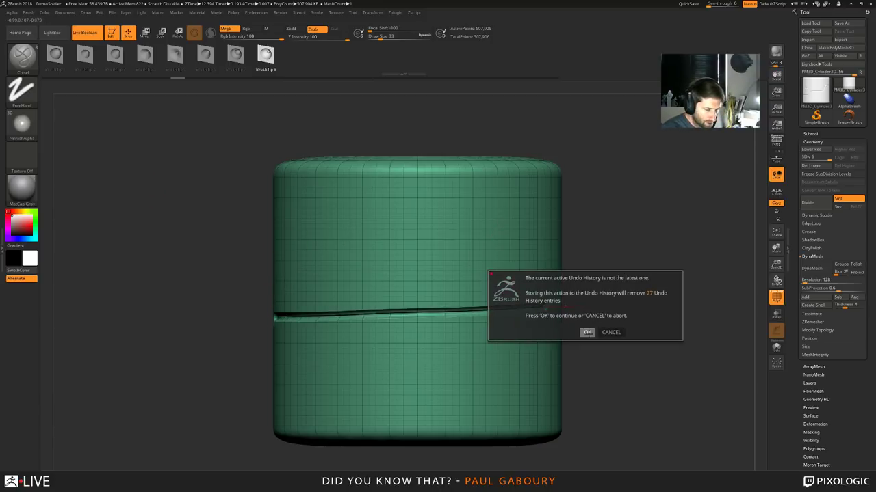
pyautogui.click(587, 332)
pyautogui.hotkey('ctrl', 'z')
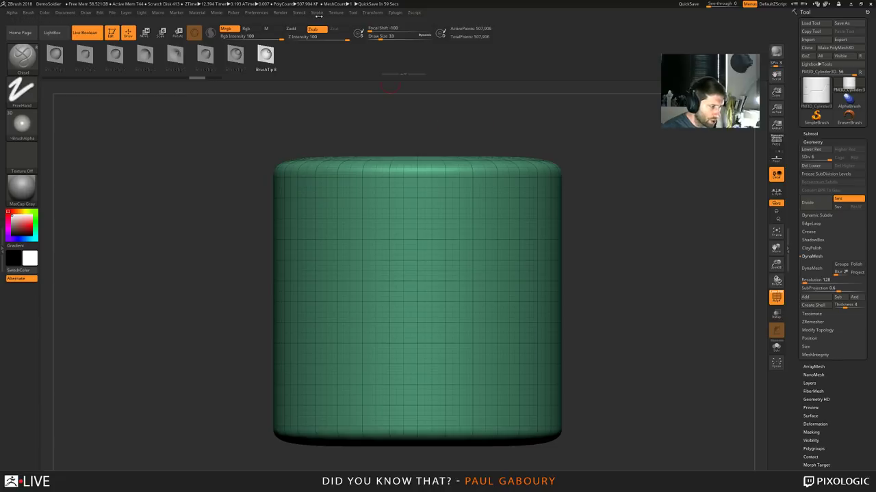
# Turn on Curve Mode for the Chisel brush stroke
pyautogui.click(317, 13)
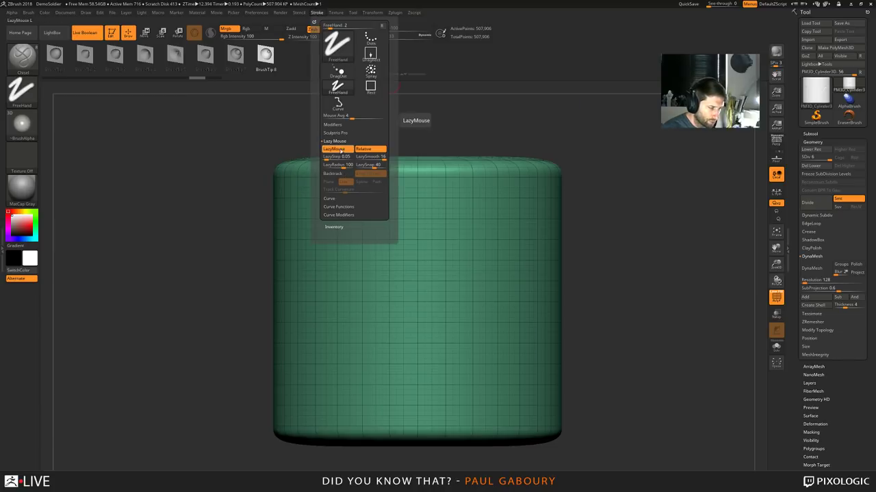
pyautogui.click(339, 142)
pyautogui.click(338, 150)
pyautogui.click(342, 160)
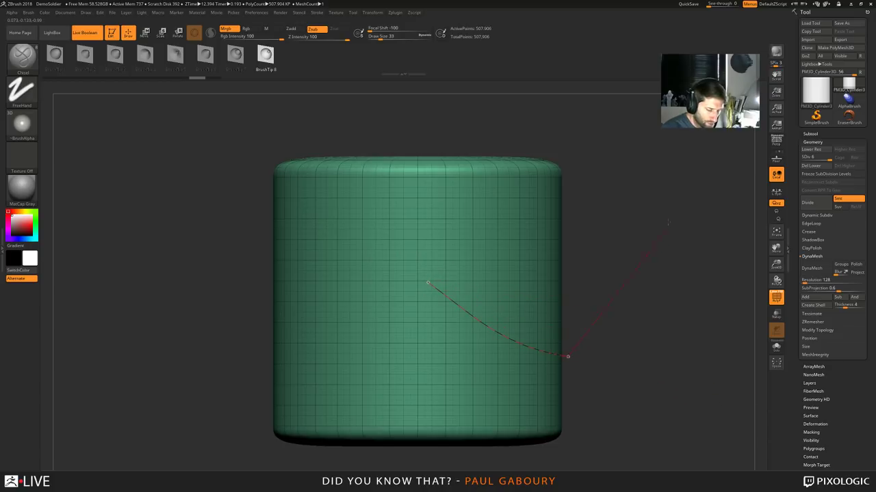
# Try drawing freehand curves across the cylinder's side, with the draw size raised to 71
pyautogui.moveTo(691, 274); pyautogui.dragTo(669, 289)
pyautogui.moveTo(700, 365); pyautogui.dragTo(542, 335)
pyautogui.press('s')
pyautogui.moveTo(392, 305); pyautogui.dragTo(398, 305)
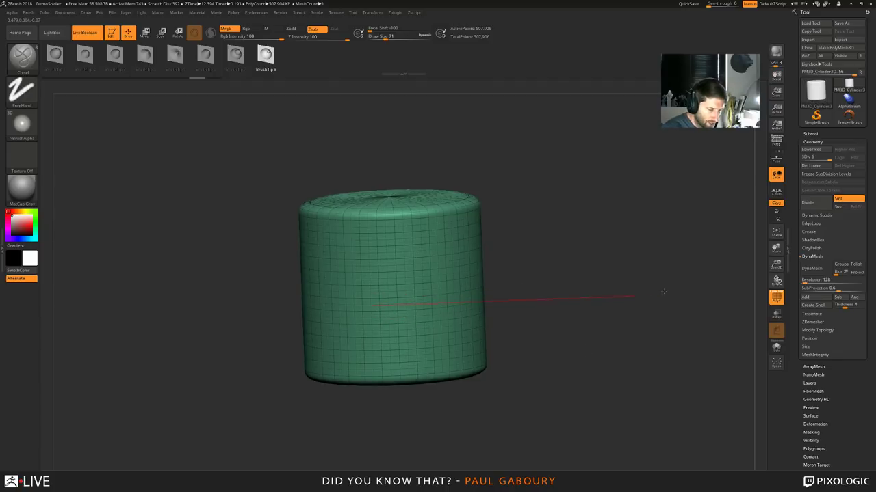
pyautogui.moveTo(618, 205); pyautogui.dragTo(602, 260)
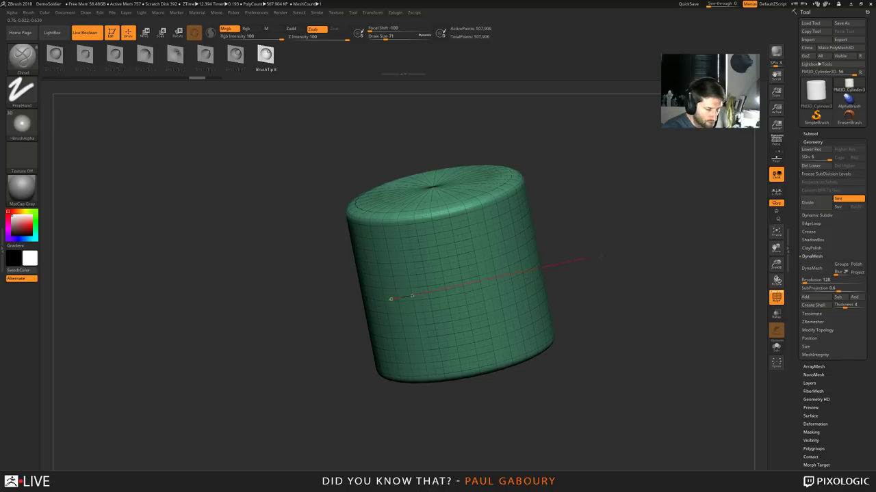
pyautogui.hotkey('ctrl', 'z')
pyautogui.moveTo(620, 315)
pyautogui.mouseDown()
pyautogui.moveTo(457, 408)
pyautogui.moveTo(571, 353)
pyautogui.mouseUp()
# Assign the lower half of the cylinder its own polygroup and show the whole mesh again
pyautogui.keyDown('ctrl'); pyautogui.keyDown('shift'); pyautogui.moveTo(585, 399); pyautogui.dragTo(290, 242); pyautogui.keyUp('shift'); pyautogui.keyUp('ctrl')
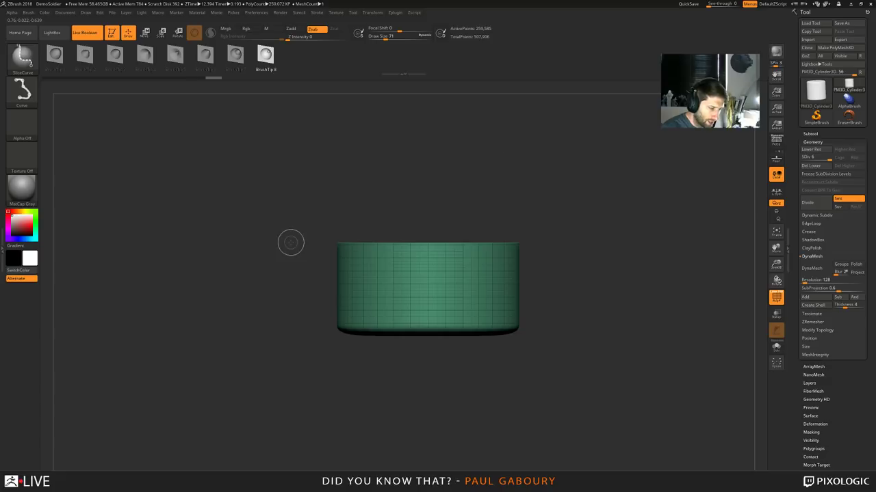
pyautogui.keyDown('alt'); pyautogui.moveTo(557, 227); pyautogui.dragTo(555, 269); pyautogui.keyUp('alt')
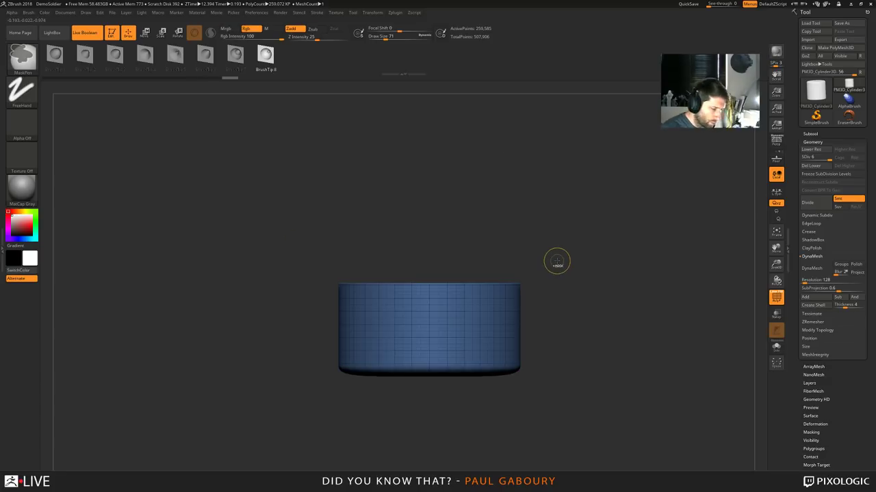
pyautogui.keyDown('ctrl'); pyautogui.keyDown('shift'); pyautogui.click(597, 259); pyautogui.keyUp('shift'); pyautogui.keyUp('ctrl')
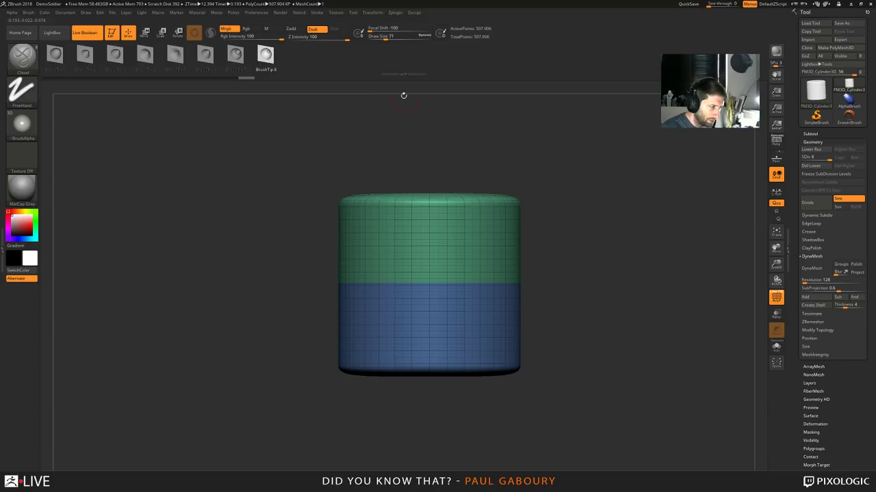
# Frame the mesh with a curve along the polygroup border, keeping Border, Polygroups and Creased edges enabled
pyautogui.click(318, 13)
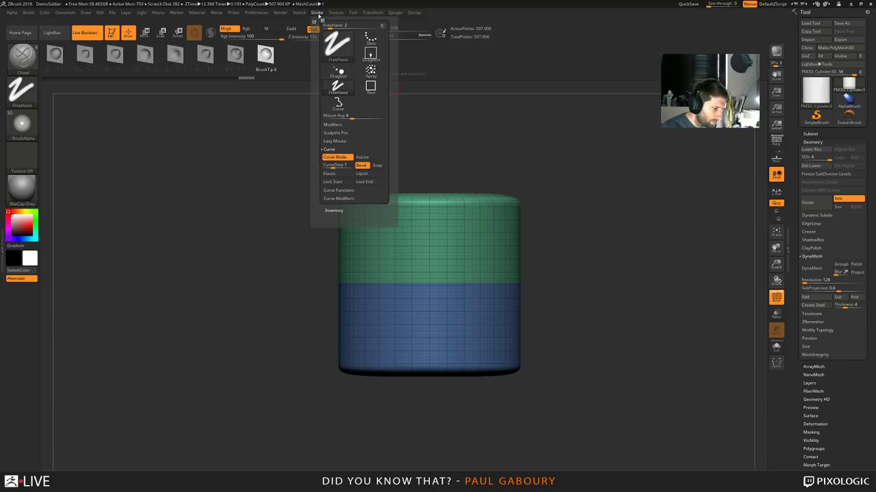
pyautogui.click(343, 192)
pyautogui.click(342, 199)
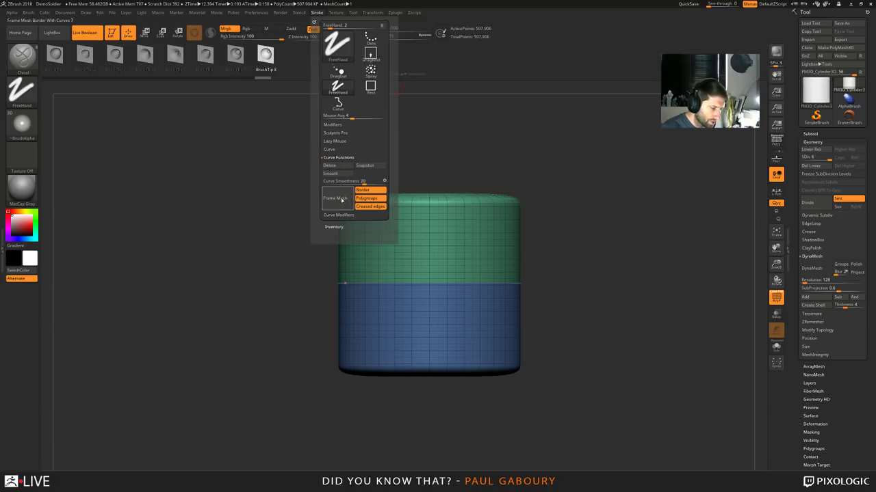
pyautogui.moveTo(525, 293); pyautogui.dragTo(610, 305)
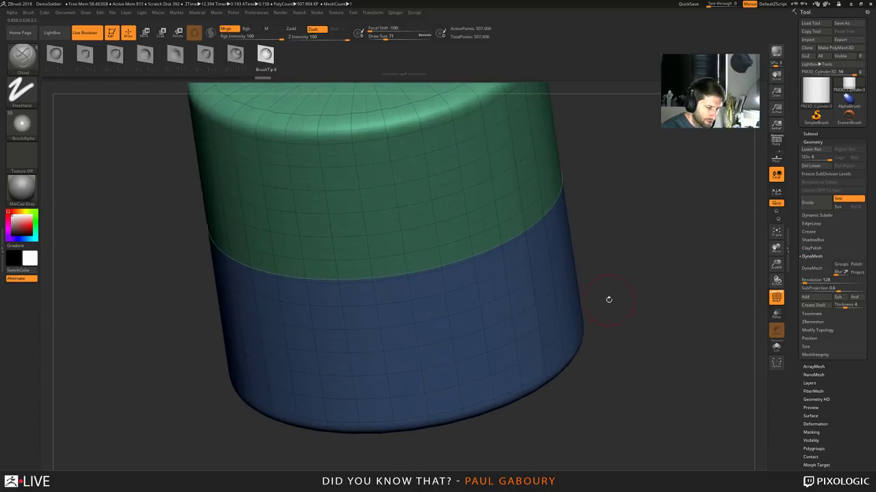
# Try the Chisel stroke on the framed curve and hide the polyframe
pyautogui.click(212, 203)
pyautogui.moveTo(667, 267)
pyautogui.mouseDown()
pyautogui.moveTo(677, 291)
pyautogui.moveTo(664, 299)
pyautogui.mouseUp()
pyautogui.keyDown('alt'); pyautogui.moveTo(663, 411); pyautogui.dragTo(516, 327); pyautogui.keyUp('alt')
pyautogui.moveTo(570, 375); pyautogui.dragTo(583, 302)
pyautogui.hotkey('shift', 'f')
pyautogui.hotkey('ctrl', 'z')
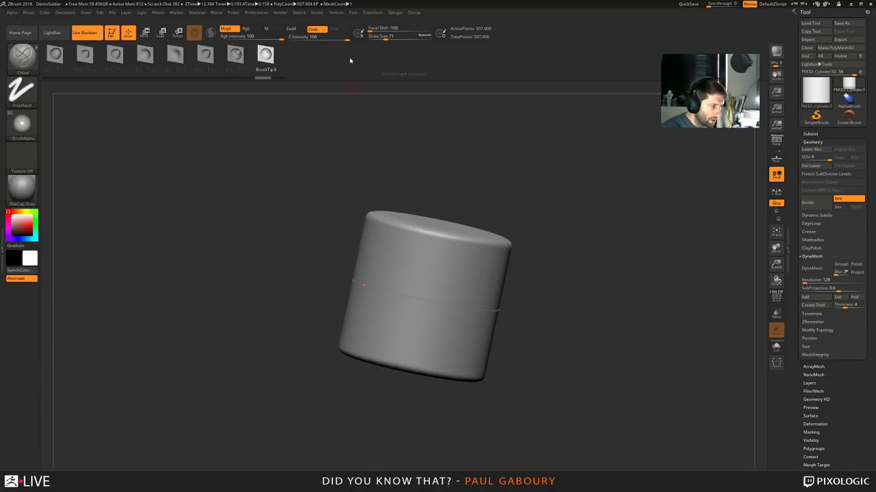
# Turn off Intensity in the Chisel brush's curve modifiers
pyautogui.click(322, 13)
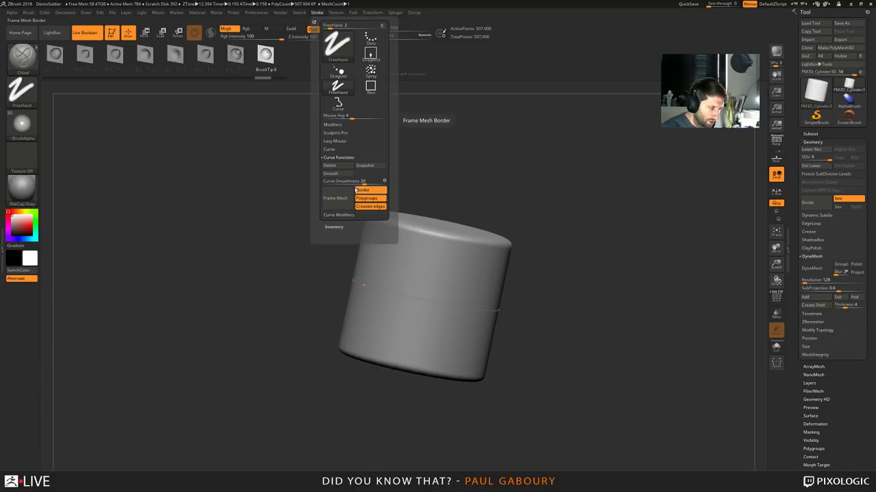
pyautogui.click(350, 215)
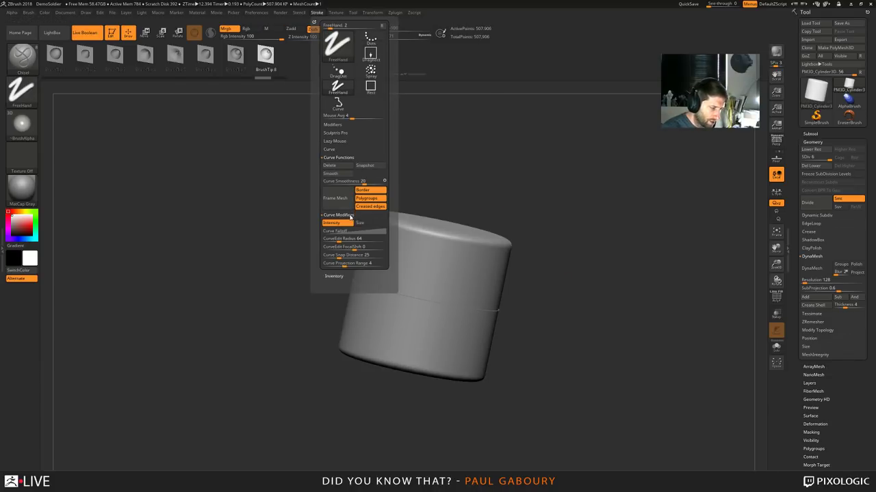
pyautogui.click(337, 224)
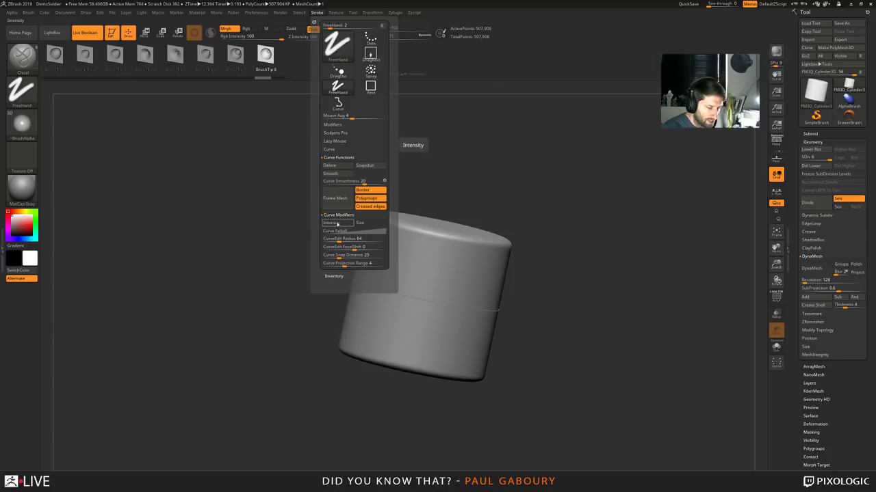
pyautogui.click(338, 84)
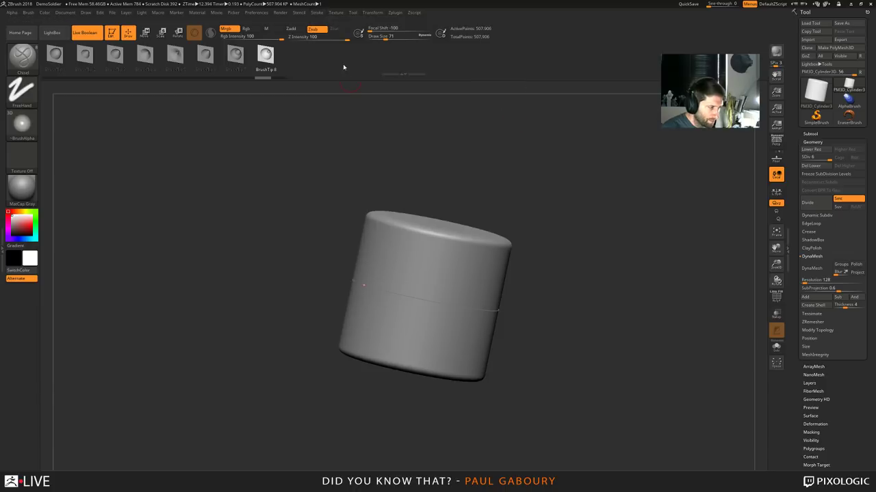
# Try applying the Chisel stroke along the framed curve as a raised ridge around the cylinder
pyautogui.press('shift')
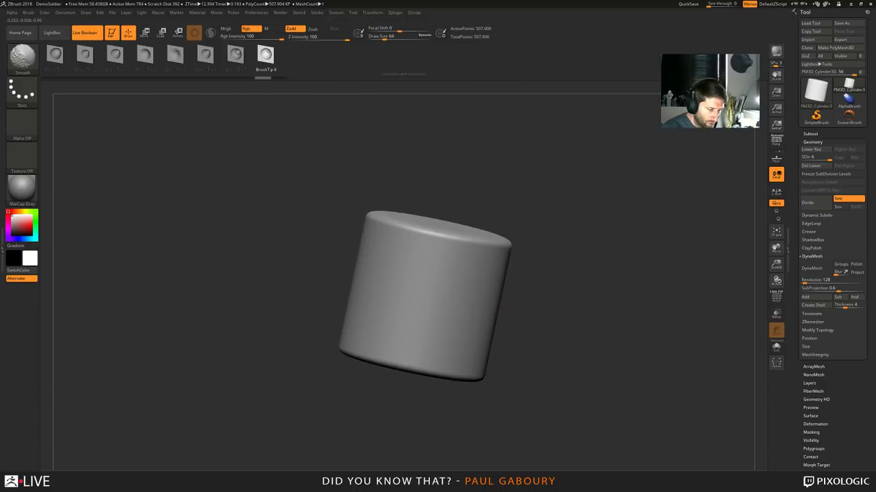
pyautogui.click(491, 311)
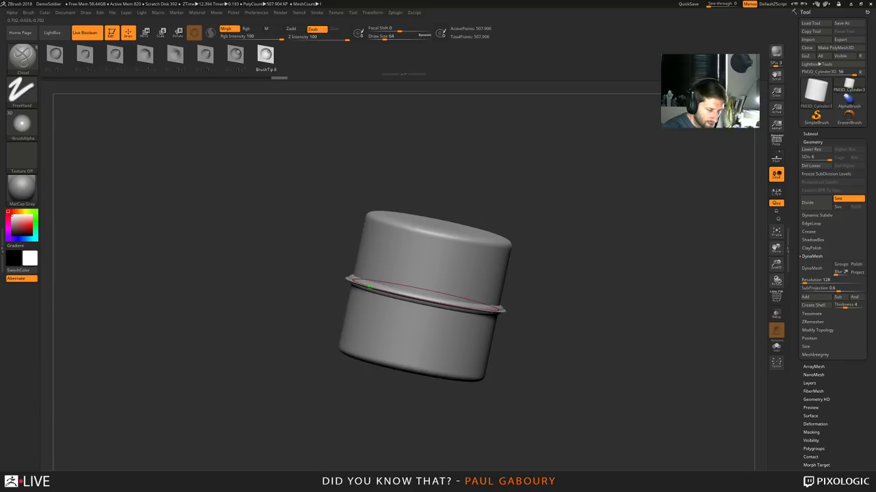
pyautogui.moveTo(540, 312); pyautogui.dragTo(570, 319)
pyautogui.keyDown('ctrl'); pyautogui.moveTo(571, 319); pyautogui.dragTo(582, 322, button='right'); pyautogui.keyUp('ctrl')
pyautogui.hotkey('ctrl', 'z')
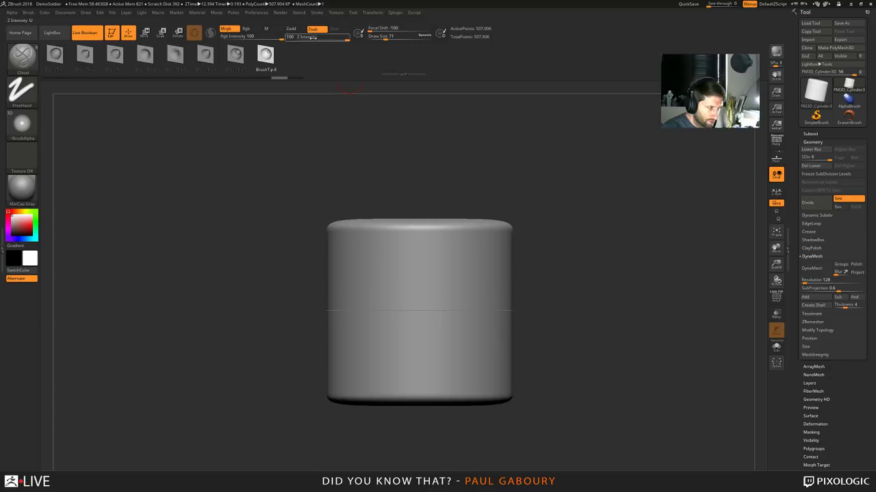
# Switch the Chisel brush to Zadd and carve a groove around the cylinder along the framed curve
pyautogui.click(301, 29)
pyautogui.moveTo(503, 312); pyautogui.dragTo(333, 311)
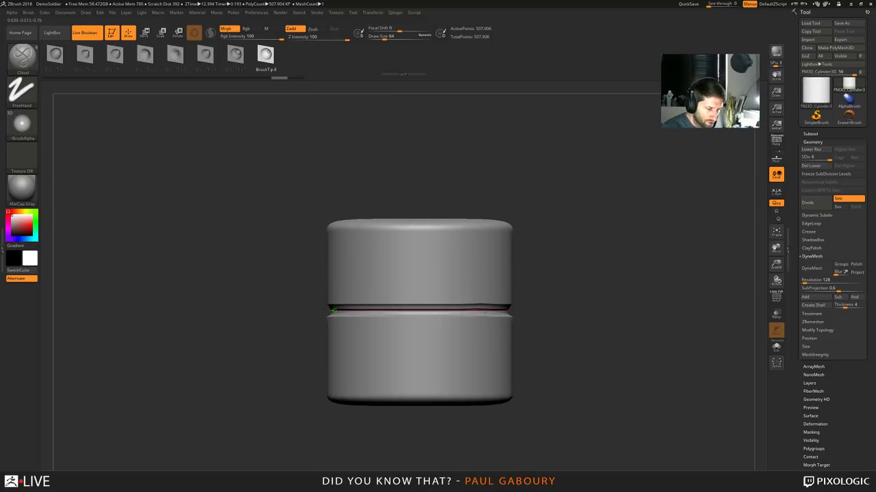
pyautogui.moveTo(626, 308); pyautogui.dragTo(589, 287)
pyautogui.moveTo(529, 345); pyautogui.dragTo(359, 333)
pyautogui.moveTo(585, 331); pyautogui.dragTo(565, 322)
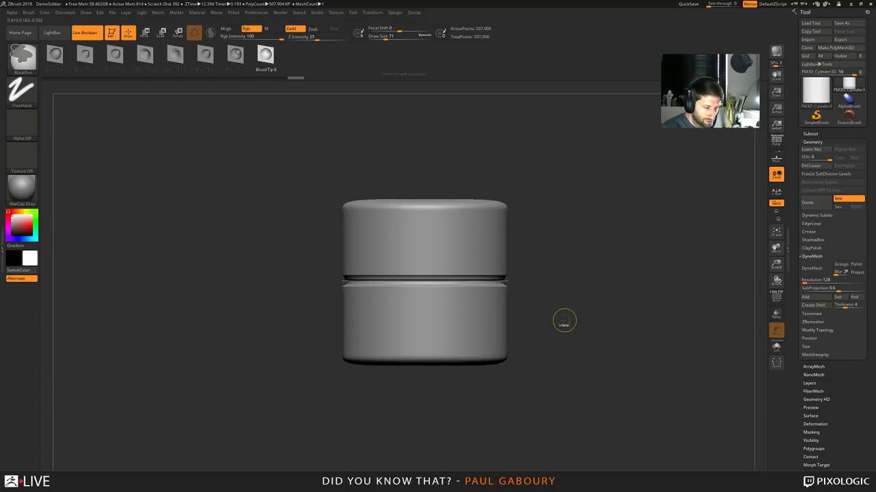
# Undo the groove and its framed curve, and try drawing a freehand curve across the cylinder with LazyMouse on
pyautogui.hotkey('ctrl', 'z')
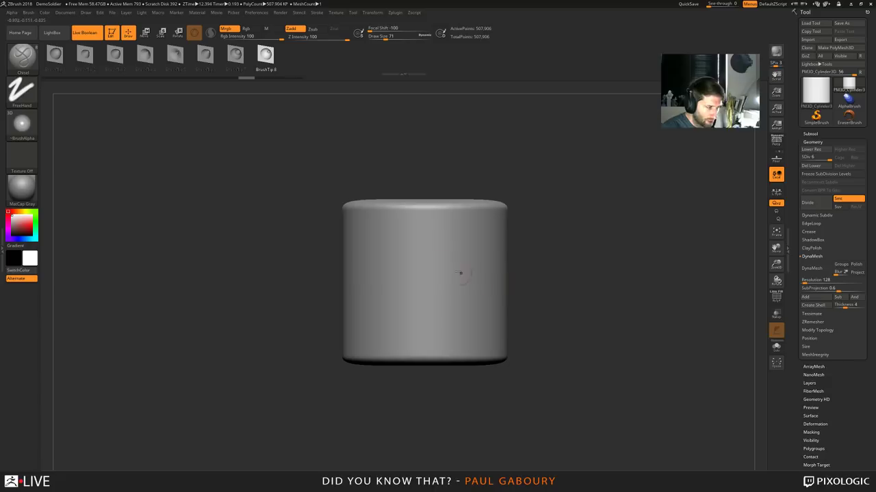
pyautogui.moveTo(539, 279); pyautogui.dragTo(640, 329)
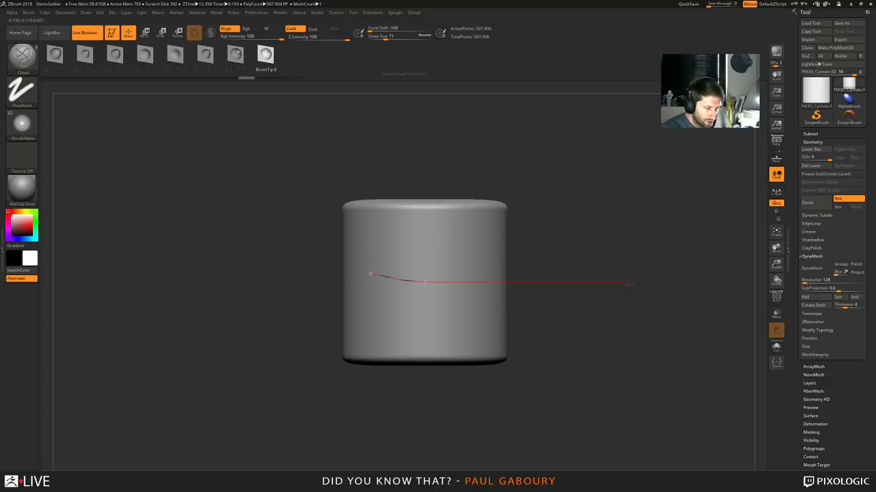
pyautogui.moveTo(637, 285); pyautogui.dragTo(637, 284)
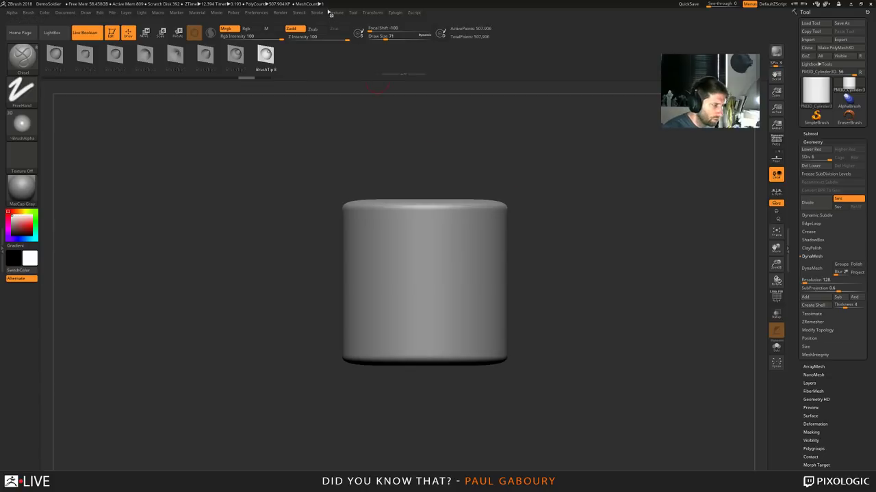
# Turn off LazyMouse for the Chisel brush and draw a curve around the middle of the cylinder
pyautogui.click(317, 13)
pyautogui.click(333, 158)
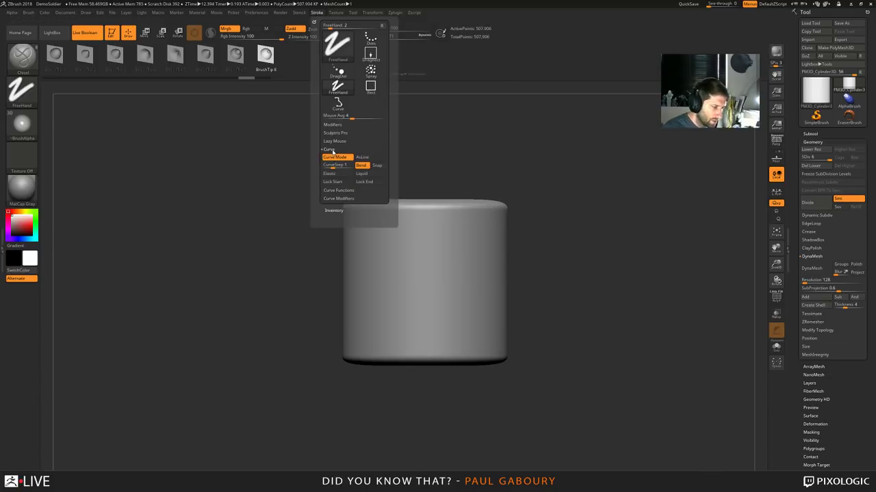
pyautogui.click(334, 141)
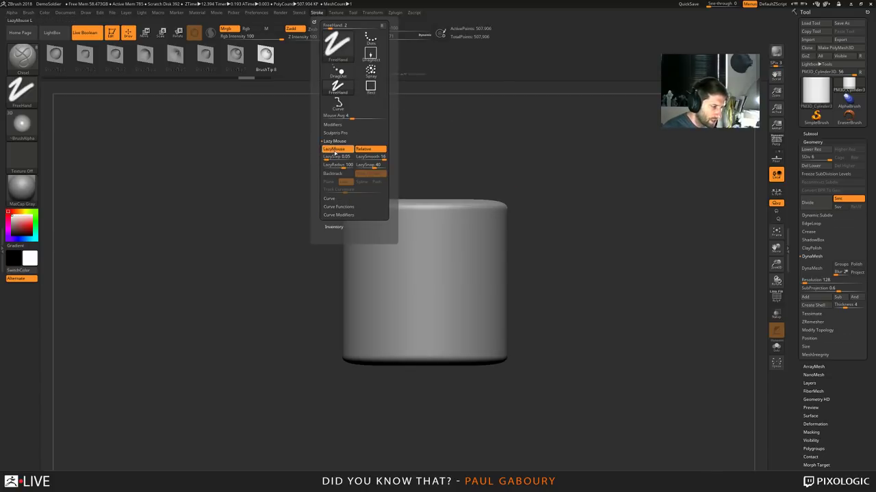
pyautogui.click(335, 150)
pyautogui.moveTo(442, 271)
pyautogui.mouseDown()
pyautogui.moveTo(557, 276)
pyautogui.moveTo(652, 319)
pyautogui.moveTo(621, 334)
pyautogui.mouseUp()
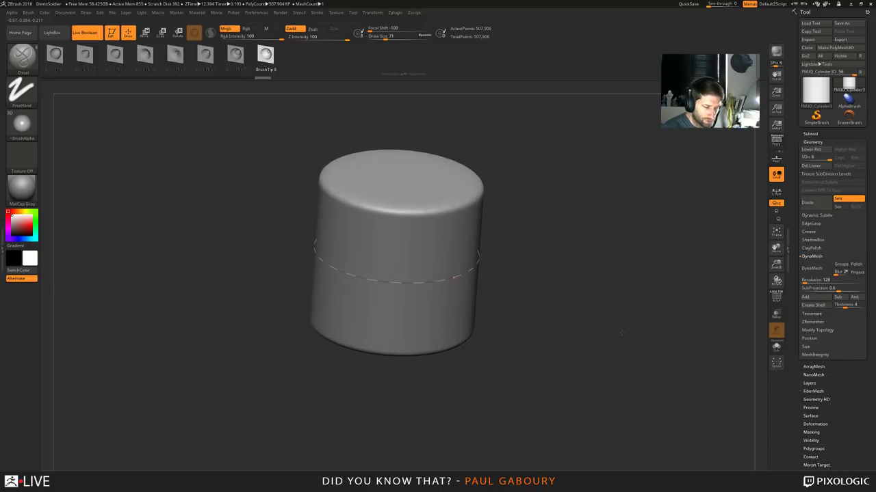
# Show the polyframe and regroup the entire cylinder into a single polygroup
pyautogui.moveTo(615, 337)
pyautogui.mouseDown(button='right')
pyautogui.moveTo(609, 326)
pyautogui.moveTo(602, 342)
pyautogui.mouseUp(button='right')
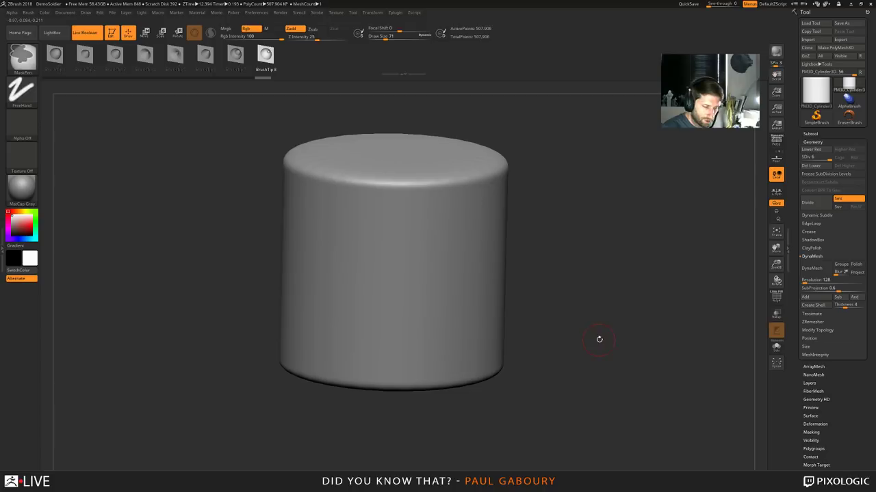
pyautogui.hotkey('shift', 'f')
pyautogui.hotkey('ctrl', 'w')
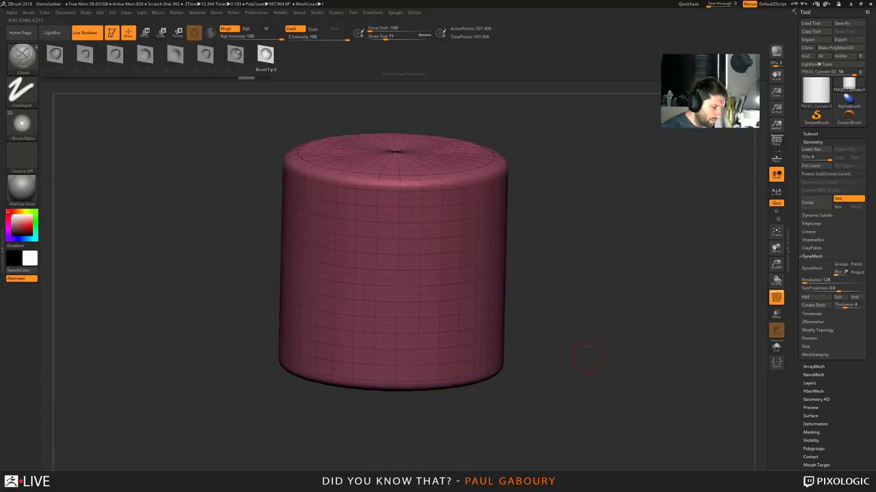
# Draw a straight curve around the middle of the cylinder and try a Chisel stroke along it
pyautogui.keyDown('shift'); pyautogui.moveTo(587, 352); pyautogui.dragTo(573, 334, button='right'); pyautogui.keyUp('shift')
pyautogui.moveTo(415, 289); pyautogui.dragTo(383, 290)
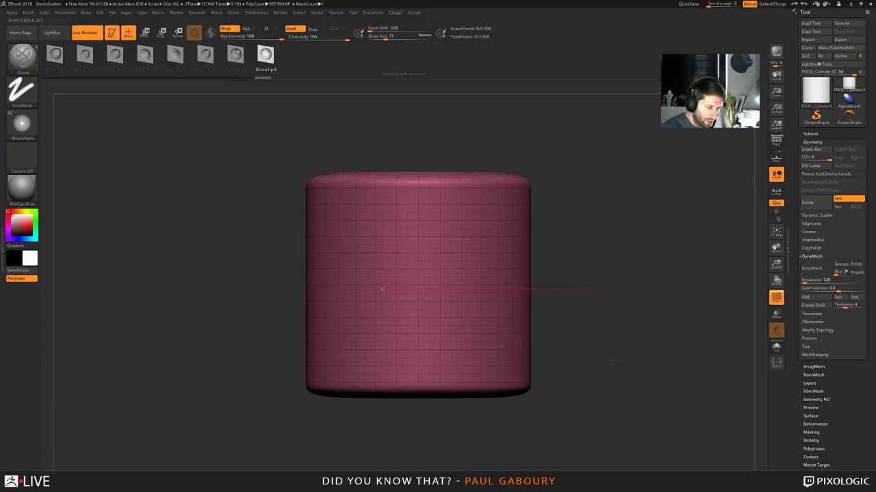
pyautogui.moveTo(578, 320); pyautogui.dragTo(608, 351, button='right')
pyautogui.moveTo(547, 287); pyautogui.dragTo(580, 336)
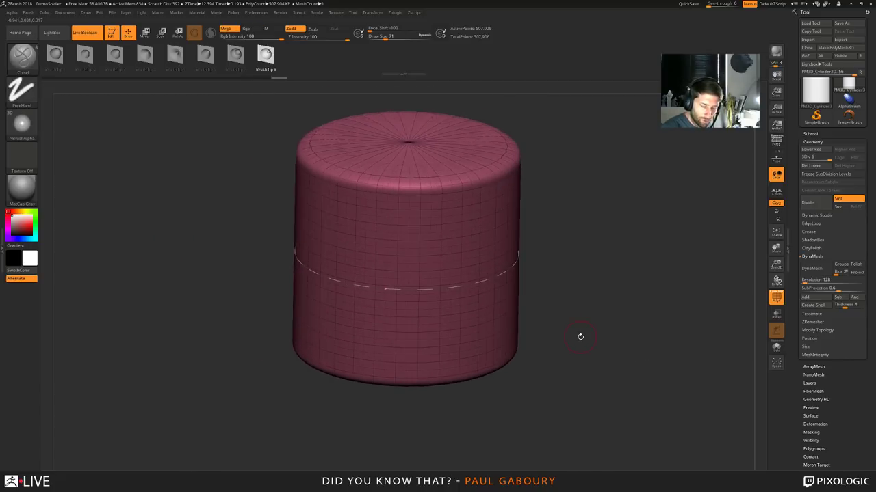
pyautogui.press('shift')
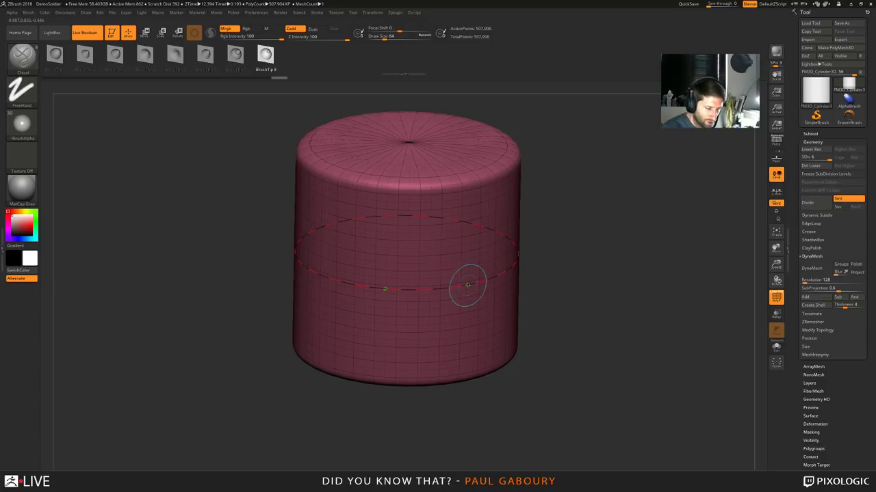
pyautogui.moveTo(466, 287); pyautogui.dragTo(491, 285)
pyautogui.moveTo(573, 293)
pyautogui.mouseDown()
pyautogui.moveTo(612, 306)
pyautogui.moveTo(601, 310)
pyautogui.mouseUp()
pyautogui.hotkey('ctrl', 'z')
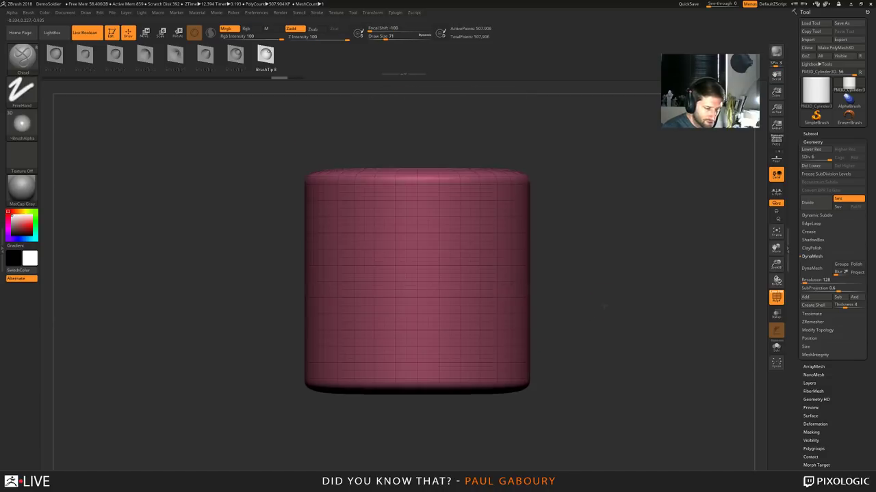
# Reduce the curve-editing Draw Size to 51 and try another Chisel stroke on a curve around the cylinder's middle
pyautogui.press('s')
pyautogui.moveTo(450, 285); pyautogui.dragTo(448, 285)
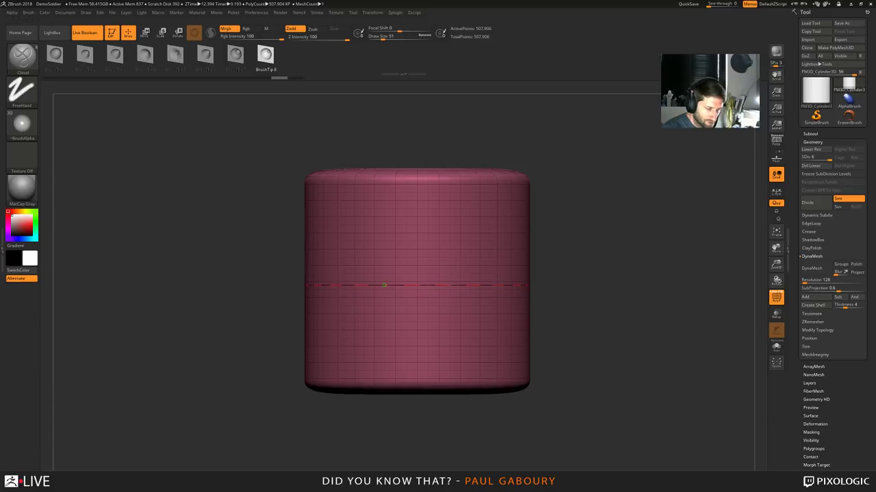
pyautogui.click(450, 286)
pyautogui.hotkey('ctrl', 'z')
pyautogui.keyDown('ctrl'); pyautogui.moveTo(469, 305); pyautogui.dragTo(439, 289, button='right'); pyautogui.keyUp('ctrl')
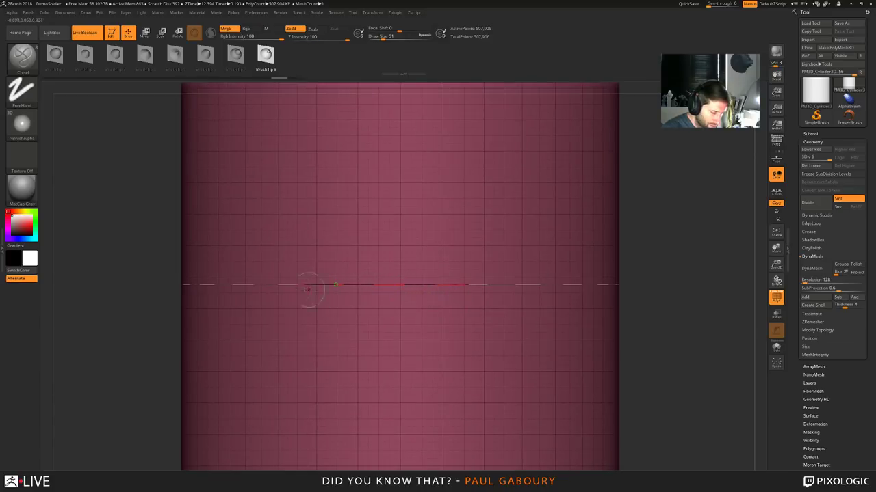
pyautogui.press('ctrl')
pyautogui.press('f')
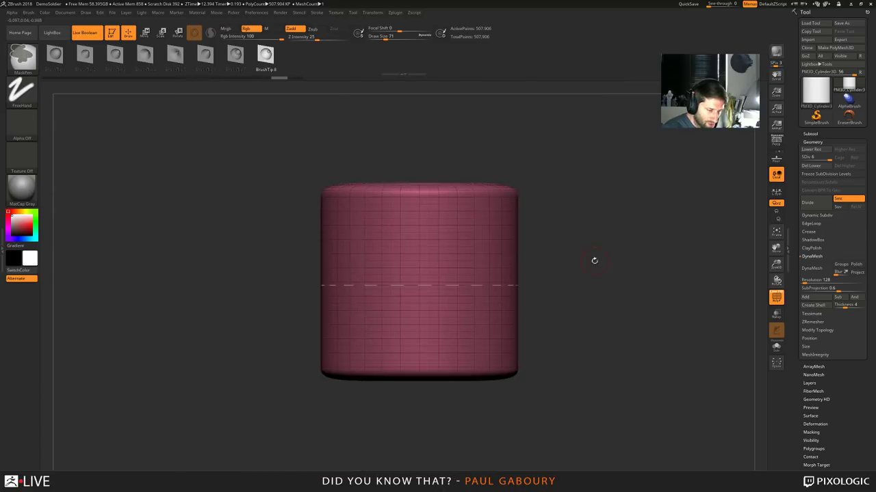
# Turn on LazyMouse and try carving the Chisel along the curve around the cylinder
pyautogui.click(317, 13)
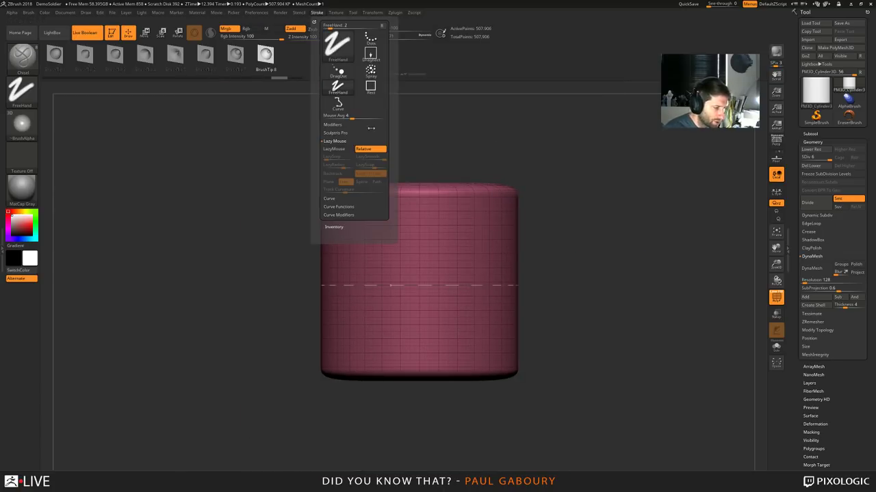
pyautogui.click(333, 148)
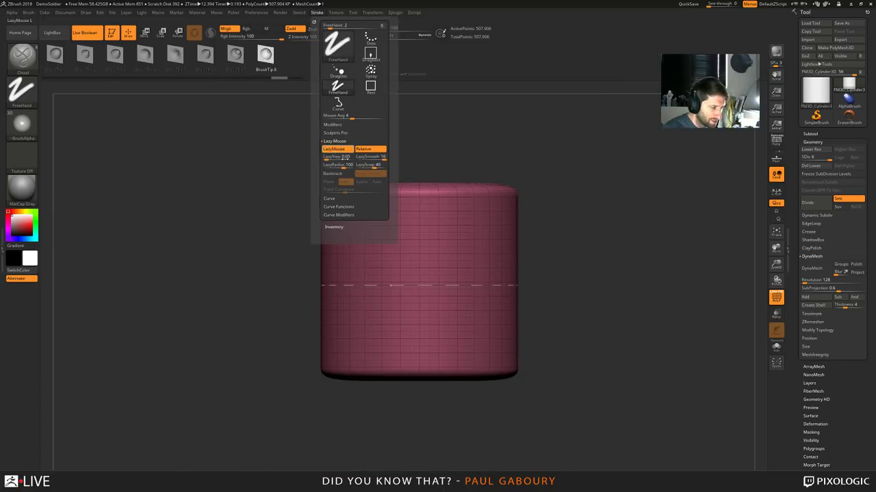
pyautogui.click(436, 286)
pyautogui.click(439, 286)
pyautogui.click(443, 285)
pyautogui.moveTo(446, 284)
pyautogui.mouseDown()
pyautogui.moveTo(472, 286)
pyautogui.moveTo(484, 321)
pyautogui.moveTo(544, 318)
pyautogui.moveTo(552, 221)
pyautogui.moveTo(531, 247)
pyautogui.mouseUp()
pyautogui.hotkey('ctrl', 'z')
pyautogui.hotkey('ctrl', 'z')
pyautogui.hotkey('ctrl', 'z')
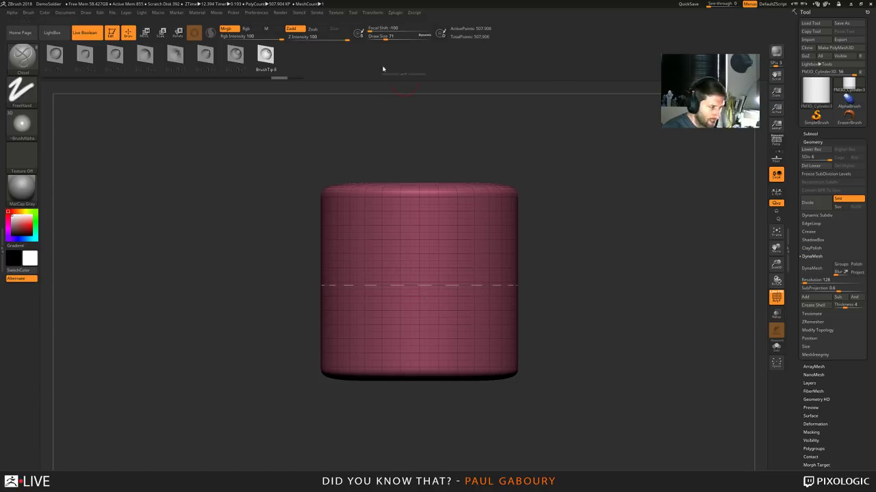
# Open the stroke's curve settings and try pulling the Chisel curve up and down the cylinder's side
pyautogui.click(317, 13)
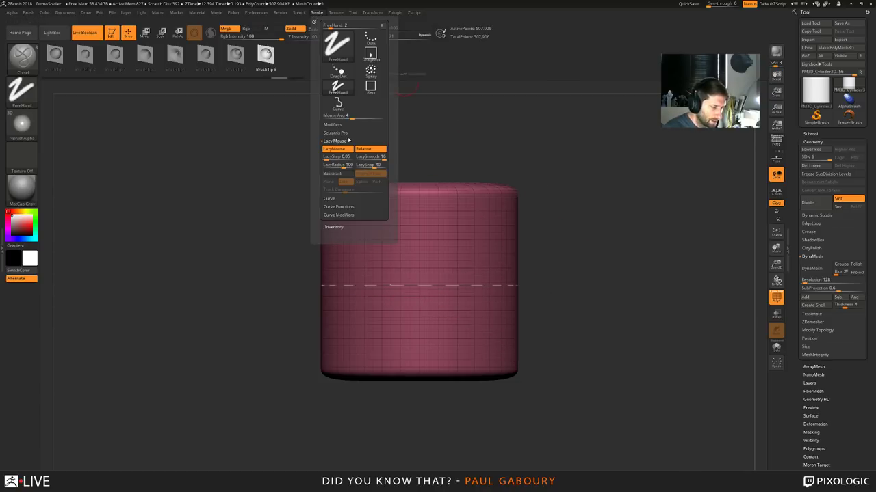
pyautogui.click(329, 199)
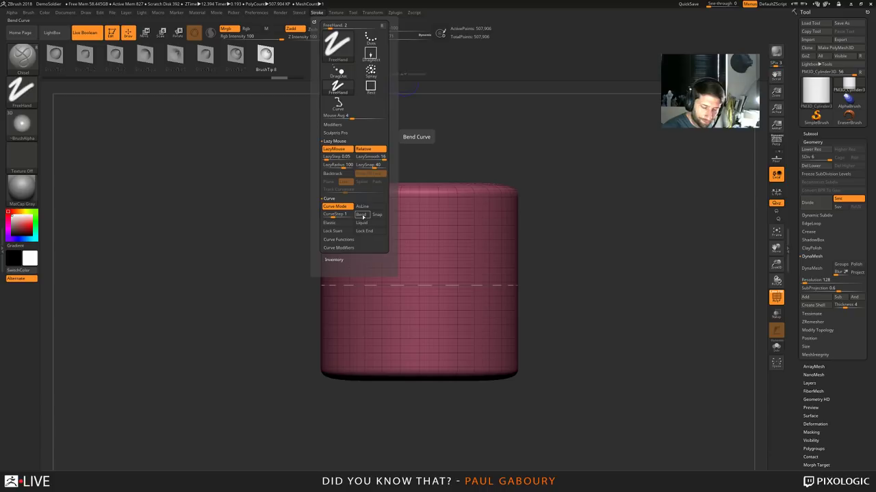
pyautogui.click(451, 285)
pyautogui.click(452, 285)
pyautogui.click(425, 281)
pyautogui.moveTo(495, 284)
pyautogui.mouseDown()
pyautogui.moveTo(494, 249)
pyautogui.moveTo(419, 212)
pyautogui.moveTo(438, 327)
pyautogui.mouseUp()
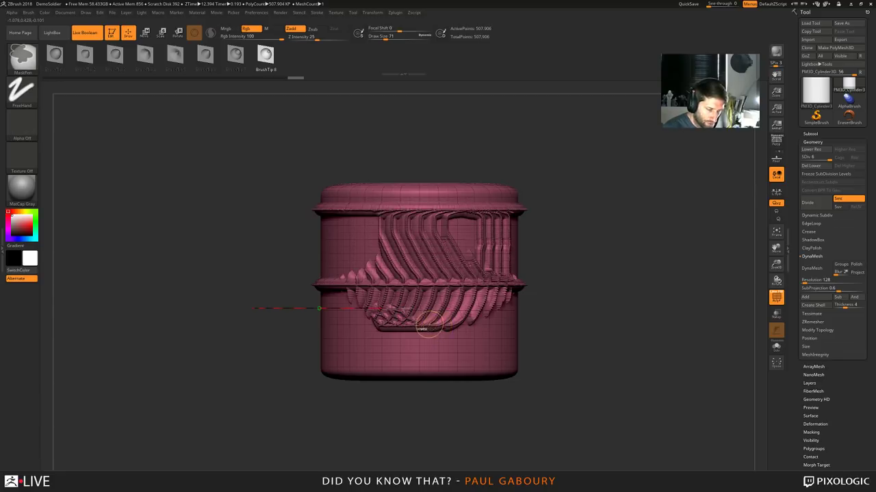
pyautogui.hotkey('ctrl', 'z')
pyautogui.moveTo(407, 286); pyautogui.dragTo(410, 221)
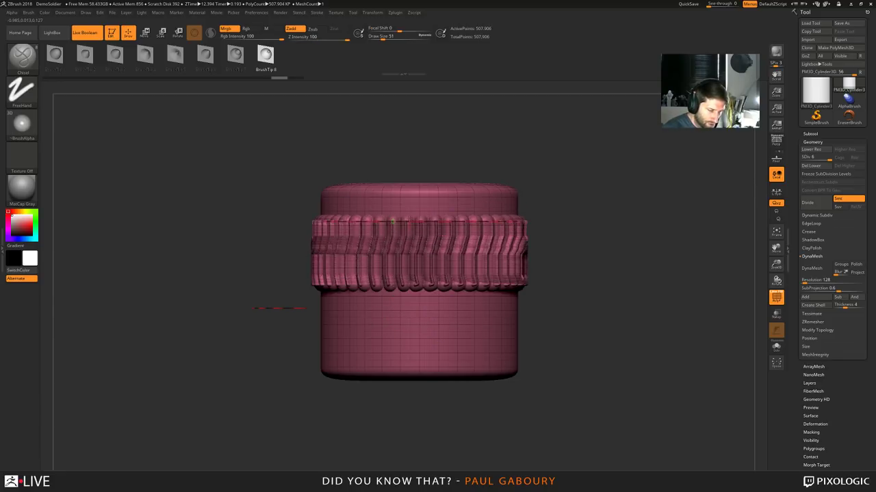
pyautogui.hotkey('ctrl', 'z')
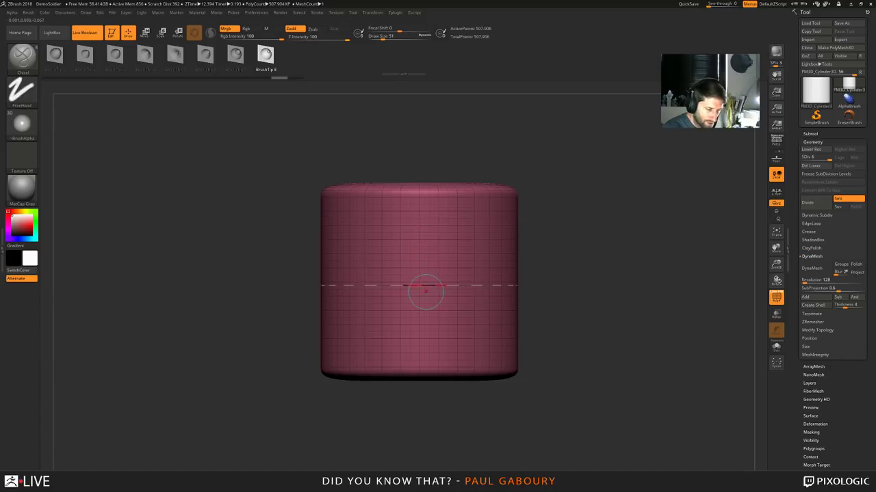
# Lower CurveStep to about 0.6 and test a Chisel stroke on the curve around the cylinder
pyautogui.click(321, 13)
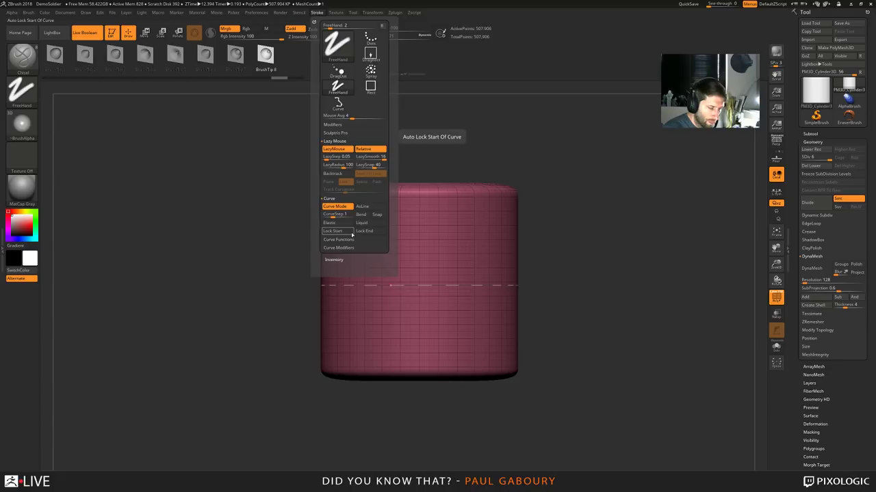
pyautogui.click(333, 216)
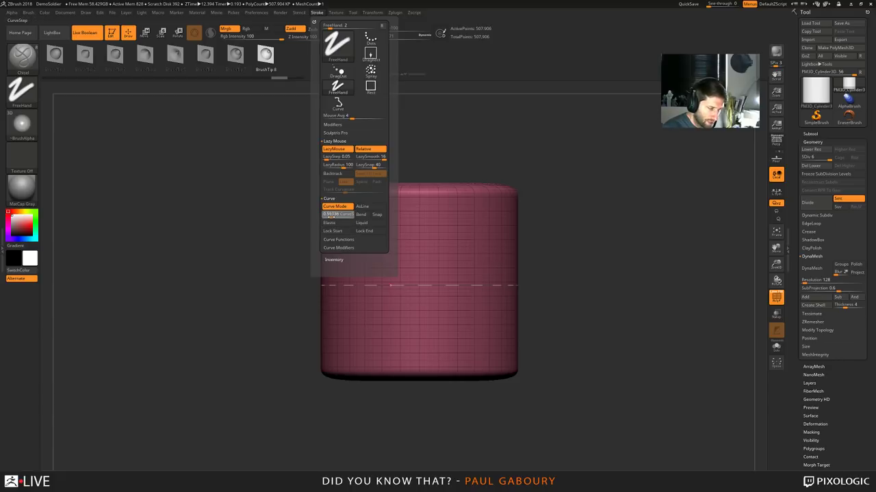
pyautogui.click(419, 285)
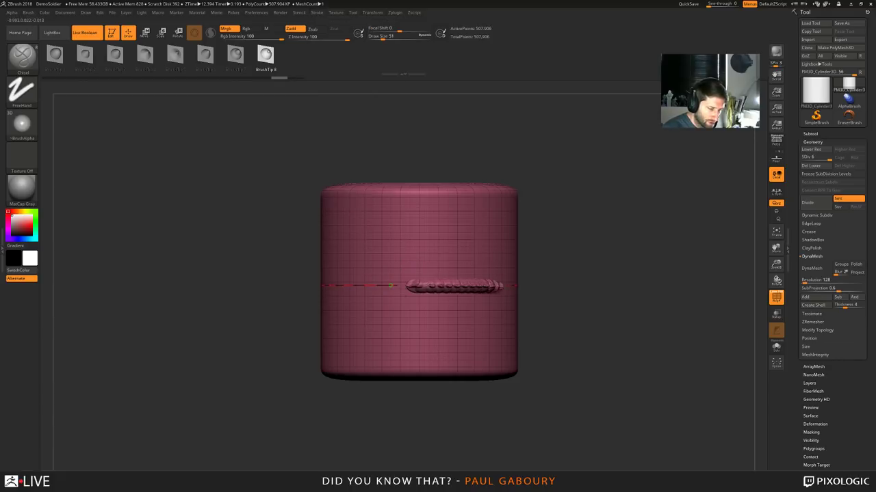
pyautogui.moveTo(557, 283); pyautogui.dragTo(565, 308)
pyautogui.hotkey('ctrl', 'z')
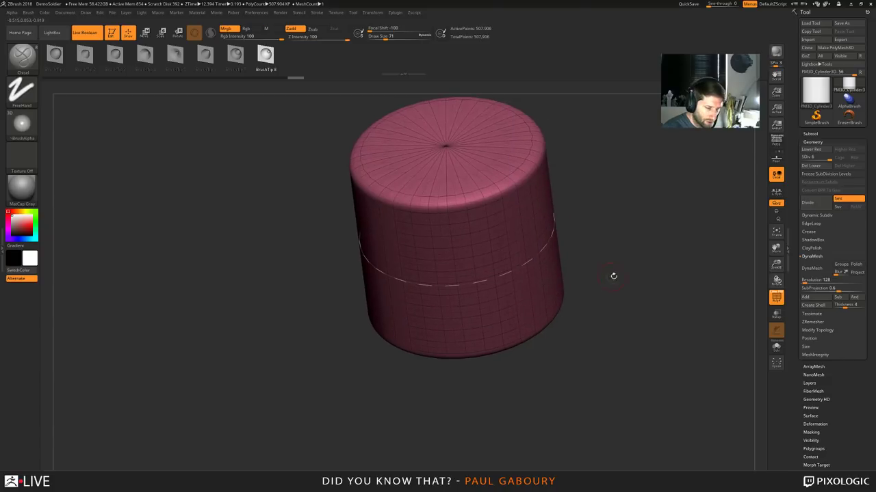
# Try adjusting the curve on the tilted cylinder, and undo the curve
pyautogui.click(482, 276)
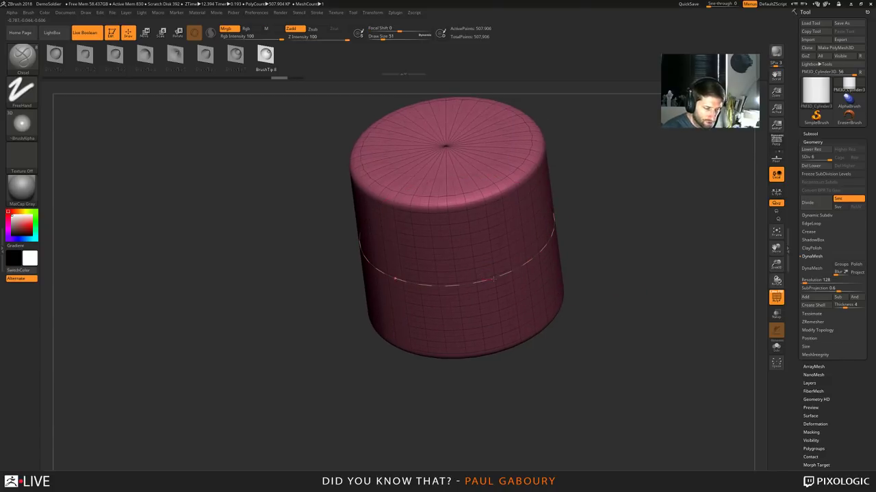
pyautogui.keyDown('shift'); pyautogui.moveTo(541, 263); pyautogui.dragTo(659, 265); pyautogui.keyUp('shift')
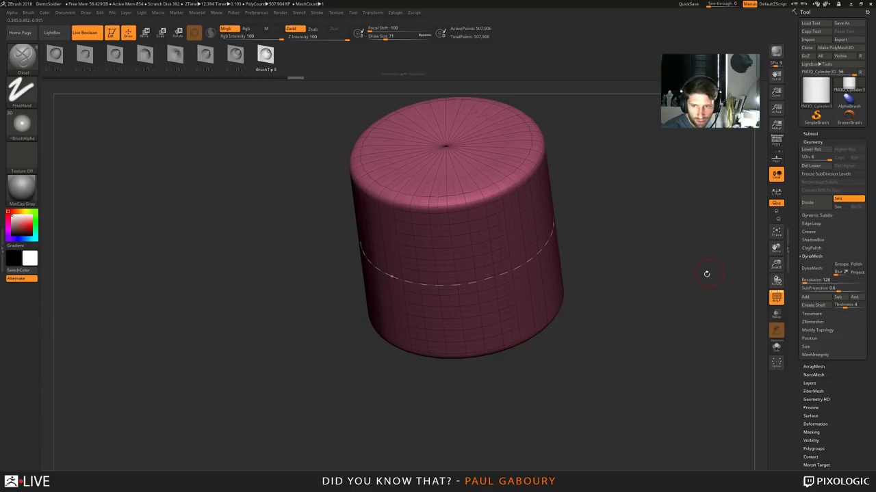
pyautogui.moveTo(688, 309)
pyautogui.mouseDown()
pyautogui.moveTo(699, 319)
pyautogui.moveTo(670, 287)
pyautogui.moveTo(636, 295)
pyautogui.moveTo(645, 336)
pyautogui.mouseUp()
pyautogui.hotkey('ctrl', 'z')
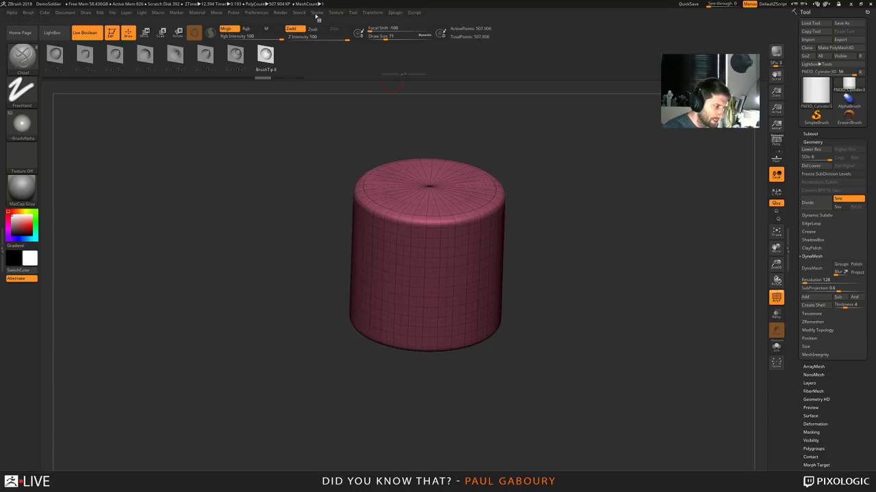
# Turn off LazyMouse and Curve Mode for the Chisel brush
pyautogui.click(317, 13)
pyautogui.click(335, 149)
pyautogui.click(335, 150)
pyautogui.click(335, 149)
pyautogui.click(336, 149)
pyautogui.click(335, 149)
pyautogui.click(336, 149)
pyautogui.click(342, 205)
pyautogui.click(342, 206)
pyautogui.click(339, 206)
pyautogui.click(337, 205)
pyautogui.click(337, 205)
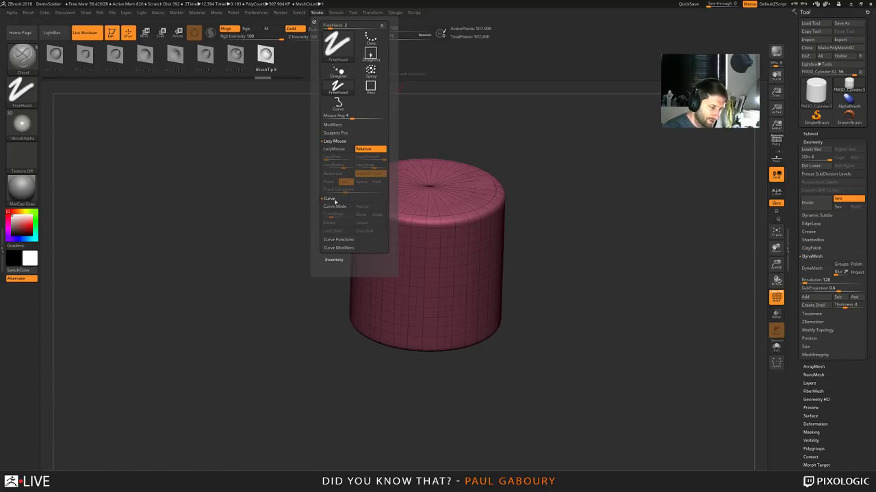
pyautogui.click(333, 198)
pyautogui.click(336, 142)
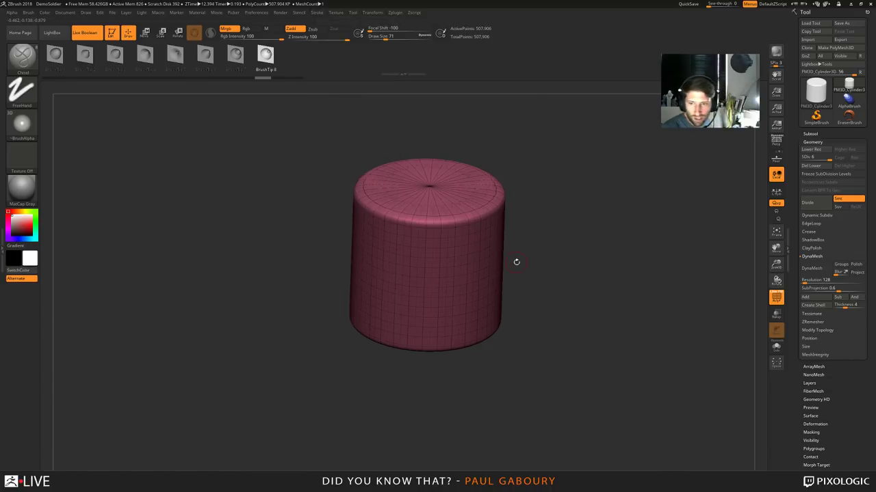
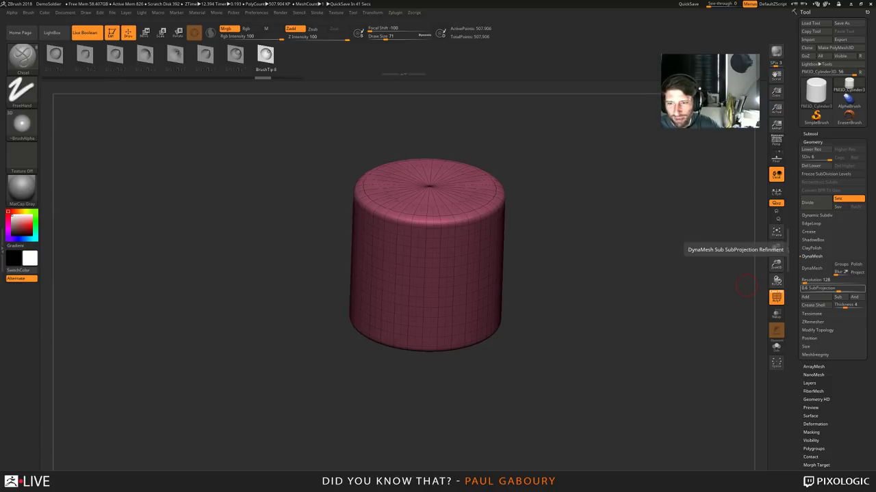
# Set the cylinder to subdivision level 3 and delete its lower and higher subdivision levels
pyautogui.moveTo(596, 296); pyautogui.dragTo(524, 335)
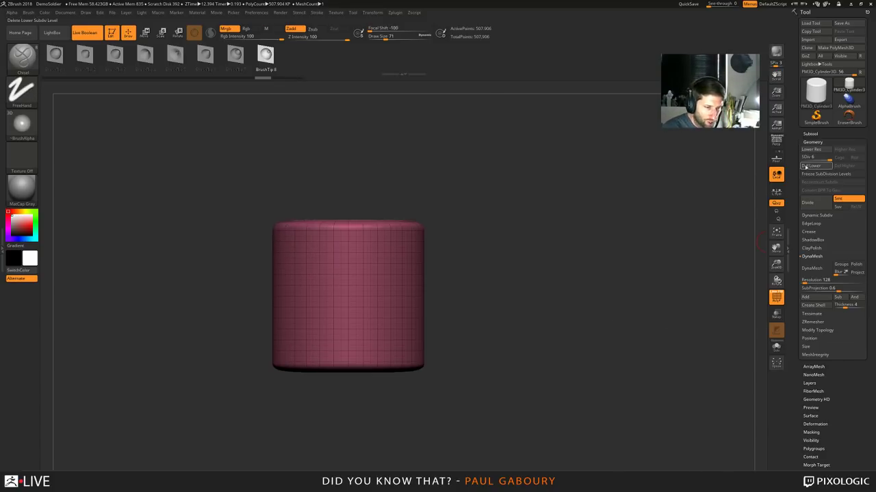
pyautogui.click(806, 158)
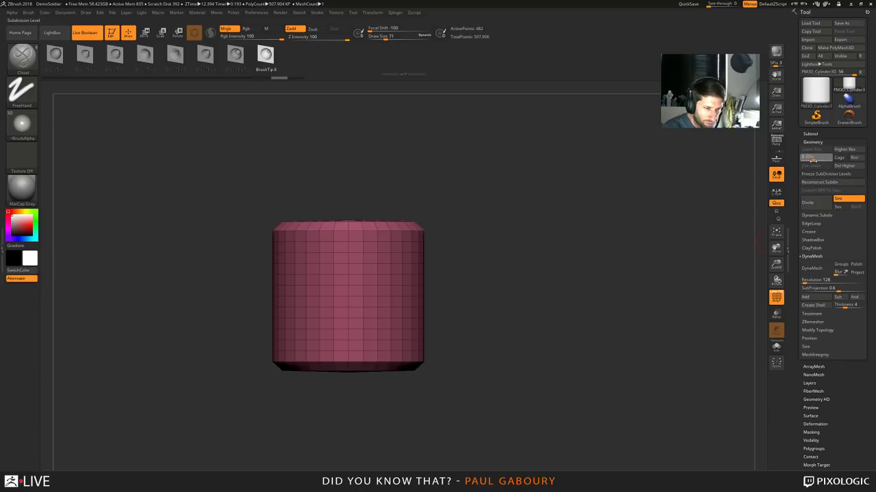
pyautogui.click(814, 160)
pyautogui.click(816, 168)
pyautogui.click(844, 168)
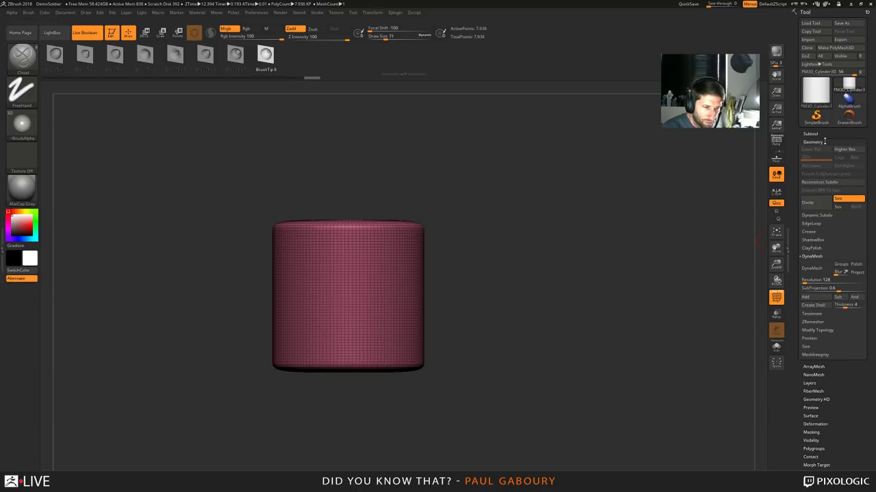
pyautogui.click(825, 142)
# Apply the Project Primitive deformer to the cylinder and move the projected sphere up to the top rim
pyautogui.press('w')
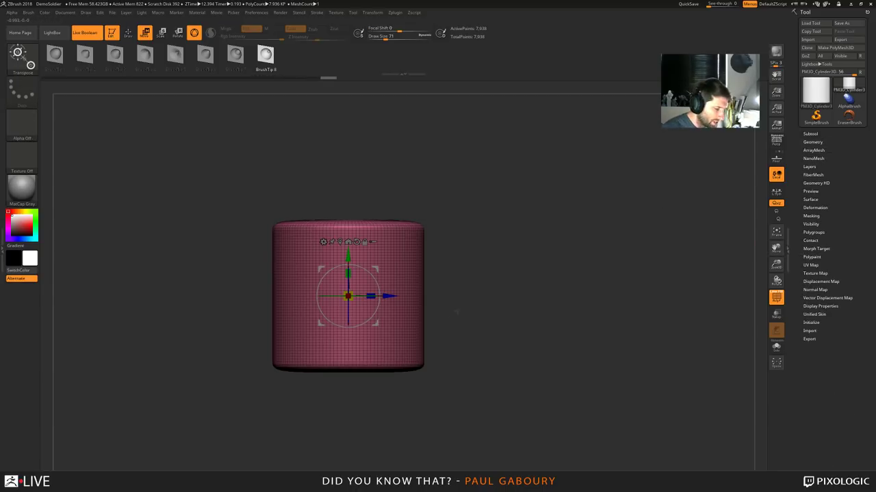
pyautogui.click(324, 242)
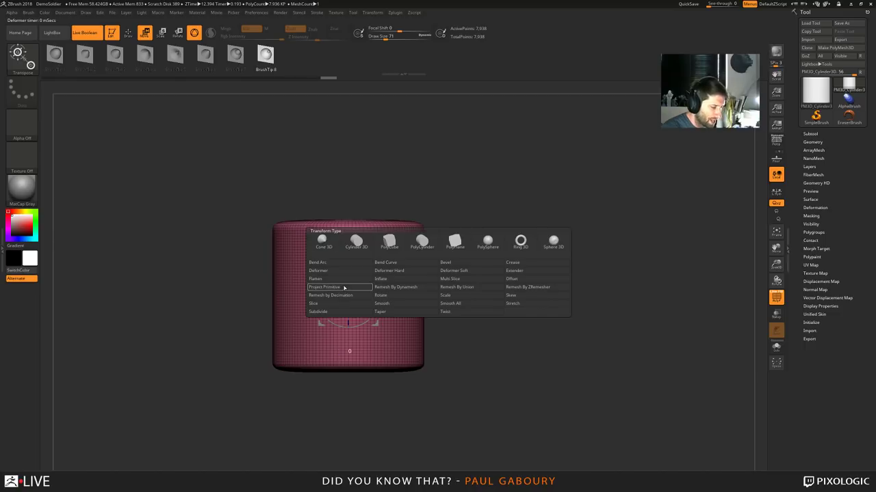
pyautogui.click(344, 287)
pyautogui.moveTo(492, 308); pyautogui.dragTo(497, 333)
pyautogui.moveTo(381, 309); pyautogui.dragTo(456, 350)
pyautogui.keyDown('shift'); pyautogui.moveTo(543, 350); pyautogui.dragTo(520, 350); pyautogui.keyUp('shift')
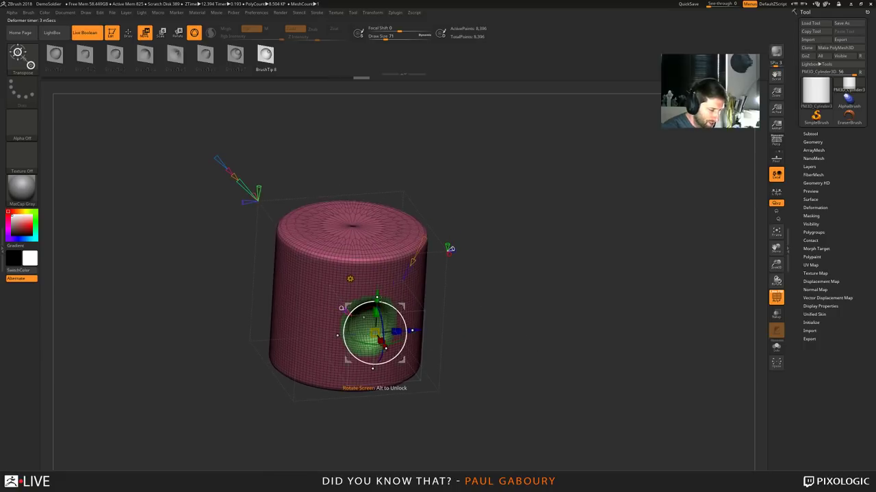
pyautogui.moveTo(377, 295); pyautogui.dragTo(391, 216)
pyautogui.moveTo(273, 189)
pyautogui.keyDown('ctrl'); pyautogui.mouseDown(button='right')
pyautogui.moveTo(258, 127)
pyautogui.moveTo(258, 196)
pyautogui.mouseUp(button='right'); pyautogui.keyUp('ctrl')
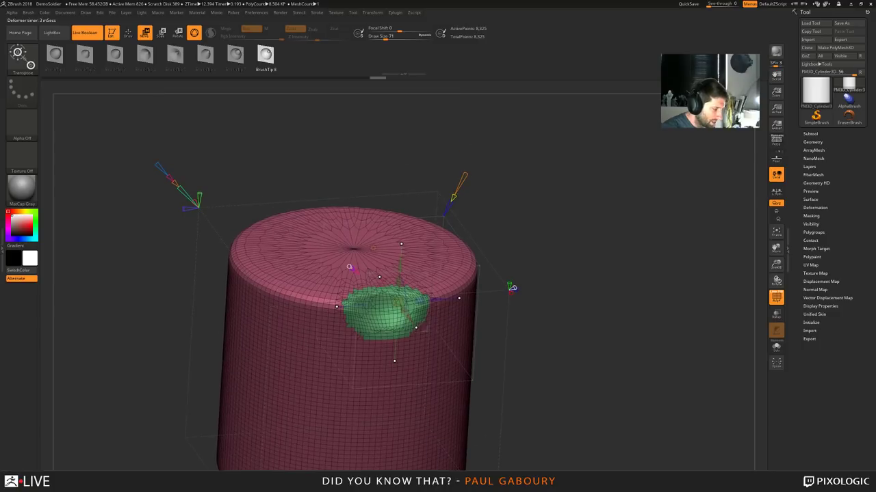
# Increase the mesh resolution around the projected sphere and hide the polyframe to inspect the cut in the rim
pyautogui.moveTo(178, 185); pyautogui.dragTo(179, 187)
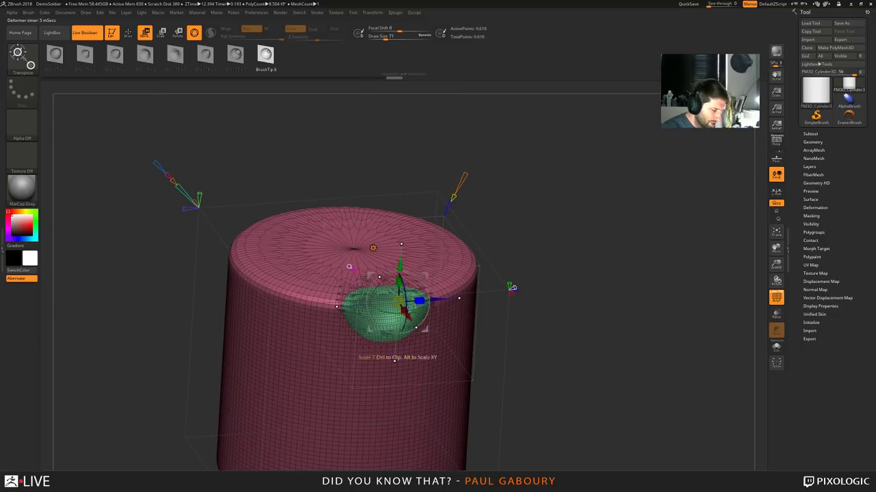
pyautogui.hotkey('shift', 'f')
pyautogui.moveTo(335, 196); pyautogui.dragTo(535, 247)
pyautogui.moveTo(644, 282); pyautogui.dragTo(640, 283)
pyautogui.moveTo(680, 346); pyautogui.dragTo(623, 346, button='right')
pyautogui.moveTo(622, 346); pyautogui.dragTo(599, 331)
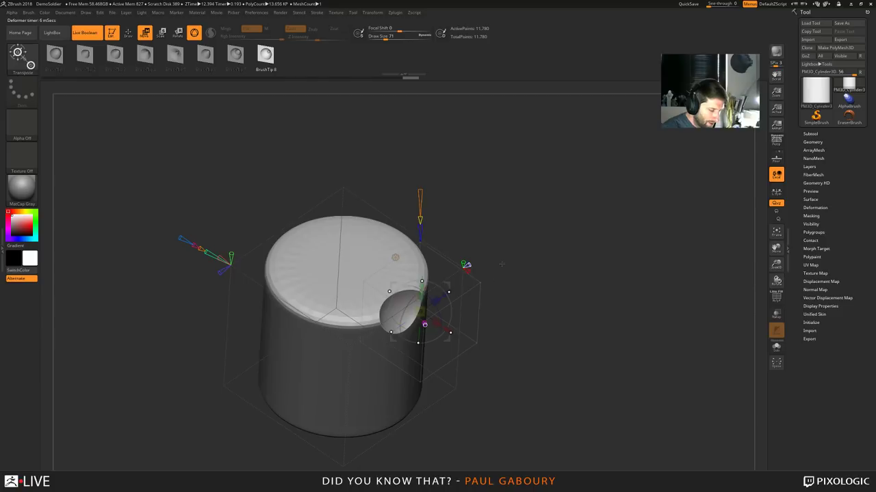
# Repeat the projected sphere cut 8 times radially around the cylinder's top rim
pyautogui.keyDown('ctrl'); pyautogui.moveTo(499, 269); pyautogui.dragTo(494, 244, button='right'); pyautogui.keyUp('ctrl')
pyautogui.moveTo(500, 246); pyautogui.dragTo(498, 237)
pyautogui.moveTo(583, 321); pyautogui.dragTo(586, 245, button='right')
pyautogui.moveTo(586, 245); pyautogui.dragTo(535, 234)
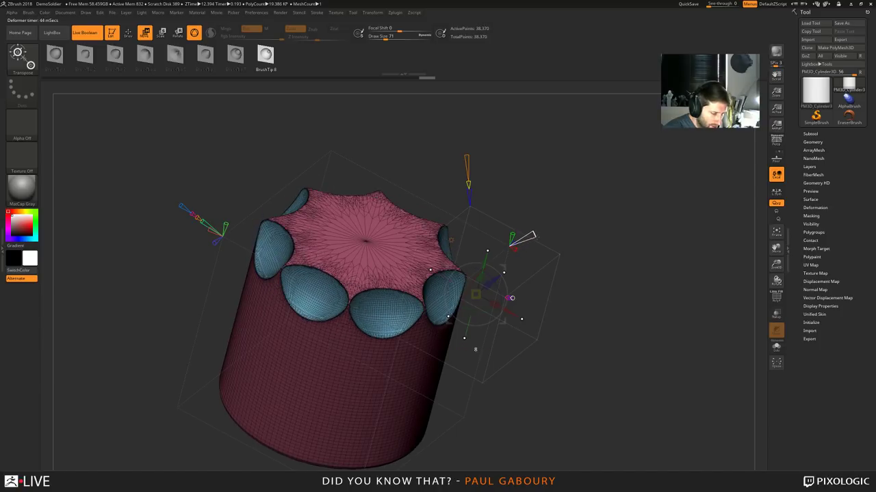
# Hide the polyframe, shrink the projected sphere cut, and adjust its number of radial repeats around the cylinder's top rim
pyautogui.hotkey('shift', 'f')
pyautogui.keyDown('ctrl'); pyautogui.moveTo(563, 315); pyautogui.dragTo(555, 359, button='right'); pyautogui.keyUp('ctrl')
pyautogui.moveTo(433, 323); pyautogui.dragTo(416, 334)
pyautogui.moveTo(541, 309); pyautogui.dragTo(542, 277, button='right')
pyautogui.moveTo(511, 182); pyautogui.dragTo(523, 176)
pyautogui.keyDown('ctrl'); pyautogui.moveTo(551, 276); pyautogui.dragTo(551, 253, button='right'); pyautogui.keyUp('ctrl')
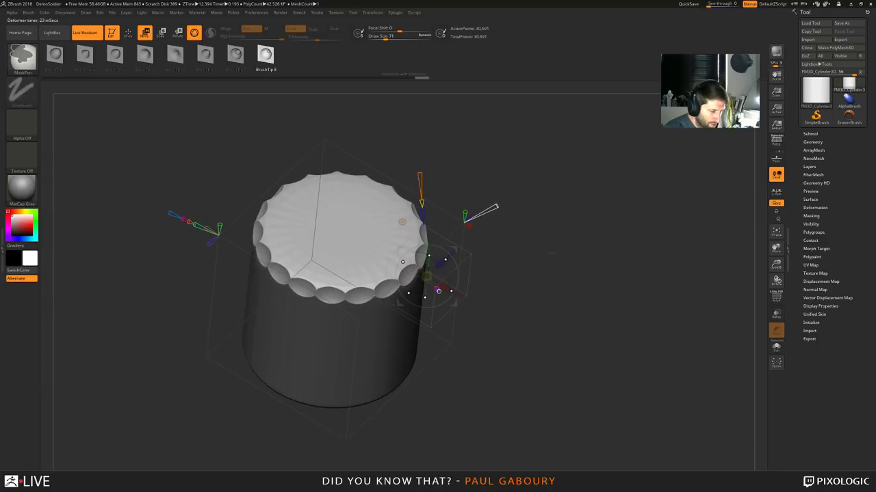
pyautogui.moveTo(494, 206); pyautogui.dragTo(490, 208)
pyautogui.keyDown('ctrl'); pyautogui.moveTo(548, 289); pyautogui.dragTo(546, 257, button='right'); pyautogui.keyUp('ctrl')
pyautogui.moveTo(545, 257); pyautogui.dragTo(521, 316, button='right')
pyautogui.moveTo(521, 316)
pyautogui.mouseDown(button='right')
pyautogui.moveTo(541, 304)
pyautogui.moveTo(510, 263)
pyautogui.moveTo(538, 315)
pyautogui.mouseUp(button='right')
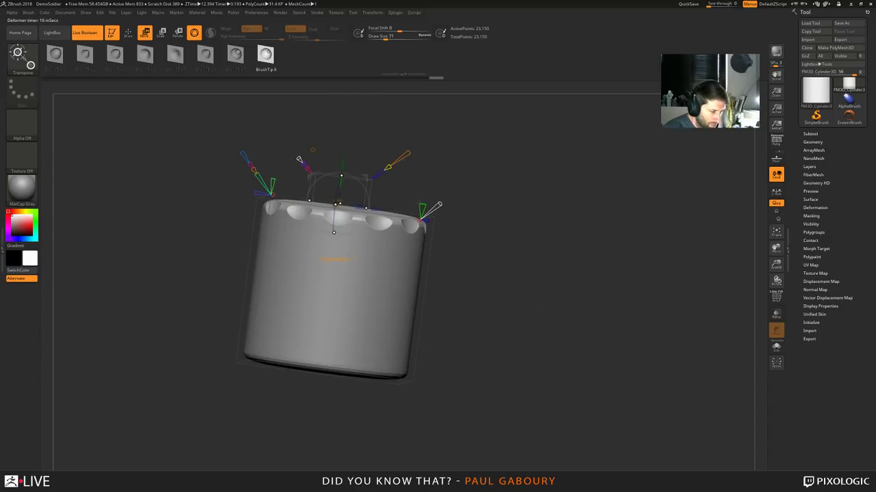
# Try fewer radial repeats of the sphere cut, then raise the count to space small cuts evenly around the rim
pyautogui.click(423, 204)
pyautogui.moveTo(545, 224); pyautogui.dragTo(508, 226, button='right')
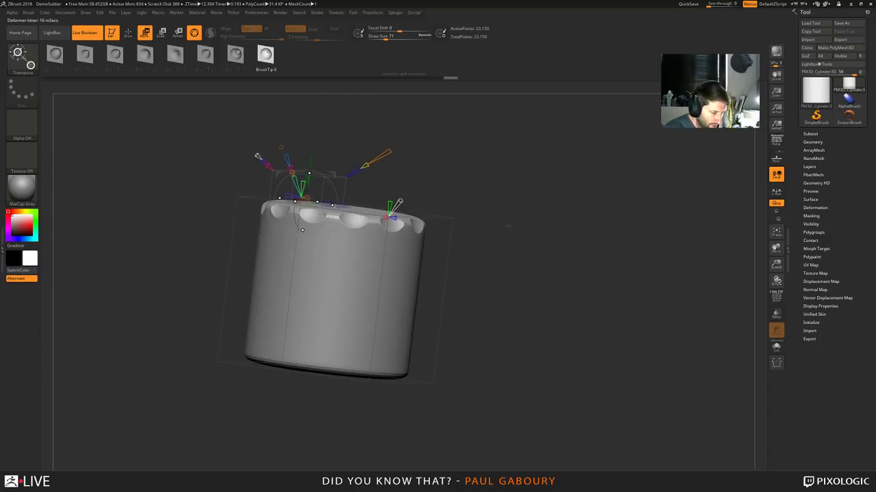
pyautogui.moveTo(384, 216); pyautogui.dragTo(386, 216)
pyautogui.moveTo(472, 233); pyautogui.dragTo(438, 280, button='right')
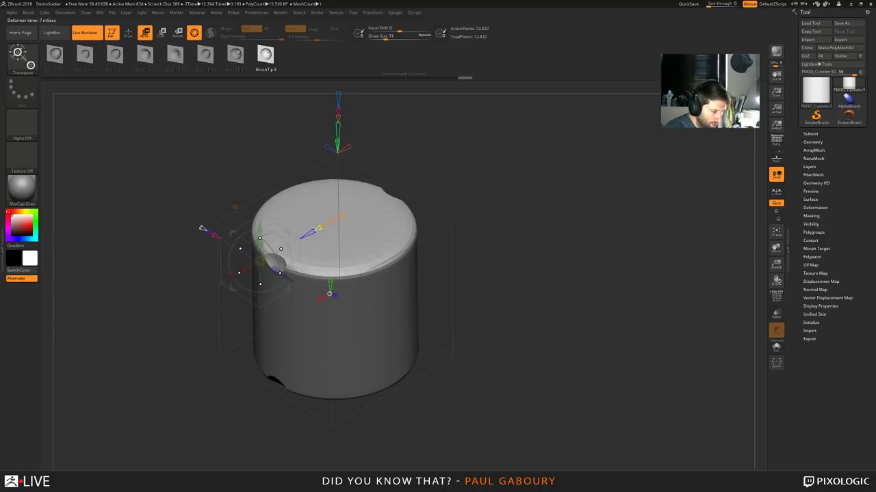
pyautogui.moveTo(319, 299); pyautogui.dragTo(325, 296)
pyautogui.moveTo(509, 332); pyautogui.dragTo(571, 334, button='right')
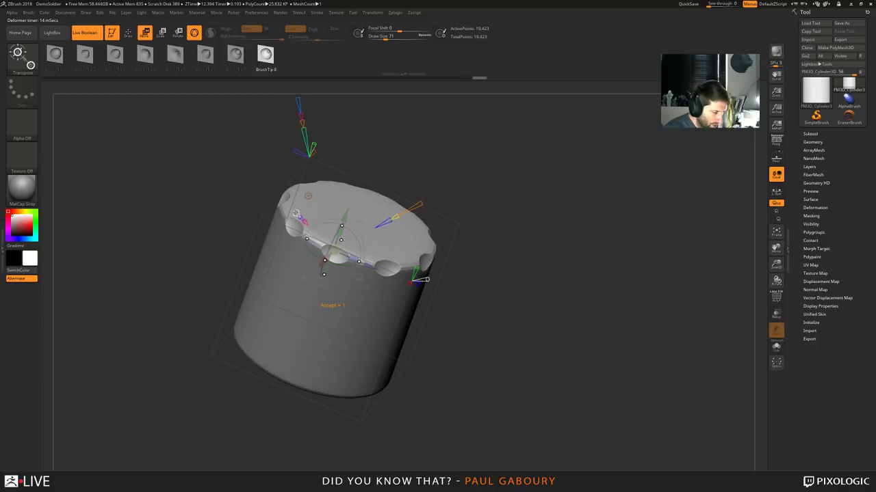
# Accept the rim cuts and move the projected sphere down to carve a second row of cuts near the base
pyautogui.click(296, 214)
pyautogui.moveTo(297, 214); pyautogui.dragTo(251, 204)
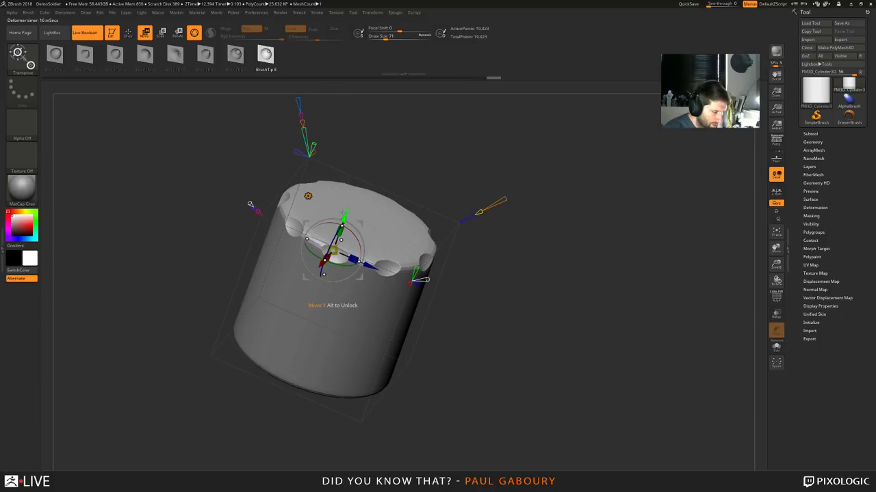
pyautogui.keyDown('ctrl'); pyautogui.moveTo(344, 217); pyautogui.dragTo(296, 352); pyautogui.keyUp('ctrl')
pyautogui.keyDown('ctrl'); pyautogui.moveTo(472, 387); pyautogui.dragTo(556, 404, button='right'); pyautogui.keyUp('ctrl')
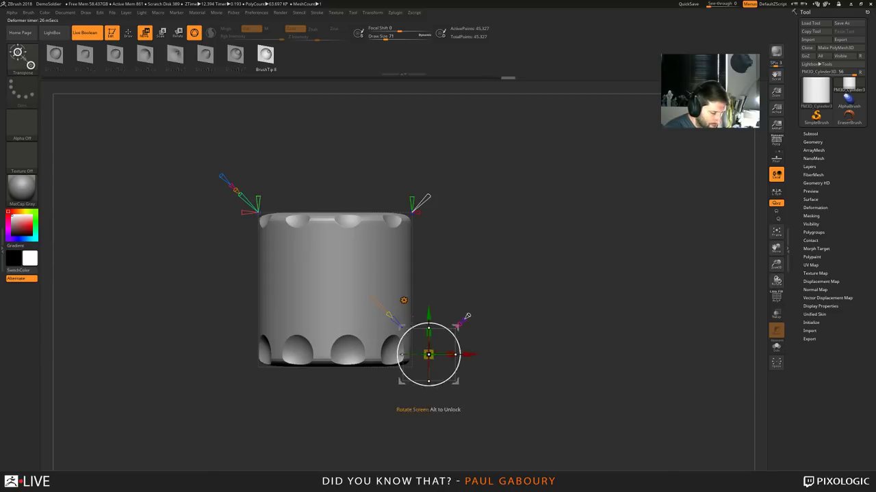
# Move the second row of sphere cuts up to just below the cylinder's top rim
pyautogui.moveTo(428, 316); pyautogui.dragTo(445, 190)
pyautogui.moveTo(539, 235); pyautogui.dragTo(569, 298, button='right')
pyautogui.moveTo(526, 206)
pyautogui.mouseDown()
pyautogui.moveTo(514, 206)
pyautogui.moveTo(533, 205)
pyautogui.mouseUp()
pyautogui.keyDown('ctrl'); pyautogui.moveTo(573, 324); pyautogui.dragTo(573, 290, button='right'); pyautogui.keyUp('ctrl')
pyautogui.moveTo(574, 290); pyautogui.dragTo(533, 336, button='right')
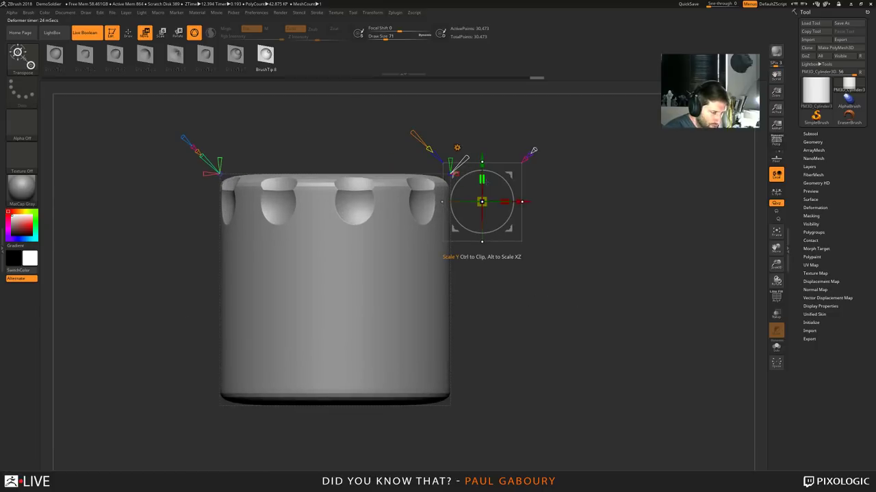
# Stretch the projected sphere vertically so the repeated cuts become long flutes down the cylinder's side
pyautogui.moveTo(482, 242); pyautogui.dragTo(481, 416)
pyautogui.moveTo(575, 197); pyautogui.dragTo(534, 278)
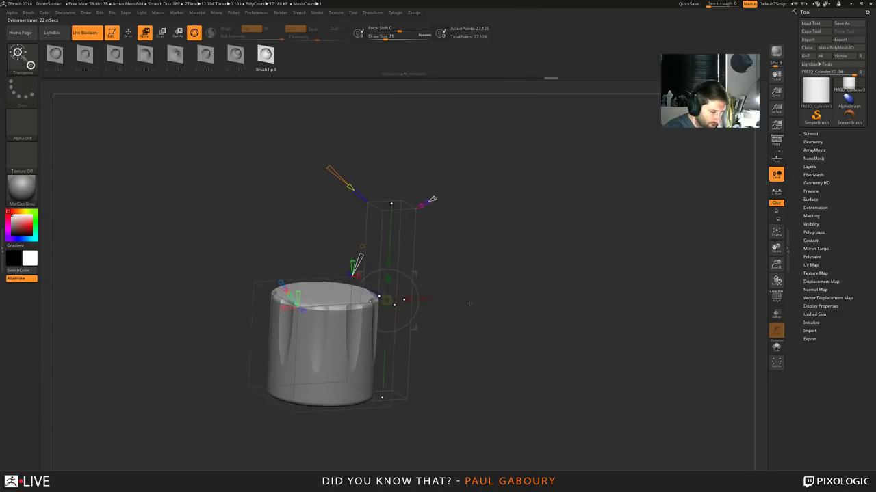
pyautogui.moveTo(470, 303); pyautogui.dragTo(468, 315)
pyautogui.moveTo(389, 279); pyautogui.dragTo(400, 265)
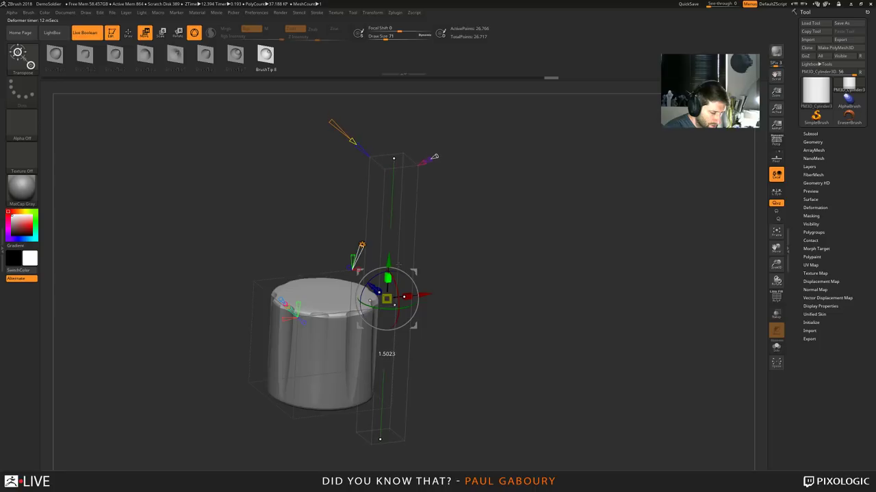
pyautogui.keyDown('ctrl'); pyautogui.moveTo(493, 308); pyautogui.dragTo(481, 287, button='right'); pyautogui.keyUp('ctrl')
pyautogui.moveTo(481, 287); pyautogui.dragTo(512, 287, button='right')
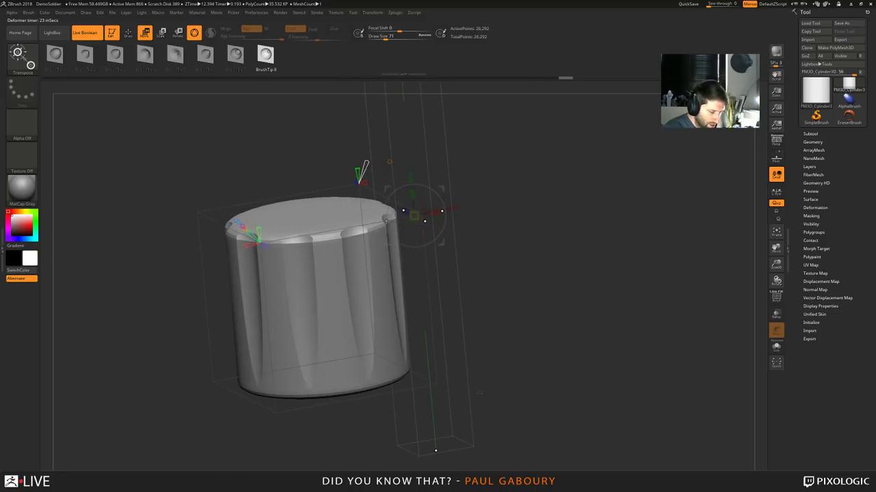
# Clip the lower end of the stretched primitive to form flat-ended grooves stopping partway down the side
pyautogui.moveTo(436, 451); pyautogui.dragTo(434, 351)
pyautogui.moveTo(533, 357)
pyautogui.keyDown('ctrl'); pyautogui.mouseDown(button='right')
pyautogui.moveTo(524, 331)
pyautogui.moveTo(517, 365)
pyautogui.moveTo(589, 316)
pyautogui.mouseUp(button='right'); pyautogui.keyUp('ctrl')
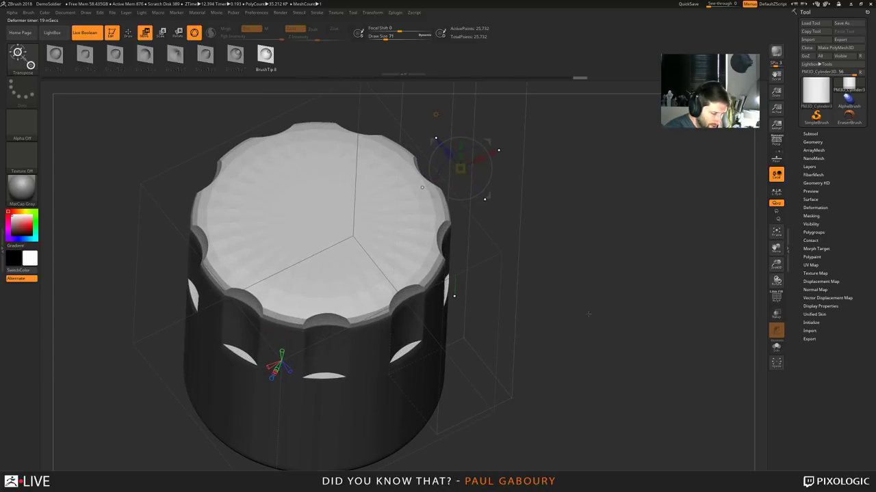
pyautogui.moveTo(495, 156)
pyautogui.mouseDown()
pyautogui.moveTo(488, 158)
pyautogui.moveTo(495, 155)
pyautogui.mouseUp()
pyautogui.keyDown('ctrl'); pyautogui.moveTo(594, 232); pyautogui.dragTo(546, 273, button='right'); pyautogui.keyUp('ctrl')
pyautogui.moveTo(545, 273); pyautogui.dragTo(528, 278)
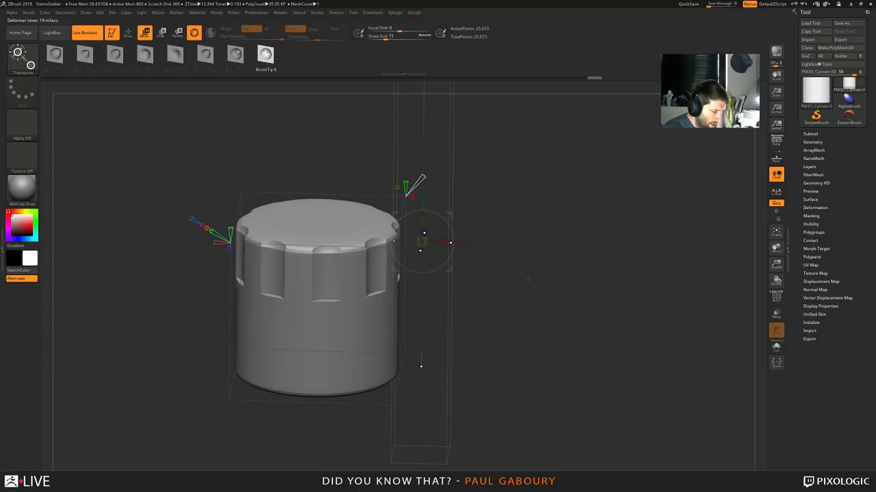
# Leave the deformer for Draw mode and examine the grooved cylinder from several angles
pyautogui.click(422, 186)
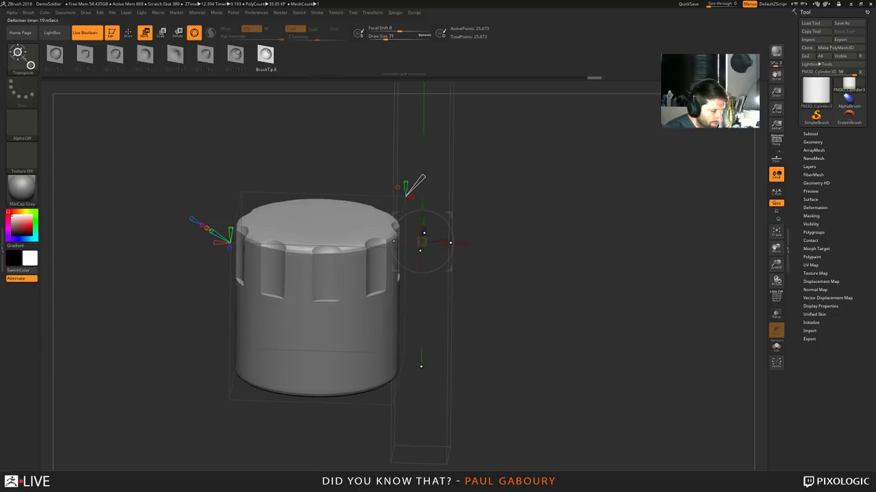
pyautogui.moveTo(450, 292); pyautogui.dragTo(475, 315)
pyautogui.moveTo(476, 316)
pyautogui.keyDown('ctrl'); pyautogui.mouseDown(button='right')
pyautogui.moveTo(478, 275)
pyautogui.moveTo(479, 305)
pyautogui.mouseUp(button='right'); pyautogui.keyUp('ctrl')
pyautogui.click(412, 226)
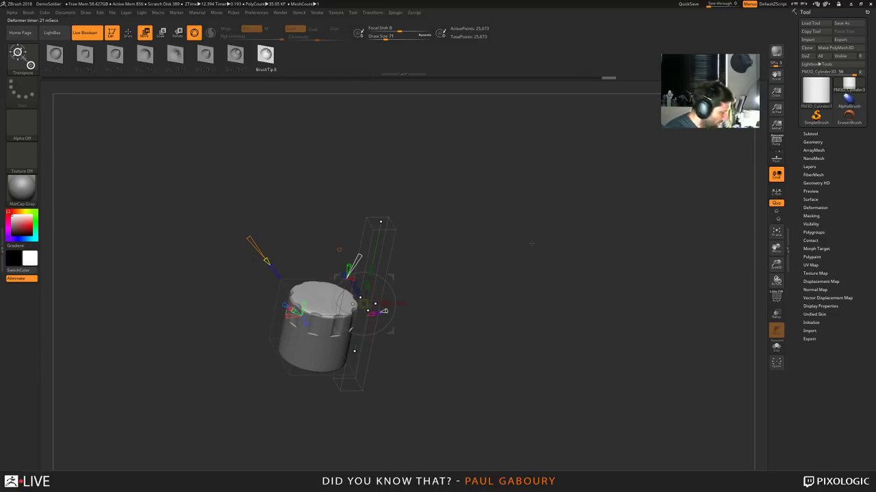
pyautogui.press('q')
pyautogui.moveTo(431, 341)
pyautogui.mouseDown(button='right')
pyautogui.moveTo(412, 362)
pyautogui.moveTo(412, 341)
pyautogui.mouseUp(button='right')
pyautogui.moveTo(412, 341)
pyautogui.keyDown('alt'); pyautogui.mouseDown(button='right')
pyautogui.moveTo(433, 300)
pyautogui.moveTo(454, 298)
pyautogui.mouseUp(button='right'); pyautogui.keyUp('alt')
pyautogui.moveTo(453, 297); pyautogui.dragTo(320, 313)
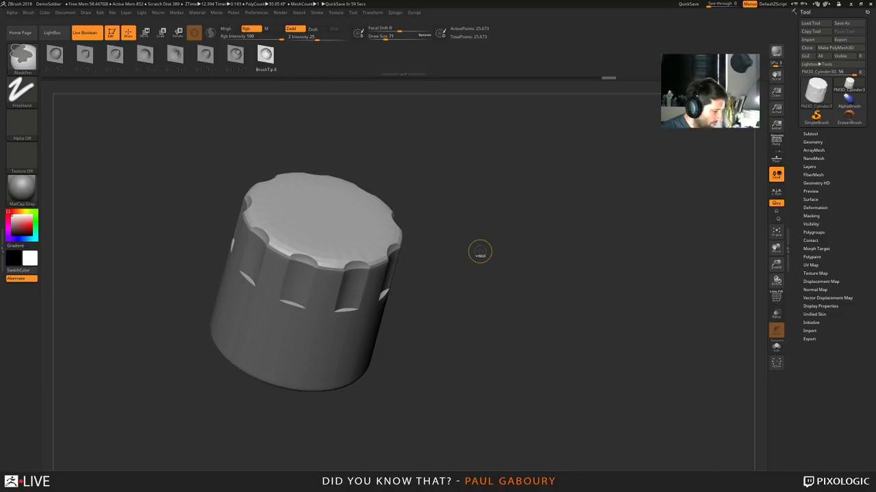
# Undo the clipped grooves and turn the repeated cuts into raised forms around the cylinder
pyautogui.press('w')
pyautogui.hotkey('ctrl', 'z')
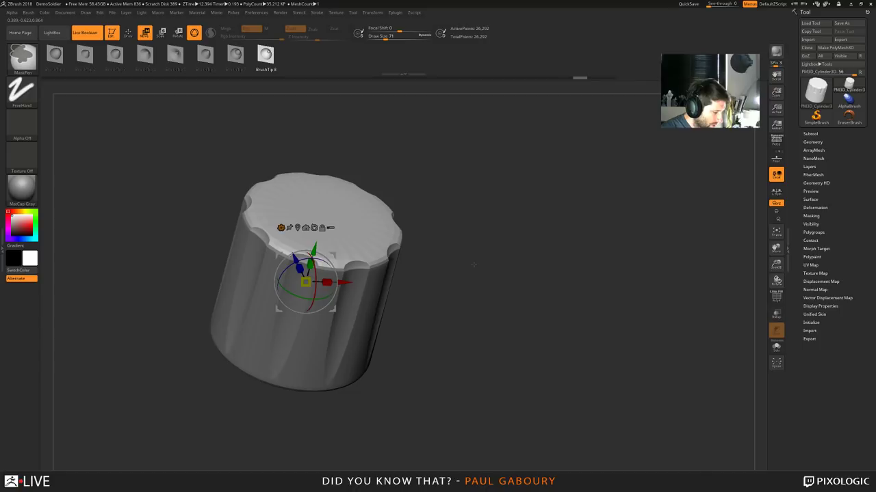
pyautogui.moveTo(469, 271); pyautogui.dragTo(400, 376)
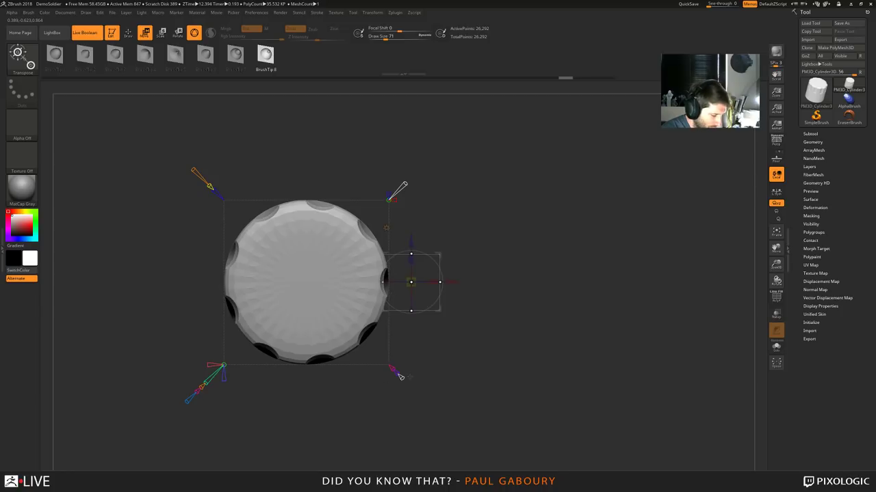
pyautogui.moveTo(401, 376); pyautogui.dragTo(459, 331)
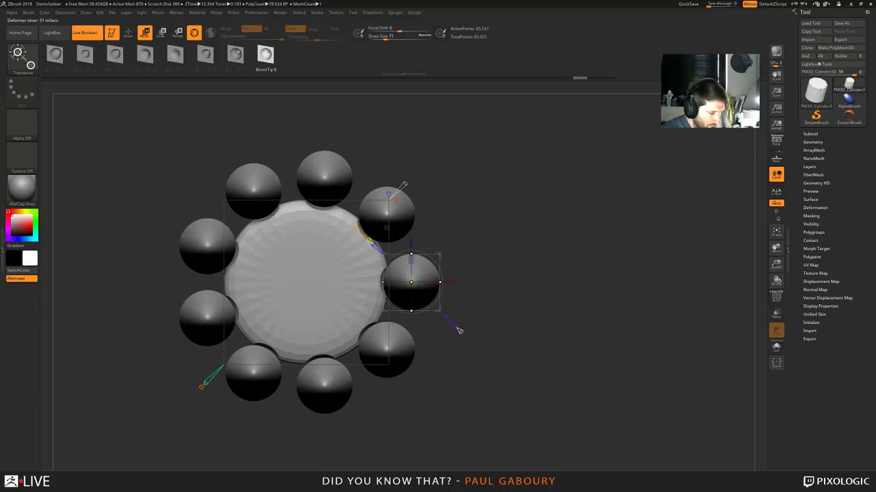
pyautogui.moveTo(458, 330); pyautogui.dragTo(477, 330)
# Tilt the stretched primitive so the raised forms flare outward around the cylinder
pyautogui.keyDown('shift'); pyautogui.moveTo(573, 329); pyautogui.dragTo(526, 267); pyautogui.keyUp('shift')
pyautogui.moveTo(460, 282); pyautogui.dragTo(453, 302)
pyautogui.moveTo(547, 328); pyautogui.dragTo(543, 199)
pyautogui.keyDown('ctrl'); pyautogui.moveTo(544, 198); pyautogui.dragTo(545, 236, button='right'); pyautogui.keyUp('ctrl')
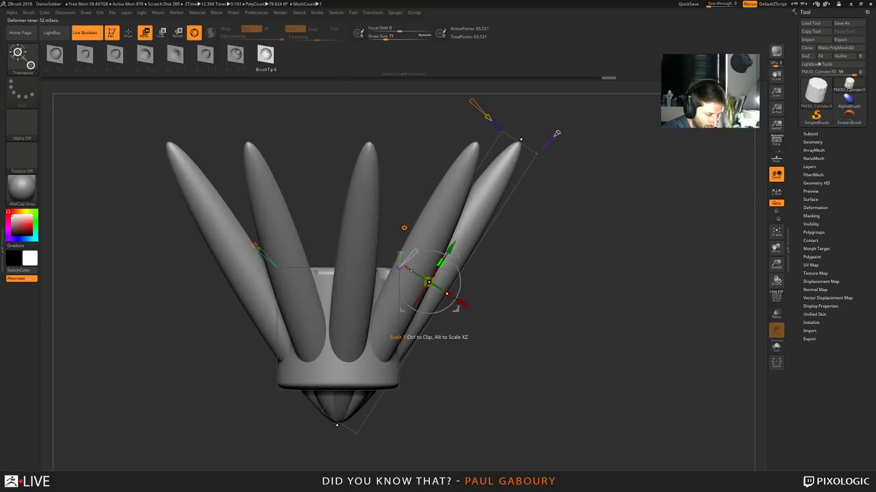
# Turn the tilted raised forms back into cuts to carve oval recesses around the cylinder's side
pyautogui.moveTo(441, 263)
pyautogui.mouseDown()
pyautogui.moveTo(412, 326)
pyautogui.moveTo(440, 265)
pyautogui.mouseUp()
pyautogui.moveTo(516, 196); pyautogui.dragTo(508, 205)
pyautogui.moveTo(548, 301); pyautogui.dragTo(527, 337)
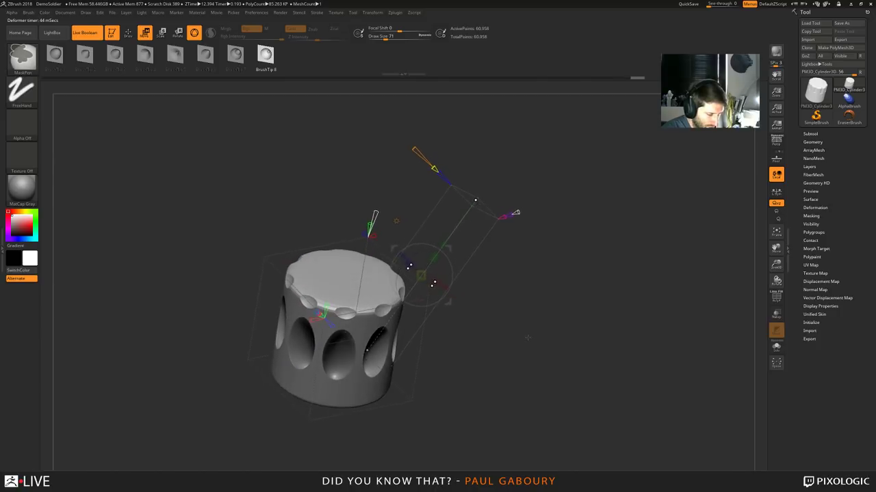
pyautogui.keyDown('ctrl'); pyautogui.moveTo(527, 337); pyautogui.dragTo(530, 387, button='right'); pyautogui.keyUp('ctrl')
# Adjust the primitive's tilt and projection to carve long tapered flutes from the rim toward the base
pyautogui.moveTo(507, 204)
pyautogui.mouseDown()
pyautogui.moveTo(465, 254)
pyautogui.moveTo(539, 156)
pyautogui.moveTo(516, 191)
pyautogui.moveTo(486, 201)
pyautogui.moveTo(531, 206)
pyautogui.moveTo(506, 197)
pyautogui.mouseUp()
pyautogui.moveTo(666, 326); pyautogui.dragTo(618, 331)
pyautogui.moveTo(511, 212)
pyautogui.mouseDown()
pyautogui.moveTo(521, 190)
pyautogui.moveTo(518, 226)
pyautogui.moveTo(521, 206)
pyautogui.mouseUp()
pyautogui.moveTo(540, 237); pyautogui.dragTo(508, 236)
pyautogui.moveTo(562, 260); pyautogui.dragTo(563, 300)
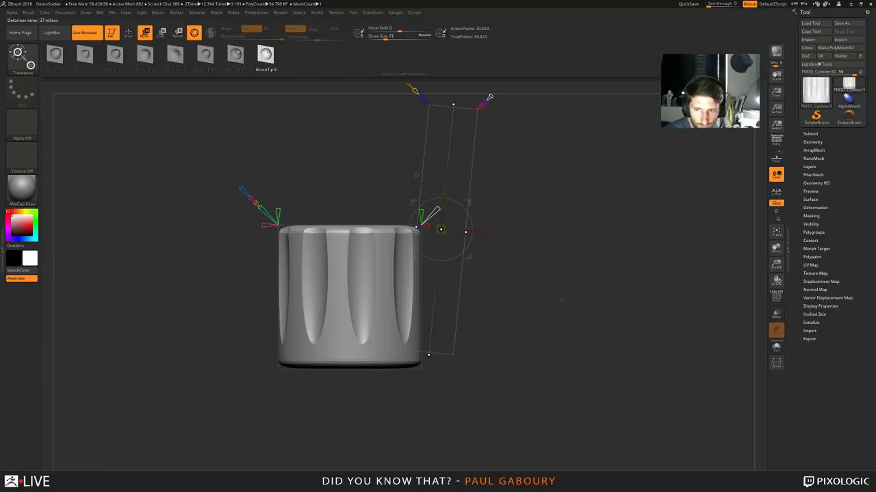
pyautogui.moveTo(563, 252)
pyautogui.mouseDown()
pyautogui.moveTo(553, 267)
pyautogui.moveTo(586, 278)
pyautogui.moveTo(578, 265)
pyautogui.moveTo(518, 271)
pyautogui.mouseUp()
pyautogui.press('ctrl')
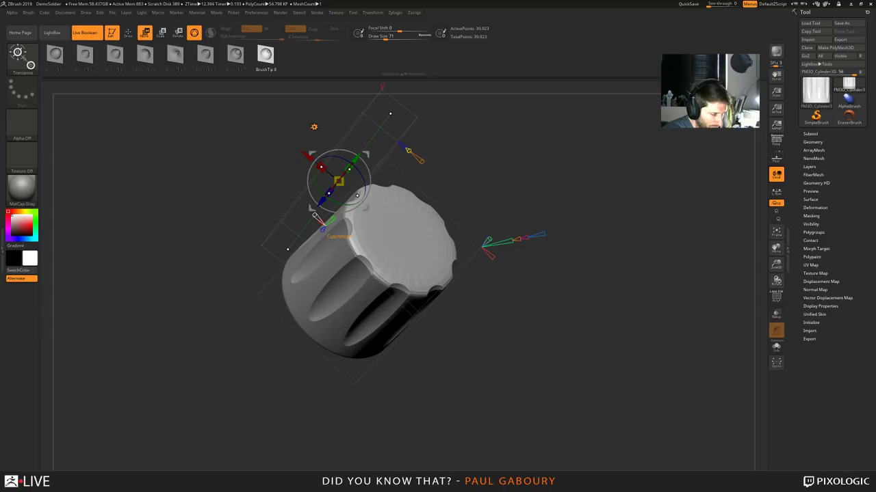
# Reset the projected primitive and move it to the centre of the cylinder's top face to cut a round hole
pyautogui.click(314, 217)
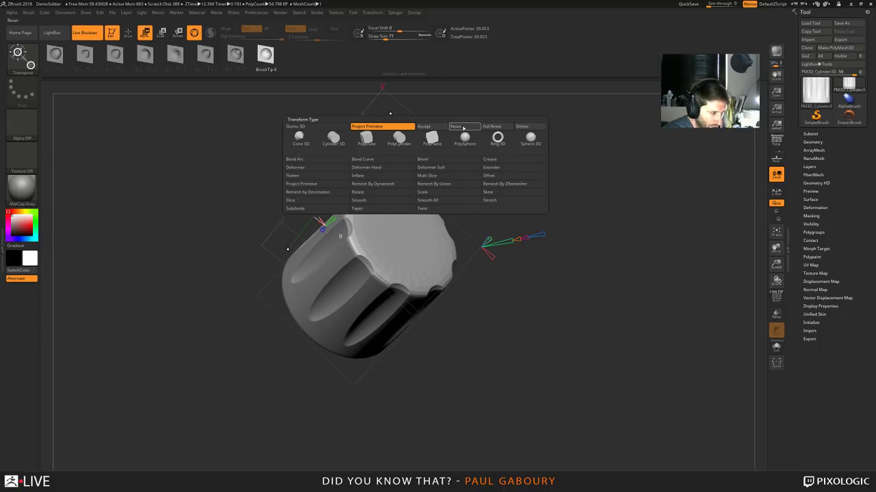
pyautogui.click(456, 126)
pyautogui.moveTo(500, 333); pyautogui.dragTo(520, 349)
pyautogui.moveTo(403, 254); pyautogui.dragTo(487, 222)
pyautogui.moveTo(577, 293); pyautogui.dragTo(607, 341)
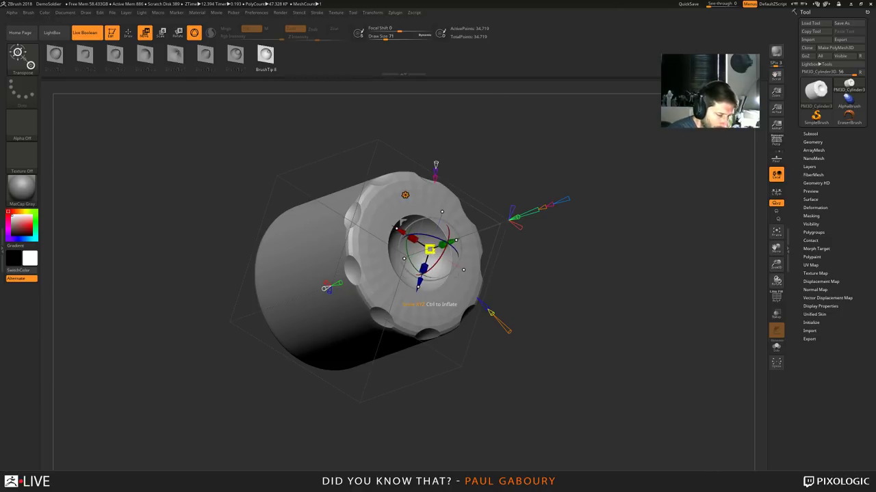
# Fully reset the deformer, then move the projected sphere onto the cylinder's side and stretch it lengthwise
pyautogui.click(405, 195)
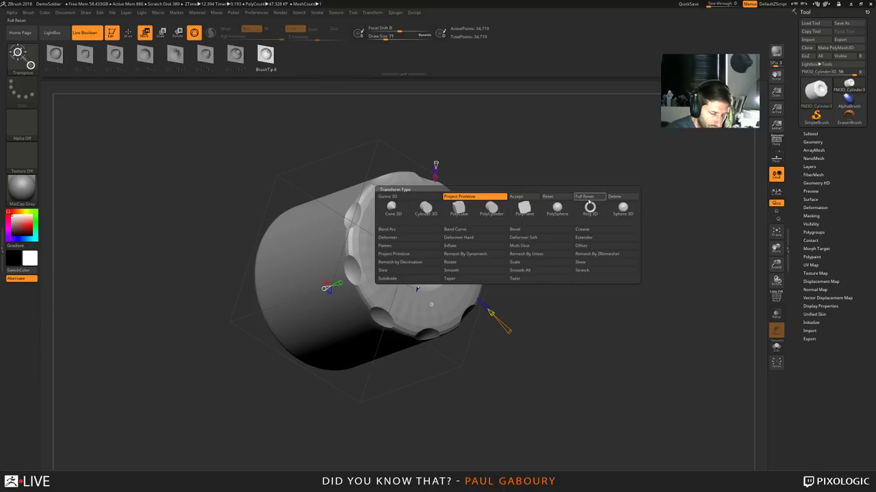
pyautogui.click(590, 199)
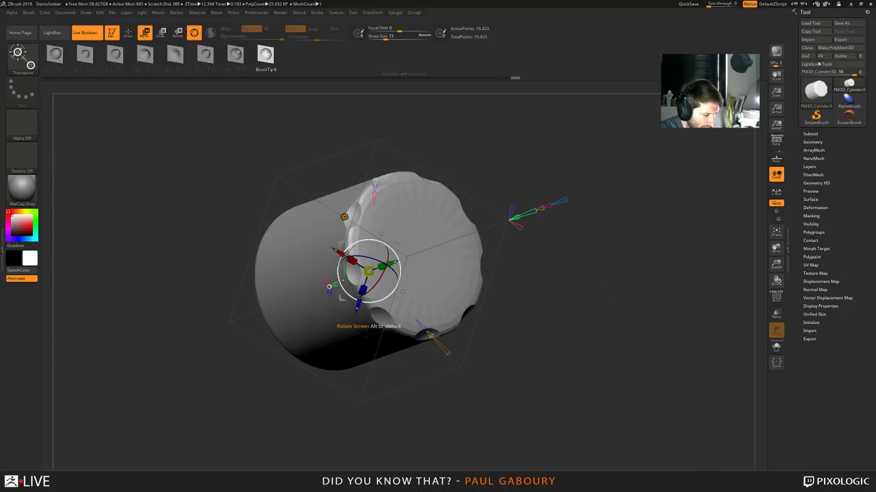
pyautogui.moveTo(341, 299); pyautogui.dragTo(277, 257)
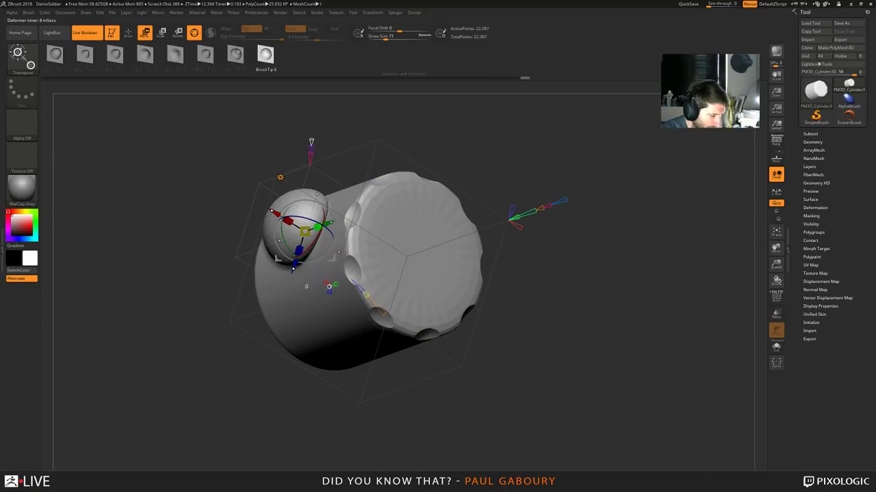
pyautogui.moveTo(317, 227); pyautogui.dragTo(437, 204)
# Reset the stretched primitive, try moving the sphere along the cylinder's axis, and undo that move
pyautogui.click(280, 179)
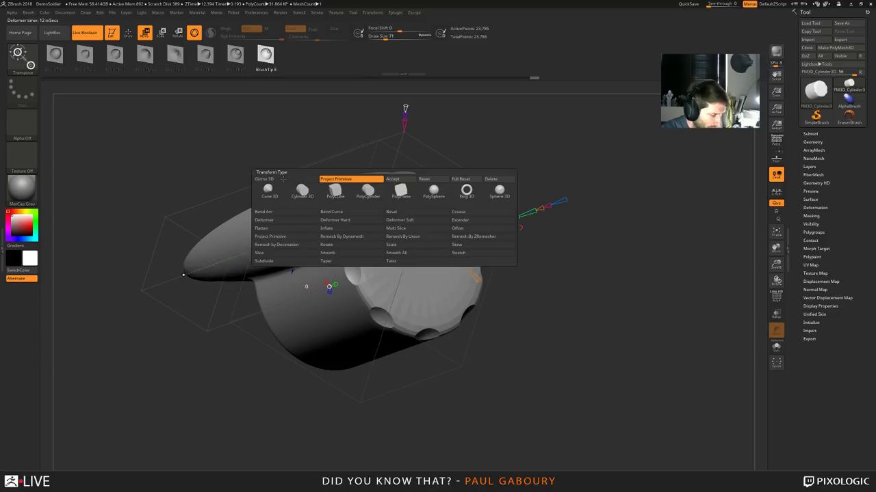
pyautogui.click(425, 179)
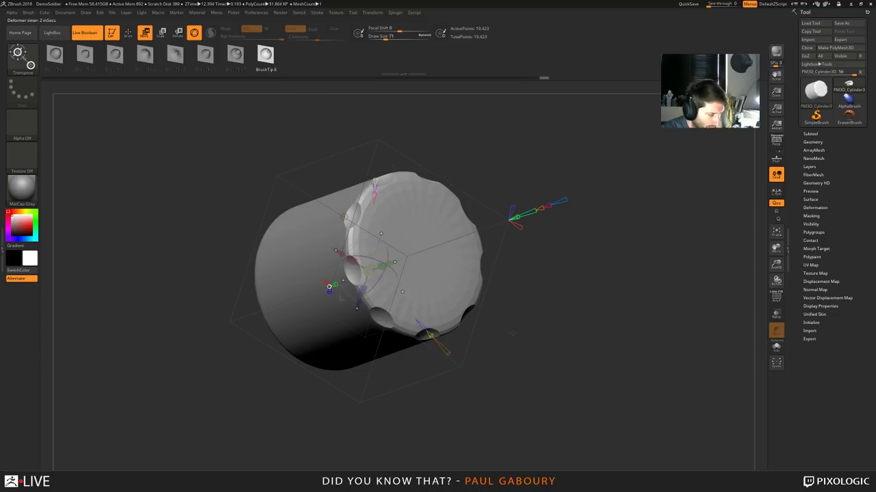
pyautogui.moveTo(547, 322); pyautogui.dragTo(516, 273)
pyautogui.moveTo(369, 260); pyautogui.dragTo(394, 213)
pyautogui.hotkey('ctrl', 'z')
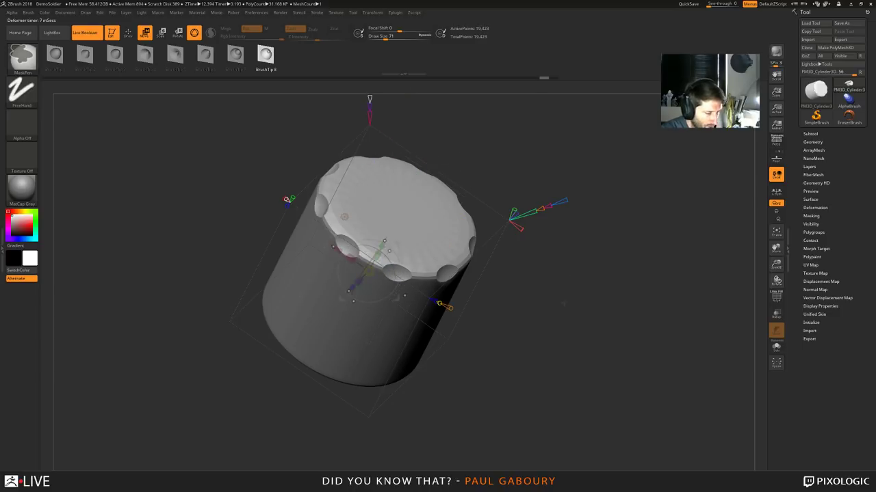
# Move the projected sphere outward so it bulges from the cylinder's side
pyautogui.moveTo(546, 290); pyautogui.dragTo(546, 336)
pyautogui.moveTo(369, 272); pyautogui.dragTo(304, 225)
pyautogui.moveTo(546, 291); pyautogui.dragTo(573, 288)
# Adjust the mesh resolution around the projected sphere with the polyframe shown, then reduce the bulge
pyautogui.hotkey('shift', 'f')
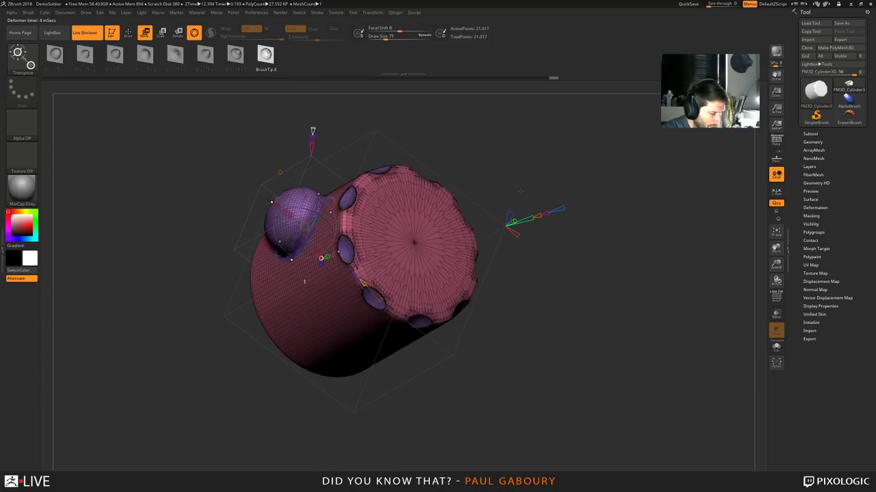
pyautogui.moveTo(509, 217); pyautogui.dragTo(514, 233)
pyautogui.hotkey('shift', 'f')
pyautogui.moveTo(579, 302); pyautogui.dragTo(606, 344)
pyautogui.moveTo(336, 182); pyautogui.dragTo(335, 176)
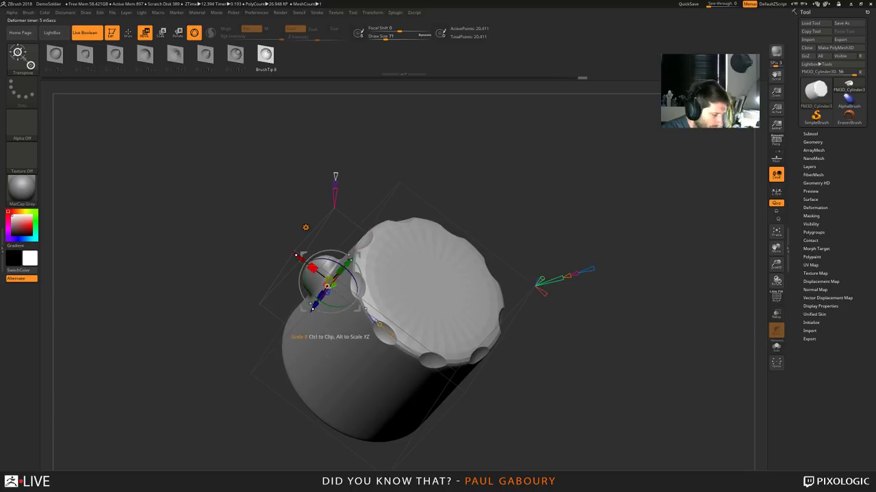
# Reset the projected primitive and move it to the cylinder's outer edge, viewing the result from the top
pyautogui.click(305, 227)
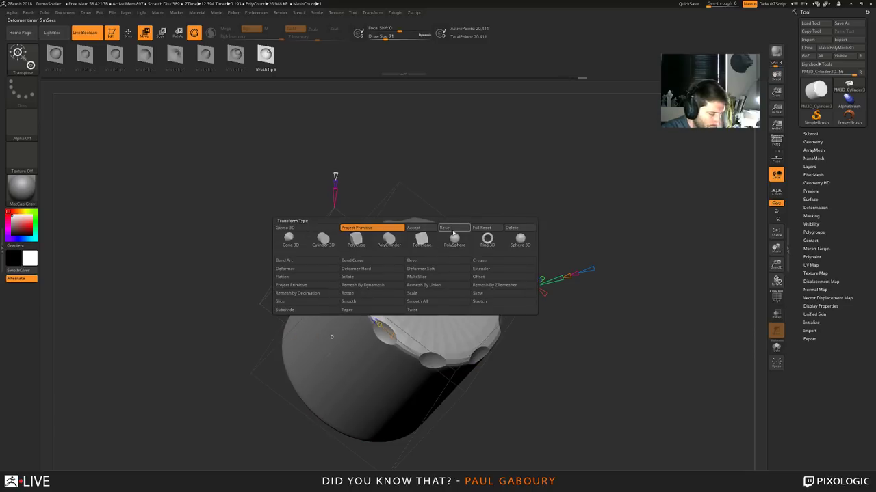
pyautogui.click(448, 229)
pyautogui.moveTo(392, 331); pyautogui.dragTo(331, 285)
pyautogui.moveTo(552, 316); pyautogui.dragTo(573, 353)
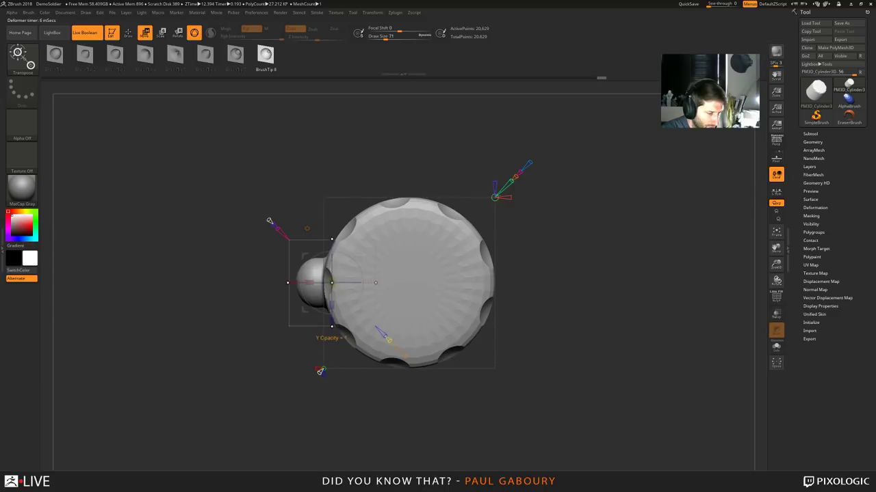
# Fully reset the projected primitive so only the fluted cylinder remains, and leave the gizmo with the cylinder seen from the side
pyautogui.moveTo(543, 243); pyautogui.dragTo(447, 197)
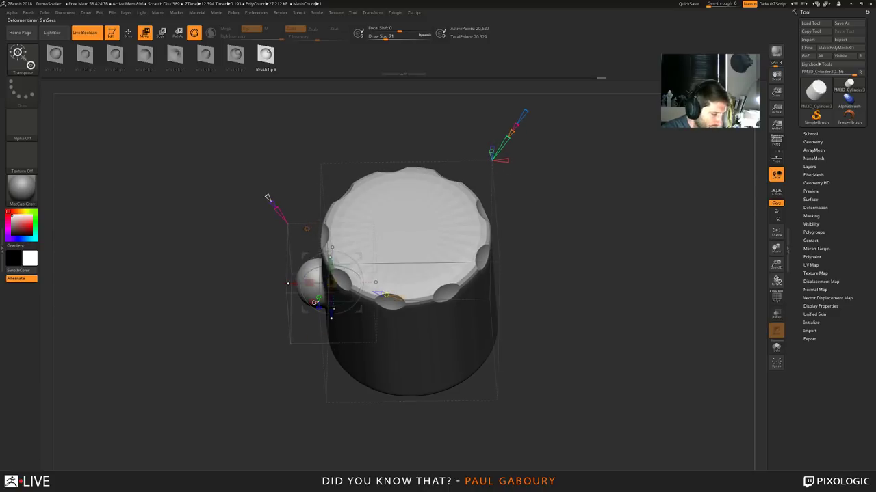
pyautogui.click(307, 228)
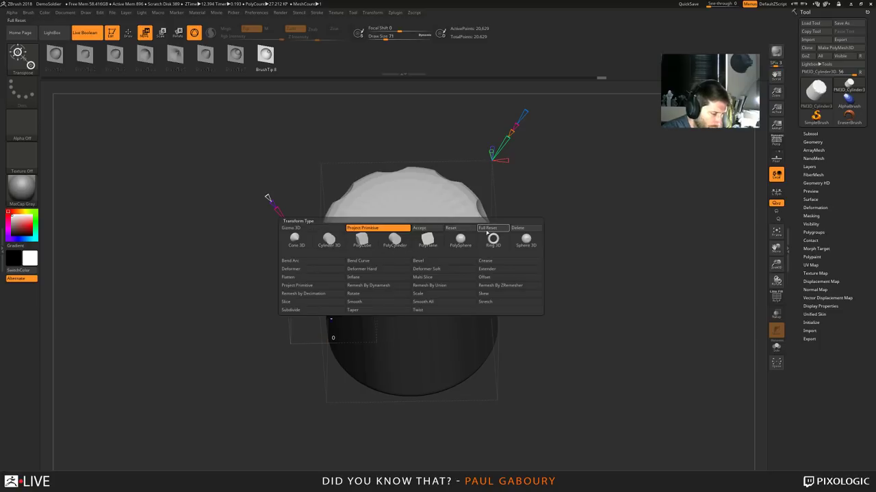
pyautogui.click(486, 234)
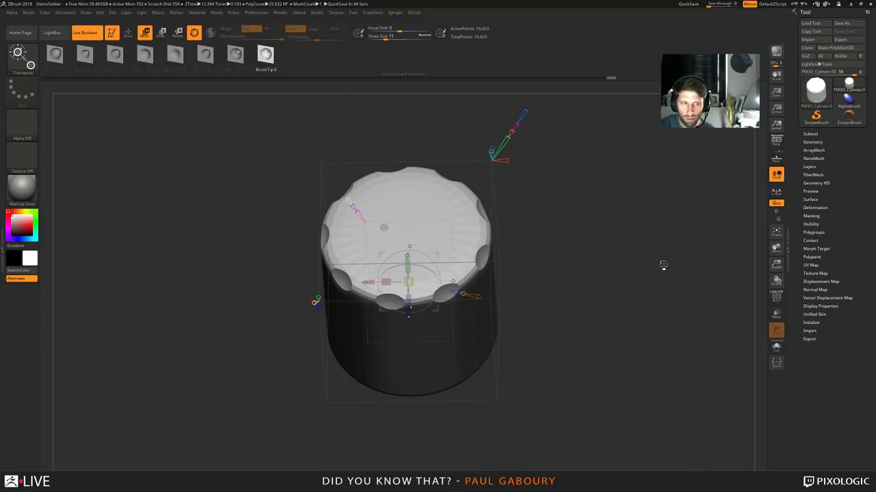
pyautogui.press('q')
pyautogui.moveTo(647, 231)
pyautogui.mouseDown()
pyautogui.moveTo(626, 255)
pyautogui.moveTo(573, 165)
pyautogui.mouseUp()
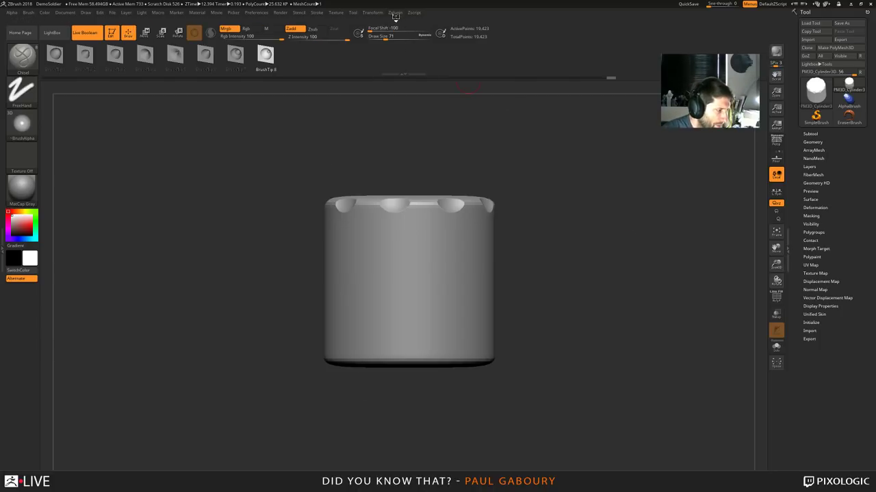
# Create new 3D text reading "ZBrush 2018" with the Text 3D & Vector Shapes plugin
pyautogui.click(395, 12)
pyautogui.moveTo(391, 22); pyautogui.dragTo(814, 21)
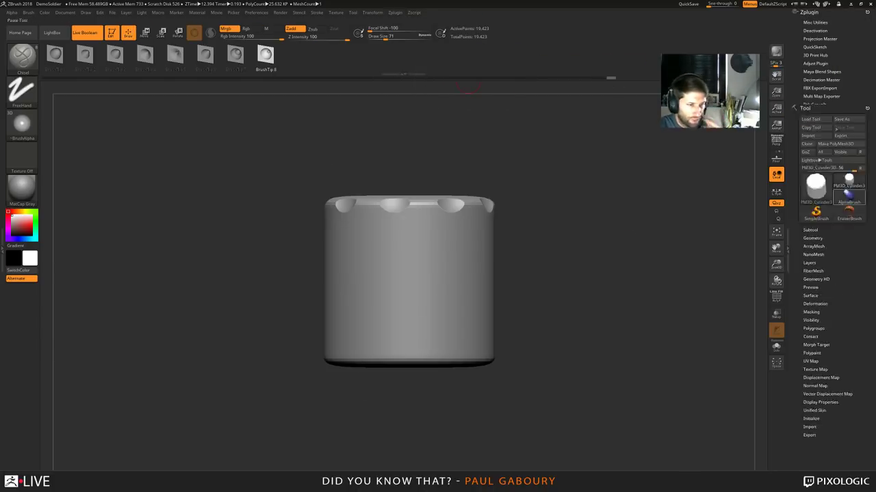
pyautogui.click(819, 121)
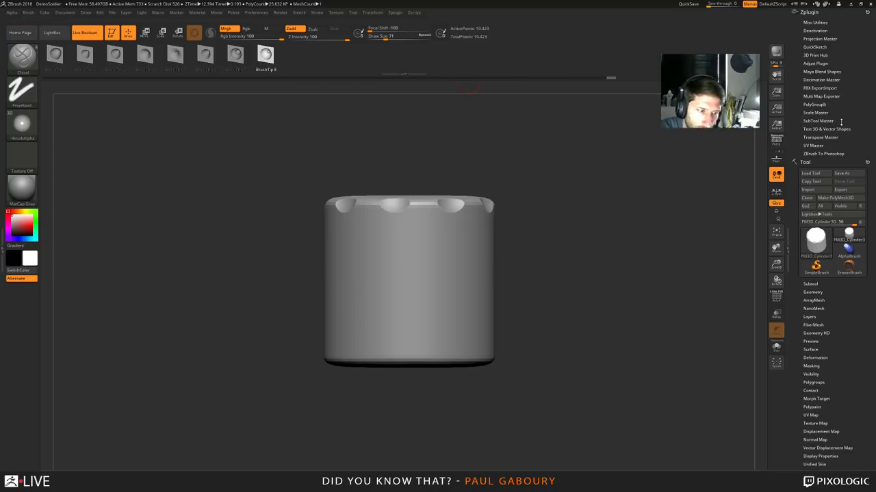
pyautogui.click(827, 128)
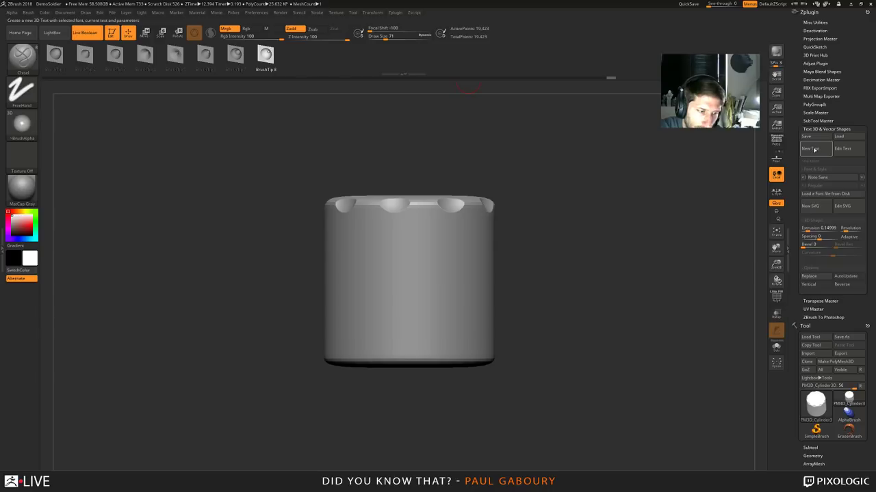
pyautogui.click(811, 148)
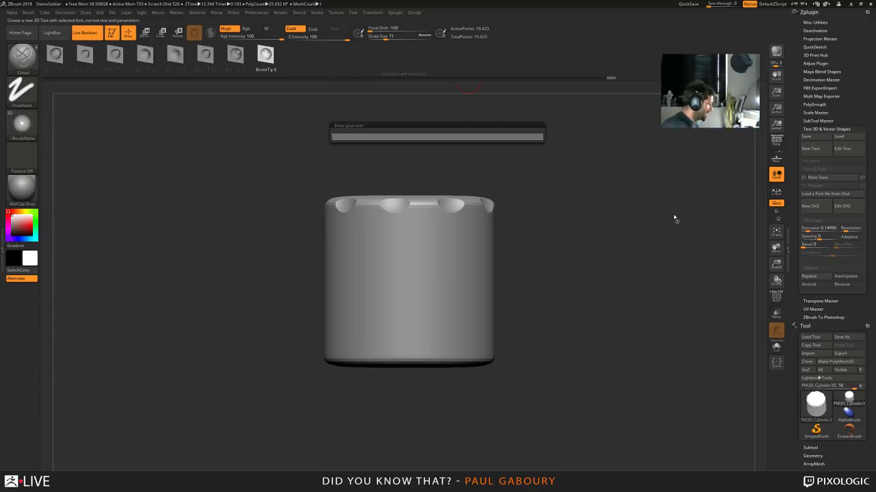
pyautogui.write('ZBr')
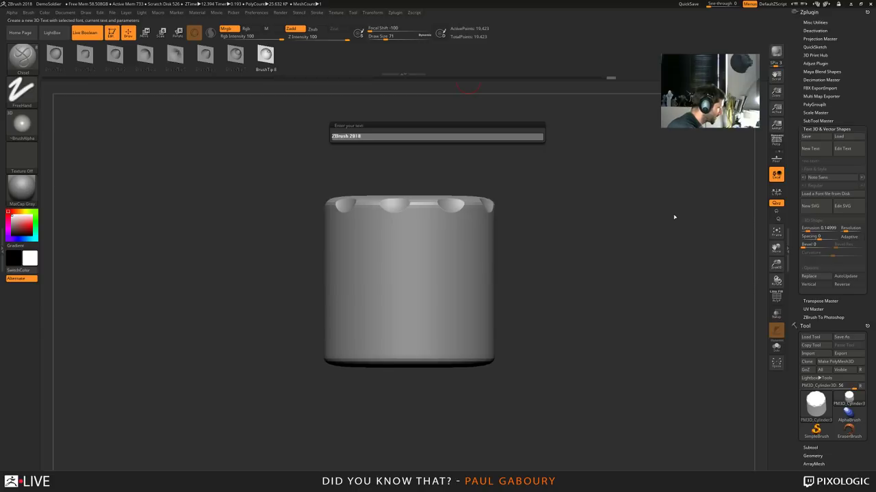
pyautogui.write('ush 2018')
pyautogui.press('Return')
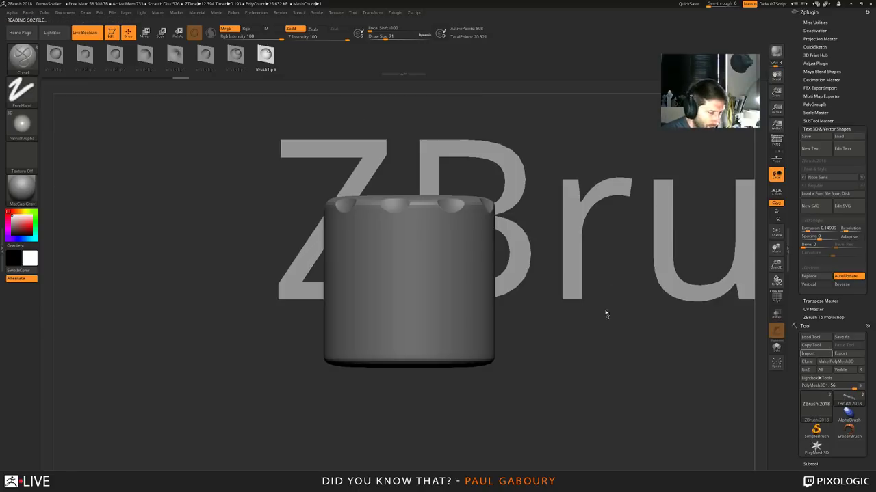
# Set the text's extrusion to 0.29896 and its bevel to 13, and raise its resolution
pyautogui.keyDown('alt'); pyautogui.moveTo(622, 405); pyautogui.dragTo(526, 360); pyautogui.keyUp('alt')
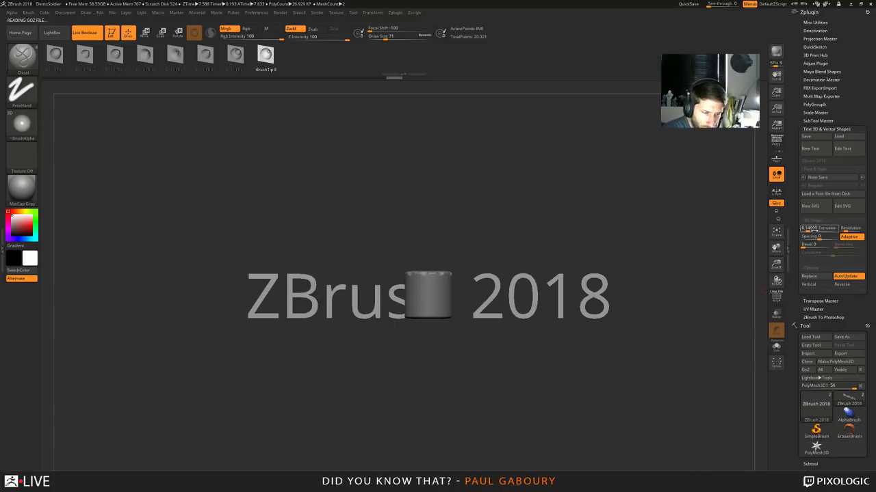
pyautogui.moveTo(705, 299); pyautogui.dragTo(640, 334)
pyautogui.keyDown('ctrl'); pyautogui.moveTo(640, 334); pyautogui.dragTo(668, 352, button='right'); pyautogui.keyUp('ctrl')
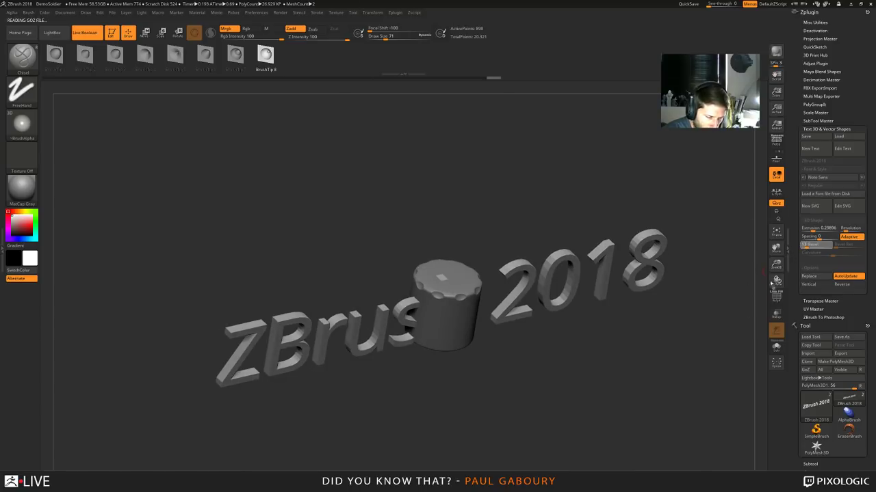
pyautogui.moveTo(683, 339); pyautogui.dragTo(577, 300, button='right')
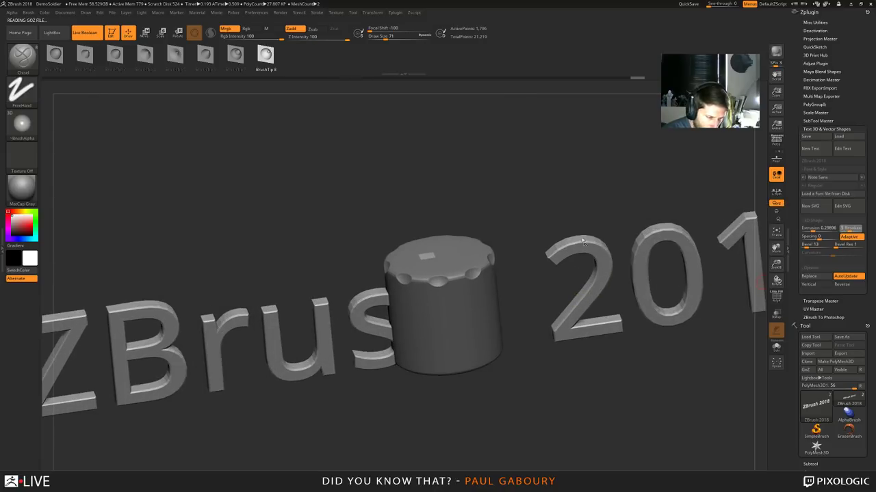
pyautogui.keyDown('ctrl'); pyautogui.moveTo(592, 302); pyautogui.dragTo(717, 318, button='right'); pyautogui.keyUp('ctrl')
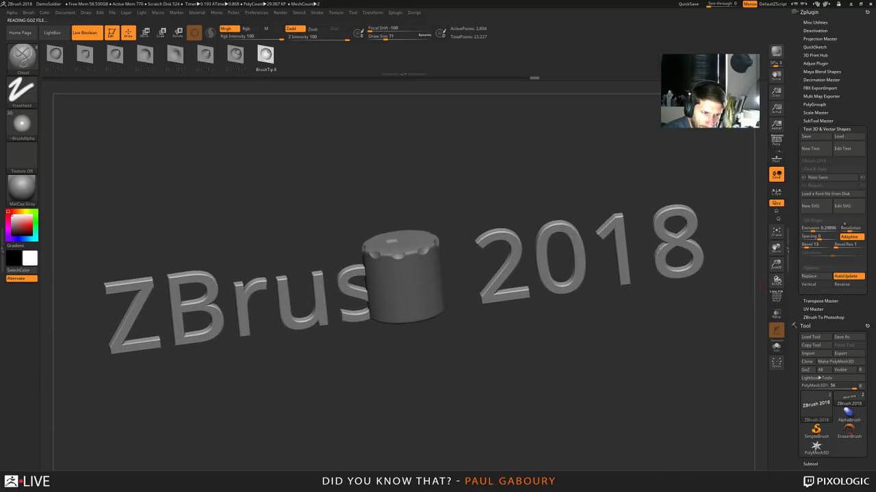
# Try the Niagara Solid and MV Boli fonts on the 3D text
pyautogui.click(846, 179)
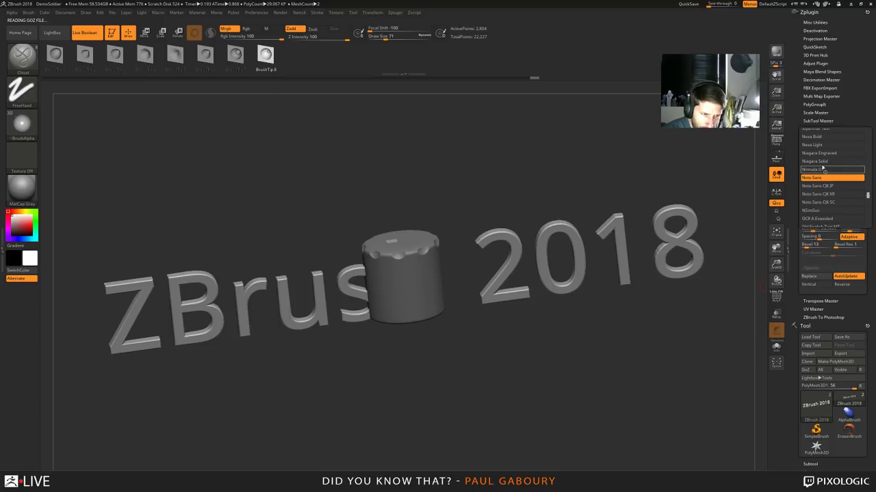
pyautogui.click(832, 162)
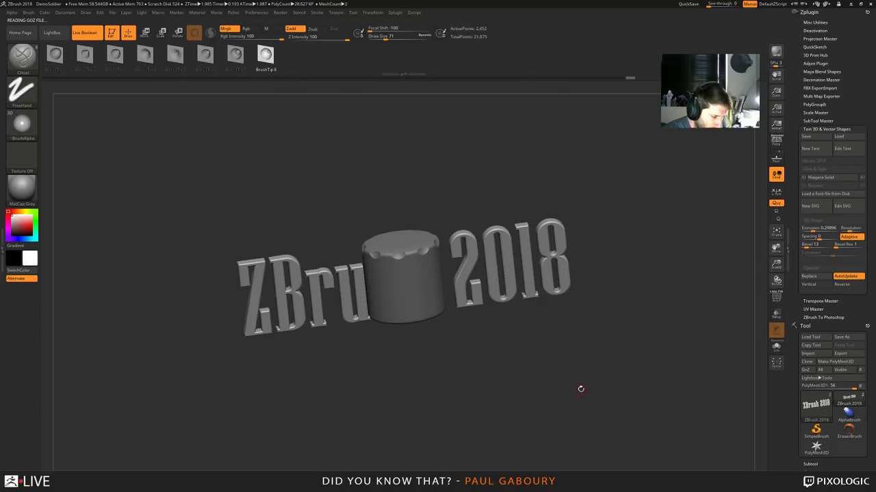
pyautogui.click(826, 178)
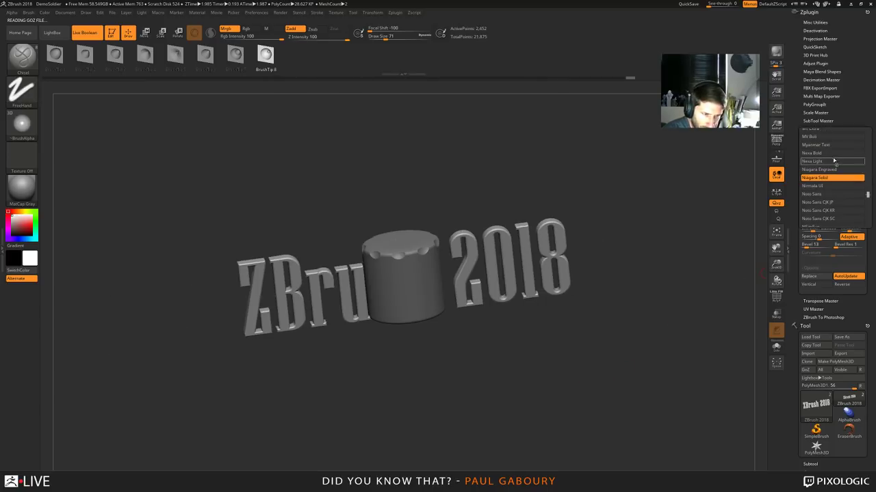
pyautogui.click(828, 139)
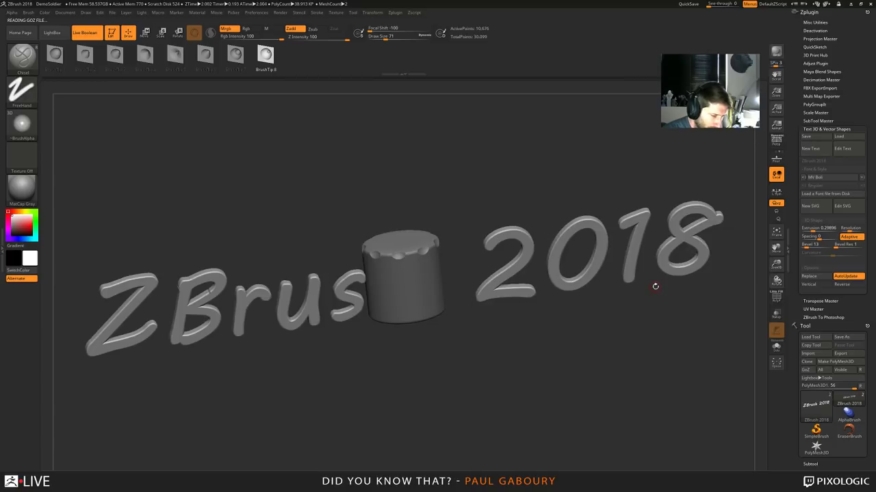
# Set the 3D text's font to Lucida Fax
pyautogui.click(832, 178)
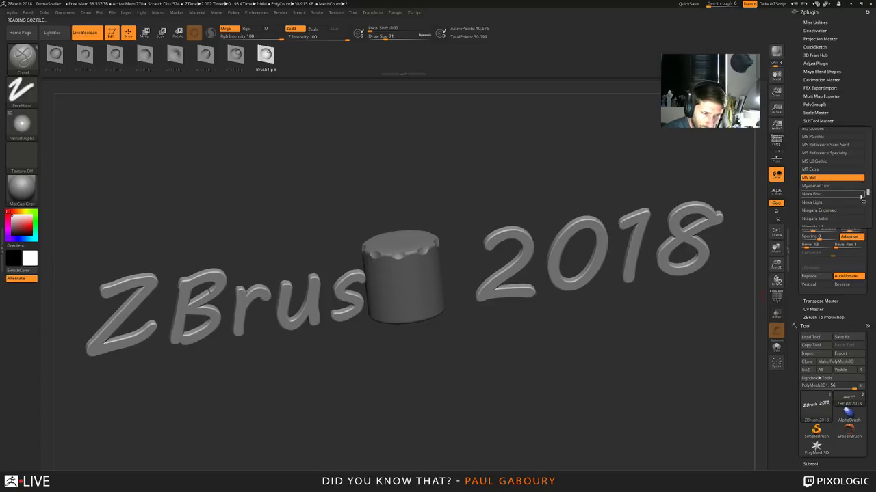
pyautogui.moveTo(866, 194); pyautogui.dragTo(868, 178)
pyautogui.click(823, 155)
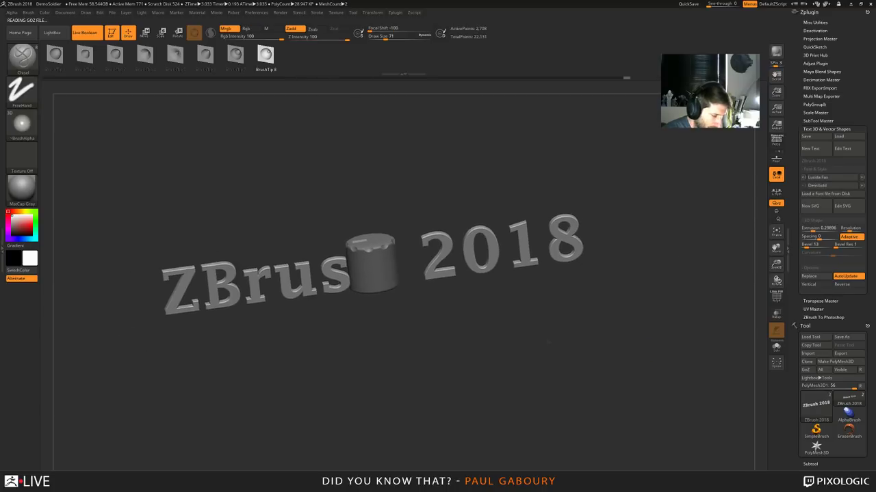
# Scale the text down and move it in front of the cylinder's wall, centred at about mid-height
pyautogui.keyDown('ctrl'); pyautogui.moveTo(469, 323); pyautogui.dragTo(475, 381, button='right'); pyautogui.keyUp('ctrl')
pyautogui.press('w')
pyautogui.keyDown('ctrl'); pyautogui.moveTo(452, 307); pyautogui.dragTo(452, 335, button='right'); pyautogui.keyUp('ctrl')
pyautogui.moveTo(415, 297); pyautogui.dragTo(416, 377)
pyautogui.moveTo(548, 381)
pyautogui.keyDown('ctrl'); pyautogui.mouseDown(button='right')
pyautogui.moveTo(579, 425)
pyautogui.moveTo(562, 383)
pyautogui.mouseUp(button='right'); pyautogui.keyUp('ctrl')
pyautogui.moveTo(417, 336); pyautogui.dragTo(360, 331)
pyautogui.moveTo(574, 349); pyautogui.dragTo(580, 391, button='right')
pyautogui.moveTo(417, 375); pyautogui.dragTo(417, 369)
pyautogui.keyDown('shift'); pyautogui.moveTo(504, 418); pyautogui.dragTo(508, 342, button='right'); pyautogui.keyUp('shift')
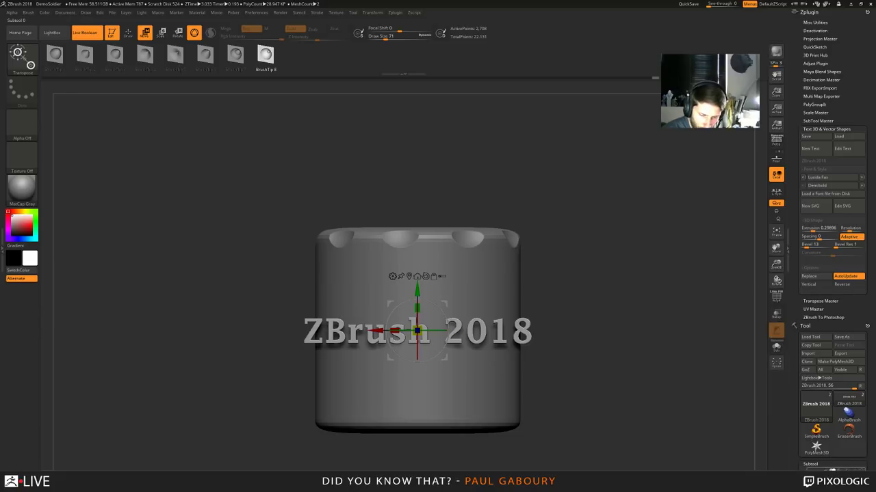
# Set the text subtool to subtract and place it below the cylinder in the subtool order
pyautogui.moveTo(873, 385); pyautogui.dragTo(872, 281)
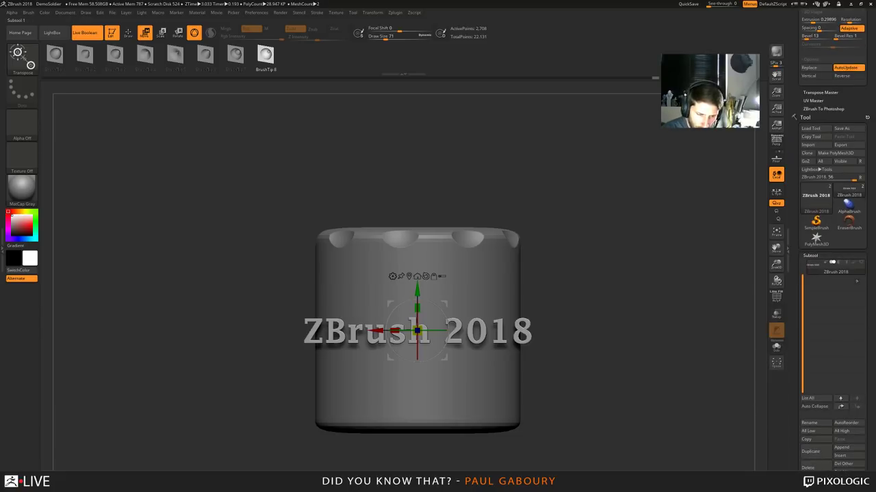
pyautogui.click(839, 263)
pyautogui.moveTo(797, 294); pyautogui.dragTo(792, 270)
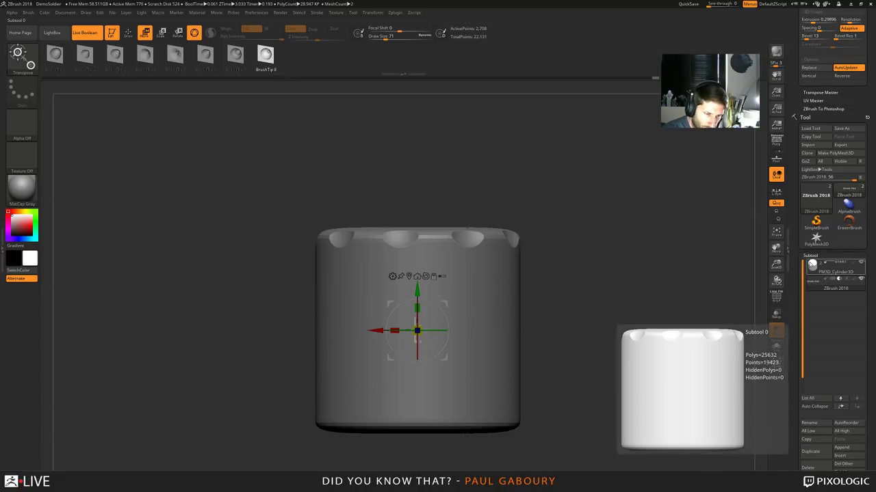
# Adjust the text's depth so it cuts slightly into the cylinder's curved wall
pyautogui.moveTo(479, 236)
pyautogui.mouseDown(button='right')
pyautogui.moveTo(557, 260)
pyautogui.moveTo(555, 325)
pyautogui.mouseUp(button='right')
pyautogui.moveTo(446, 338); pyautogui.dragTo(443, 338)
pyautogui.moveTo(556, 328)
pyautogui.mouseDown(button='right')
pyautogui.moveTo(565, 256)
pyautogui.moveTo(556, 274)
pyautogui.moveTo(573, 282)
pyautogui.mouseUp(button='right')
pyautogui.moveTo(574, 282); pyautogui.dragTo(583, 276)
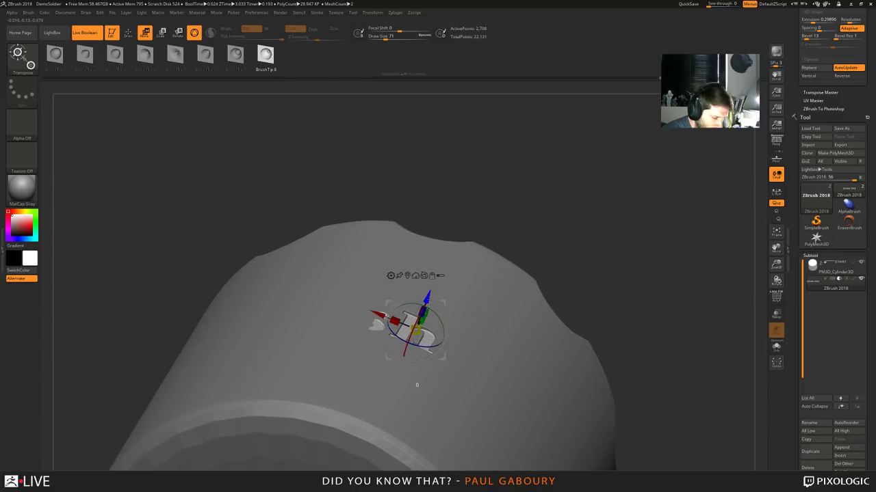
pyautogui.moveTo(429, 299); pyautogui.dragTo(428, 301)
pyautogui.keyDown('ctrl'); pyautogui.moveTo(555, 301); pyautogui.dragTo(557, 342, button='right'); pyautogui.keyUp('ctrl')
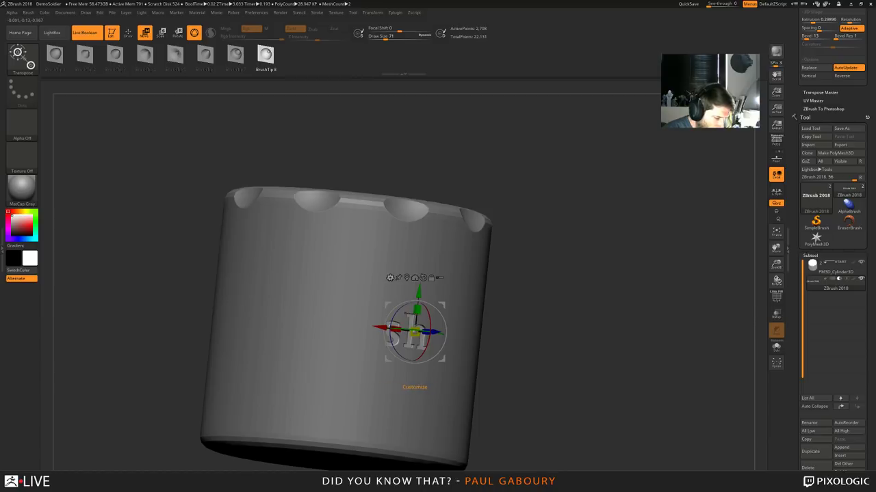
# Apply a Bend Arc deformer to the text and, with the polyframe shown, bend it by about -0.116 to follow the cylinder's curvature
pyautogui.click(390, 278)
pyautogui.click(391, 303)
pyautogui.moveTo(601, 306); pyautogui.dragTo(568, 336)
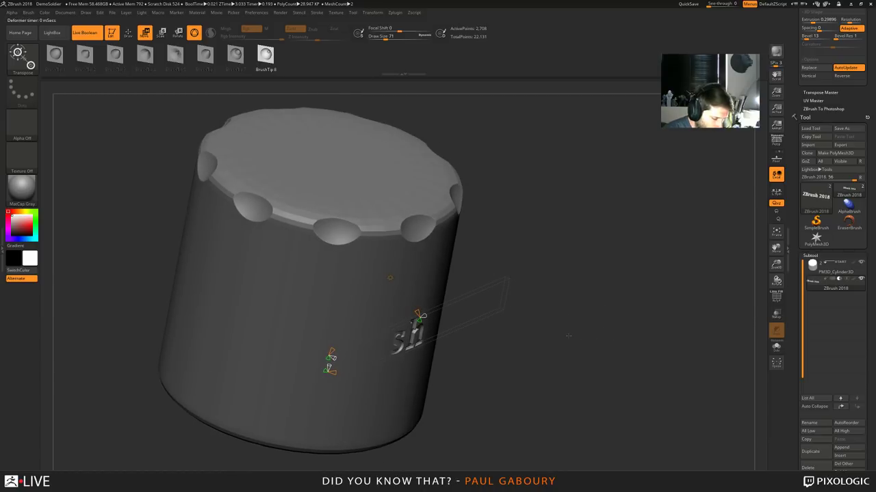
pyautogui.hotkey('shift', 'f')
pyautogui.moveTo(571, 335); pyautogui.dragTo(546, 434)
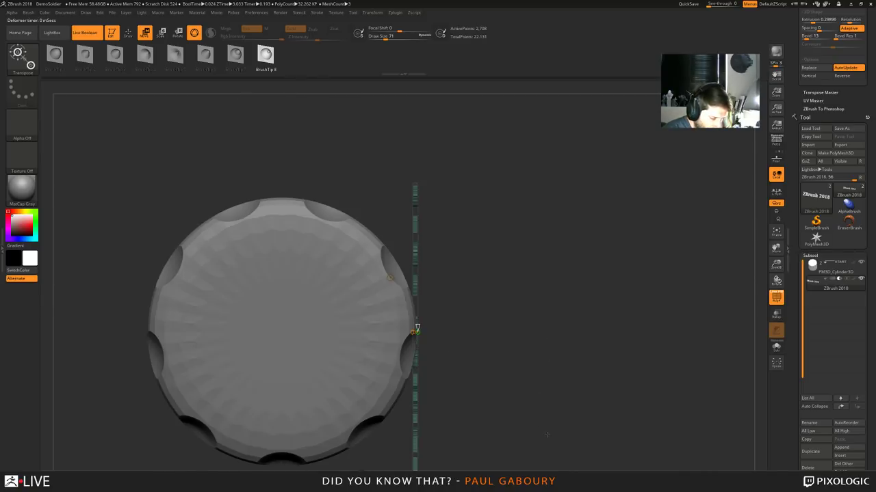
pyautogui.click(417, 329)
pyautogui.moveTo(417, 329); pyautogui.dragTo(419, 343)
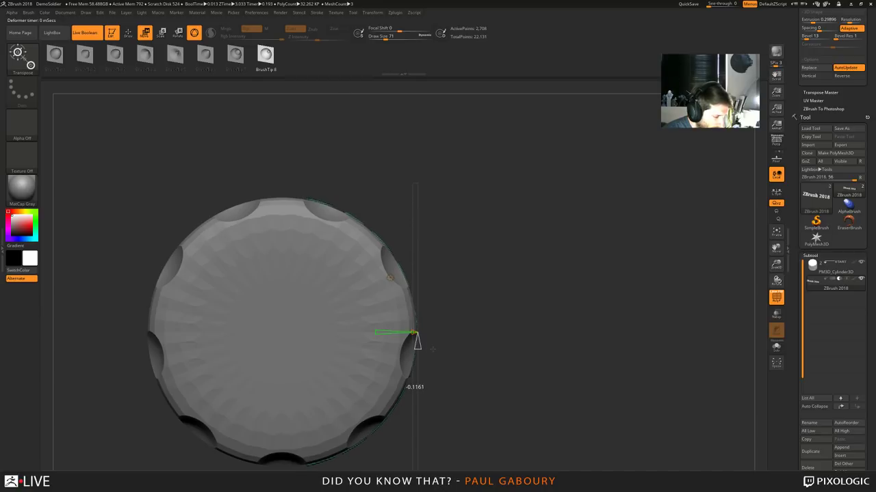
pyautogui.moveTo(375, 333); pyautogui.dragTo(418, 340)
pyautogui.moveTo(487, 346); pyautogui.dragTo(514, 331)
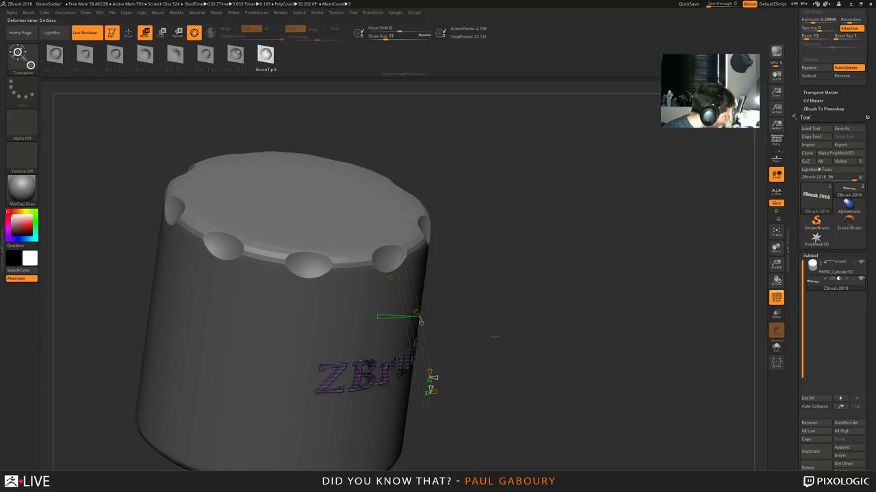
# Hide the polyframe, leave the deformer and examine the curved text engraved around the cylinder
pyautogui.hotkey('shift', 'f')
pyautogui.press('q')
pyautogui.moveTo(513, 374); pyautogui.dragTo(557, 390)
pyautogui.keyDown('ctrl'); pyautogui.moveTo(557, 391); pyautogui.dragTo(601, 383, button='right'); pyautogui.keyUp('ctrl')
pyautogui.moveTo(602, 383)
pyautogui.mouseDown()
pyautogui.moveTo(566, 382)
pyautogui.moveTo(558, 402)
pyautogui.moveTo(622, 404)
pyautogui.moveTo(602, 393)
pyautogui.moveTo(582, 322)
pyautogui.moveTo(596, 375)
pyautogui.moveTo(561, 370)
pyautogui.mouseUp()
pyautogui.keyDown('alt'); pyautogui.moveTo(561, 370); pyautogui.dragTo(584, 321, button='right'); pyautogui.keyUp('alt')
pyautogui.keyDown('ctrl'); pyautogui.moveTo(584, 320); pyautogui.dragTo(595, 341, button='right'); pyautogui.keyUp('ctrl')
pyautogui.moveTo(595, 340); pyautogui.dragTo(605, 322)
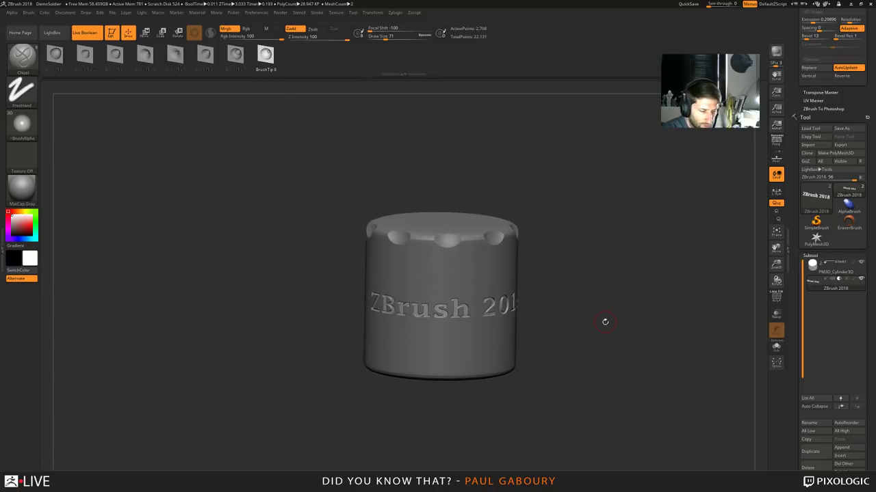
# Look through the available fonts and font styles for the 3D text, keeping Lucida Fax
pyautogui.scroll(5, 835, 178)
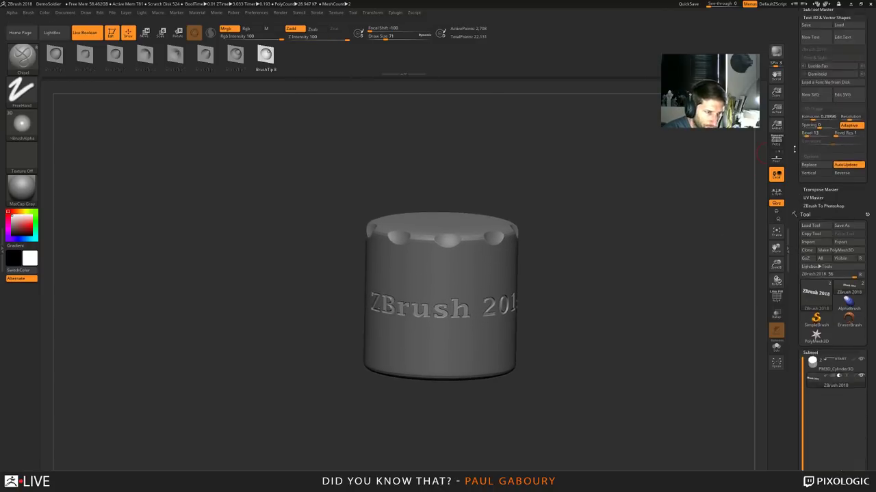
pyautogui.click(842, 176)
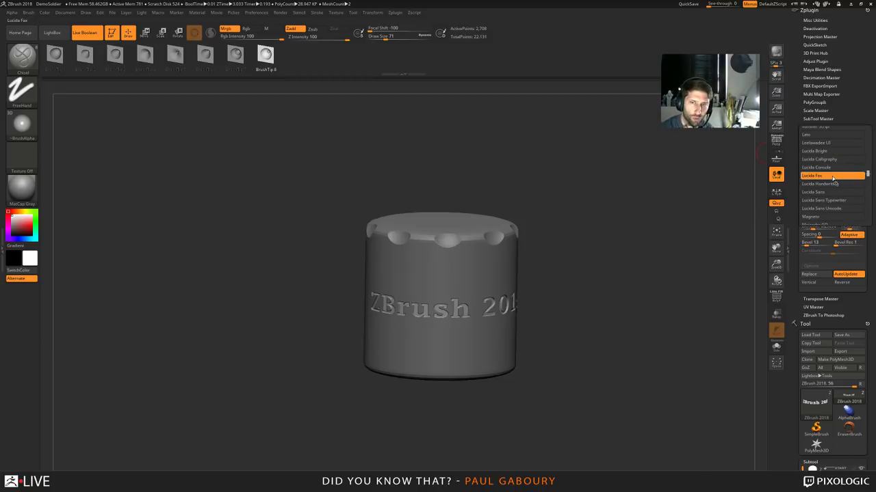
pyautogui.click(827, 176)
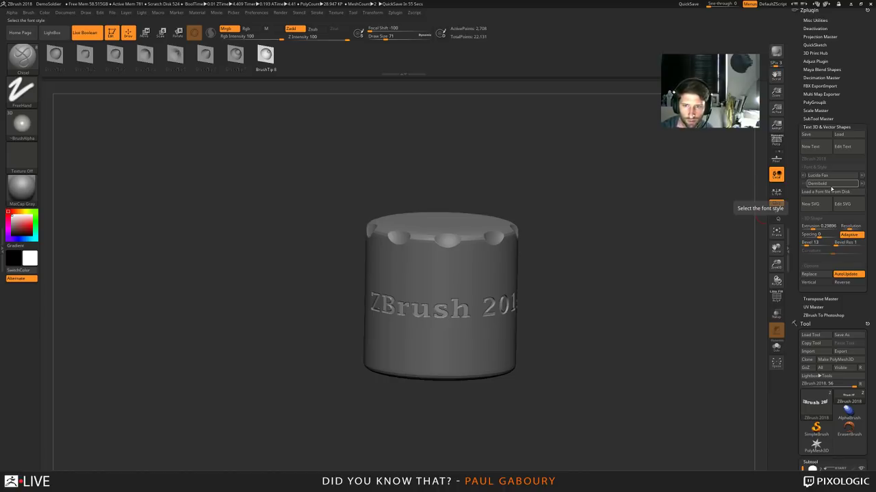
# Return to the text's bend deformer with the polyframe shown and fine-tune the bend to about -0.1165
pyautogui.moveTo(617, 338); pyautogui.dragTo(618, 285)
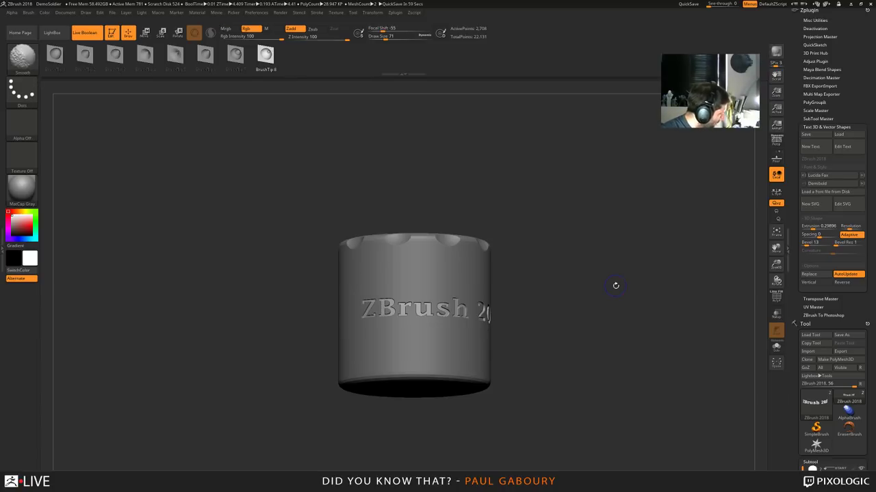
pyautogui.hotkey('shift', 'f')
pyautogui.press('w')
pyautogui.moveTo(598, 287); pyautogui.dragTo(612, 355, button='right')
pyautogui.moveTo(454, 302)
pyautogui.mouseDown()
pyautogui.moveTo(474, 287)
pyautogui.moveTo(452, 304)
pyautogui.mouseUp()
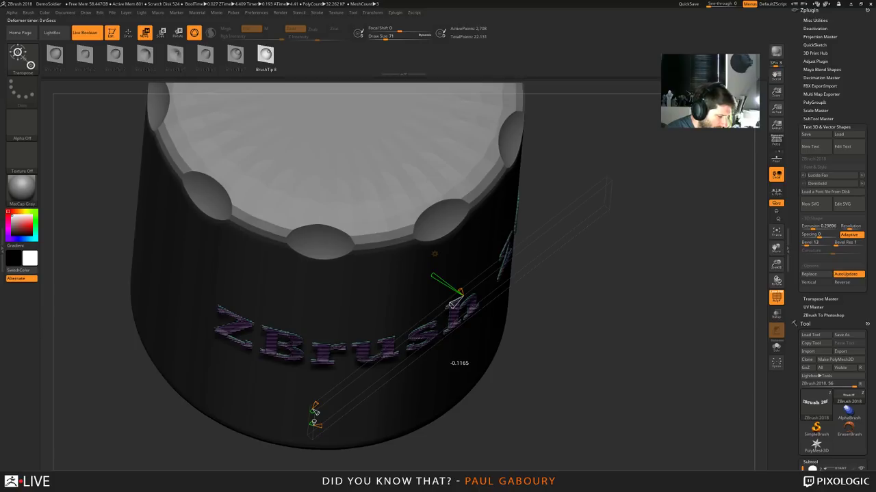
# Leave the text's bend deformer, toggle the polyframe and inspect the curved lettering up close and across the whole cylinder
pyautogui.hotkey('shift', 'f')
pyautogui.press('q')
pyautogui.moveTo(597, 350); pyautogui.dragTo(638, 342)
pyautogui.keyDown('ctrl'); pyautogui.moveTo(636, 357); pyautogui.dragTo(575, 333, button='right'); pyautogui.keyUp('ctrl')
pyautogui.hotkey('shift', 'f')
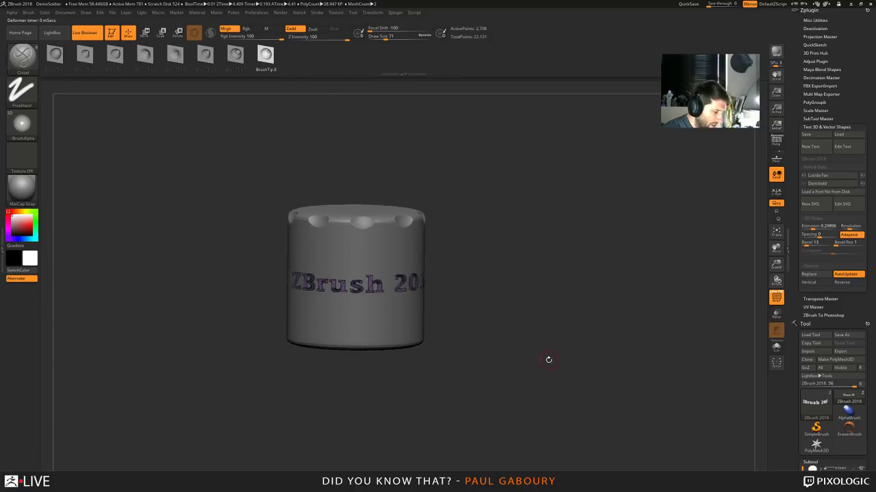
pyautogui.keyDown('alt'); pyautogui.moveTo(418, 315); pyautogui.dragTo(463, 317, button='right'); pyautogui.keyUp('alt')
pyautogui.keyDown('ctrl'); pyautogui.moveTo(408, 277); pyautogui.dragTo(438, 346, button='right'); pyautogui.keyUp('ctrl')
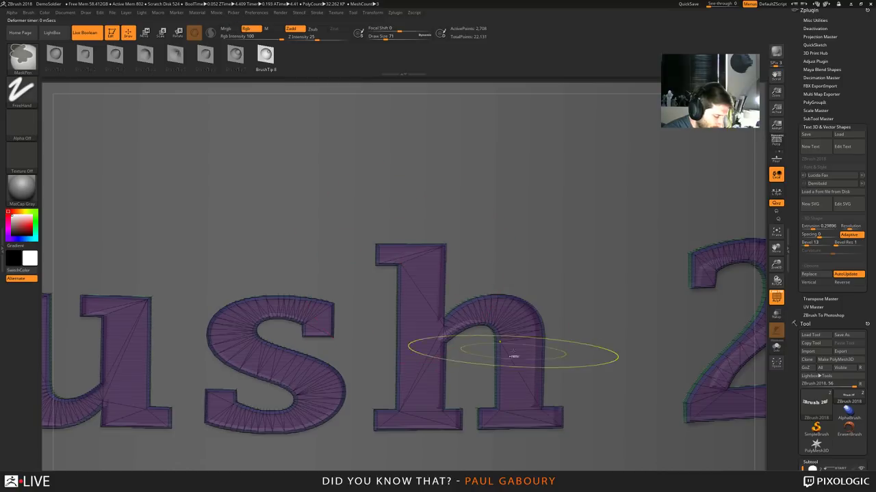
pyautogui.keyDown('ctrl'); pyautogui.moveTo(512, 356); pyautogui.dragTo(478, 311, button='right'); pyautogui.keyUp('ctrl')
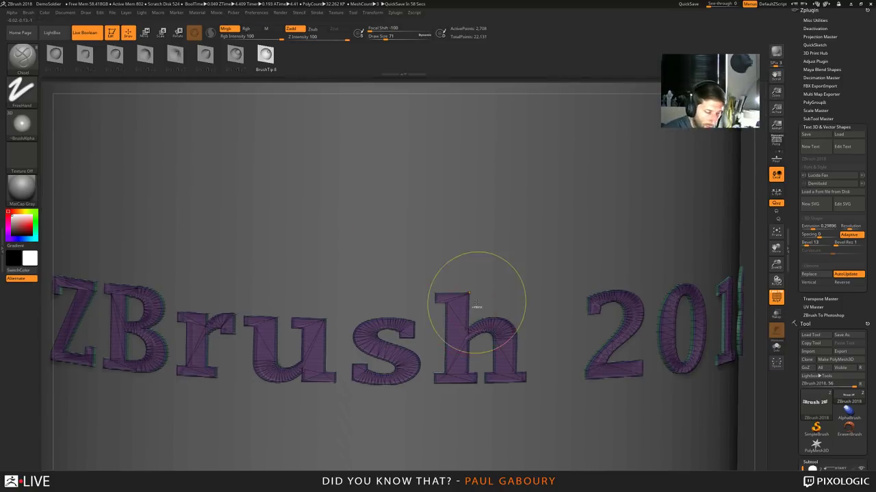
pyautogui.moveTo(578, 378)
pyautogui.keyDown('ctrl'); pyautogui.mouseDown(button='right')
pyautogui.moveTo(533, 316)
pyautogui.moveTo(413, 275)
pyautogui.mouseUp(button='right'); pyautogui.keyUp('ctrl')
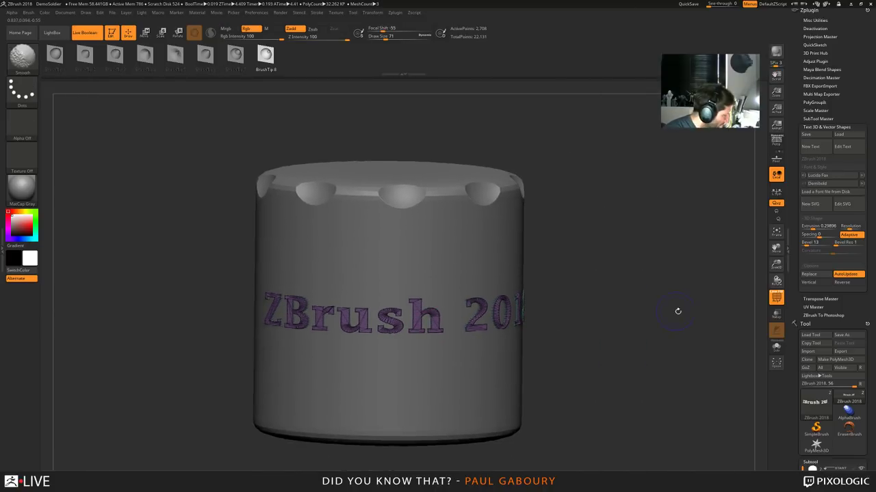
pyautogui.keyDown('ctrl'); pyautogui.click(673, 292); pyautogui.keyUp('ctrl')
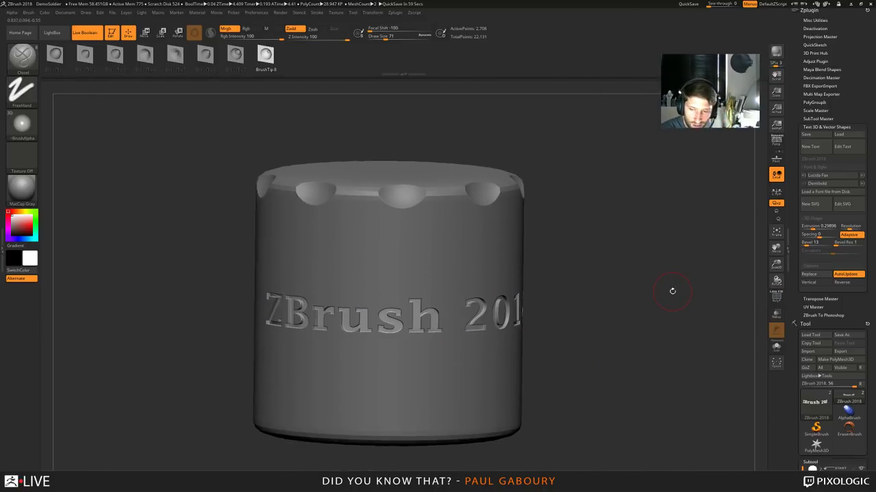
# Step back through the undo history to the straight, unbent ZBrush 2018 text standing in front of the cylinder
pyautogui.hotkey('ctrl', 'z')
pyautogui.hotkey('ctrl', 'z')
pyautogui.hotkey('ctrl', 'z')
pyautogui.hotkey('ctrl', 'z')
pyautogui.hotkey('ctrl', 'z')
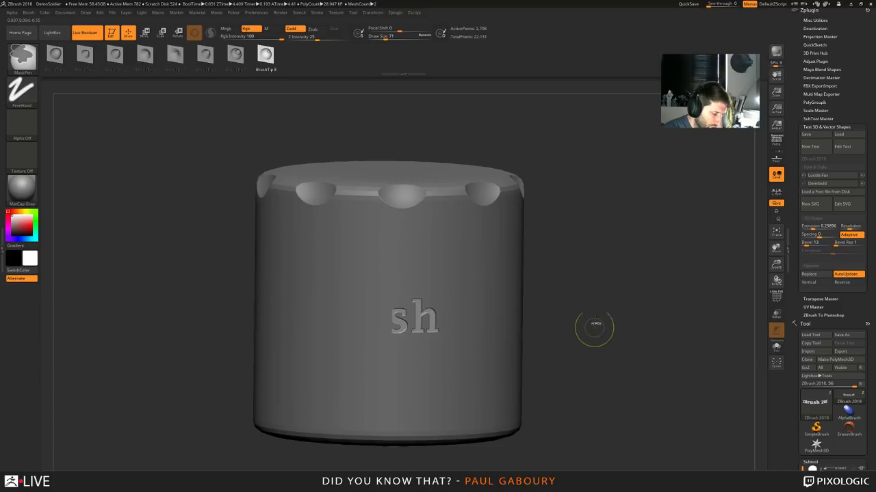
pyautogui.hotkey('ctrl', 'z')
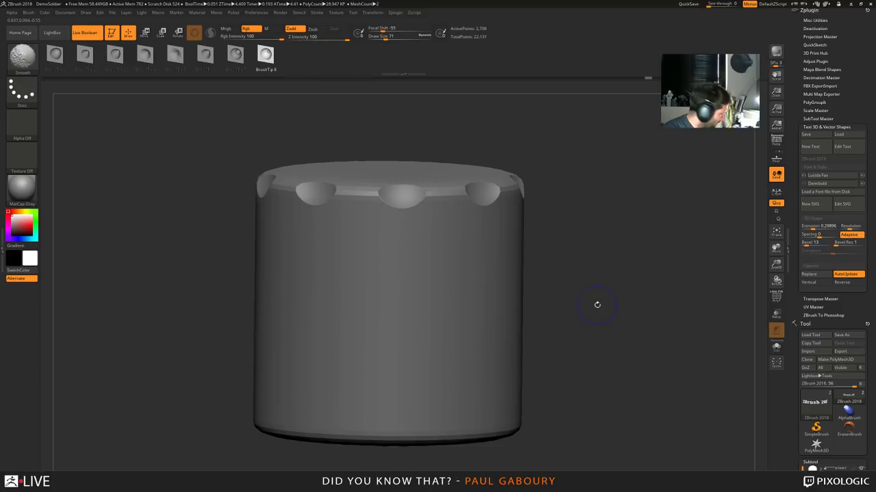
pyautogui.hotkey('ctrl', 'shift', 'z')
pyautogui.hotkey('ctrl', 'shift', 'z')
pyautogui.hotkey('ctrl', 'shift', 'z')
pyautogui.hotkey('ctrl', 'shift', 'z')
pyautogui.hotkey('ctrl', 'shift', 'z')
pyautogui.hotkey('ctrl', 'shift', 'z')
pyautogui.moveTo(596, 303); pyautogui.dragTo(611, 331)
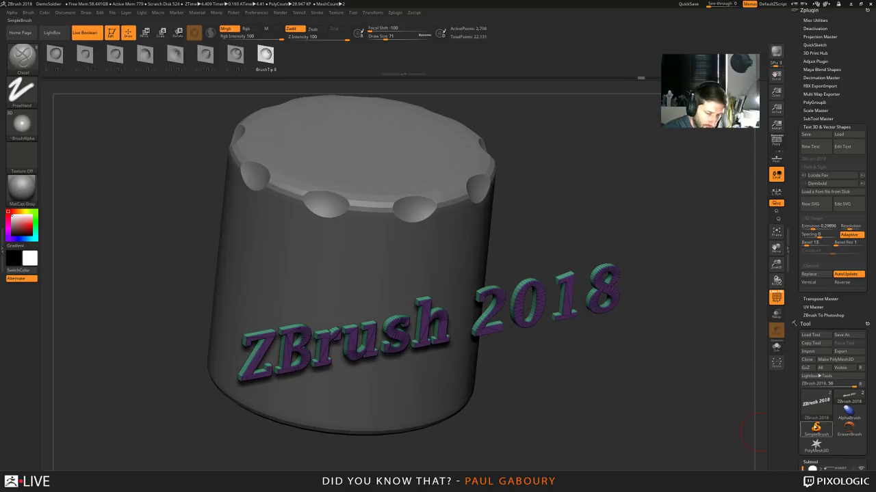
# Open the text's Geometry and Crease settings, subdivide it to level 3 and examine it without the polyframe
pyautogui.scroll(-5, 872, 433)
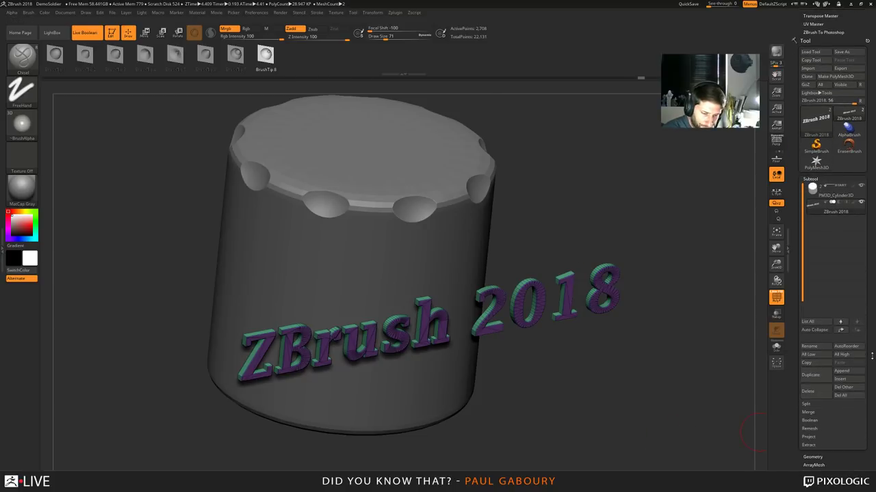
pyautogui.moveTo(842, 461); pyautogui.dragTo(842, 430)
pyautogui.click(820, 427)
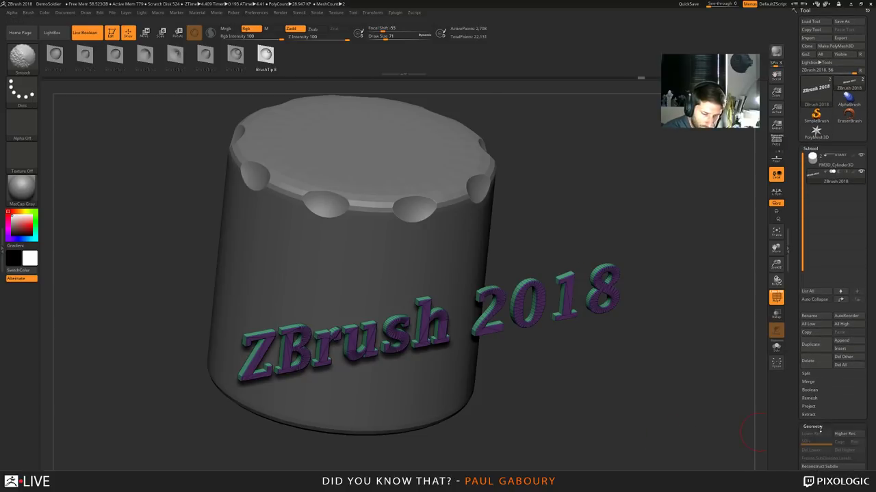
pyautogui.scroll(-5, 872, 436)
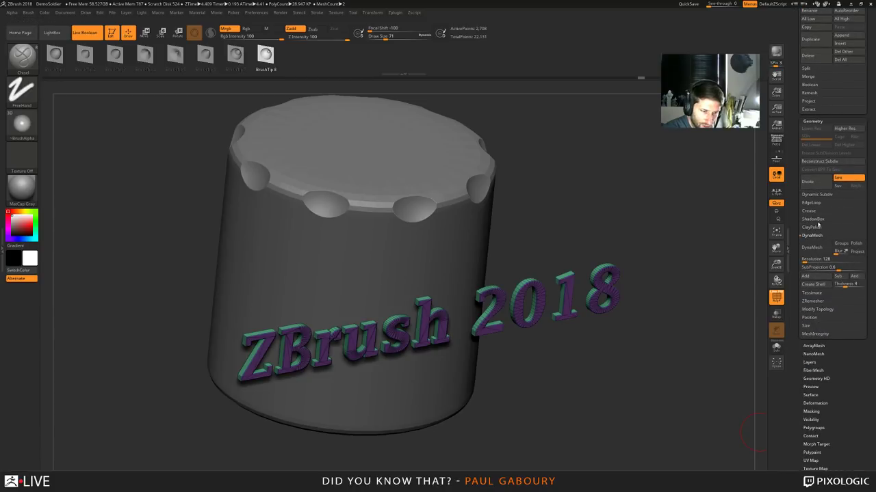
pyautogui.click(809, 210)
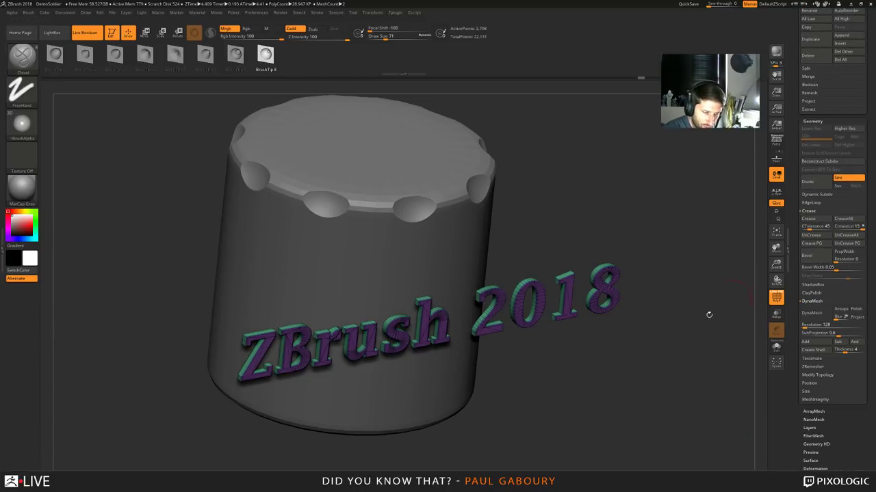
pyautogui.hotkey('ctrl', 'd')
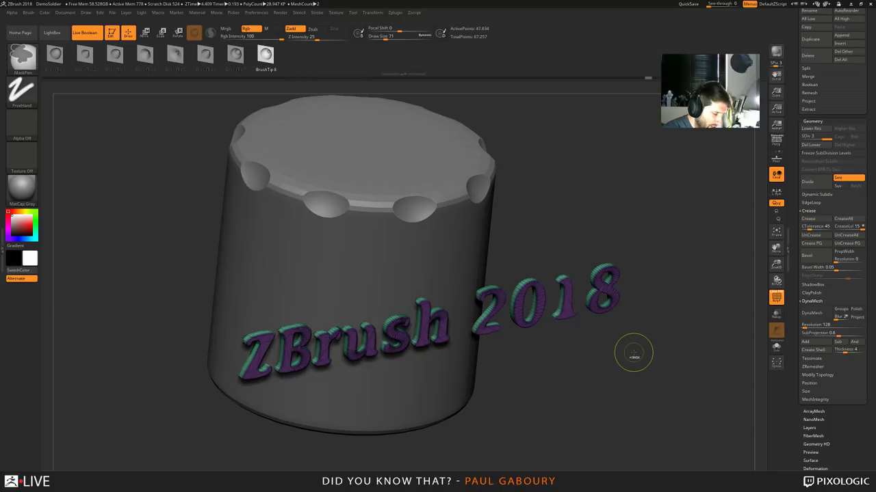
pyautogui.hotkey('shift', 'f')
pyautogui.moveTo(633, 361); pyautogui.dragTo(654, 380)
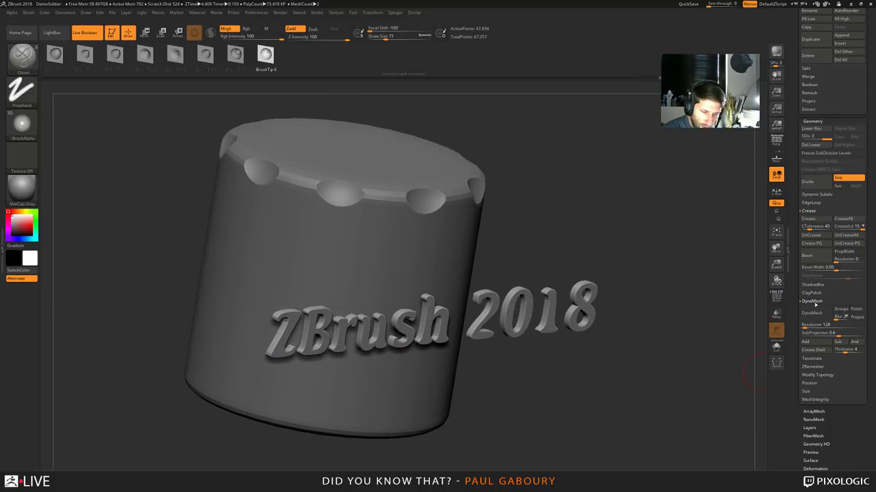
# Try remeshing the subdivided text with ZRemesher and inspect its new topology with the polyframe shown
pyautogui.click(809, 210)
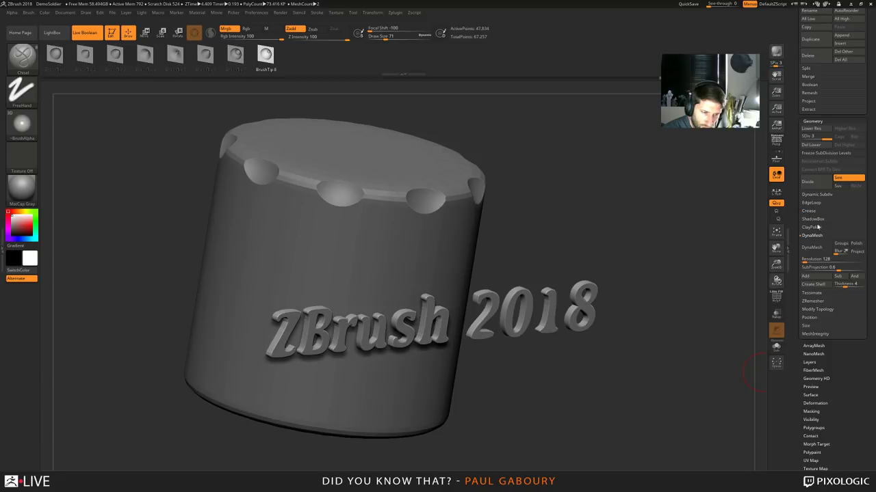
pyautogui.click(812, 235)
pyautogui.click(812, 252)
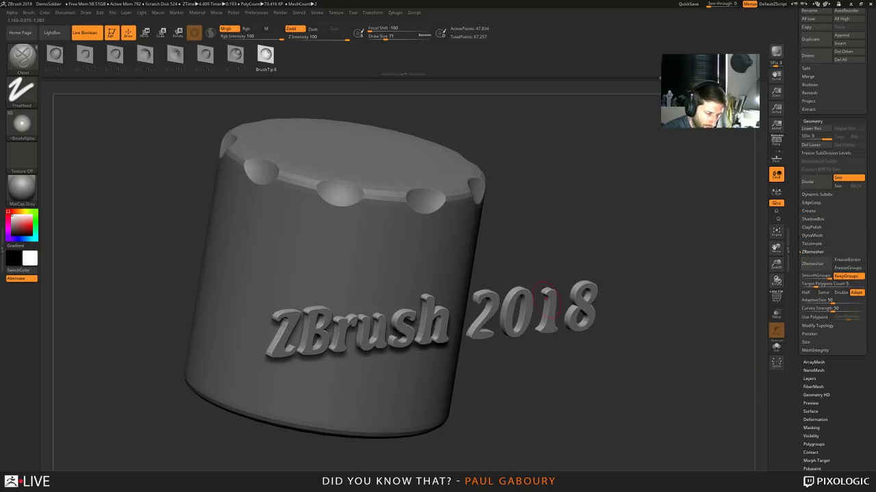
pyautogui.click(815, 263)
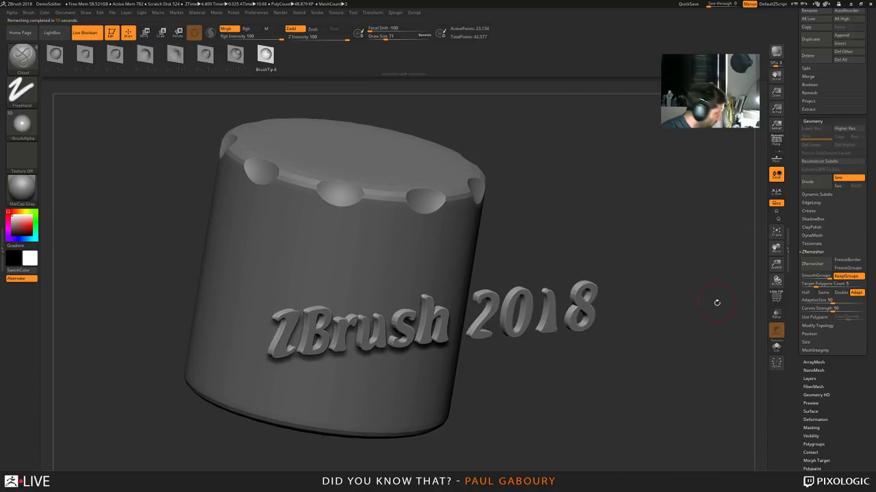
pyautogui.hotkey('shift', 'f')
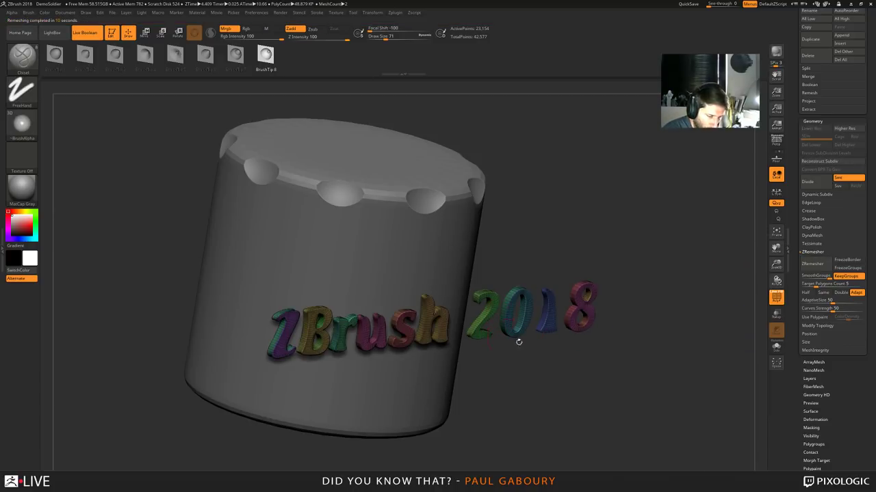
pyautogui.keyDown('shift'); pyautogui.moveTo(598, 346); pyautogui.dragTo(583, 391, button='right'); pyautogui.keyUp('shift')
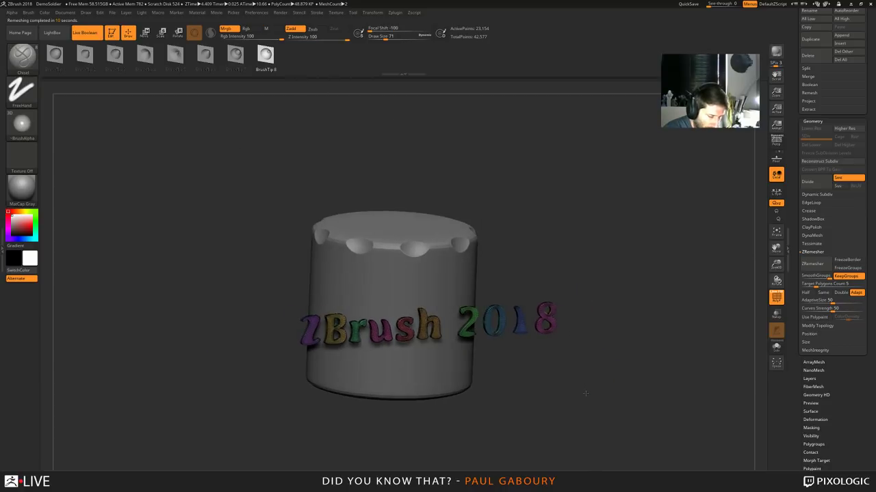
pyautogui.keyDown('ctrl'); pyautogui.moveTo(539, 374); pyautogui.dragTo(502, 372, button='right'); pyautogui.keyUp('ctrl')
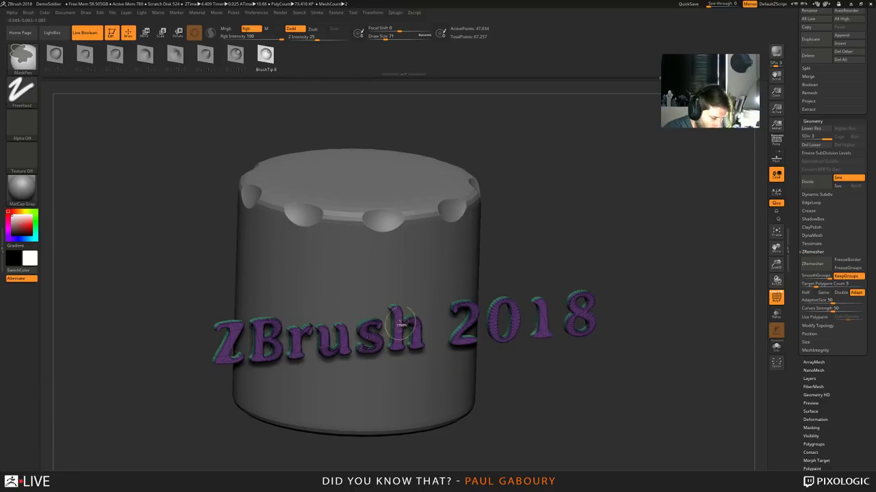
# Undo the remeshing and the subdivisions of the text
pyautogui.hotkey('shift', 'd')
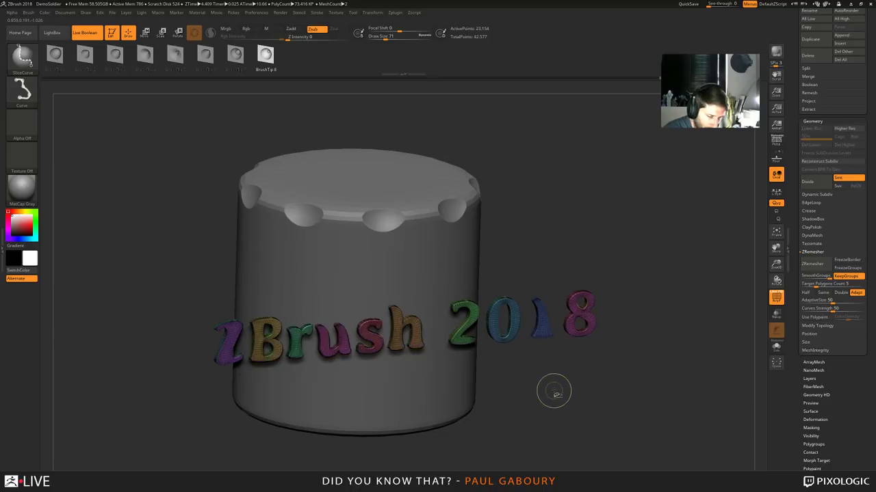
pyautogui.hotkey('ctrl', 'z')
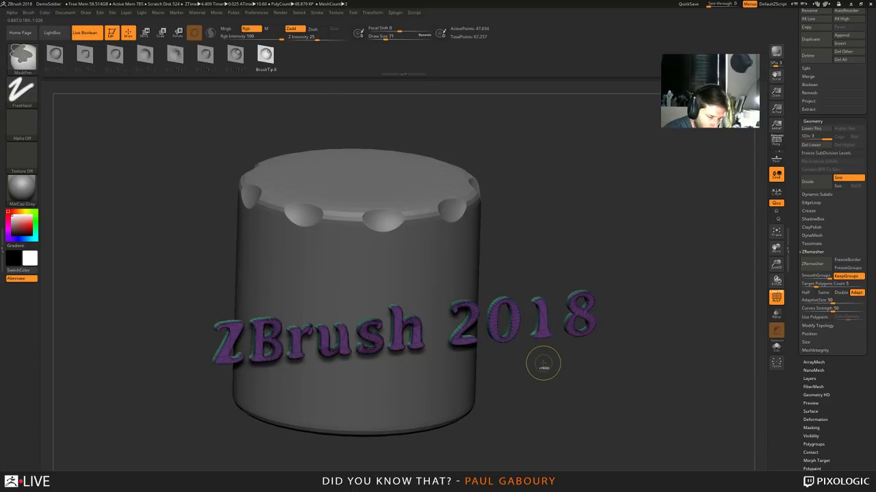
pyautogui.hotkey('ctrl', 'z')
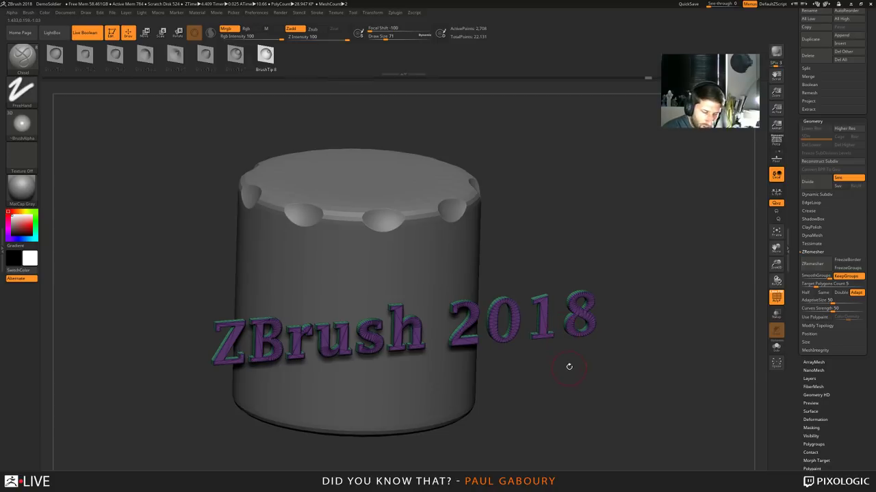
# Reduce the draw size to 12 and switch to the ZModeler brush at the digit 1
pyautogui.keyDown('shift'); pyautogui.moveTo(570, 368); pyautogui.dragTo(546, 348); pyautogui.keyUp('shift')
pyautogui.press('ctrl')
pyautogui.keyDown('ctrl'); pyautogui.moveTo(516, 307); pyautogui.dragTo(499, 335, button='right'); pyautogui.keyUp('ctrl')
pyautogui.moveTo(486, 305)
pyautogui.keyDown('ctrl'); pyautogui.mouseDown(button='right')
pyautogui.moveTo(548, 348)
pyautogui.moveTo(674, 328)
pyautogui.moveTo(439, 357)
pyautogui.mouseUp(button='right'); pyautogui.keyUp('ctrl')
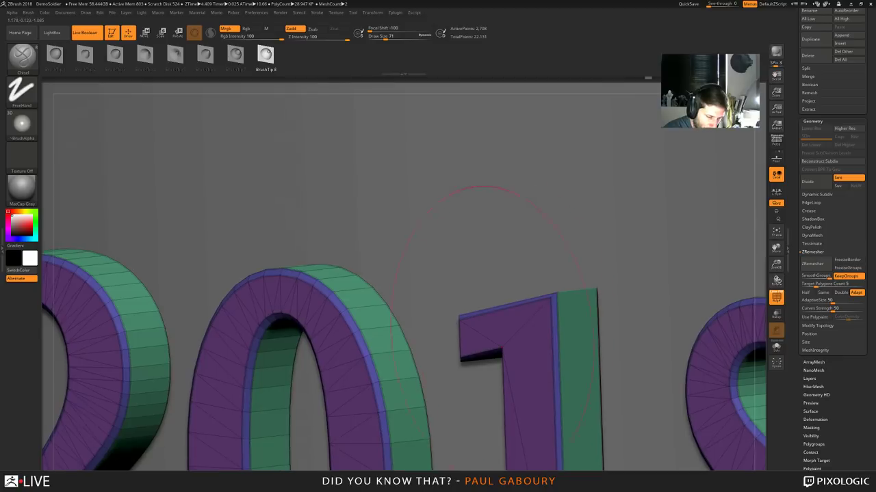
pyautogui.press('s')
pyautogui.moveTo(572, 294); pyautogui.dragTo(559, 295)
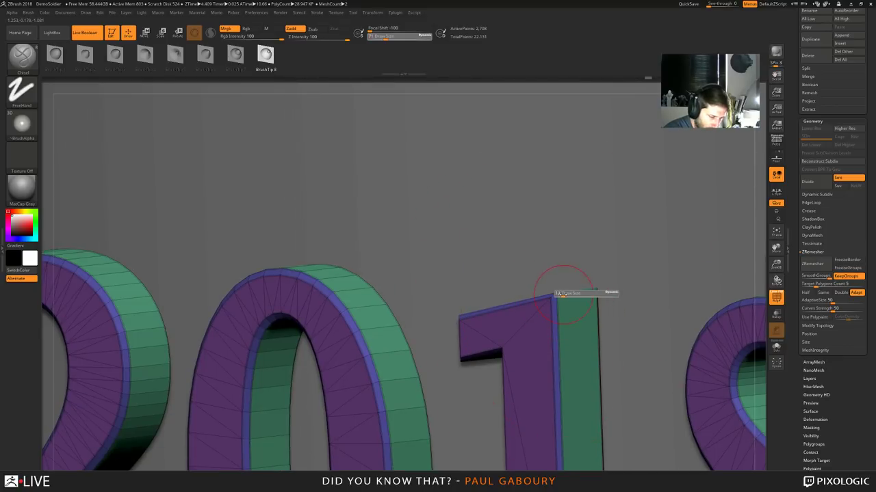
pyautogui.press('b')
pyautogui.press('z')
pyautogui.press('m')
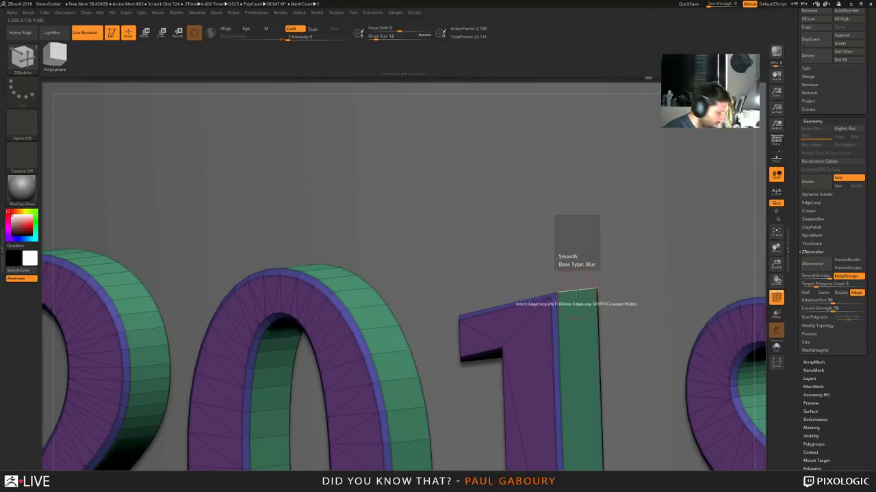
# Set the ZModeler edge action to Crease with the EdgeLoop Partial target
pyautogui.press('space')
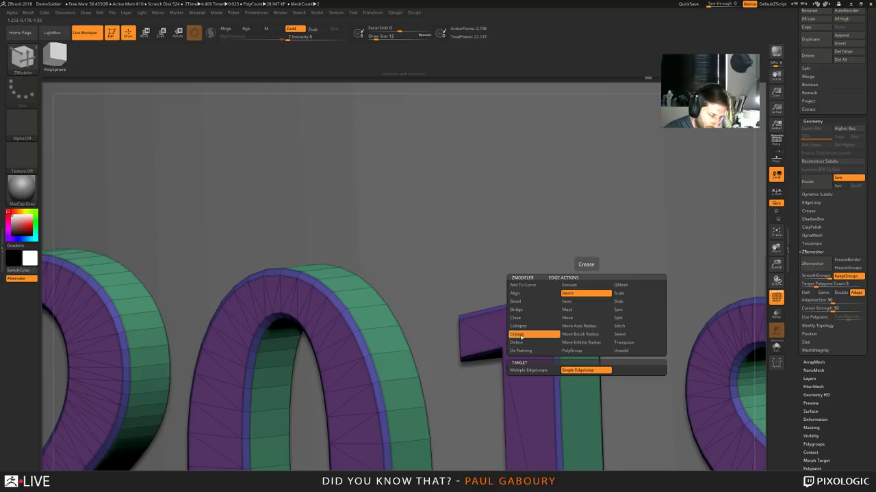
pyautogui.click(518, 334)
pyautogui.click(580, 371)
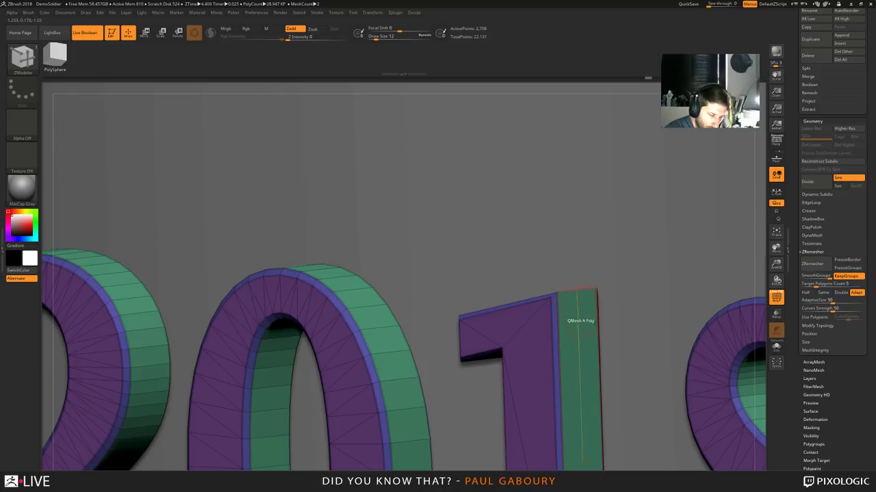
# Subdivide the text to level 3, check the softened digits without the polyframe and return it to its base mesh
pyautogui.keyDown('ctrl'); pyautogui.moveTo(586, 336); pyautogui.dragTo(534, 362, button='right'); pyautogui.keyUp('ctrl')
pyautogui.hotkey('ctrl', 'd')
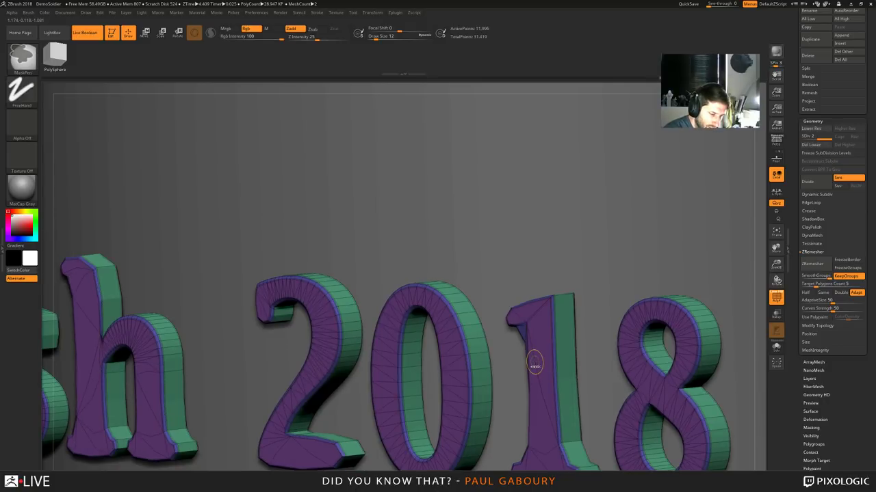
pyautogui.hotkey('ctrl', 'd')
pyautogui.hotkey('shift', 'f')
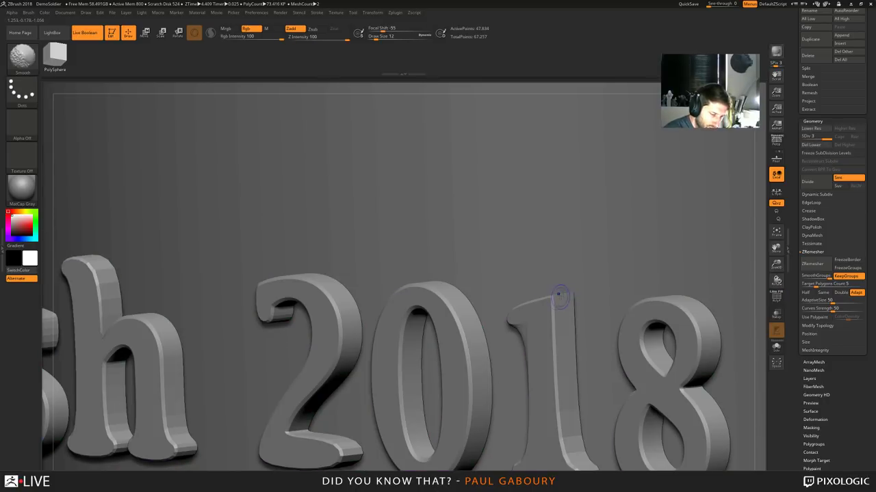
pyautogui.hotkey('shift', 'd')
pyautogui.hotkey('shift', 'd')
pyautogui.moveTo(403, 335); pyautogui.dragTo(518, 312, button='right')
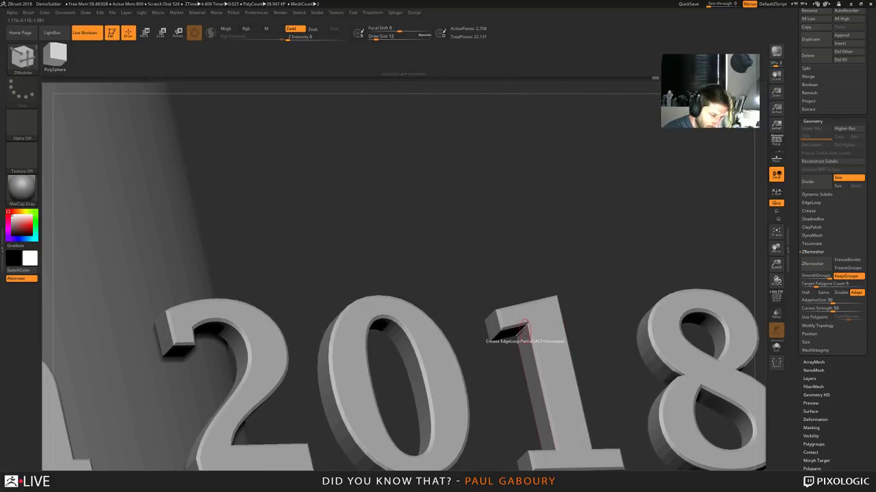
# Subdivide the text twice again to examine how the corners of the 1 round off, and undo it
pyautogui.hotkey('ctrl', 'd')
pyautogui.hotkey('ctrl', 'd')
pyautogui.hotkey('shift', 'd')
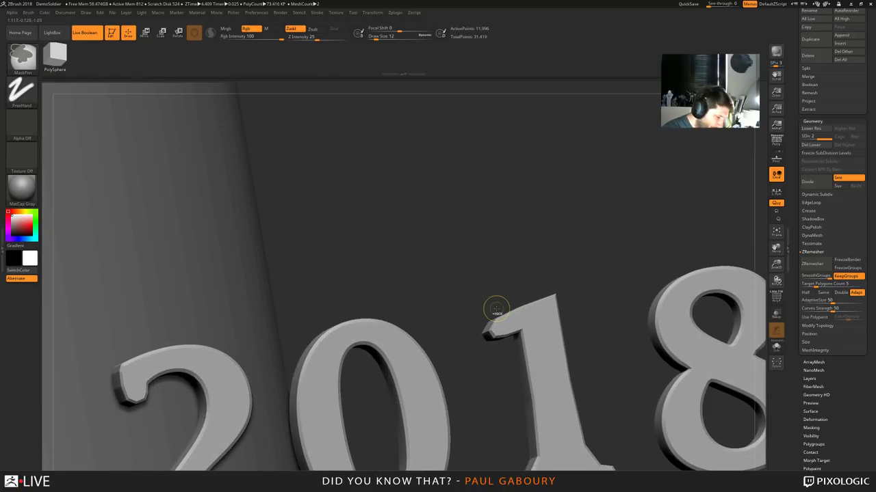
pyautogui.hotkey('ctrl', 'z')
# Show the polyframe, inspect the 1's topology, subdivide the text to level 3 and review it in front of the cylinder
pyautogui.hotkey('shift', 'f')
pyautogui.keyDown('ctrl'); pyautogui.moveTo(486, 315); pyautogui.dragTo(493, 331, button='right'); pyautogui.keyUp('ctrl')
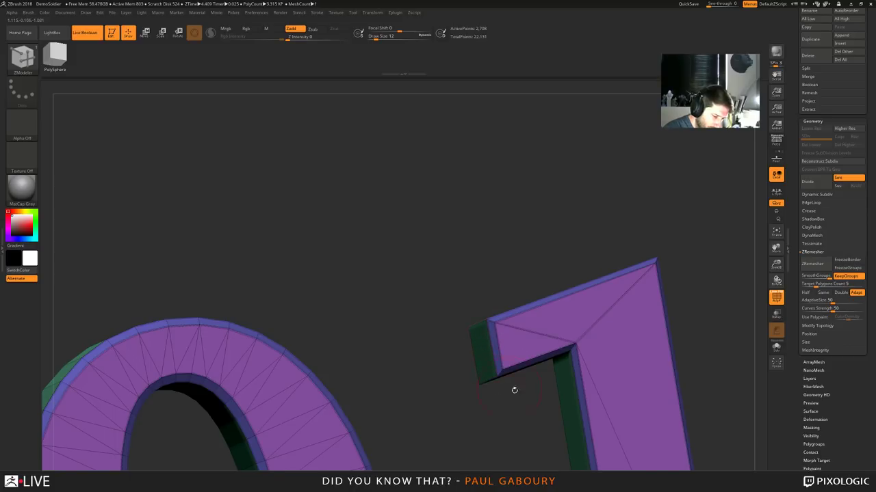
pyautogui.hotkey('ctrl', 'd')
pyautogui.hotkey('ctrl', 'd')
pyautogui.moveTo(590, 417)
pyautogui.keyDown('ctrl'); pyautogui.mouseDown(button='right')
pyautogui.moveTo(590, 363)
pyautogui.moveTo(484, 347)
pyautogui.moveTo(483, 396)
pyautogui.moveTo(484, 301)
pyautogui.mouseUp(button='right'); pyautogui.keyUp('ctrl')
pyautogui.hotkey('shift', 'f')
pyautogui.hotkey('shift', 'f')
pyautogui.moveTo(487, 383); pyautogui.dragTo(503, 363, button='right')
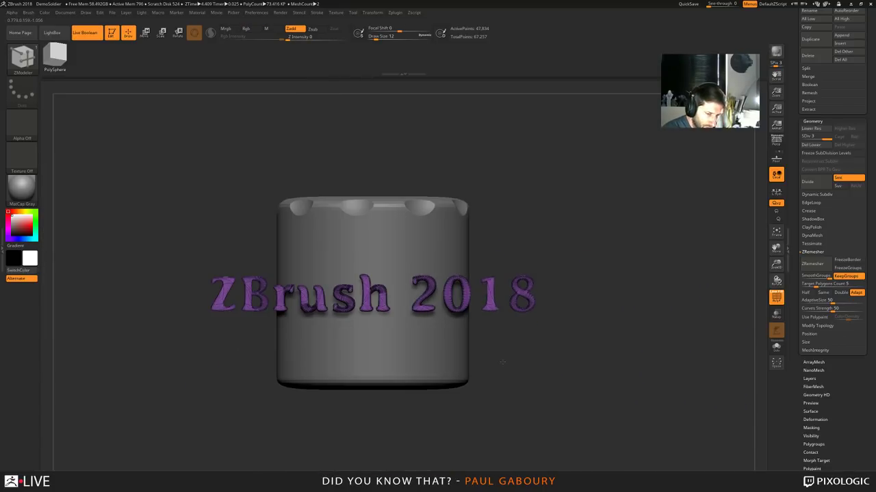
pyautogui.moveTo(503, 362); pyautogui.dragTo(520, 381)
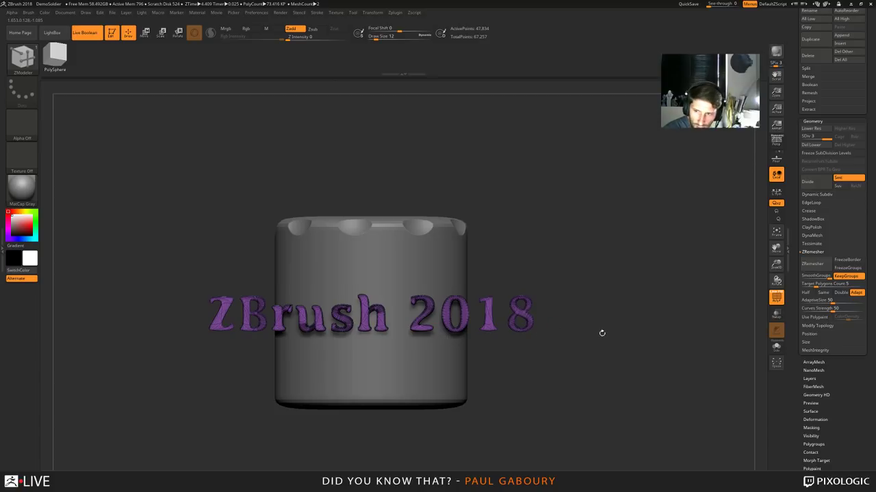
# Undo the text's subdivisions to return it to its base mesh and hide the polyframe
pyautogui.hotkey('ctrl', 'z')
pyautogui.hotkey('ctrl', 'z')
pyautogui.moveTo(552, 361)
pyautogui.mouseDown()
pyautogui.moveTo(556, 378)
pyautogui.moveTo(600, 387)
pyautogui.moveTo(598, 353)
pyautogui.mouseUp()
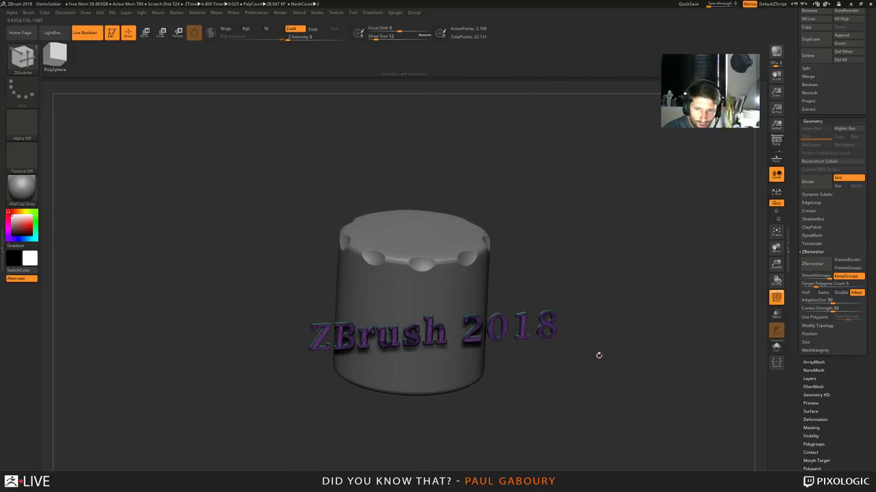
pyautogui.press('shift')
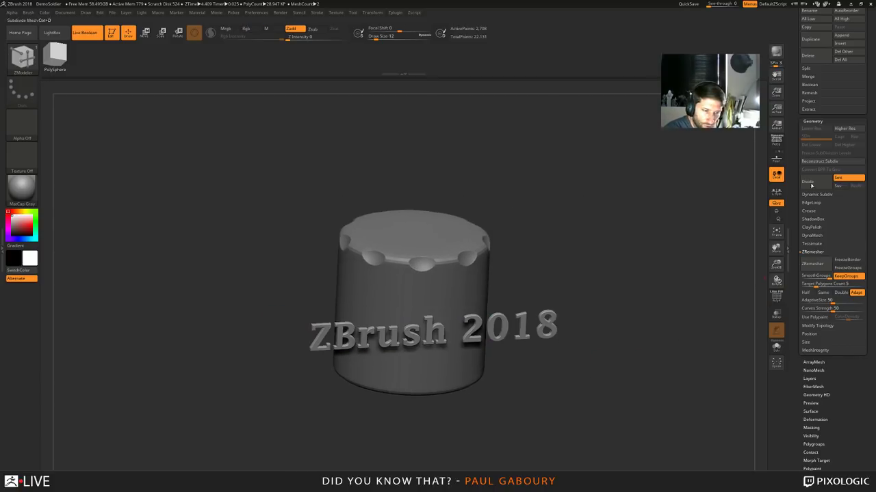
# Collapse the Text 3D & Vector Shapes, Subtool and Geometry sections and remove the Zplugin palette from the tray
pyautogui.click(794, 199)
pyautogui.moveTo(800, 205); pyautogui.dragTo(804, 295)
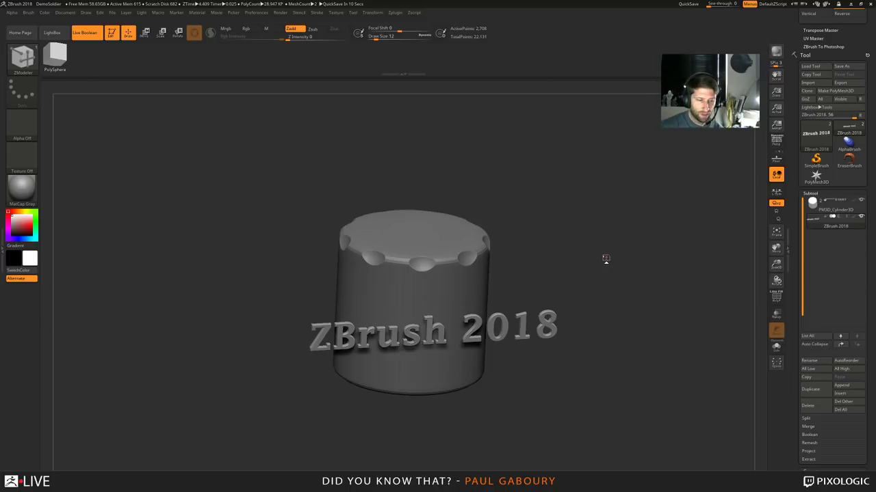
pyautogui.scroll(5, 831, 136)
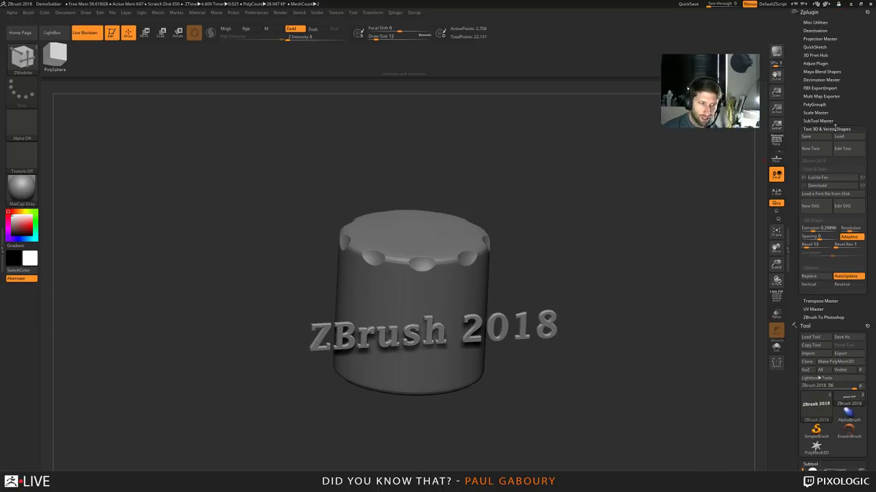
pyautogui.click(834, 129)
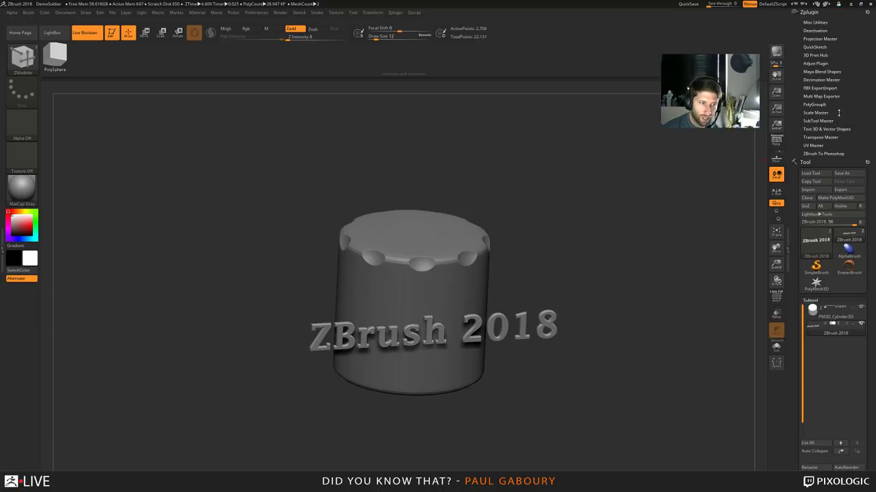
pyautogui.click(866, 13)
pyautogui.click(808, 151)
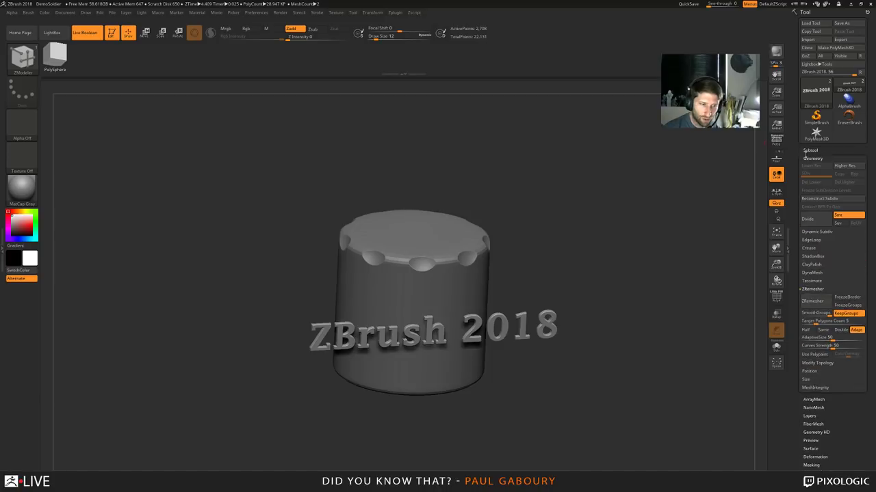
pyautogui.click(813, 158)
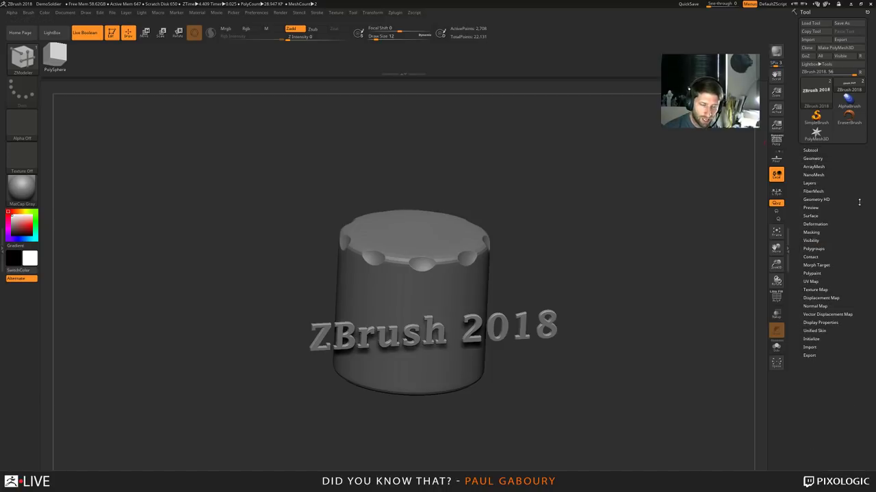
pyautogui.click(860, 72)
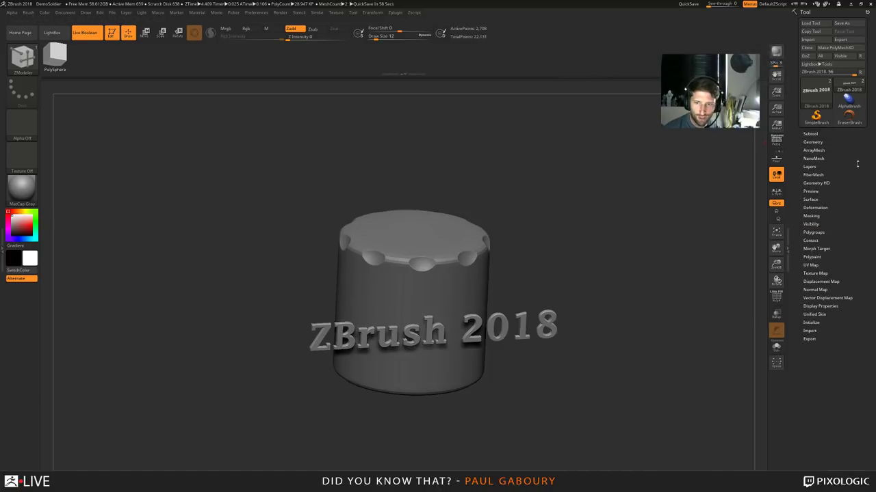
pyautogui.moveTo(645, 235); pyautogui.dragTo(654, 215)
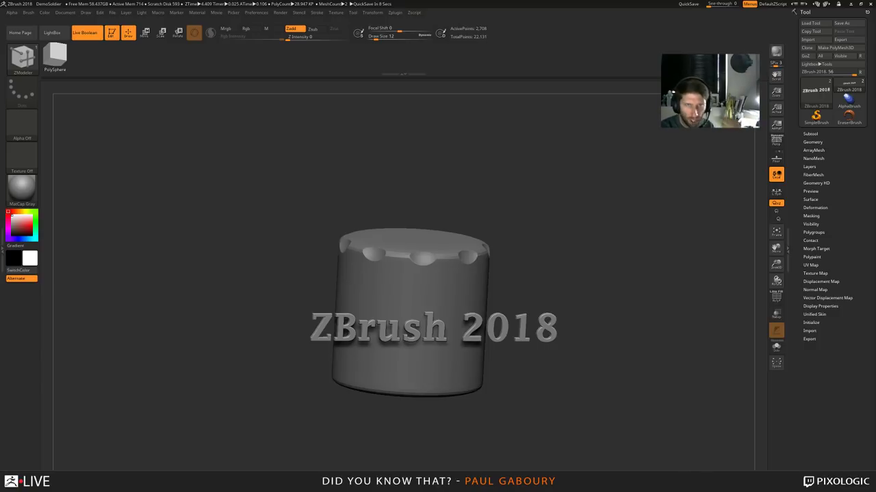
# Switch to the browser, open the Magic Wheelchair Comic Con Contest thread from ZBrushCentral's contest banner and read the announcement
pyautogui.moveTo(875, 62); pyautogui.dragTo(359, 0)
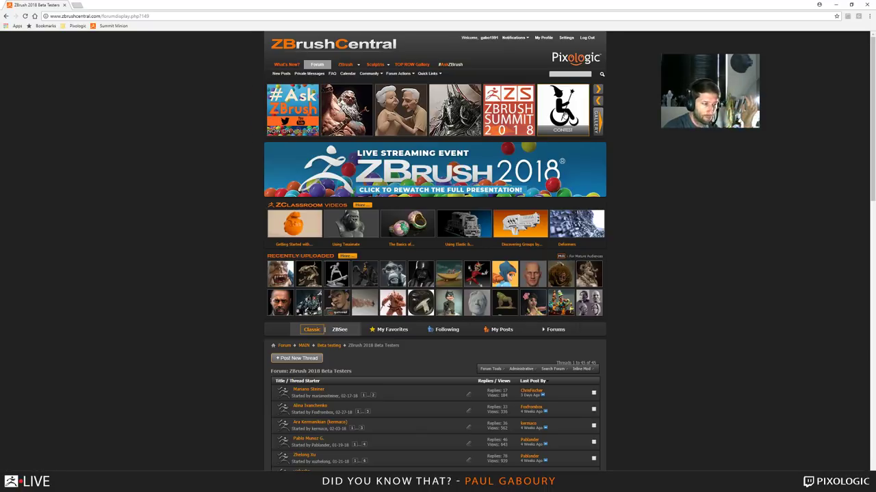
pyautogui.click(565, 116)
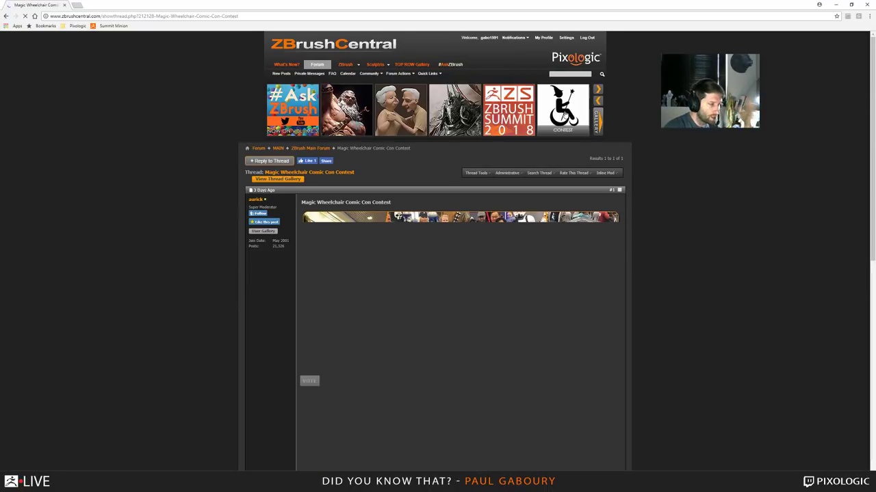
pyautogui.scroll(-1, 696, 274)
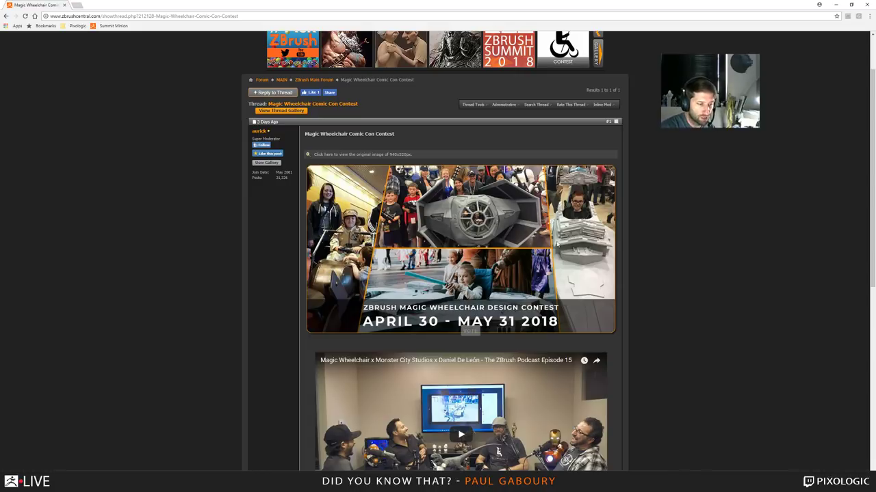
pyautogui.scroll(-5, 675, 334)
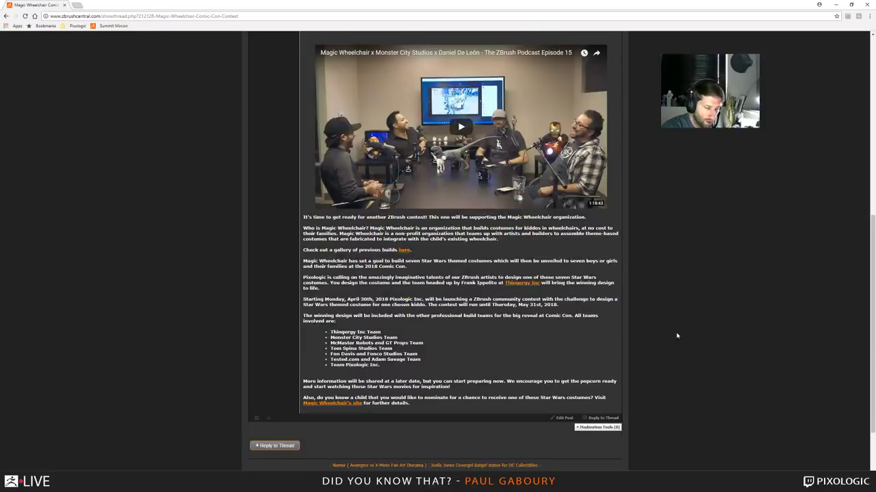